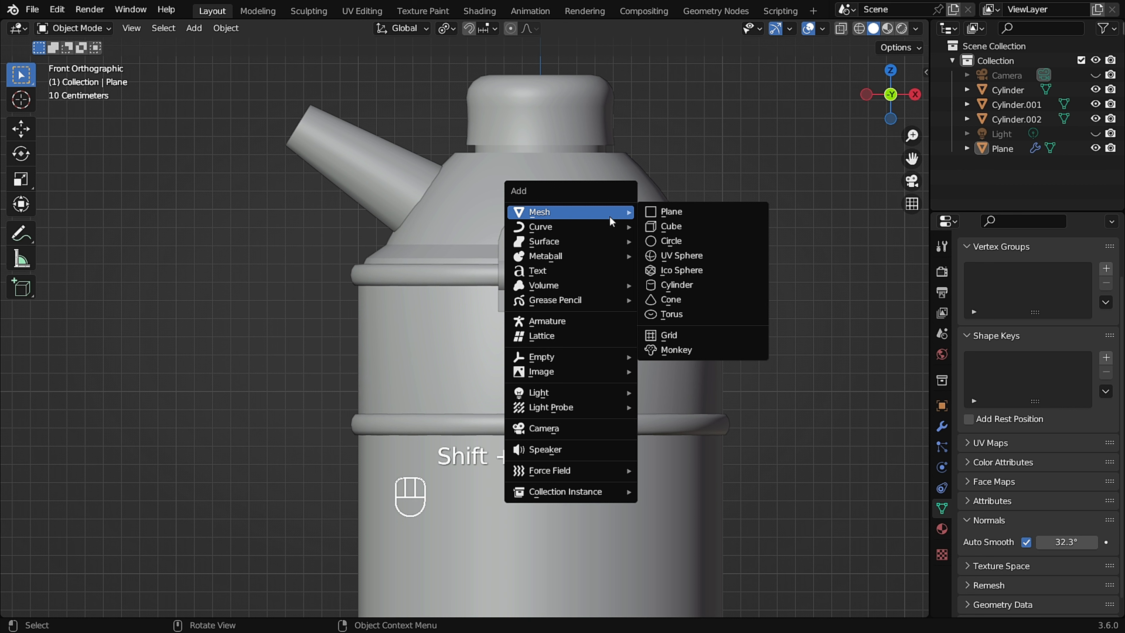
Add a NURBS Path curve to the scene.
mouse_move(611, 231)
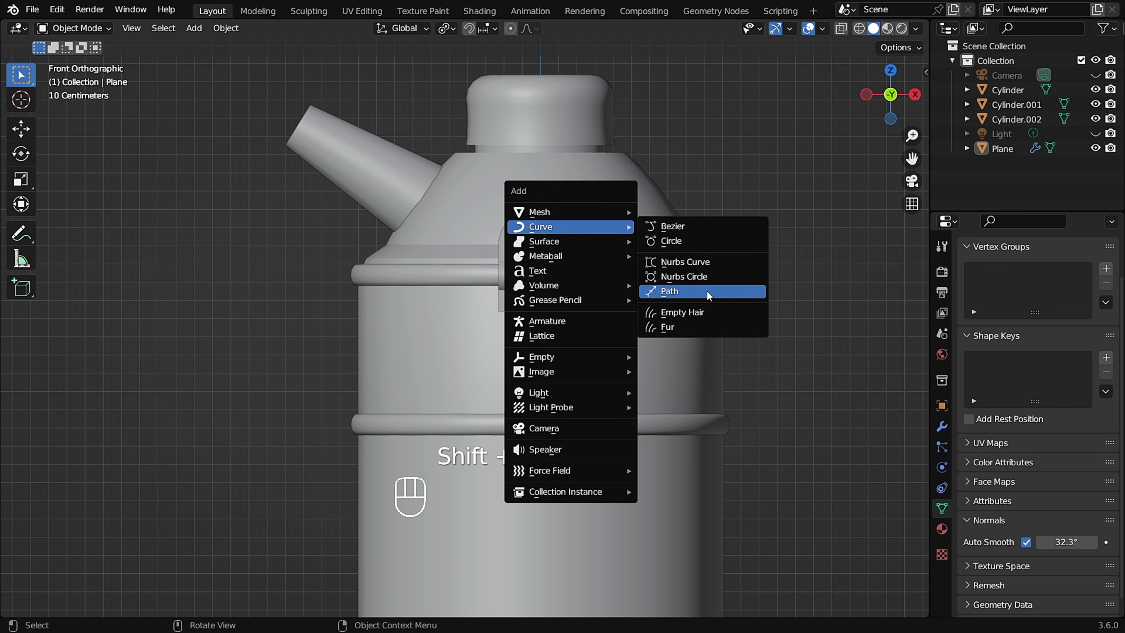
click(717, 290)
scroll(565, 266, down, 2)
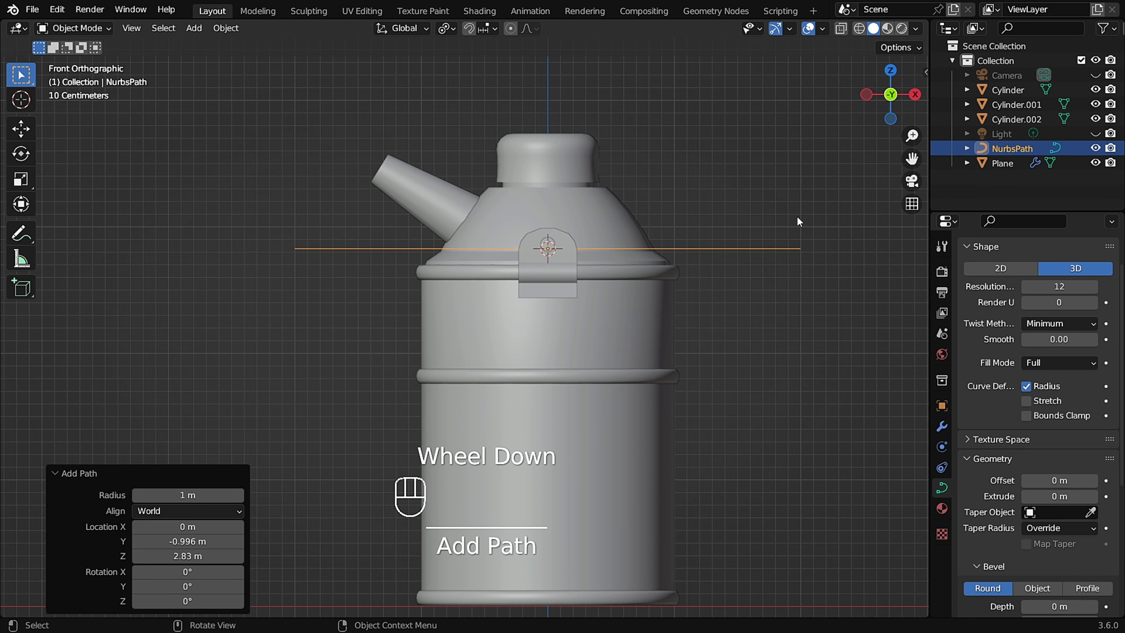
Scale the path down uniformly to 0.303.
key(s)
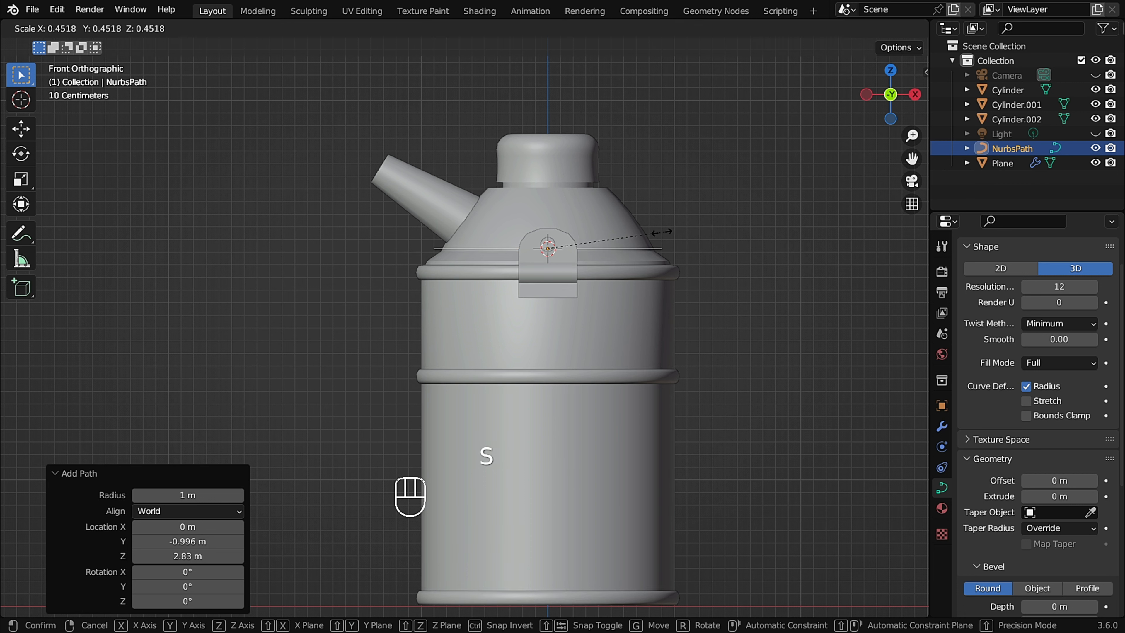
click(602, 247)
scroll(527, 239, up, 4)
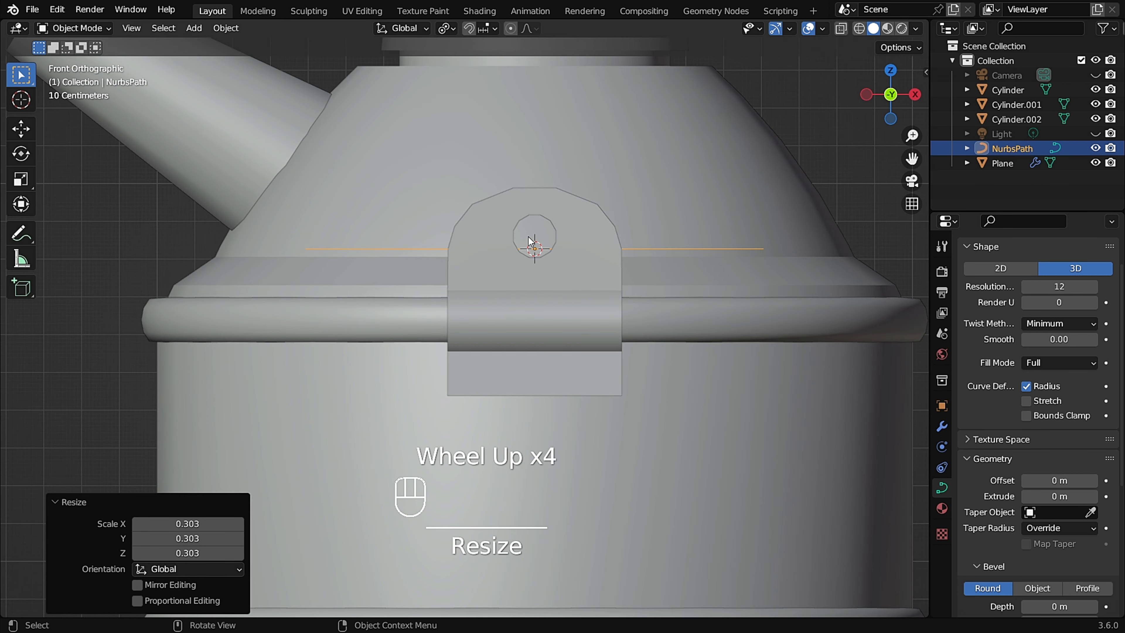
Move the path about 0.6 m along X and slightly up, so its start sits at the bracket hole.
key(g)
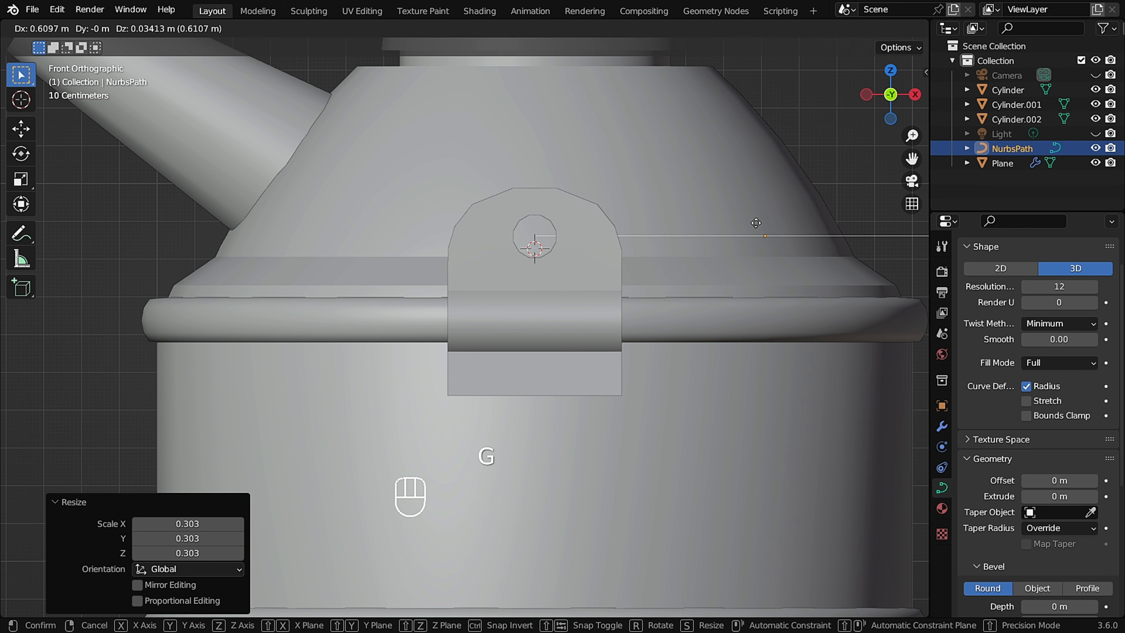
click(764, 223)
scroll(593, 225, down, 2)
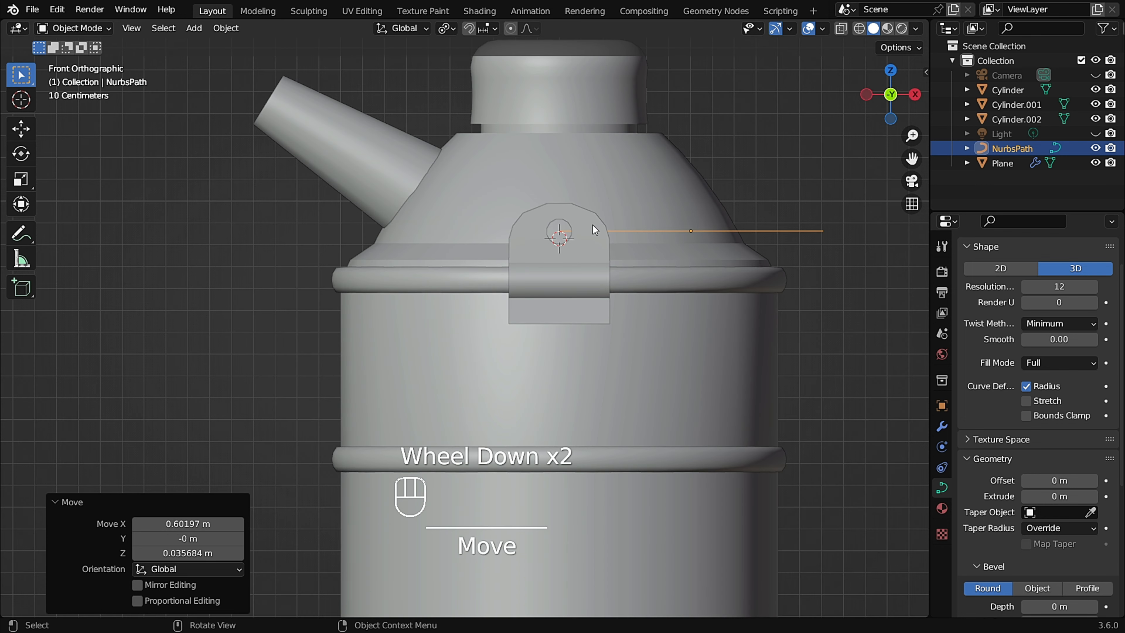
Switch to top view and enter Edit Mode on the path.
key(KP_7)
scroll(570, 231, up, 3)
scroll(567, 234, up, 2)
shift+middle_drag(563, 233, 574, 251)
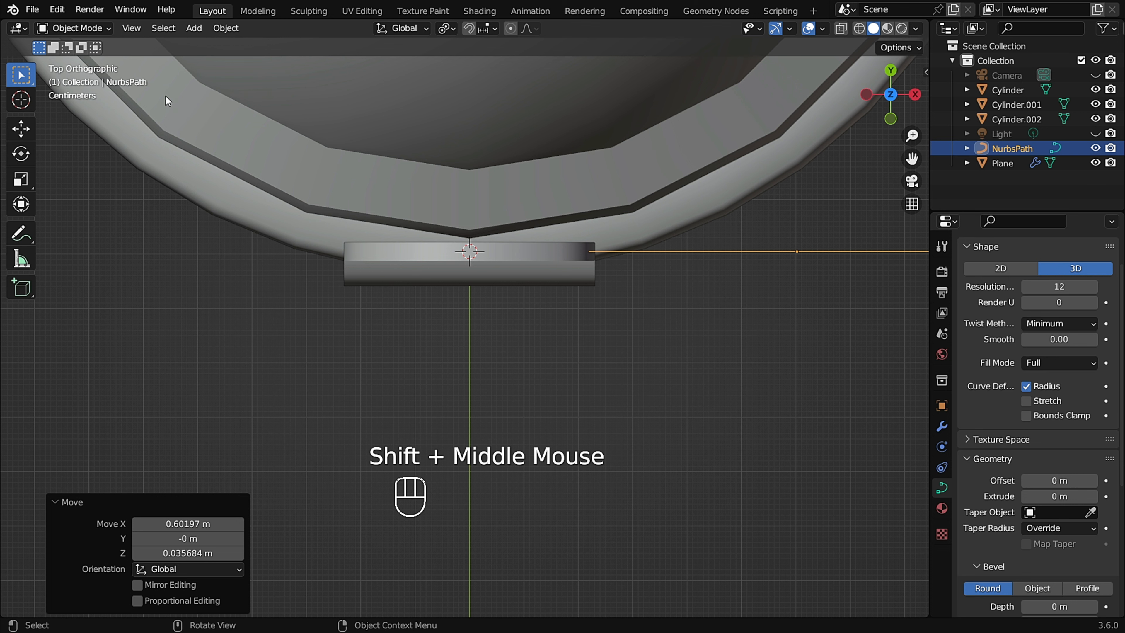
click(101, 30)
click(97, 61)
scroll(568, 266, up, 1)
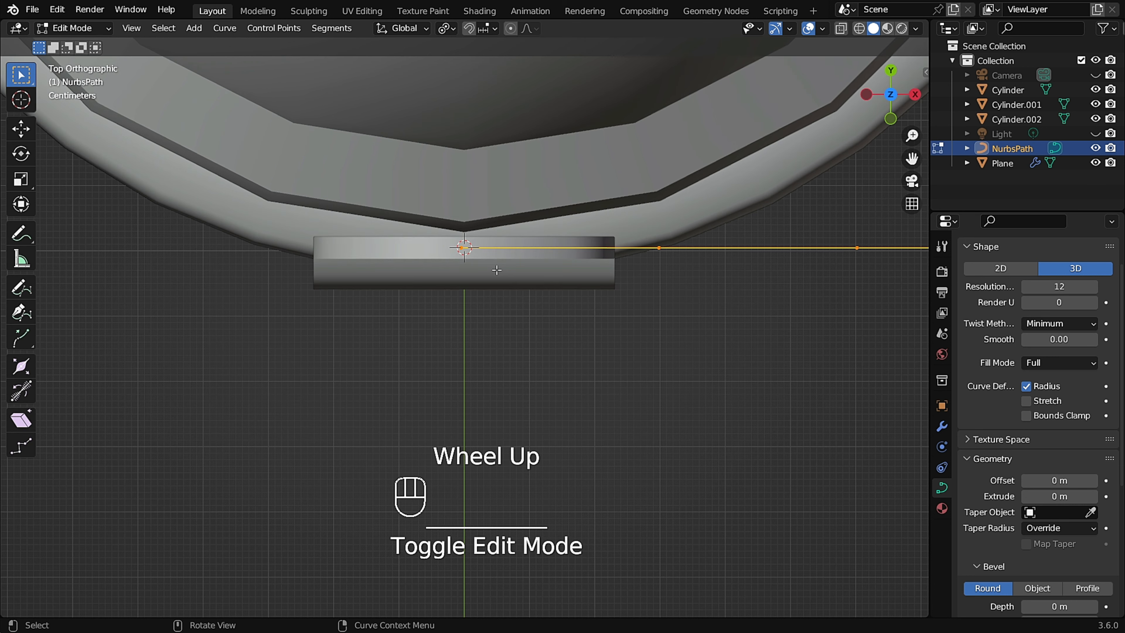
Move the second path control point about 0.31 m left and 0.20 m down, below the bracket.
shift+middle_drag(568, 265, 544, 263)
click(661, 284)
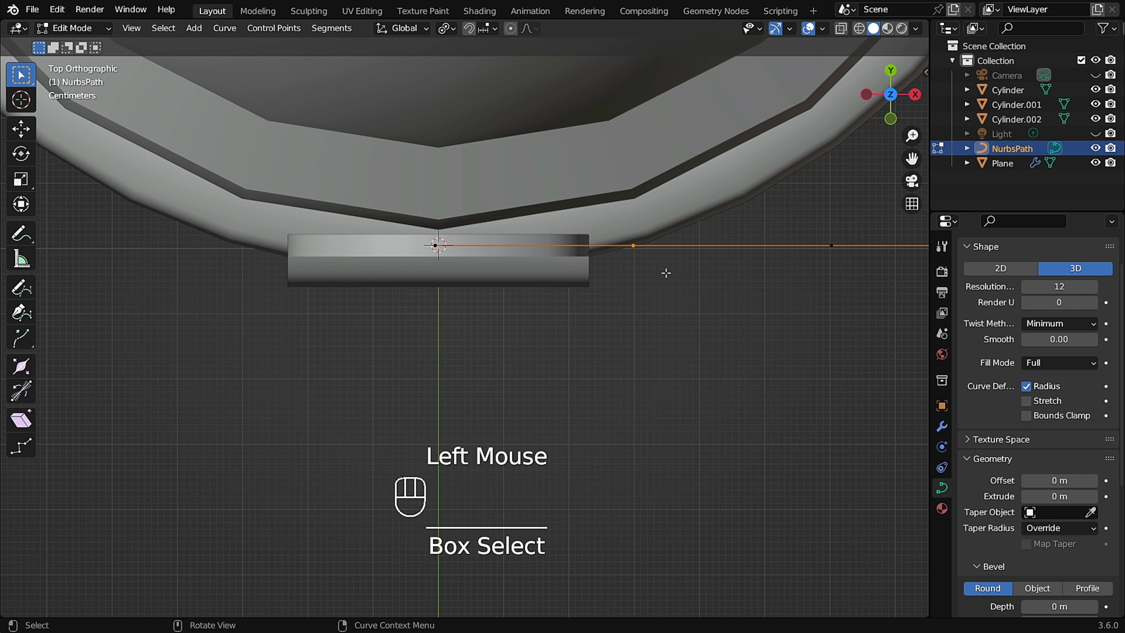
key(g)
click(468, 395)
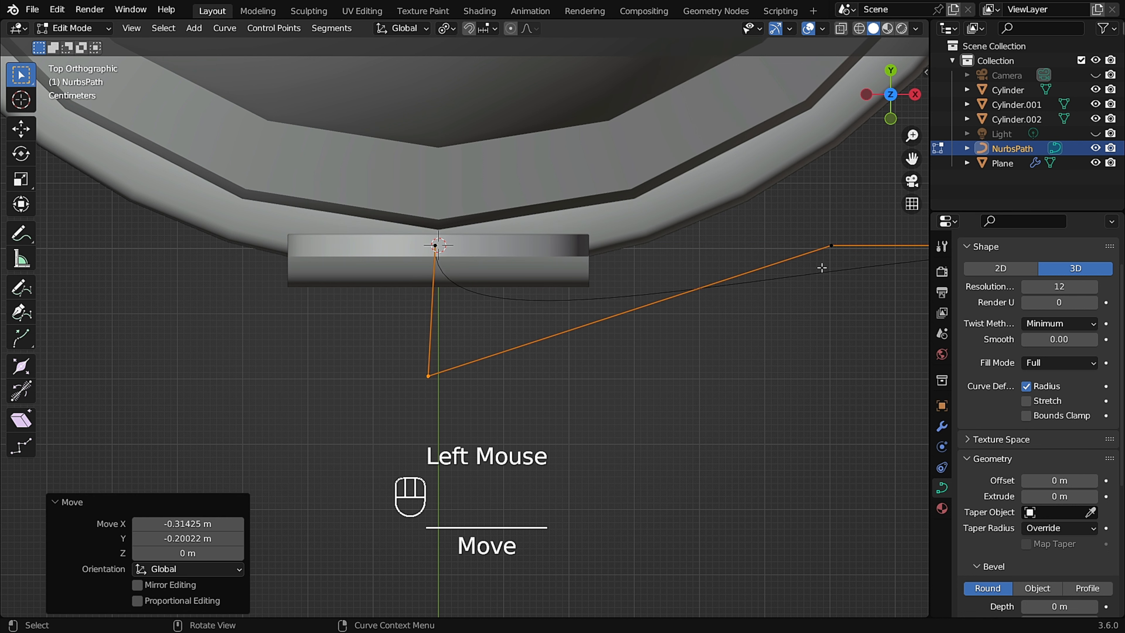
Reposition the third and second path control points to shape the bend below the bracket.
shift+middle_drag(504, 280, 411, 258)
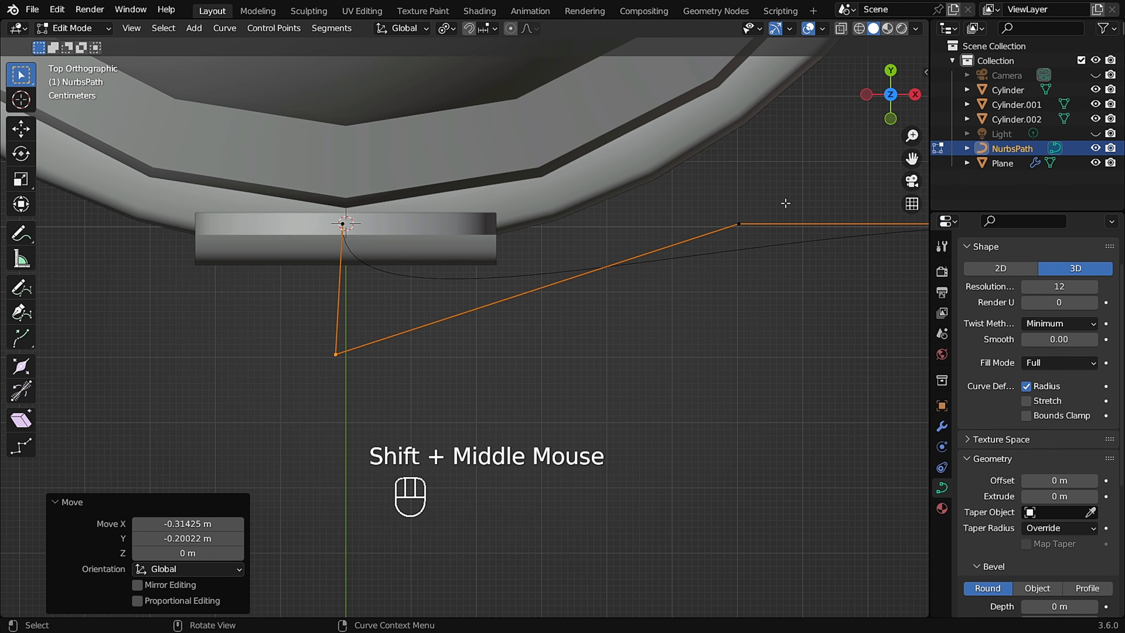
click(708, 265)
key(g)
click(673, 294)
click(358, 342)
key(g)
click(303, 389)
Move the path's first control point slightly into the bracket's hole.
click(344, 225)
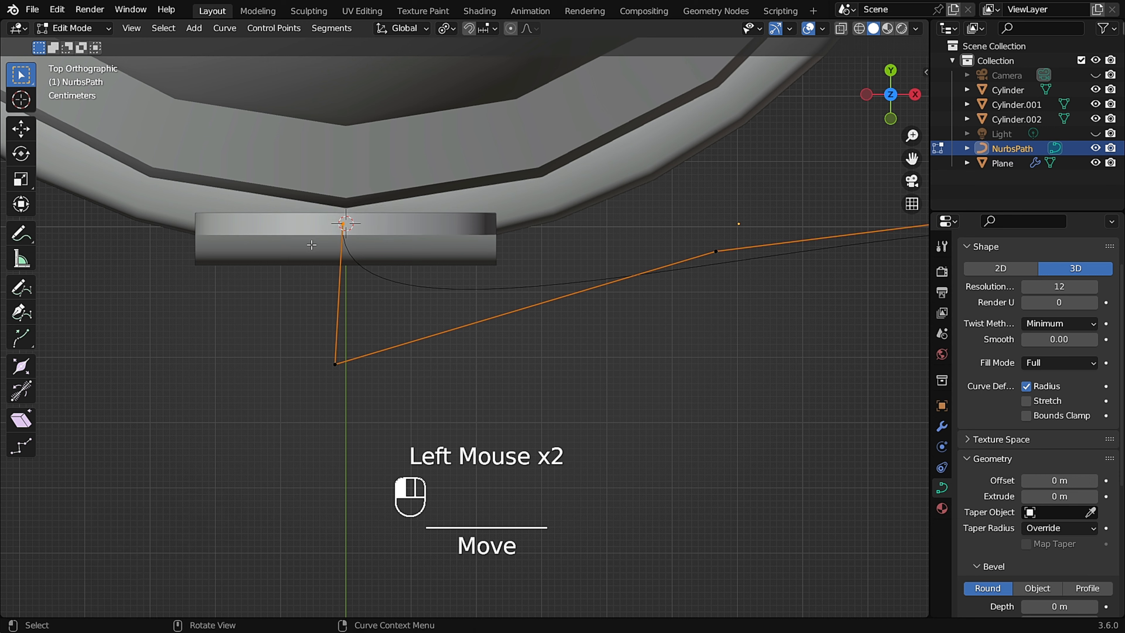
key(g)
click(309, 220)
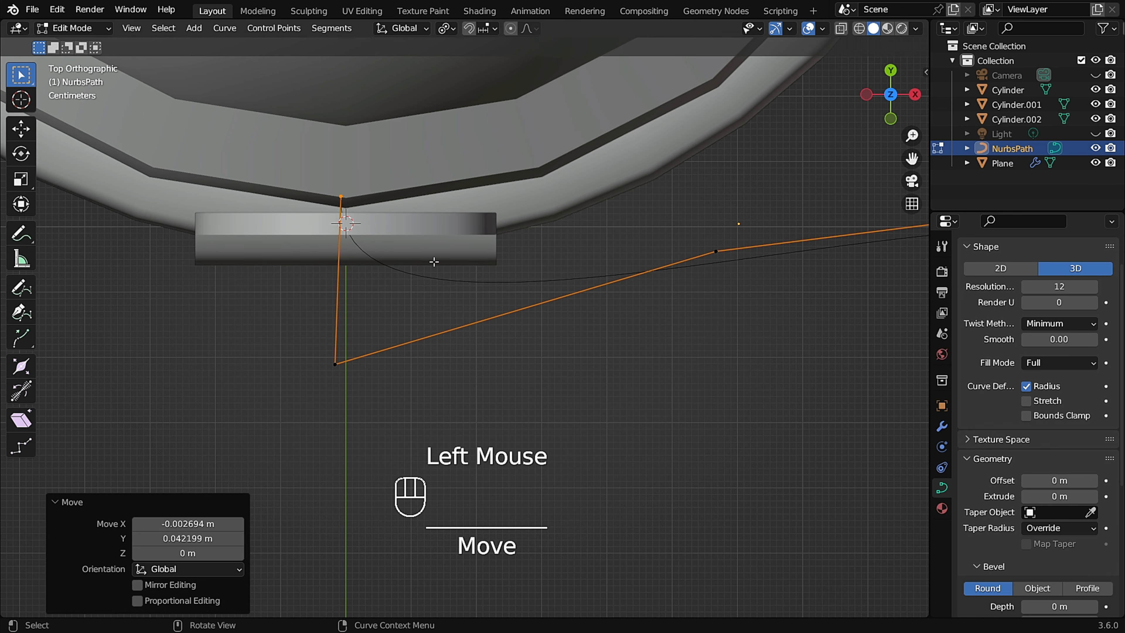
Nudge the third control point slightly left and down.
click(715, 251)
key(g)
click(582, 287)
scroll(582, 287, down, 3)
scroll(582, 288, down, 2)
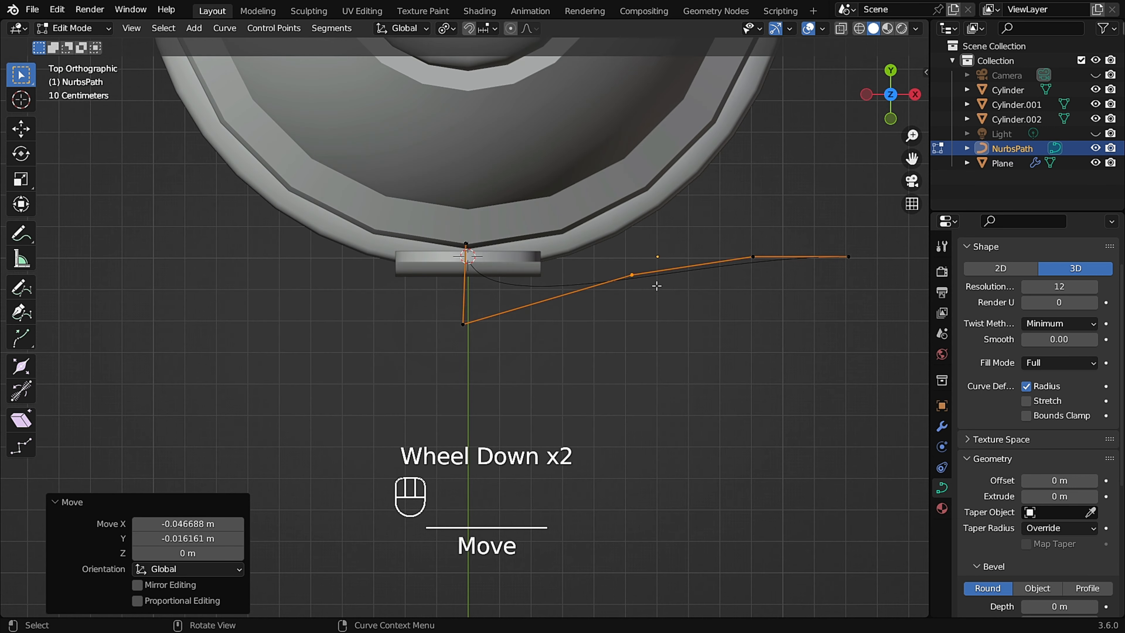
Move the fourth control point up toward the bottle's rim.
middle_drag(655, 286, 558, 307)
scroll(674, 288, down, 1)
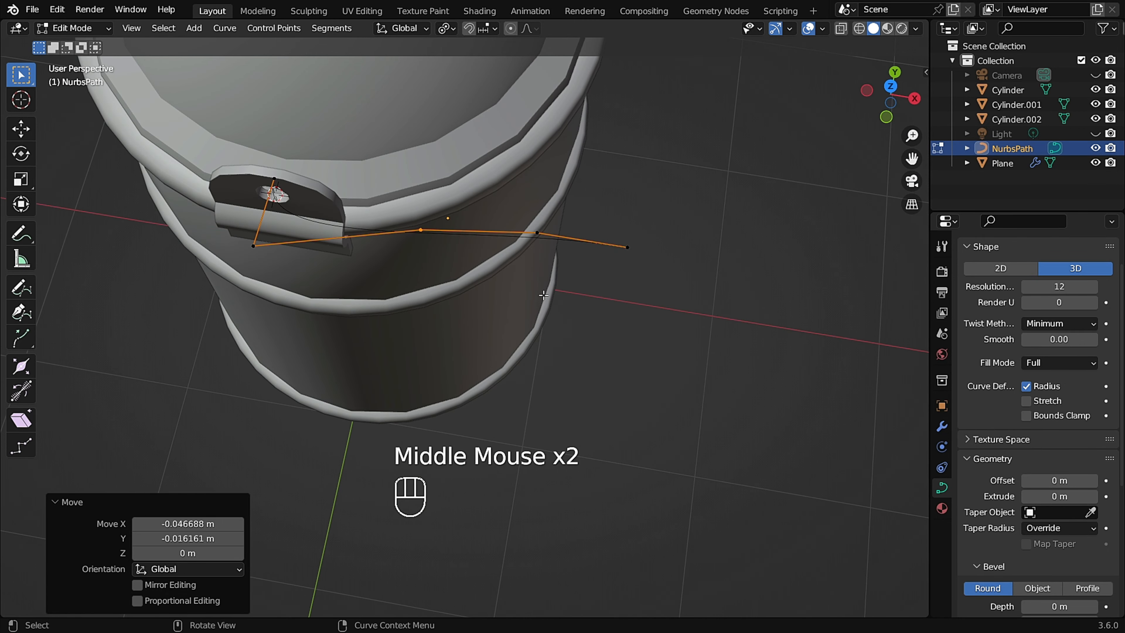
key(KP_7)
scroll(544, 295, down, 1)
shift+middle_drag(544, 253, 605, 337)
scroll(605, 336, up, 4)
click(572, 303)
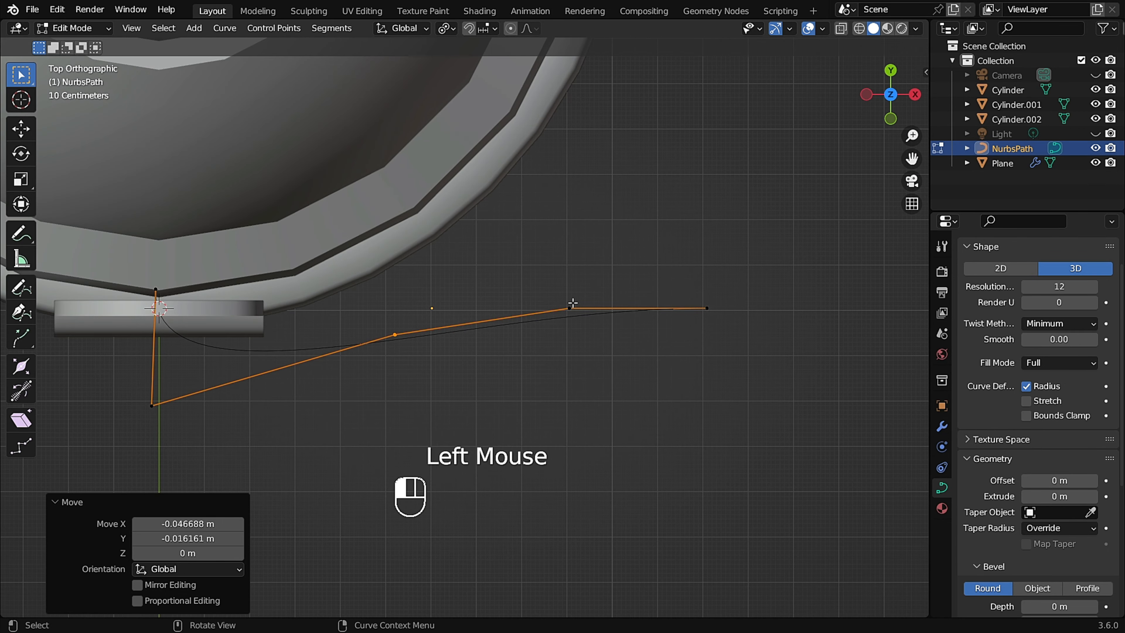
key(g)
click(469, 219)
Drag the path's end control points upward along the curve of the bottle's rim.
drag(749, 245, 591, 366)
key(g)
click(521, 89)
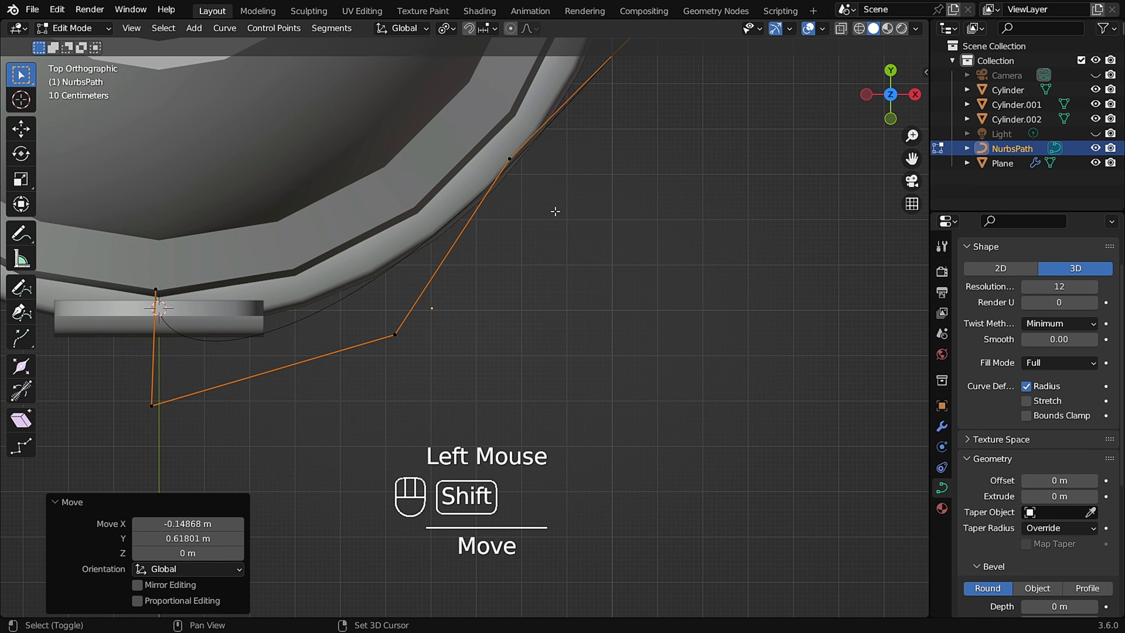
shift+middle_drag(555, 195, 556, 352)
key(g)
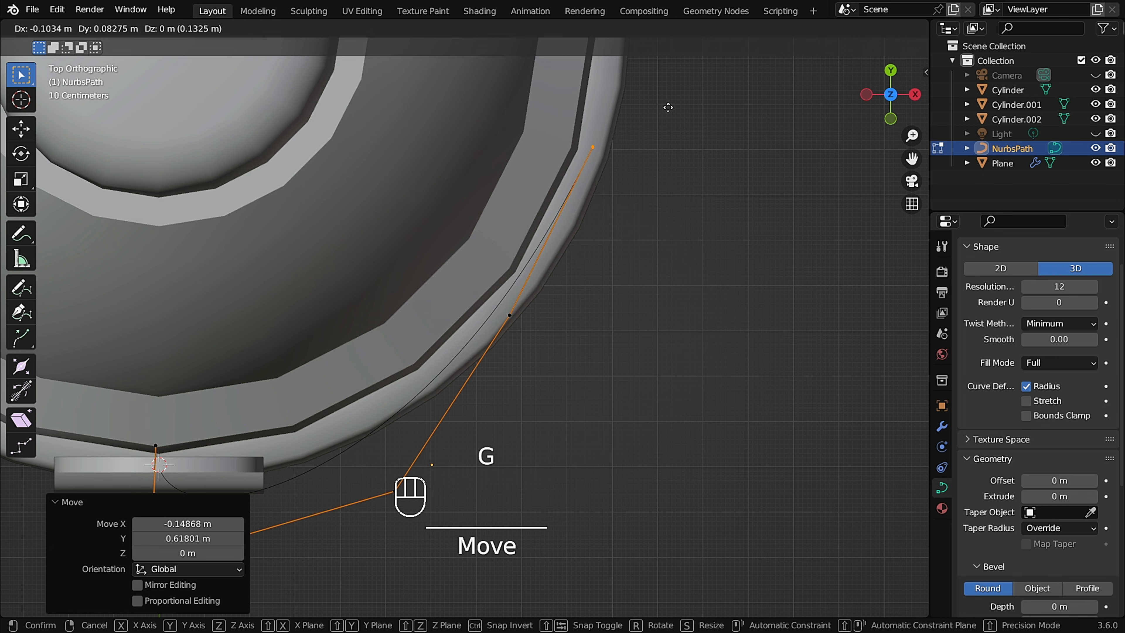
click(671, 111)
Adjust two path control points so the curve follows the rim's outer edge.
click(509, 315)
key(g)
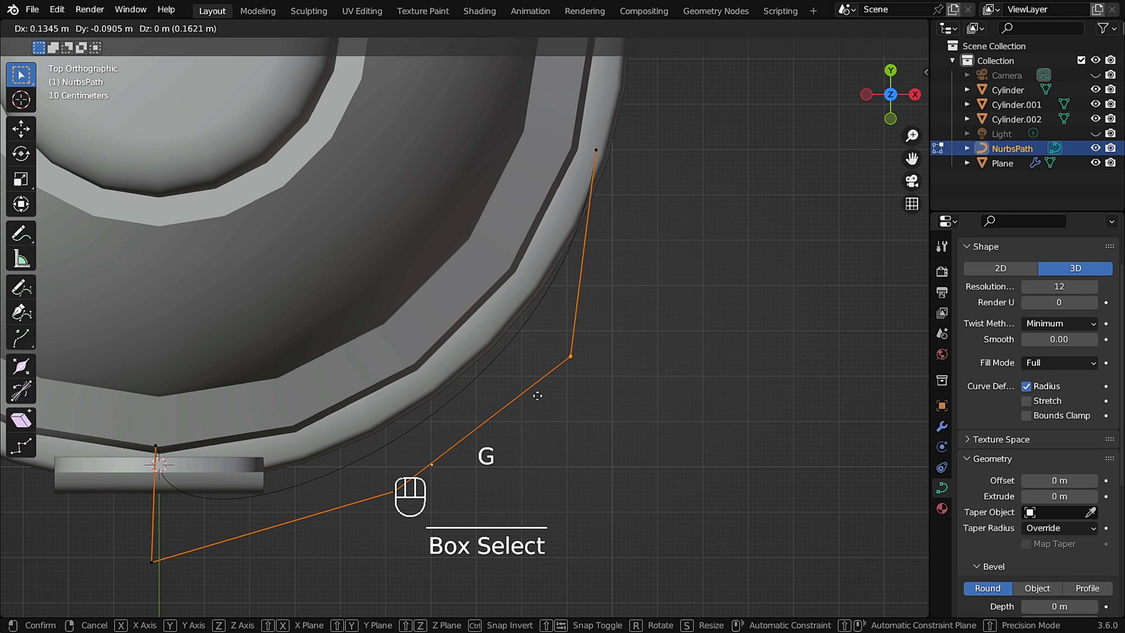
click(537, 395)
click(600, 149)
key(g)
click(533, 253)
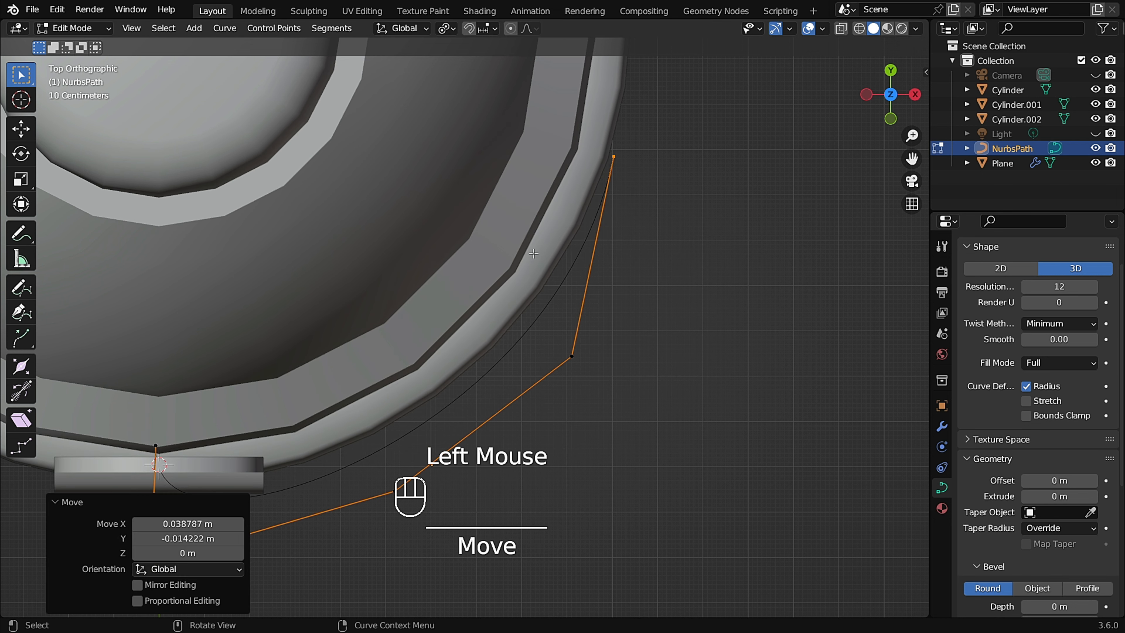
Reposition a middle control point between the bracket and the rim.
scroll(534, 252, down, 2)
shift+middle_drag(487, 398, 519, 333)
scroll(519, 335, up, 2)
drag(503, 332, 426, 403)
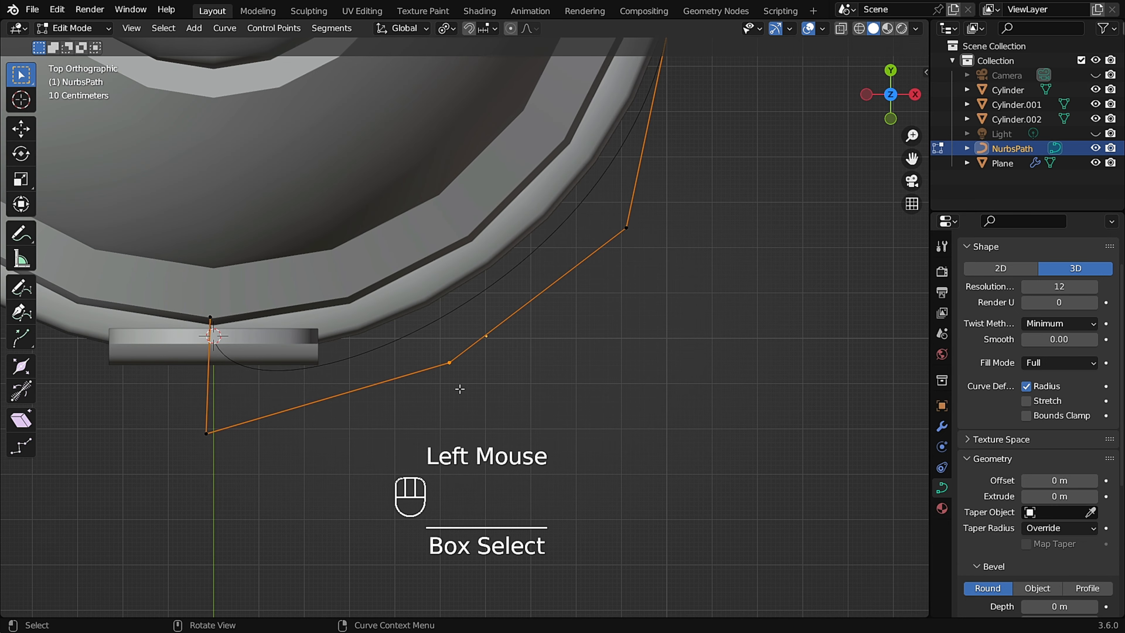
key(g)
click(456, 359)
Subdivide the selected path segment with one cut.
middle_drag(455, 357, 459, 316)
scroll(496, 337, up, 2)
scroll(383, 342, up, 1)
drag(536, 262, 261, 411)
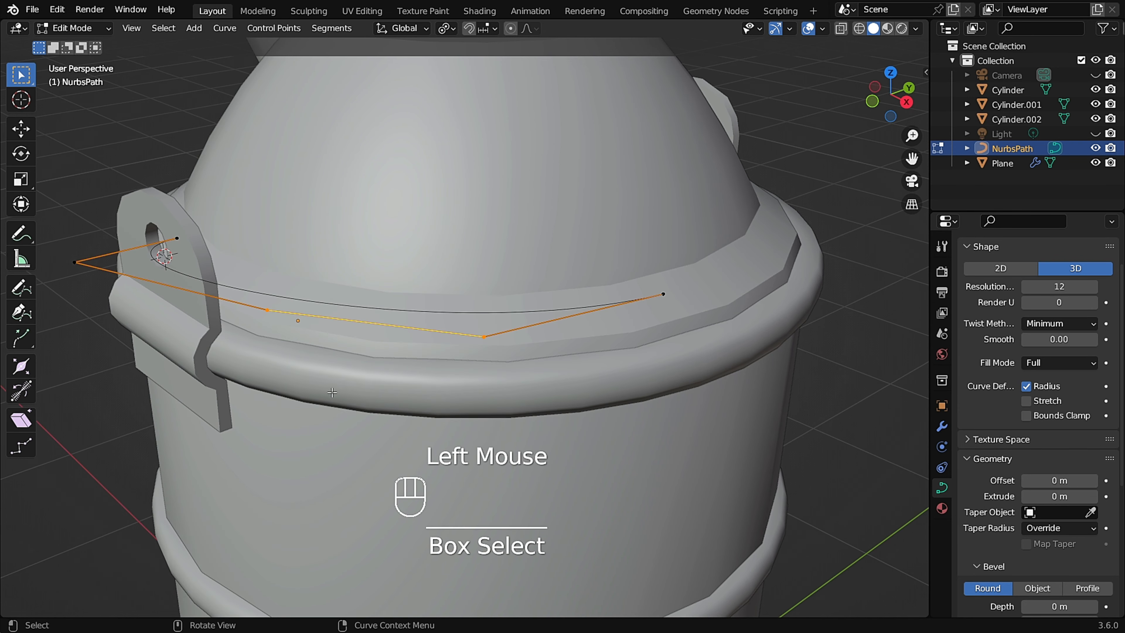
right_click(384, 299)
click(349, 233)
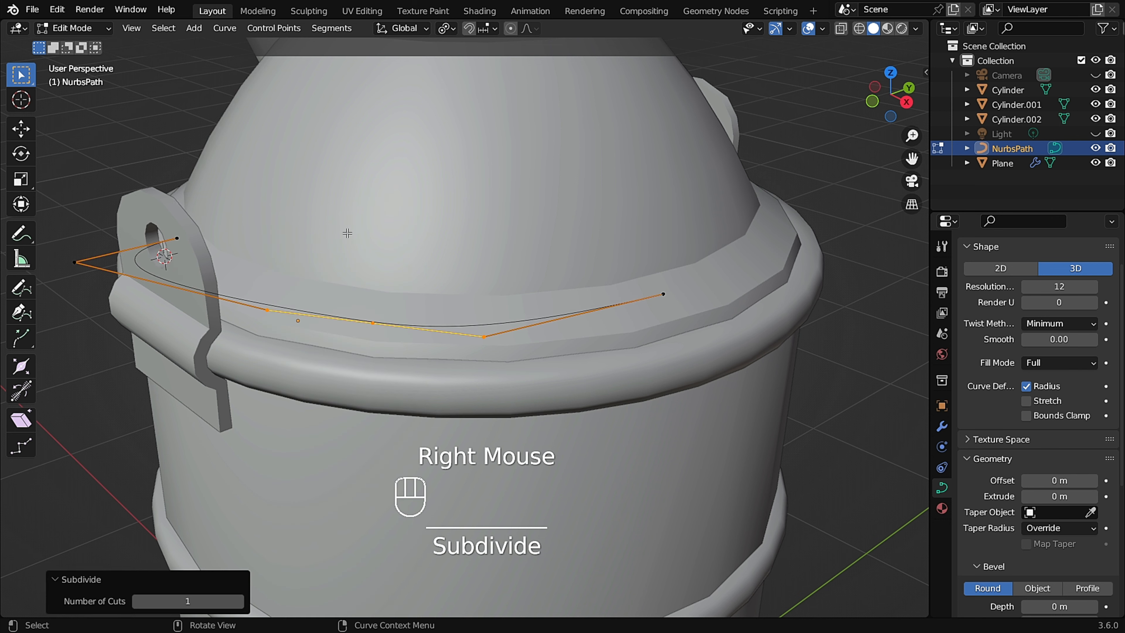
In side view, raise the selected path points about 0.29 m along Z.
drag(721, 267, 461, 409)
middle_drag(600, 353, 504, 368)
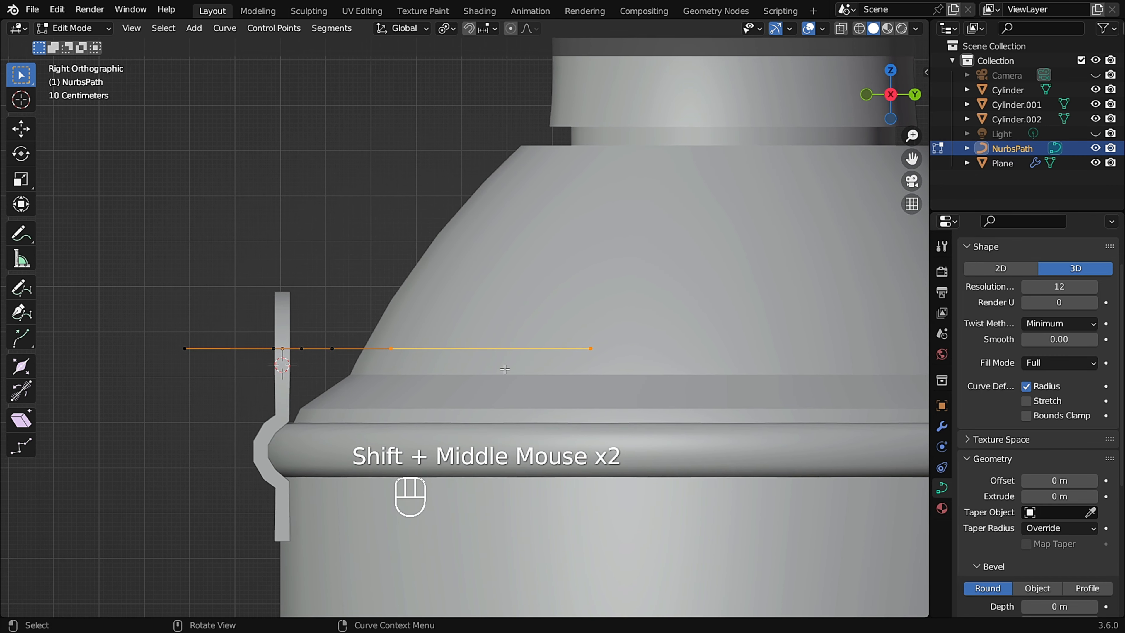
key(g)
key(z)
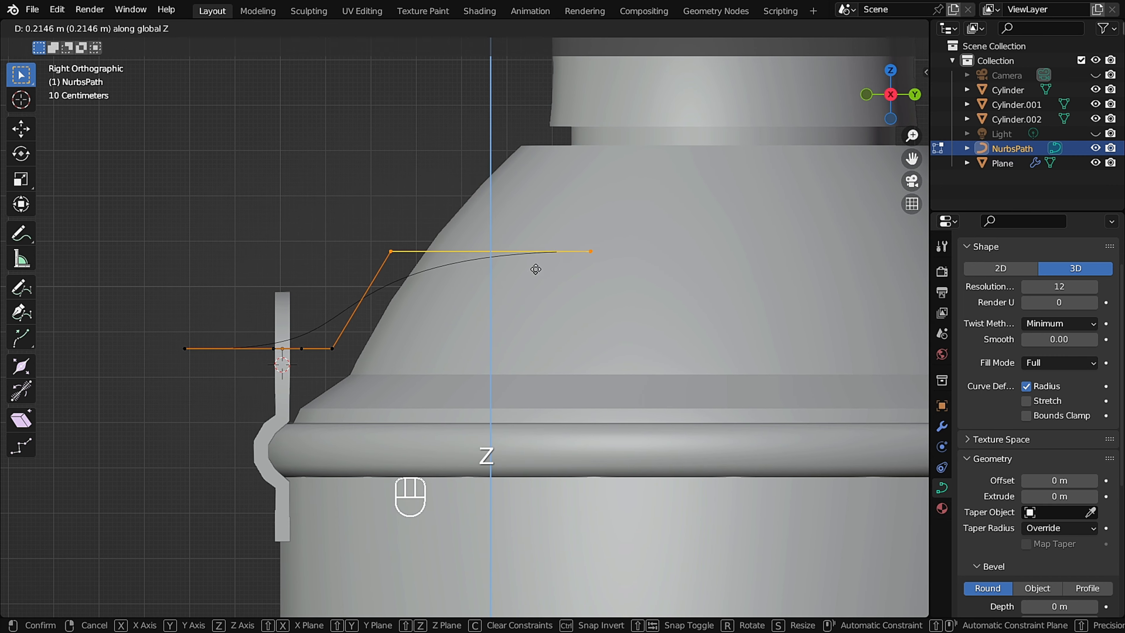
click(550, 236)
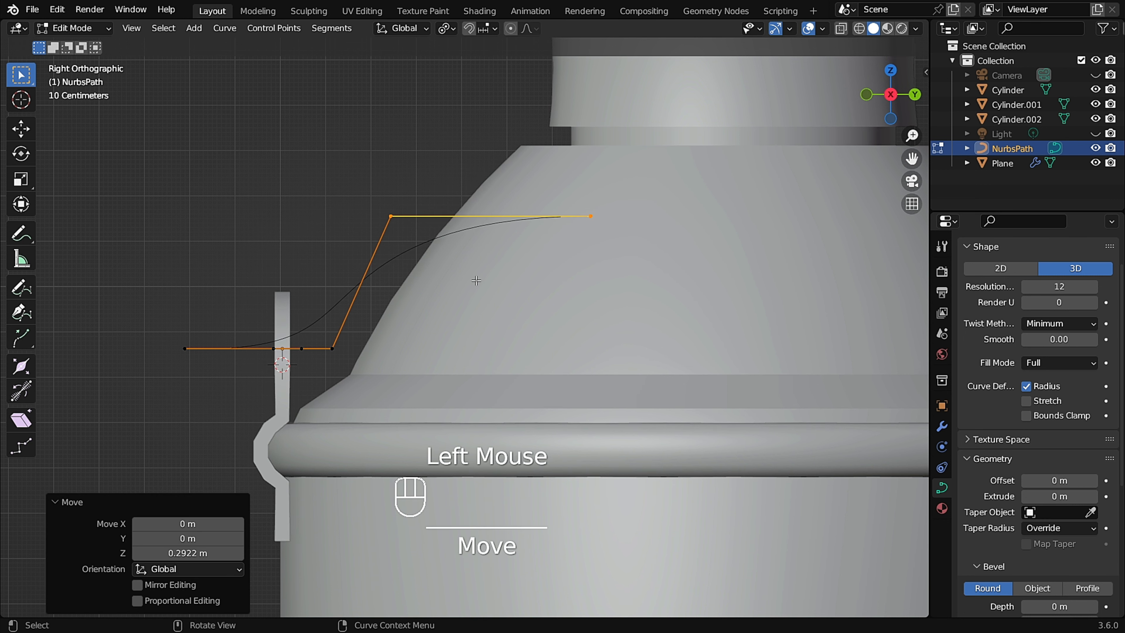
Move the selected path points about 0.2 m along Y.
shift+scroll(475, 282, down, 2)
shift+middle_drag(531, 249, 502, 254)
key(g)
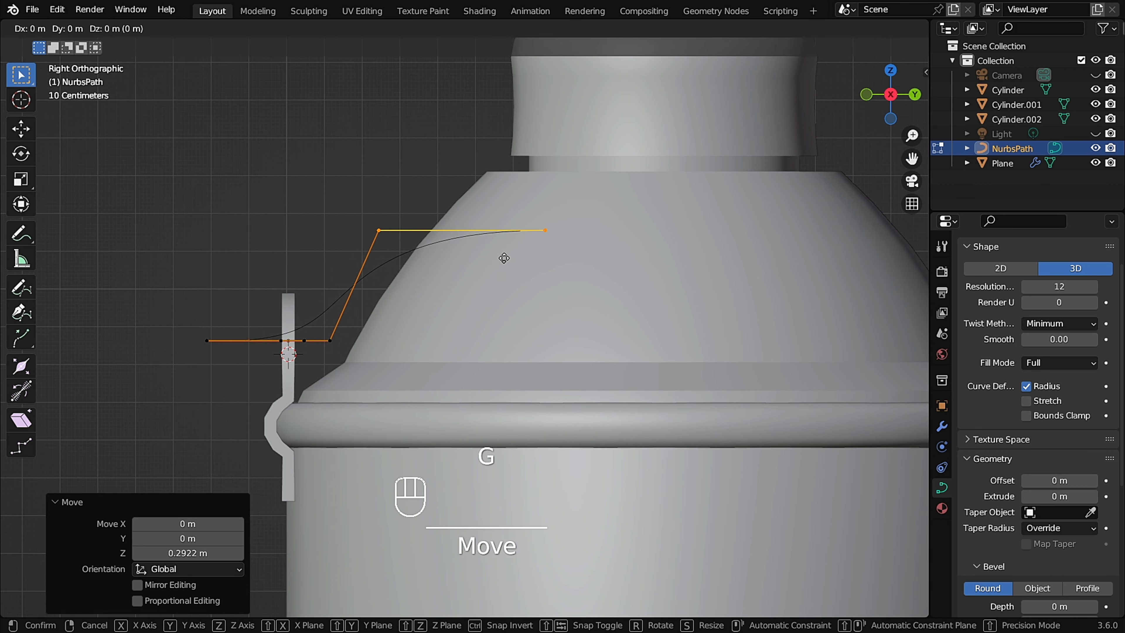
key(y)
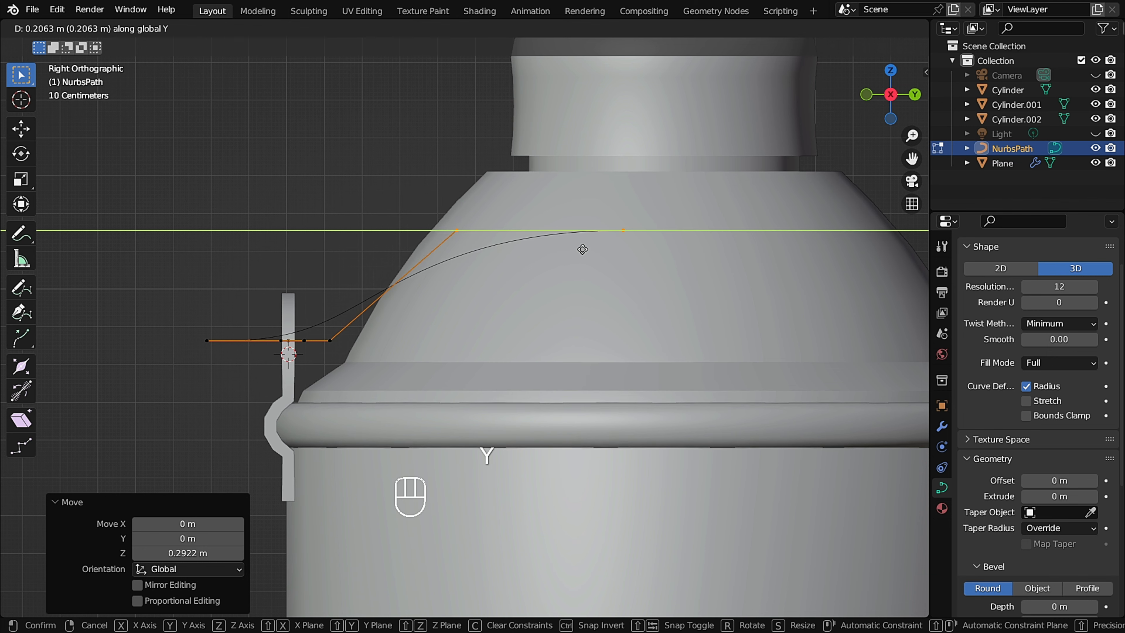
click(585, 249)
Move a lower path point about 0.2 m along Y and slightly down.
drag(373, 311, 331, 360)
middle_drag(350, 342, 429, 205)
scroll(395, 374, down, 4)
scroll(483, 296, up, 2)
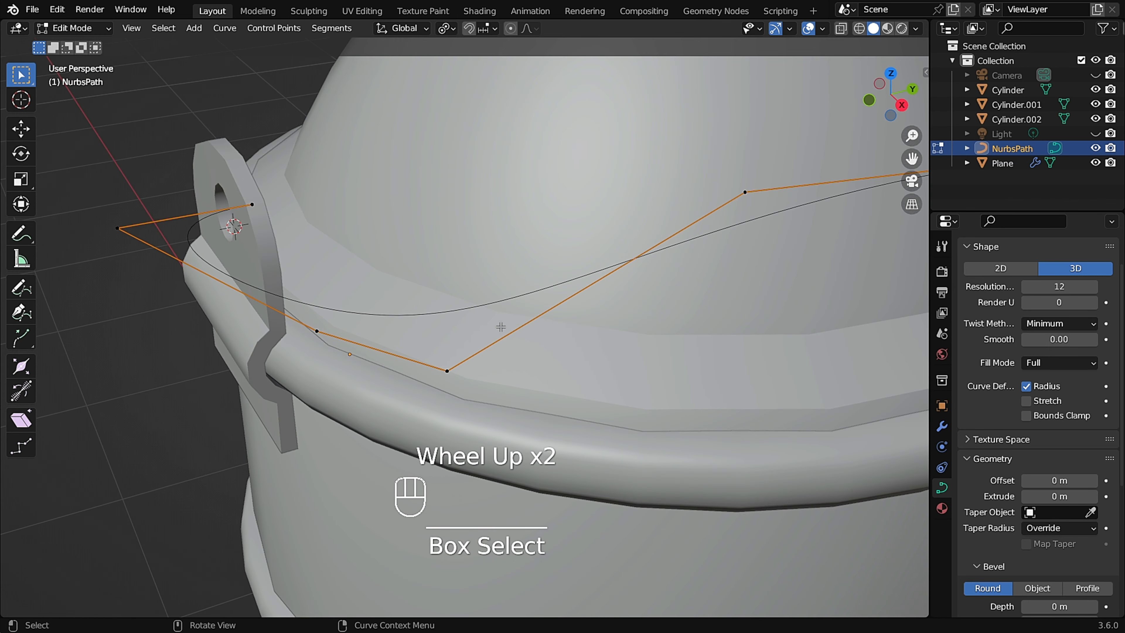
click(447, 395)
middle_drag(447, 400, 452, 351)
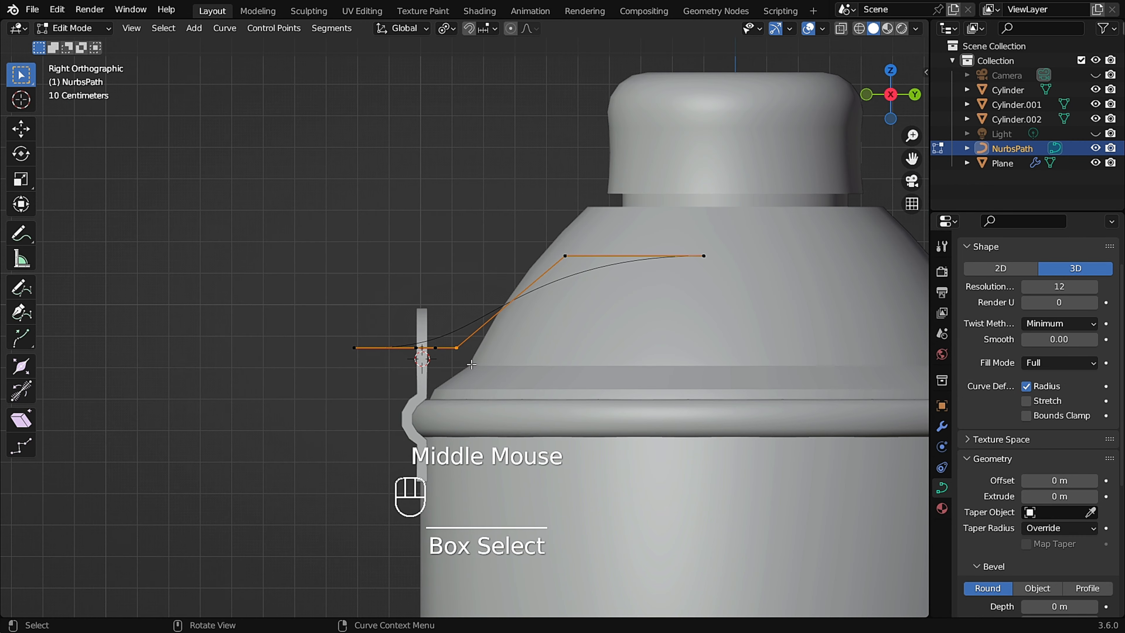
key(g)
click(459, 364)
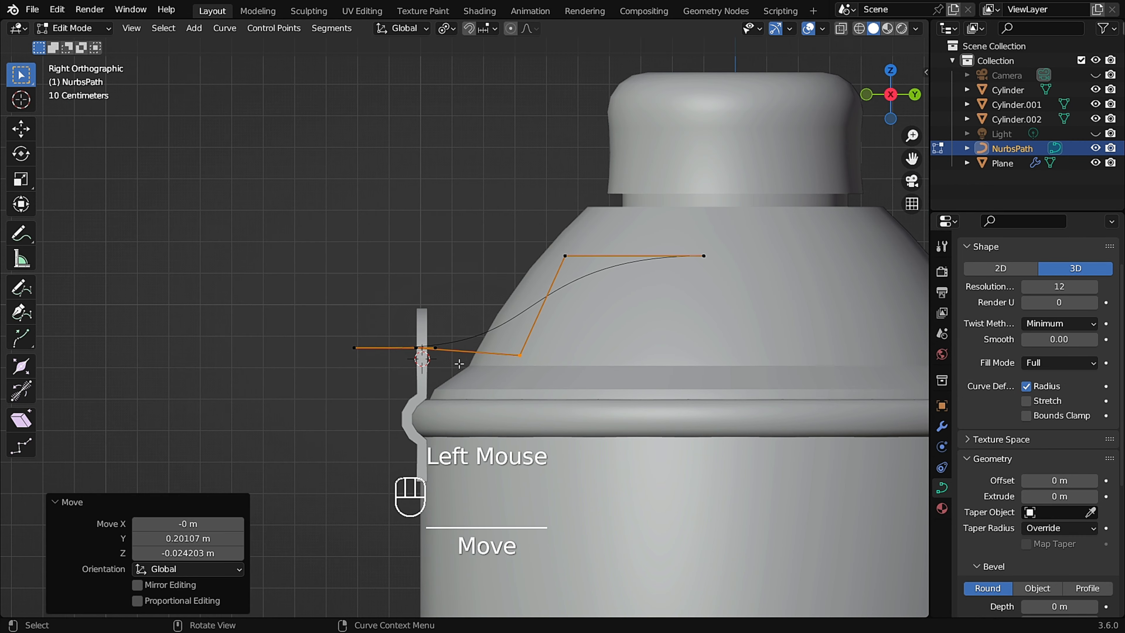
Subdivide the selected path segment near the rim.
mouse_move(458, 364)
middle_down()
mouse_move(426, 359)
mouse_move(444, 344)
mouse_move(448, 370)
mouse_move(476, 378)
middle_up()
scroll(426, 356, down, 2)
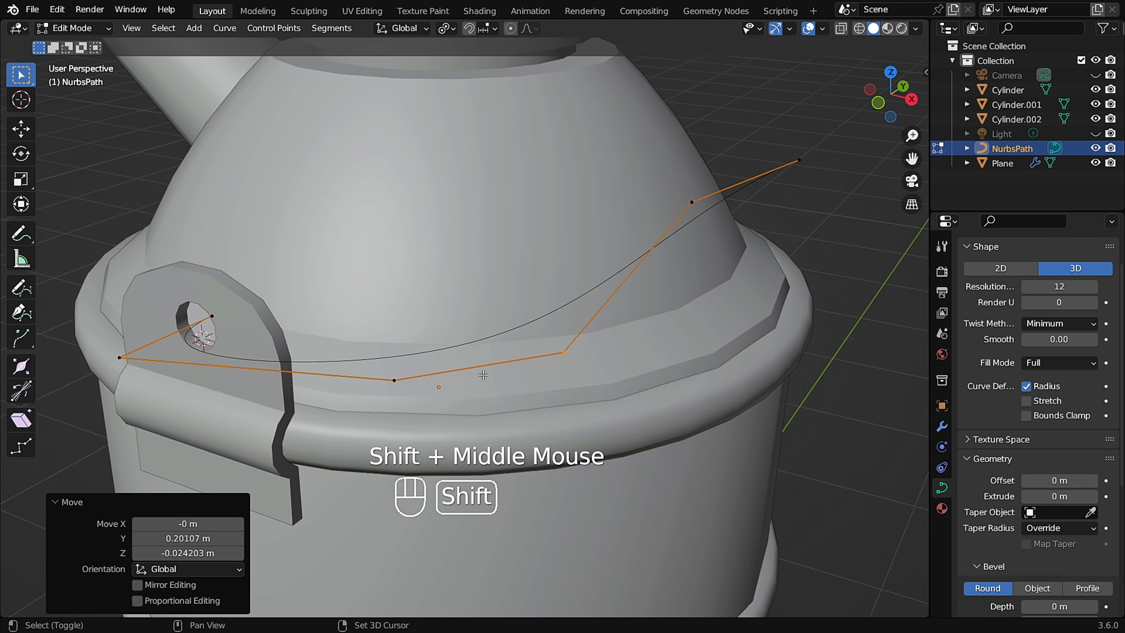
drag(372, 335, 584, 397)
right_click(468, 340)
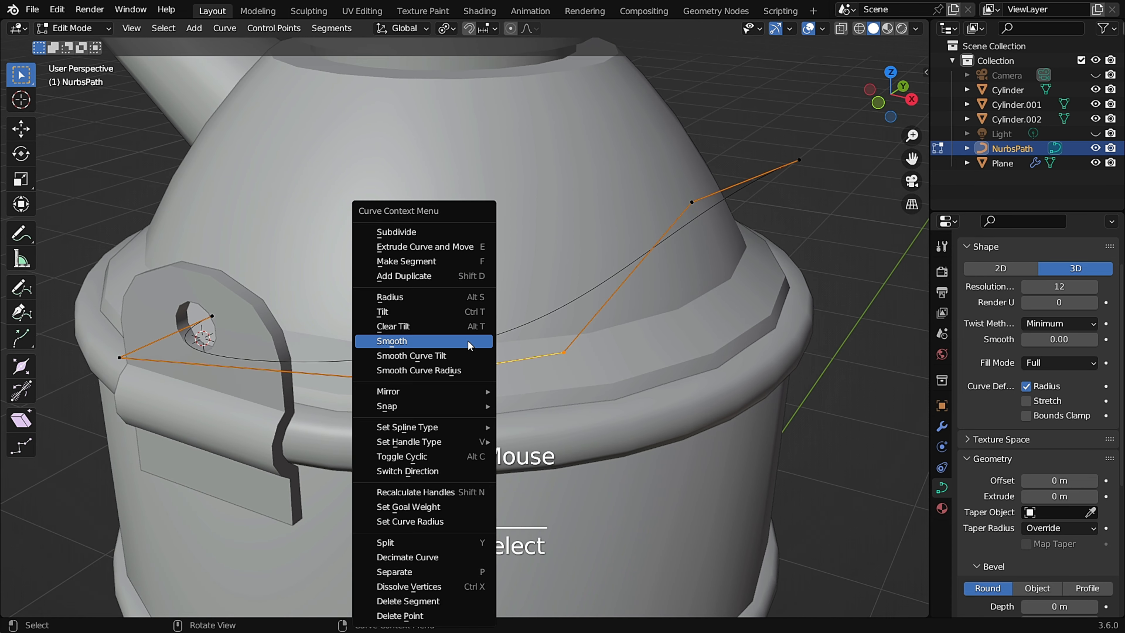
click(434, 228)
Move the newly subdivided path point about 0.05 m along negative X.
drag(420, 354, 376, 429)
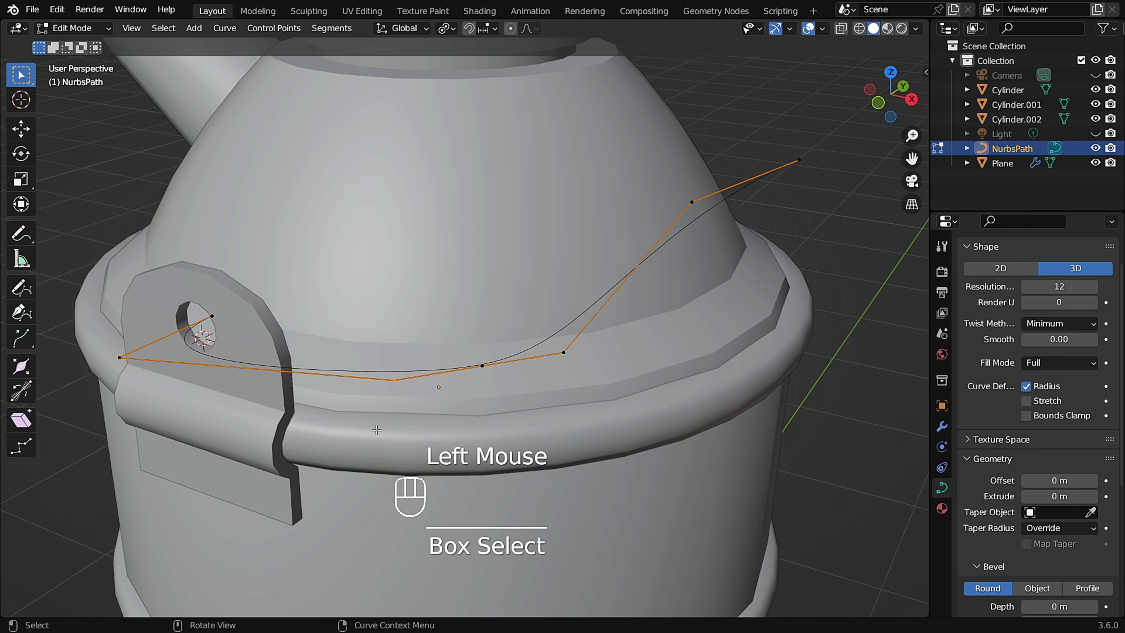
middle_drag(399, 410, 425, 380)
key(g)
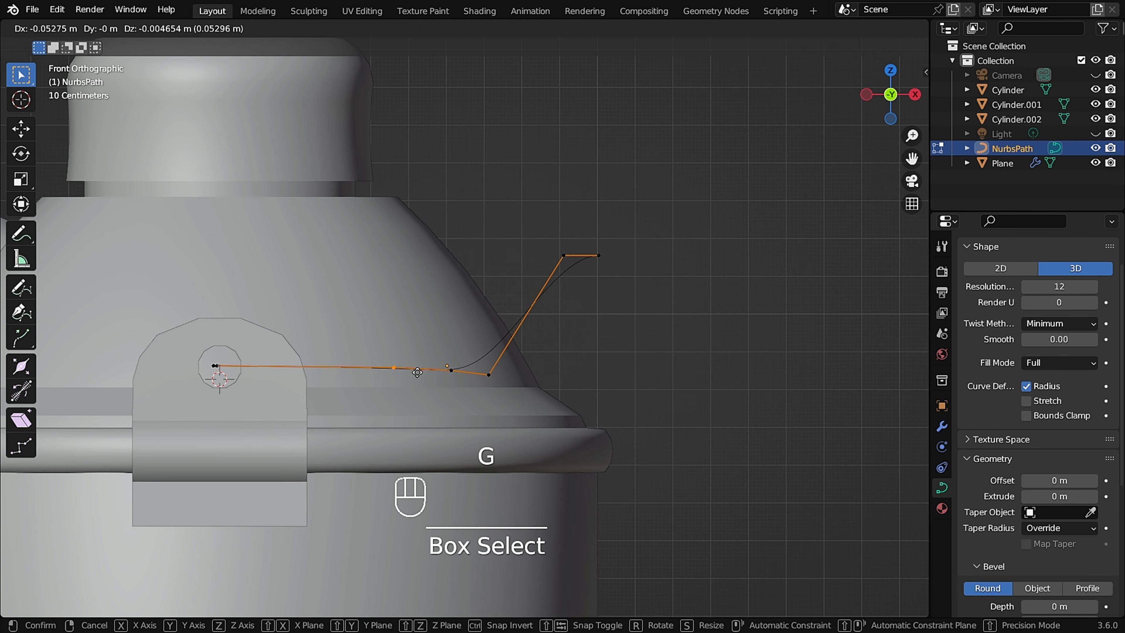
click(392, 373)
Move the selected path point about 0.06 m along negative X and 0.04 m along negative Y.
middle_drag(466, 386, 523, 326)
drag(523, 327, 408, 439)
key(g)
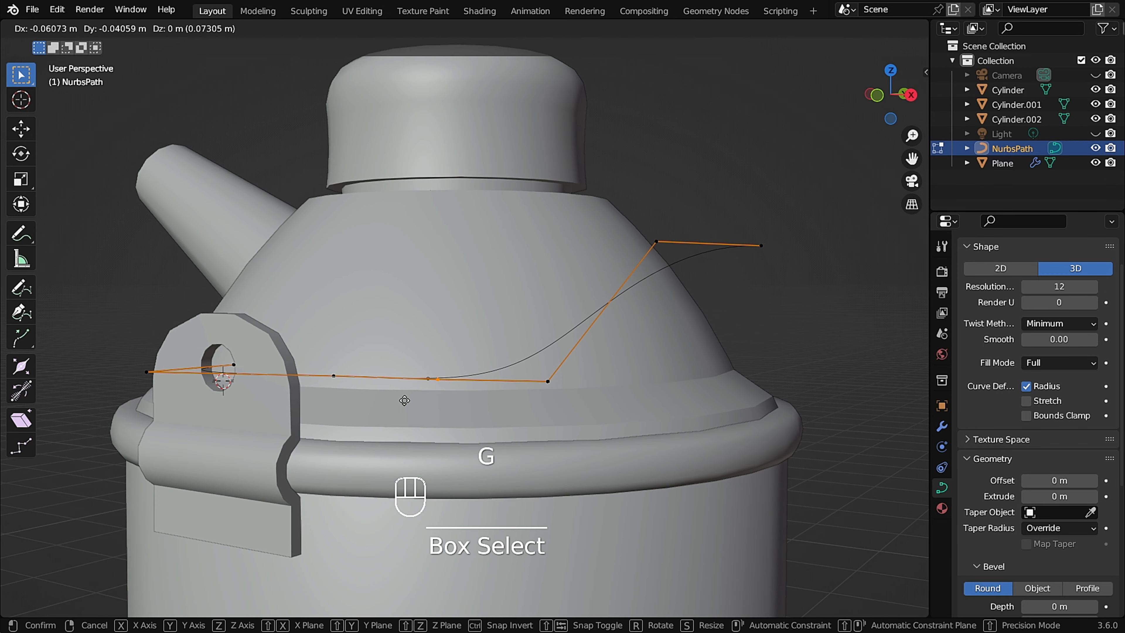
click(404, 400)
Lower the two path points near the rim about 0.1 m along Z.
drag(578, 363, 490, 417)
middle_drag(489, 418, 454, 419)
drag(422, 377, 551, 393)
key(g)
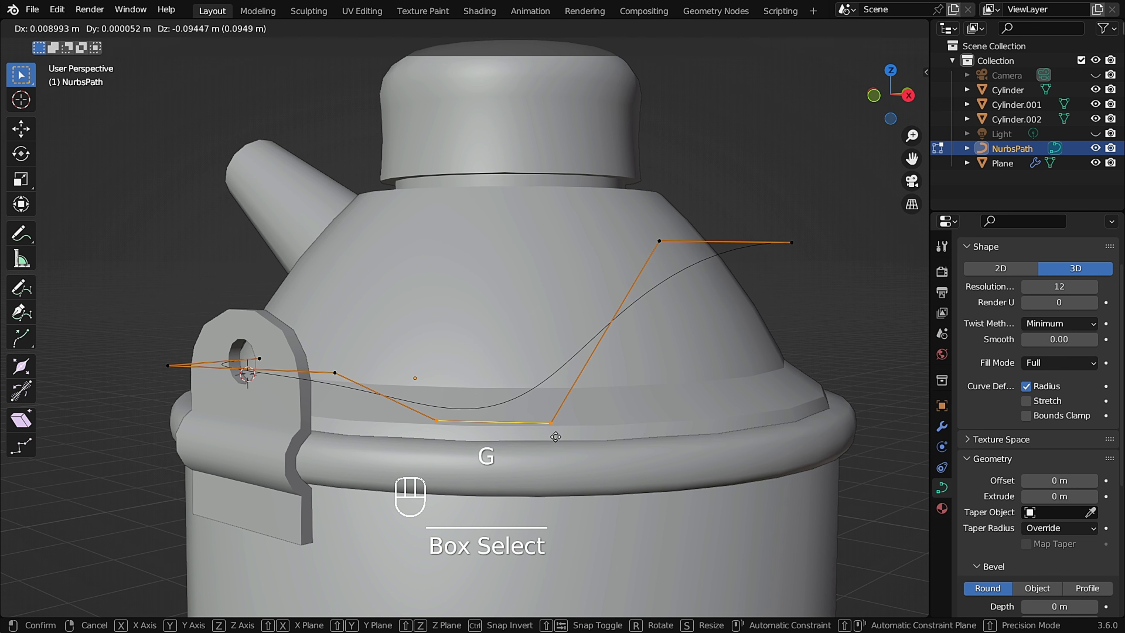
click(559, 438)
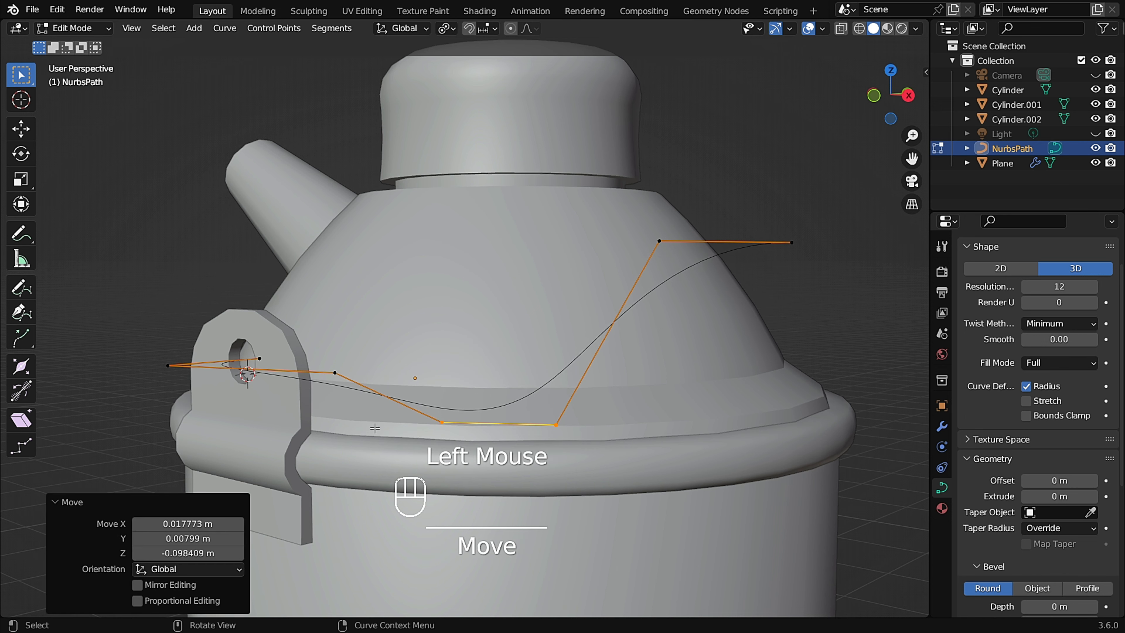
Lower the path point beside the bracket about 0.05 m along Z.
alt+middle_drag(364, 431, 581, 375)
click(581, 375)
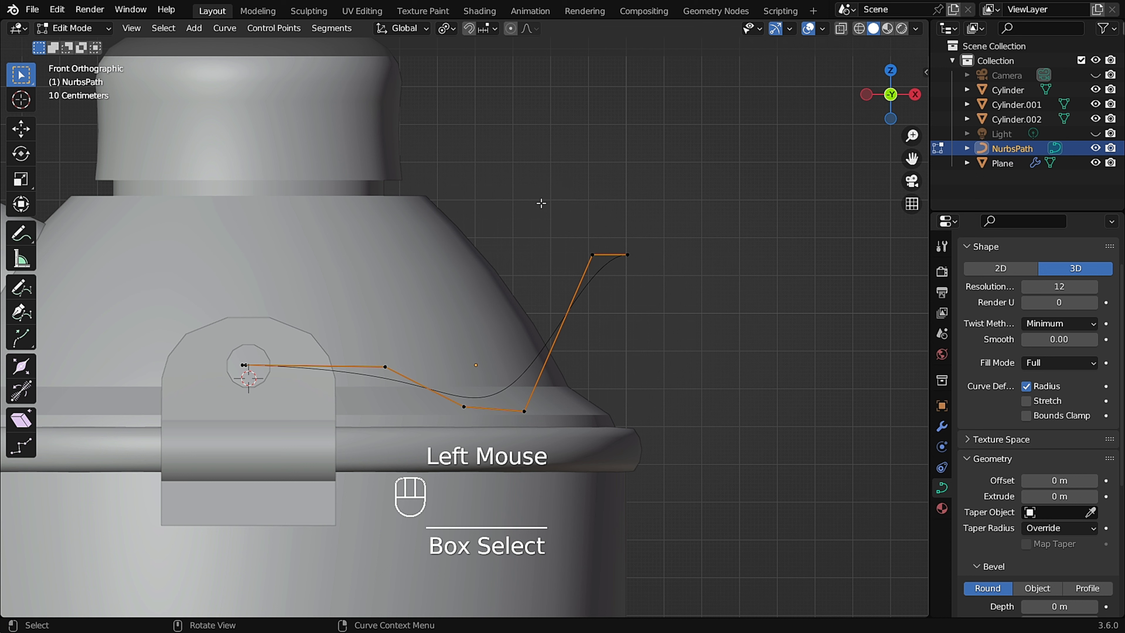
drag(436, 332, 398, 363)
key(g)
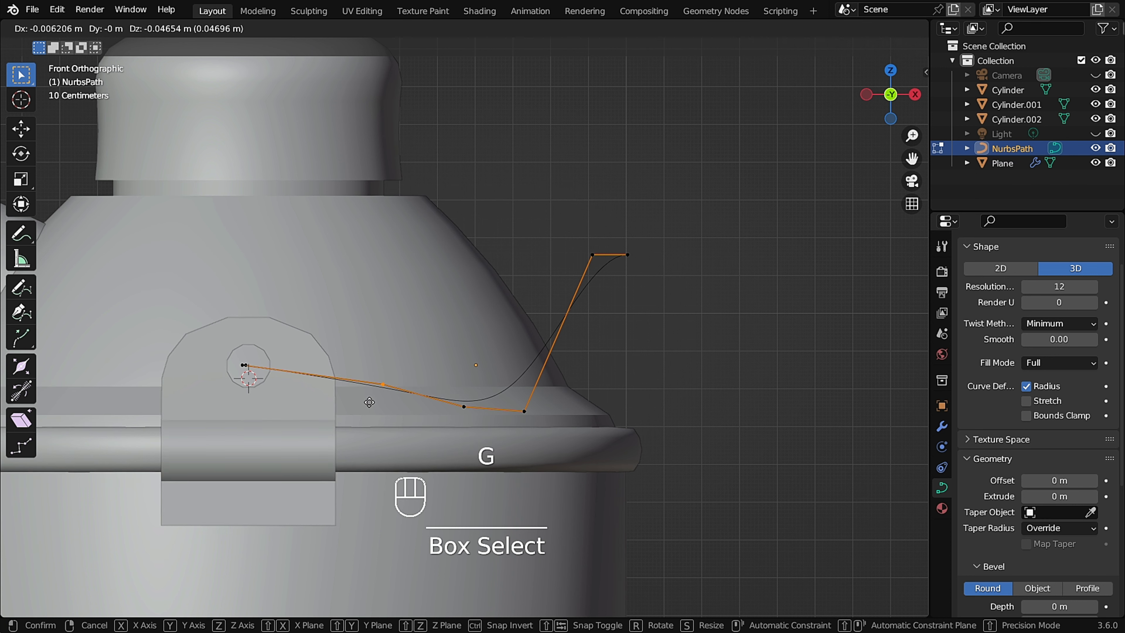
click(367, 406)
Move the two lower path points about 0.03 m along X and 0.04 m down.
scroll(377, 407, up, 2)
shift+middle_drag(379, 407, 373, 391)
drag(648, 344, 382, 498)
key(g)
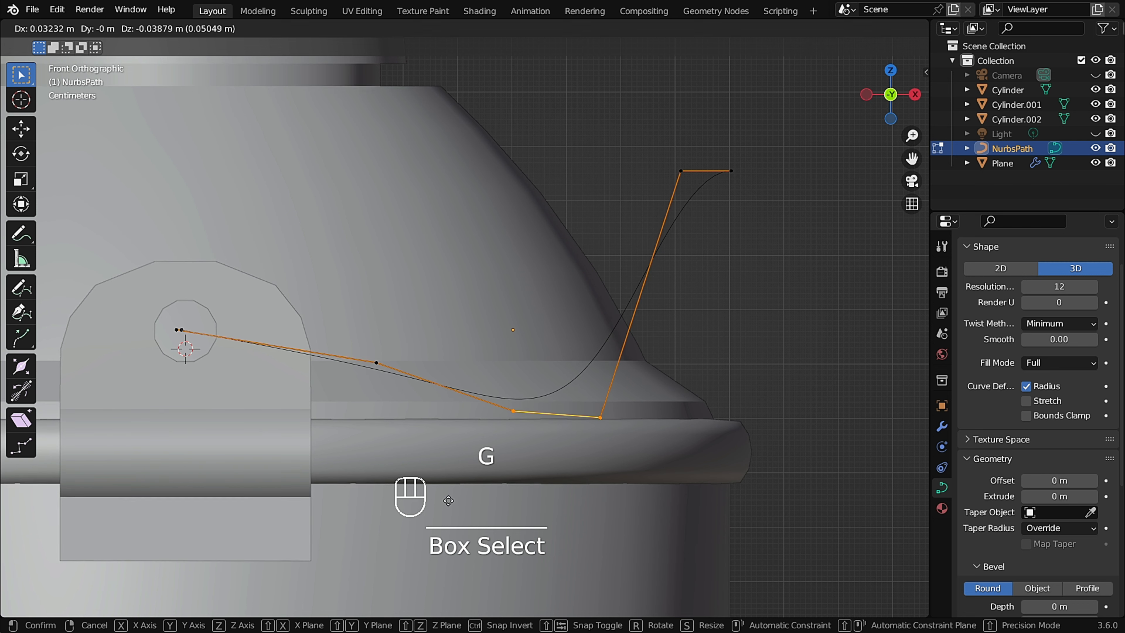
click(448, 500)
Move the path point next to the bracket about 0.01 m along negative X and 0.03 m down.
click(376, 362)
key(g)
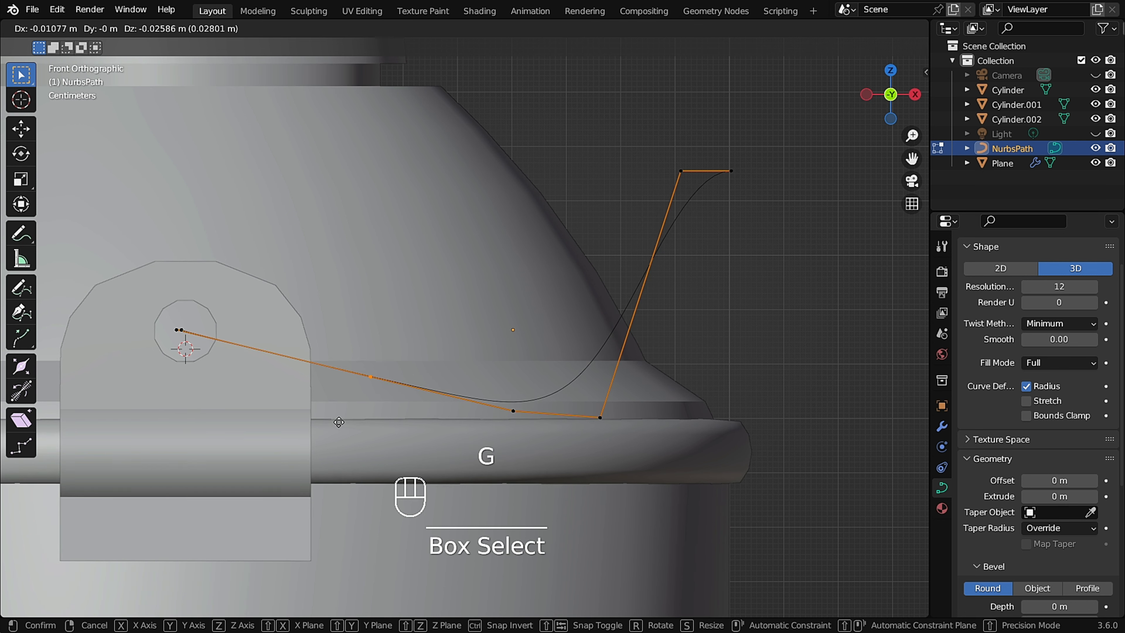
click(339, 422)
Subdivide the rising path segment between the rim point and the upper corner point.
scroll(339, 423, down, 2)
middle_drag(339, 423, 500, 287)
scroll(444, 309, up, 3)
scroll(500, 287, up, 2)
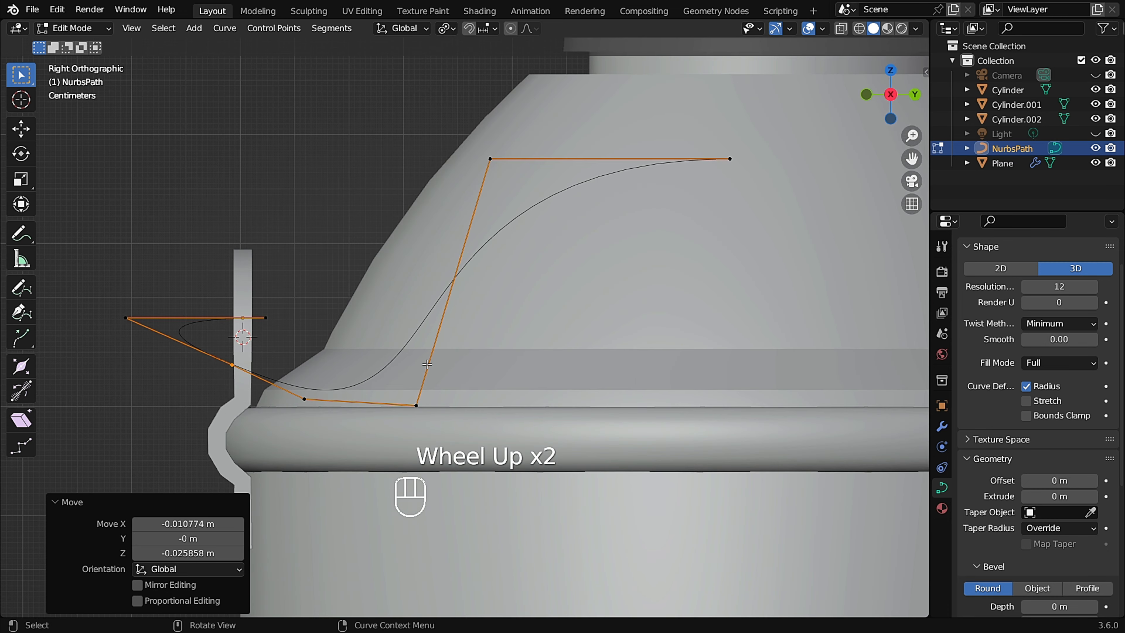
shift+middle_drag(447, 327, 460, 332)
drag(567, 80, 391, 256)
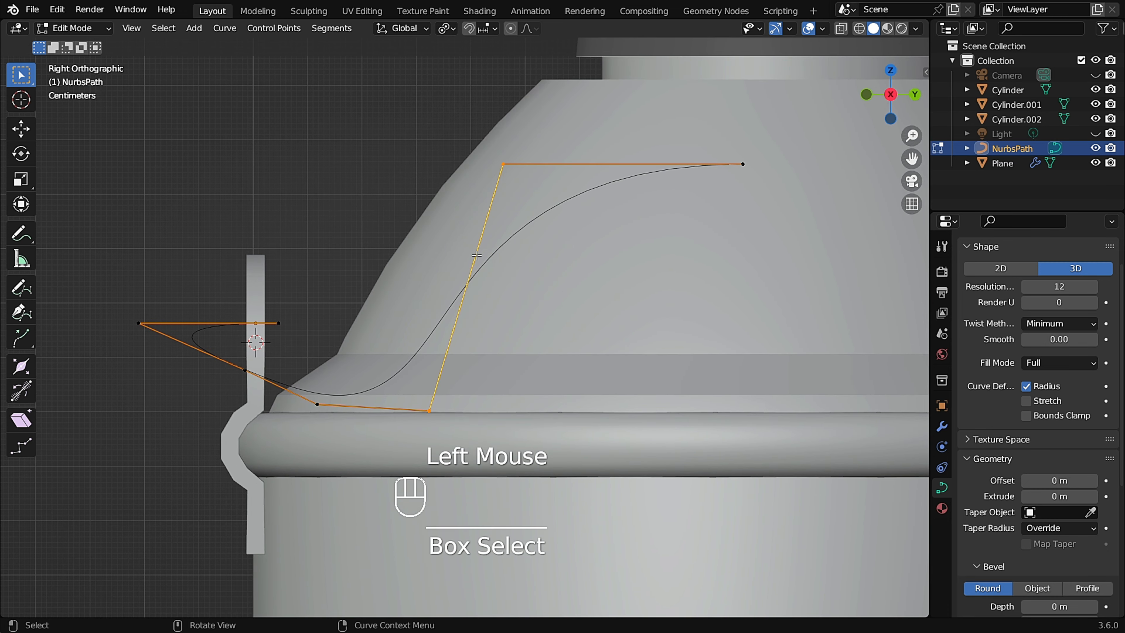
right_click(475, 256)
right_click(441, 237)
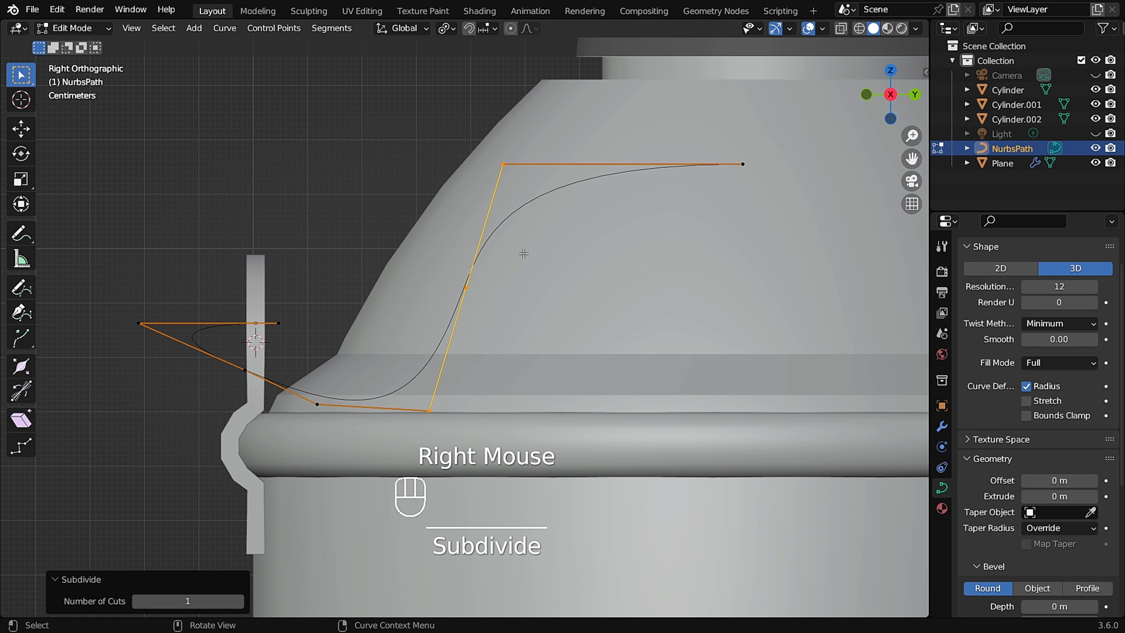
Raise the new subdivided point about 0.15 m along Z and 0.04 m along negative Y.
click(438, 320)
key(g)
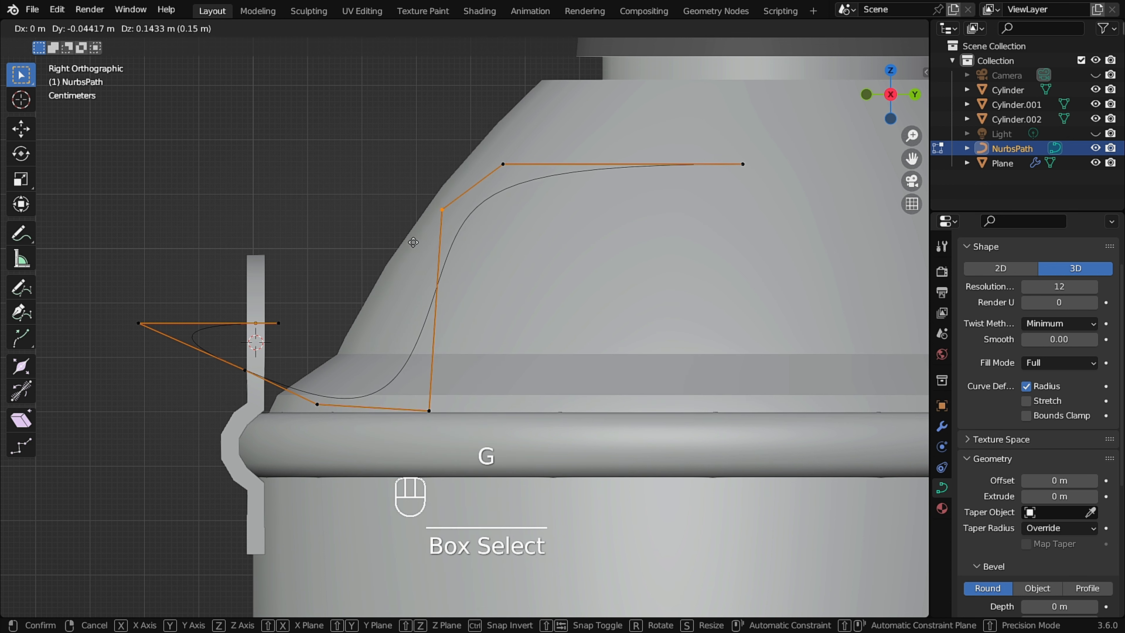
click(423, 236)
Move the upper corner point about 0.07 m along Y and slightly up.
click(503, 164)
key(g)
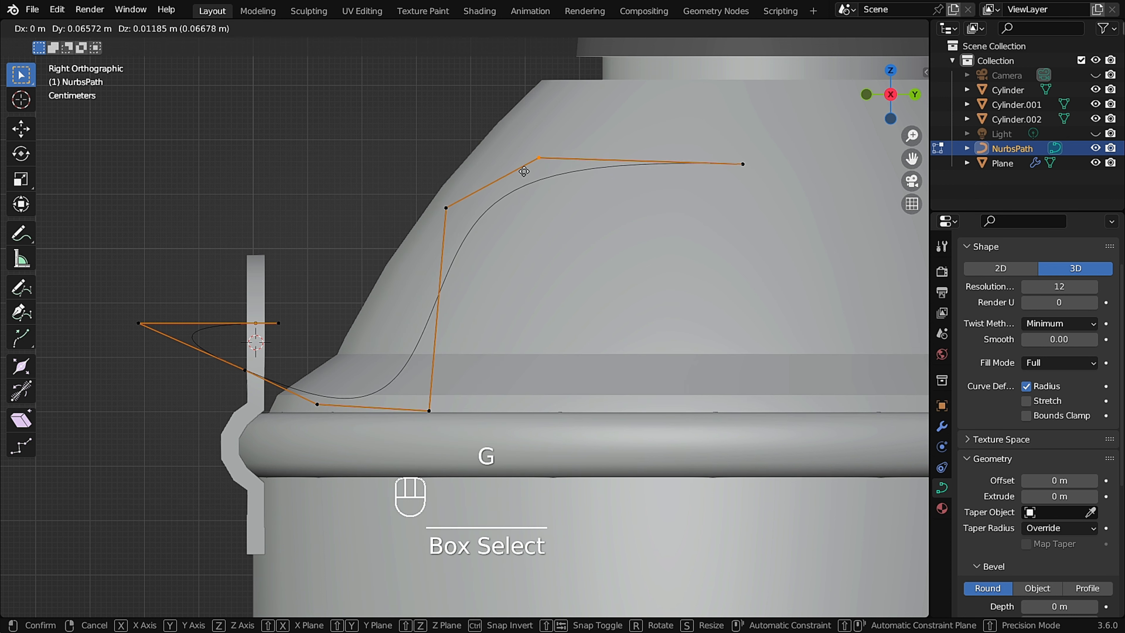
click(514, 162)
Raise the subdivided point about 0.025 m along Z.
click(455, 230)
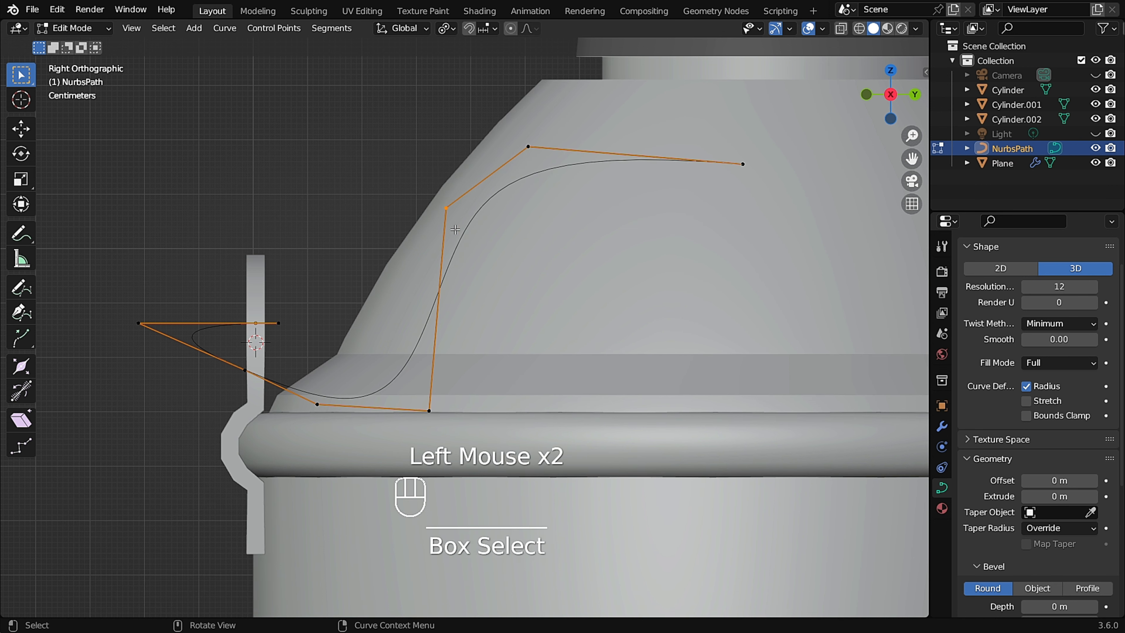
key(g)
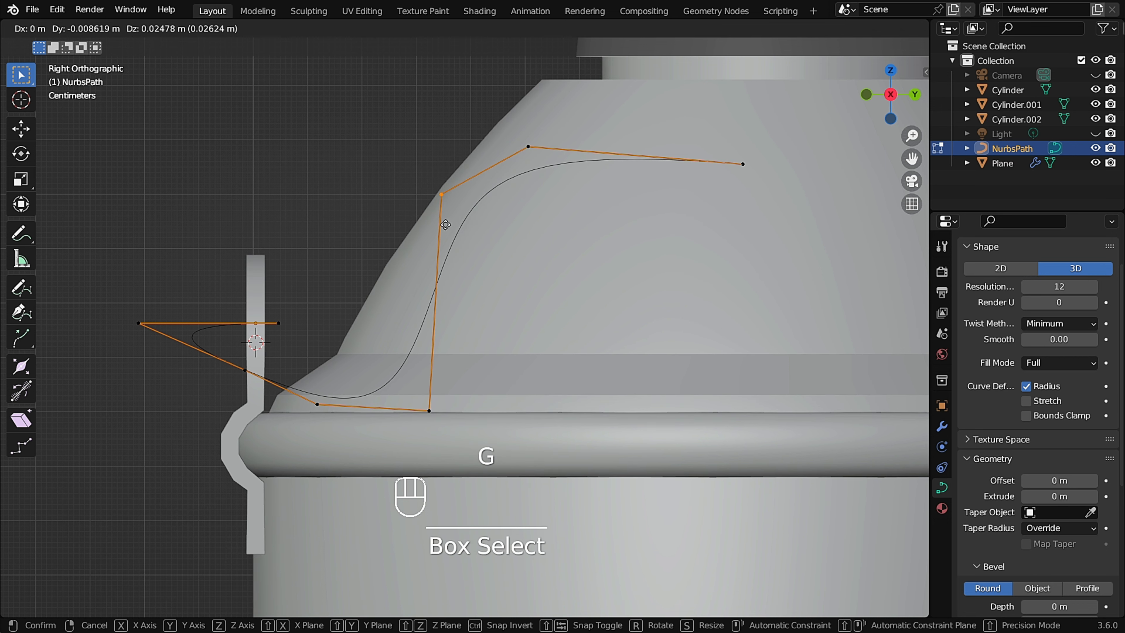
click(445, 227)
Adjust the position of the upper corner path point.
scroll(447, 228, down, 2)
scroll(545, 213, up, 1)
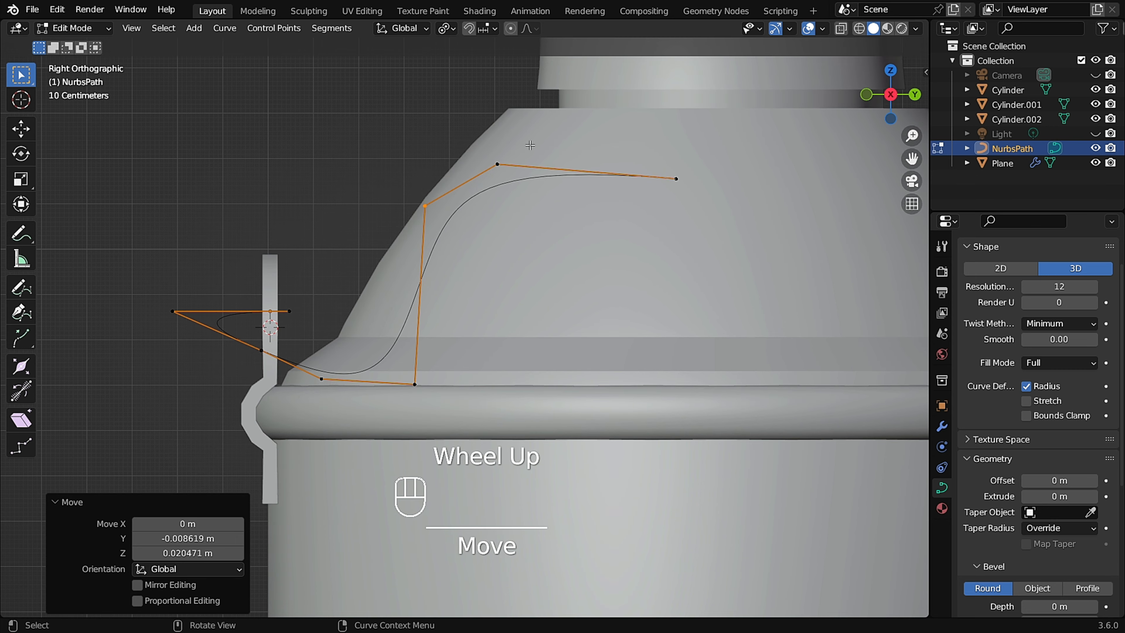
click(497, 164)
key(g)
click(464, 214)
Adjust the position of the subdivided bend point.
click(425, 206)
key(g)
click(404, 253)
Move the top path end points about 0.09 m along negative X.
scroll(409, 257, down, 2)
middle_drag(410, 256, 565, 244)
scroll(486, 222, up, 2)
scroll(565, 243, up, 2)
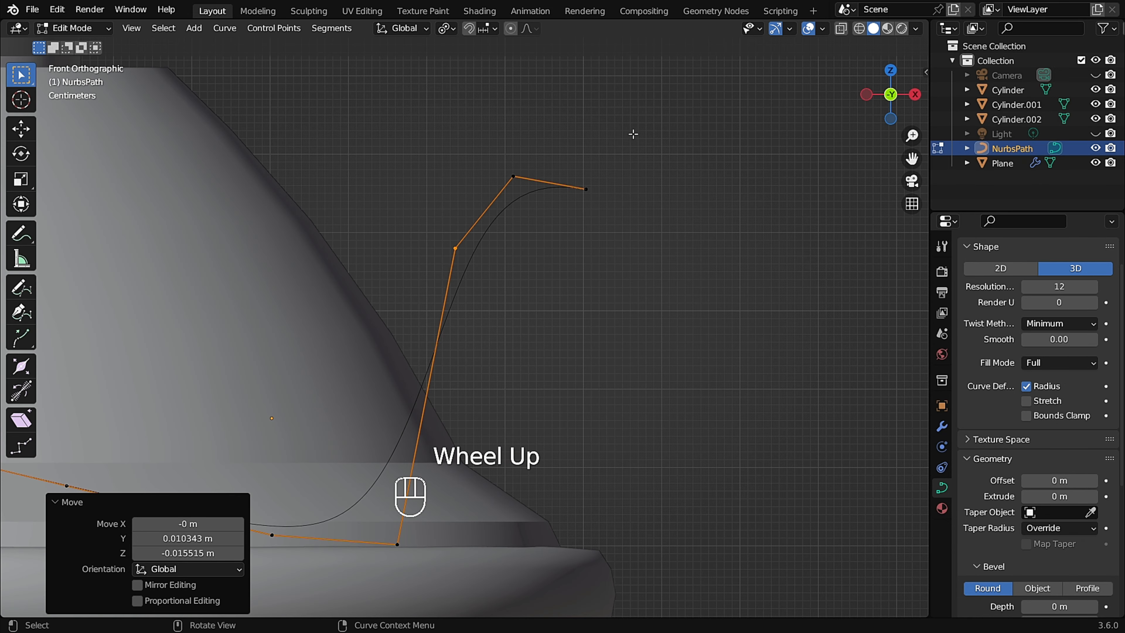
drag(629, 135, 535, 254)
key(g)
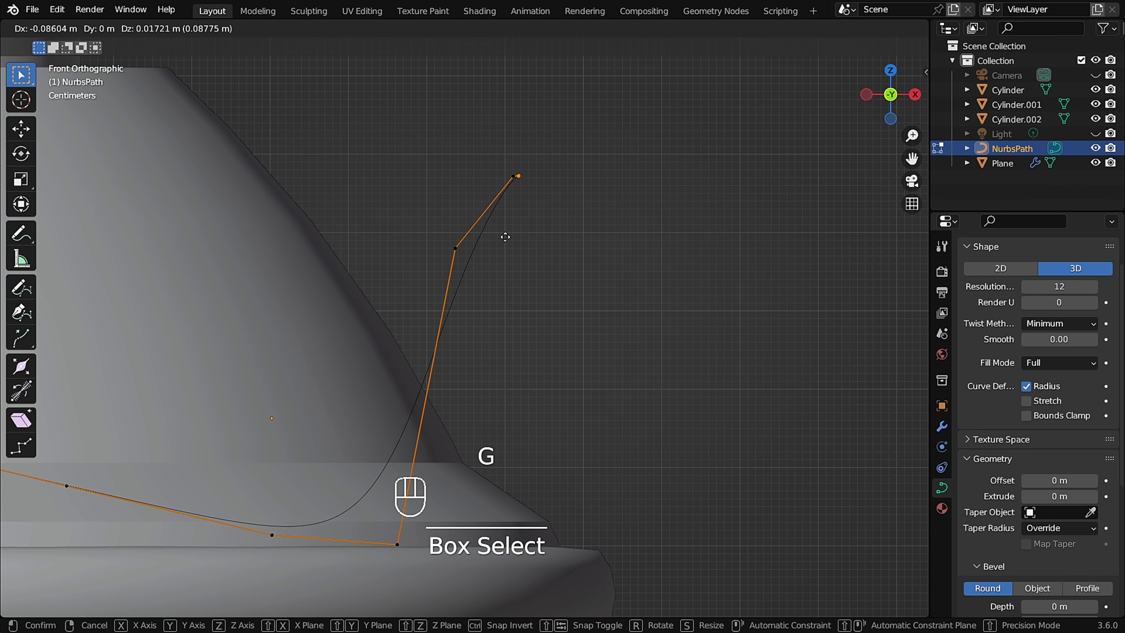
click(504, 237)
Move the selected upper path points about 0.05 m along negative X.
drag(564, 153, 457, 210)
key(g)
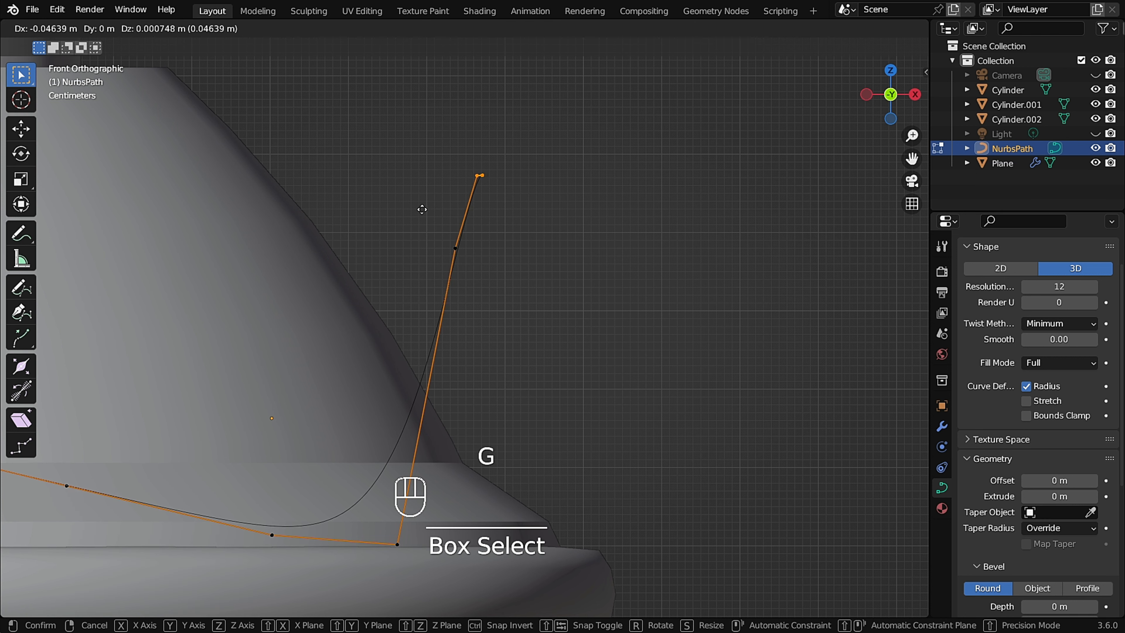
click(447, 213)
Nudge the selected upper path point slightly along X.
scroll(440, 239, up, 4)
shift+middle_drag(477, 254, 520, 343)
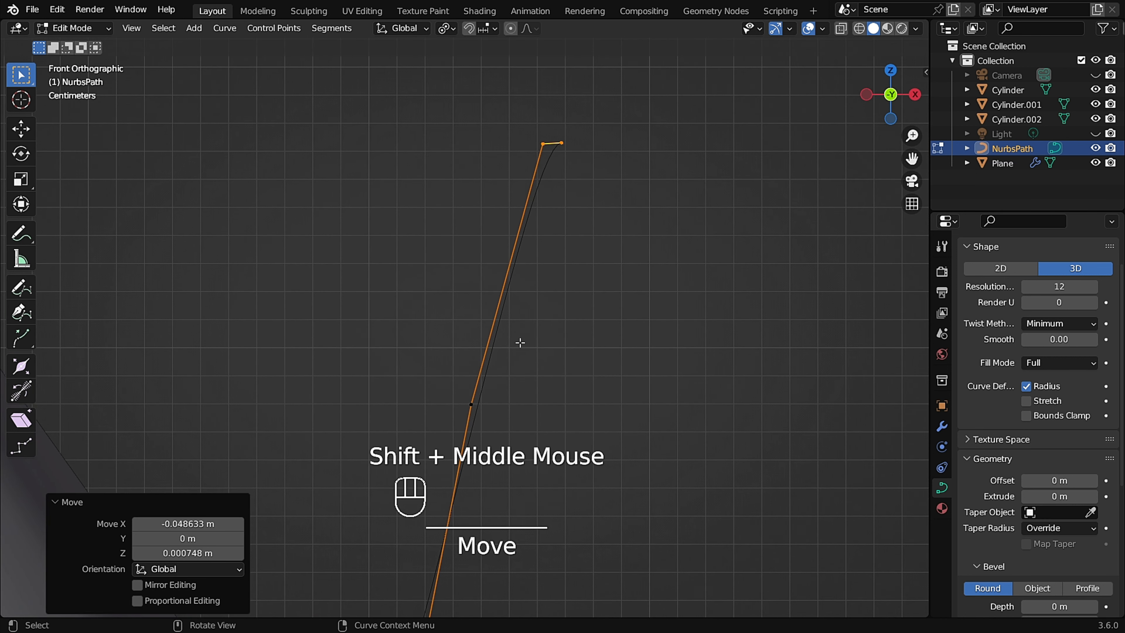
drag(520, 342, 424, 411)
key(g)
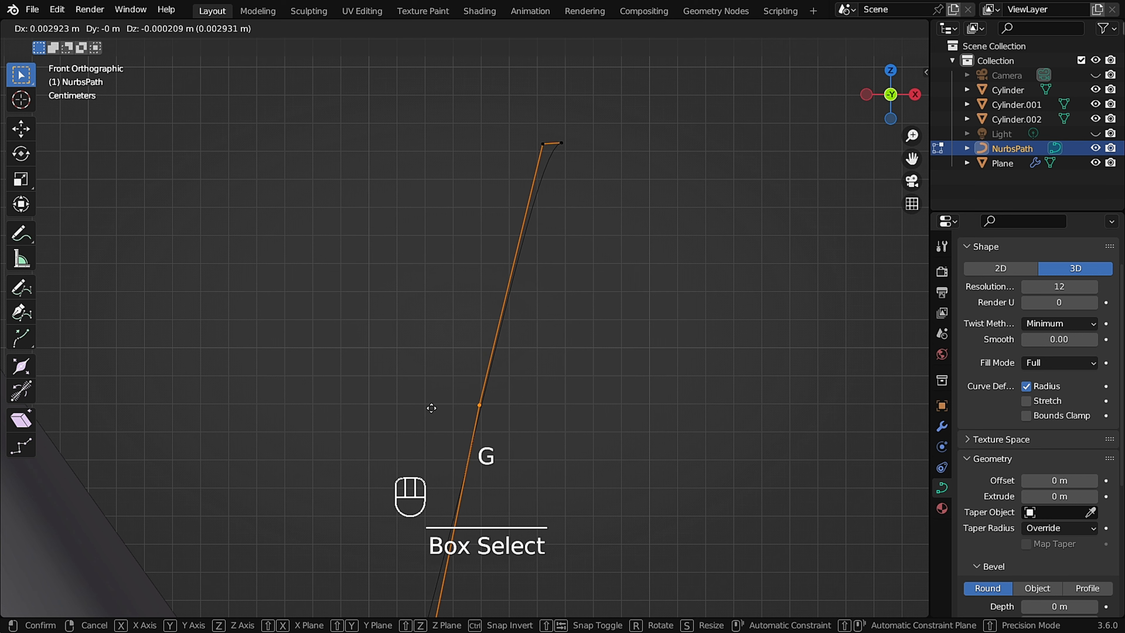
click(432, 407)
Nudge the path's end point about 0.004 m along negative X.
scroll(574, 191, up, 2)
click(551, 106)
key(g)
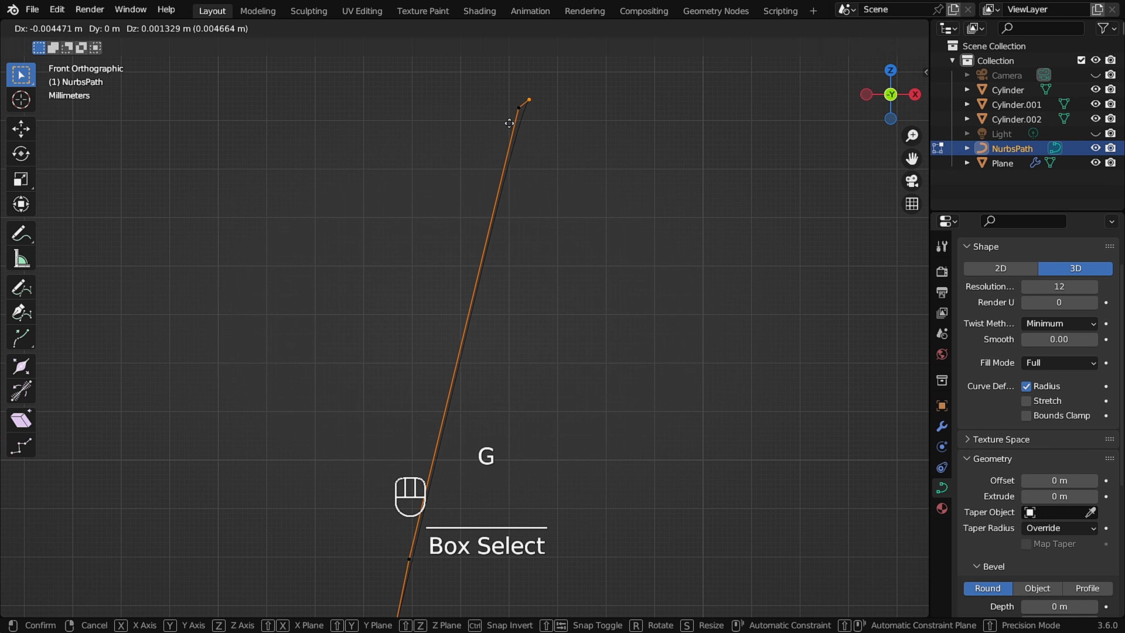
click(503, 124)
Extrude two new points from the path's end over the bottle's rim.
scroll(467, 271, down, 5)
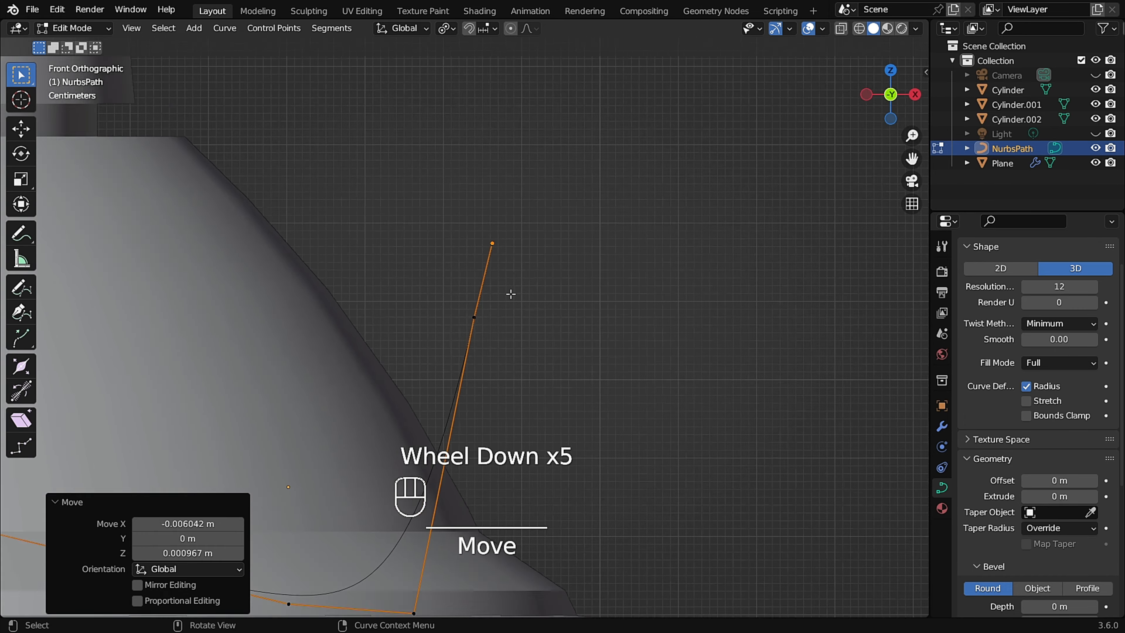
scroll(459, 345, up, 1)
scroll(476, 341, down, 2)
shift+middle_drag(497, 354, 645, 209)
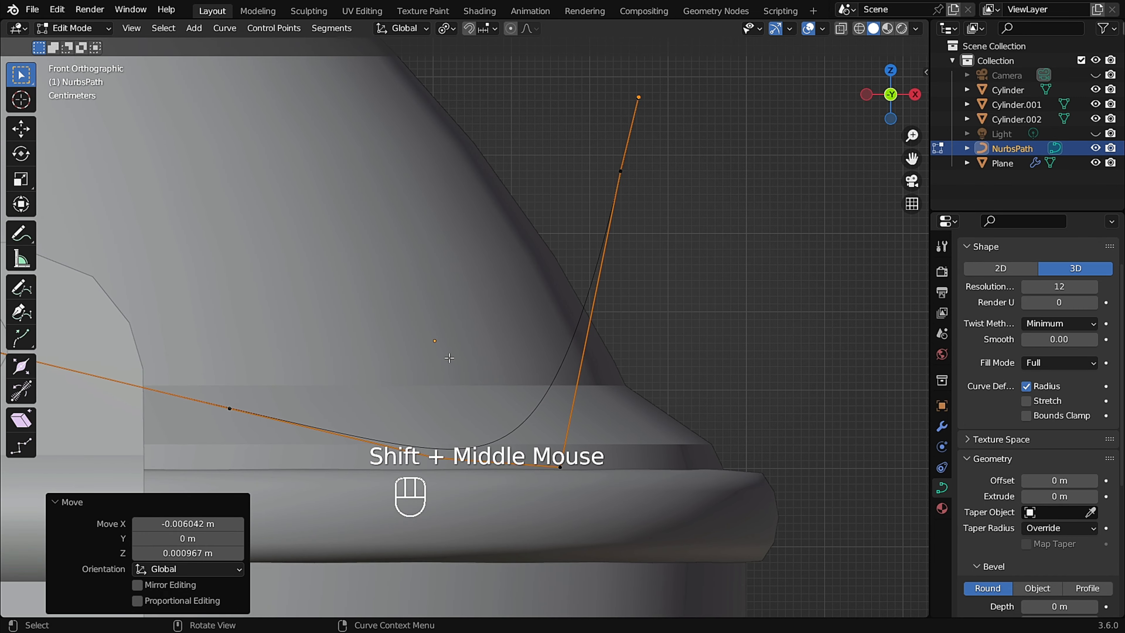
shift+middle_drag(288, 404, 438, 282)
click(334, 220)
key(KP_7)
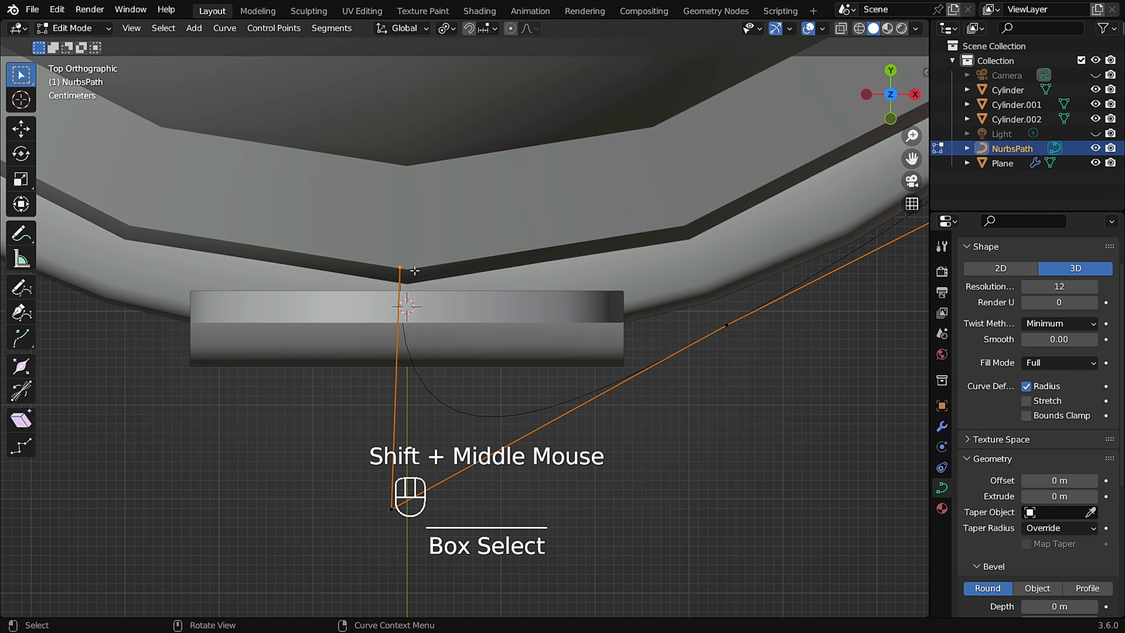
scroll(414, 271, up, 1)
key(e)
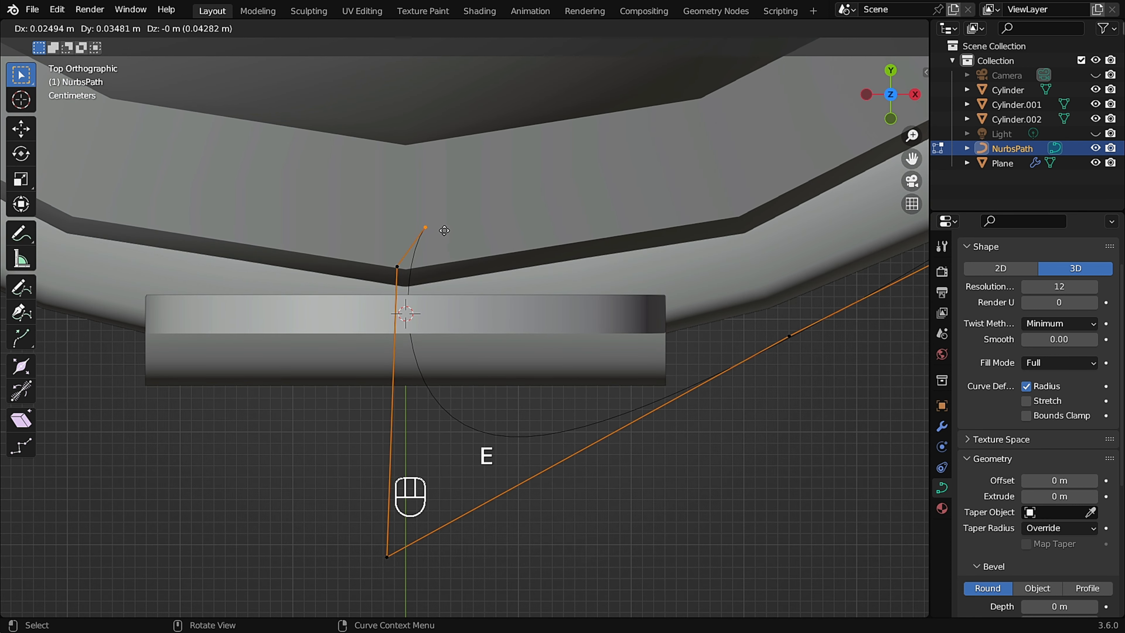
click(434, 242)
key(e)
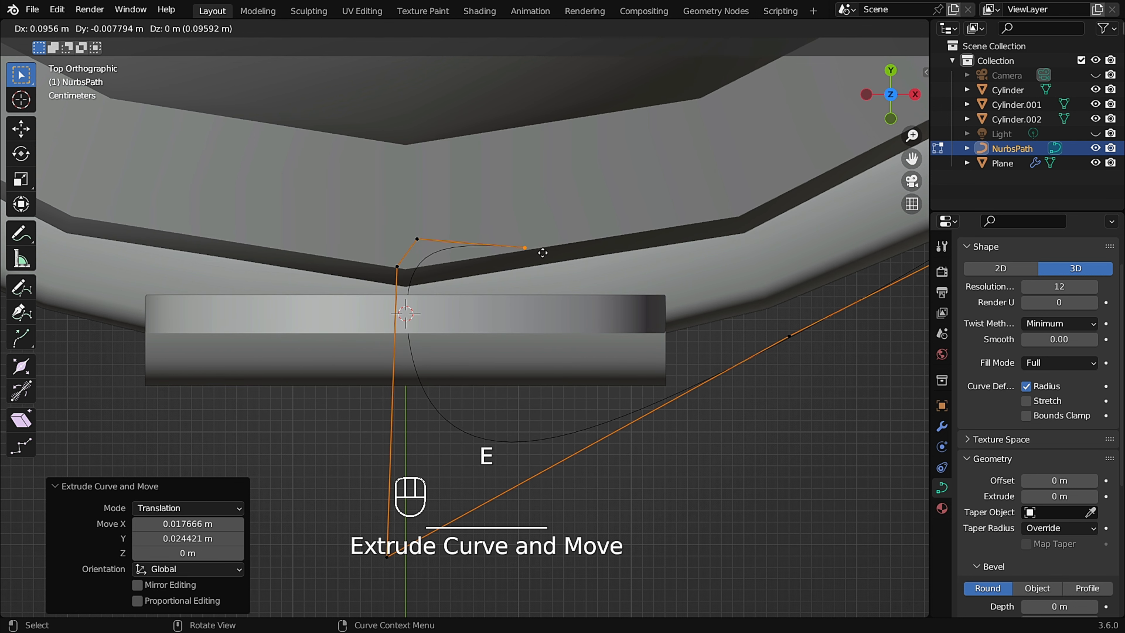
click(553, 266)
Reposition the path's corner points above the rim.
click(398, 261)
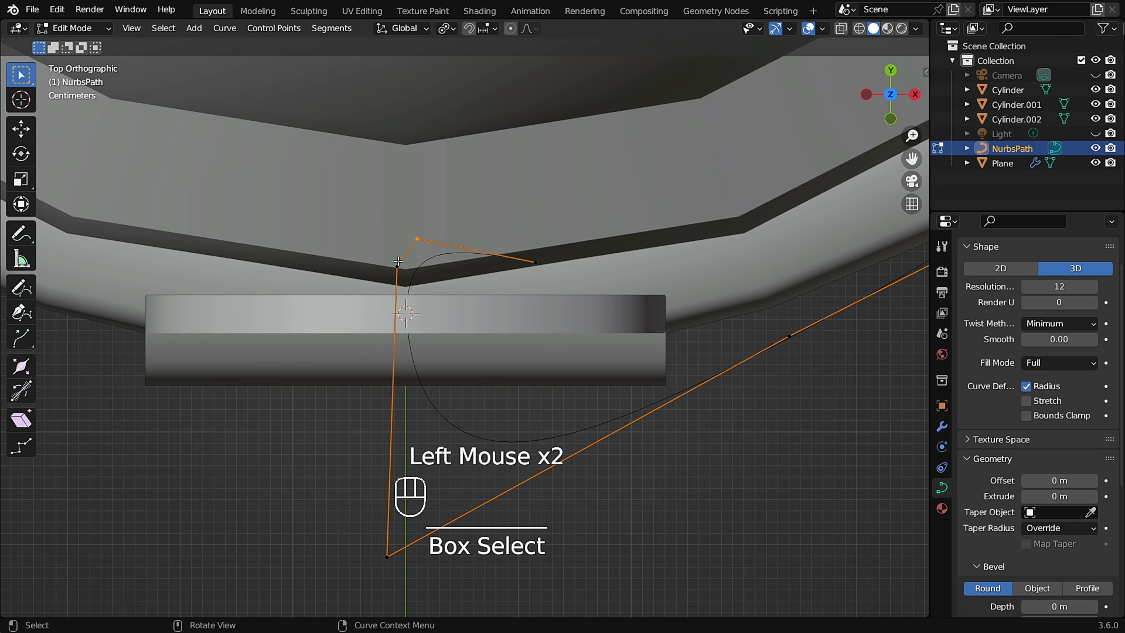
key(g)
click(392, 265)
key(g)
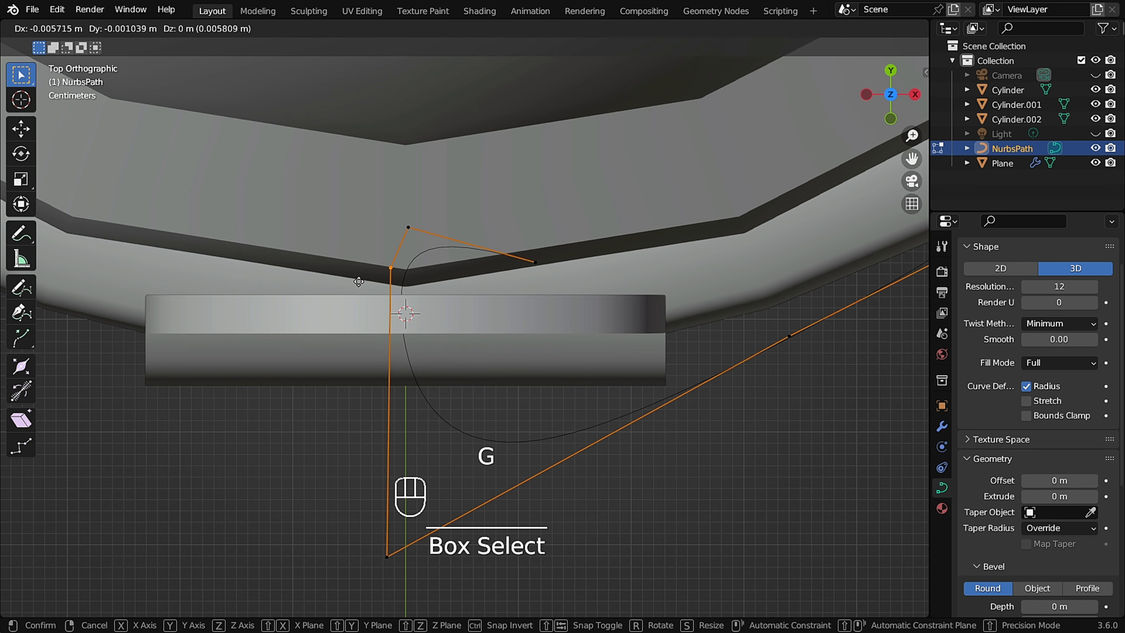
click(409, 231)
key(g)
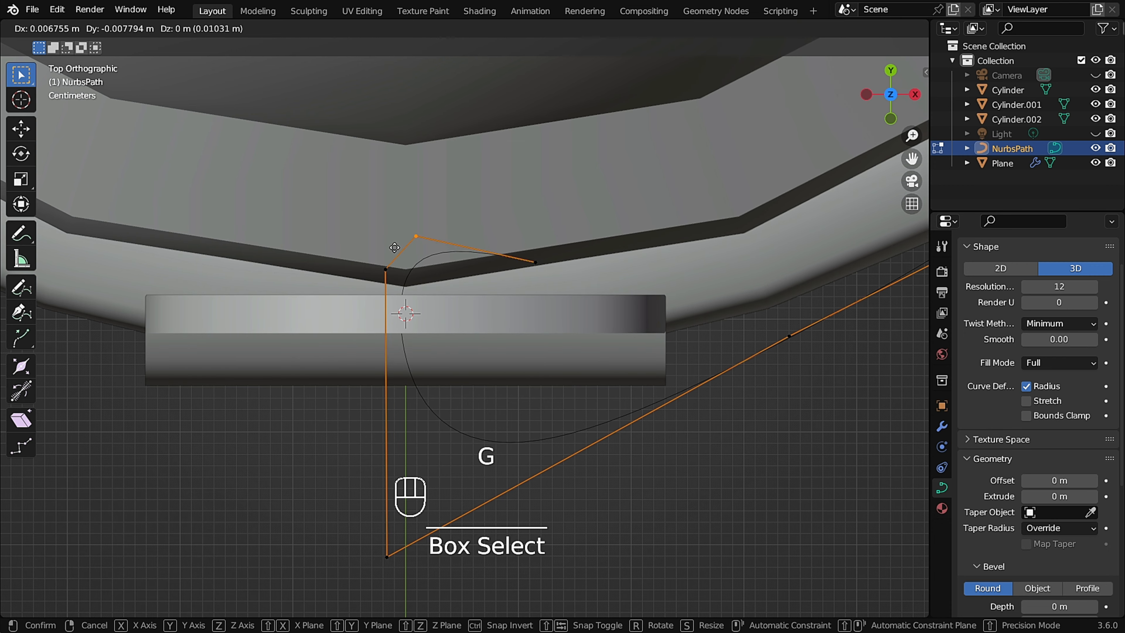
click(394, 247)
Move the selected end points about 0.065 m along Y.
scroll(394, 248, down, 2)
middle_drag(394, 247, 275, 269)
drag(275, 269, 269, 283)
drag(246, 227, 187, 295)
key(g)
click(232, 282)
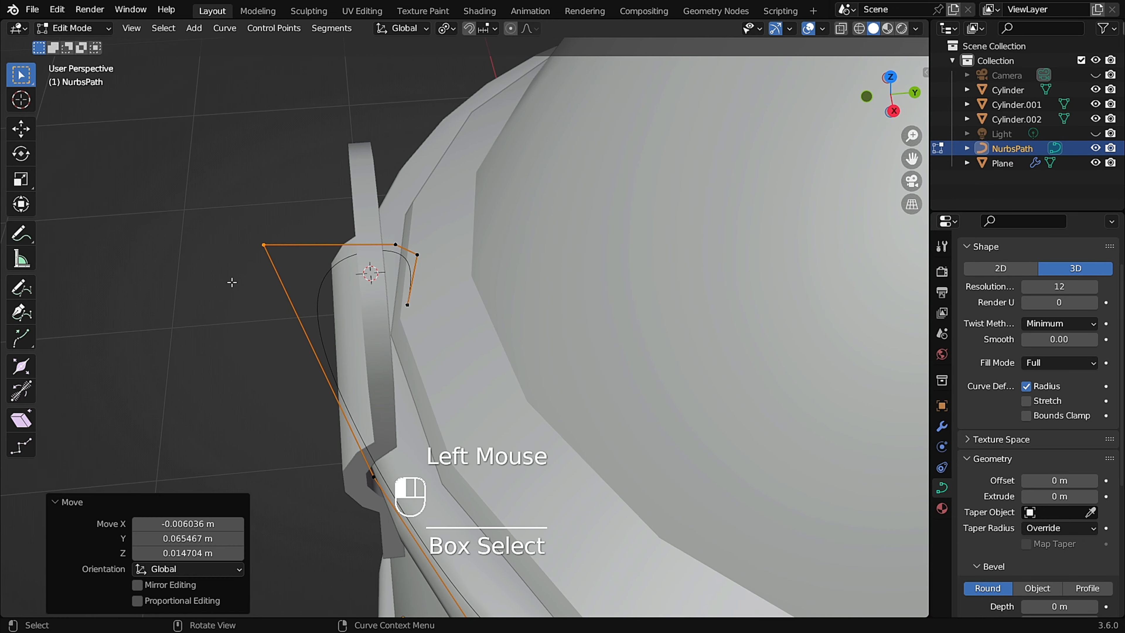
Move the selected path points near the bracket hole.
middle_drag(232, 283, 255, 320)
drag(393, 152, 351, 240)
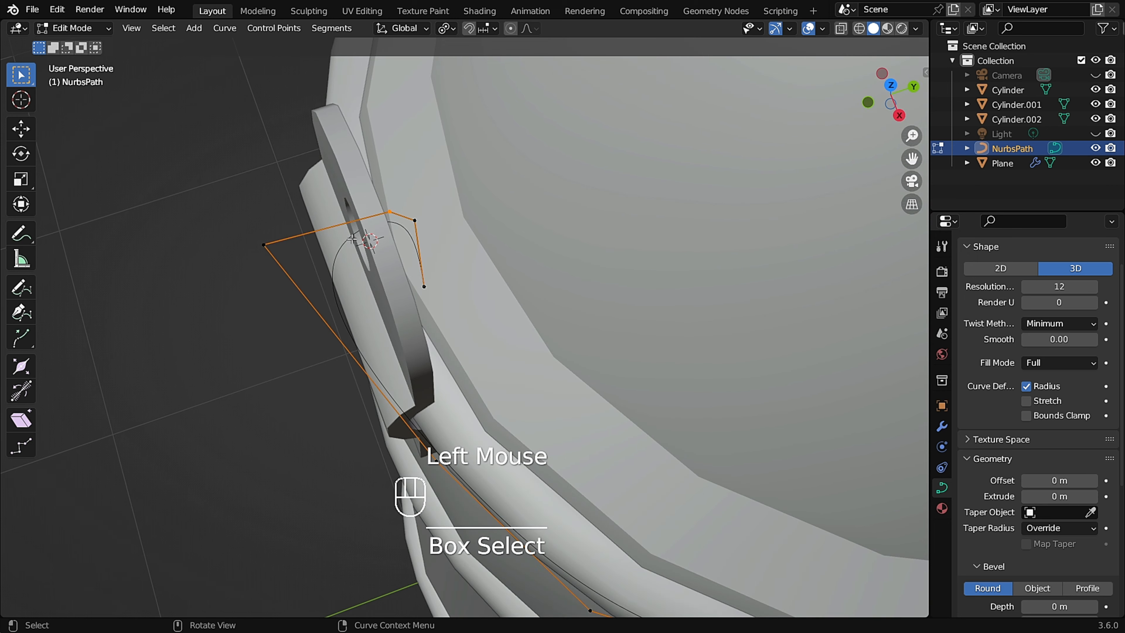
key(g)
click(323, 229)
Adjust another path point near the bracket hole.
drag(243, 247, 277, 201)
key(g)
click(240, 281)
Leave Edit Mode on the NURBS path.
middle_drag(246, 288, 555, 262)
scroll(543, 212, down, 2)
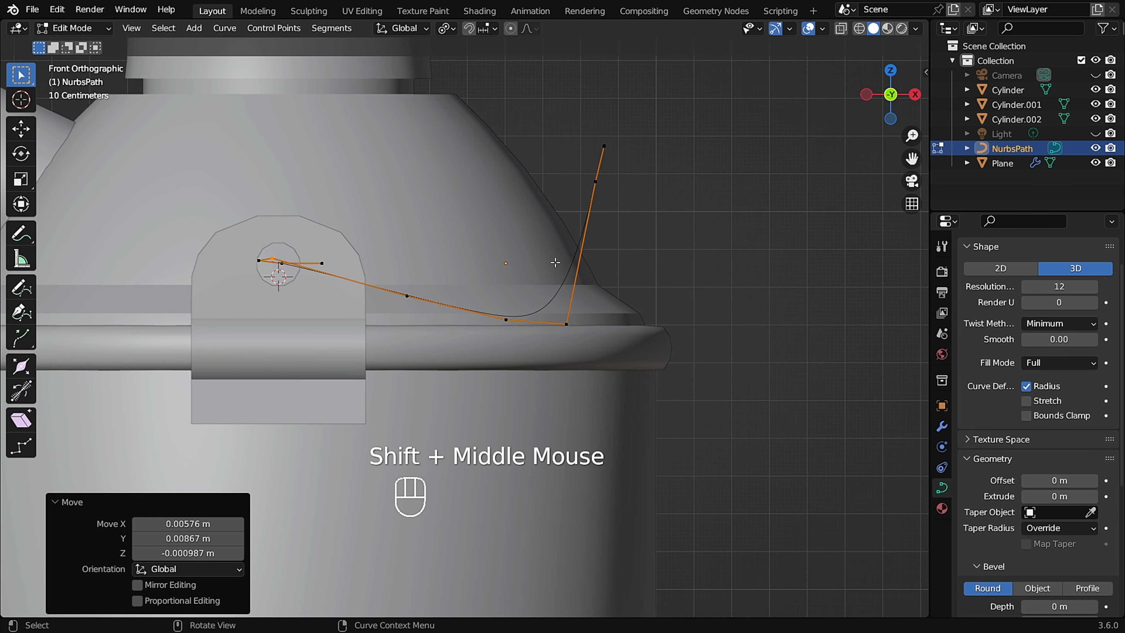
key(Tab)
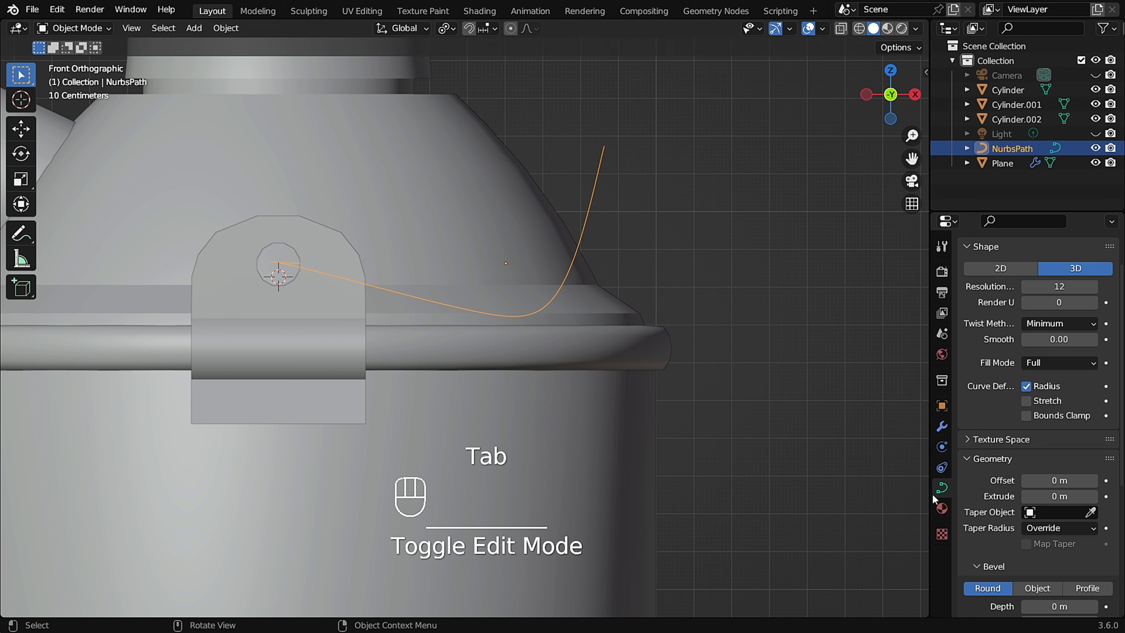
Give the path a round bevel with resolution 1 and depth about 0.156 m.
scroll(1032, 481, down, 2)
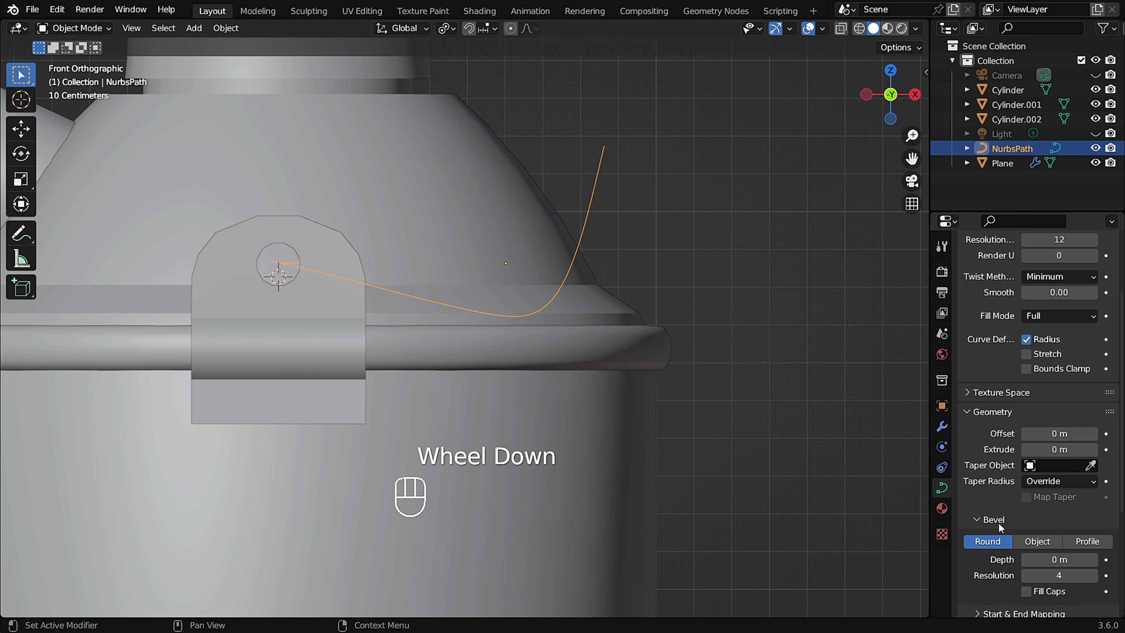
scroll(1002, 522, down, 3)
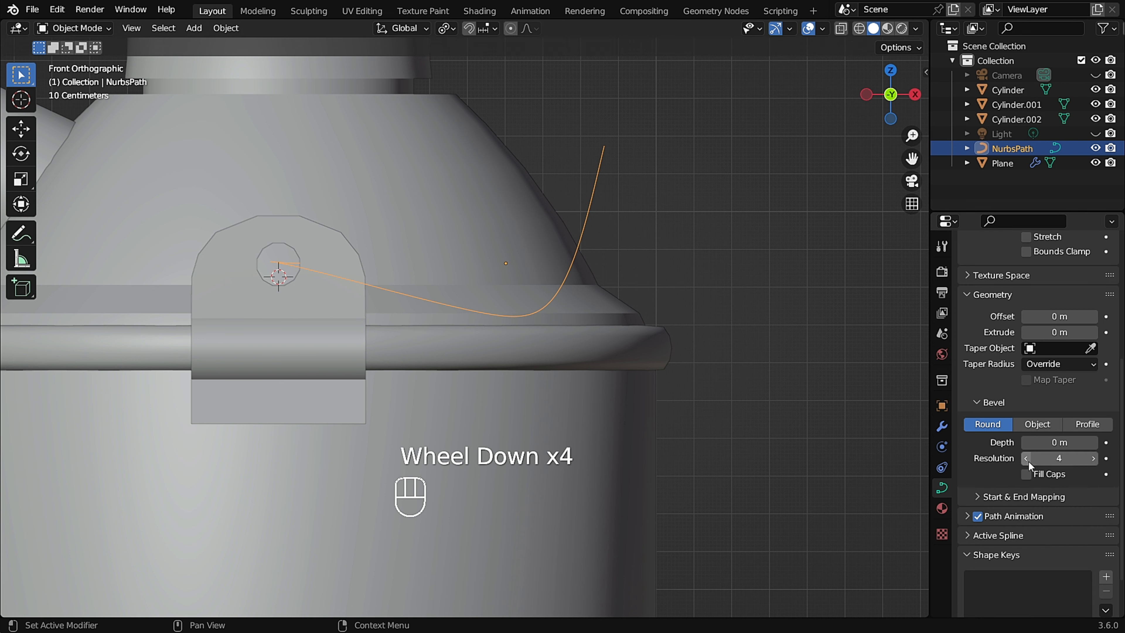
click(1029, 461)
click(1029, 462)
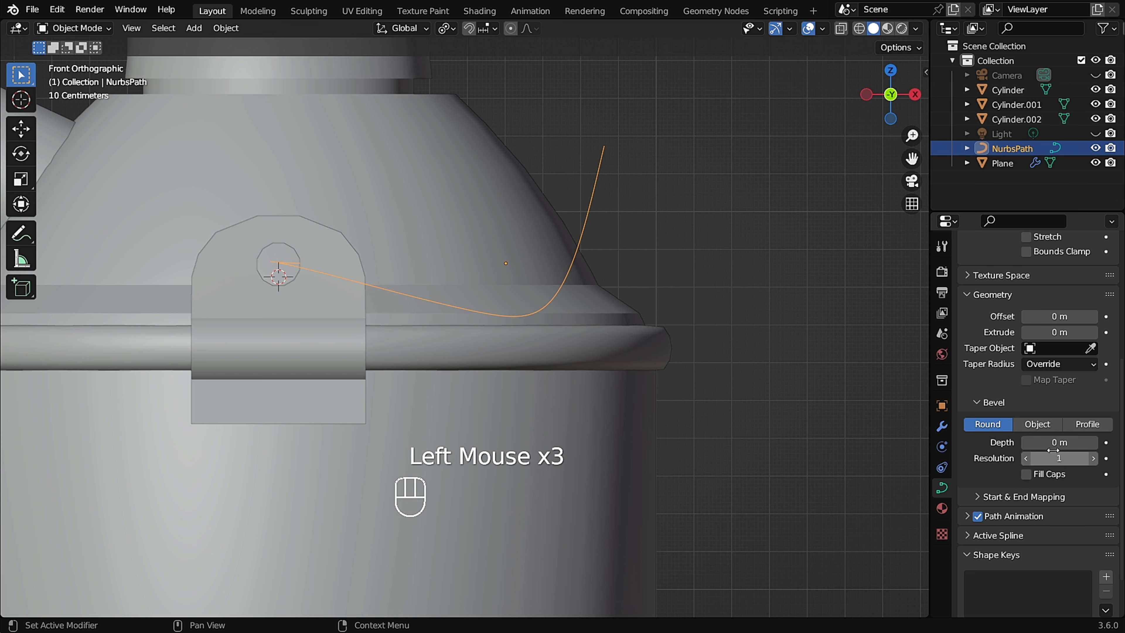
shift+drag(1055, 445, 1109, 445)
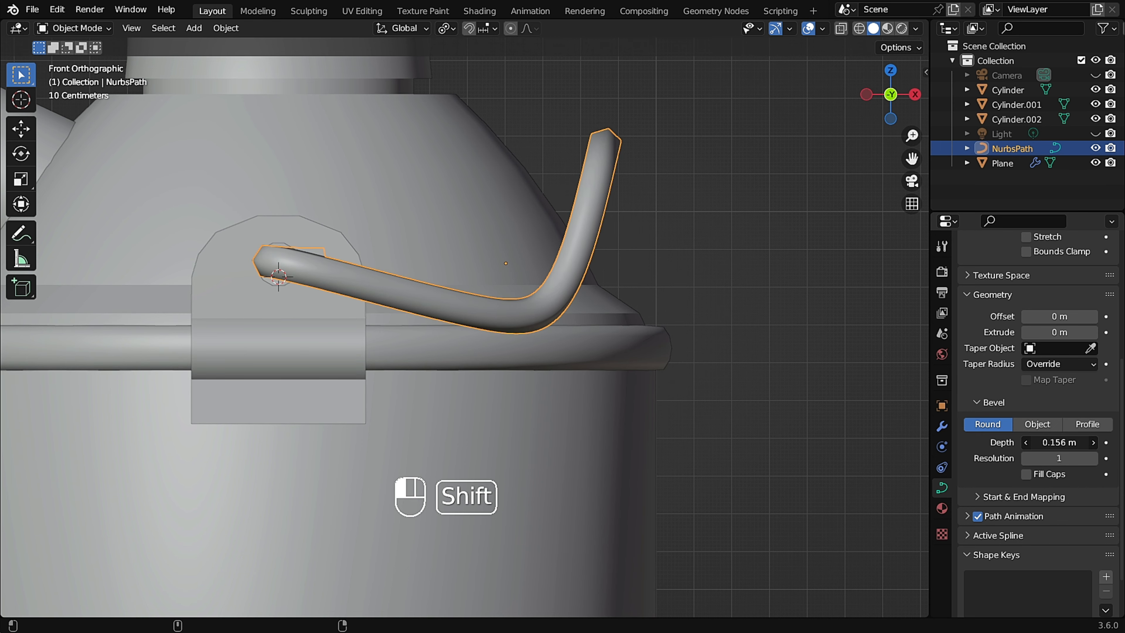
Enter Edit Mode on the path and move its end point to curl the tube into the bracket hole.
scroll(678, 376, down, 4)
middle_drag(678, 376, 542, 422)
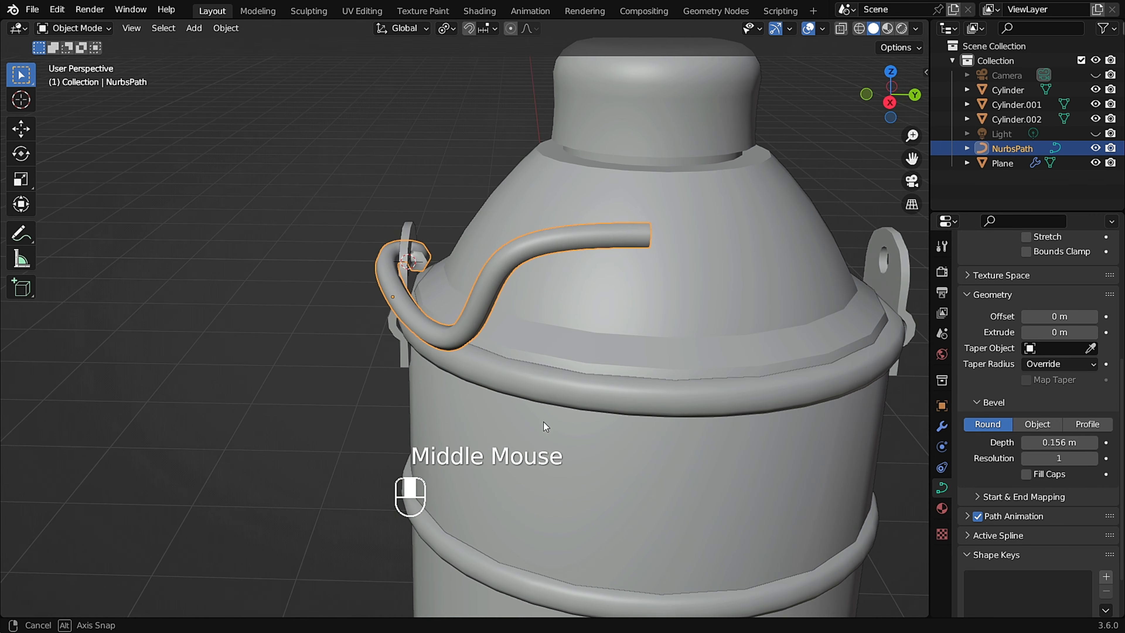
middle_drag(507, 299, 482, 263)
scroll(324, 236, up, 1)
middle_drag(324, 236, 367, 210)
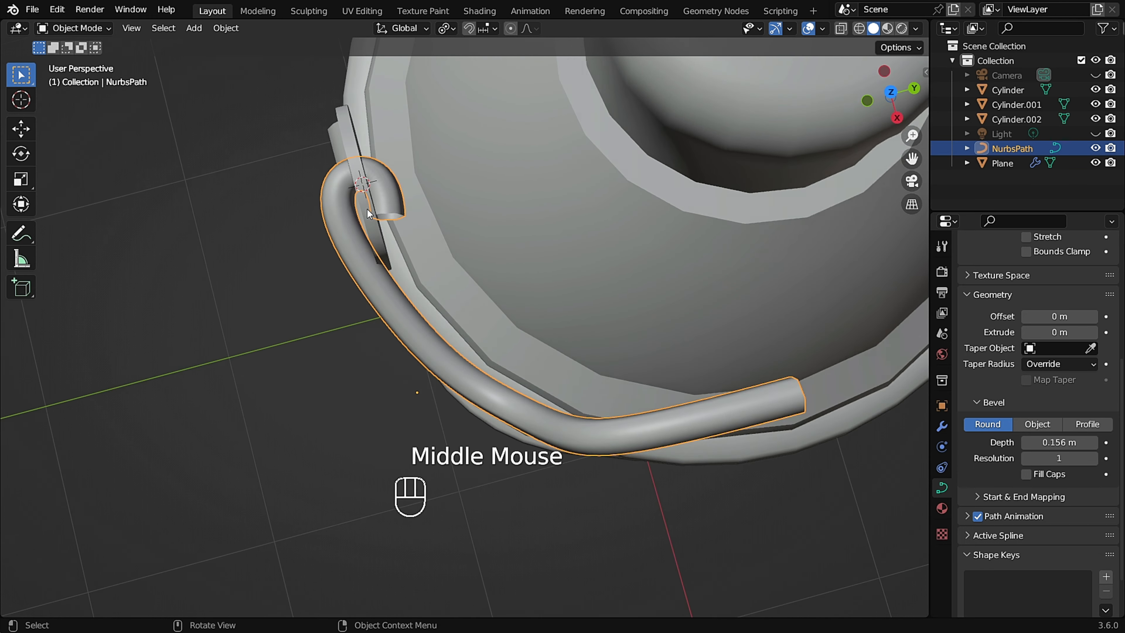
scroll(374, 192, up, 2)
scroll(432, 216, up, 1)
scroll(434, 225, down, 2)
key(Tab)
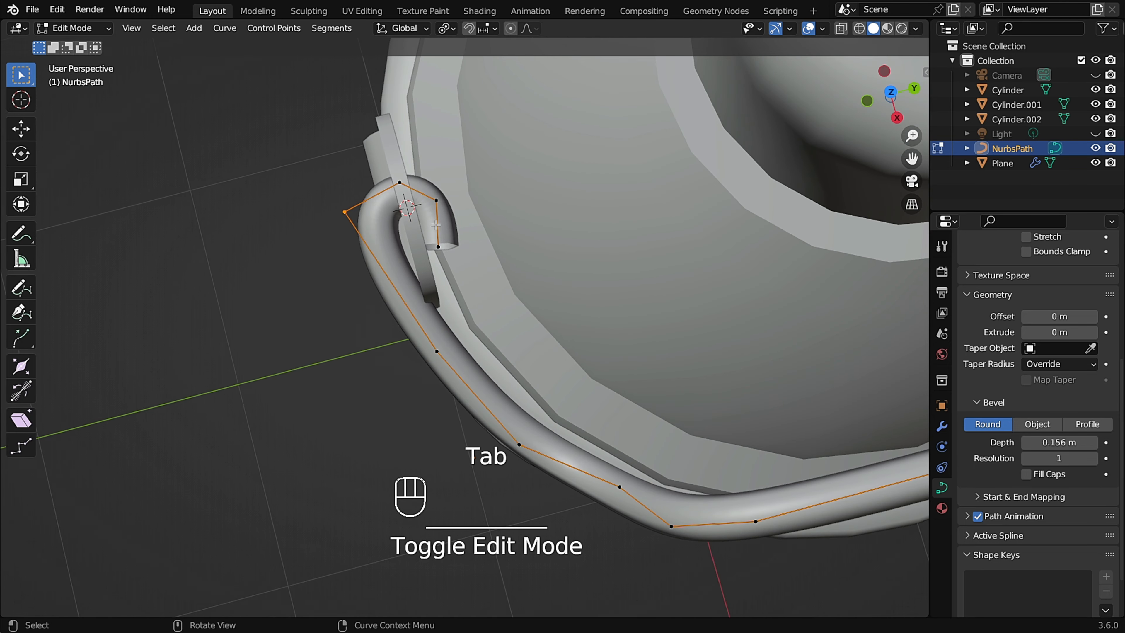
scroll(444, 247, up, 2)
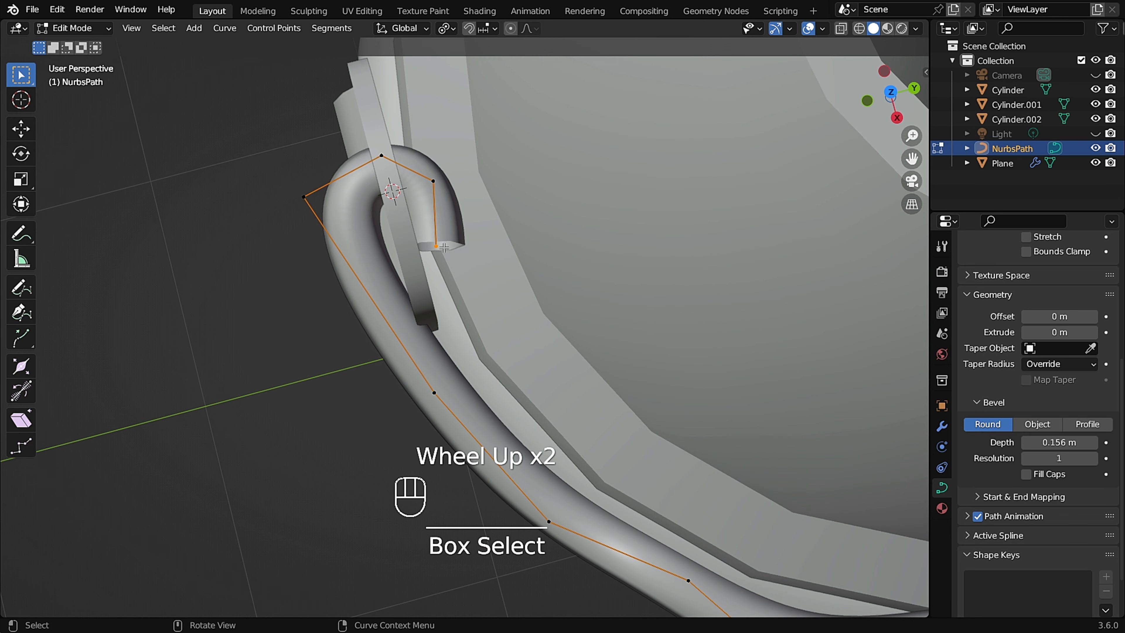
key(g)
click(458, 252)
Reposition the hook's control points around the bracket hole and the point just below it.
click(433, 181)
key(g)
click(411, 148)
click(304, 196)
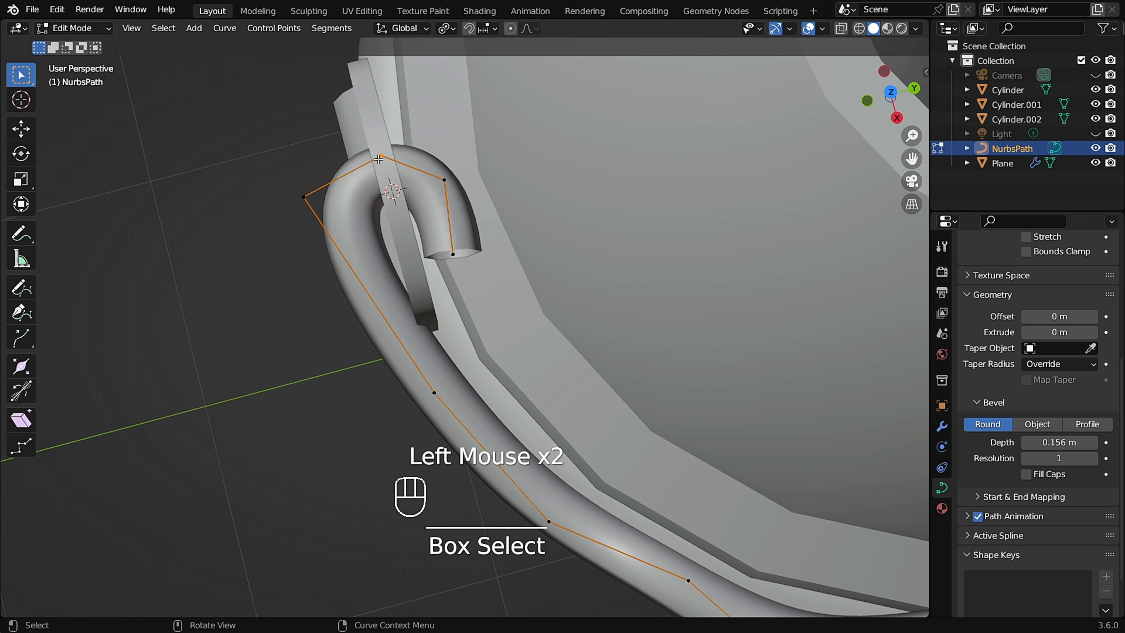
key(g)
click(306, 198)
key(g)
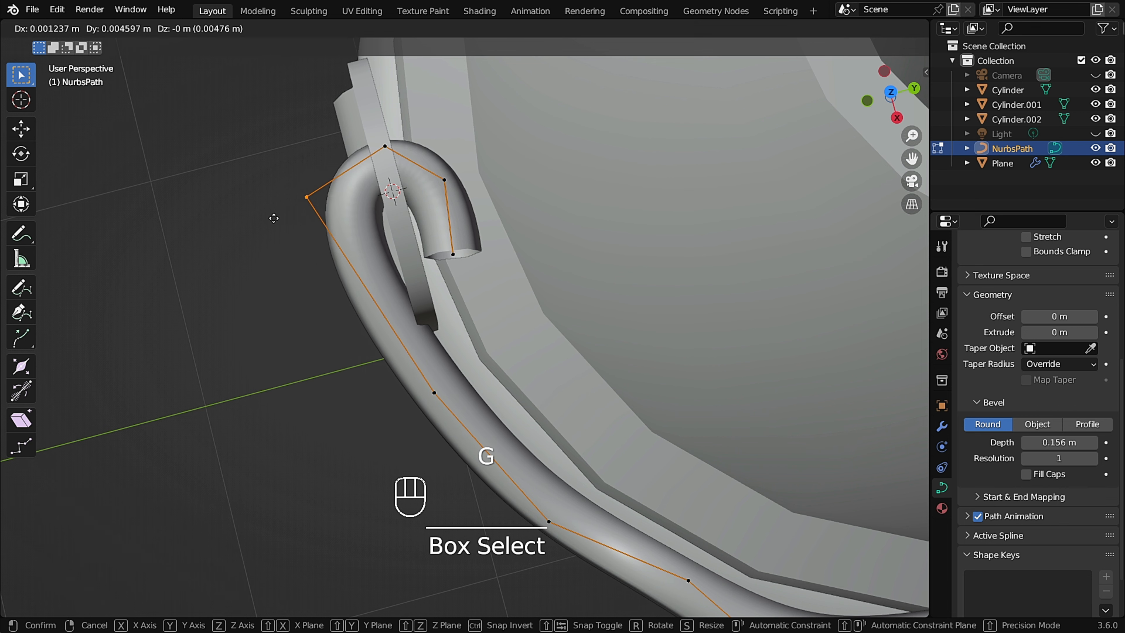
click(263, 222)
click(434, 393)
key(g)
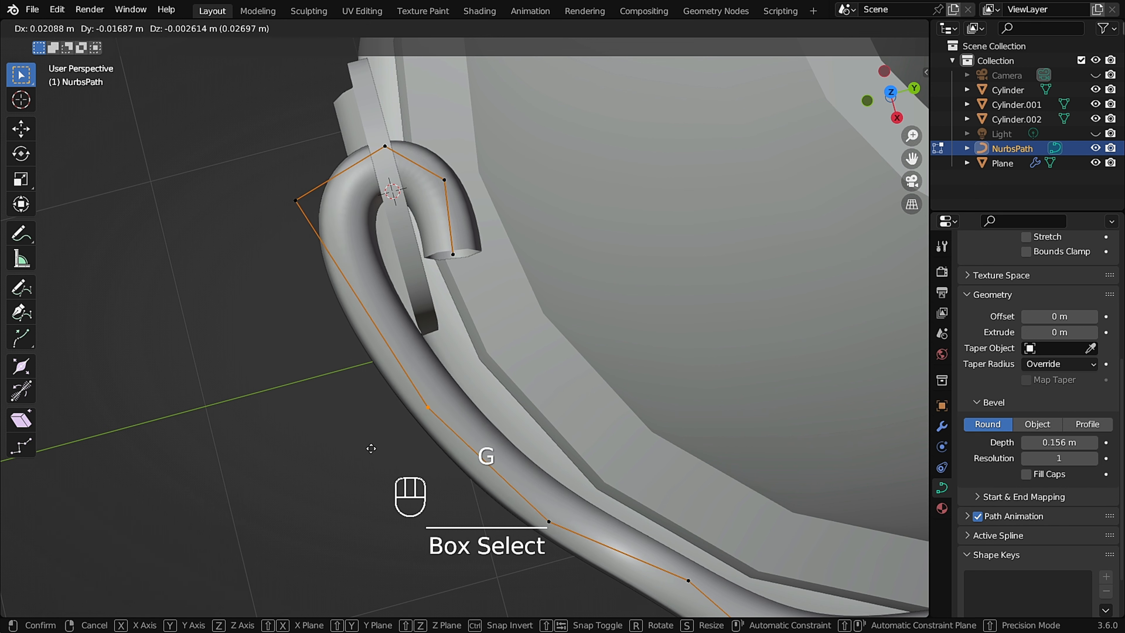
click(376, 448)
Nudge the path points along the front of the rim so the handle follows it.
shift+scroll(376, 448, down, 3)
shift+middle_drag(377, 448, 541, 317)
scroll(547, 309, up, 2)
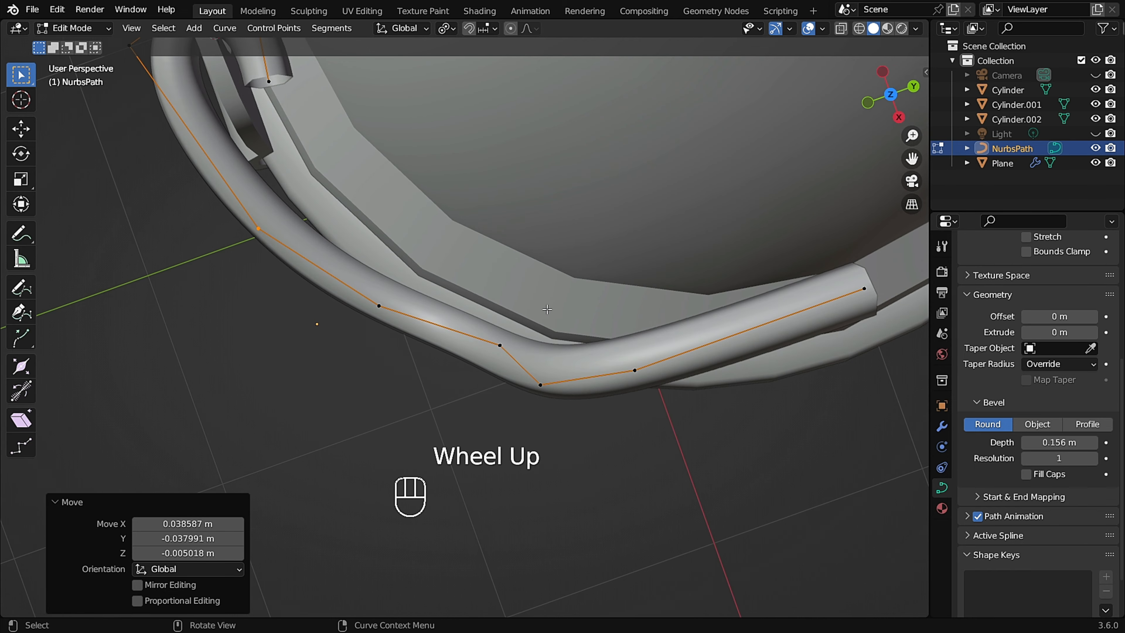
click(451, 378)
key(g)
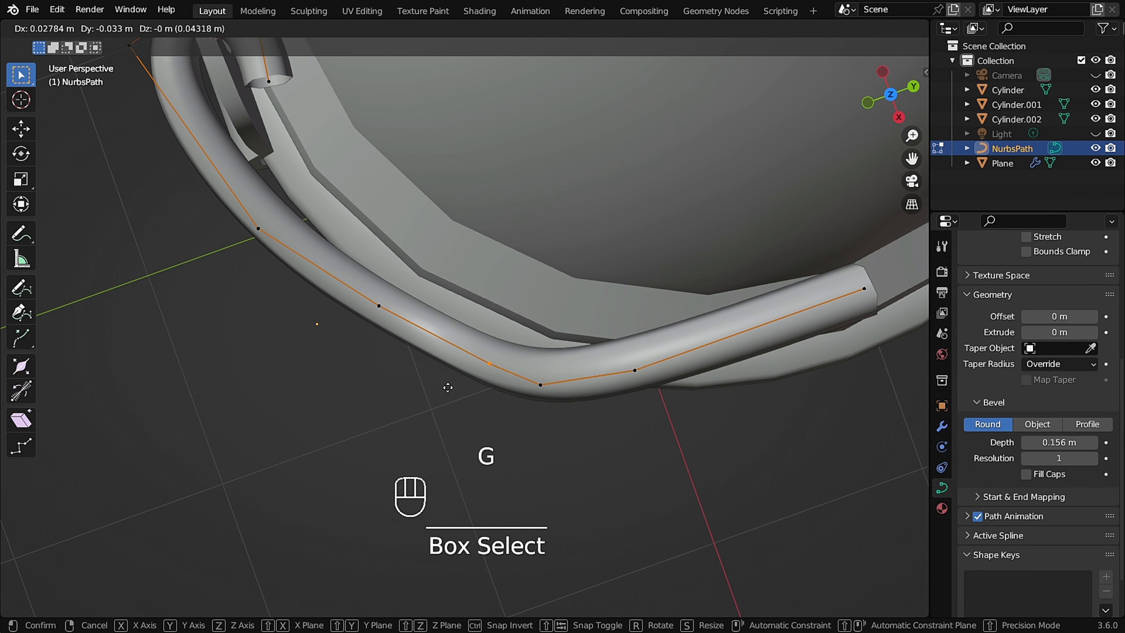
click(447, 389)
click(378, 306)
key(g)
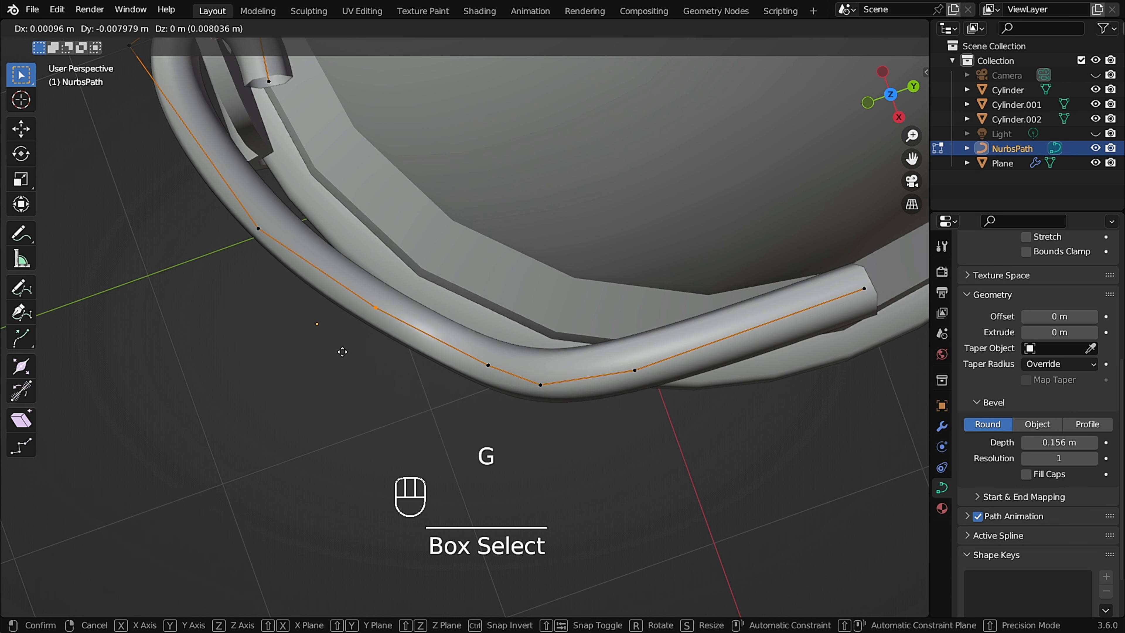
click(345, 352)
click(248, 240)
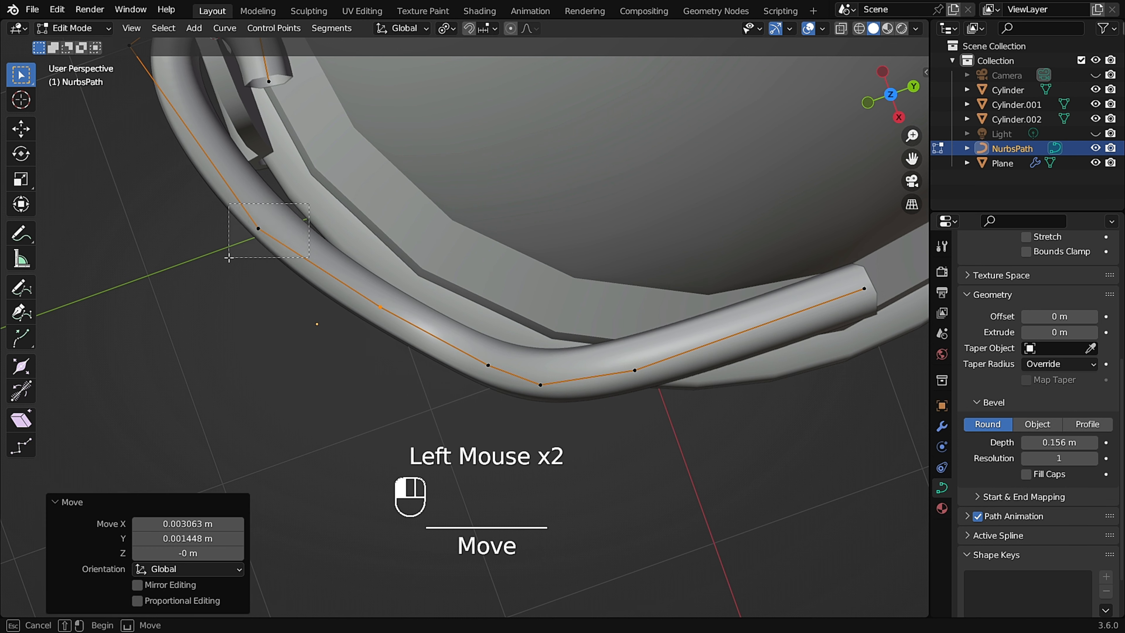
key(g)
click(242, 253)
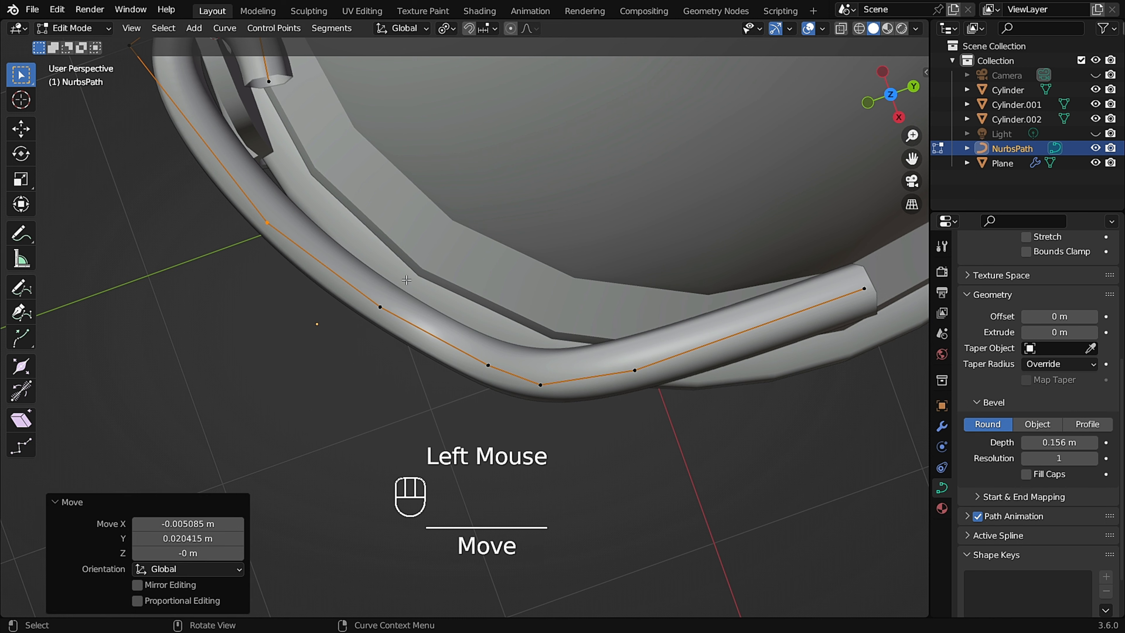
Nudge the remaining path points at the rim's lowest curve to smooth the handle.
click(380, 306)
key(g)
click(392, 332)
click(476, 378)
key(g)
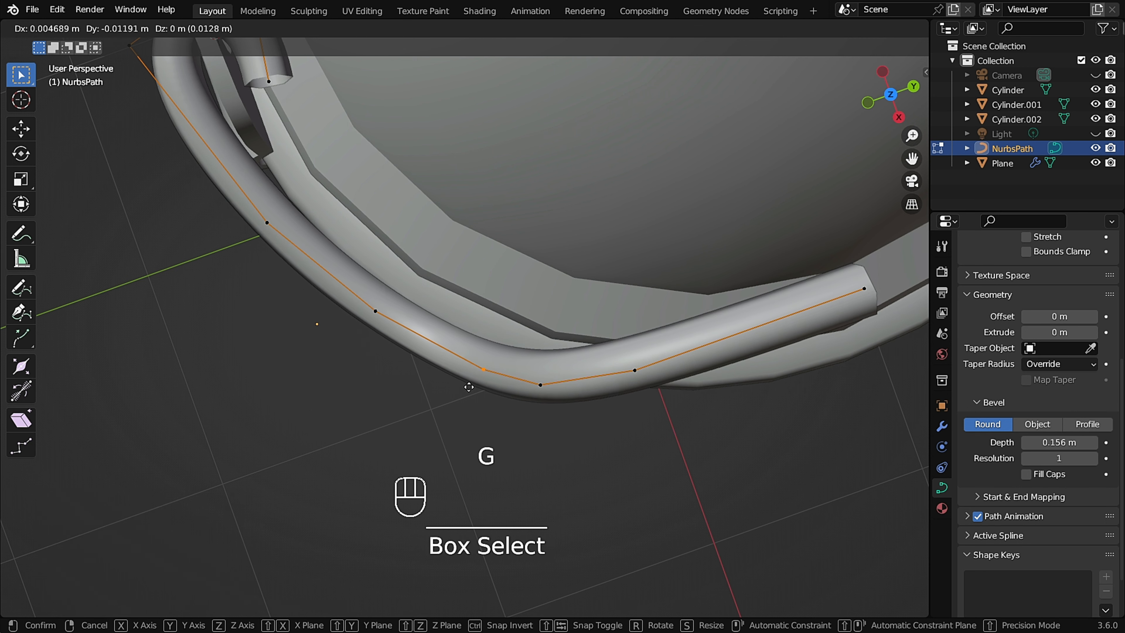
click(469, 388)
drag(542, 392, 535, 397)
key(g)
click(536, 397)
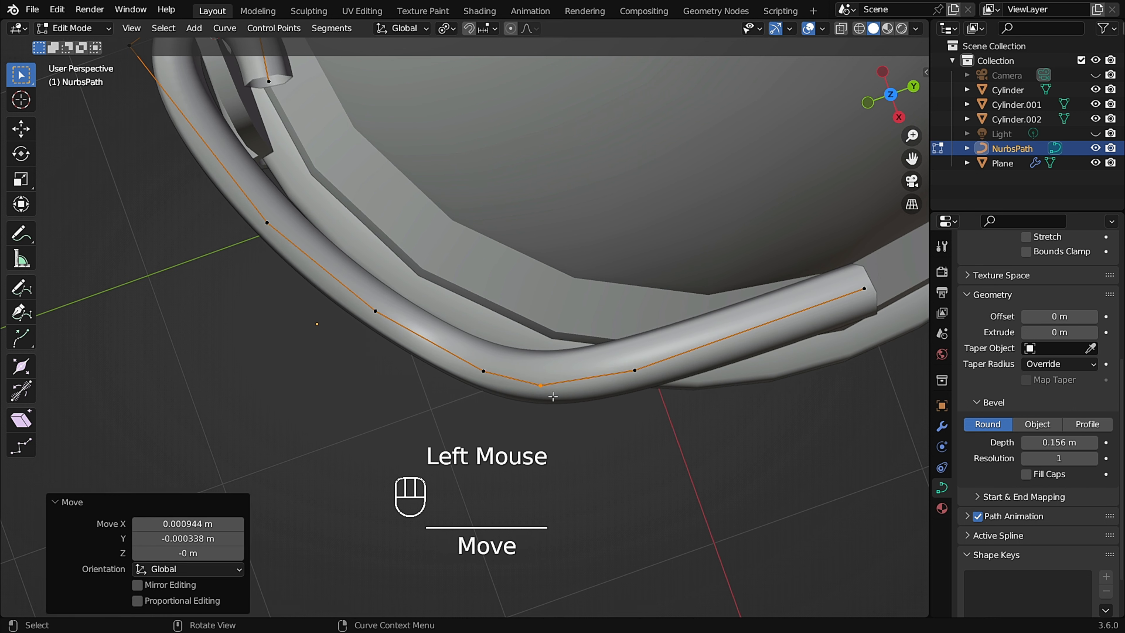
drag(623, 363, 659, 393)
key(g)
click(665, 397)
Leave Edit Mode and reselect the NURBS path object.
scroll(621, 370, down, 1)
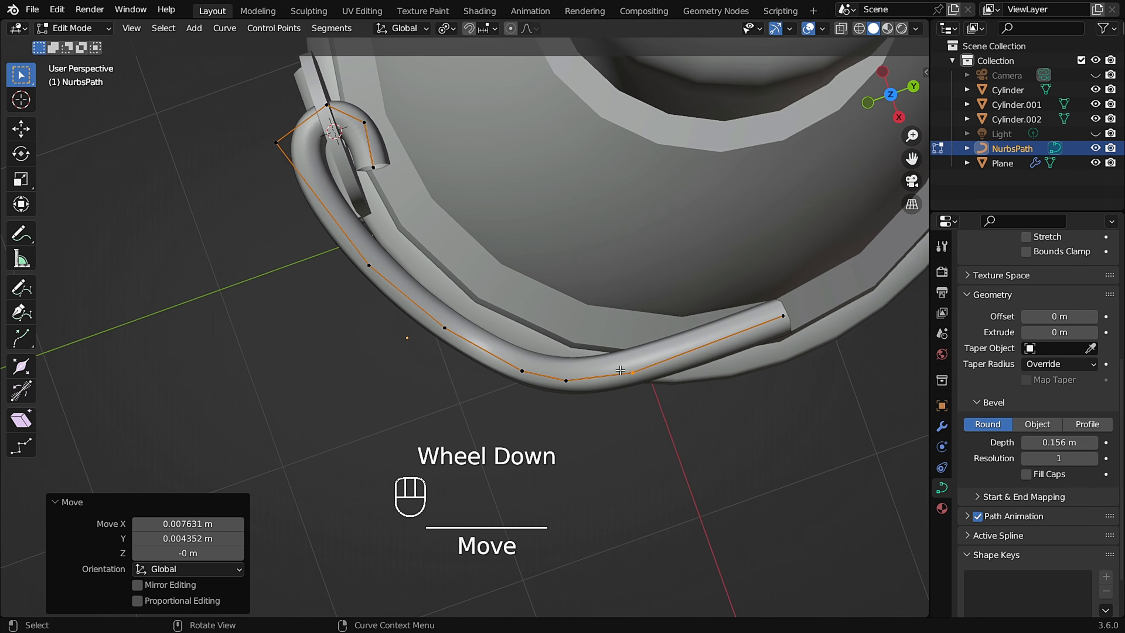
middle_drag(609, 355, 713, 206)
scroll(620, 283, down, 1)
scroll(529, 294, down, 2)
shift+middle_drag(443, 367, 634, 257)
key(Tab)
scroll(646, 295, down, 1)
middle_drag(647, 295, 758, 298)
click(742, 272)
scroll(668, 326, up, 4)
click(759, 298)
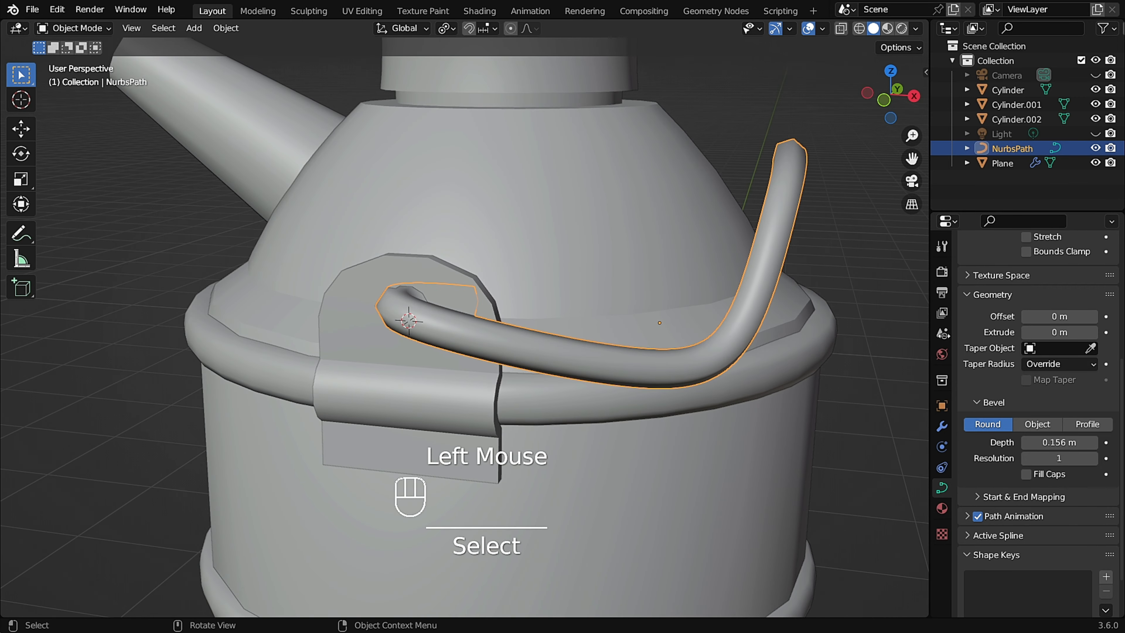
Set the path's shape resolution to 2.
scroll(1040, 318, up, 2)
scroll(1040, 318, up, 3)
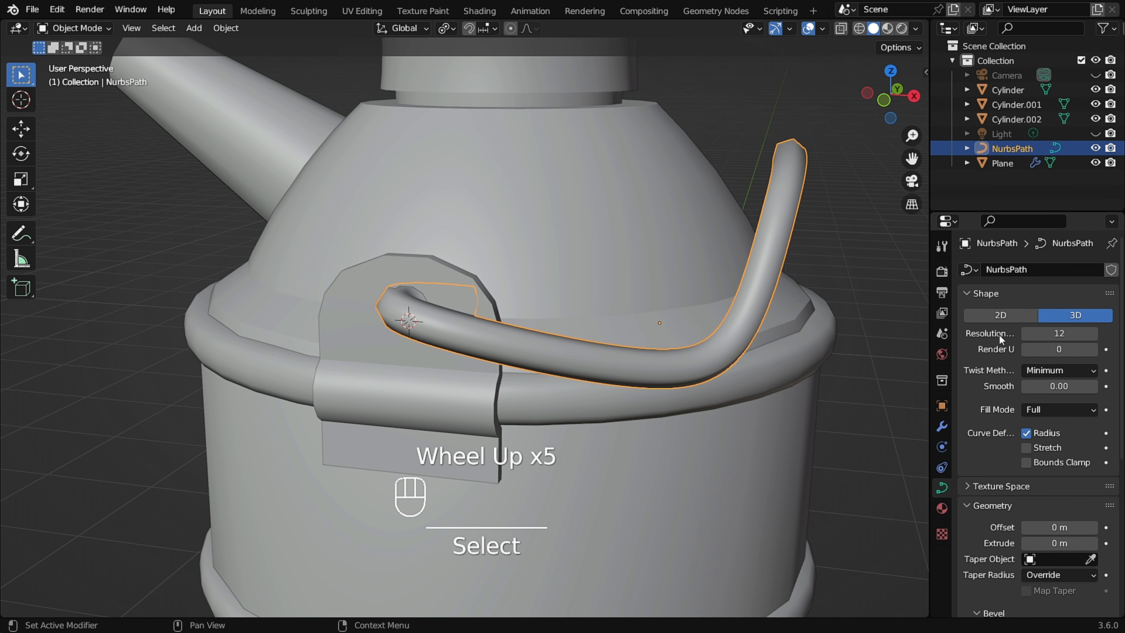
click(1026, 333)
click(1028, 334)
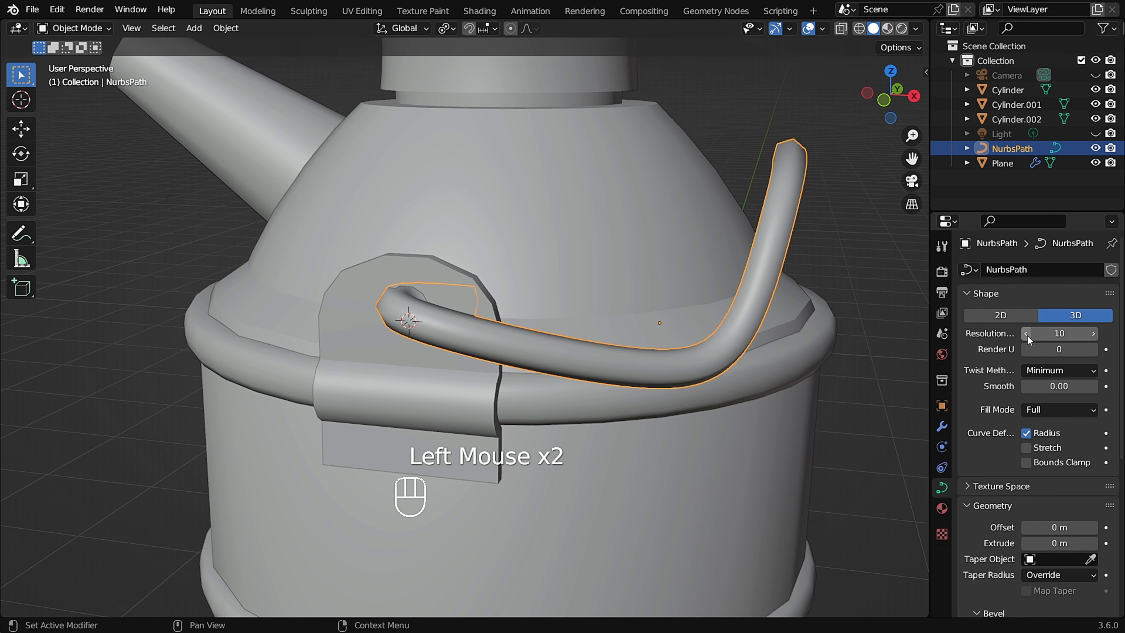
click(1027, 335)
click(1027, 336)
click(1028, 336)
click(1027, 336)
click(1028, 336)
click(1027, 336)
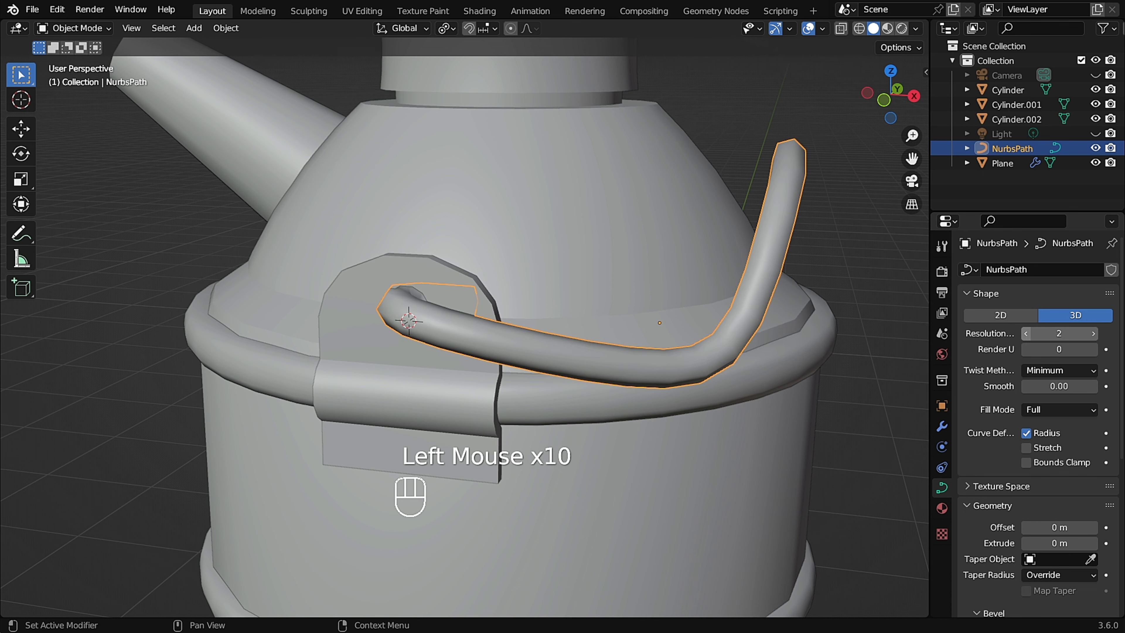
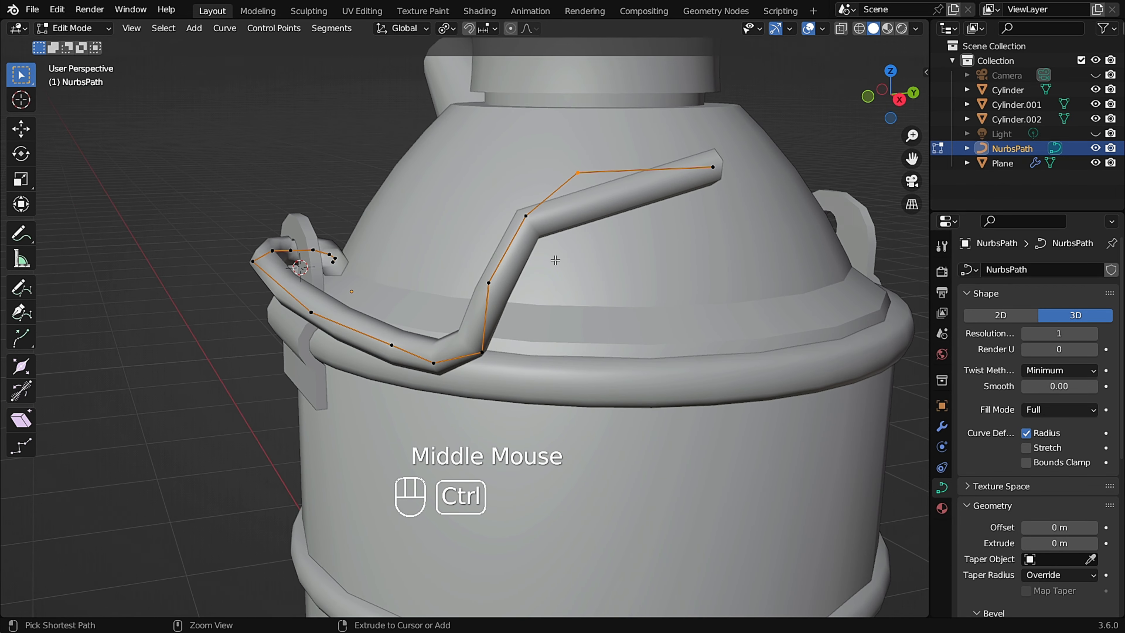
Undo the last four edits to the handle path.
key(ctrl+z)
key(ctrl+z)
key(ctrl+z)
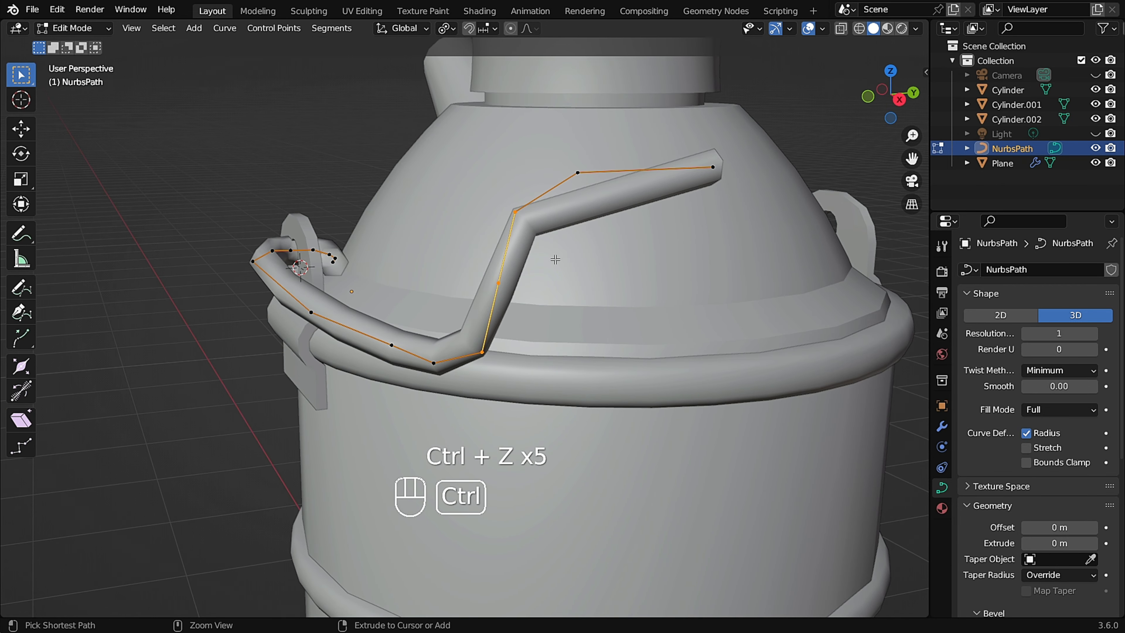
key(ctrl+z)
In the side view, move the path's upper bend point up and outward.
middle_drag(555, 259, 506, 258)
scroll(563, 225, up, 2)
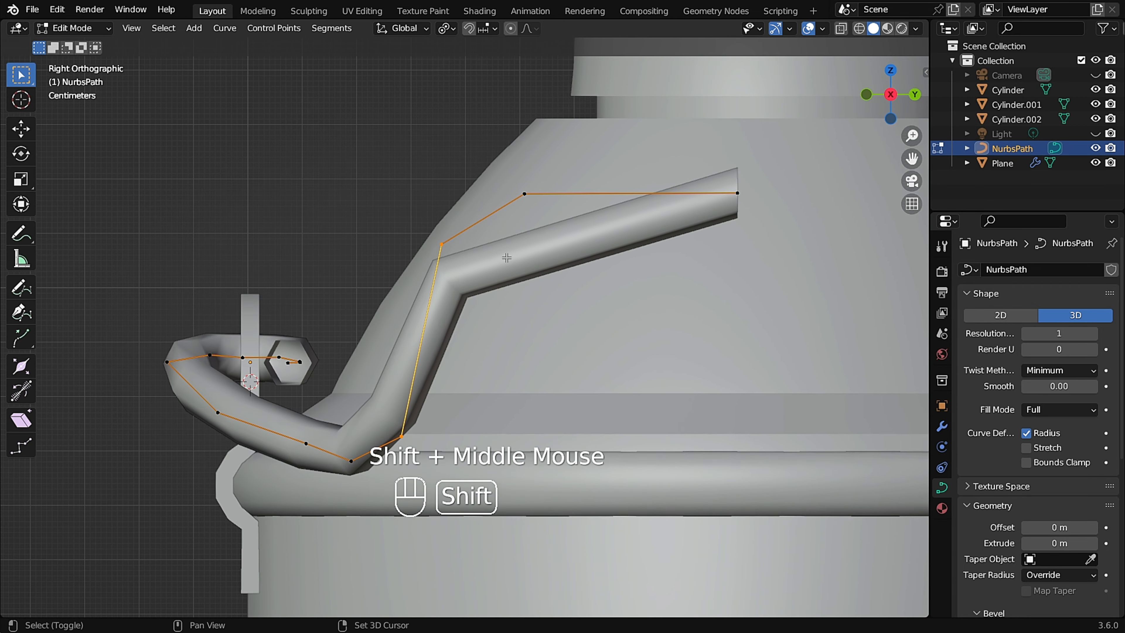
scroll(507, 257, up, 1)
drag(479, 199, 391, 267)
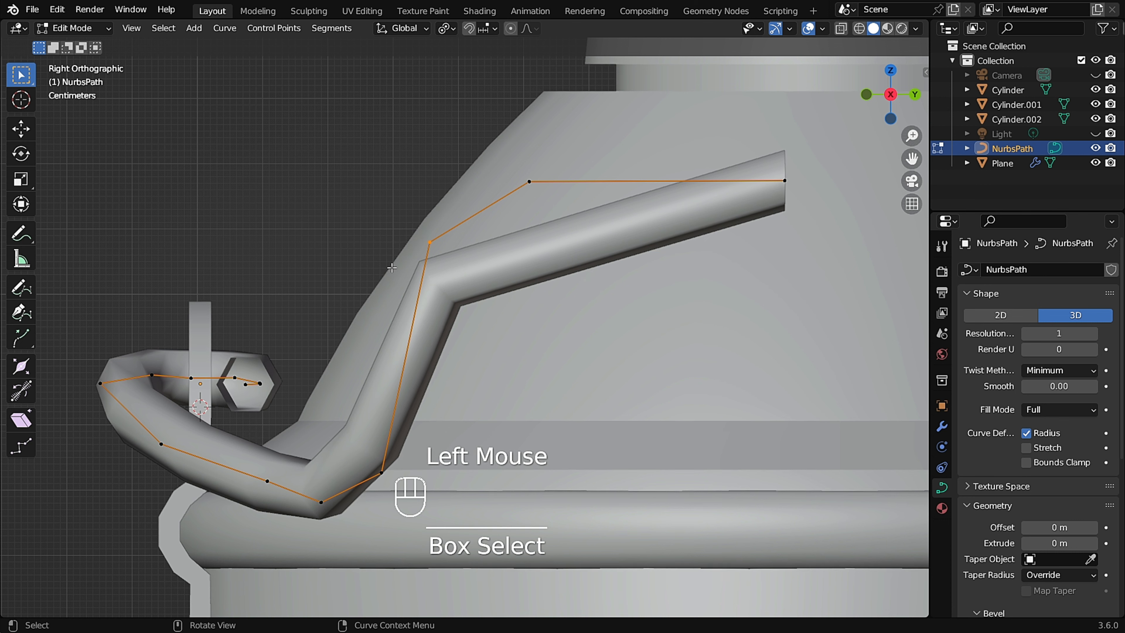
key(g)
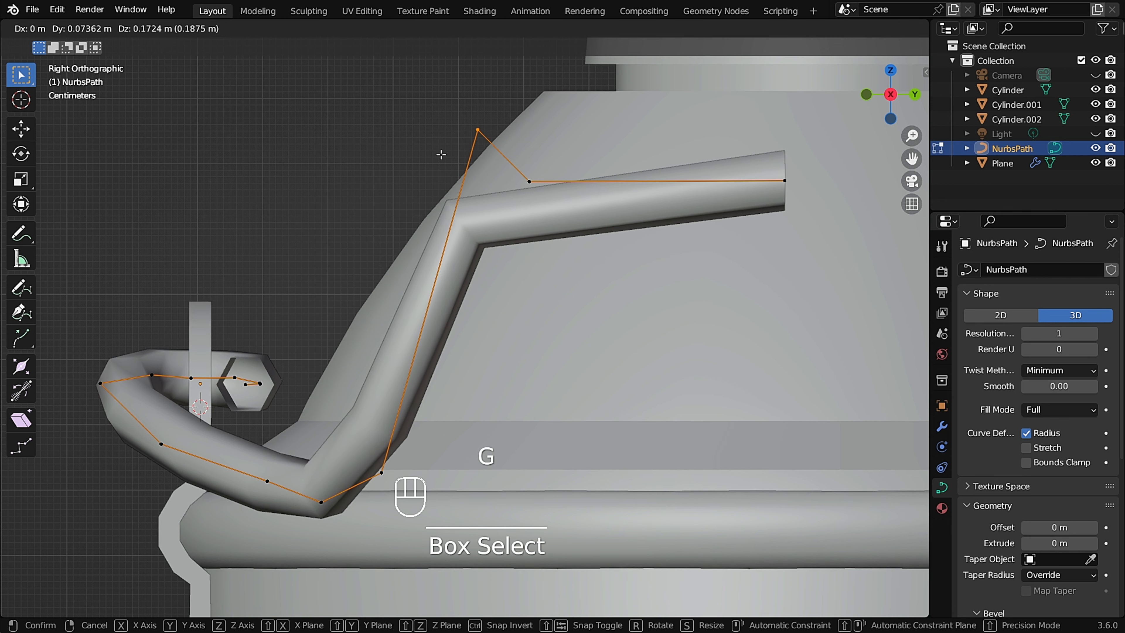
click(441, 154)
double_click(523, 190)
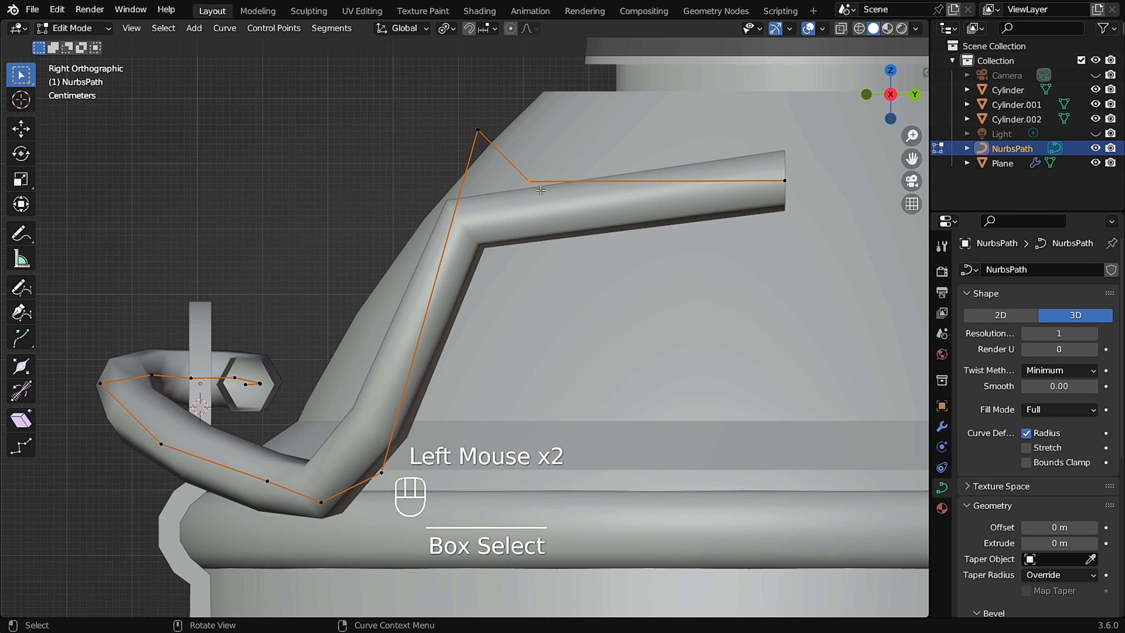
key(ctrl+x)
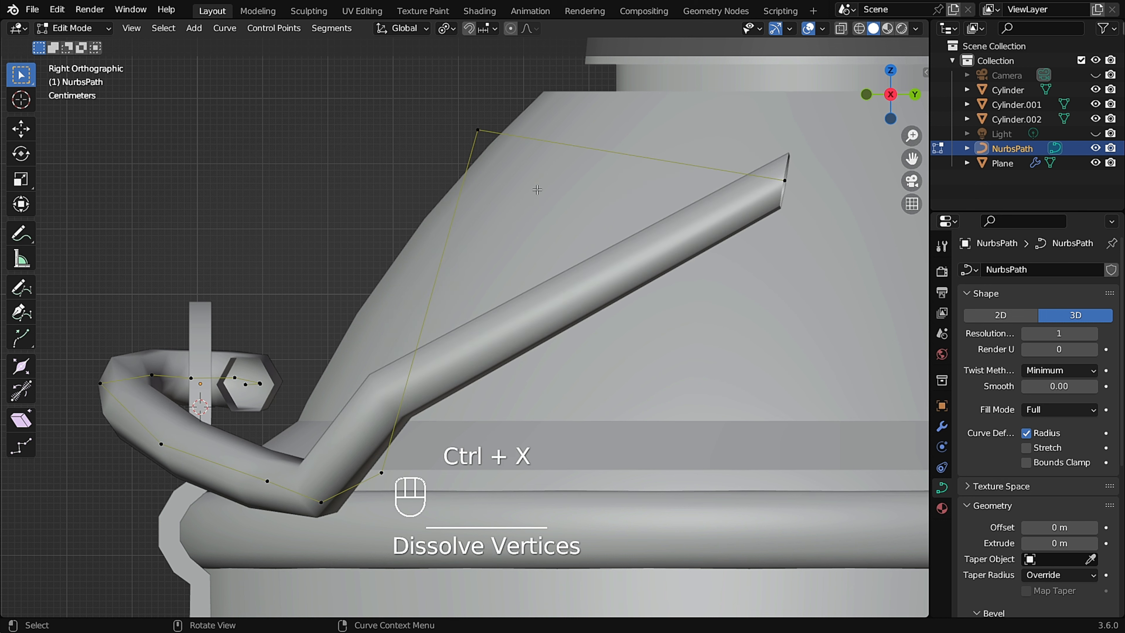
key(ctrl+z)
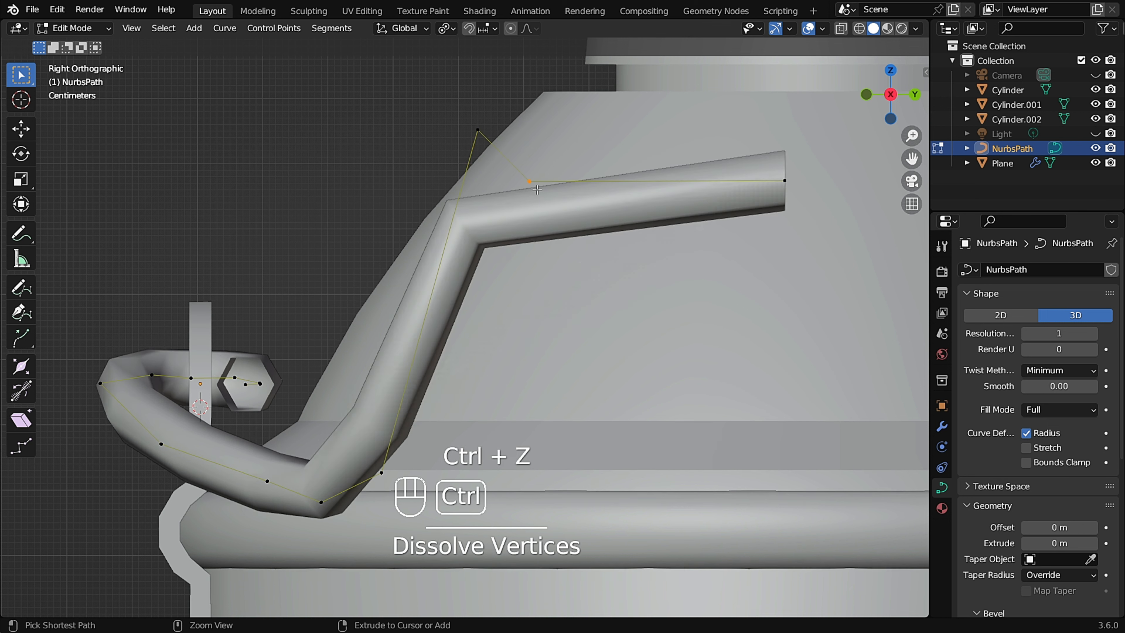
Subdivide the top segment of the path and raise the new midpoint.
click(553, 184)
right_click(537, 202)
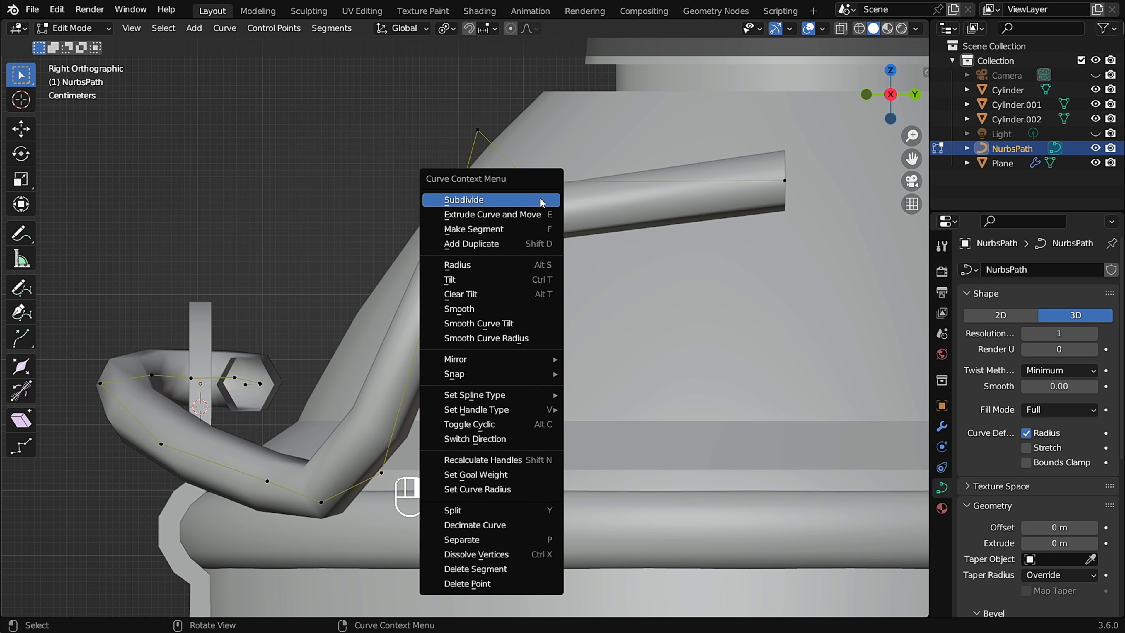
drag(585, 161, 520, 207)
key(g)
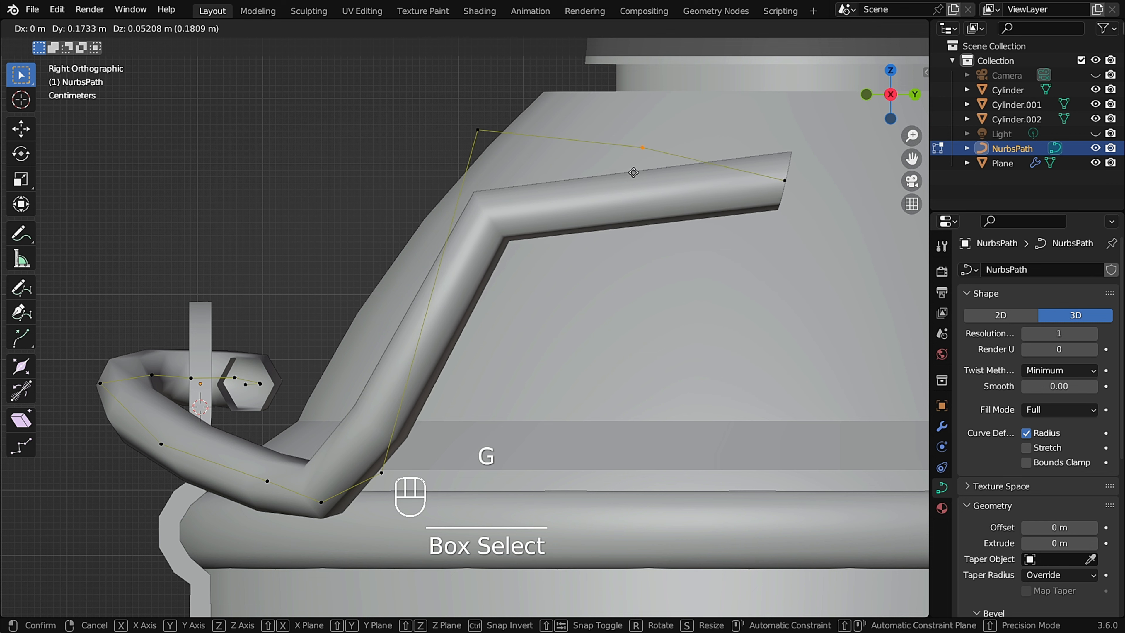
click(633, 172)
Move the upper corner point of the path higher toward the bottle's shoulder.
drag(558, 90, 452, 167)
key(g)
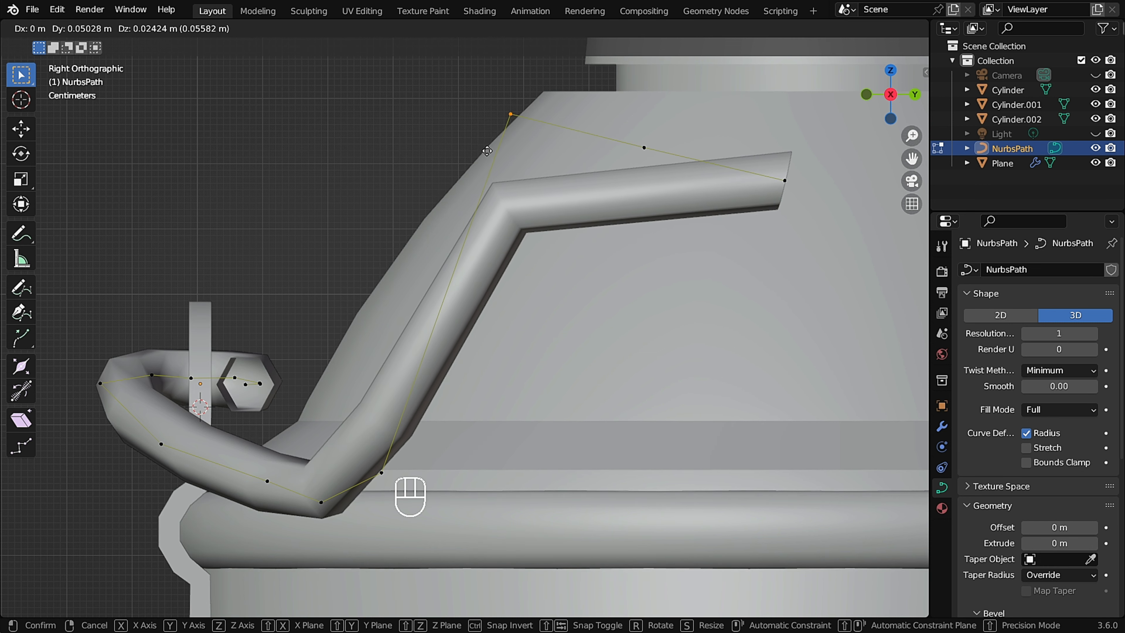
click(494, 145)
Lower the path's end point slightly.
drag(809, 170, 772, 191)
key(g)
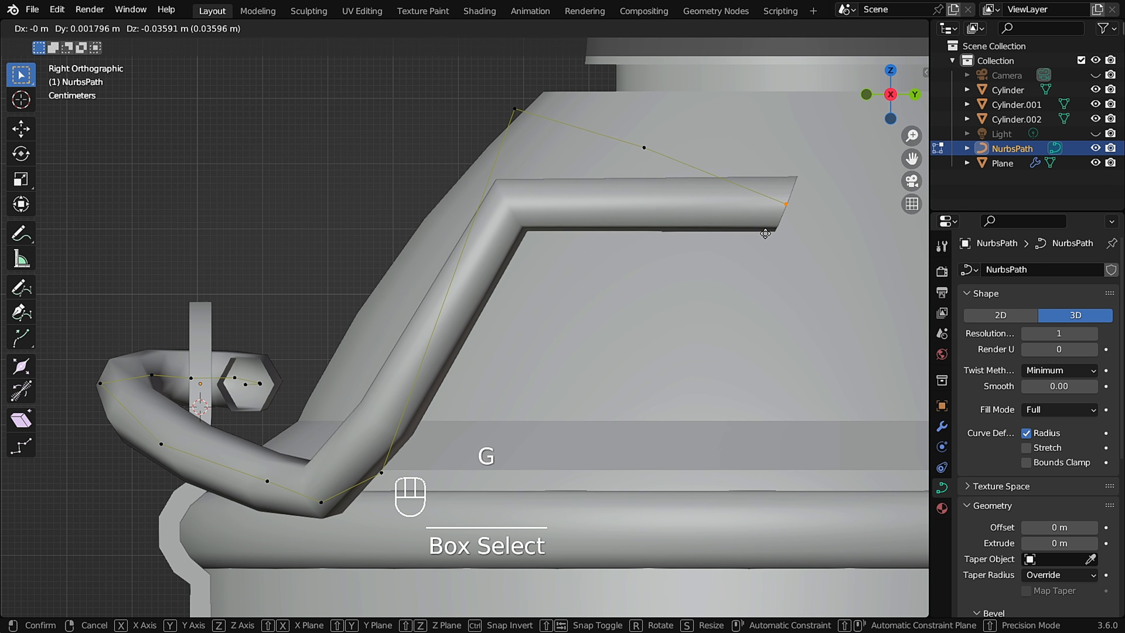
click(765, 232)
Leave Edit Mode to inspect the handle shape from an angled view.
scroll(753, 239, down, 2)
middle_drag(753, 240, 618, 277)
scroll(566, 298, down, 2)
key(Tab)
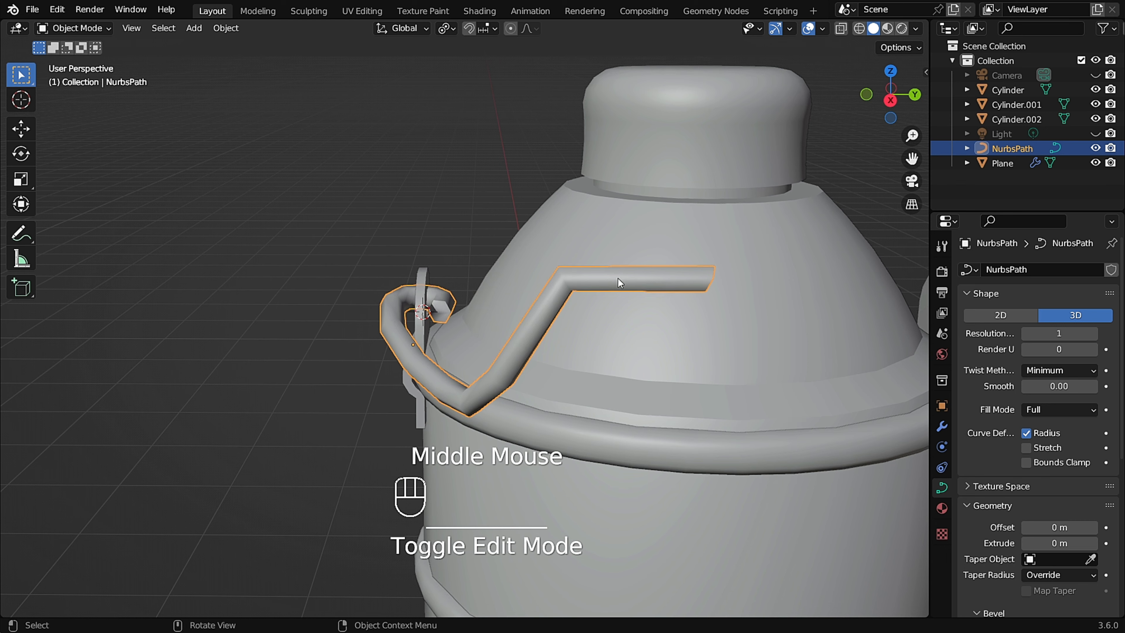
Re-enter Edit Mode and move the path's end point inward along Y by about 0.047 m.
key(Tab)
middle_drag(701, 270, 700, 268)
scroll(699, 266, up, 2)
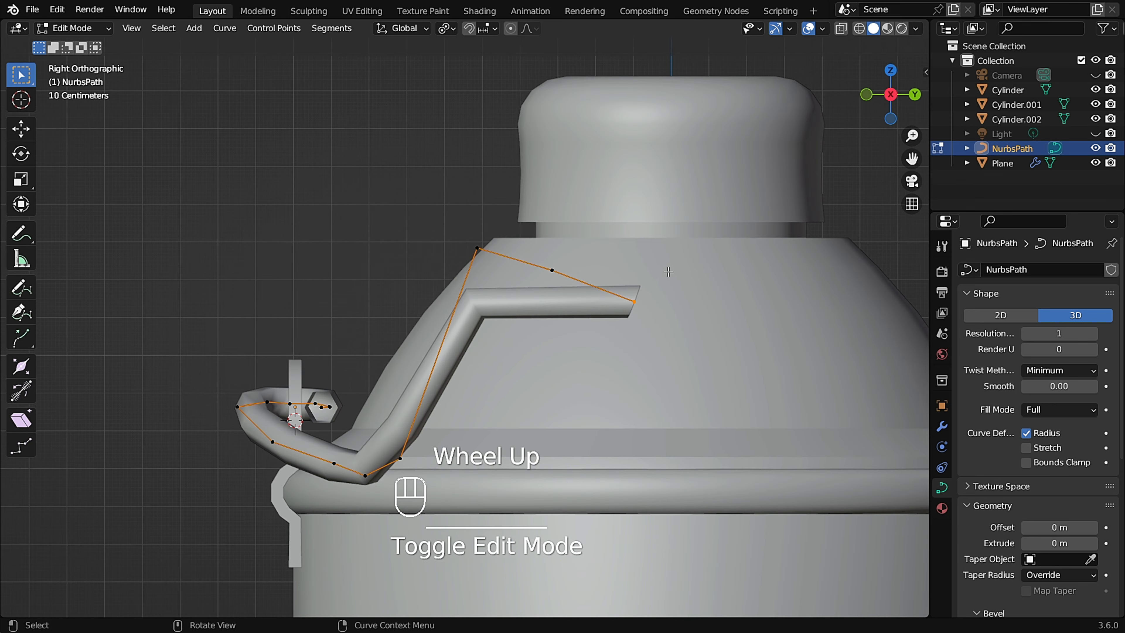
drag(657, 265, 602, 322)
key(g)
click(585, 321)
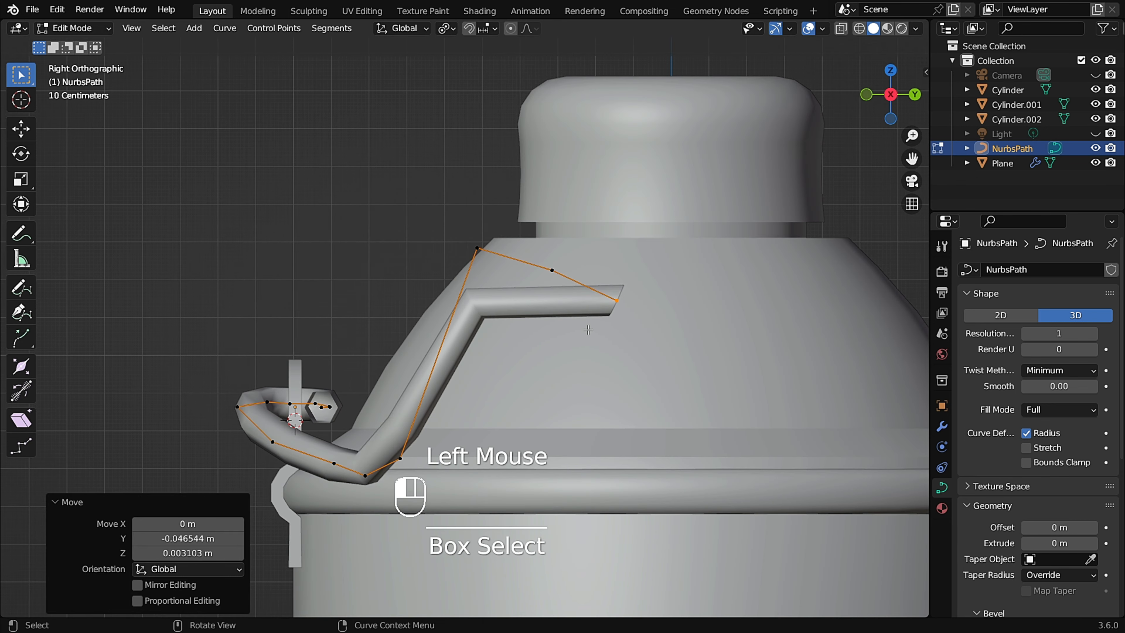
Return to Object Mode and convert the NURBS path to a mesh.
scroll(476, 315, down, 2)
middle_drag(476, 315, 560, 345)
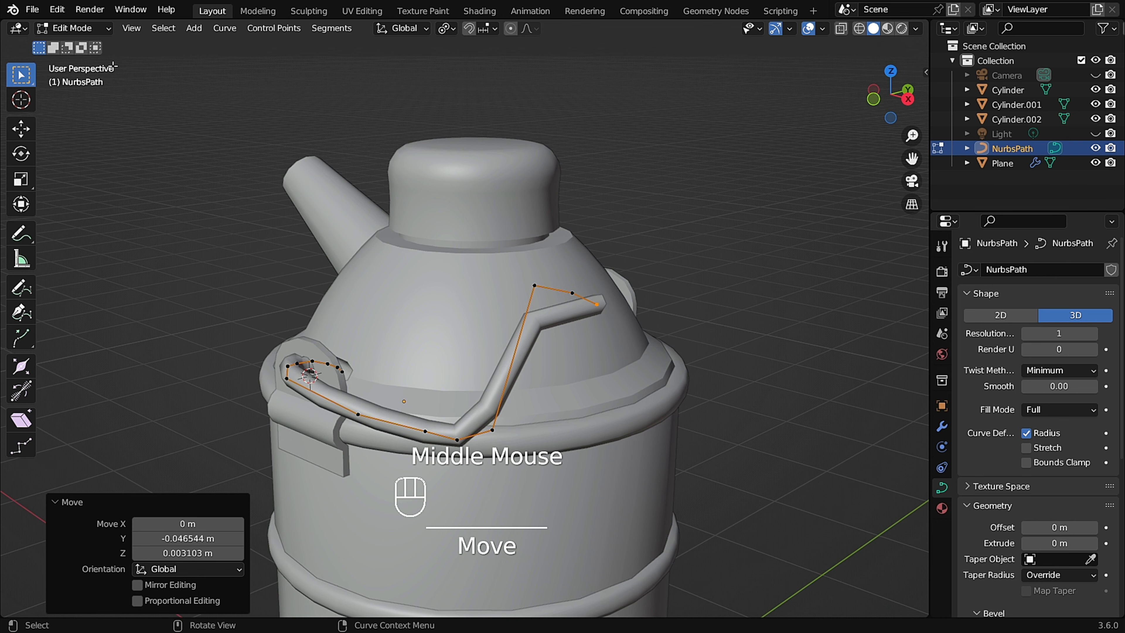
click(91, 30)
click(88, 43)
scroll(423, 306, up, 2)
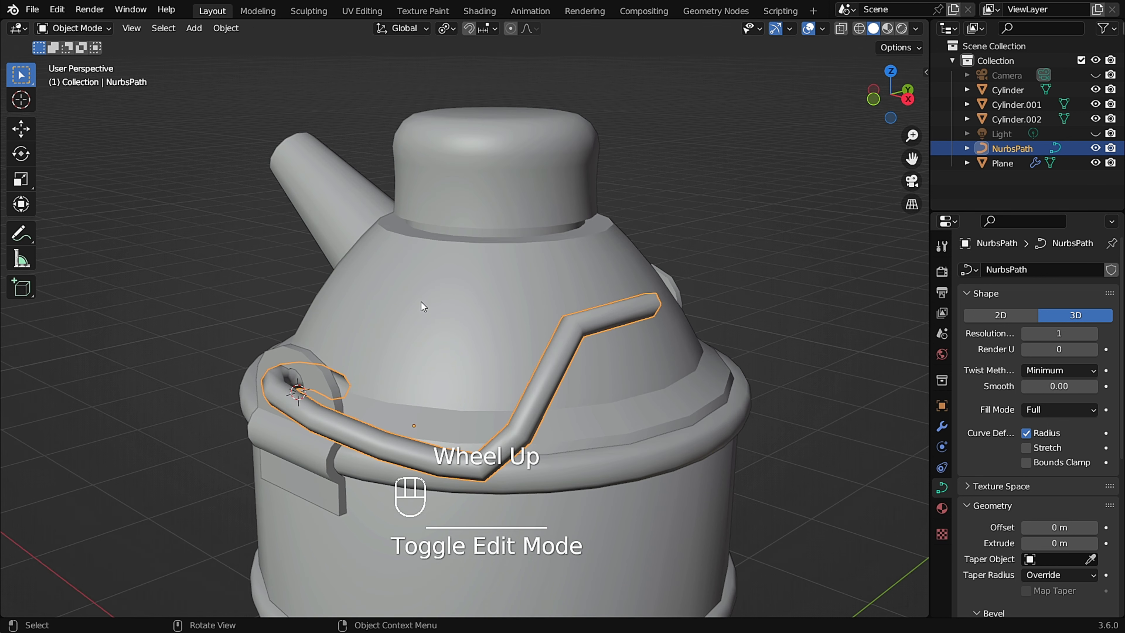
right_click(556, 359)
mouse_move(558, 402)
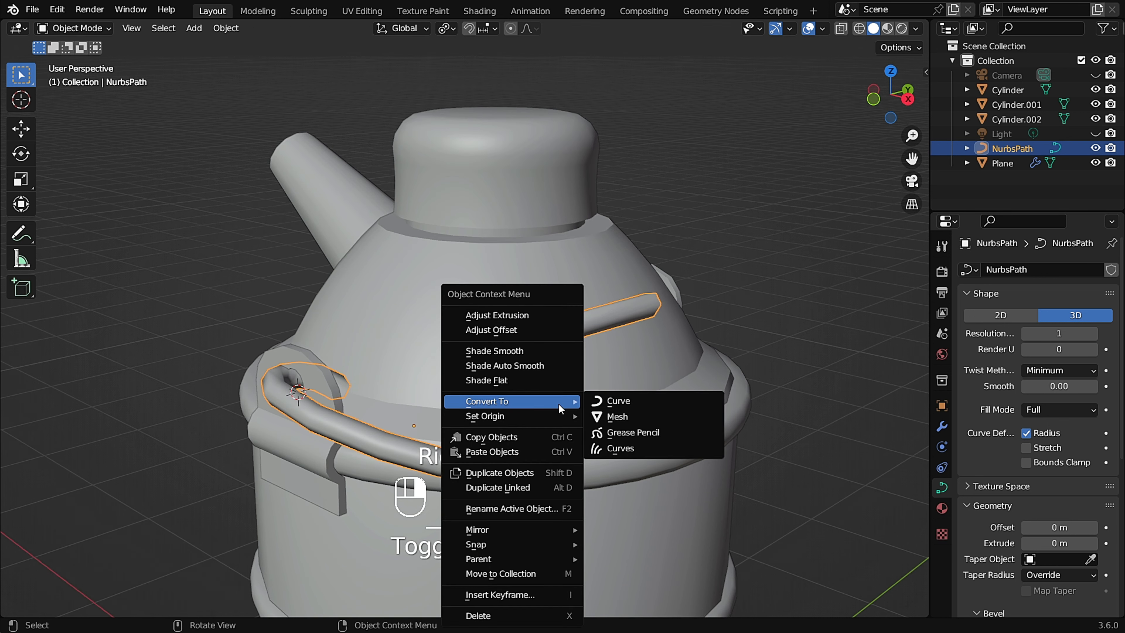
click(649, 415)
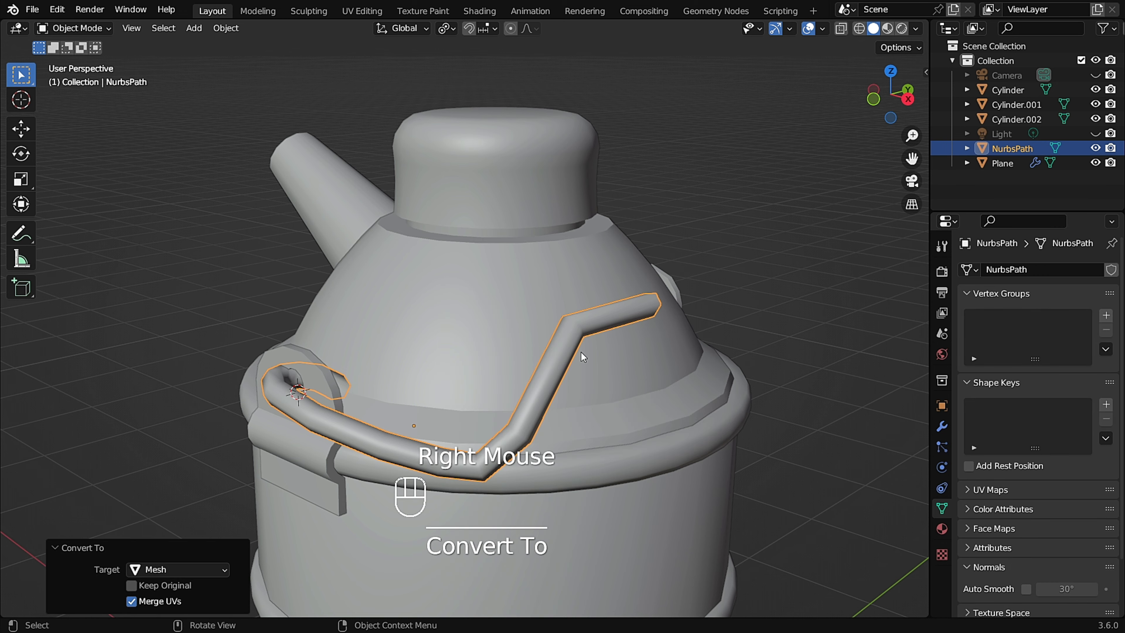
Apply all transforms to the handle mesh.
shift+middle_drag(581, 352, 531, 312)
scroll(527, 278, up, 2)
key(ctrl+a)
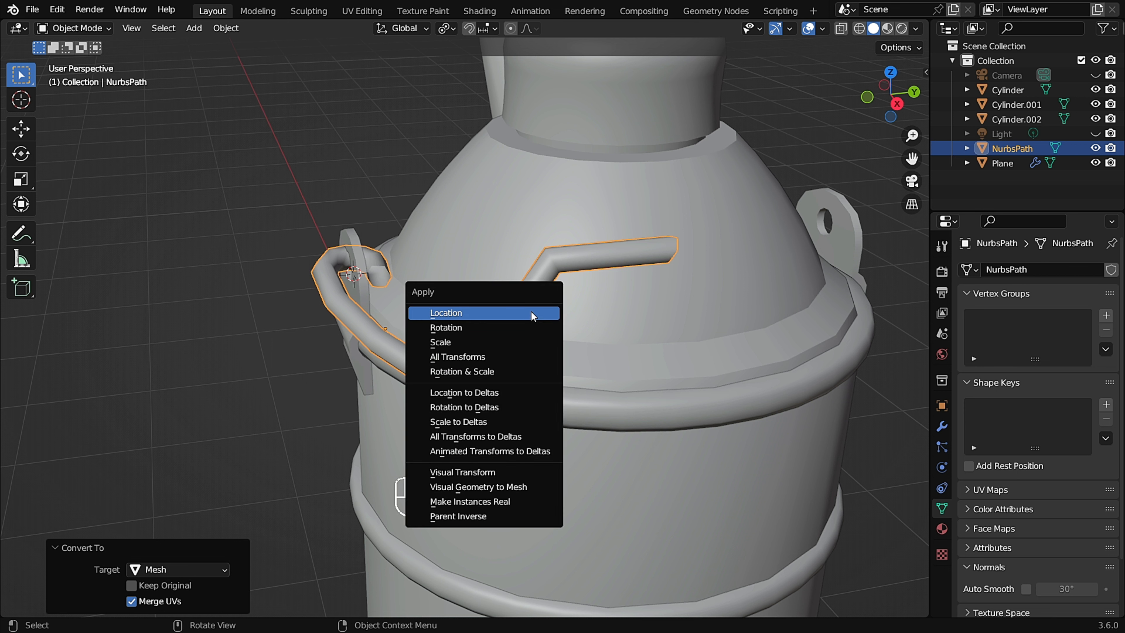
click(507, 358)
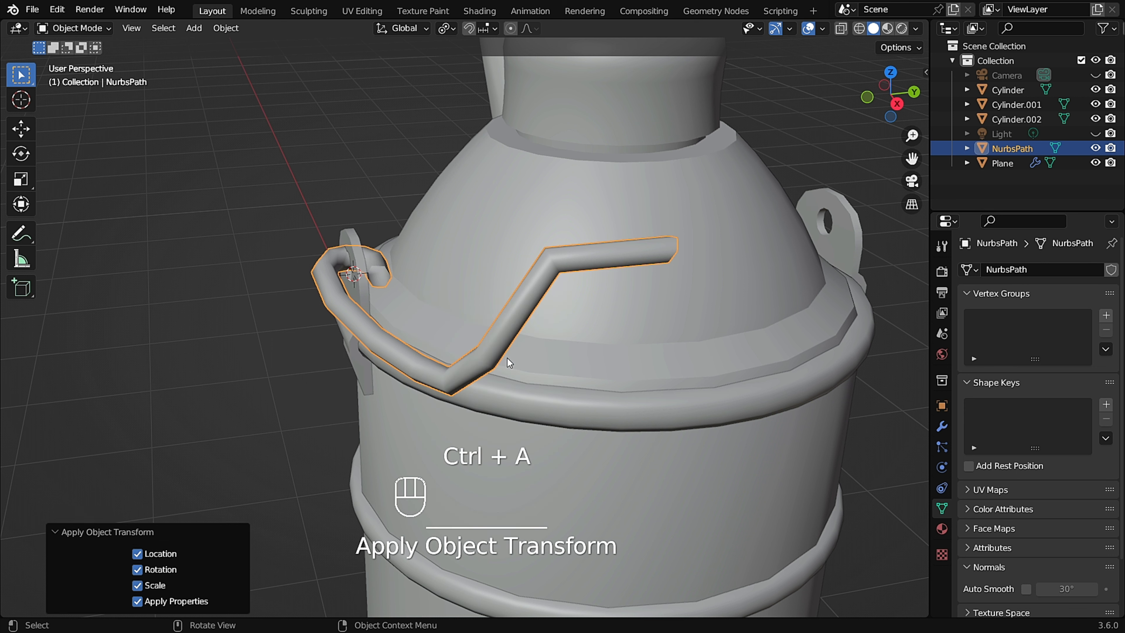
Add a Mirror modifier to the handle.
click(947, 425)
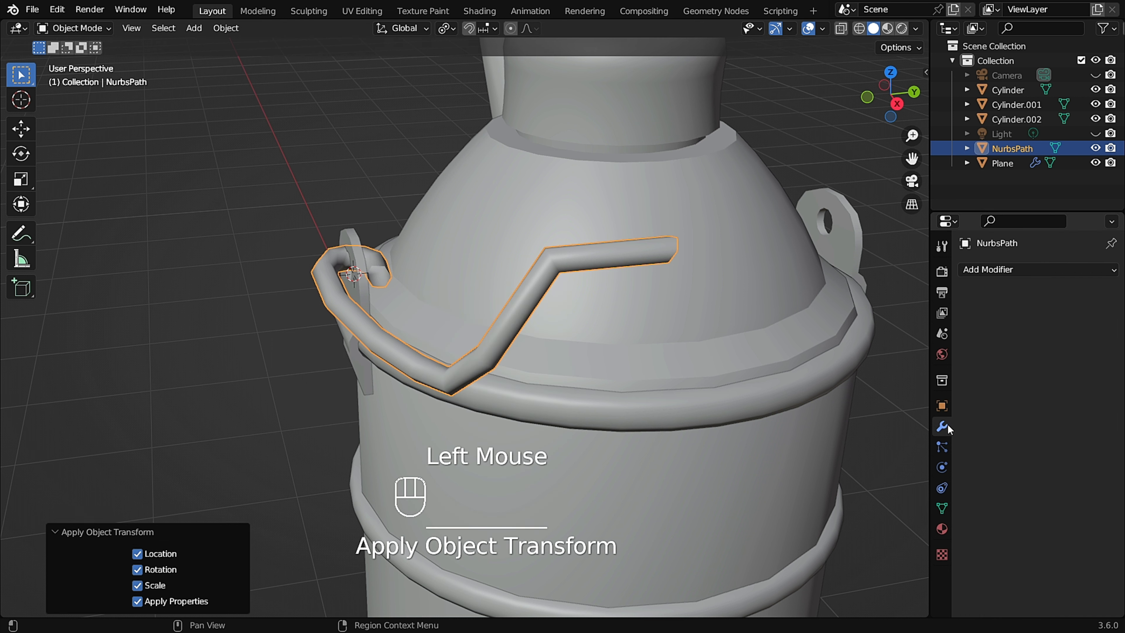
click(1064, 269)
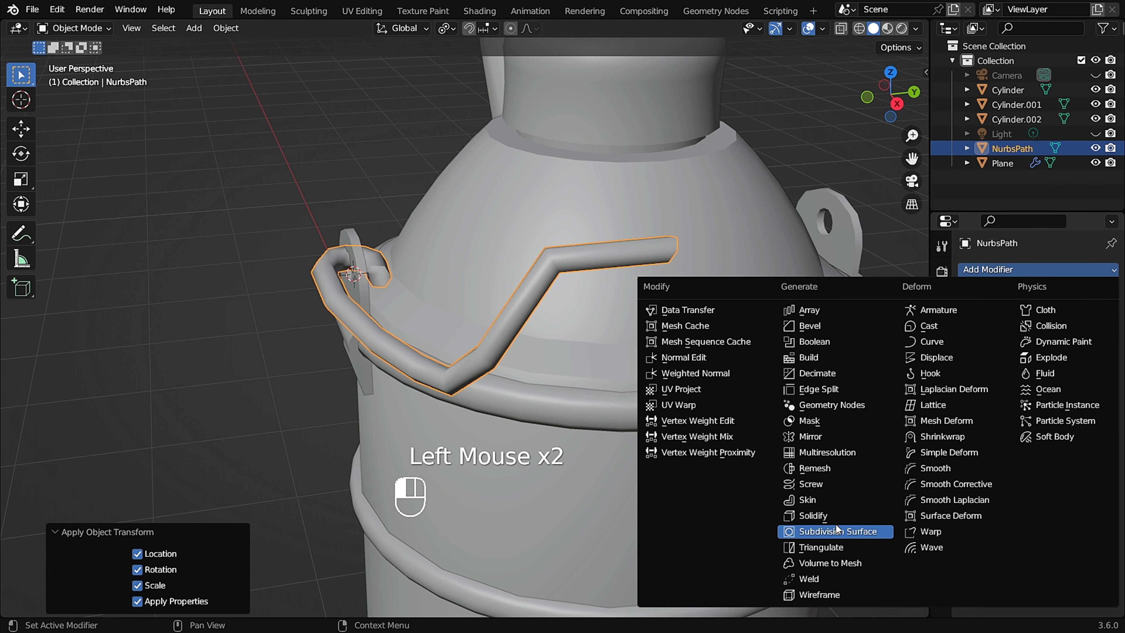
click(834, 437)
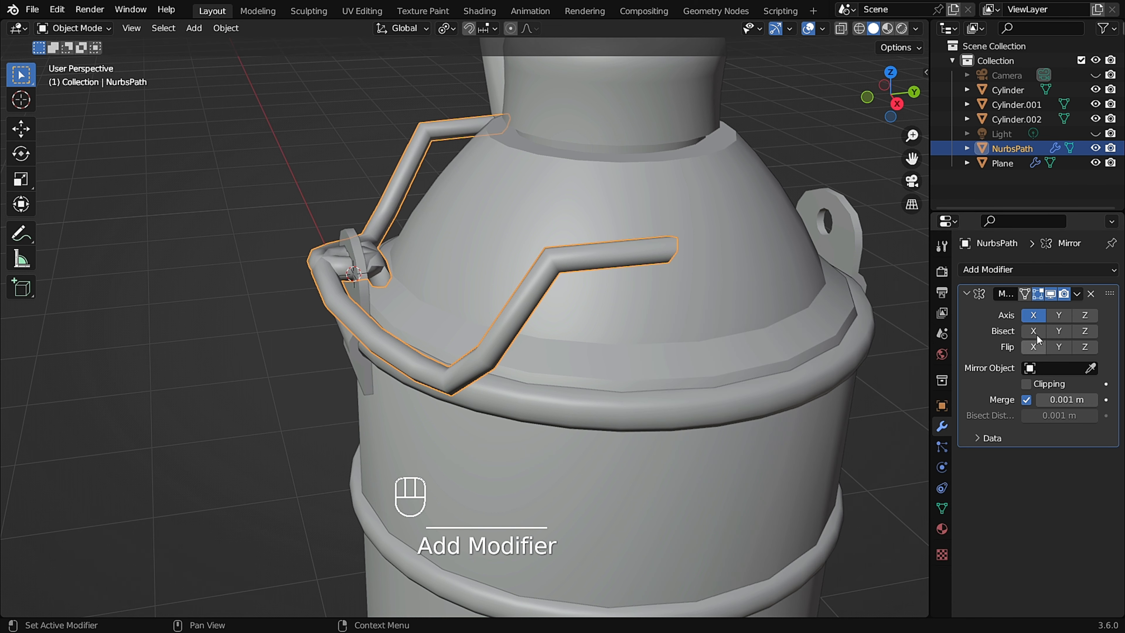
Set the mirror axis to Y instead of X and enable Clipping.
click(1041, 319)
click(1064, 314)
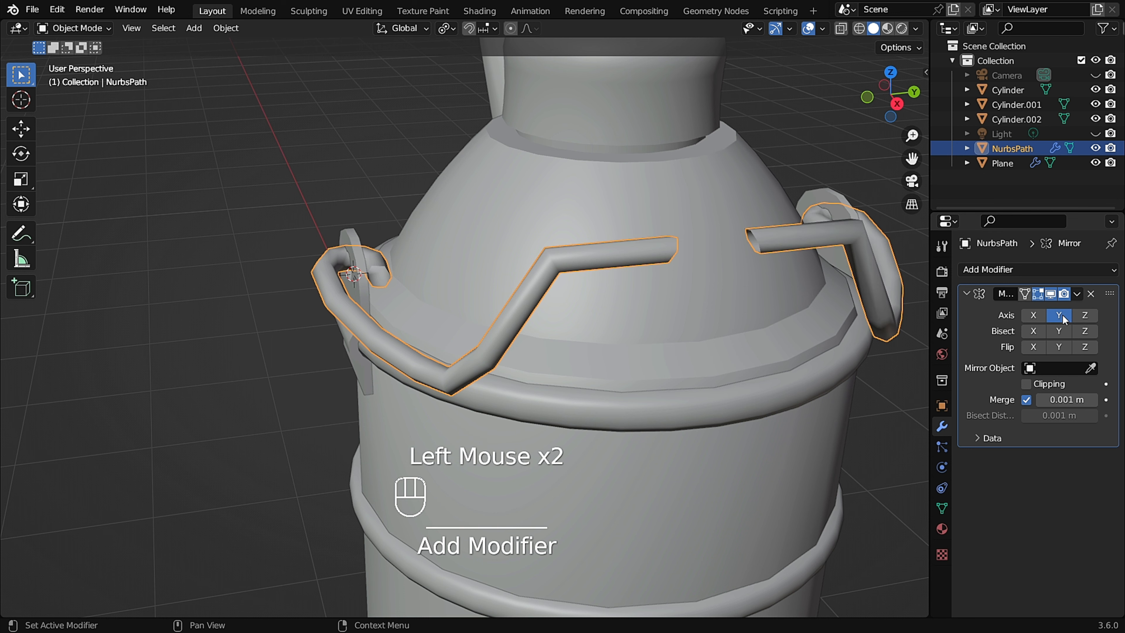
middle_drag(753, 313, 835, 320)
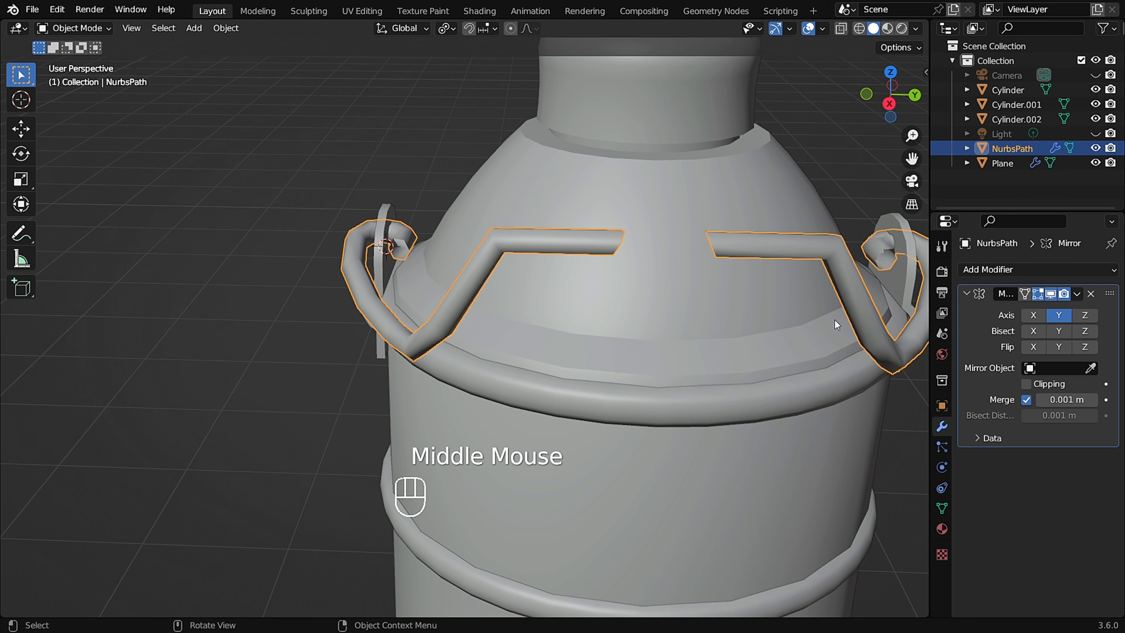
click(1056, 384)
Switch the handle into Edit Mode.
scroll(649, 260, up, 1)
middle_drag(660, 260, 617, 233)
click(195, 108)
click(103, 27)
click(78, 61)
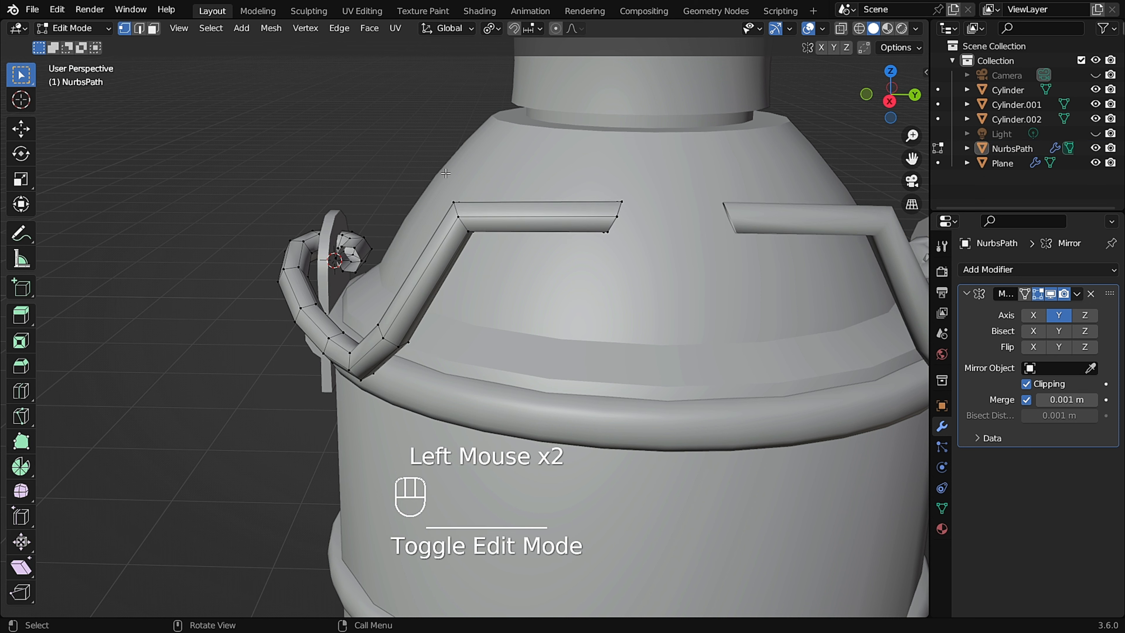
shift+middle_drag(483, 226, 379, 223)
scroll(380, 224, up, 1)
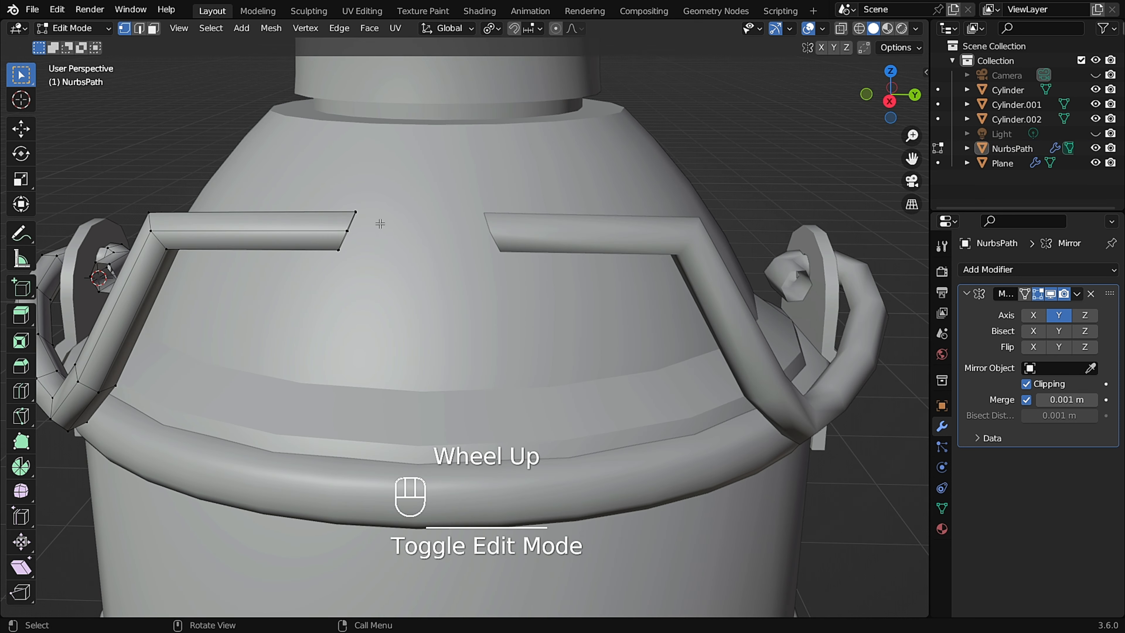
Loop-select the handle's open end in edge mode and move it along Y about 0.345 m to join its mirror.
click(139, 29)
middle_drag(347, 218, 289, 181)
alt+click(204, 185)
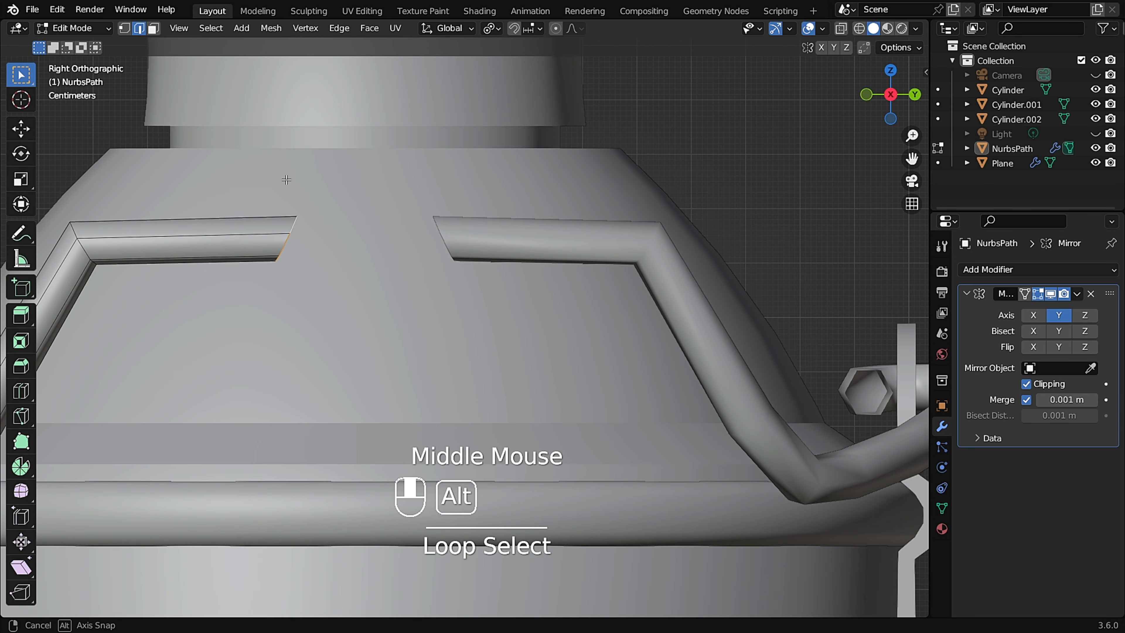
key(g)
key(y)
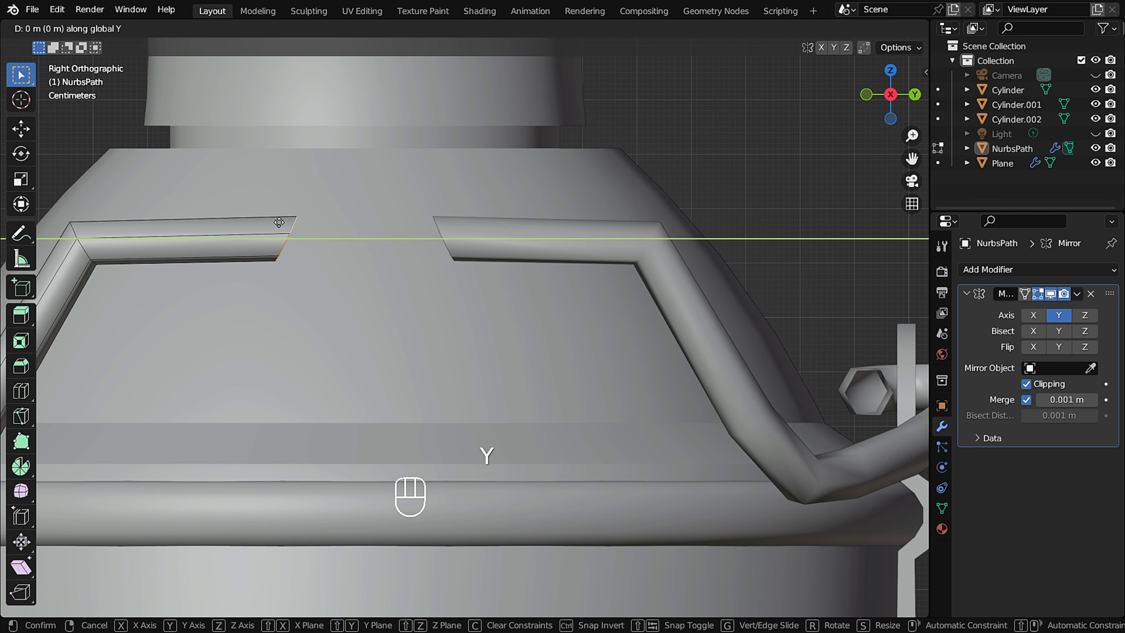
click(466, 224)
scroll(467, 225, down, 2)
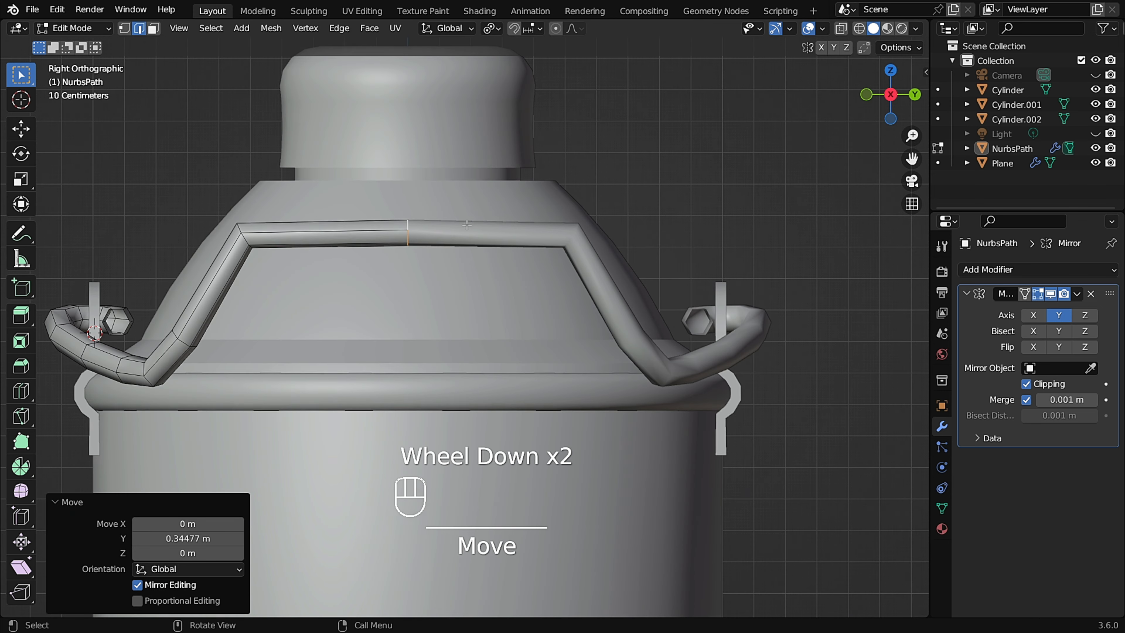
shift+middle_drag(466, 224, 485, 259)
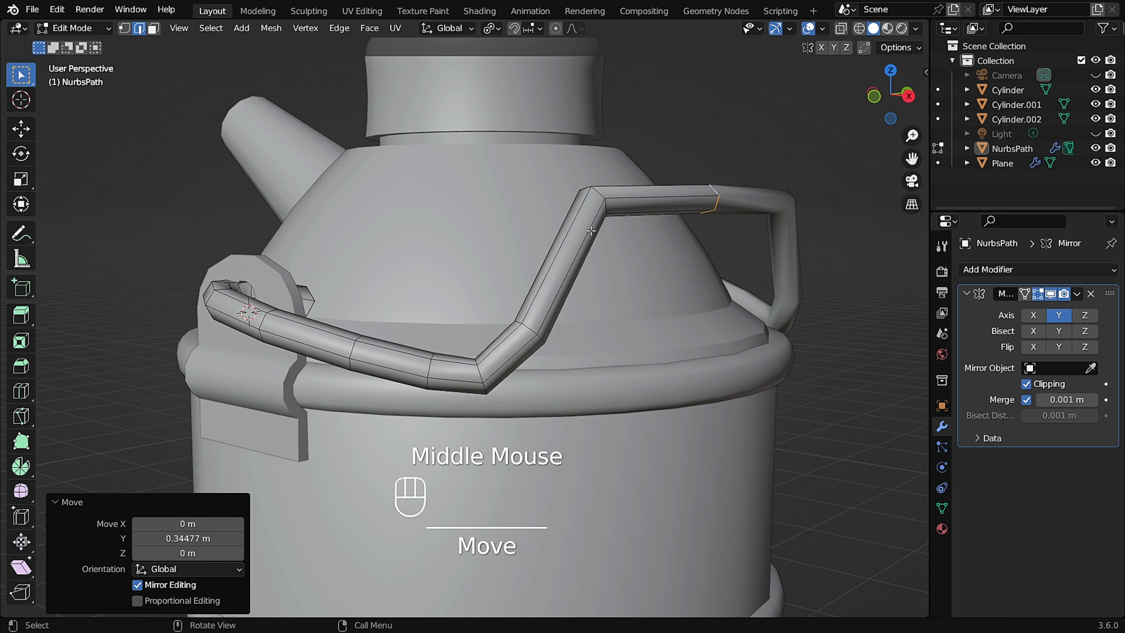
Leave Edit Mode and add a Subdivision Surface modifier to the handle.
key(Tab)
click(952, 278)
click(1002, 270)
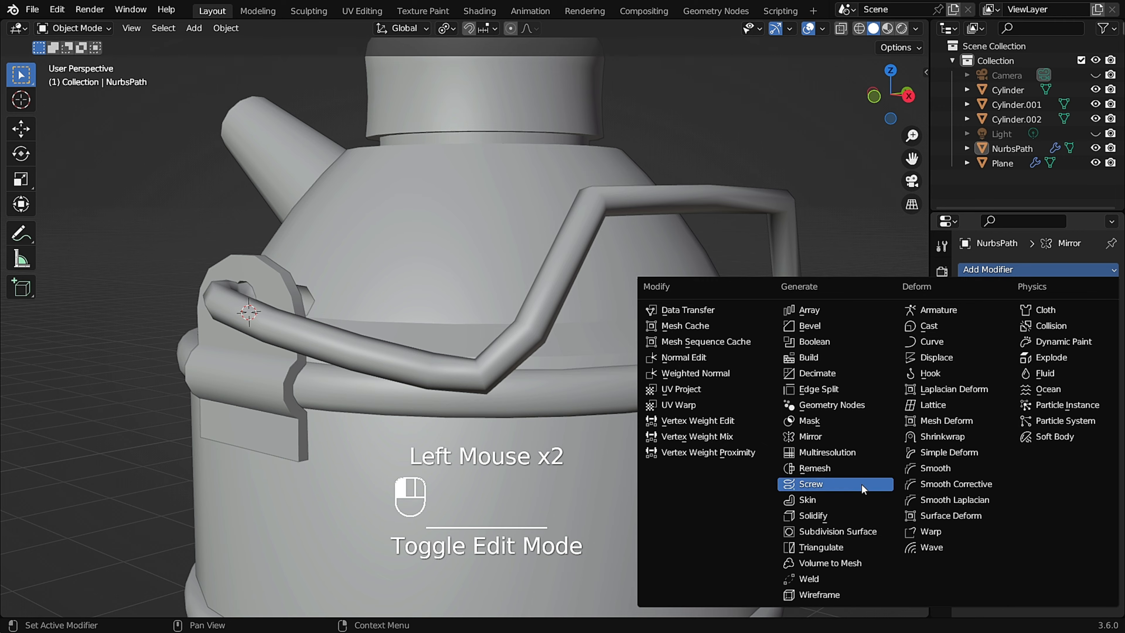
click(878, 533)
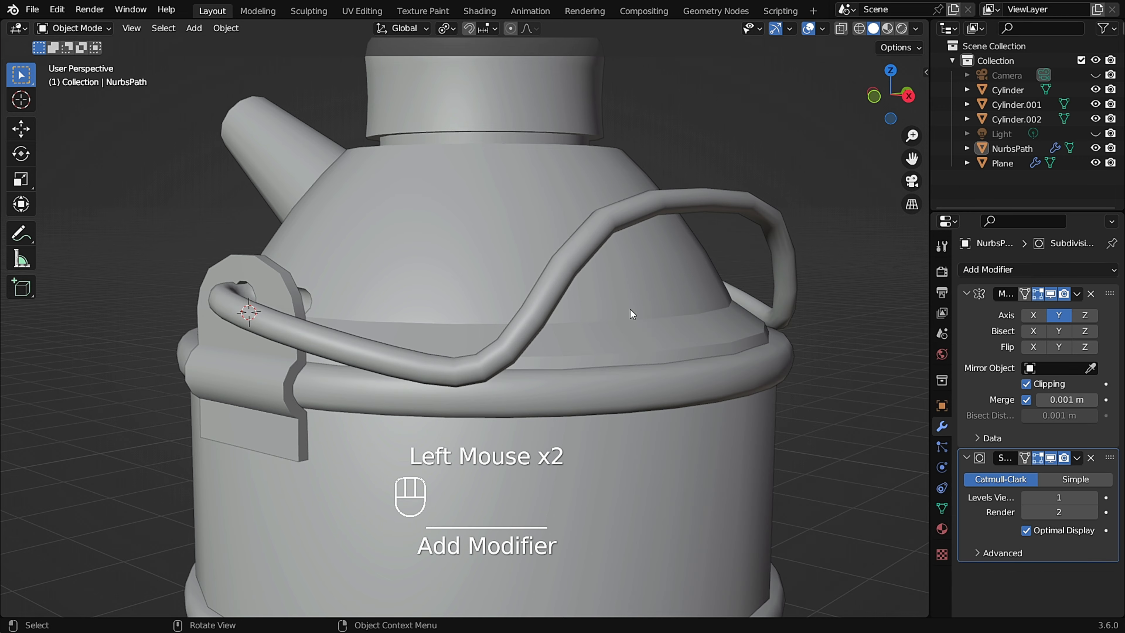
Inspect the smoothed handle from the side view, toggling Edit Mode to compare the cage.
middle_drag(630, 309, 572, 254)
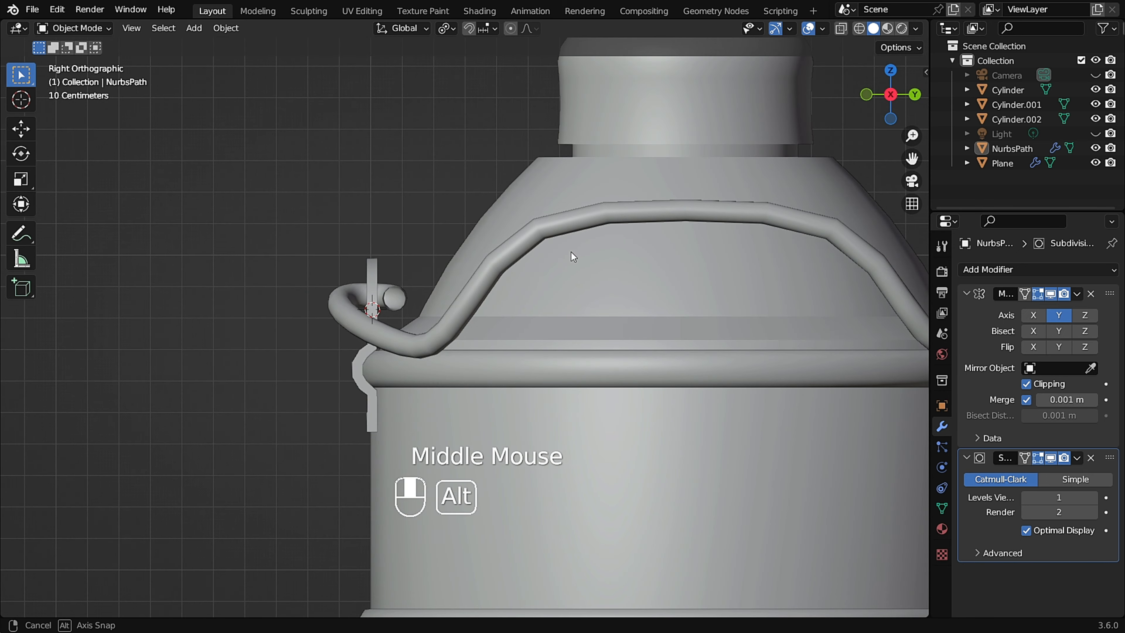
scroll(578, 253, up, 2)
key(Tab)
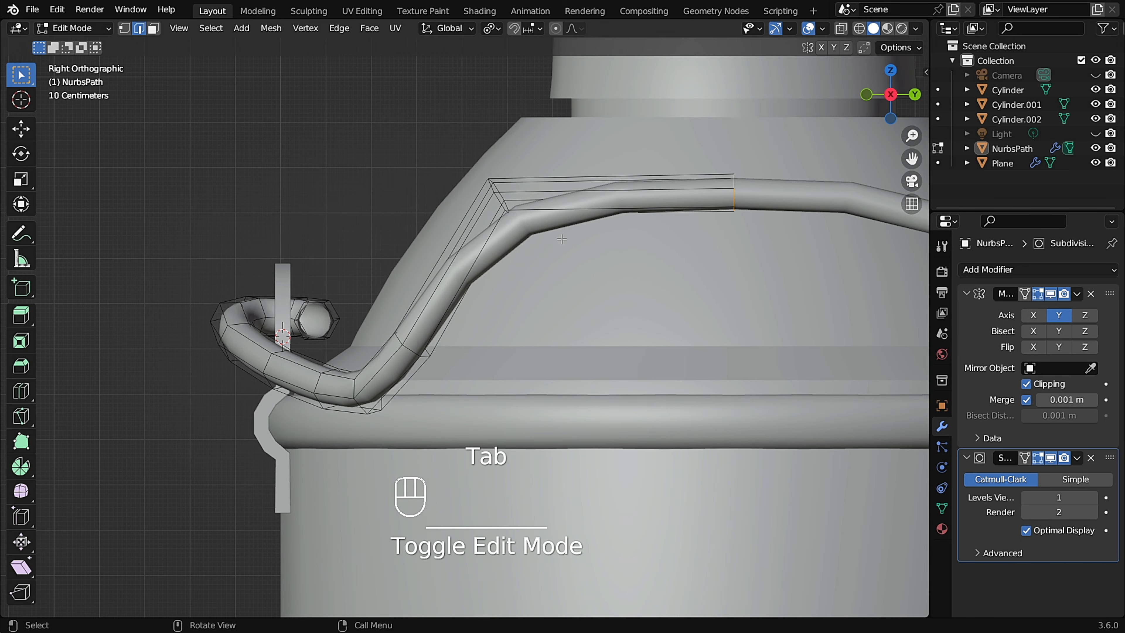
key(Tab)
scroll(561, 239, down, 3)
middle_drag(561, 239, 421, 283)
scroll(655, 291, down, 2)
scroll(545, 252, up, 2)
Add a loop cut on the handle's sloped section and move it about 0.04 m along Y.
key(Tab)
scroll(571, 241, up, 2)
scroll(428, 271, up, 1)
scroll(416, 291, up, 1)
key(ctrl+r)
click(418, 281)
click(414, 288)
key(g)
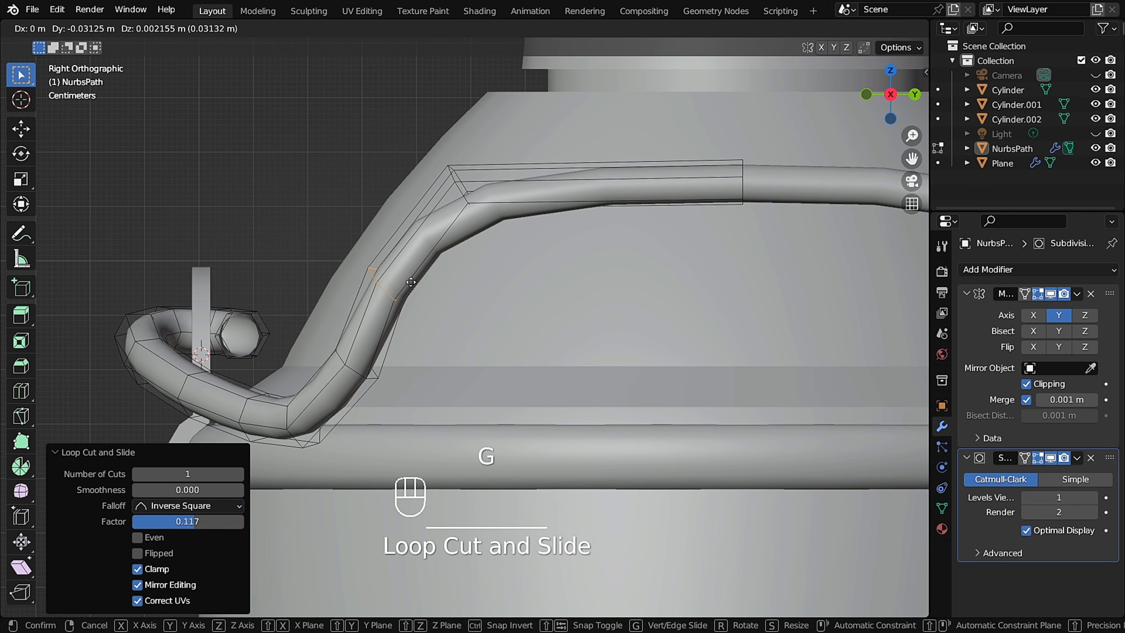
click(532, 261)
shift+middle_drag(586, 248, 507, 260)
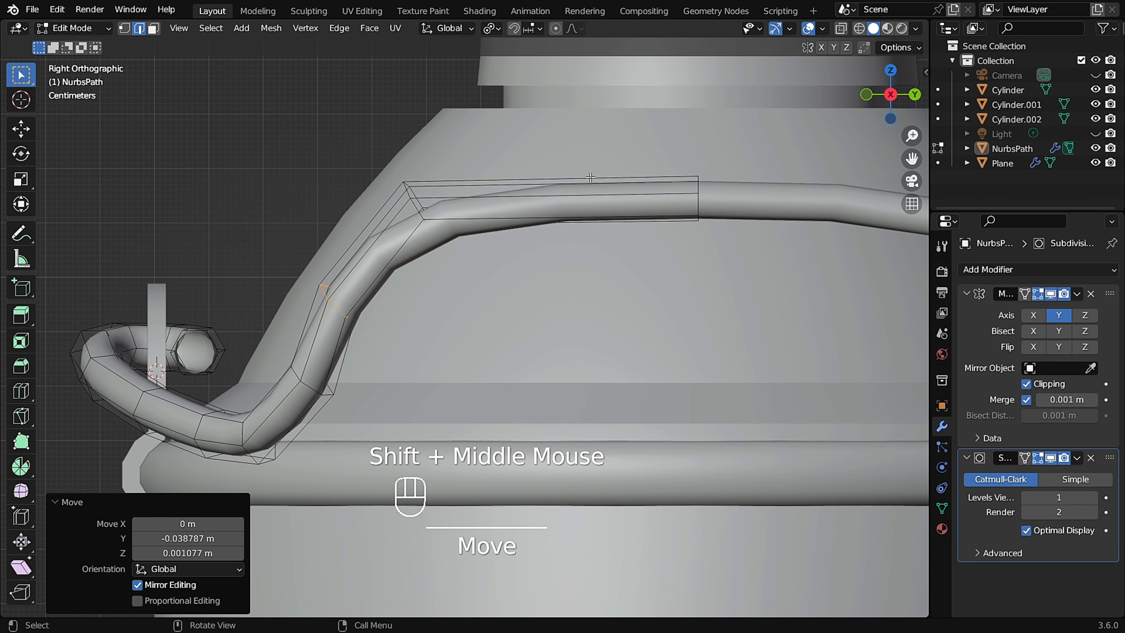
Add a loop cut across the middle of the handle's horizontal top section.
key(ctrl+r)
click(589, 178)
right_click(589, 177)
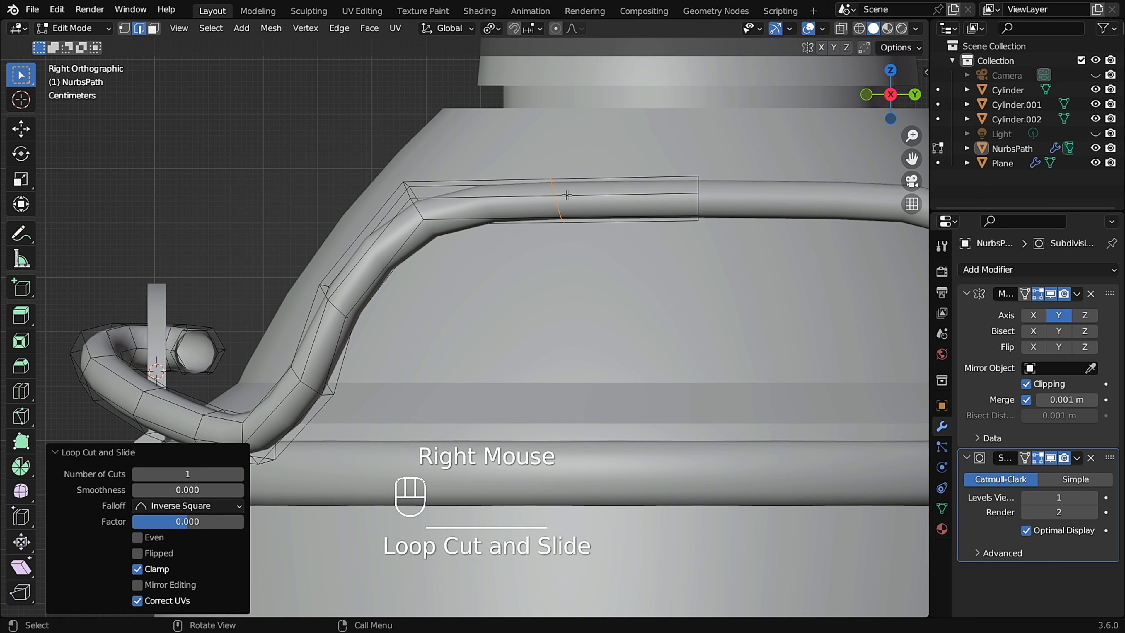
key(g)
right_click(578, 191)
Loop-select the handle's upper bend and move it down about 0.04 m in Z.
alt+click(415, 209)
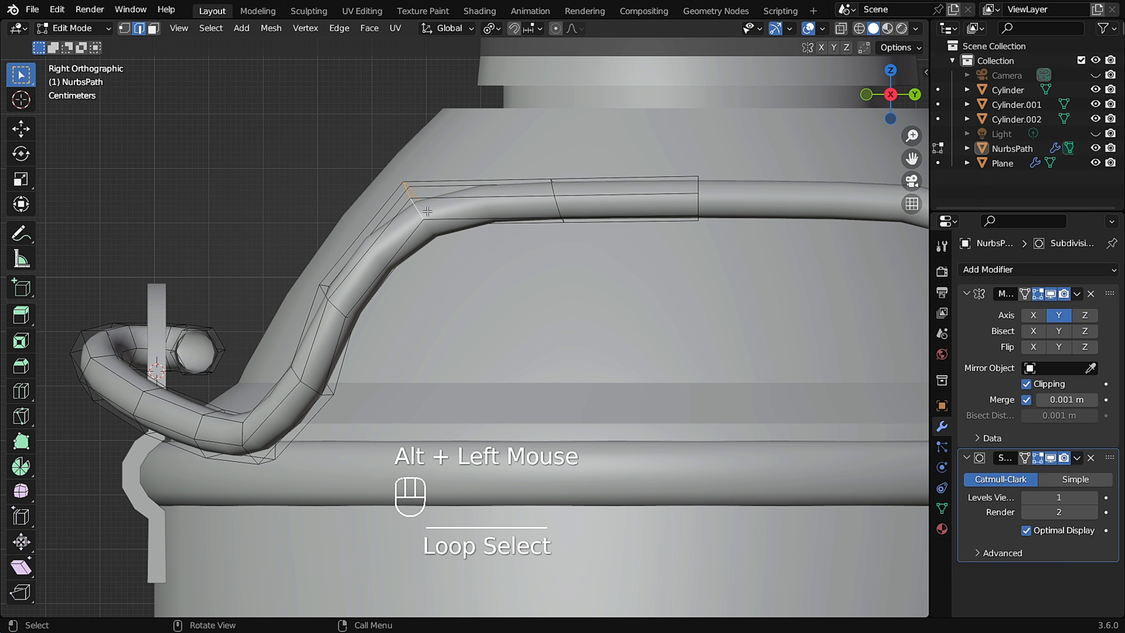
key(g)
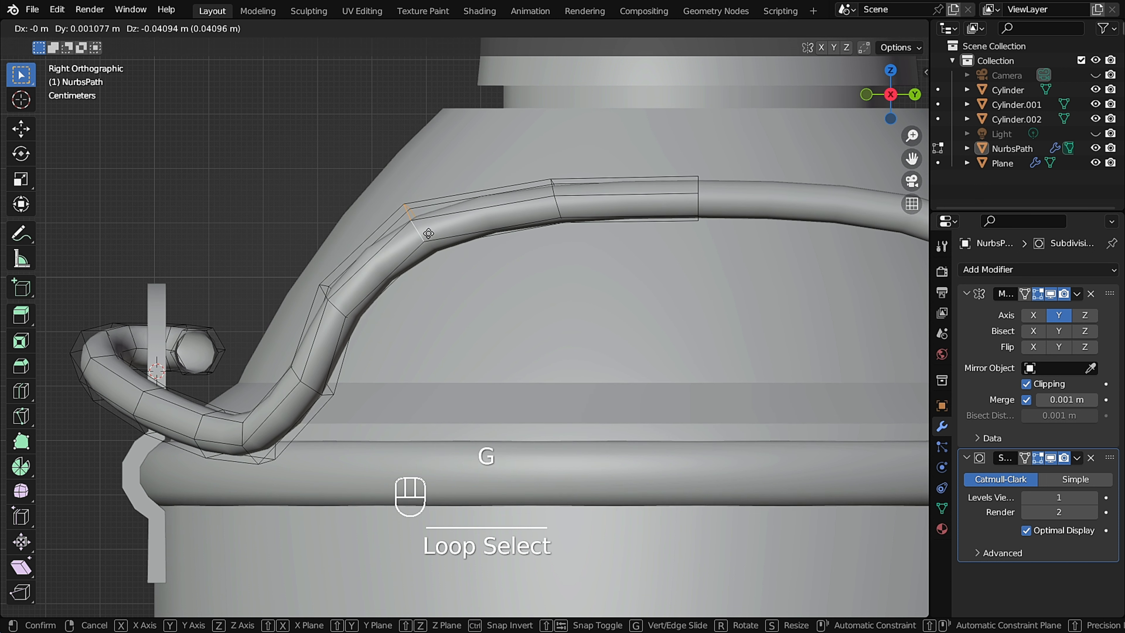
click(429, 233)
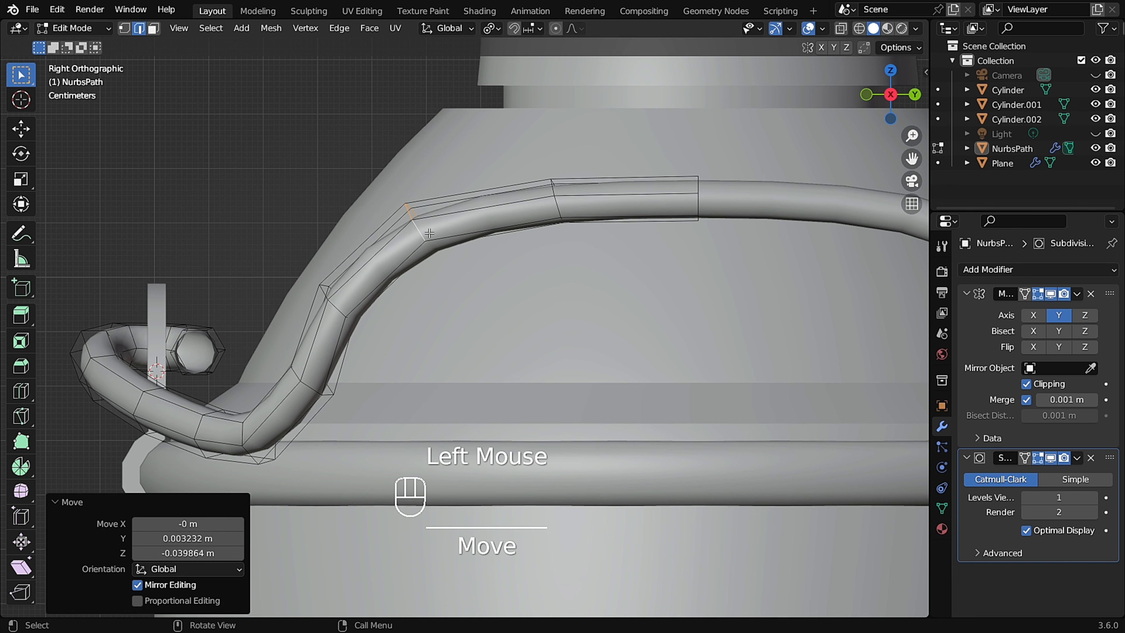
Loop-select a ring on the sloped section and move it to smooth the curve.
alt+click(336, 305)
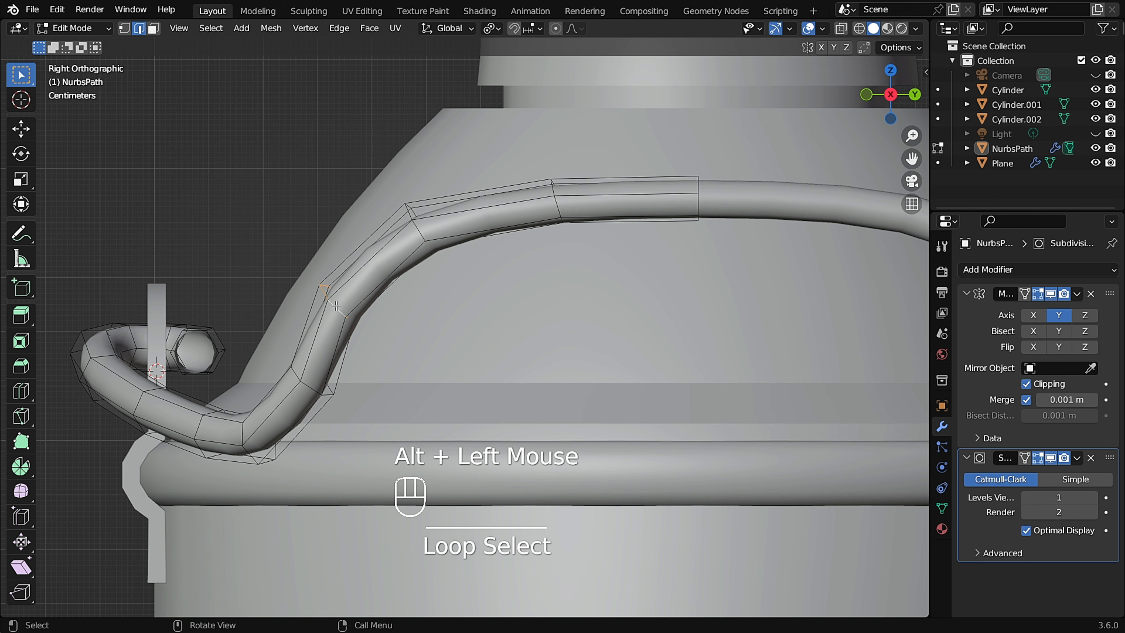
key(g)
click(347, 319)
shift+middle_drag(346, 319, 437, 230)
Loop-select the ring near the lower bend and move it to refine the handle's shape.
alt+click(400, 300)
key(g)
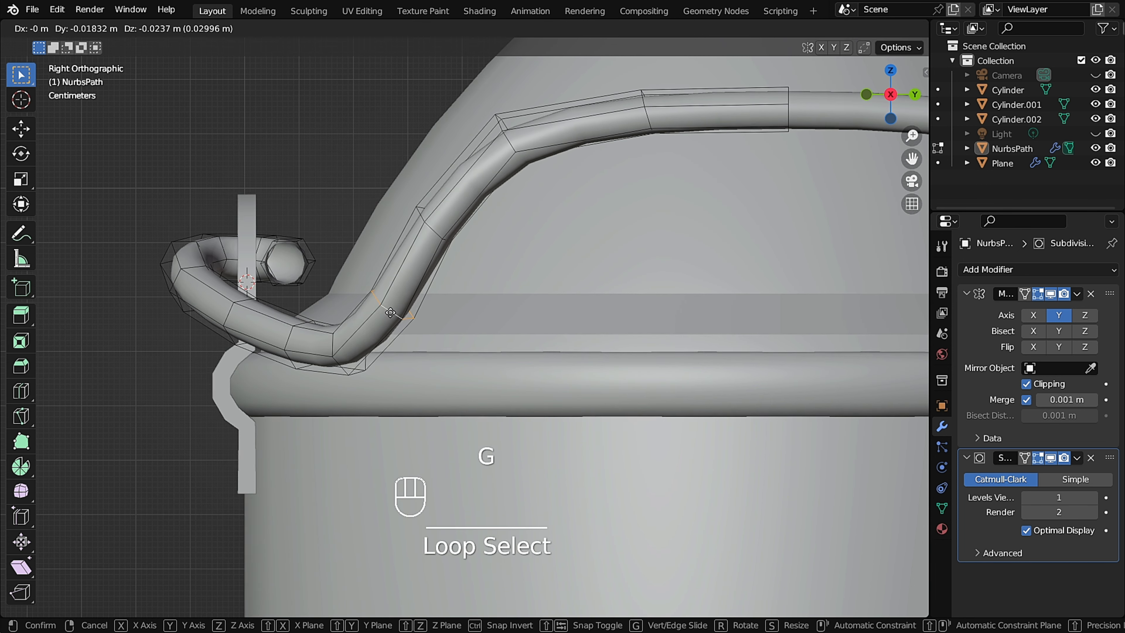
click(398, 306)
scroll(399, 306, down, 2)
mouse_move(398, 306)
middle_down()
mouse_move(560, 207)
mouse_move(699, 214)
mouse_move(708, 233)
mouse_move(573, 223)
mouse_move(612, 205)
mouse_move(639, 241)
mouse_move(729, 238)
mouse_move(569, 214)
mouse_move(697, 214)
mouse_move(295, 251)
mouse_move(222, 292)
mouse_move(353, 255)
mouse_move(328, 277)
mouse_move(385, 293)
mouse_move(408, 313)
middle_up()
With X-ray on, box-select the hook end in top view and move it about 0.05 m in X and 0.013 m down.
key(Tab)
scroll(543, 213, up, 3)
key(Tab)
key(1)
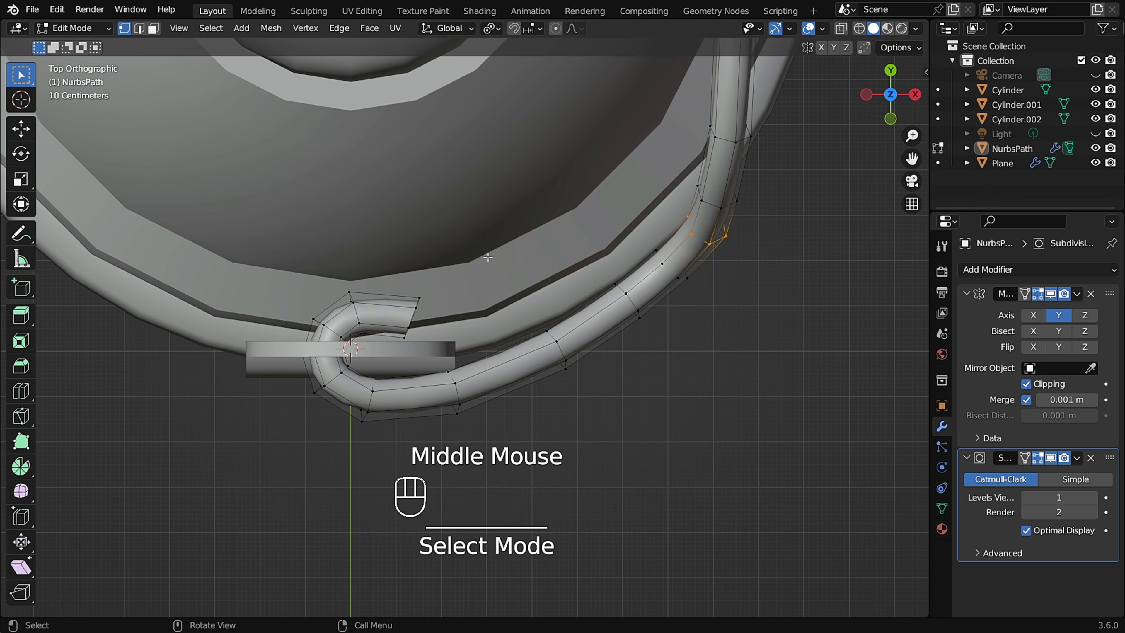
drag(490, 249, 233, 478)
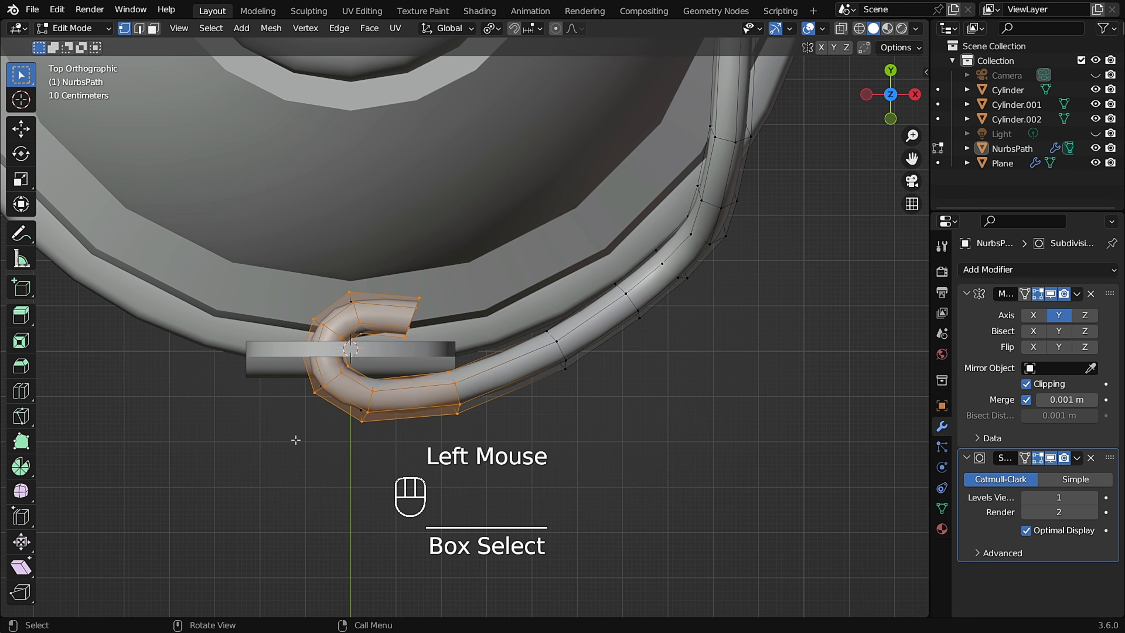
middle_drag(361, 401, 412, 382)
click(499, 255)
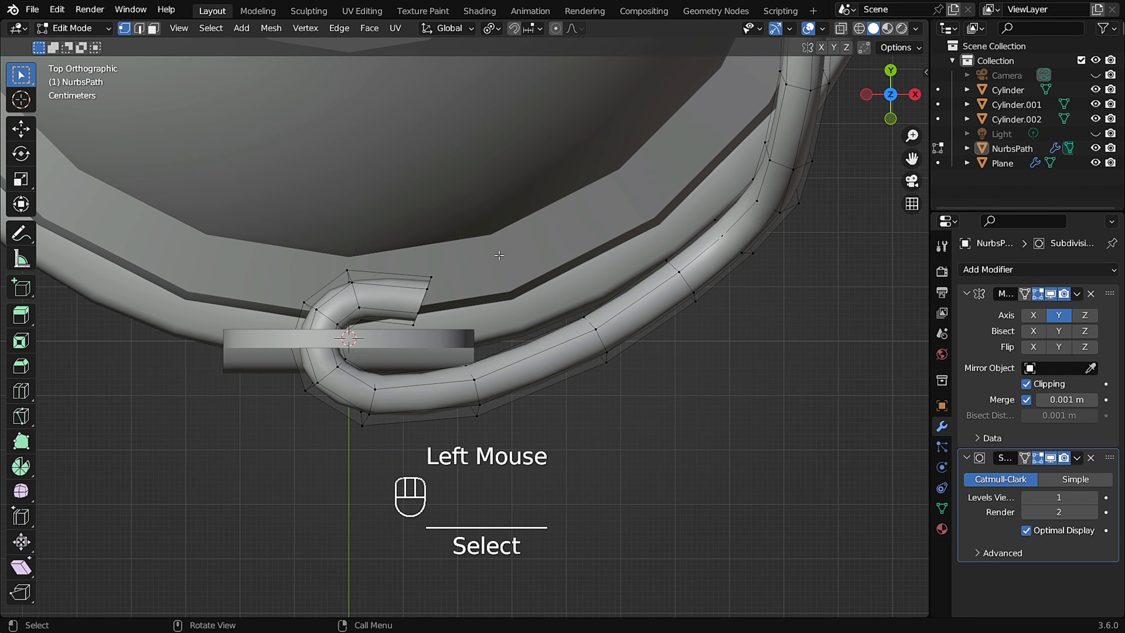
key(alt+z)
drag(548, 196, 238, 538)
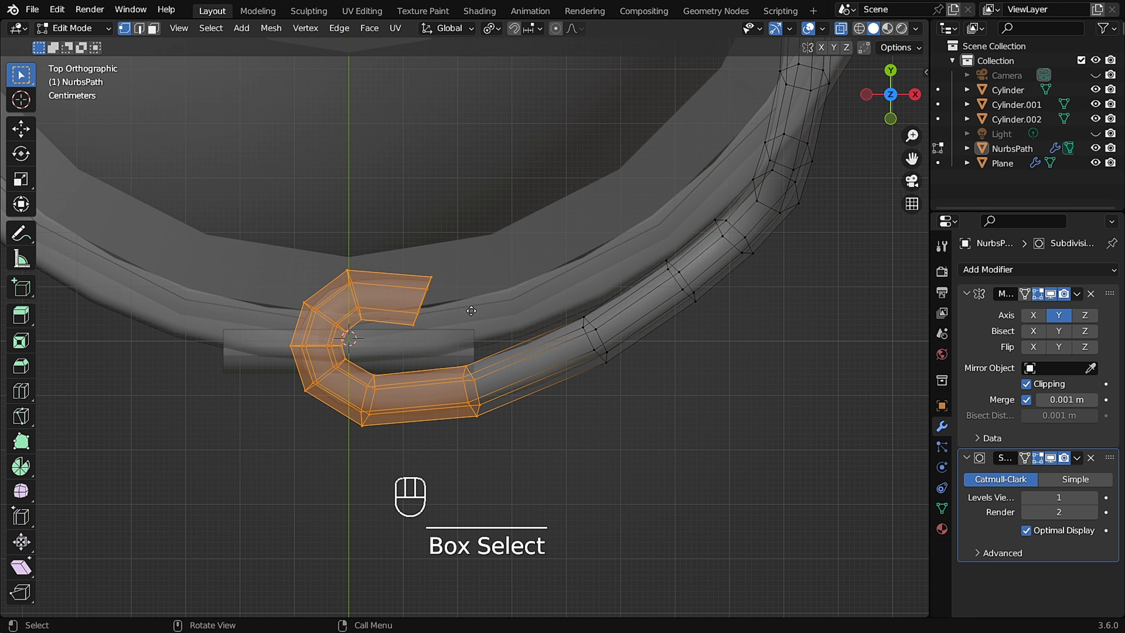
key(g)
click(483, 311)
middle_drag(483, 311, 502, 160)
alt+middle_drag(462, 314, 452, 317)
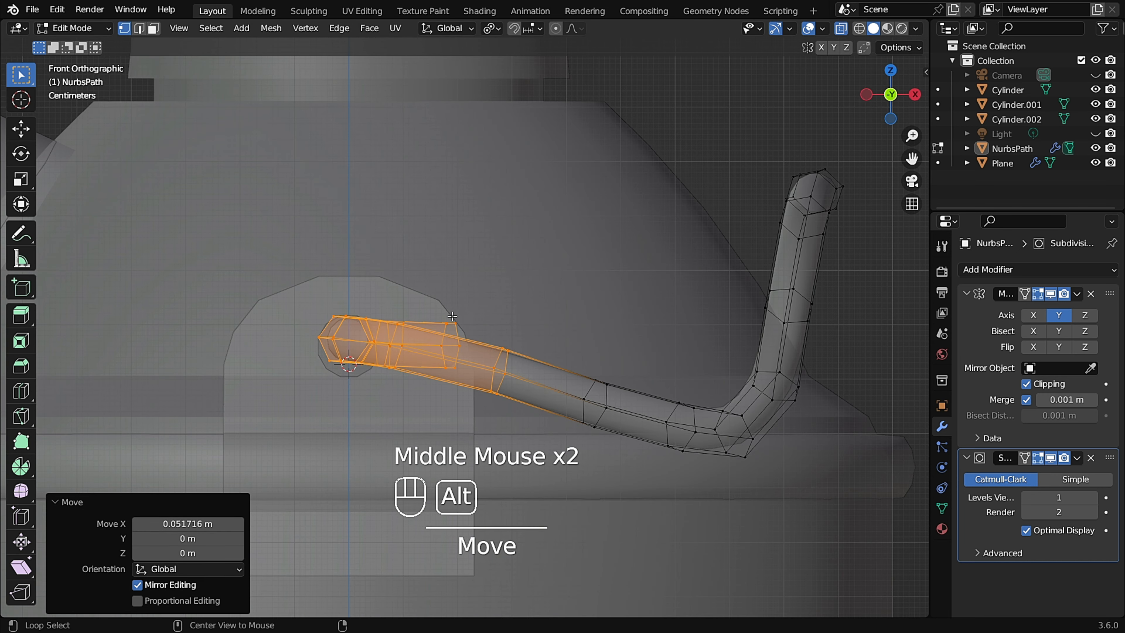
key(g)
click(462, 336)
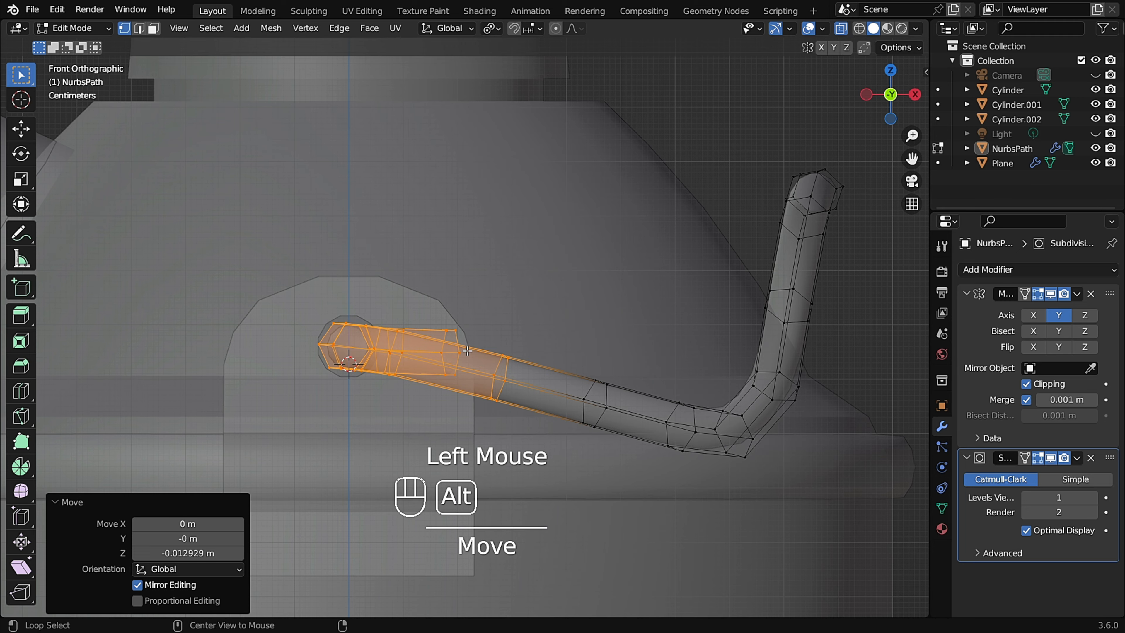
Add a loop cut close to the hook's open end, sliding it near the rim.
scroll(467, 350, down, 3)
middle_drag(468, 350, 302, 292)
key(Tab)
scroll(455, 378, down, 3)
scroll(348, 312, down, 2)
scroll(302, 292, up, 5)
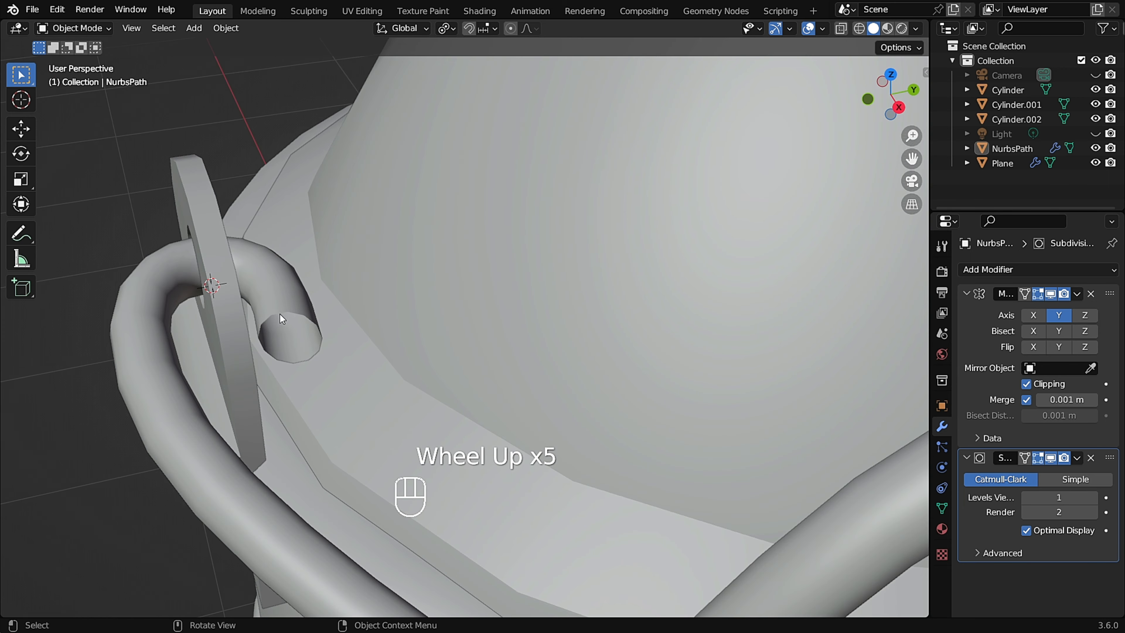
scroll(375, 299, up, 2)
click(369, 284)
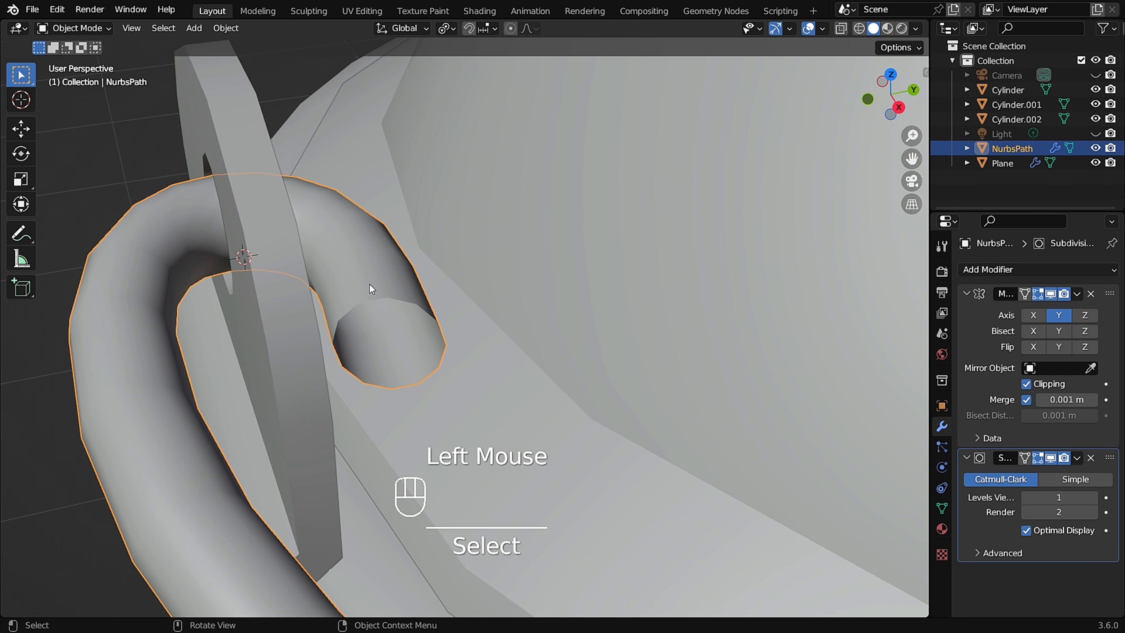
key(Tab)
scroll(371, 293, up, 1)
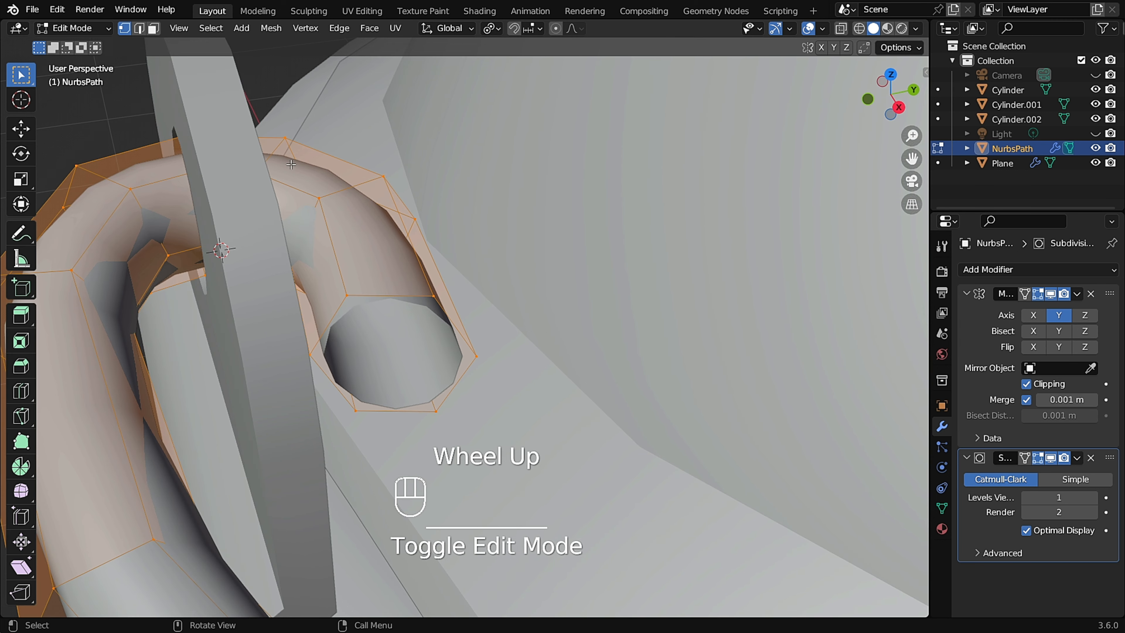
middle_drag(440, 312, 379, 301)
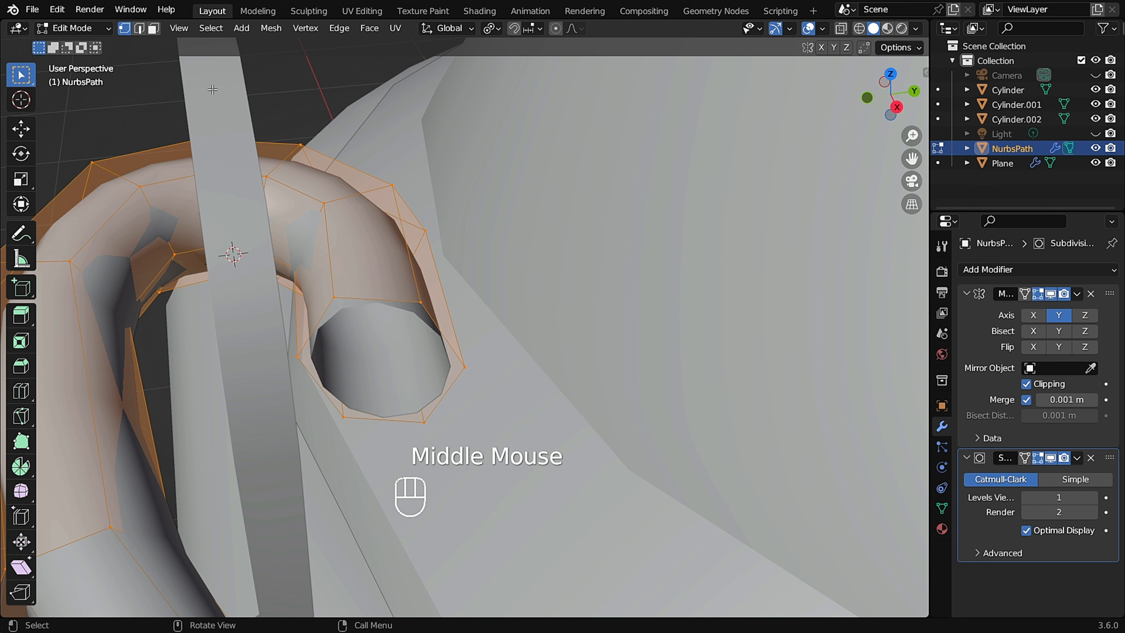
key(2)
middle_drag(394, 302, 327, 288)
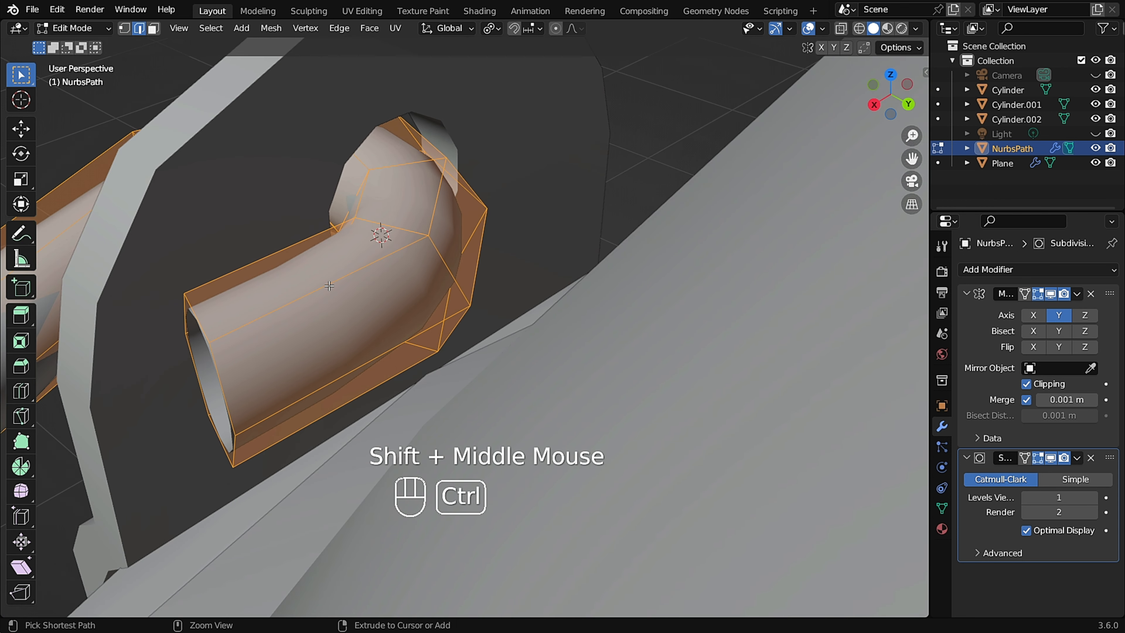
key(ctrl+r)
click(329, 286)
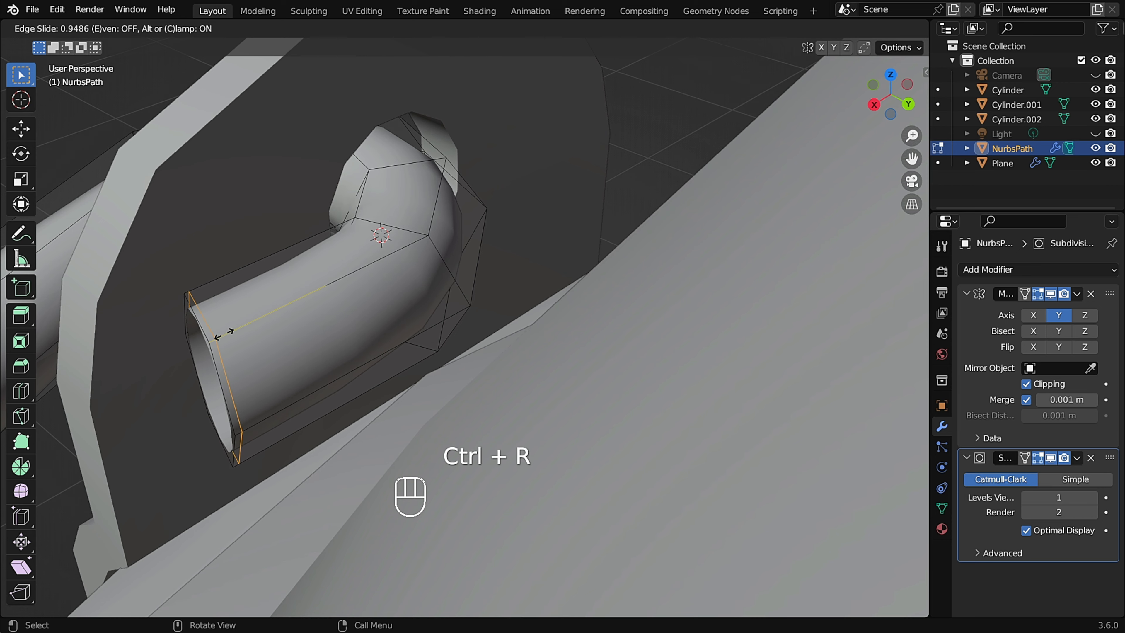
click(223, 333)
Select the open end's boundary loop and close it with Grid Fill.
middle_drag(223, 333, 368, 285)
scroll(341, 298, up, 2)
alt+click(389, 280)
scroll(366, 281, up, 3)
key(ctrl+f)
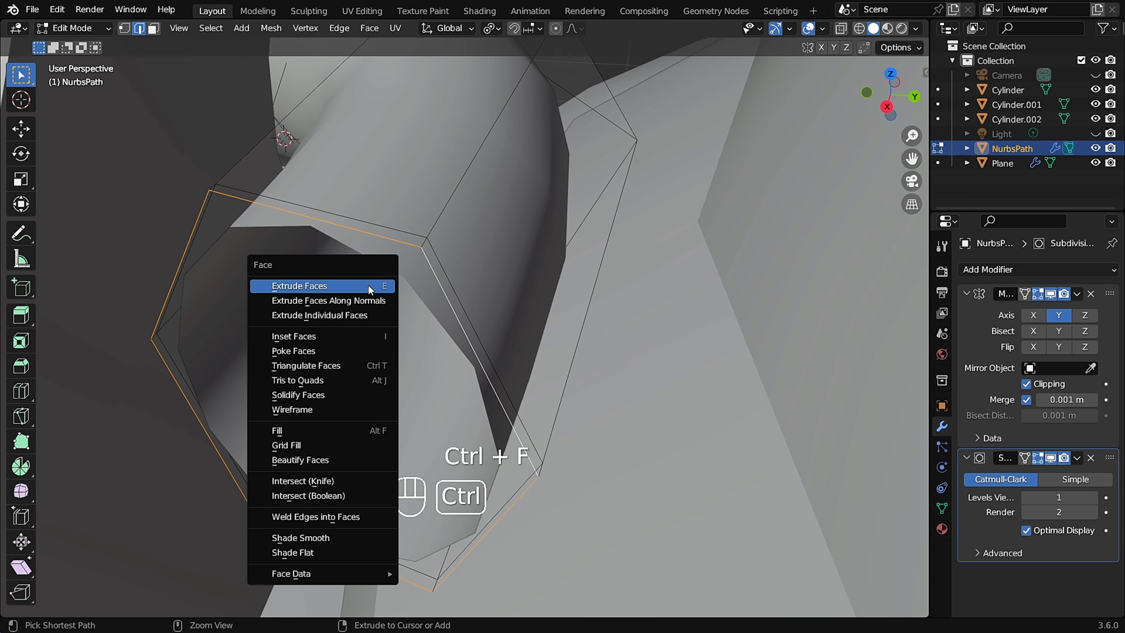
click(318, 448)
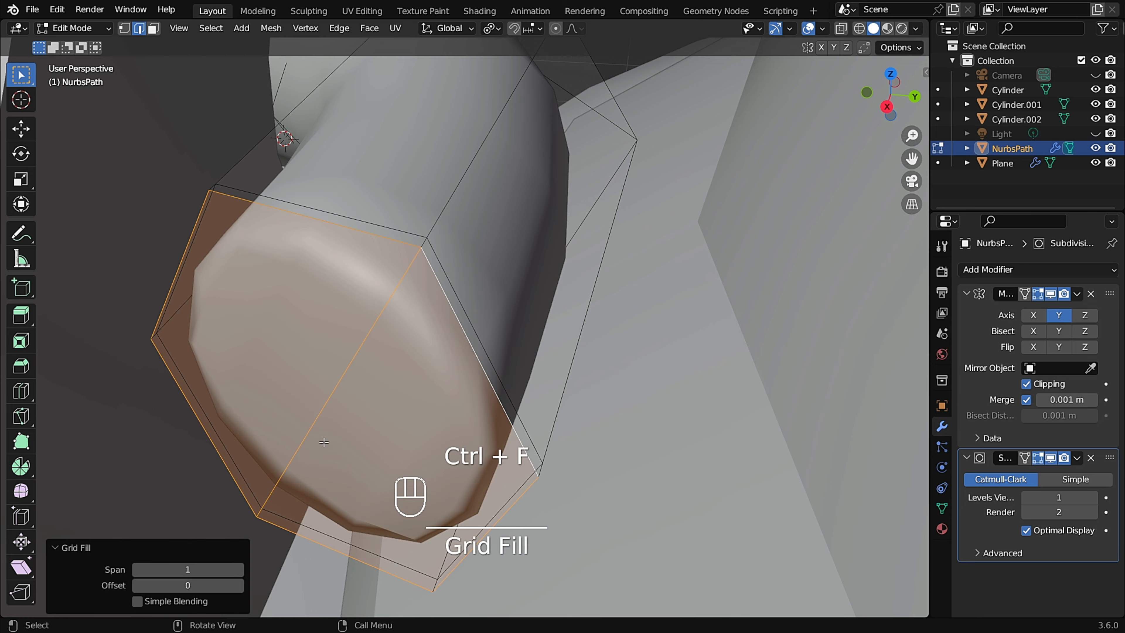
Return to Object Mode and apply the handle's Mirror modifier.
middle_drag(383, 376, 369, 325)
scroll(335, 361, down, 6)
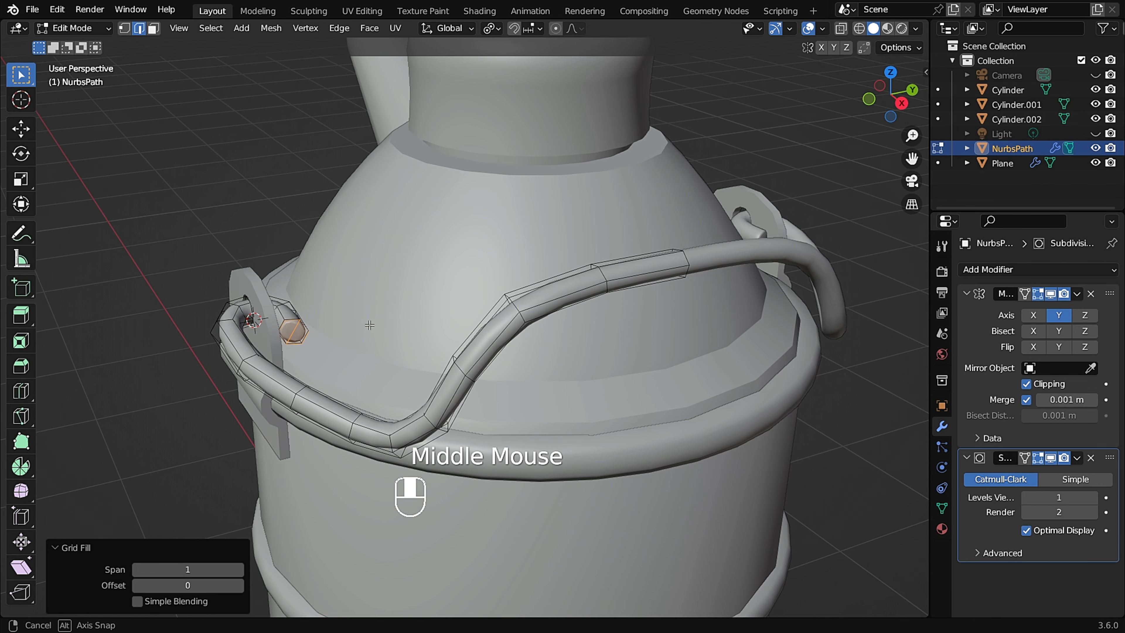
click(97, 30)
click(95, 44)
click(455, 318)
middle_drag(456, 319, 304, 288)
scroll(451, 258, down, 2)
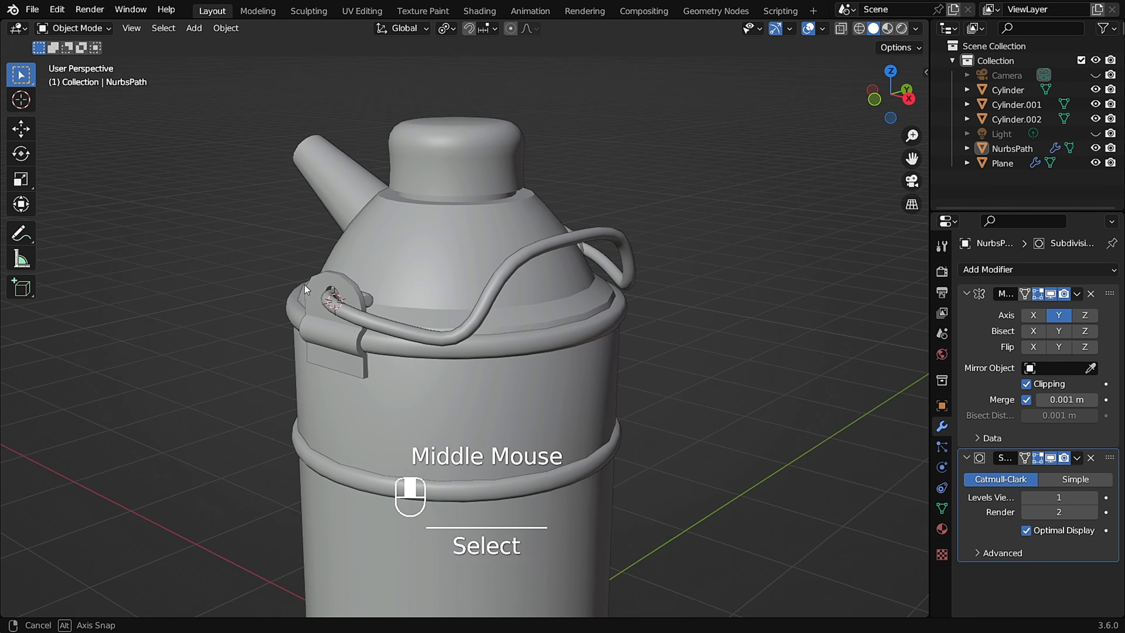
scroll(456, 297, up, 2)
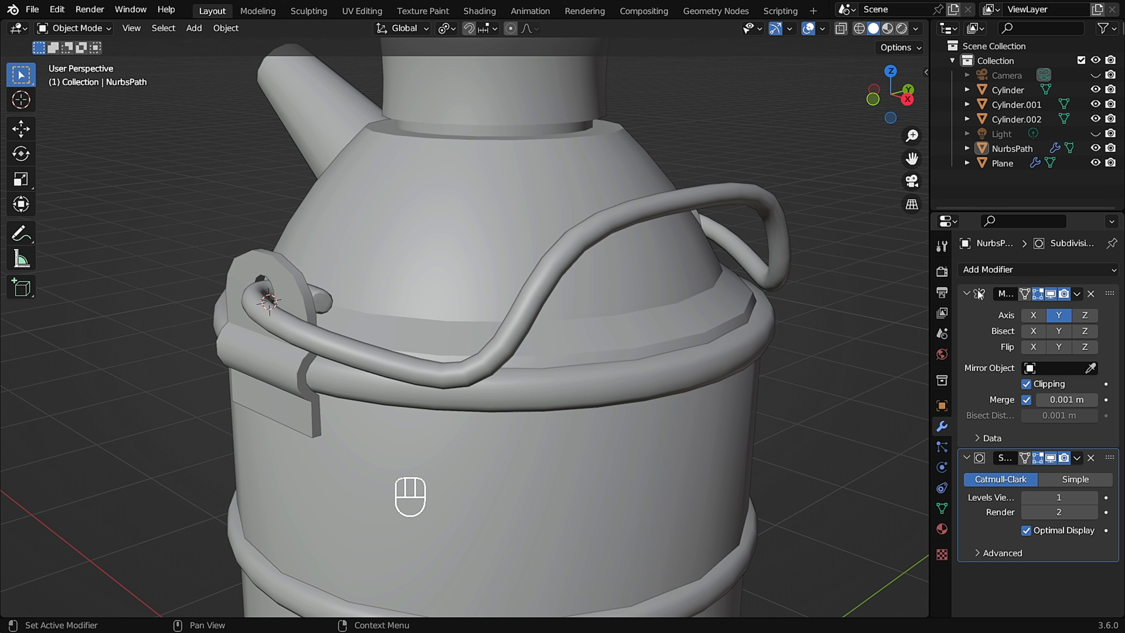
click(1077, 294)
click(1049, 307)
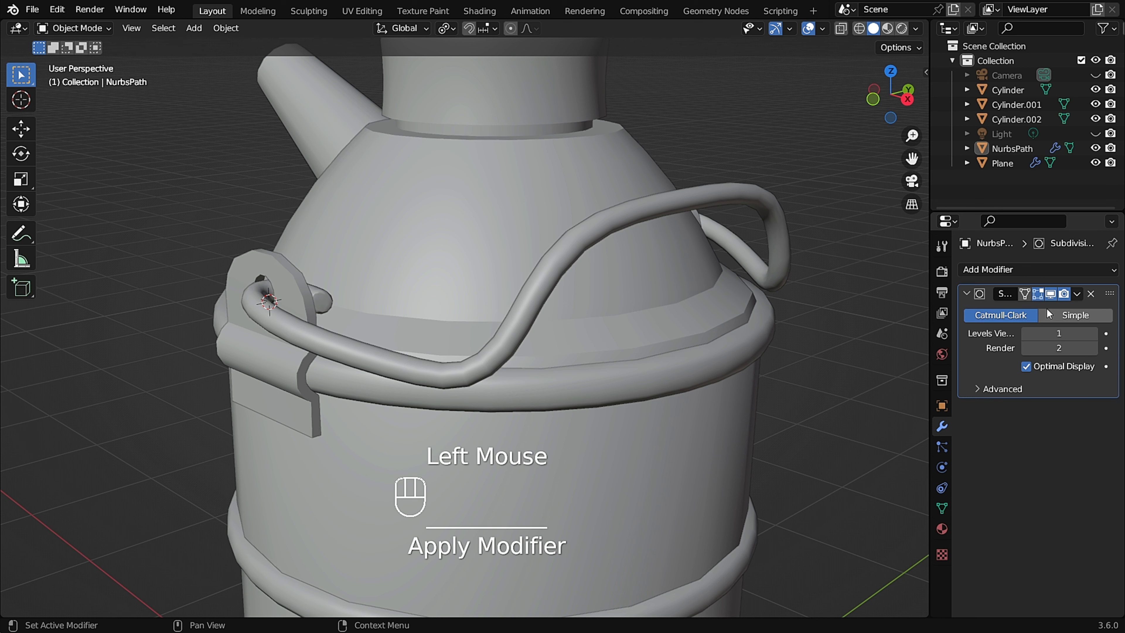
Apply the handle's Subdivision Surface modifier.
middle_drag(734, 309, 1034, 337)
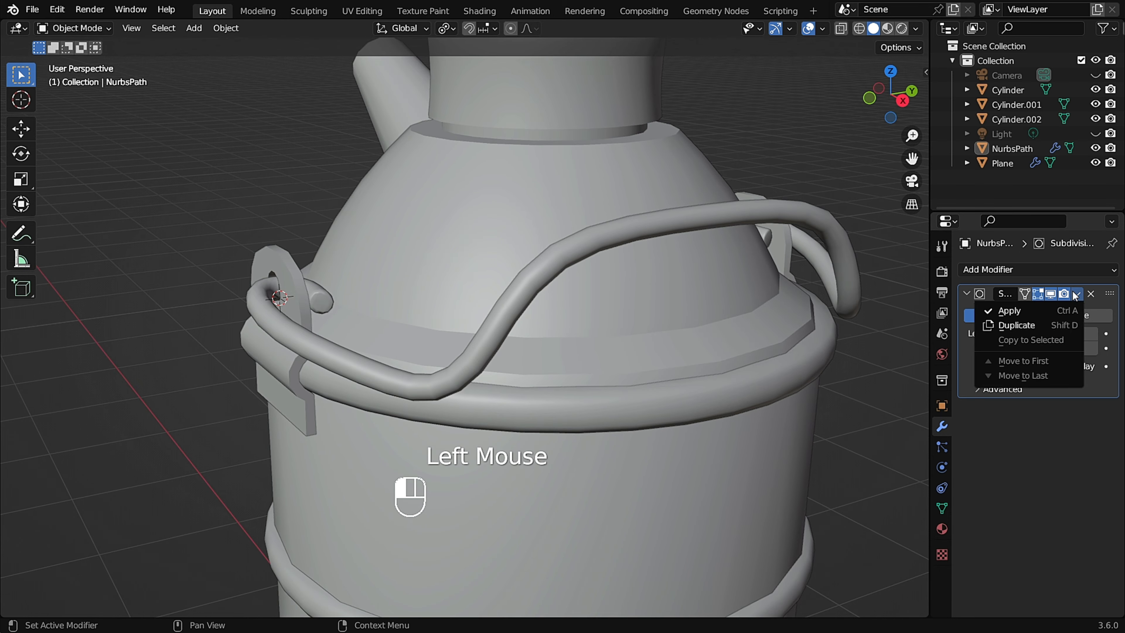
click(1025, 309)
middle_drag(567, 311, 708, 258)
click(555, 247)
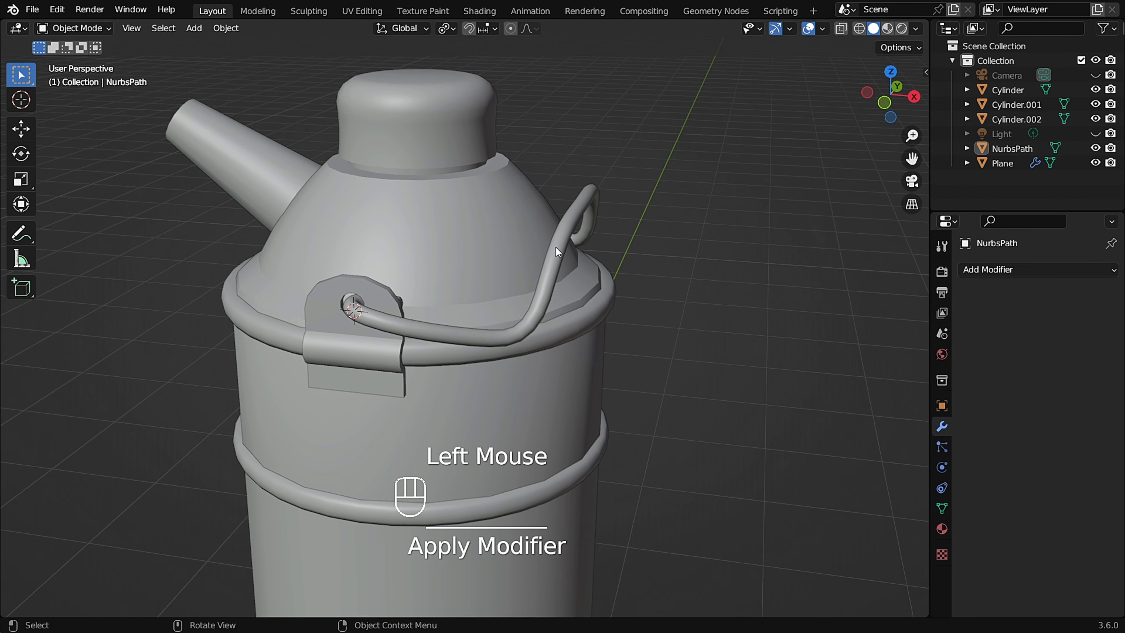
Orbit and zoom around the can to inspect the finished handle.
scroll(593, 320, down, 3)
middle_drag(594, 319, 505, 288)
click(557, 244)
middle_drag(558, 244, 906, 269)
scroll(612, 308, down, 2)
mouse_move(593, 306)
middle_down()
mouse_move(633, 309)
mouse_move(621, 311)
mouse_move(605, 349)
mouse_move(588, 287)
mouse_move(604, 293)
middle_up()
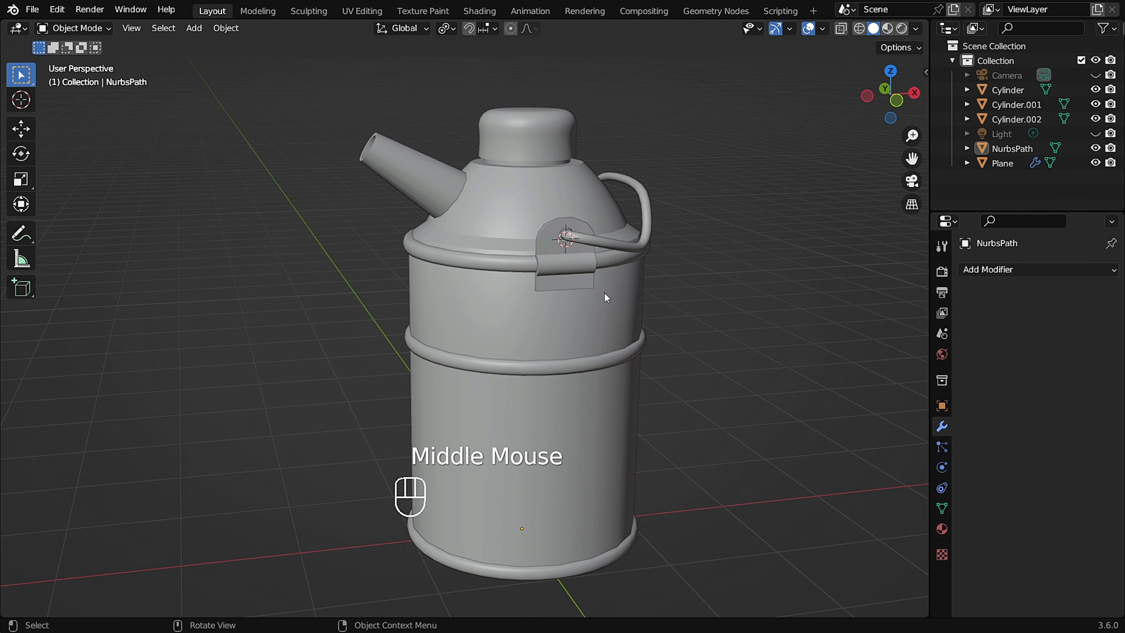
scroll(605, 242, down, 1)
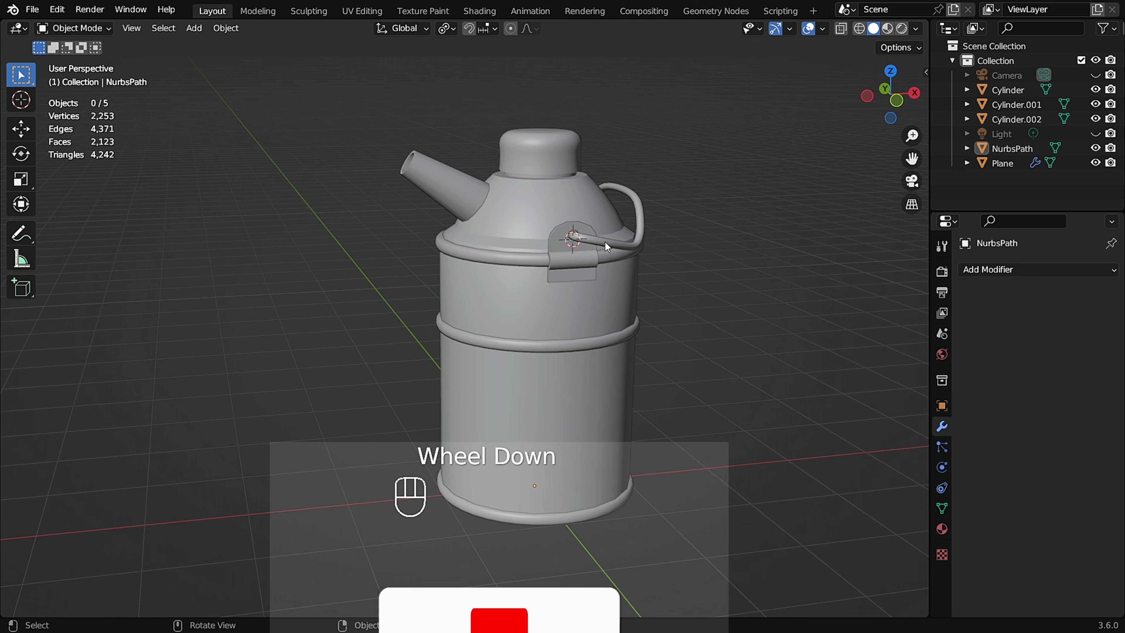
scroll(641, 252, up, 2)
middle_drag(641, 252, 613, 251)
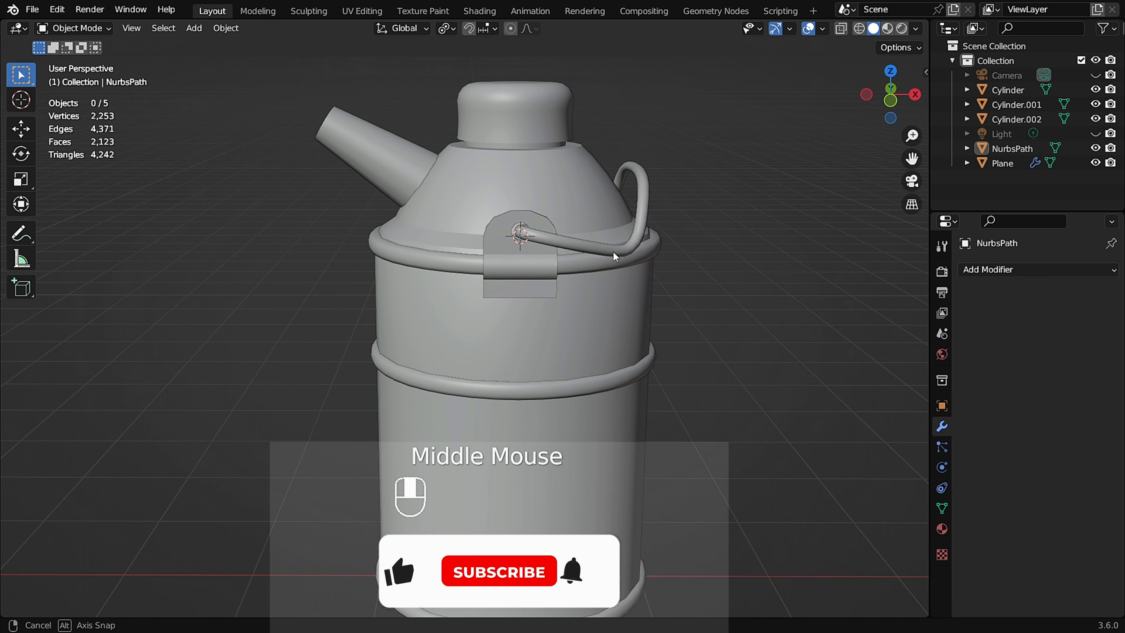
Select the handle in the side view and enter Edit Mode to examine its mesh topology.
key(KP_3)
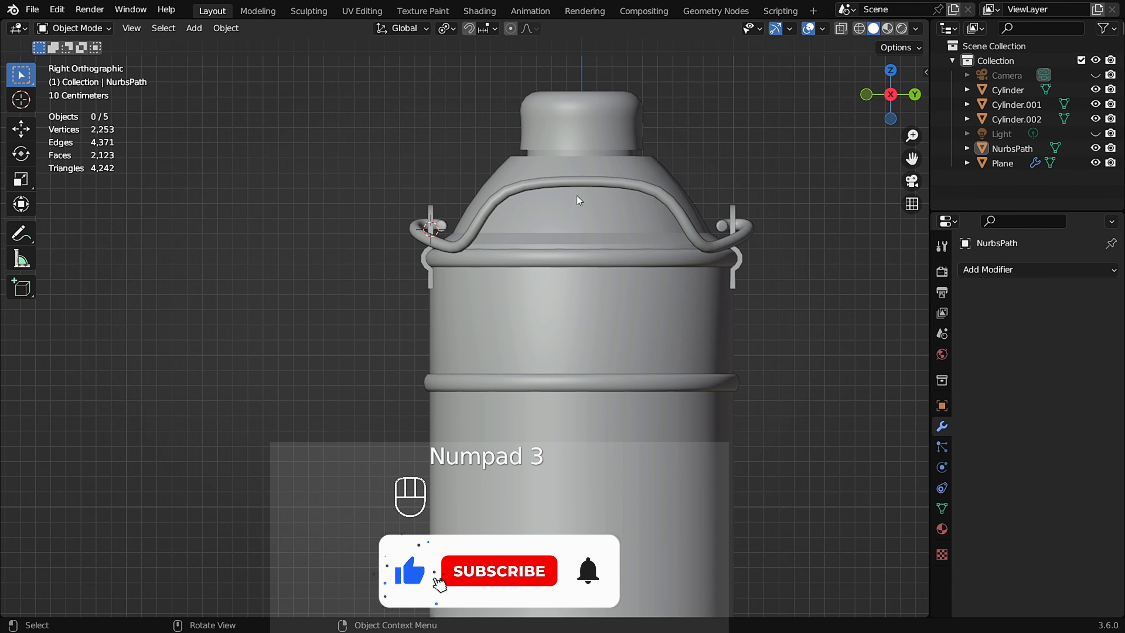
scroll(586, 186, up, 4)
shift+middle_drag(586, 187, 557, 200)
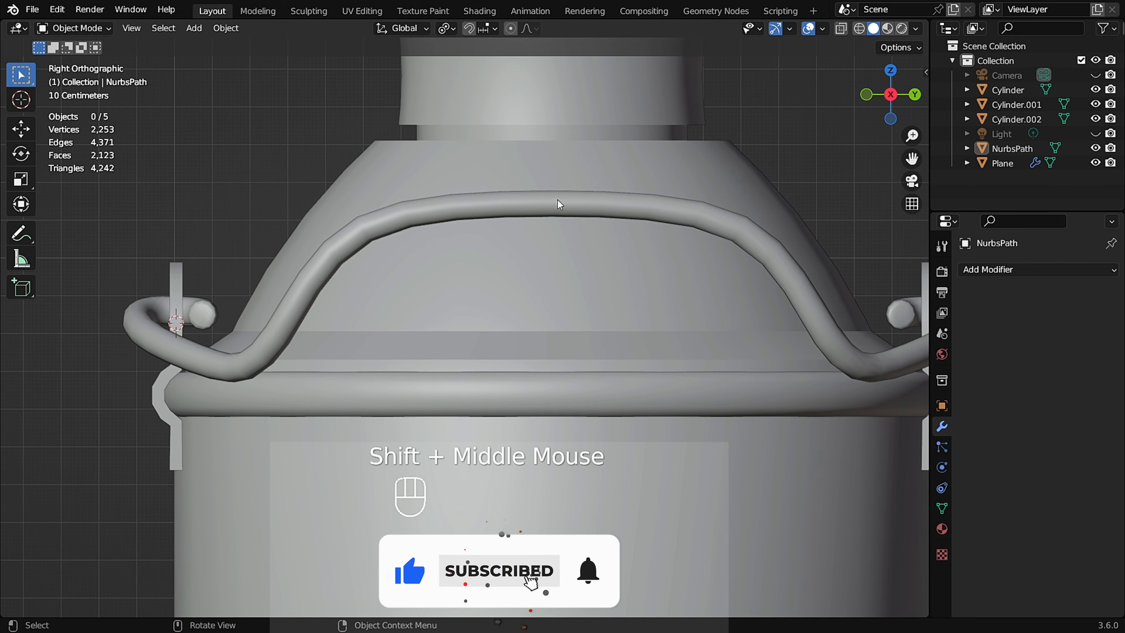
click(557, 199)
scroll(557, 200, up, 2)
key(Tab)
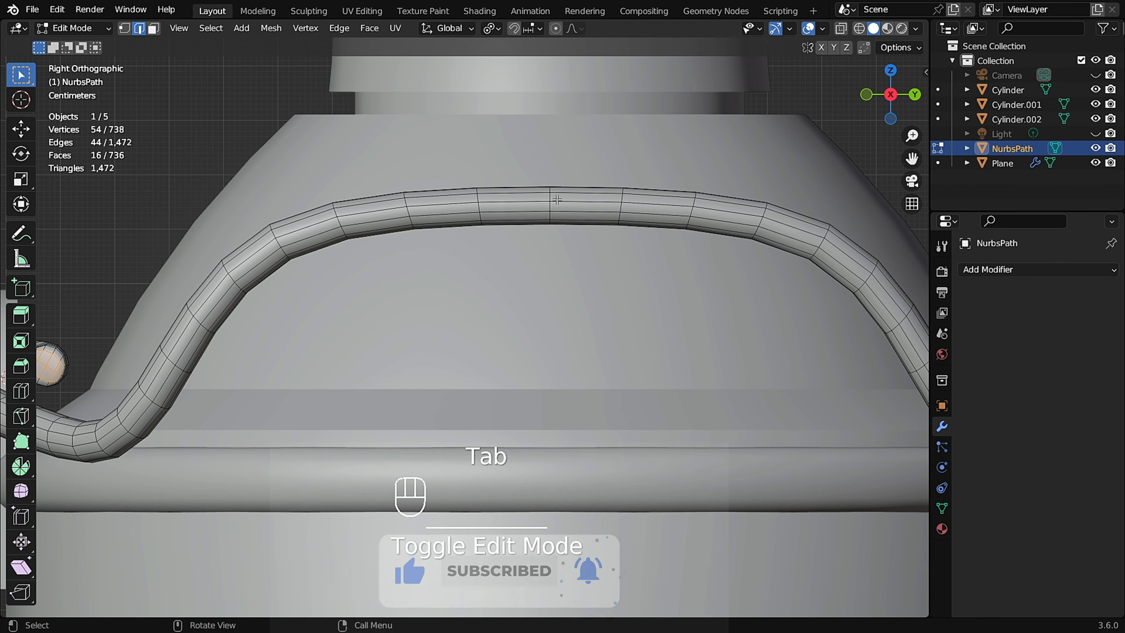
scroll(554, 201, up, 2)
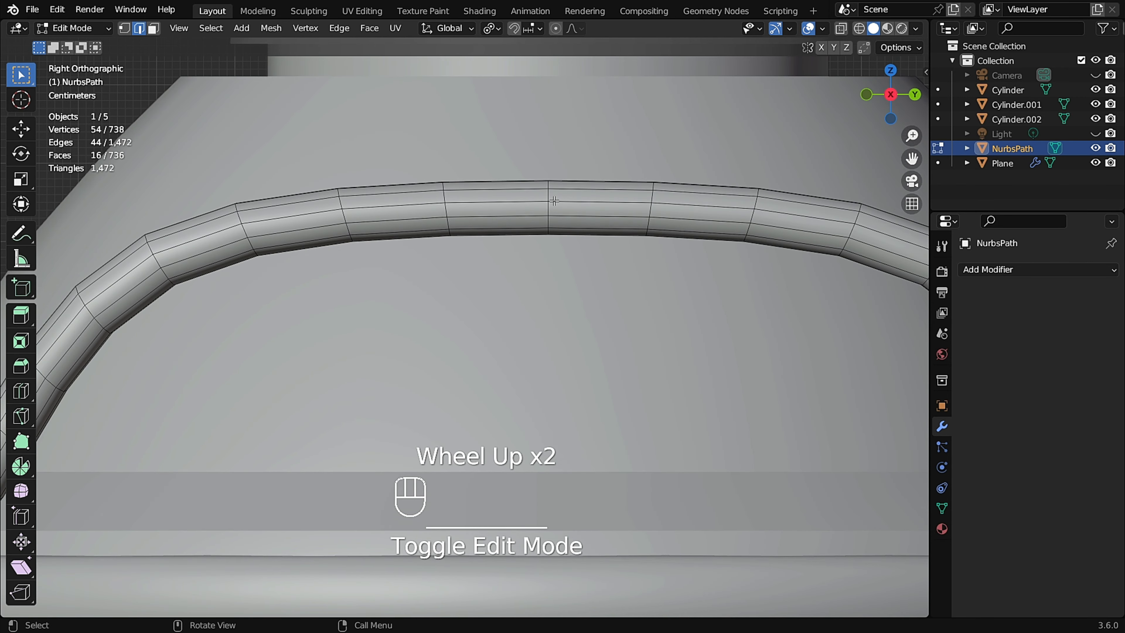
scroll(554, 201, up, 2)
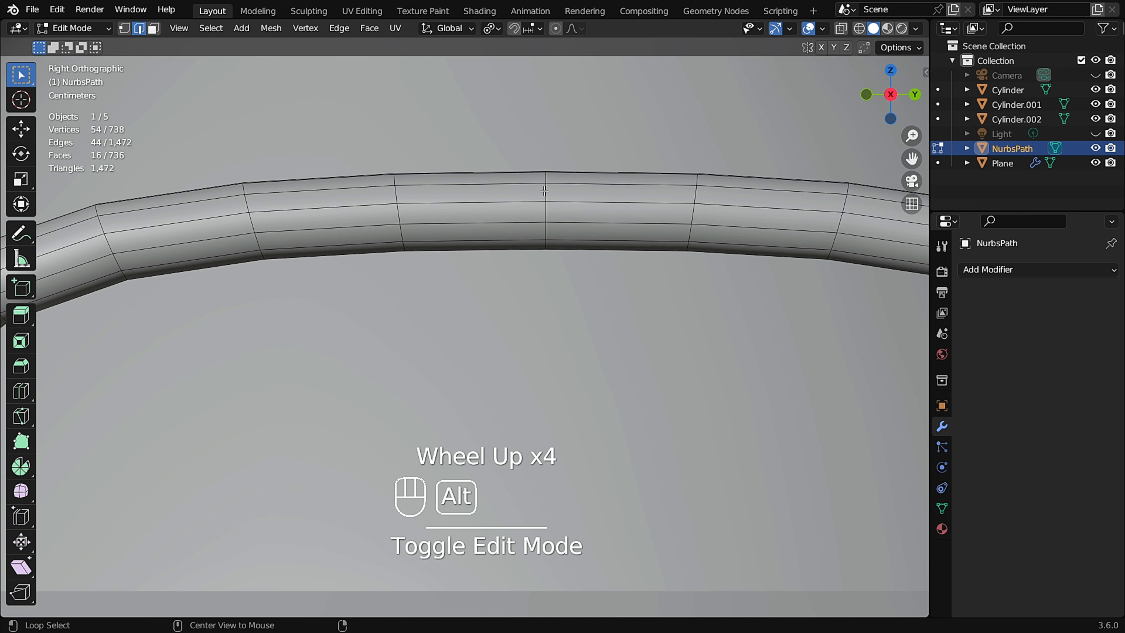
Select the edge loop at the middle of the handle and snap the 3D cursor to the selection.
alt+click(544, 191)
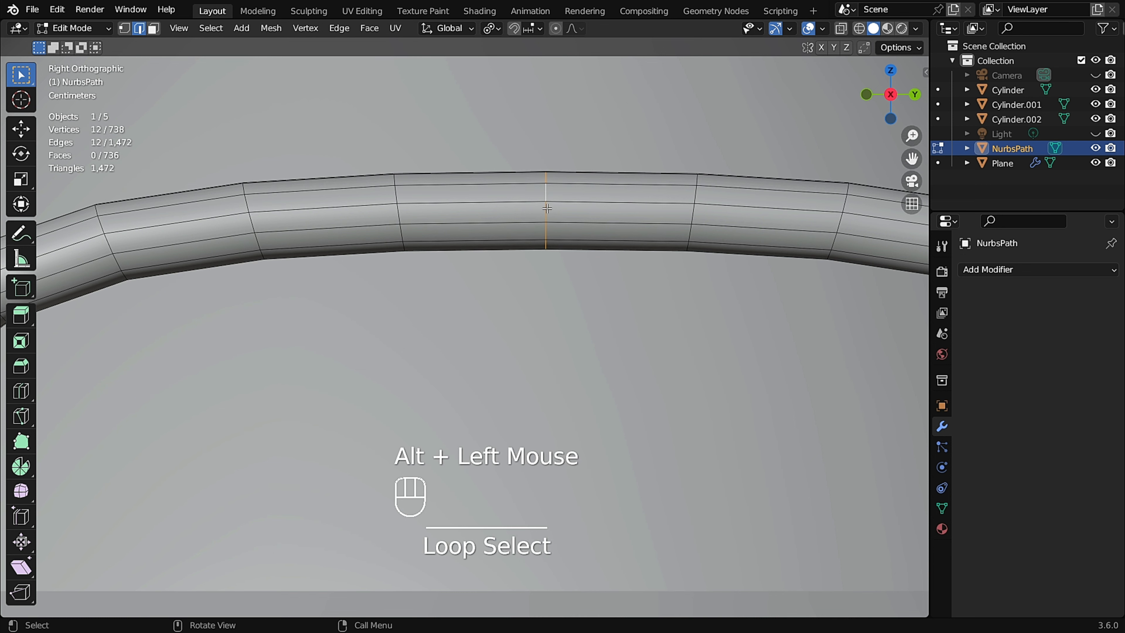
mouse_move(547, 208)
middle_down()
mouse_move(572, 216)
mouse_move(532, 217)
middle_up()
scroll(527, 216, down, 4)
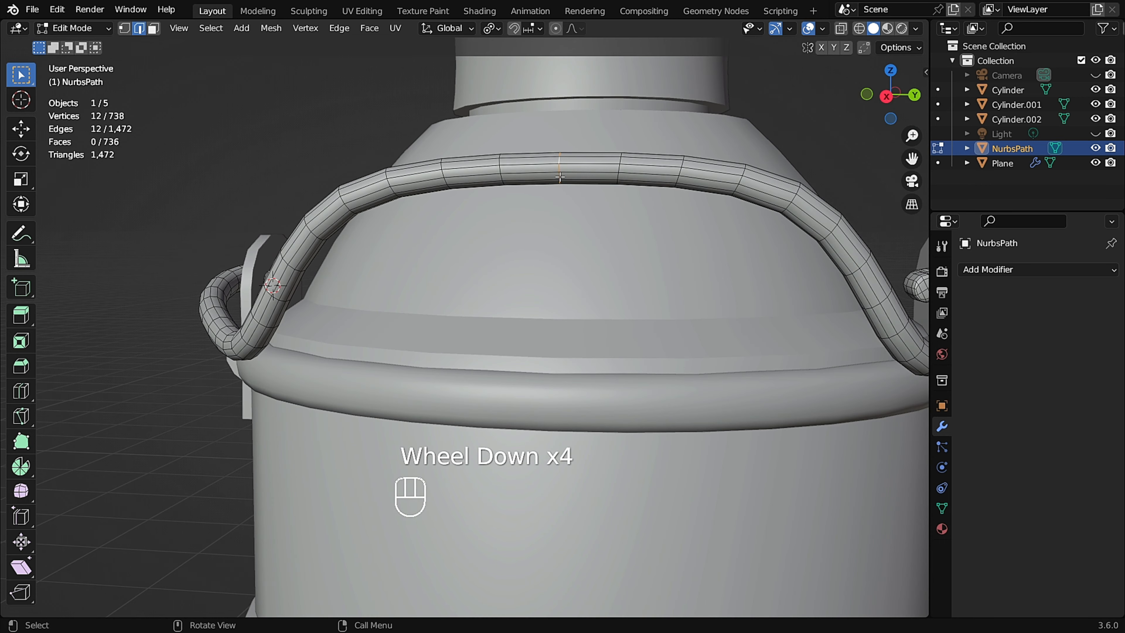
middle_drag(560, 177, 562, 167)
scroll(562, 167, up, 2)
key(shift+s)
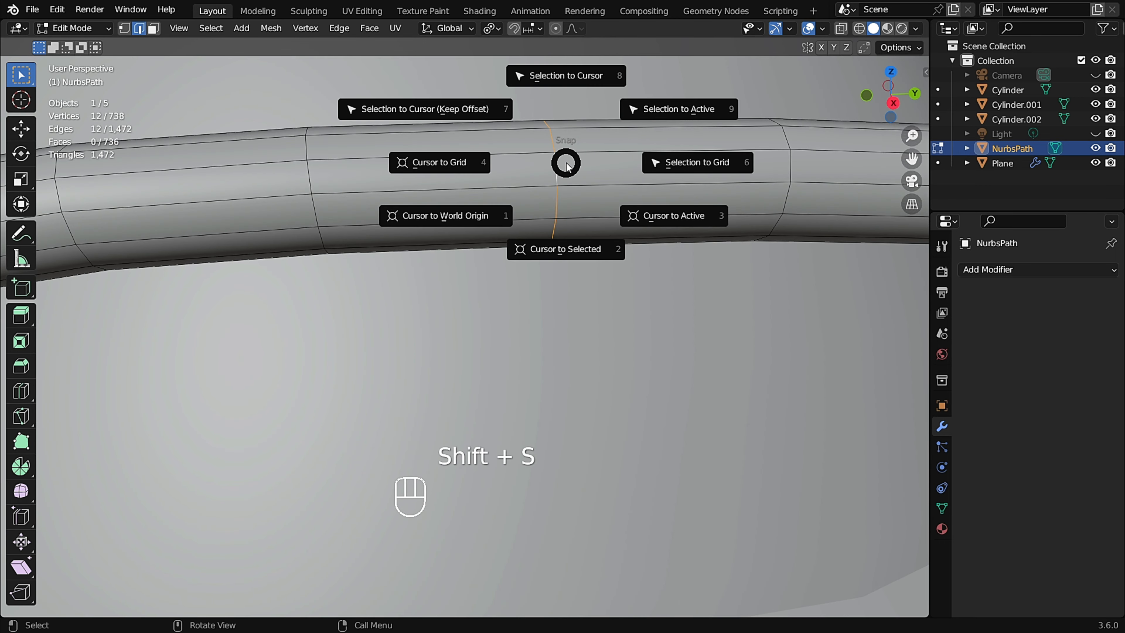
click(585, 250)
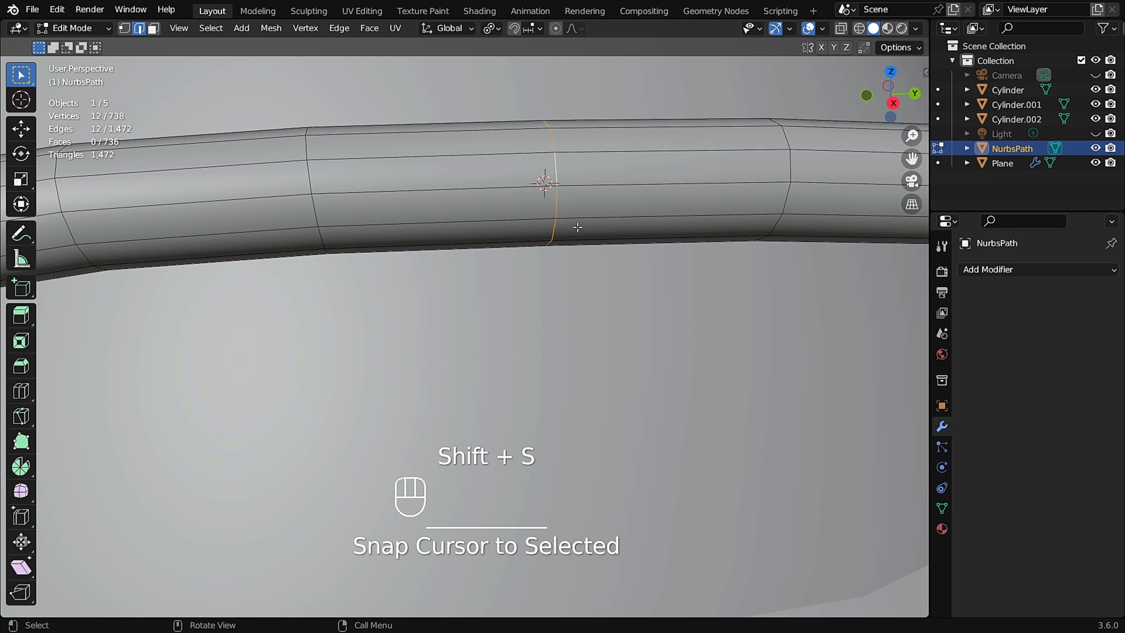
Return to Object Mode and add a cylinder at the cursor with 18 vertices.
middle_drag(586, 249, 518, 217)
key(Tab)
scroll(532, 186, up, 2)
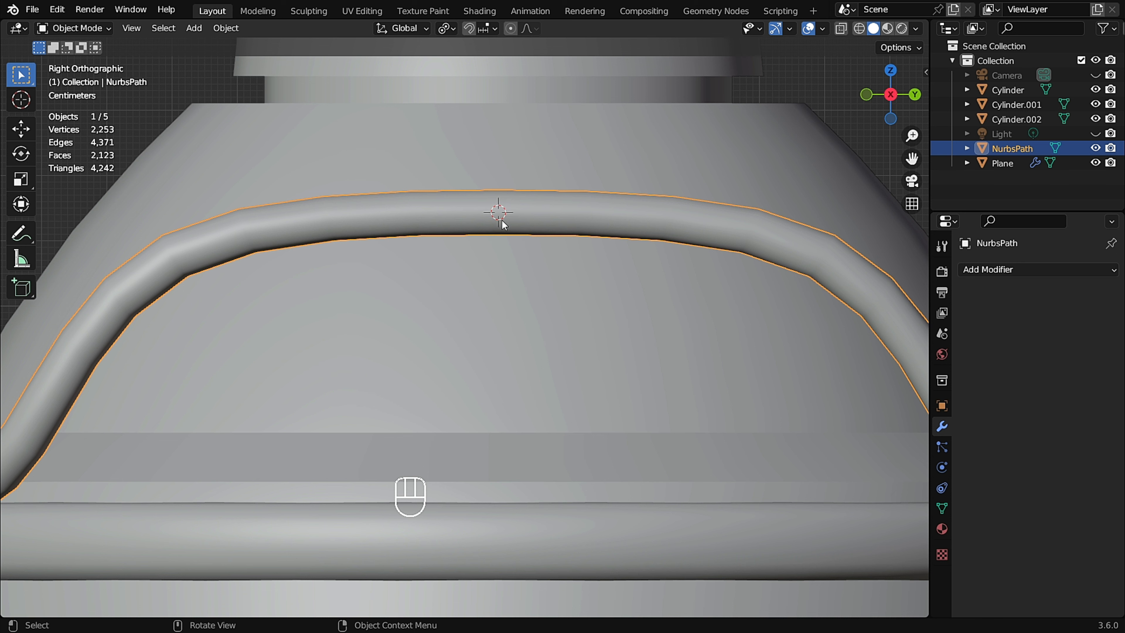
key(shift+a)
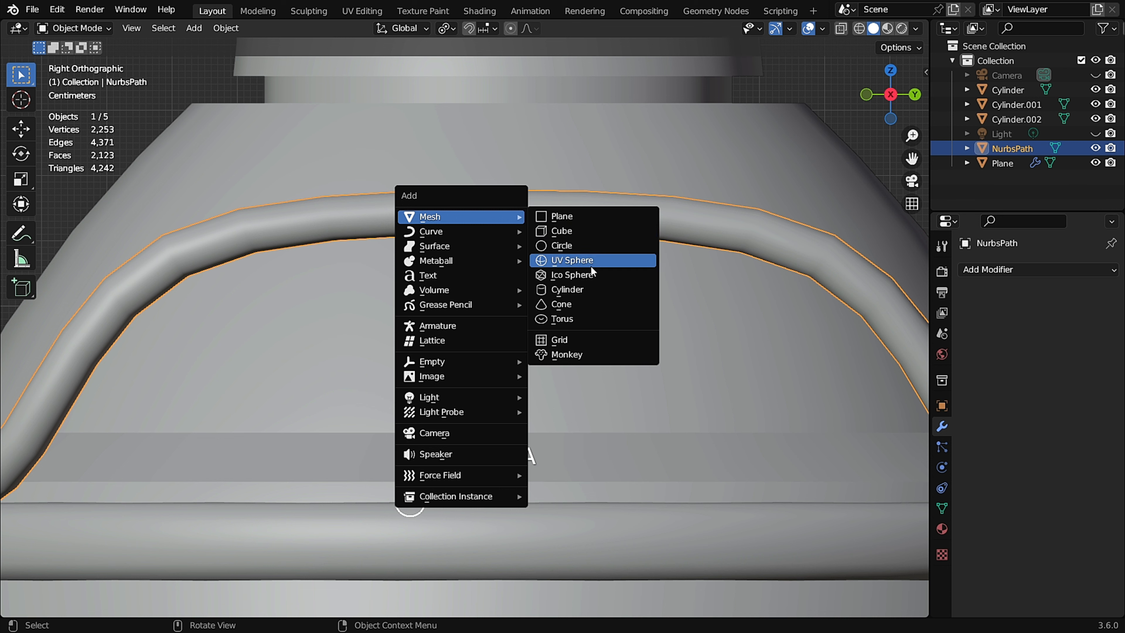
click(596, 290)
scroll(595, 290, down, 4)
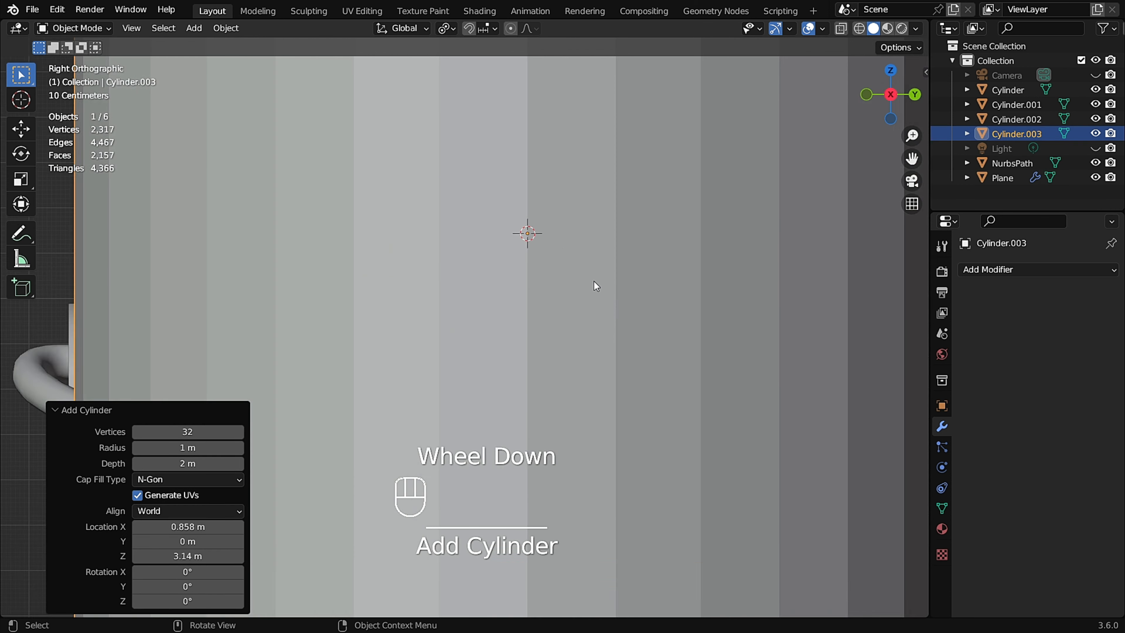
click(192, 430)
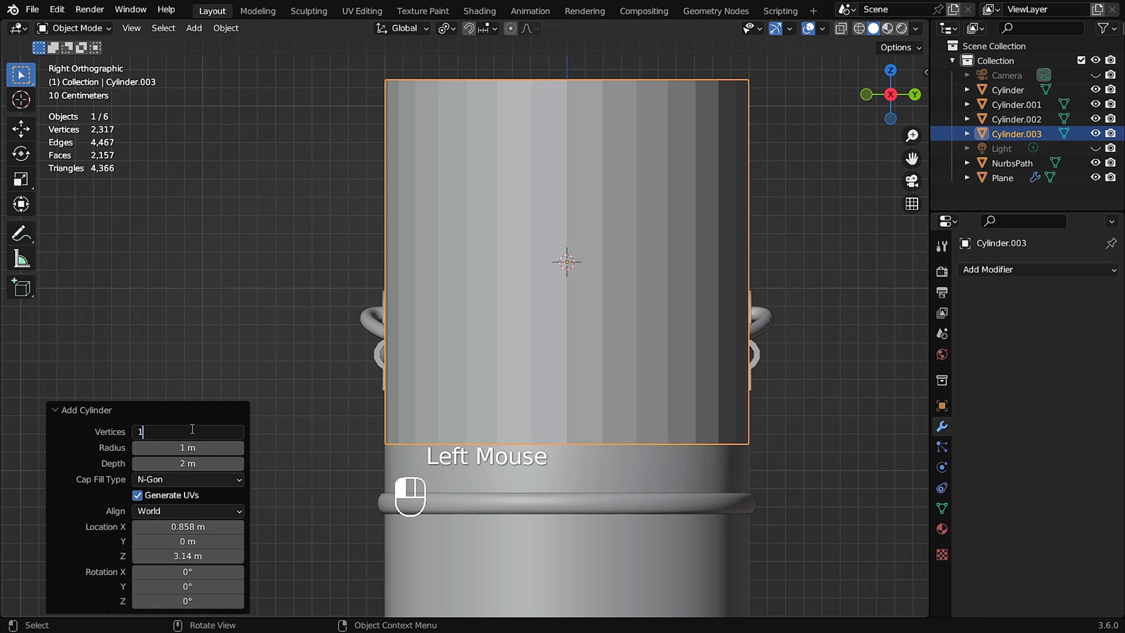
key(Return)
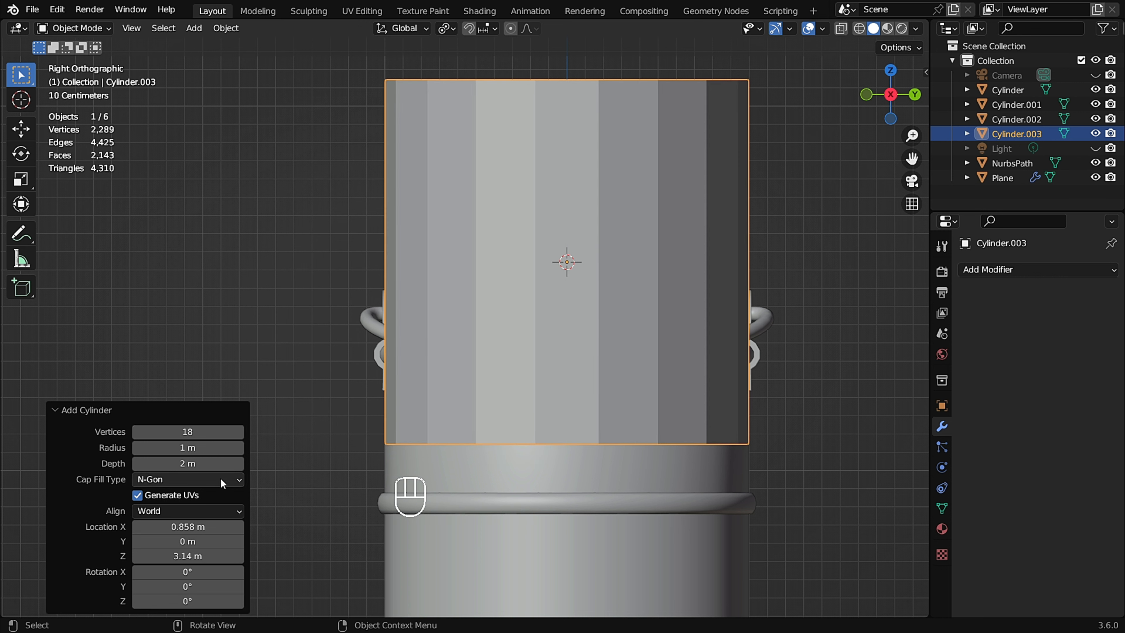
Set the new cylinder's radius to 0.15 m, depth to 0.66 m and X rotation to 90°.
mouse_move(188, 447)
mouse_down()
mouse_move(193, 463)
mouse_move(683, 312)
mouse_move(194, 464)
mouse_up()
scroll(193, 462, up, 1)
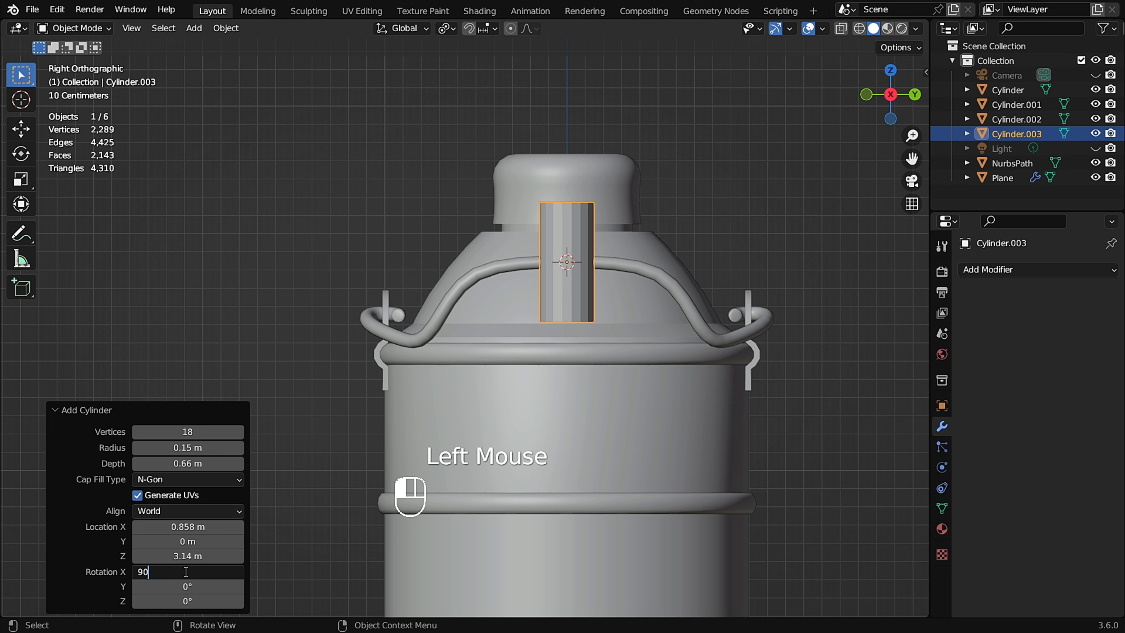
key(Return)
Enter Edit Mode on the cylinder and add one centered loop cut across its middle.
scroll(526, 248, up, 3)
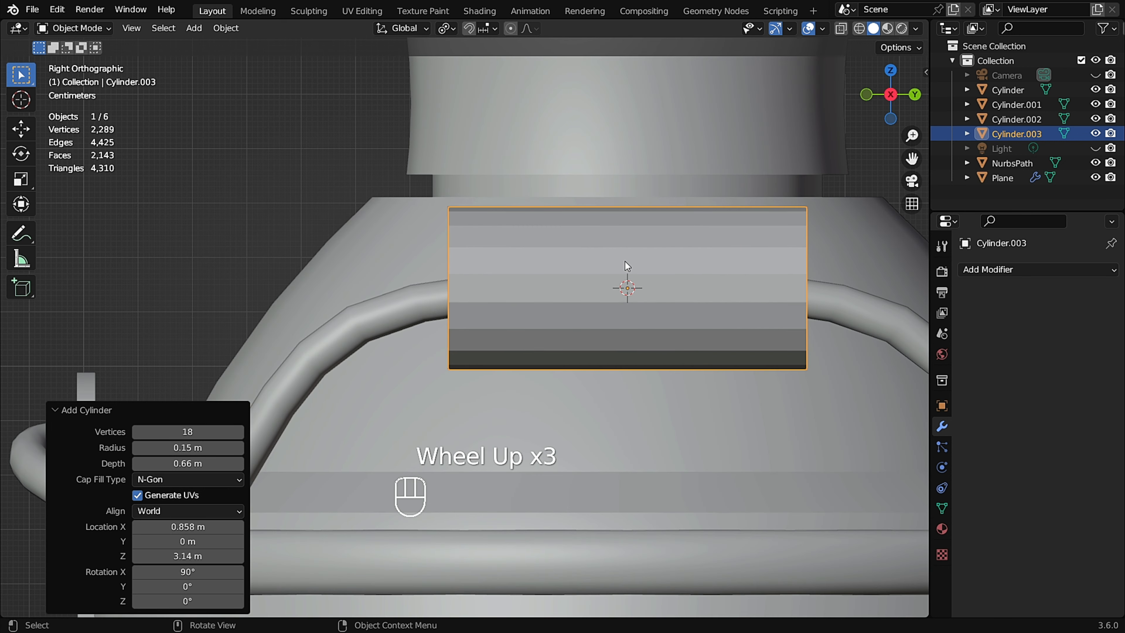
shift+middle_drag(624, 261, 573, 254)
click(603, 264)
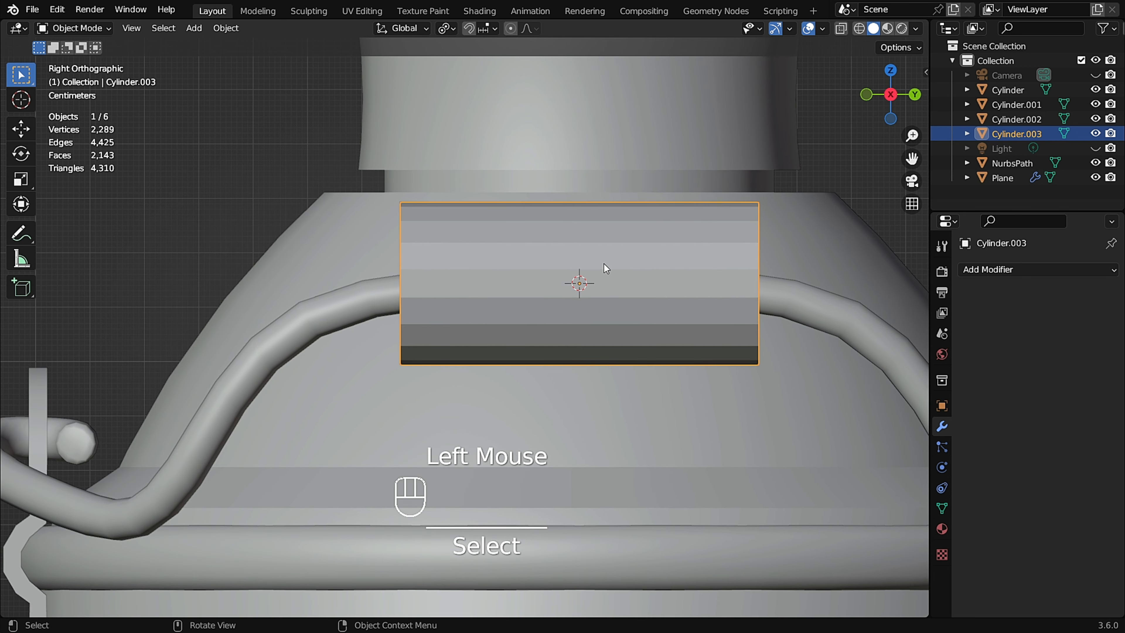
key(Tab)
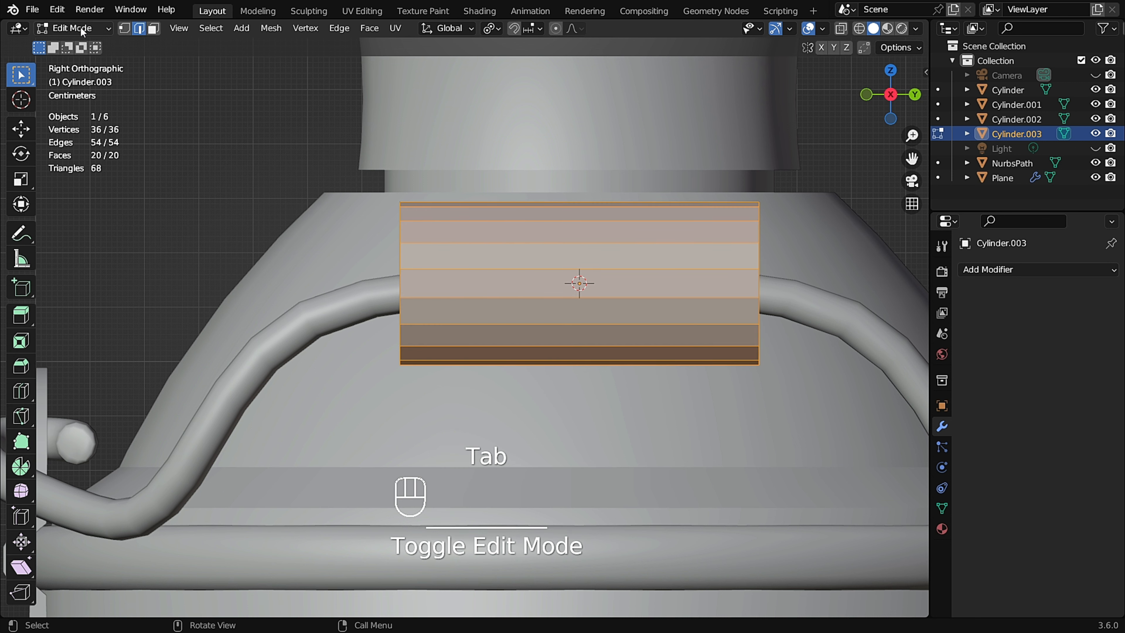
key(ctrl+r)
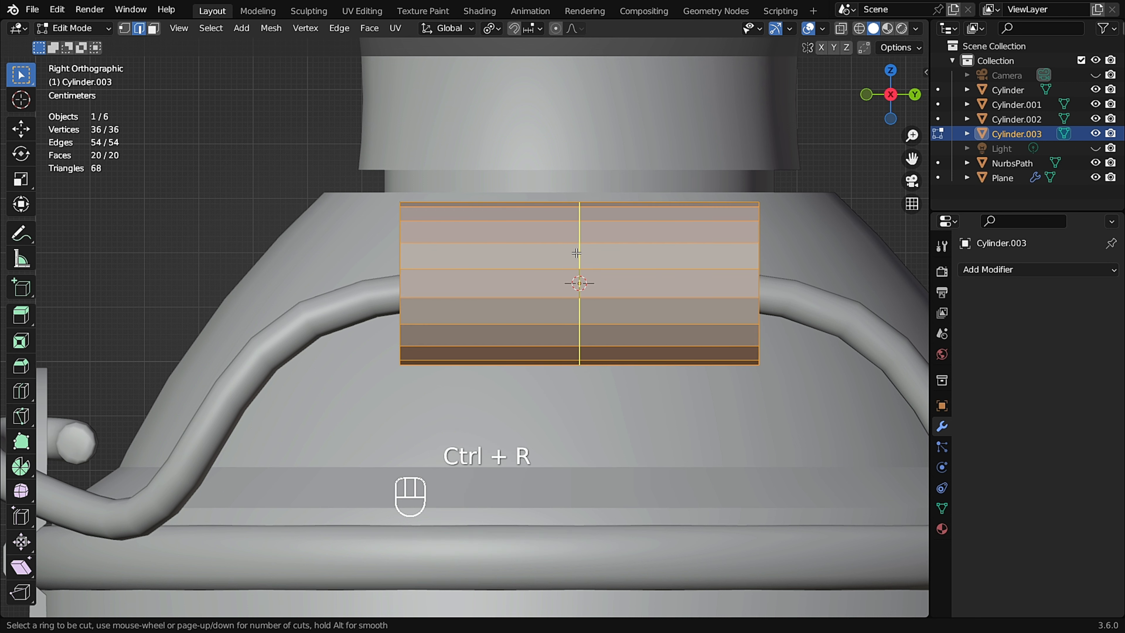
click(577, 252)
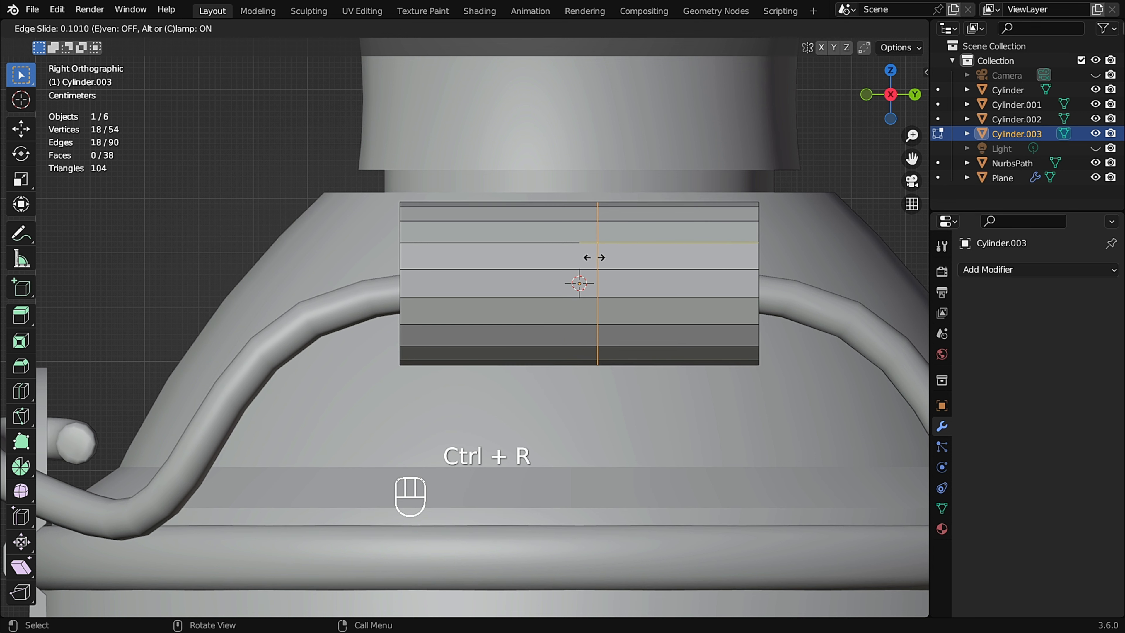
right_click(588, 242)
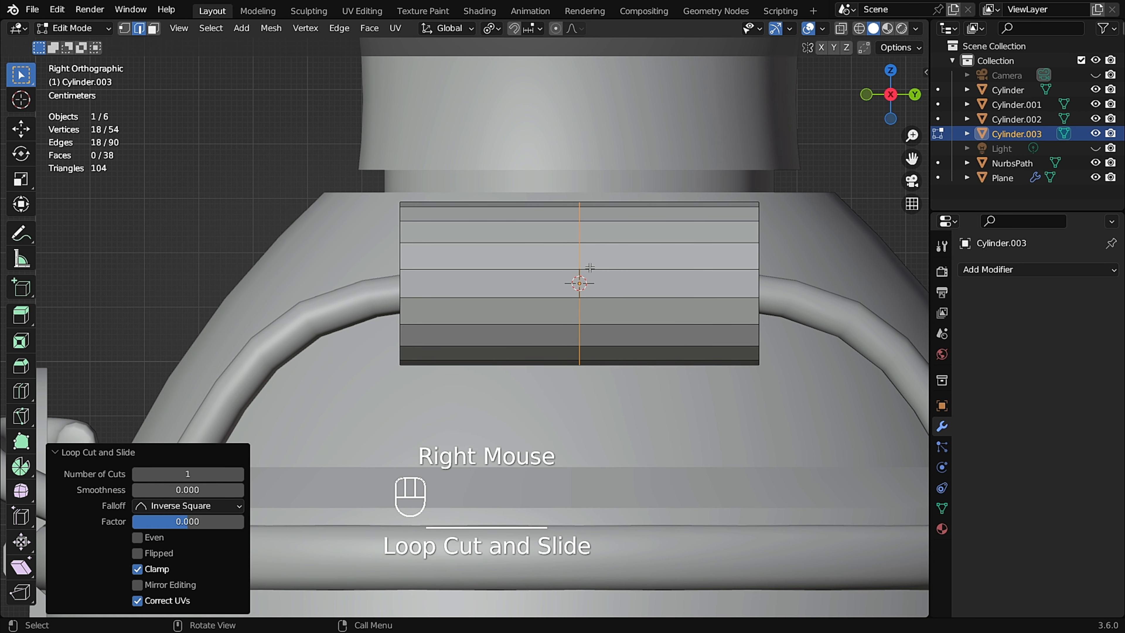
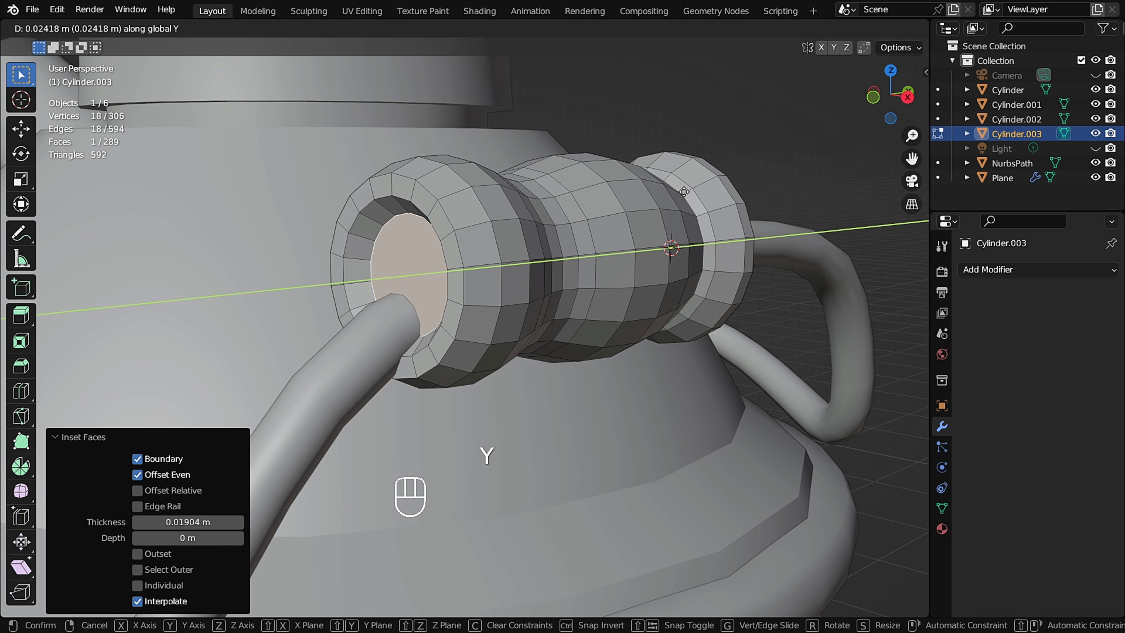
Finish moving the sleeve's end face about 0.024 m along Y, then extrude it inward about 0.145 m.
click(684, 191)
scroll(432, 231, up, 2)
middle_drag(432, 231, 436, 233)
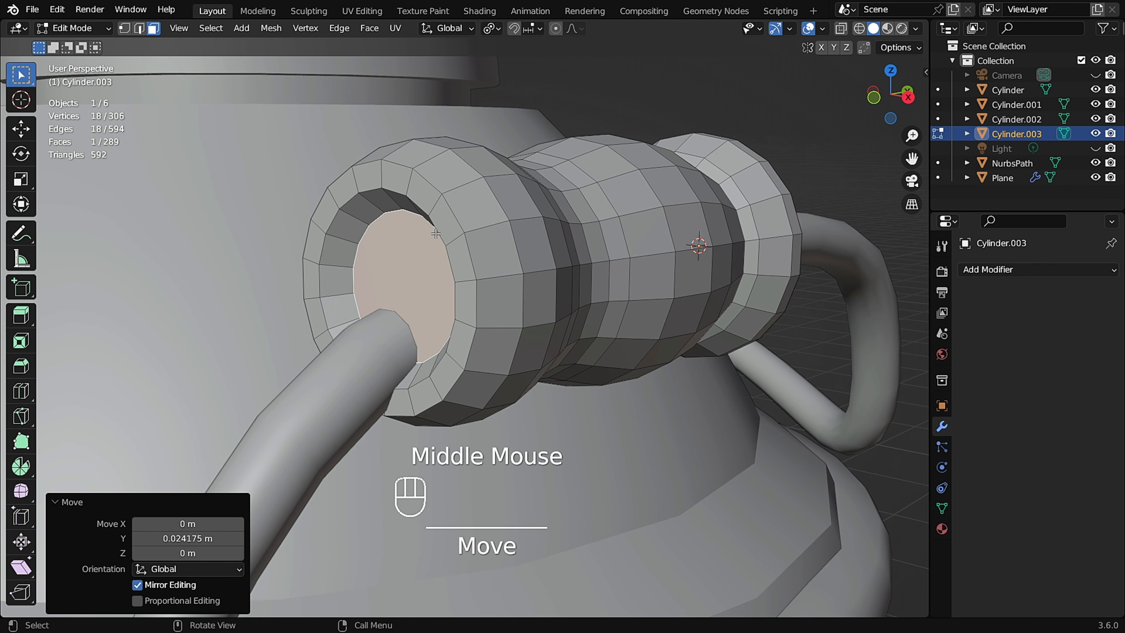
key(e)
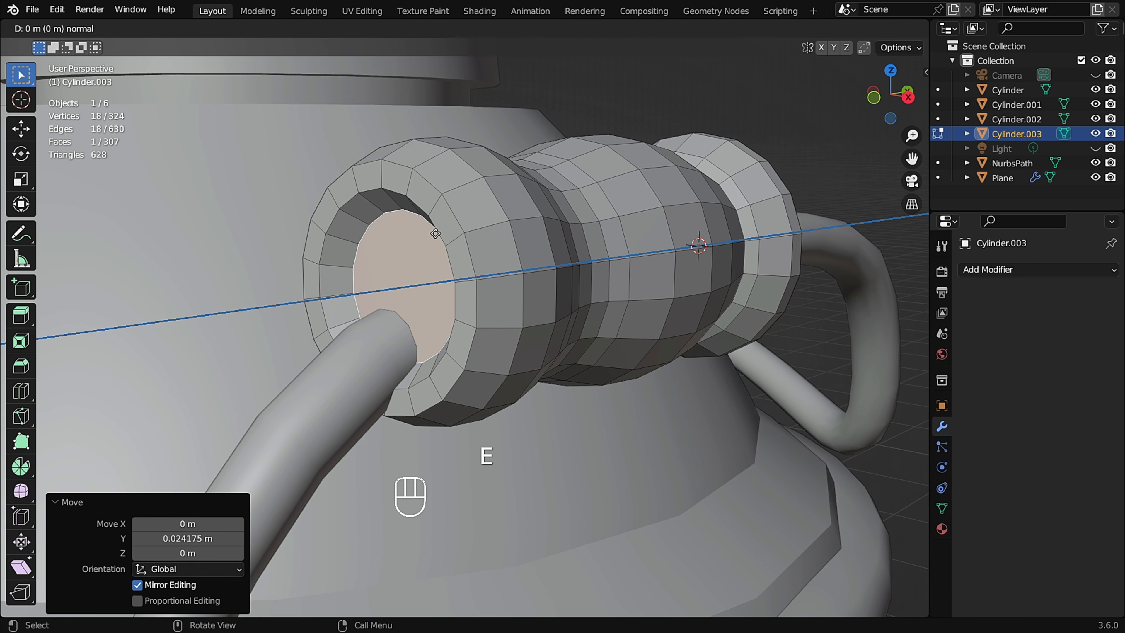
click(545, 220)
middle_drag(457, 223, 540, 254)
scroll(569, 230, up, 1)
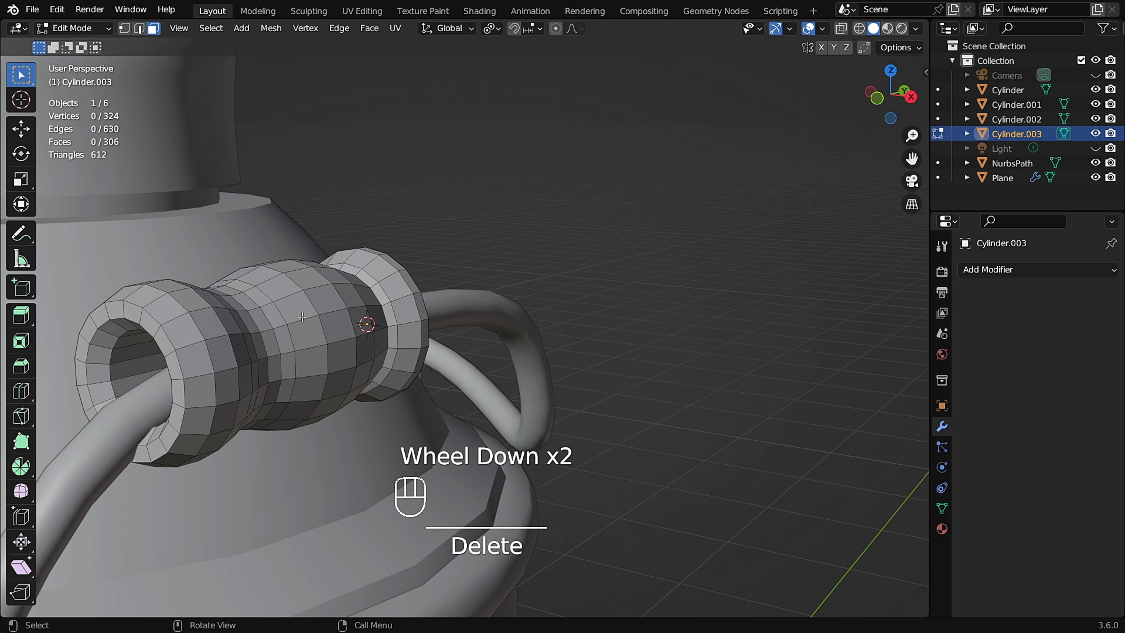
Return to Object Mode and apply Shade Auto Smooth to the sleeve with a 30° angle.
click(302, 316)
key(Tab)
scroll(306, 312, down, 2)
middle_drag(306, 312, 421, 246)
scroll(269, 331, up, 2)
right_click(420, 242)
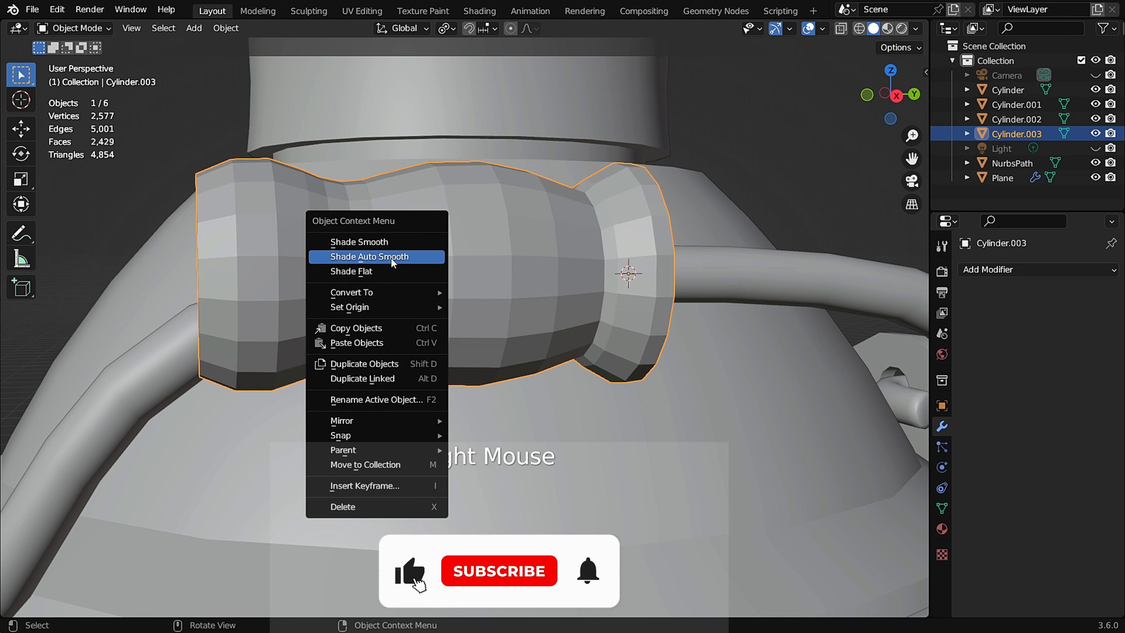
click(424, 256)
middle_drag(424, 262, 457, 265)
scroll(543, 249, up, 2)
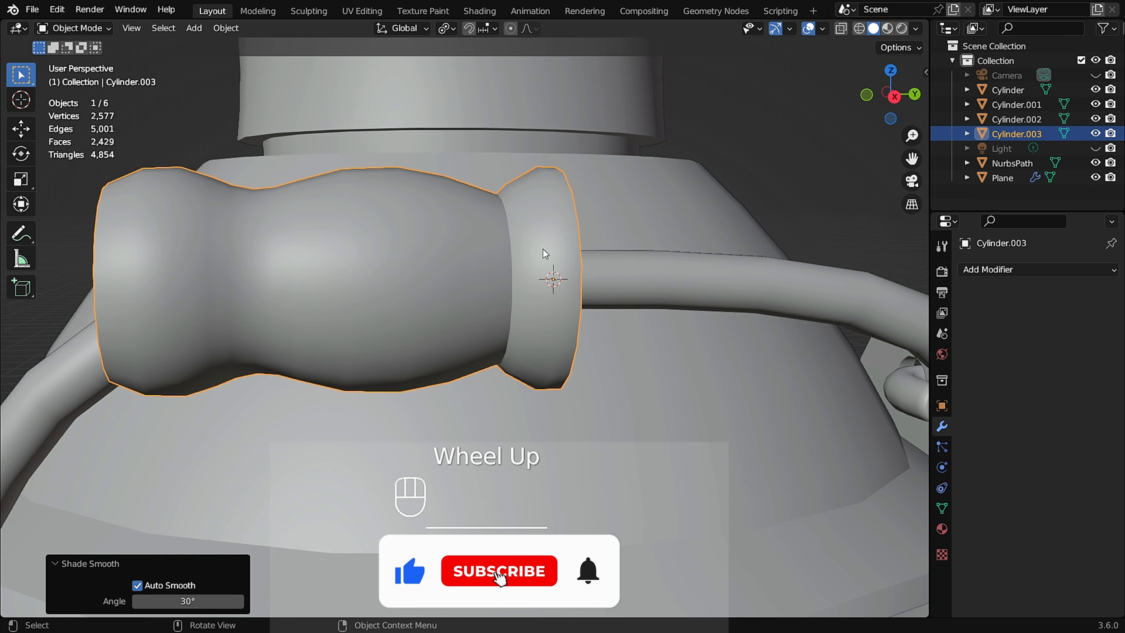
In edge mode, select the edge loop near the sleeve's end collar and edge-slide it to factor 0.517.
key(Tab)
middle_drag(518, 246, 499, 237)
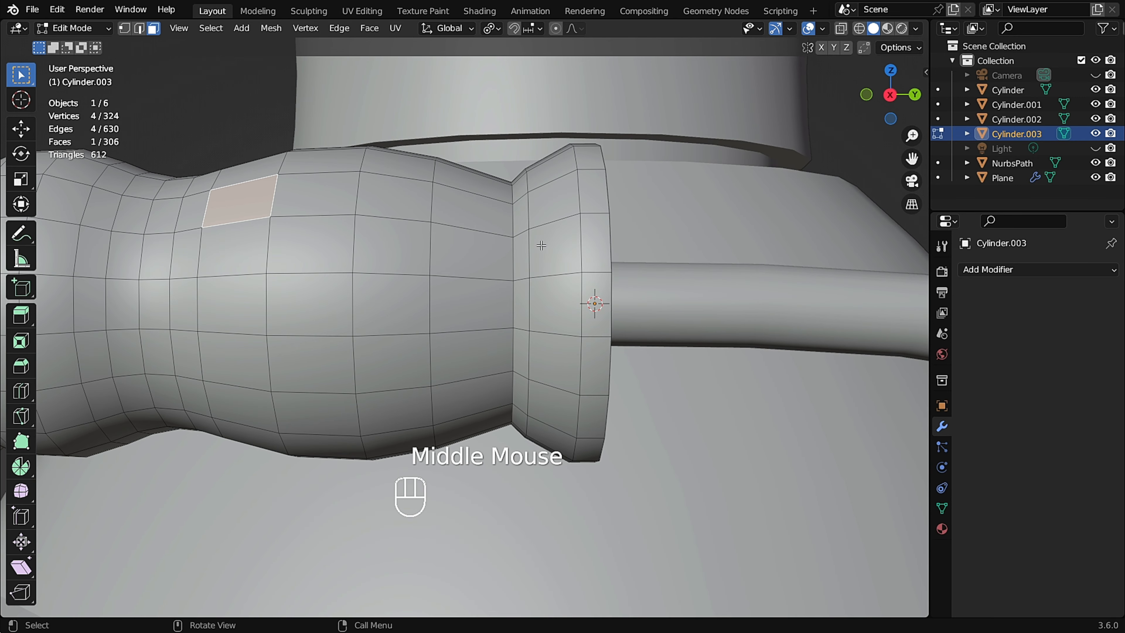
key(2)
alt+click(529, 252)
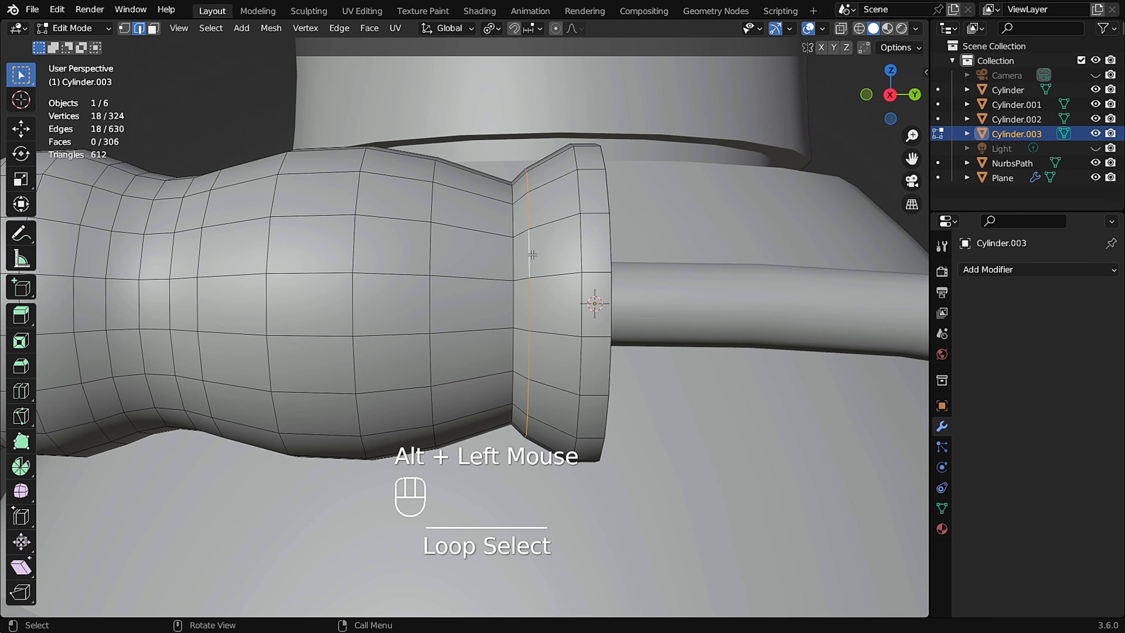
middle_drag(545, 255, 555, 252)
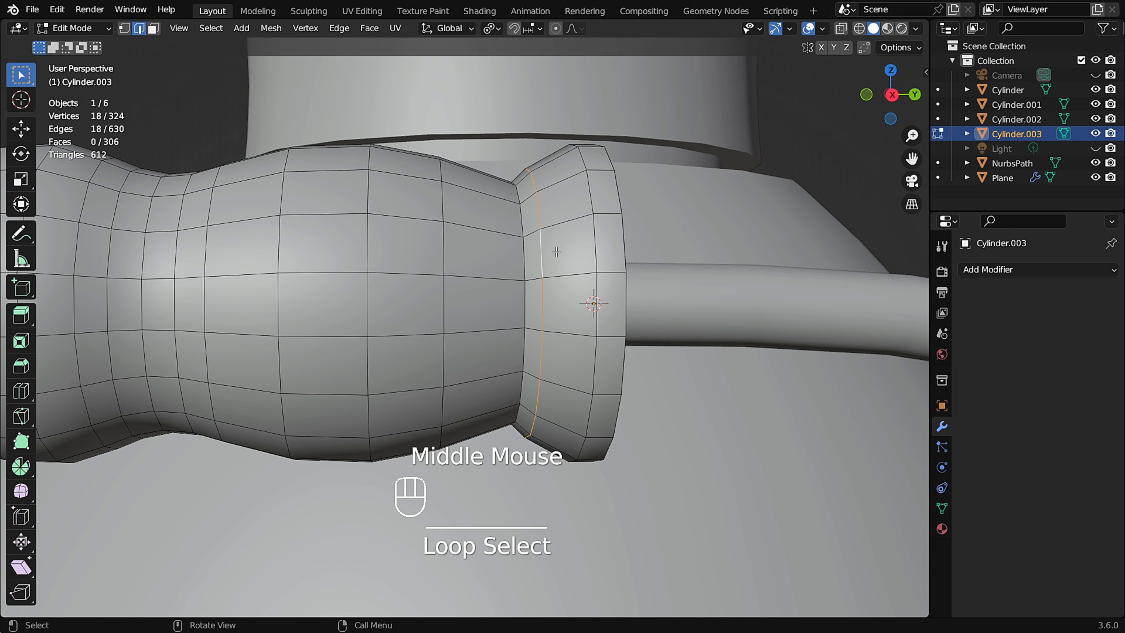
key(g)
key(g)
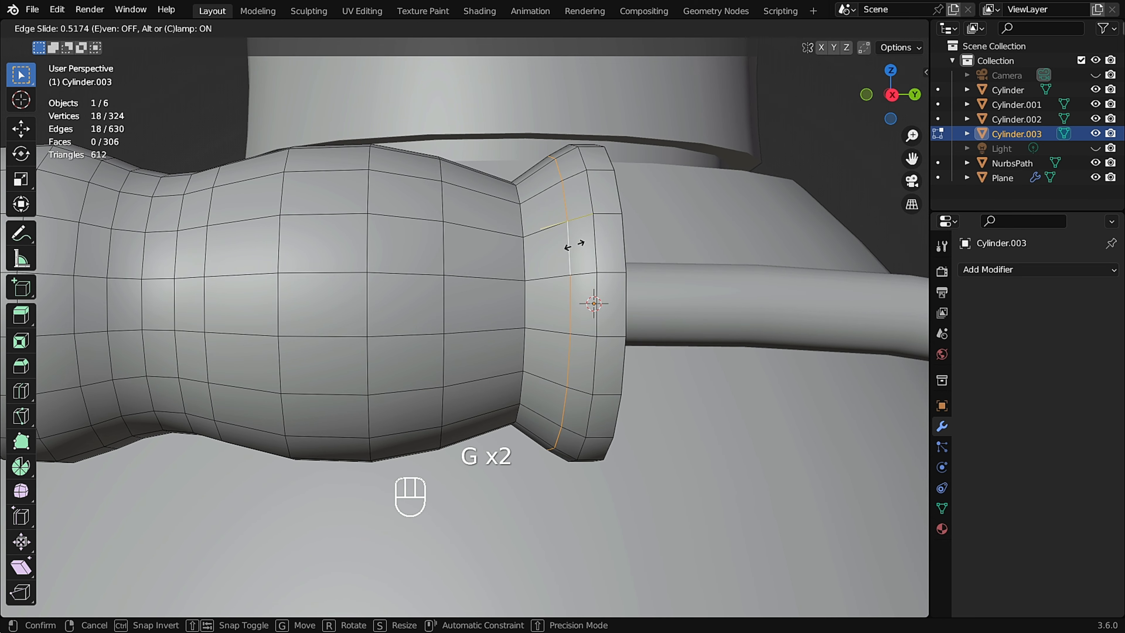
click(573, 245)
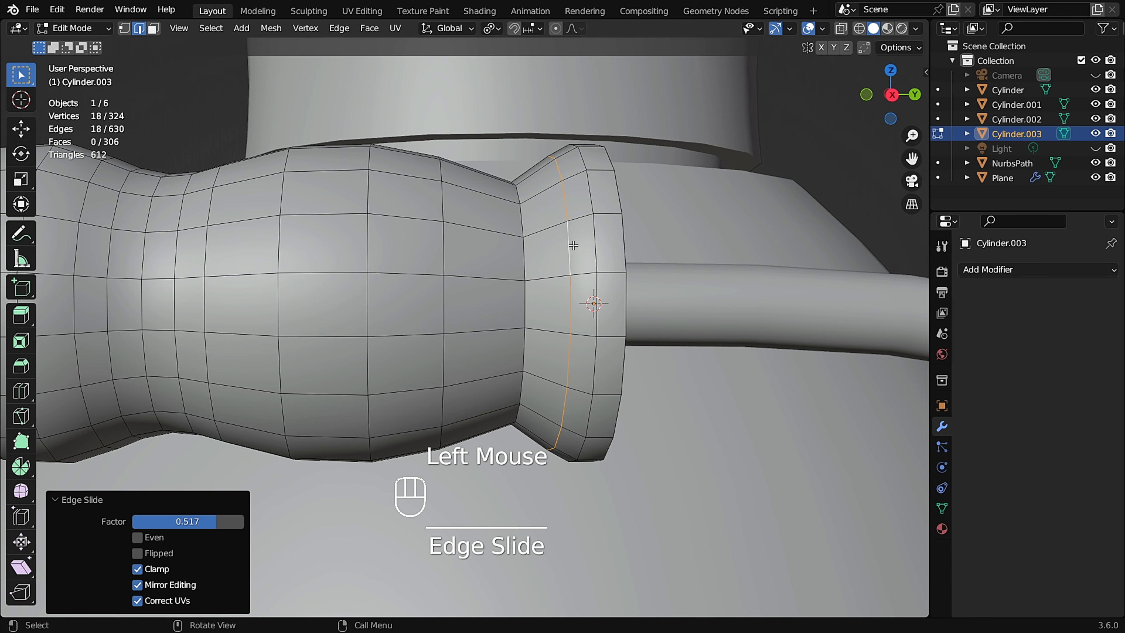
Bevel the edge loop beside the collar with 2 segments, about 0.035 m wide.
alt+click(523, 257)
key(ctrl+b)
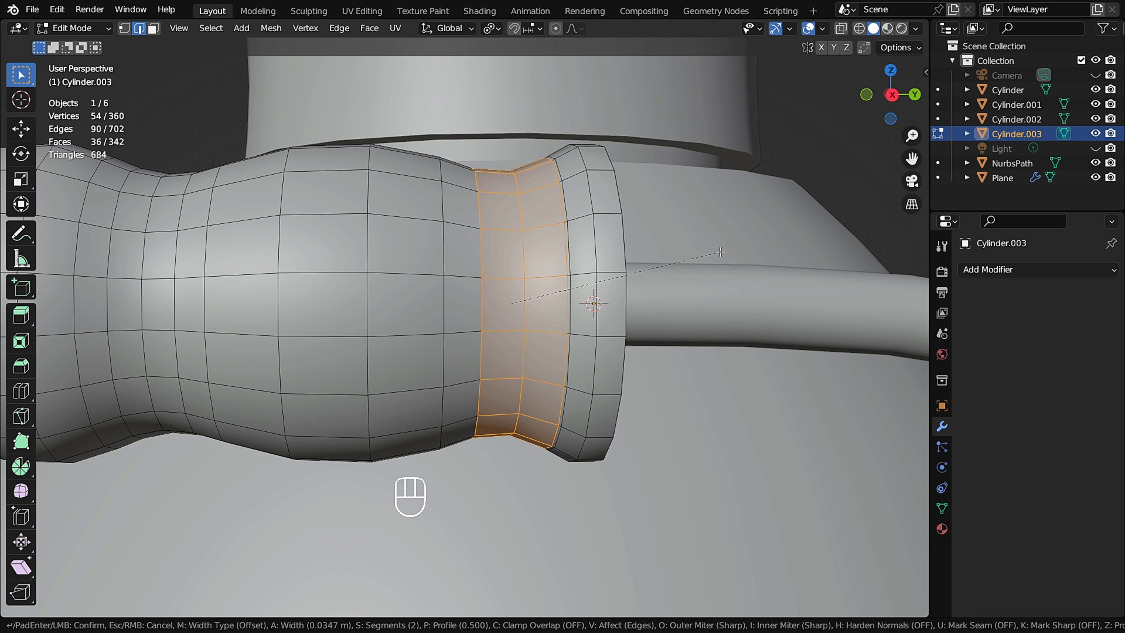
click(721, 252)
Select the edge loop at the collar's inner edge and dissolve it.
alt+click(567, 210)
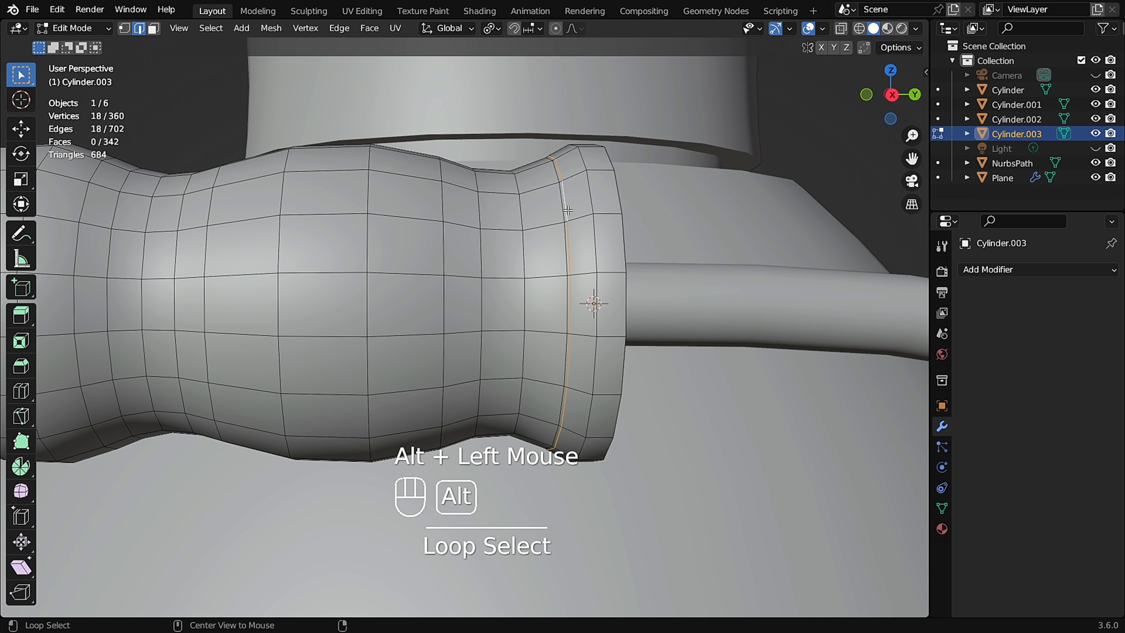
key(ctrl+x)
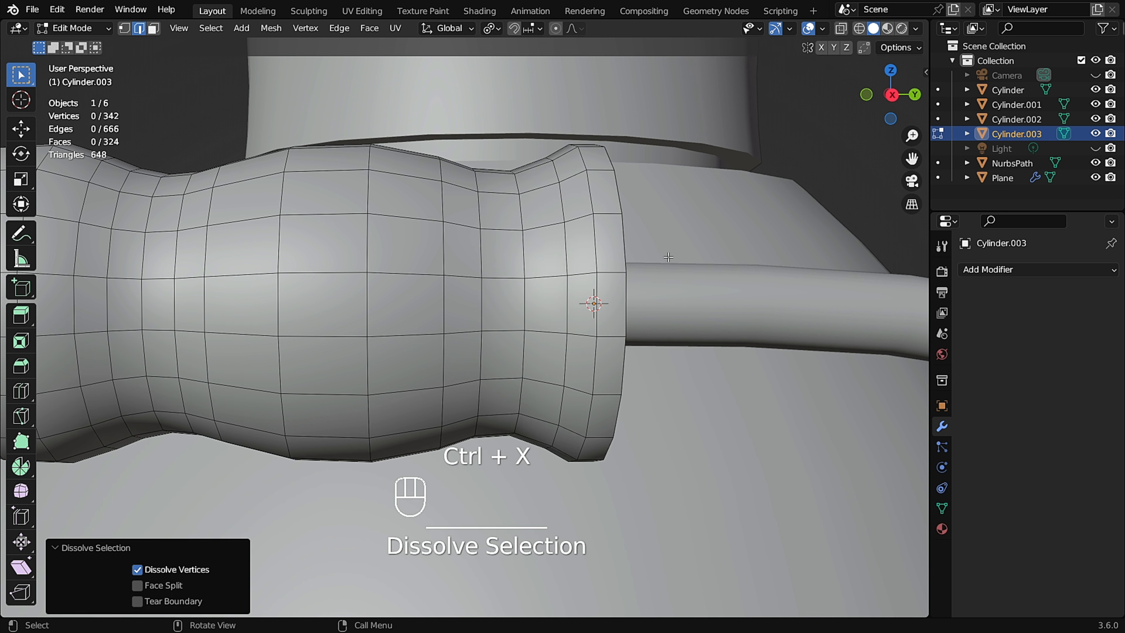
scroll(668, 257, down, 2)
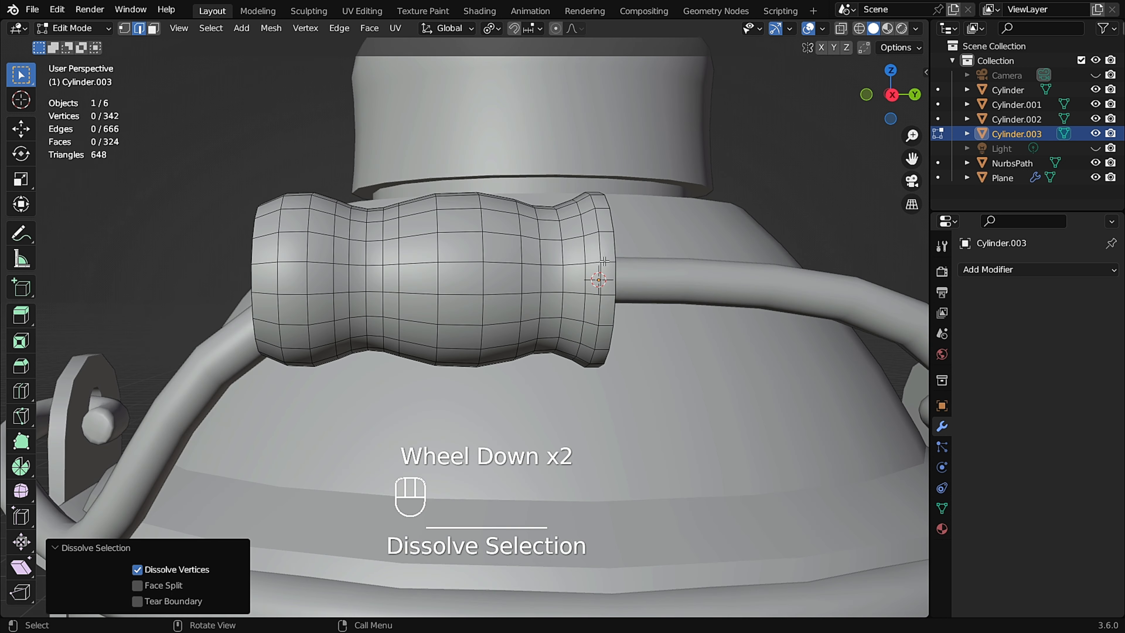
In Object Mode, add a Mirror modifier to the sleeve mirroring along Z only, with Clipping enabled.
key(Tab)
middle_drag(600, 266, 619, 278)
click(990, 267)
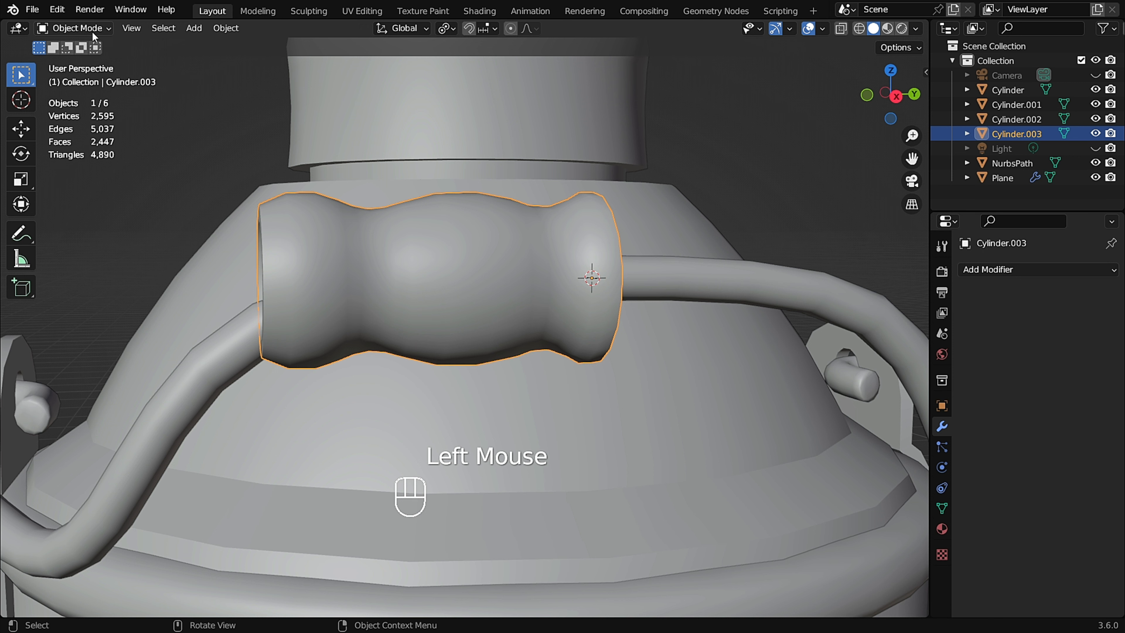
click(984, 267)
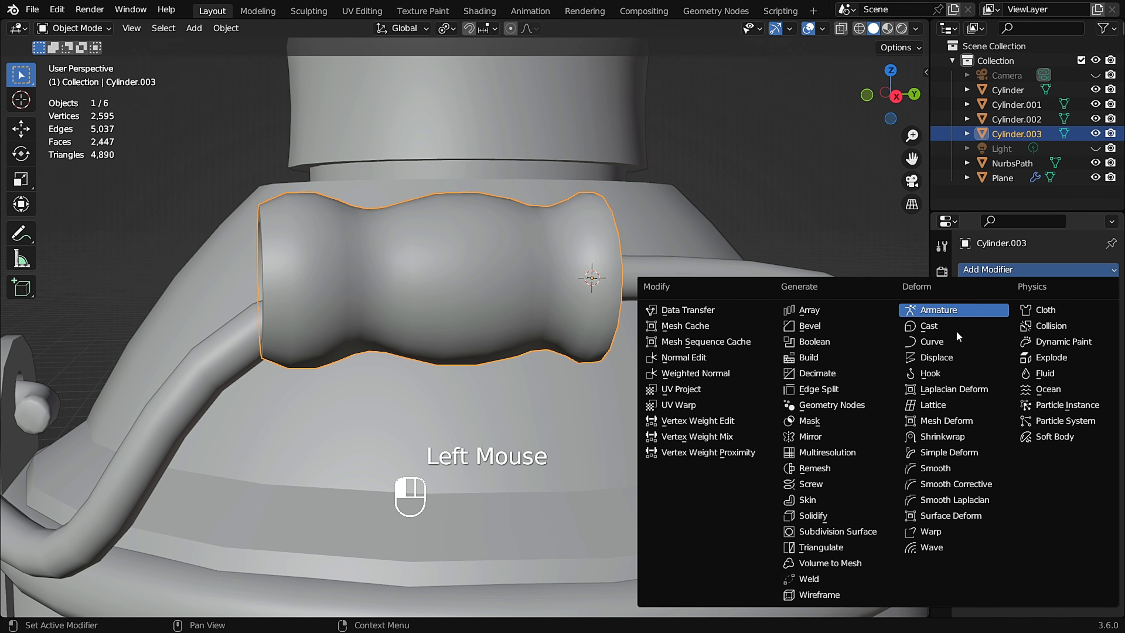
click(840, 445)
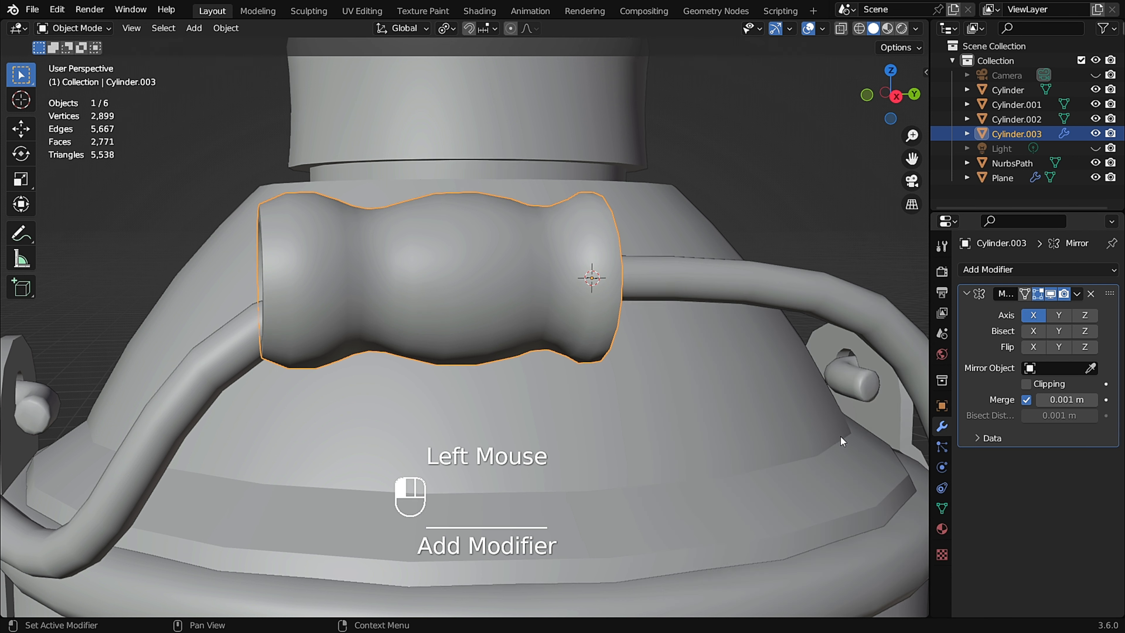
click(1033, 315)
click(1084, 315)
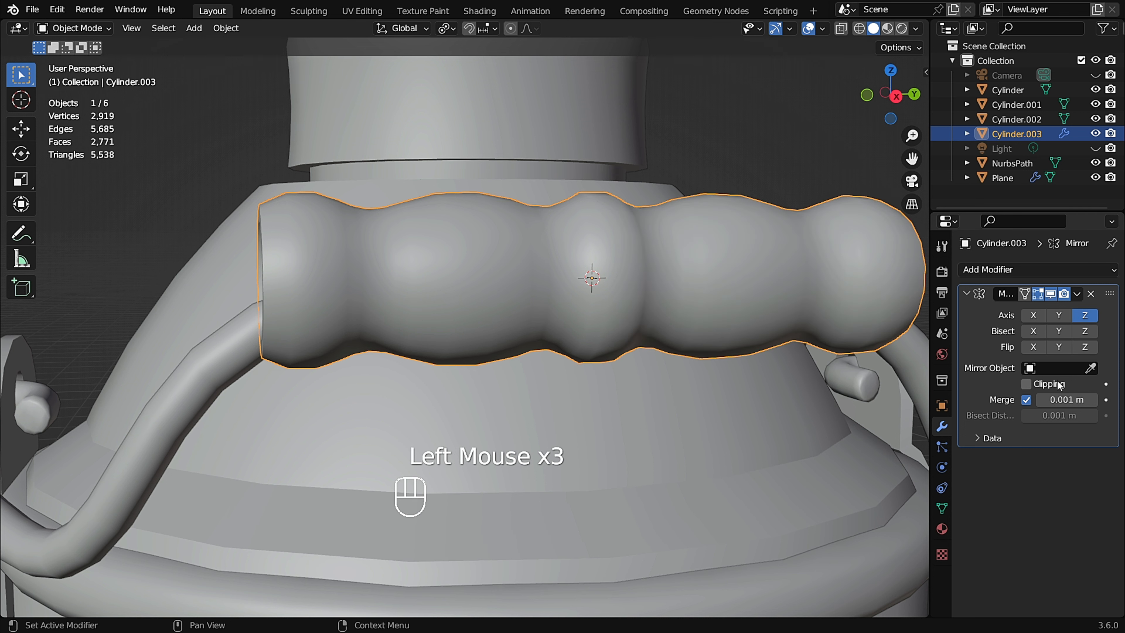
In Edit Mode, select the edge loop at the mirror seam in right view and scale it up about 1.04.
key(Tab)
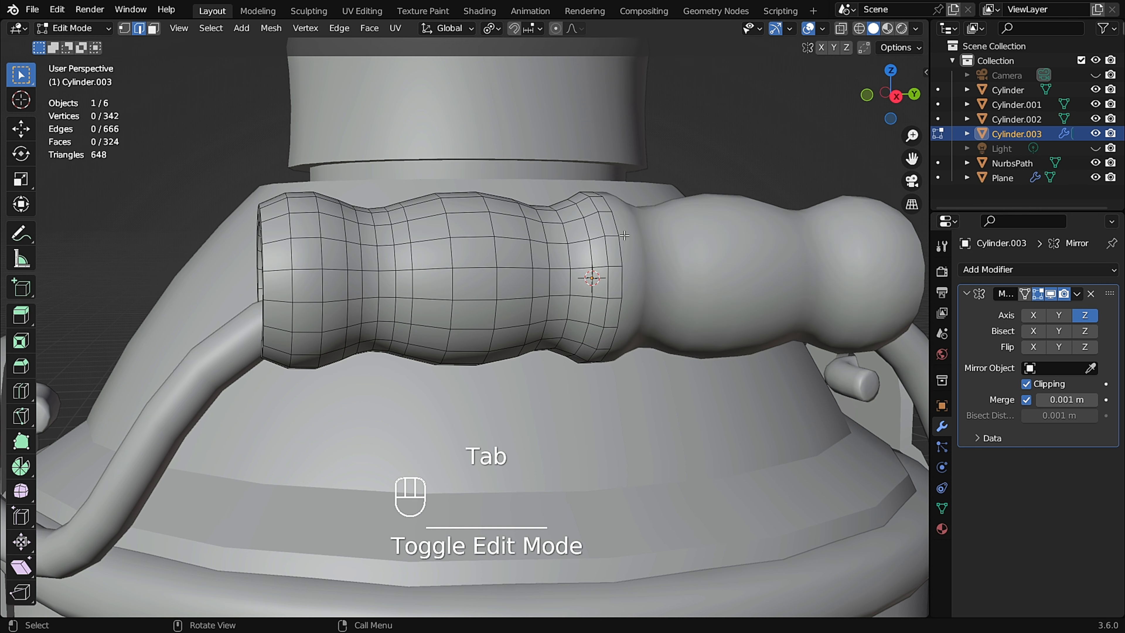
scroll(626, 240, up, 2)
middle_drag(626, 239, 575, 239)
key(KP_3)
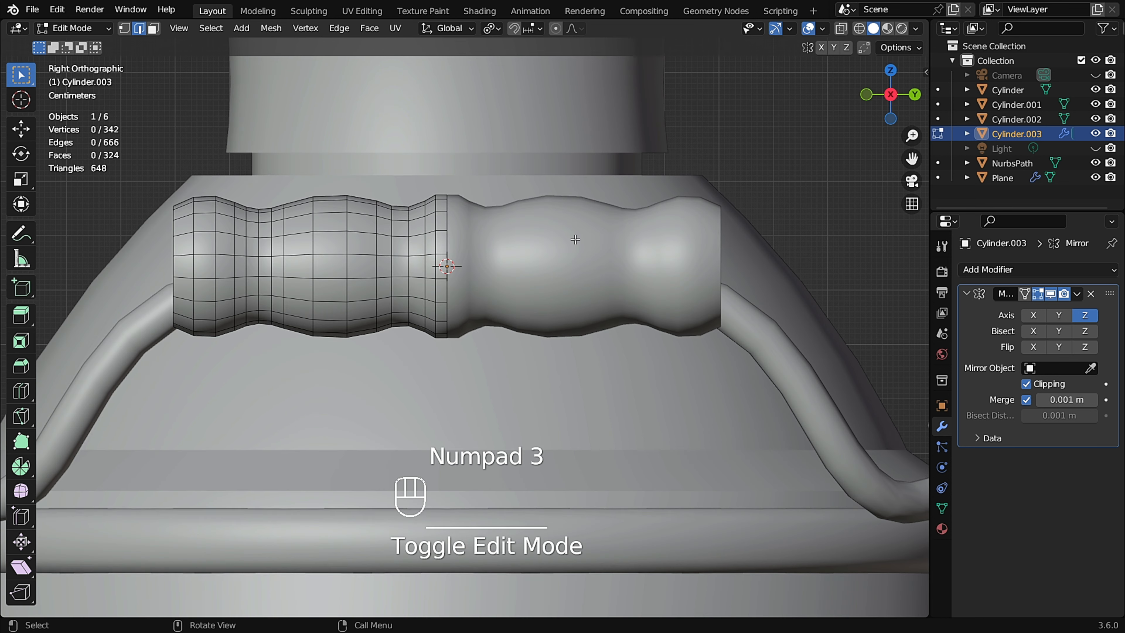
scroll(464, 220, up, 3)
key(2)
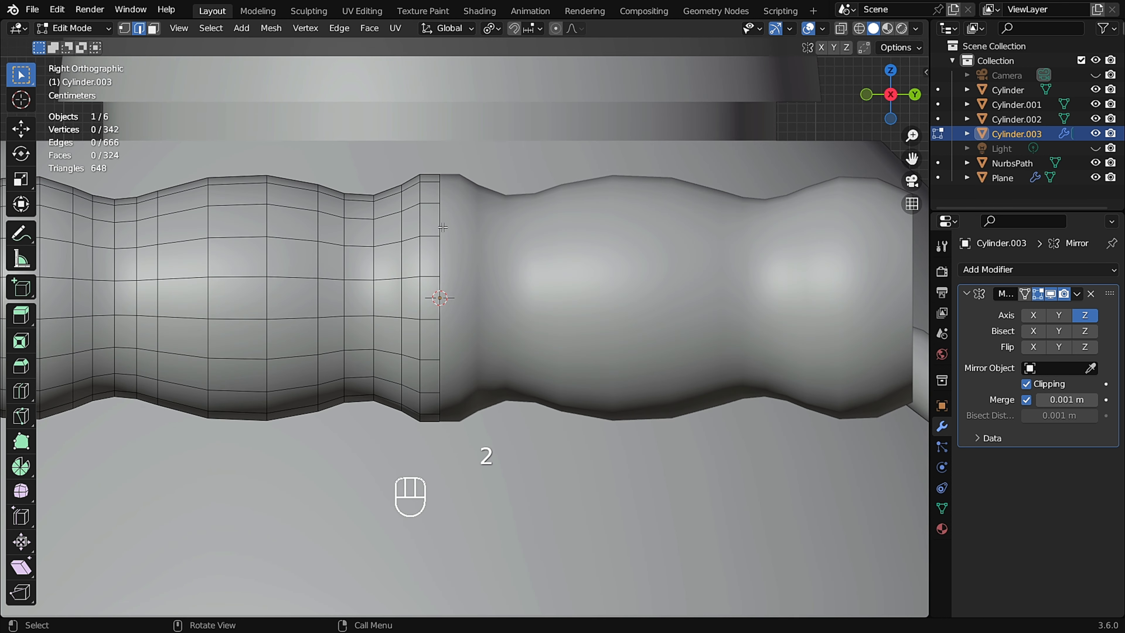
alt+click(439, 224)
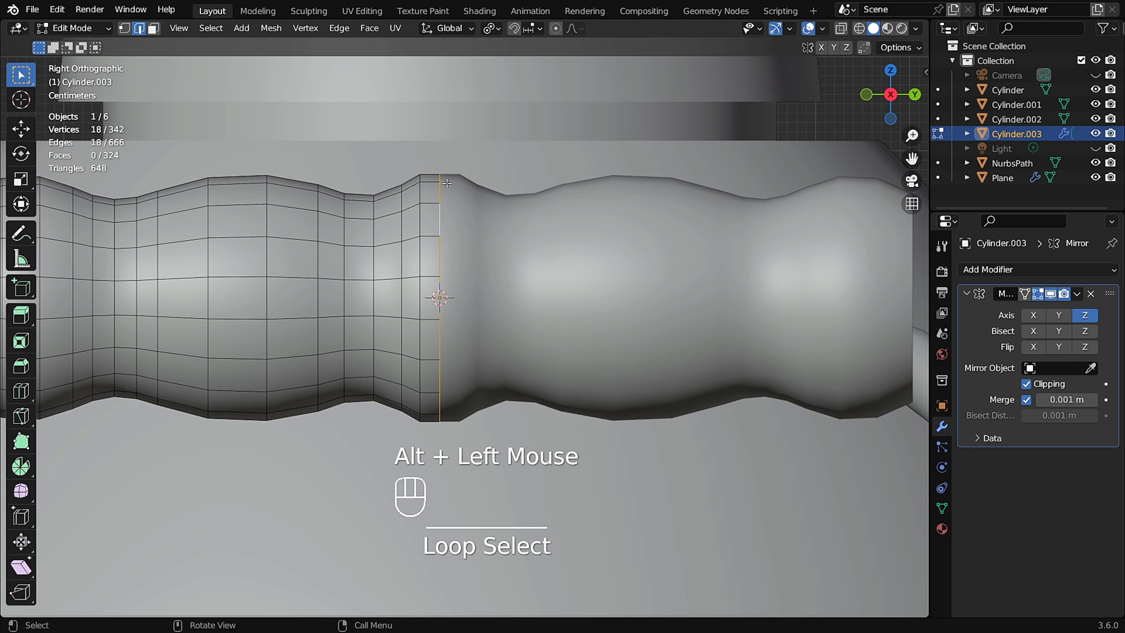
key(s)
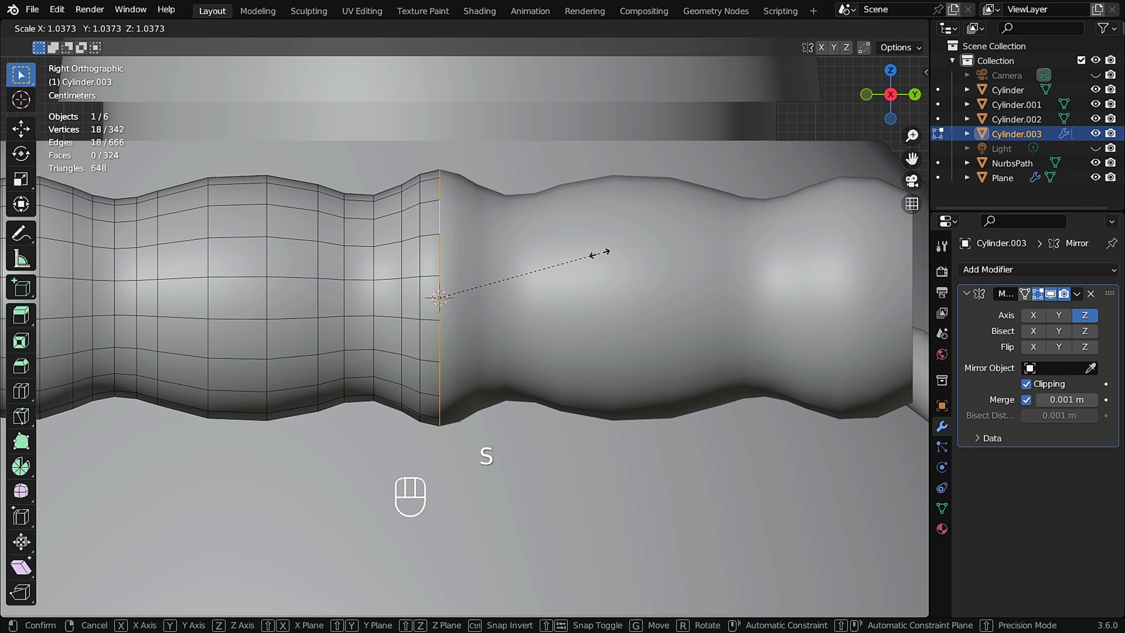
click(600, 253)
Return to Object Mode and inspect the mirrored sleeve from several angles.
key(Tab)
scroll(477, 292, down, 3)
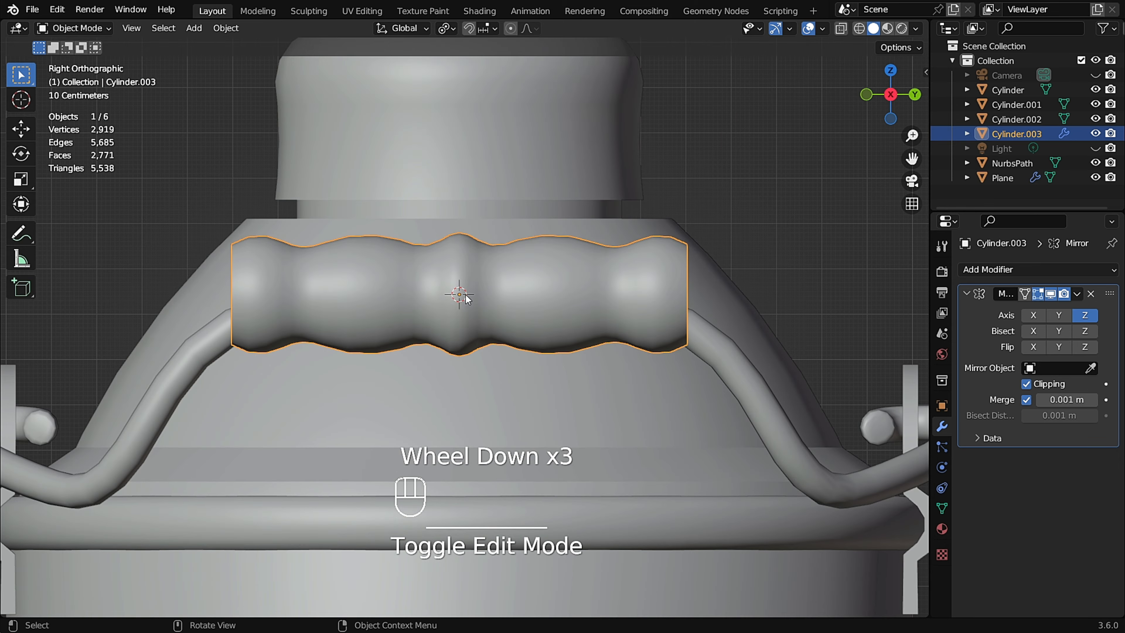
scroll(466, 307, down, 1)
middle_drag(418, 295, 509, 299)
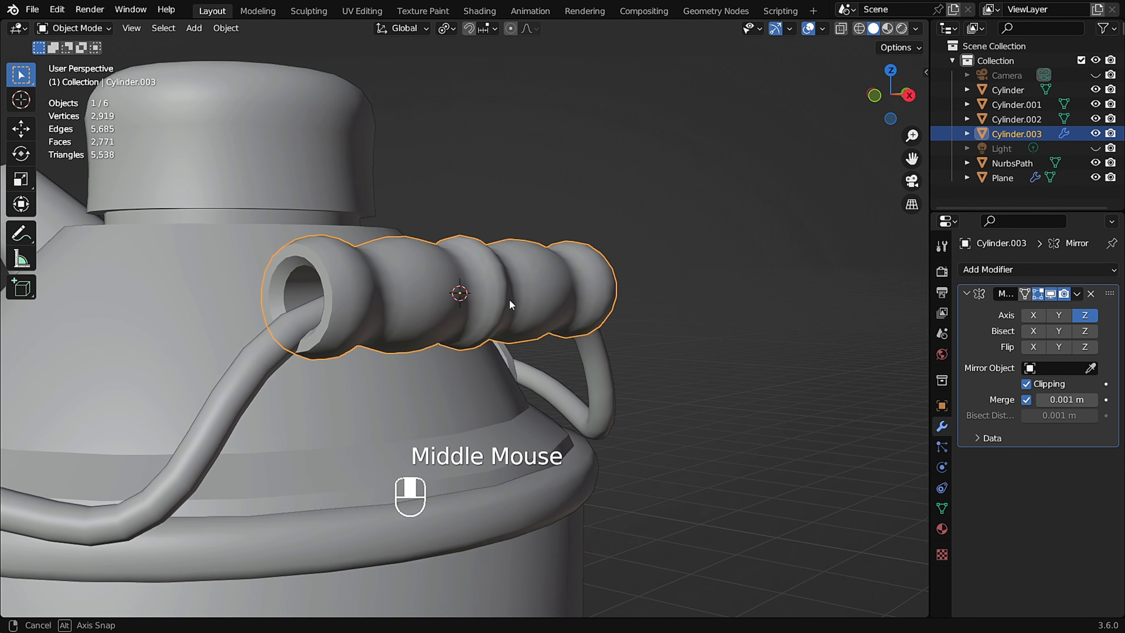
In Edit Mode, select the outer rim loop at the sleeve's open end and bevel it with 3 segments, about 0.022 m wide.
scroll(397, 292, up, 2)
key(Tab)
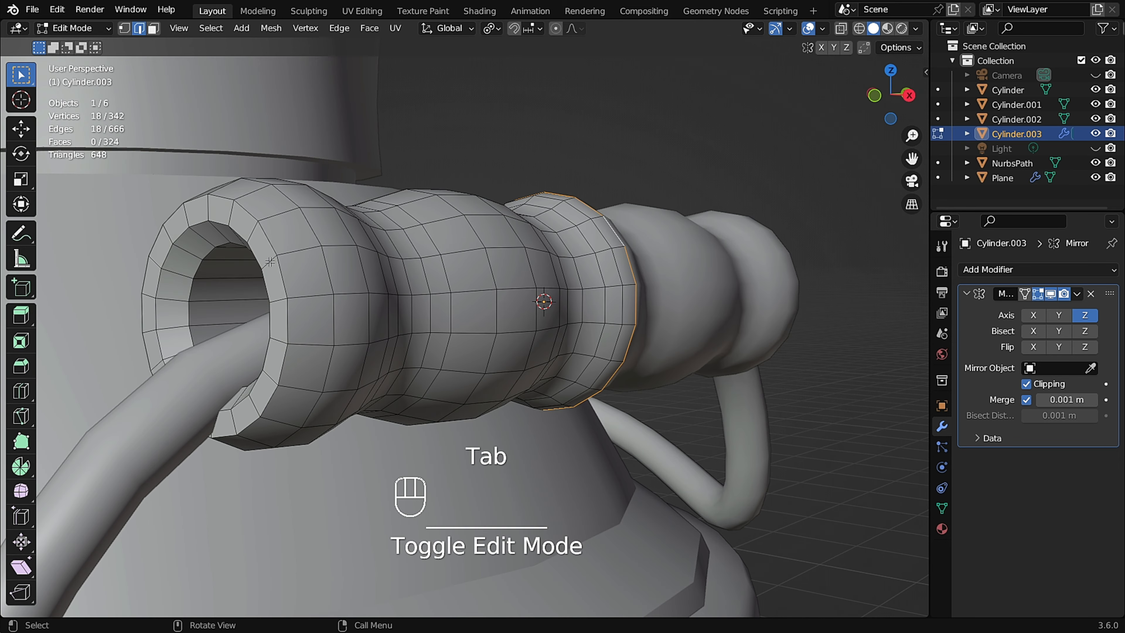
shift+scroll(270, 262, up, 1)
shift+middle_drag(273, 264, 436, 283)
scroll(438, 284, up, 1)
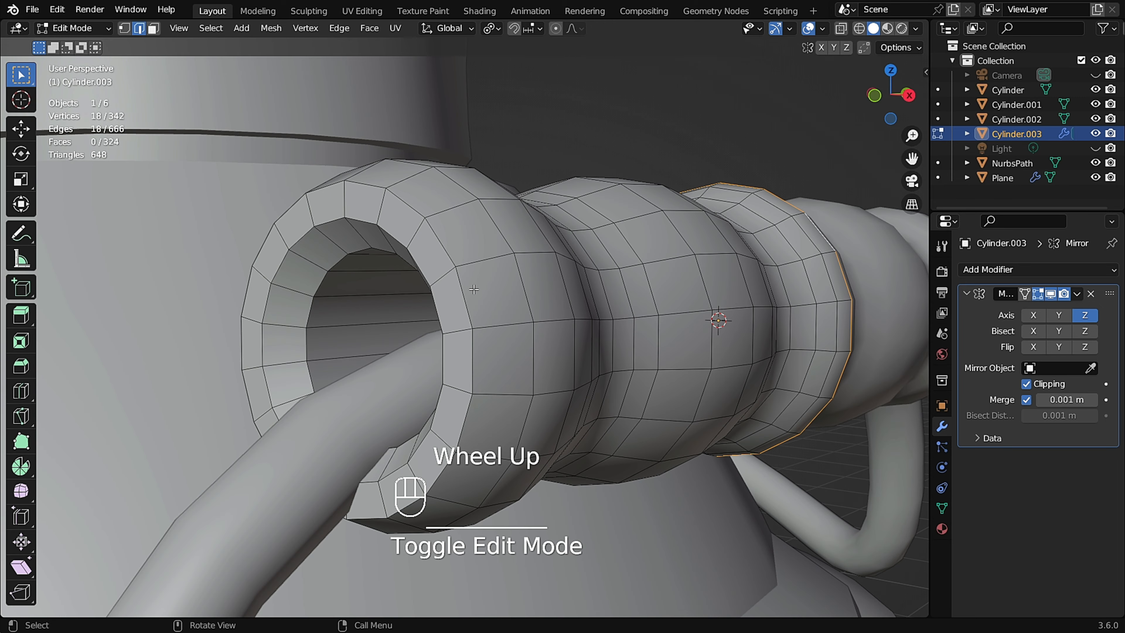
alt+click(460, 291)
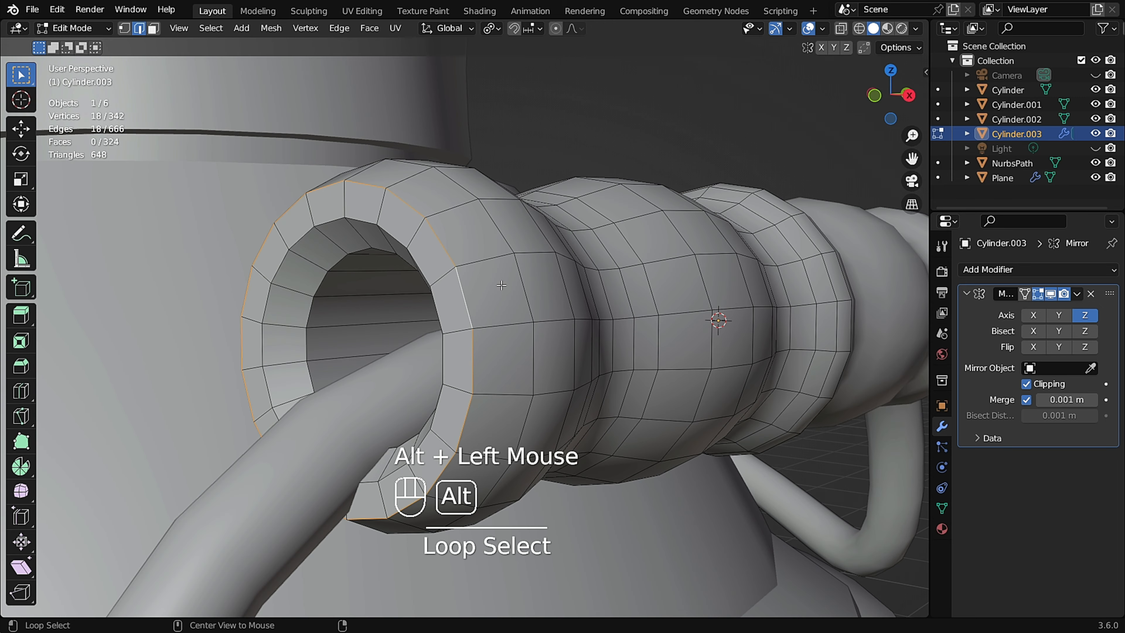
key(ctrl+b)
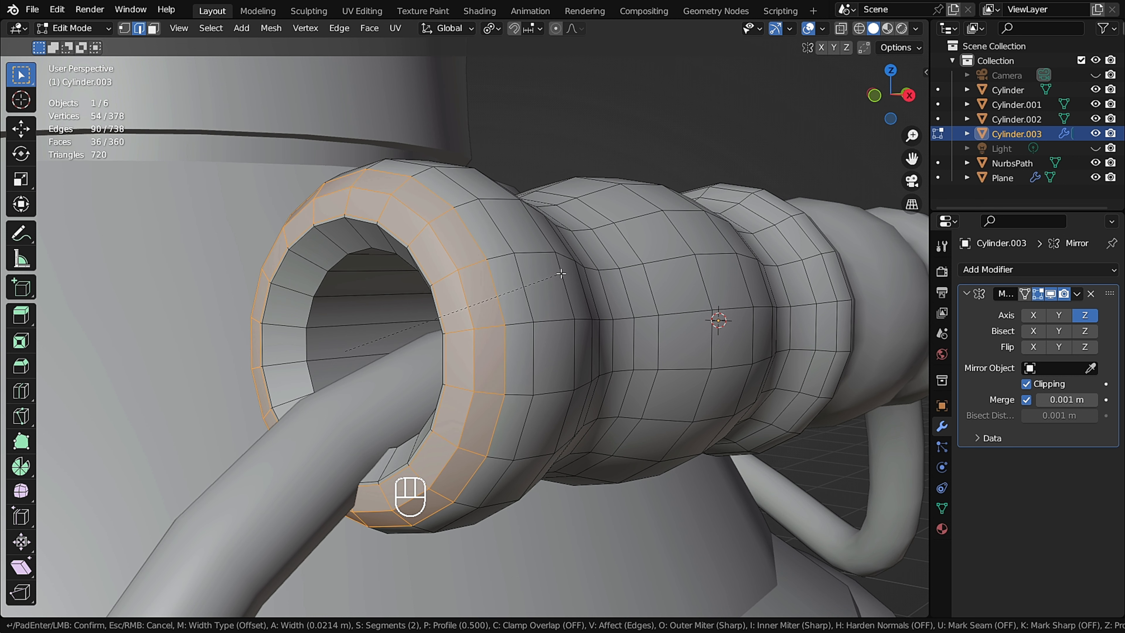
scroll(561, 274, up, 1)
click(562, 274)
Select the middle edge loop of the rim bevel and dissolve it.
scroll(442, 261, up, 1)
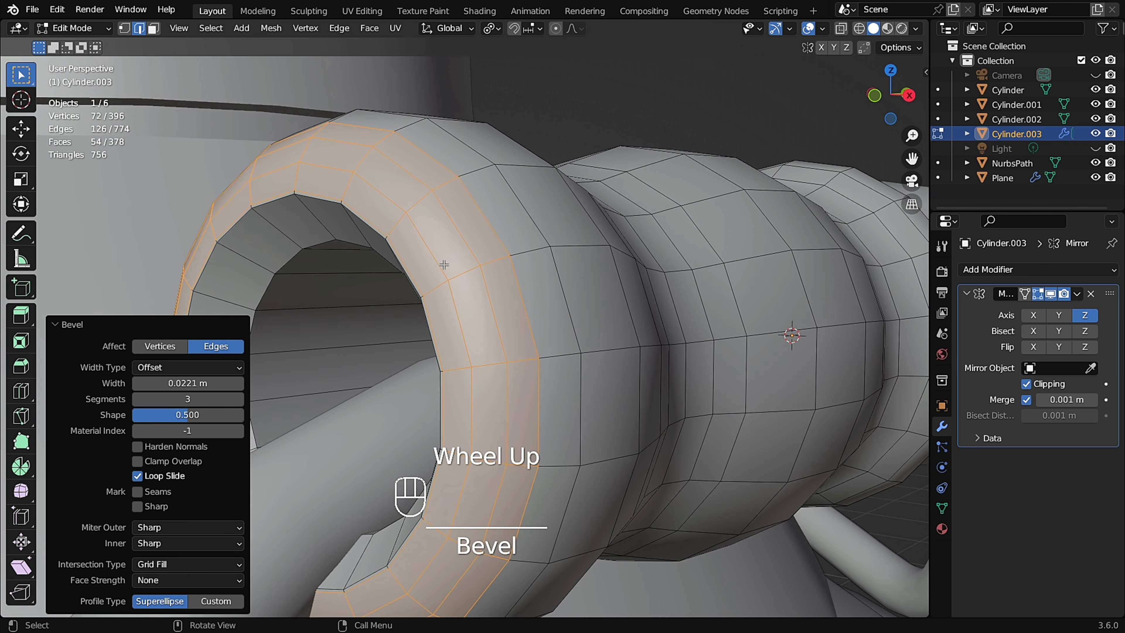
scroll(384, 276, up, 1)
scroll(343, 294, down, 1)
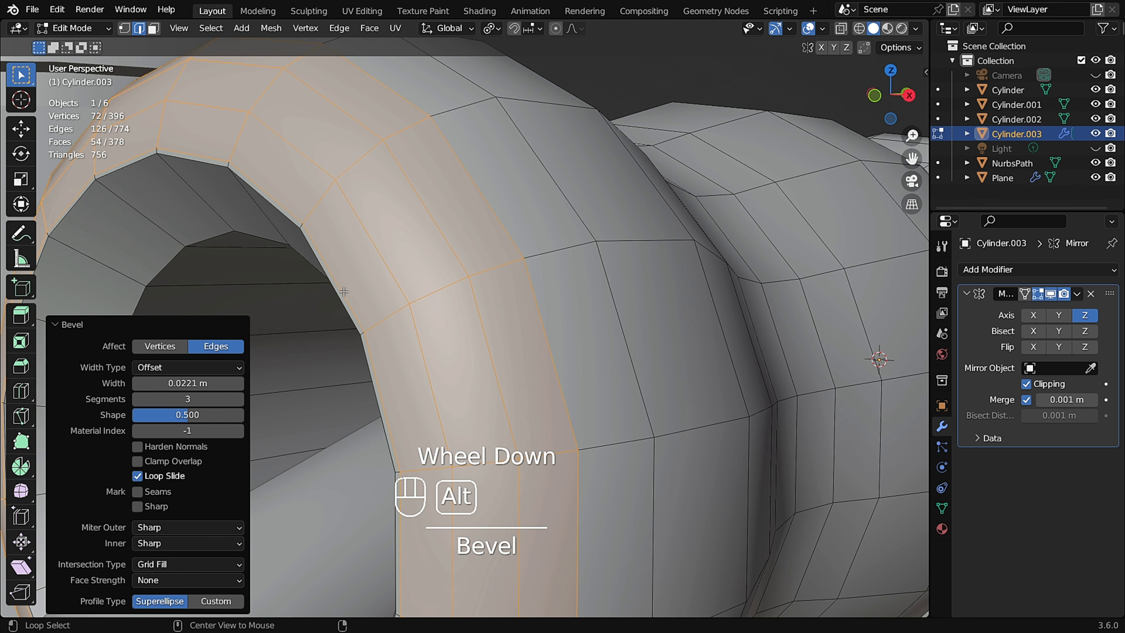
alt+click(344, 292)
key(ctrl)
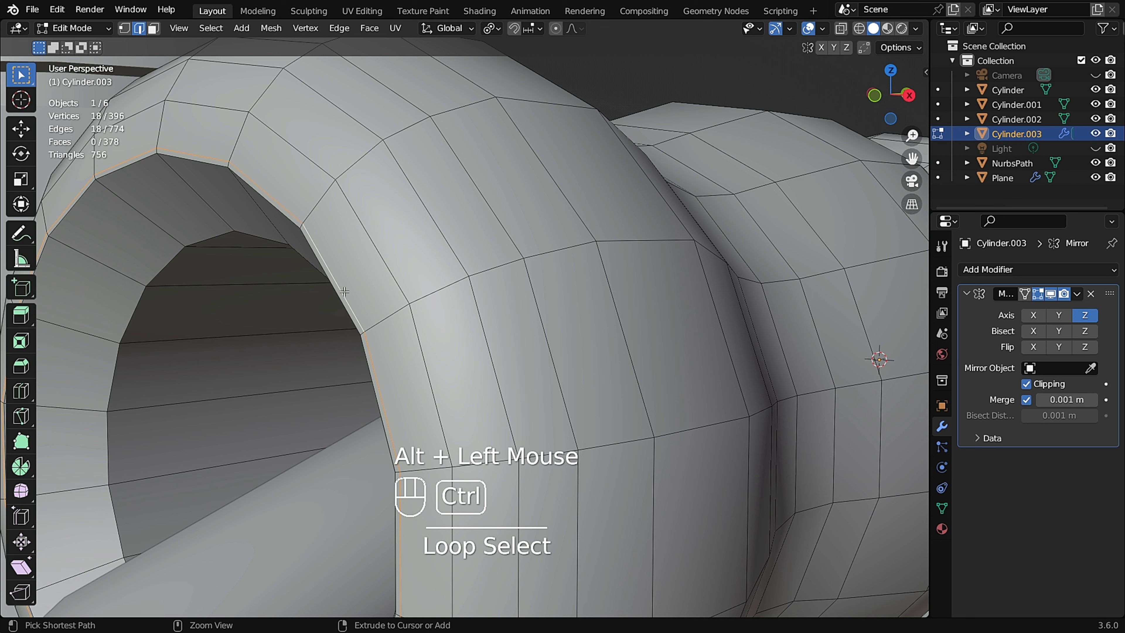
key(ctrl+x)
Bevel the inner rim loop of the sleeve's opening with 3 segments, about 0.013 m wide.
scroll(350, 288, down, 2)
middle_drag(357, 286, 606, 221)
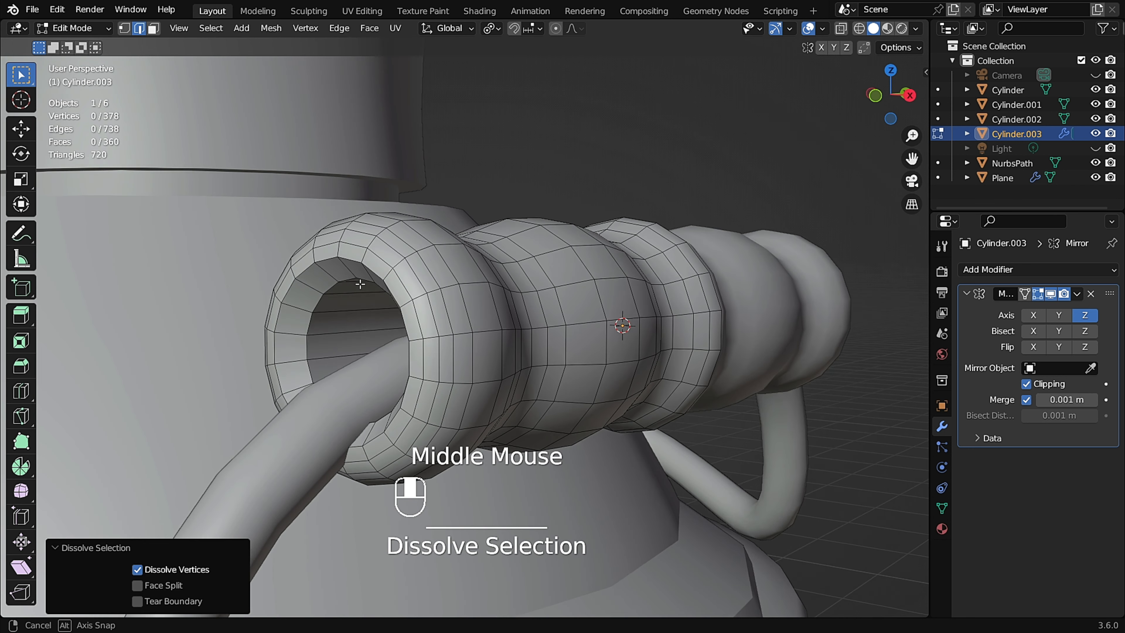
scroll(396, 312, up, 2)
scroll(607, 221, up, 1)
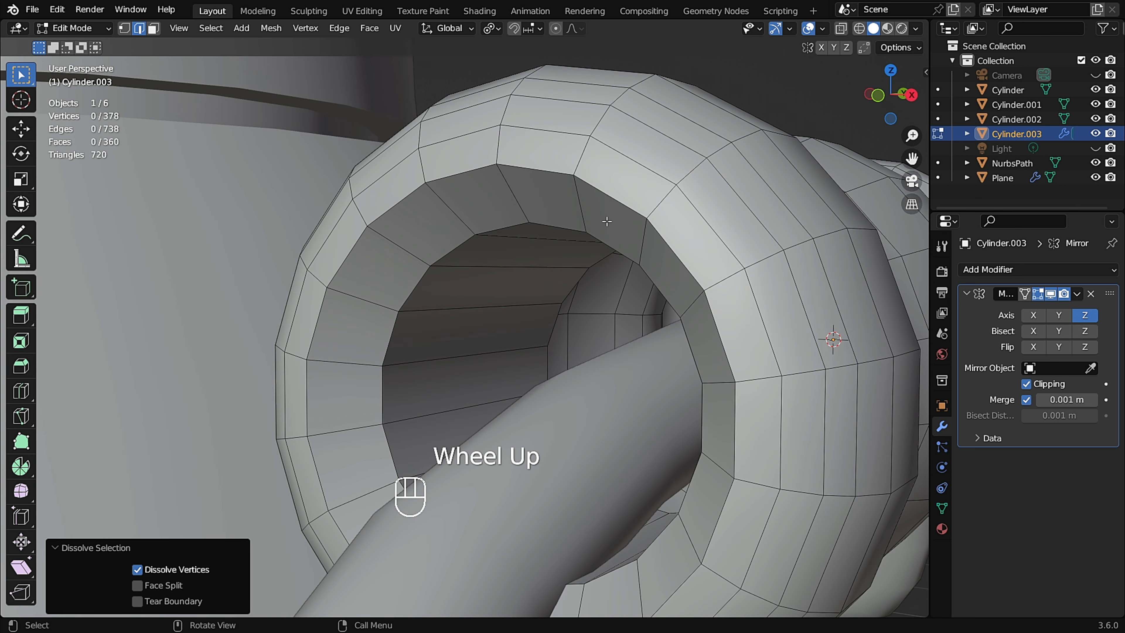
alt+click(673, 251)
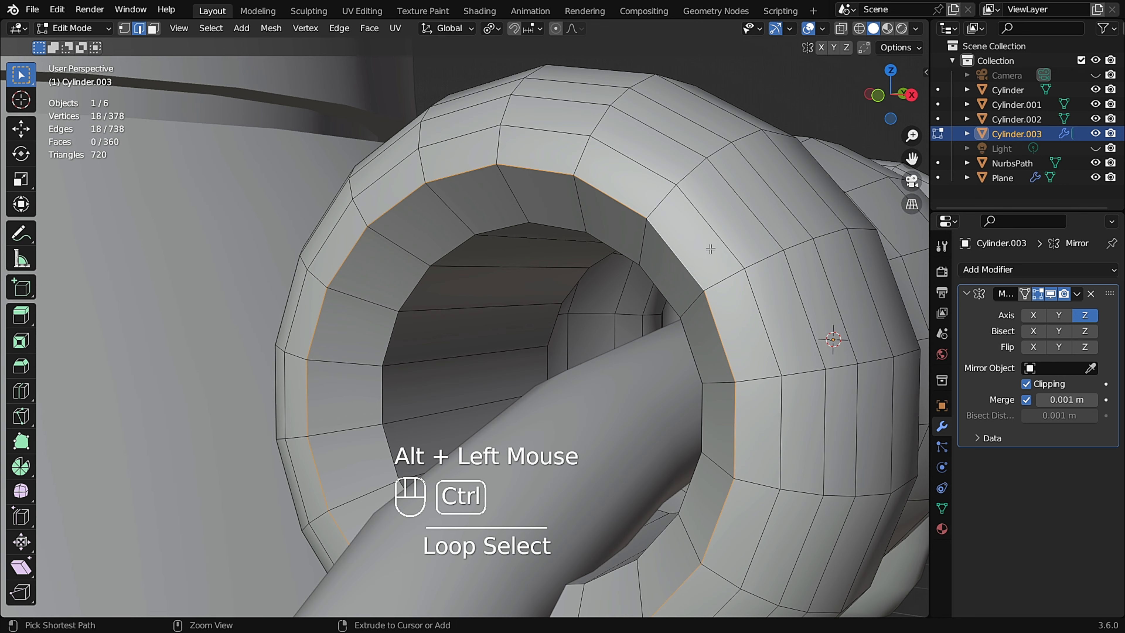
key(ctrl+b)
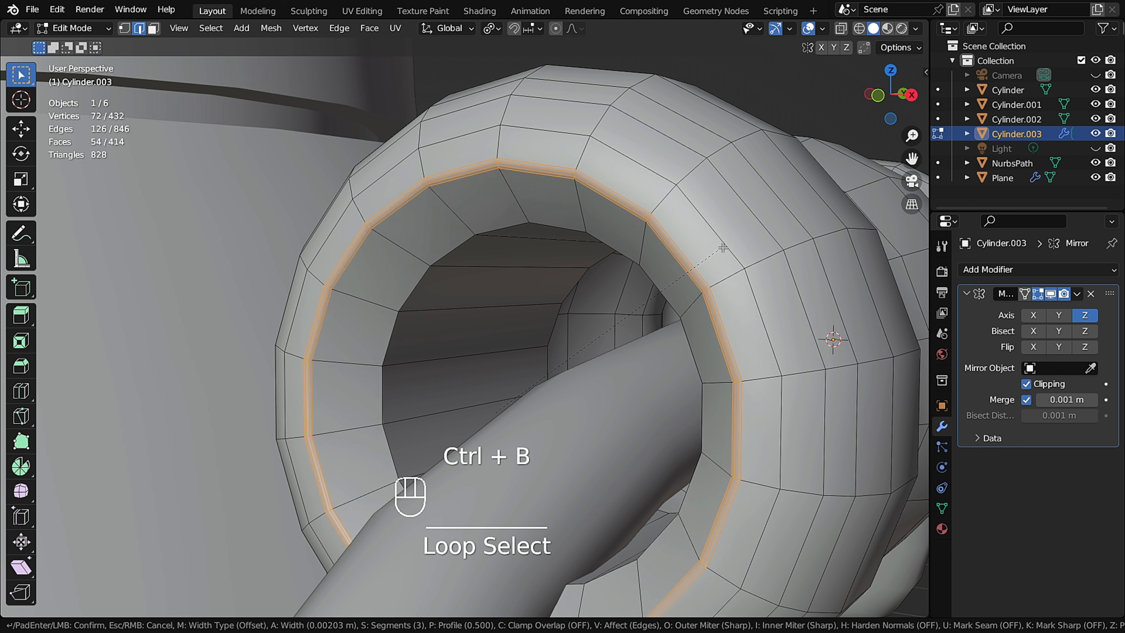
scroll(744, 246, down, 1)
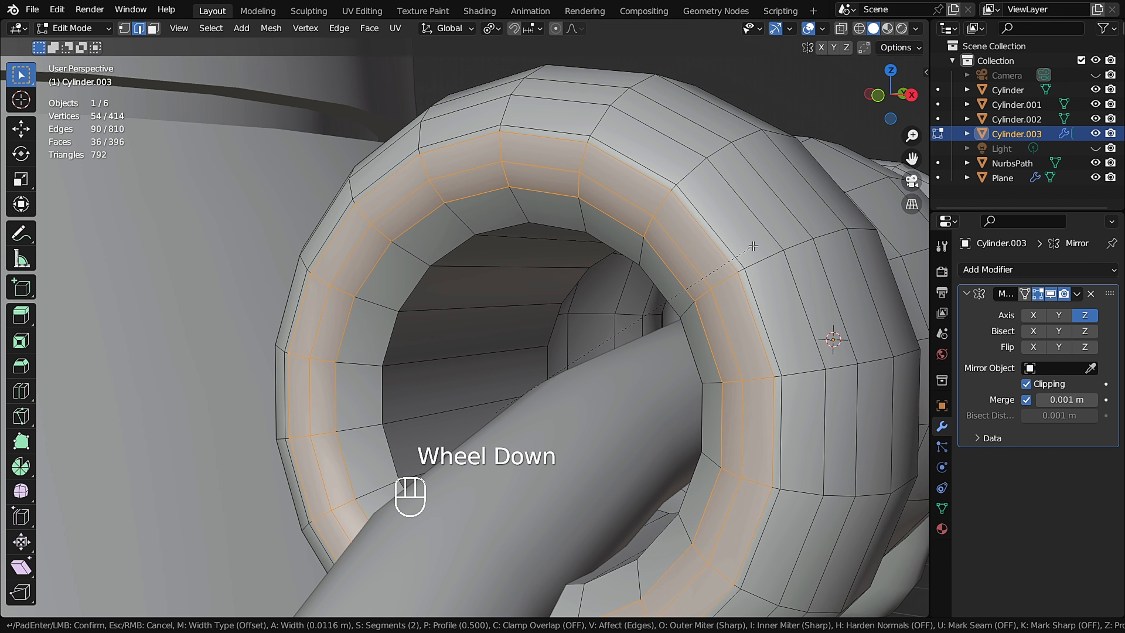
scroll(755, 245, up, 1)
click(758, 245)
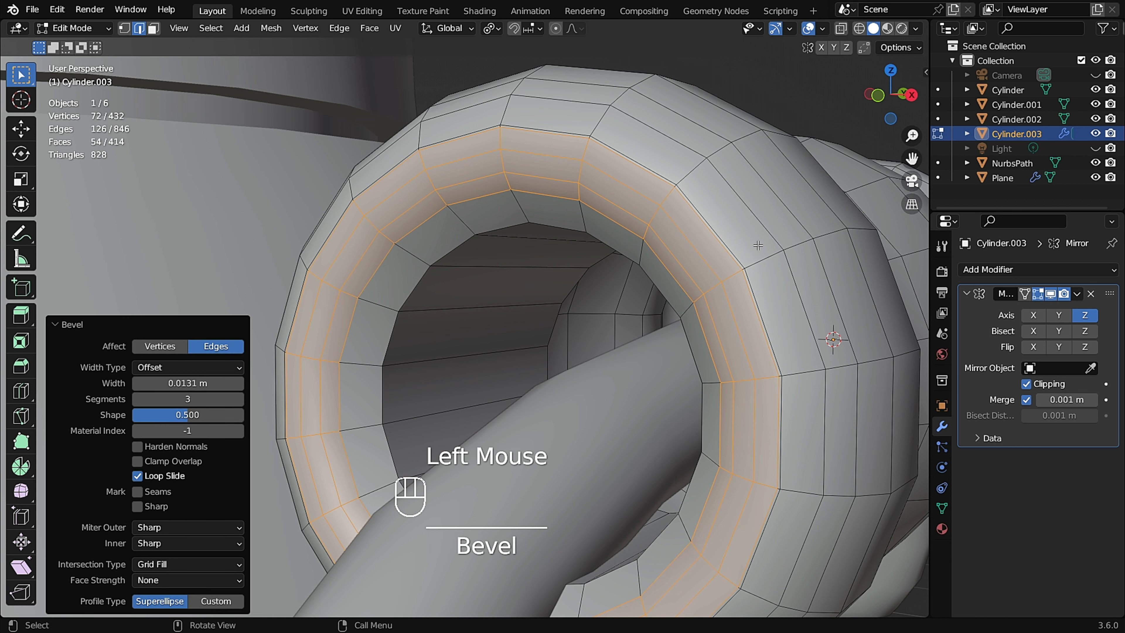
Select the middle edge loop of the inner rim bevel and dissolve it.
alt+click(746, 279)
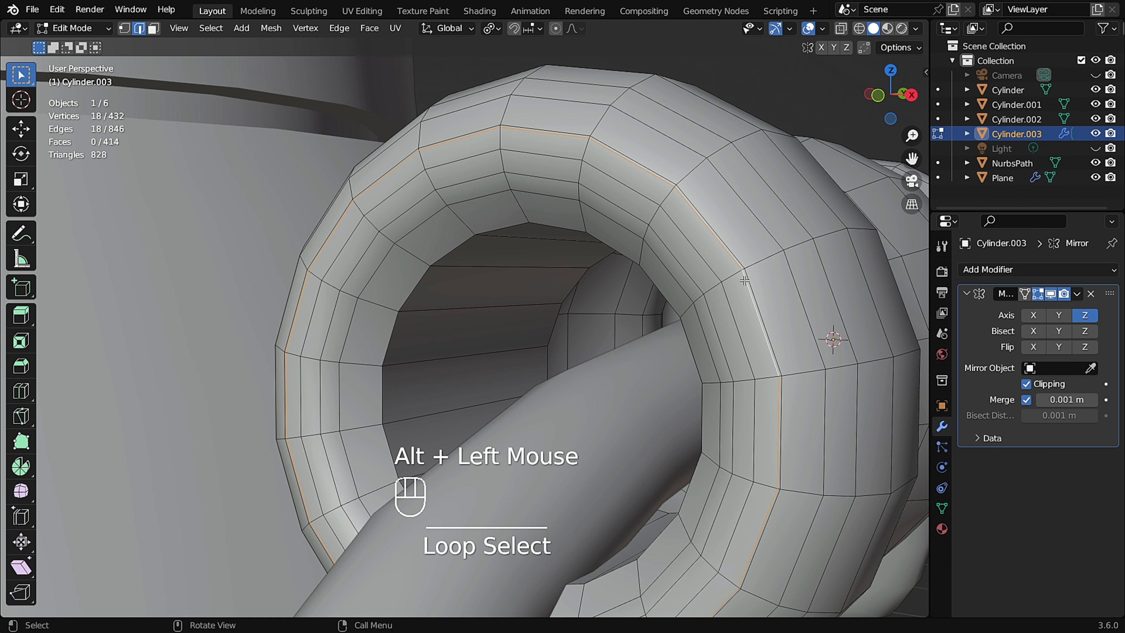
key(ctrl+x)
key(Tab)
key(Tab)
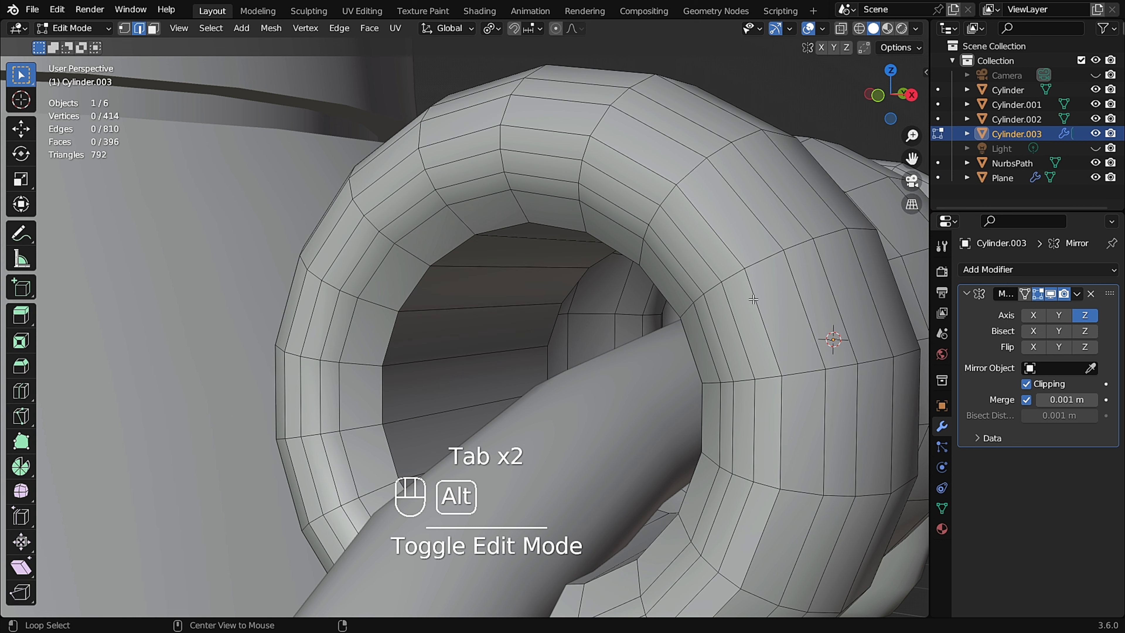
Edge-slide a loop on the sleeve's rim with a factor of -0.153.
alt+click(754, 299)
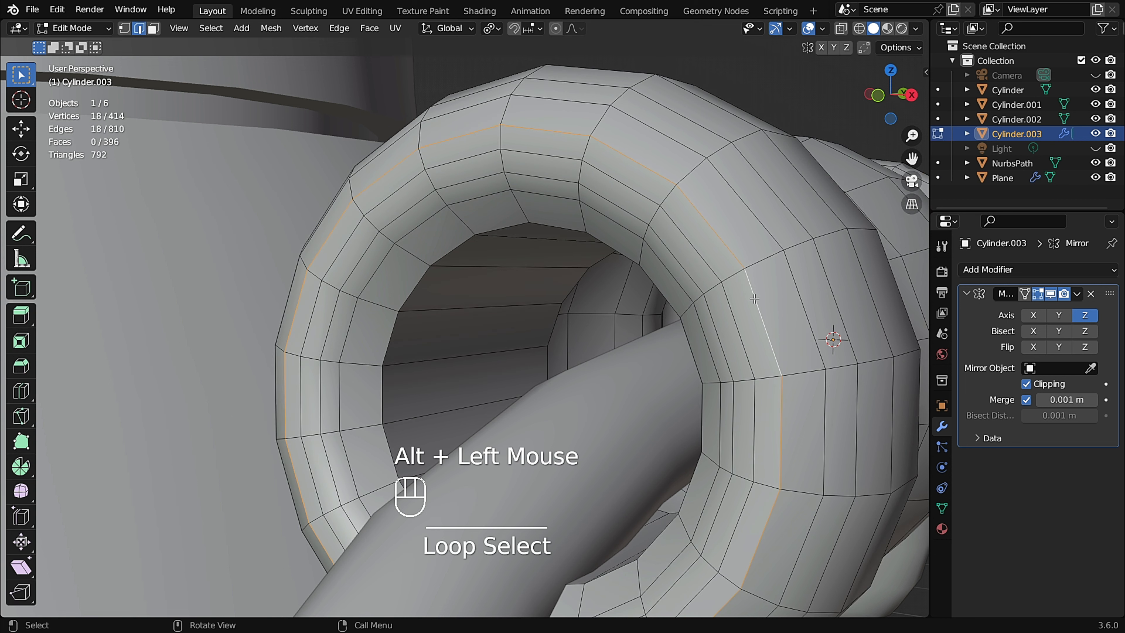
key(g)
key(g)
click(758, 296)
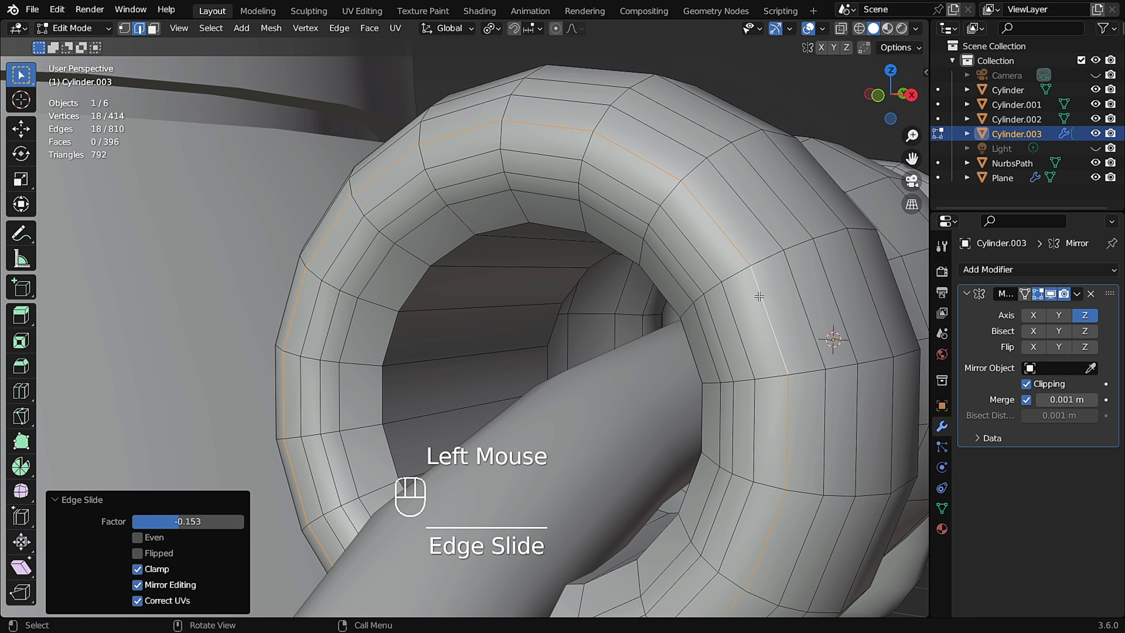
Edge-slide the inner rim loop of the sleeve opening toward the rim edge.
key(Tab)
scroll(693, 285, down, 3)
key(Tab)
scroll(623, 271, up, 2)
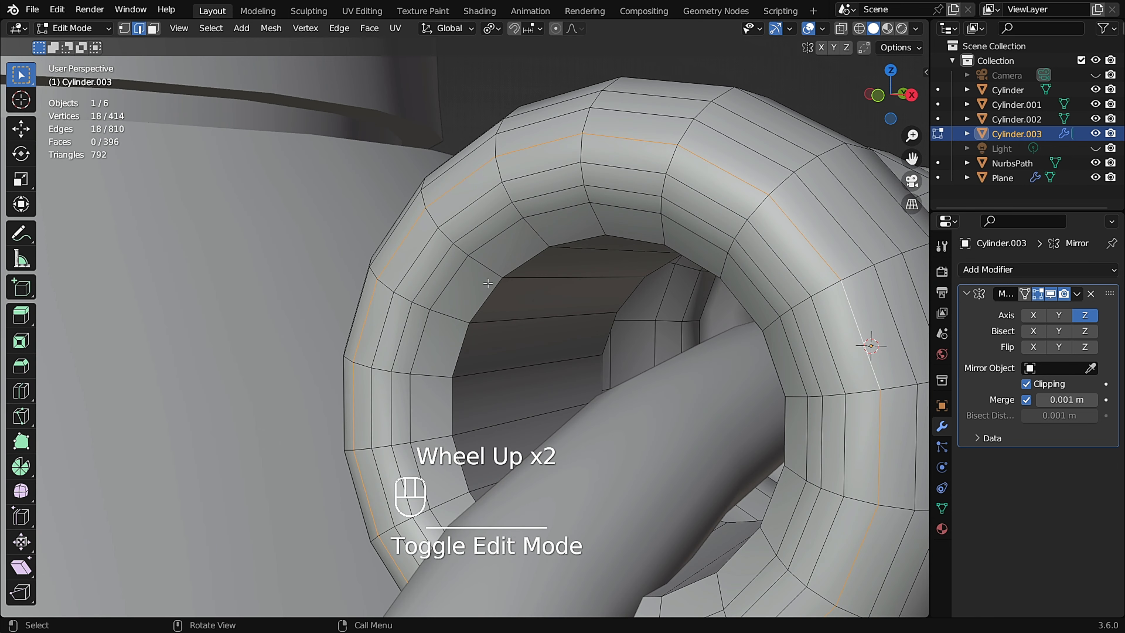
alt+click(445, 288)
key(g)
key(g)
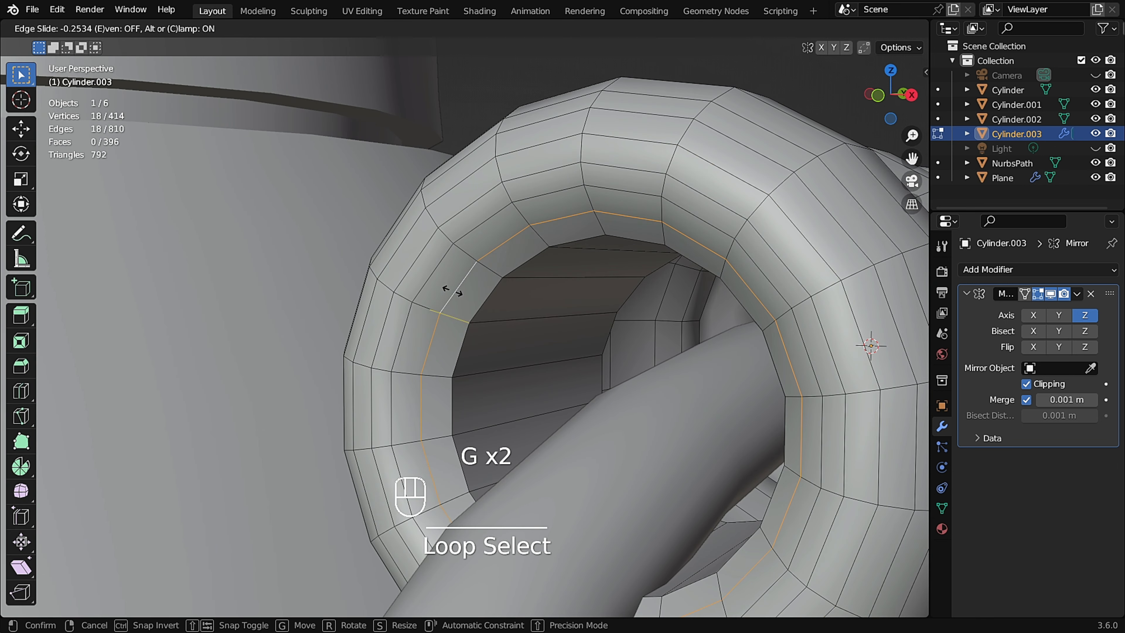
click(459, 294)
Edge-slide the neighbouring rim loop with a factor of -0.056.
alt+click(435, 272)
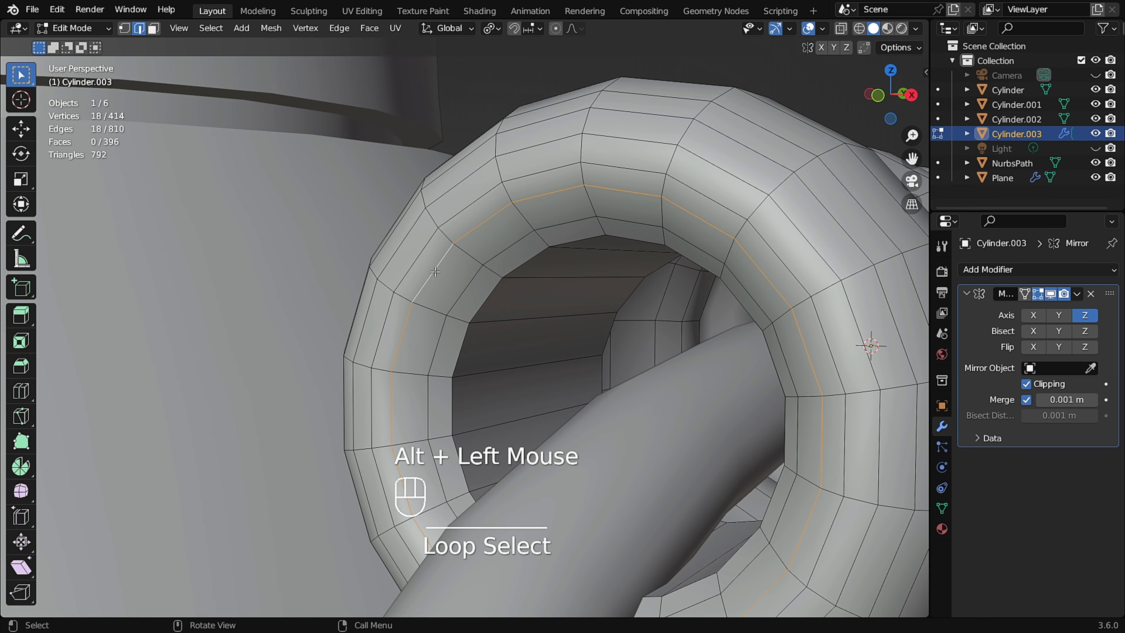
key(g)
key(g)
click(435, 272)
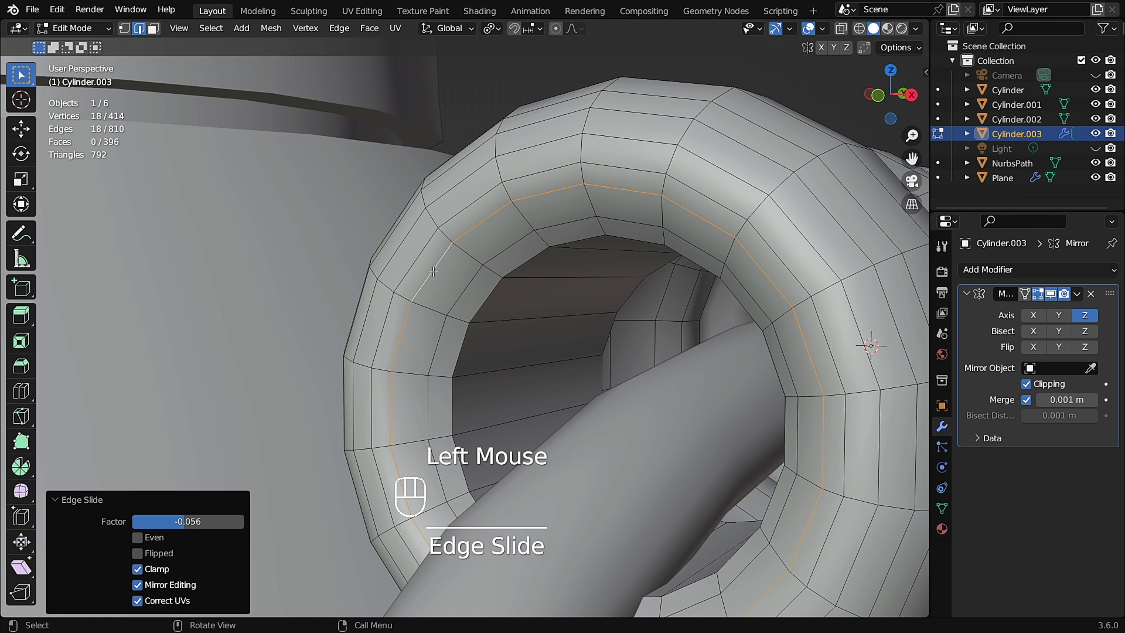
Edge-slide the innermost loop inside the sleeve opening with a factor of -0.061.
key(Tab)
scroll(491, 268, down, 2)
scroll(581, 273, down, 1)
middle_drag(585, 276, 545, 284)
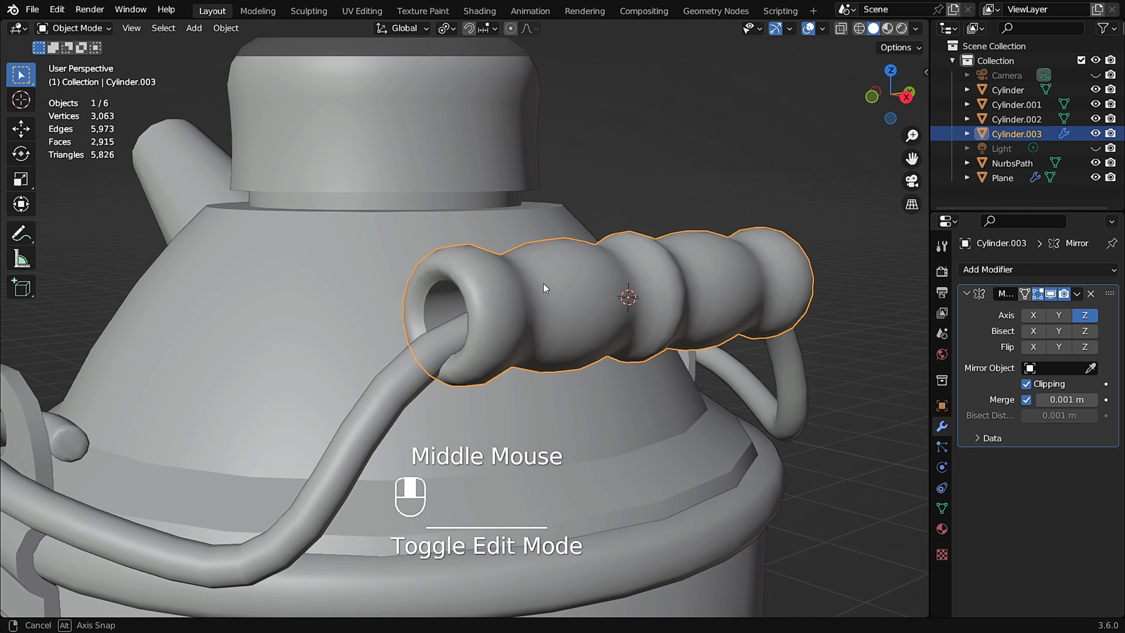
scroll(417, 324, up, 1)
key(Tab)
scroll(431, 301, up, 2)
scroll(431, 300, up, 1)
alt+click(432, 303)
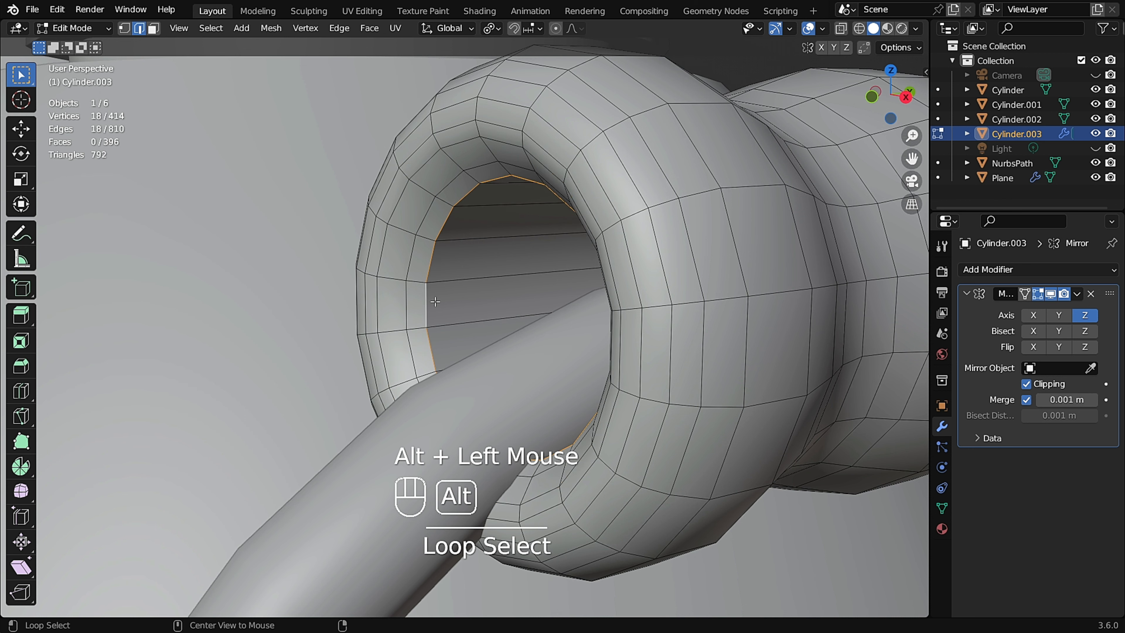
key(g)
key(g)
click(443, 295)
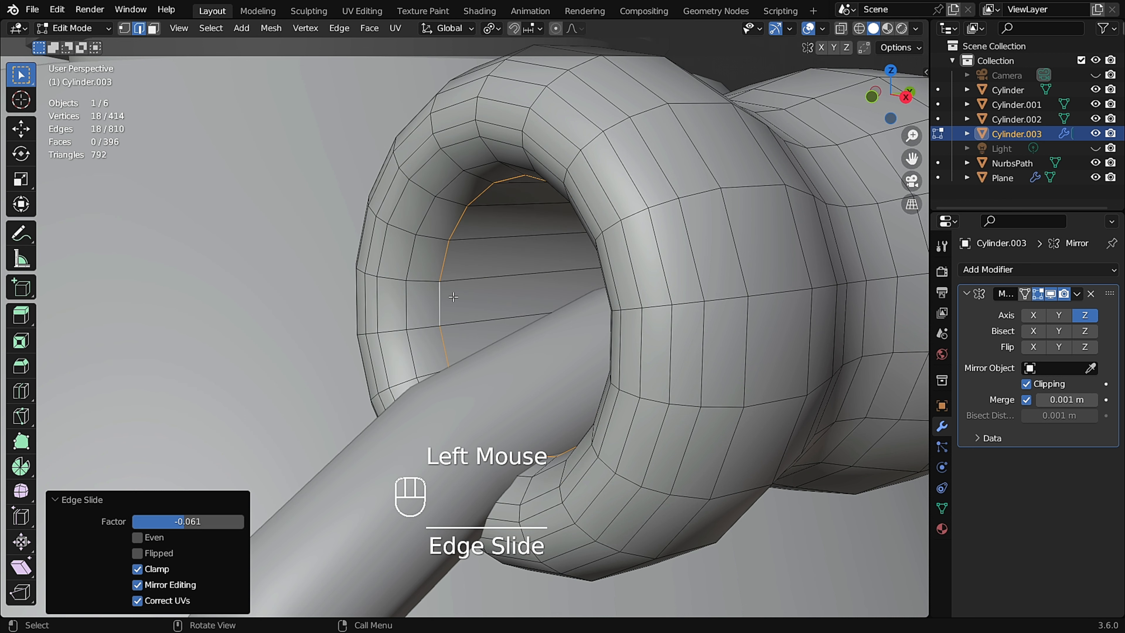
Move the inner opening loop along Y by 0.43855 m.
key(Tab)
scroll(408, 292, down, 3)
middle_drag(413, 296, 444, 311)
scroll(480, 295, up, 1)
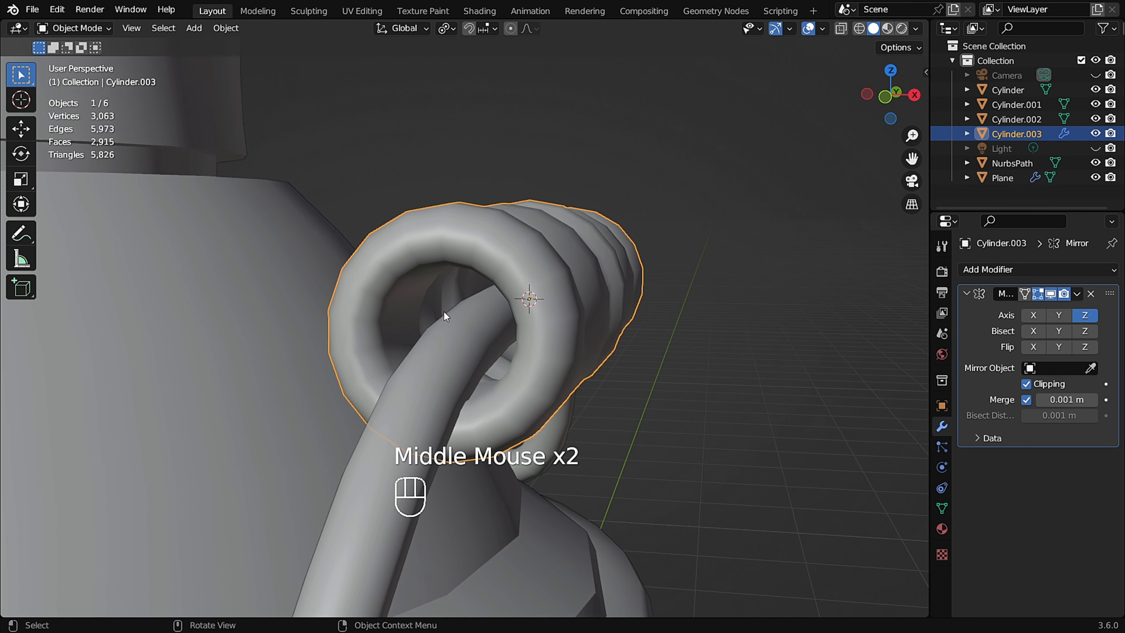
scroll(444, 311, up, 3)
key(Tab)
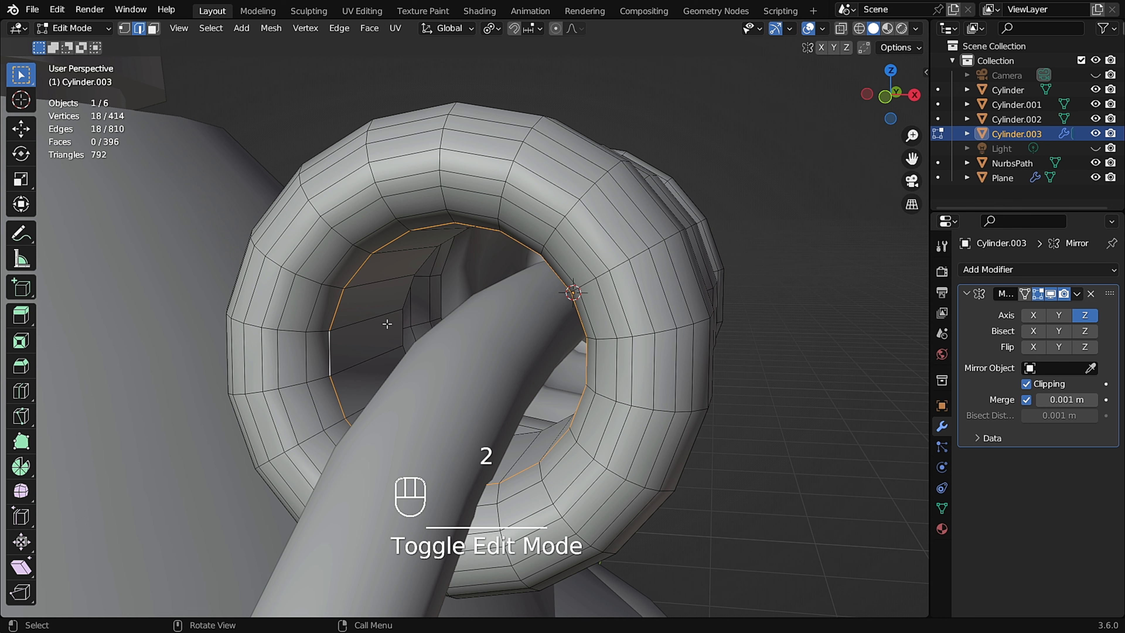
alt+click(403, 329)
middle_drag(402, 329, 405, 322)
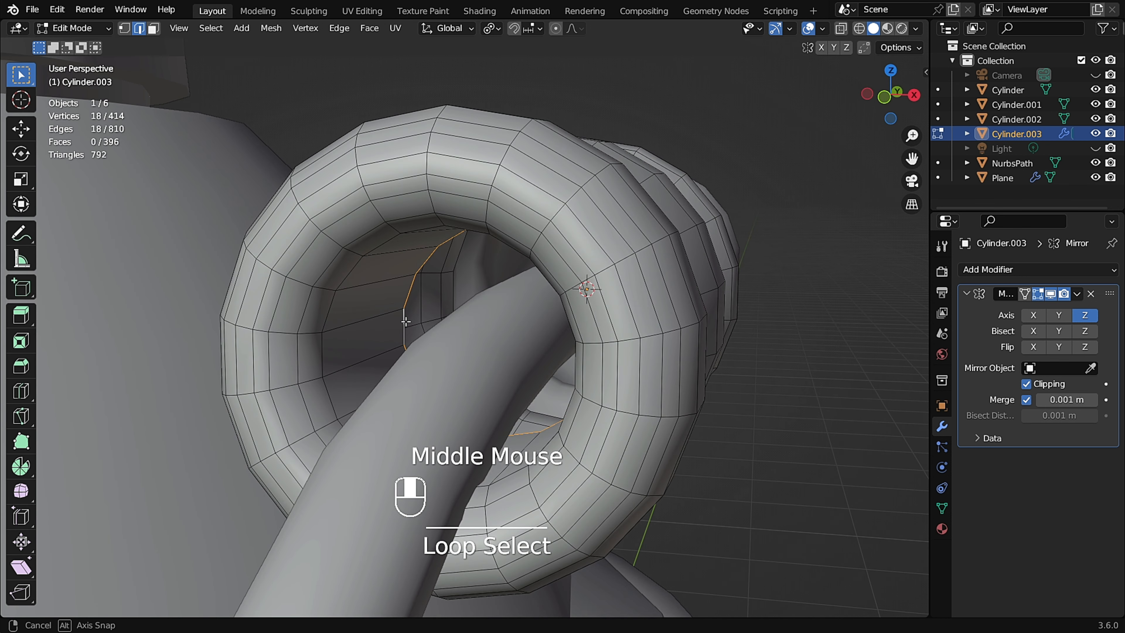
key(g)
key(y)
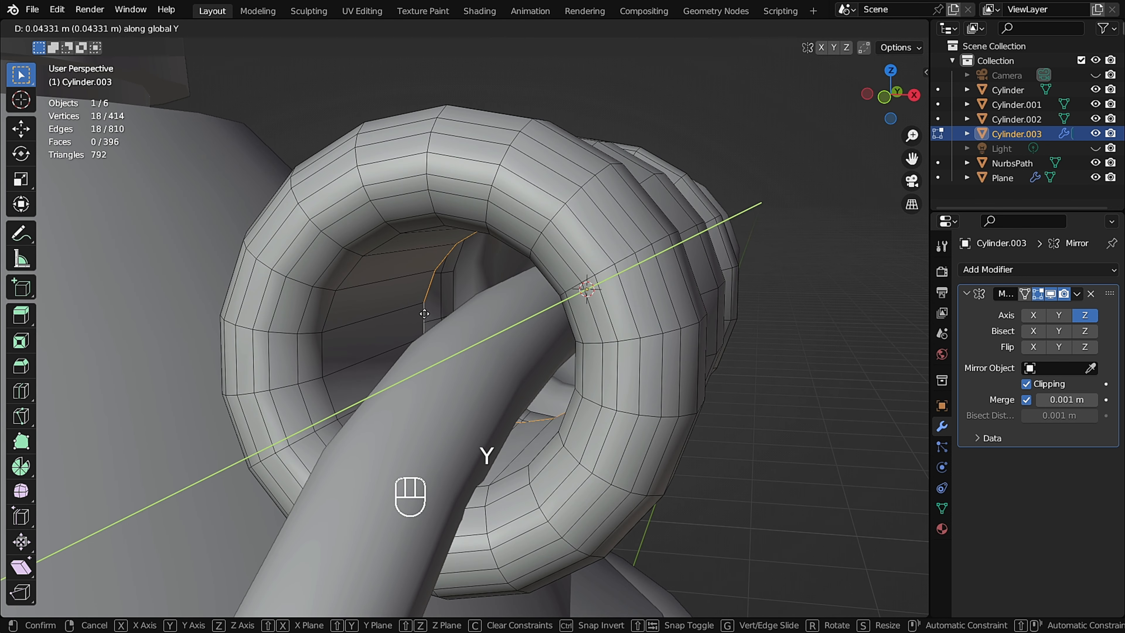
click(527, 289)
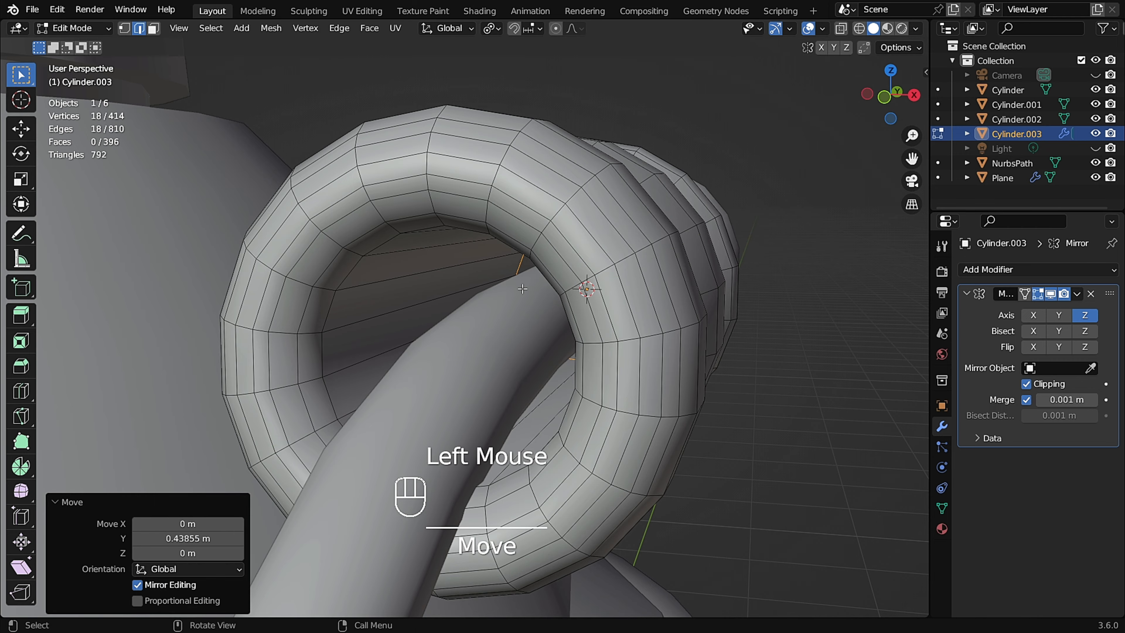
middle_drag(526, 289, 603, 284)
scroll(470, 288, down, 2)
scroll(521, 295, up, 1)
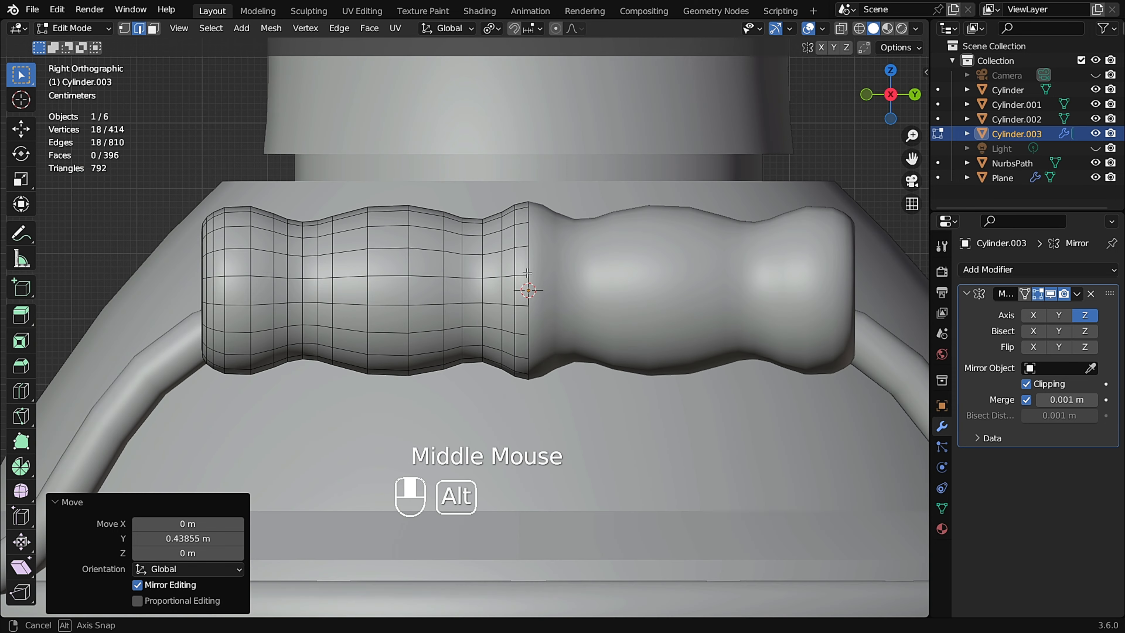
key(alt+z)
scroll(585, 282, up, 2)
key(g)
key(y)
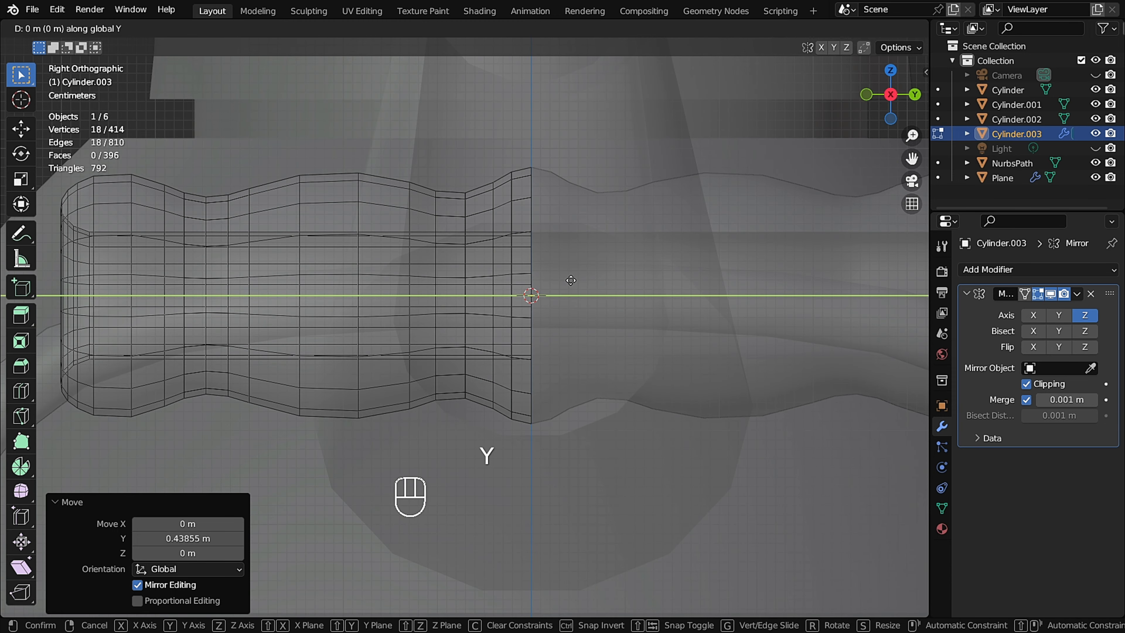
right_click(598, 287)
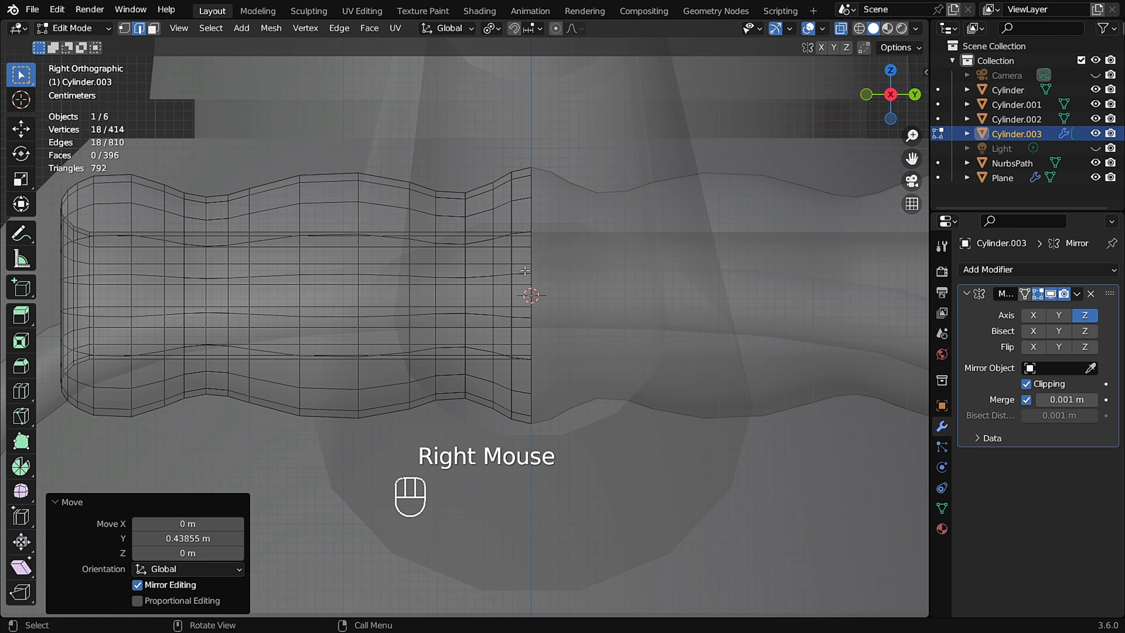
scroll(598, 288, down, 3)
key(alt+z)
middle_drag(598, 288, 634, 292)
Edge-slide the loop nearest the sleeve's mirrored middle with a factor of 0.270.
key(Tab)
middle_drag(564, 290, 494, 291)
middle_drag(622, 268, 782, 194)
click(782, 194)
scroll(598, 246, up, 3)
mouse_move(592, 283)
middle_down()
mouse_move(604, 274)
mouse_move(586, 269)
middle_up()
key(Tab)
scroll(586, 269, up, 1)
middle_click(503, 276)
scroll(504, 276, up, 1)
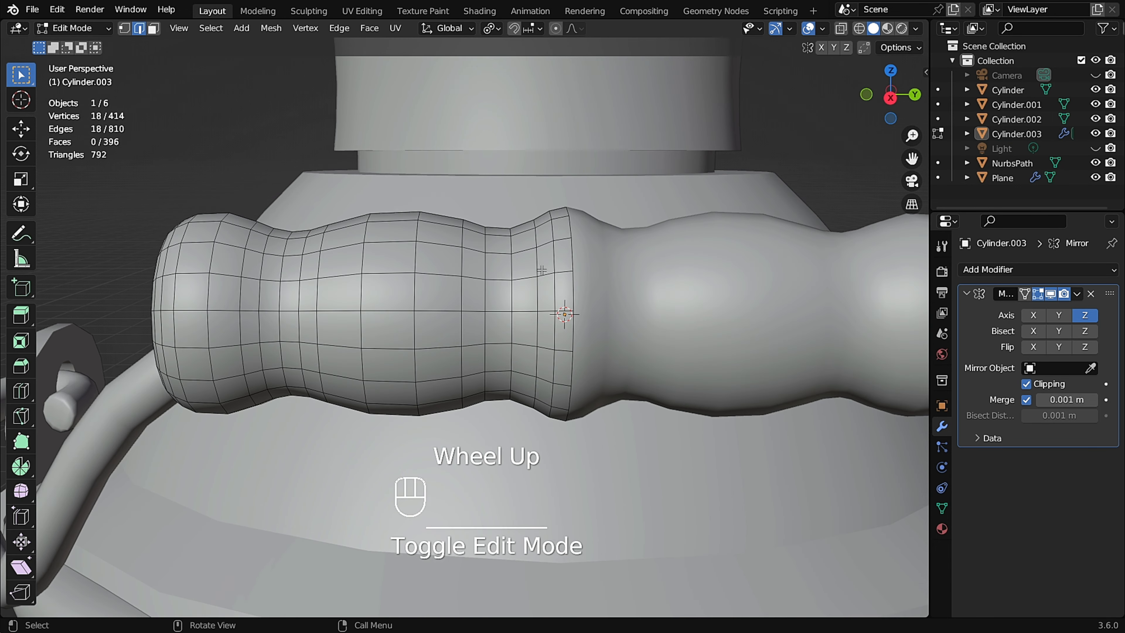
alt+click(547, 263)
key(g)
key(g)
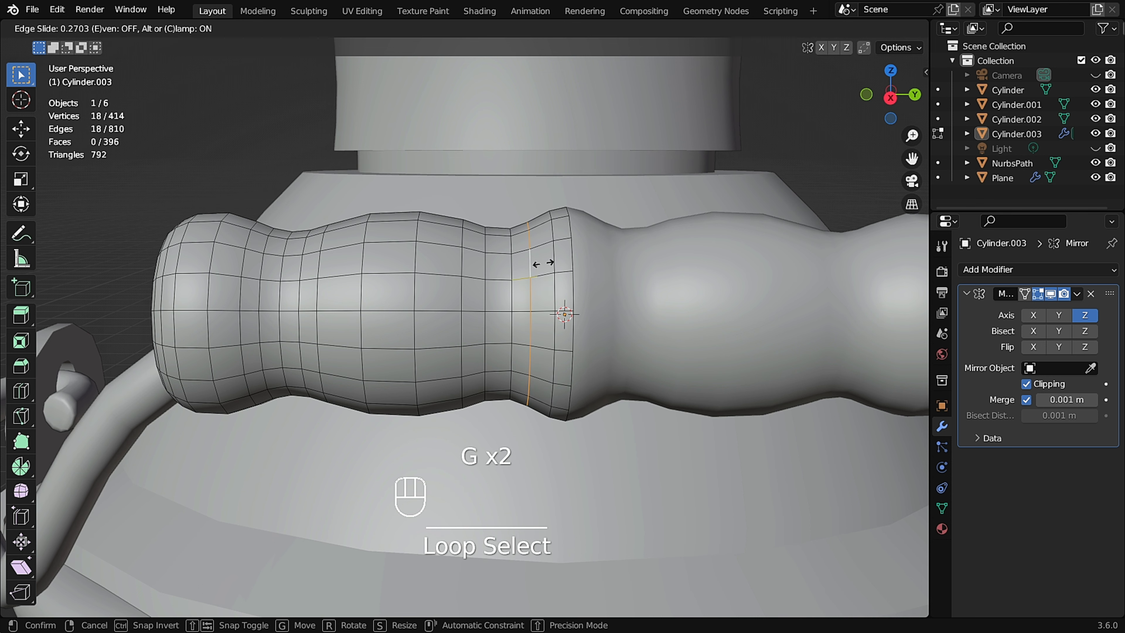
click(542, 259)
Scale the edge loop at the sleeve's middle by 1.011.
scroll(542, 259, up, 1)
alt+middle_drag(543, 259, 545, 241)
scroll(545, 240, up, 1)
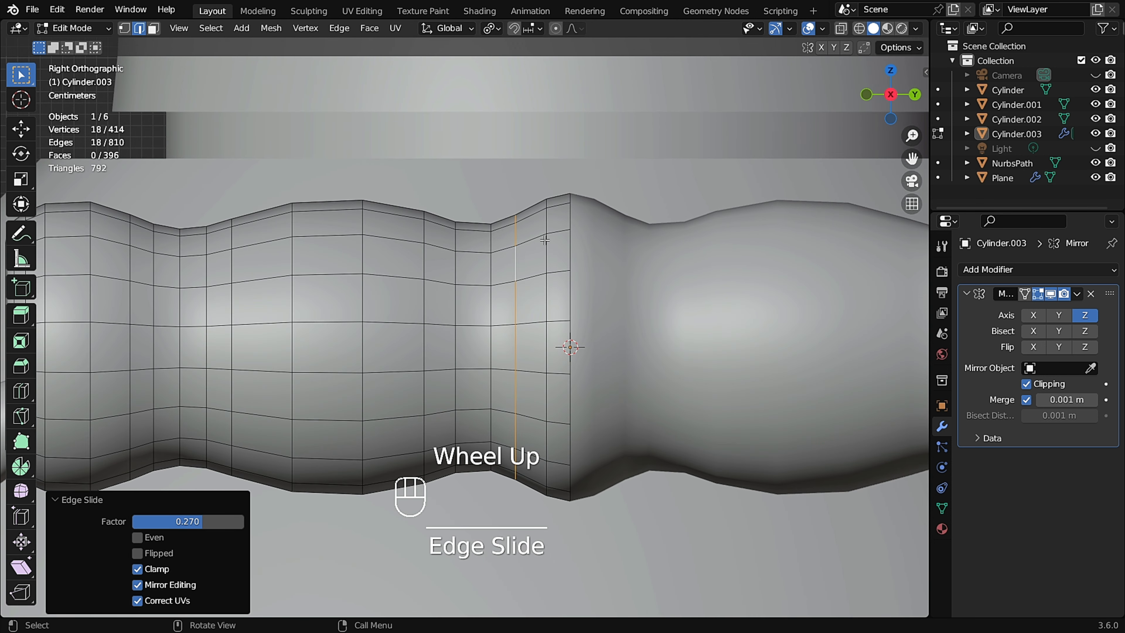
alt+click(573, 247)
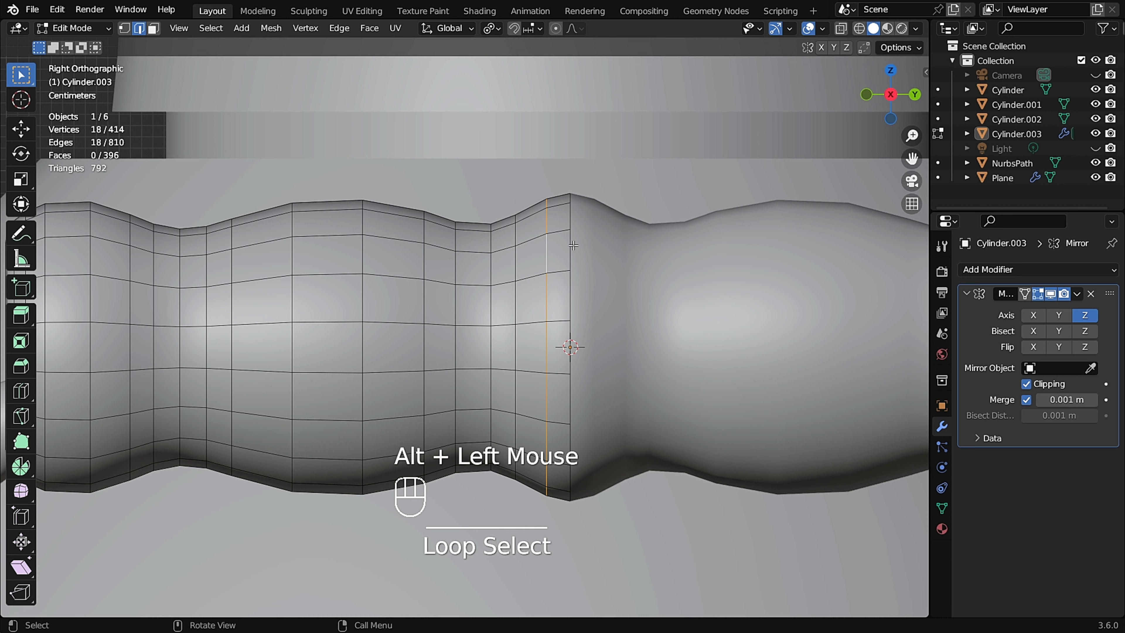
key(s)
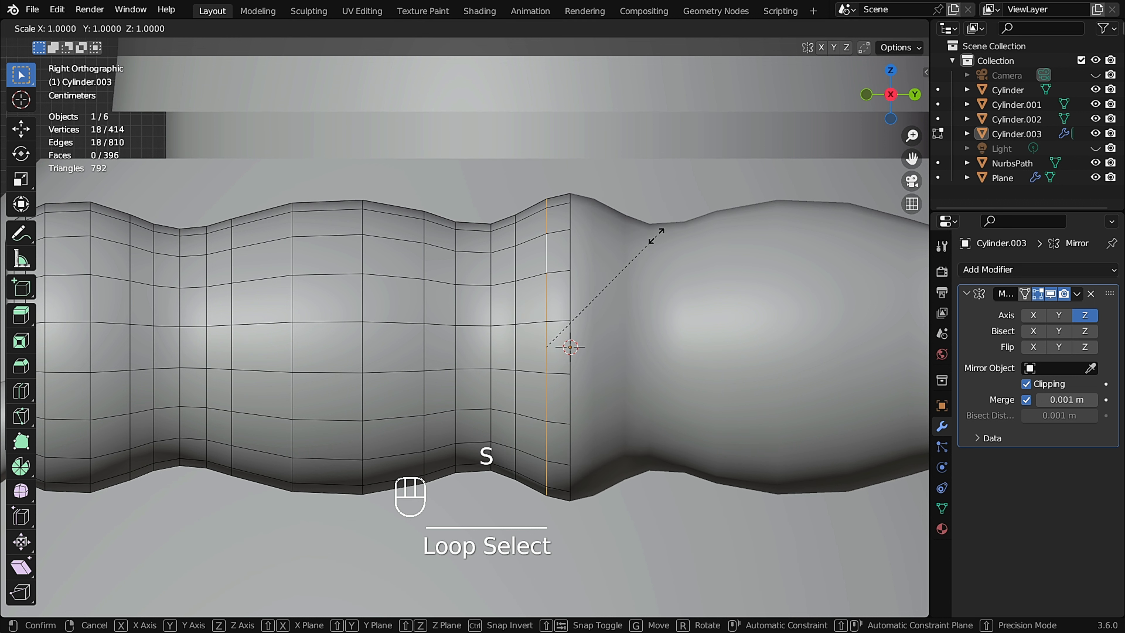
click(657, 235)
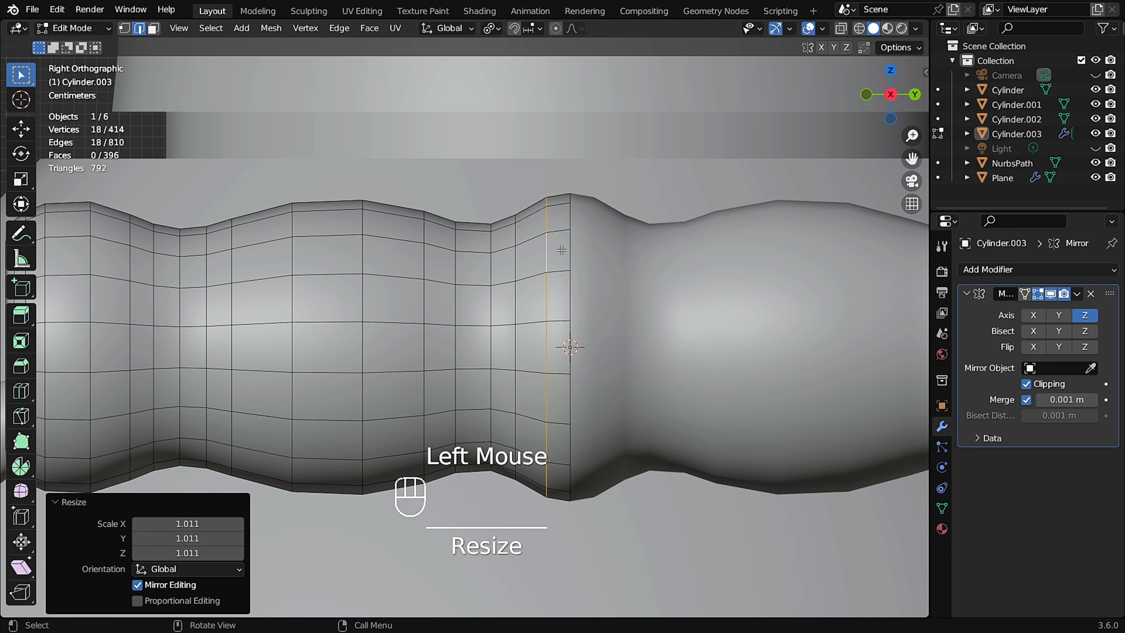
Edge-slide the next loop outward with a factor of -0.171 and scale it by 1.031.
alt+click(516, 266)
key(g)
key(g)
click(522, 265)
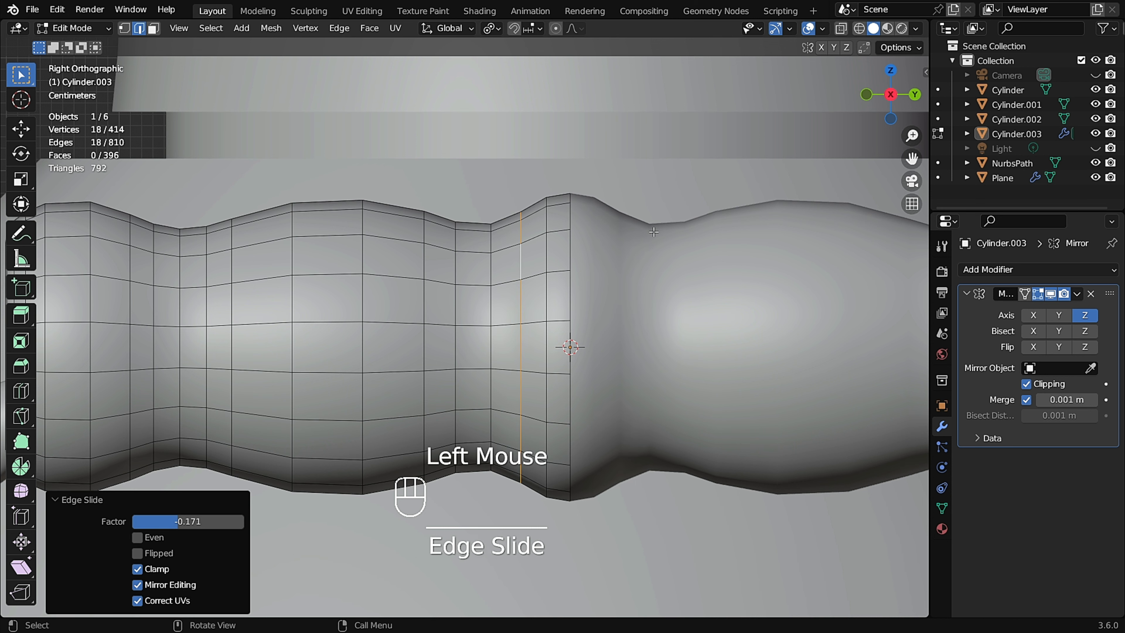
key(s)
click(660, 231)
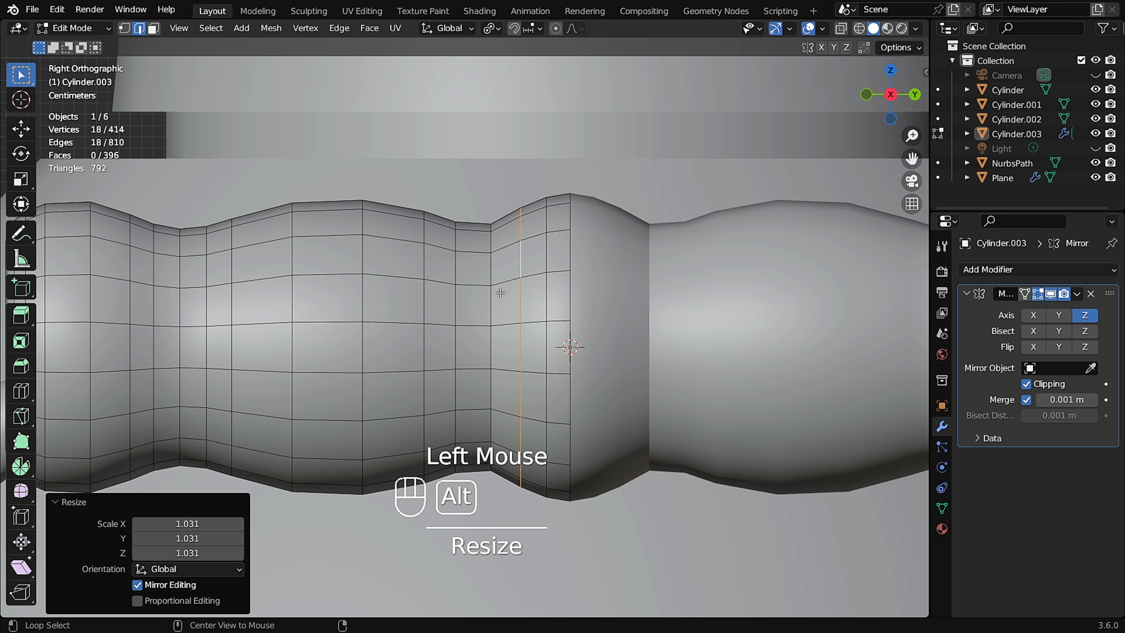
Edge-slide the following loop further outward along the grip.
alt+click(490, 296)
key(g)
key(g)
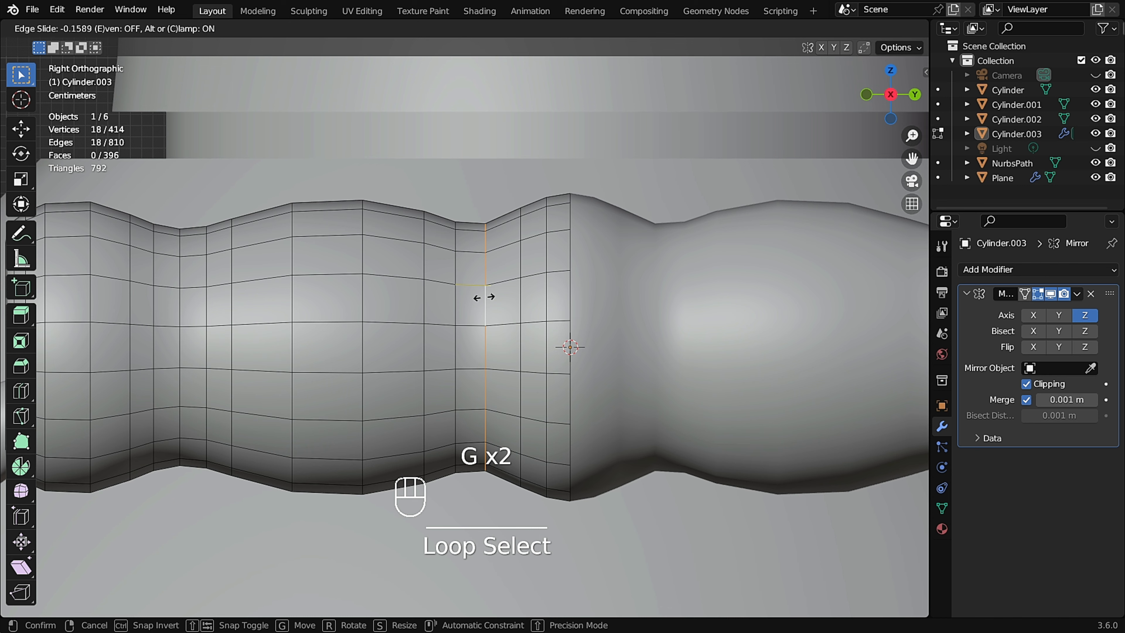
click(484, 298)
Edge-slide a loop in the grip's central bulge with a factor of -0.181.
key(Tab)
scroll(435, 289, down, 3)
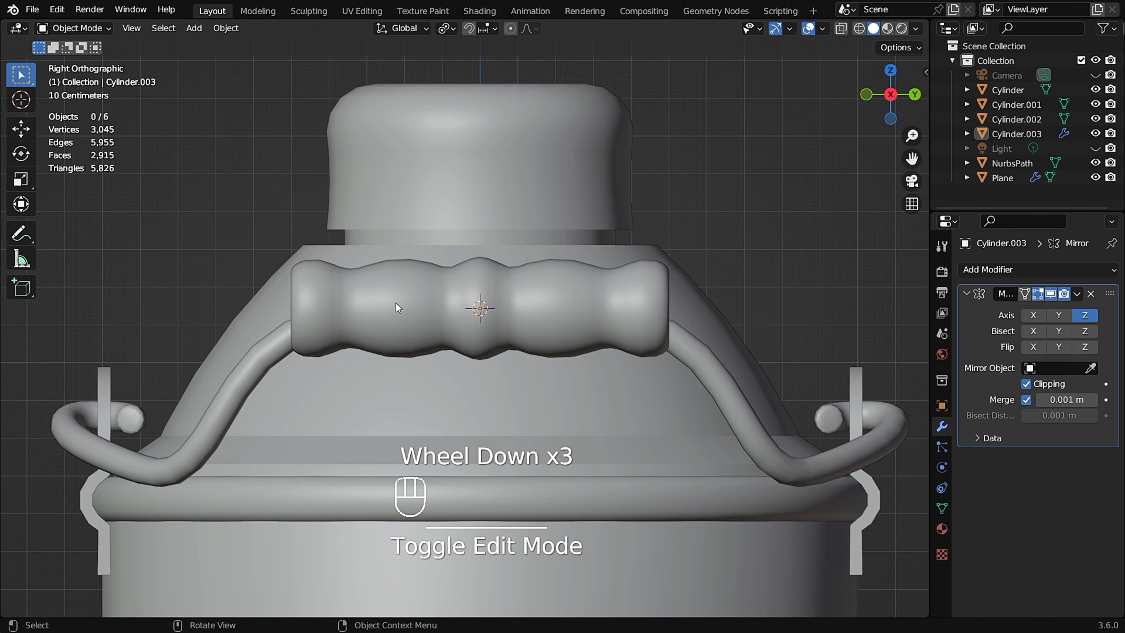
scroll(383, 305, up, 2)
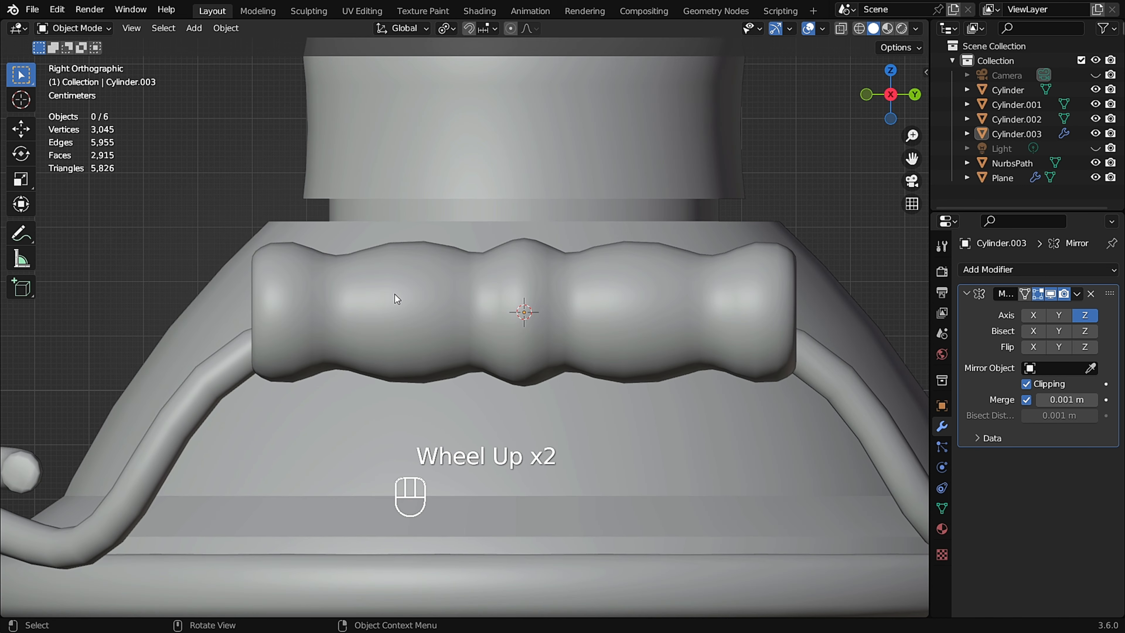
key(Tab)
scroll(402, 294, up, 1)
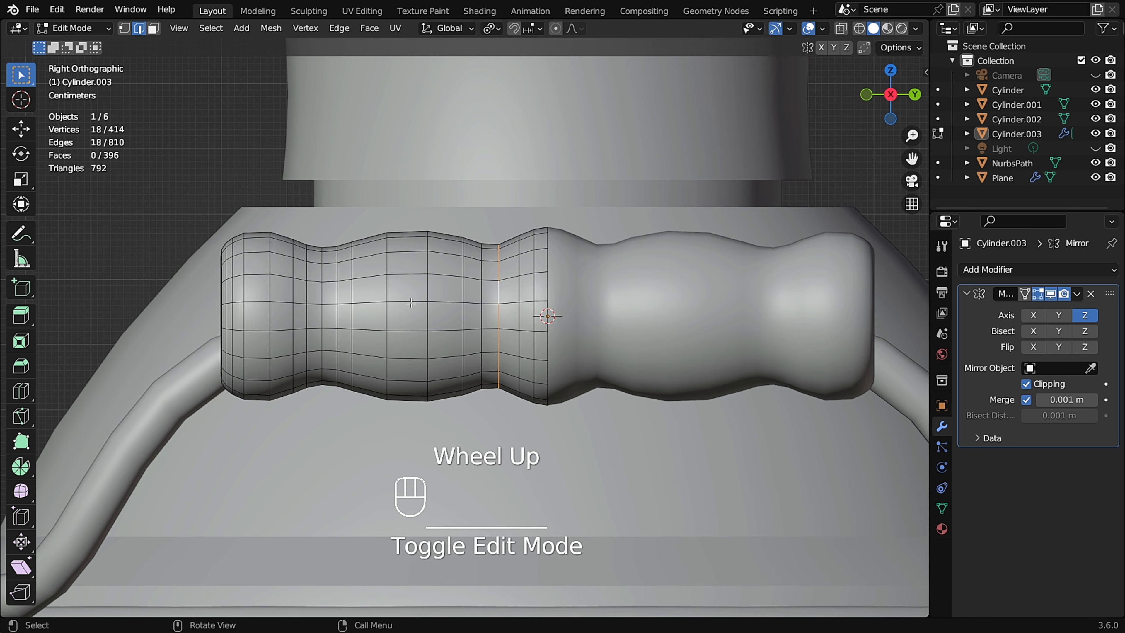
scroll(425, 298, up, 2)
alt+click(427, 283)
key(g)
key(g)
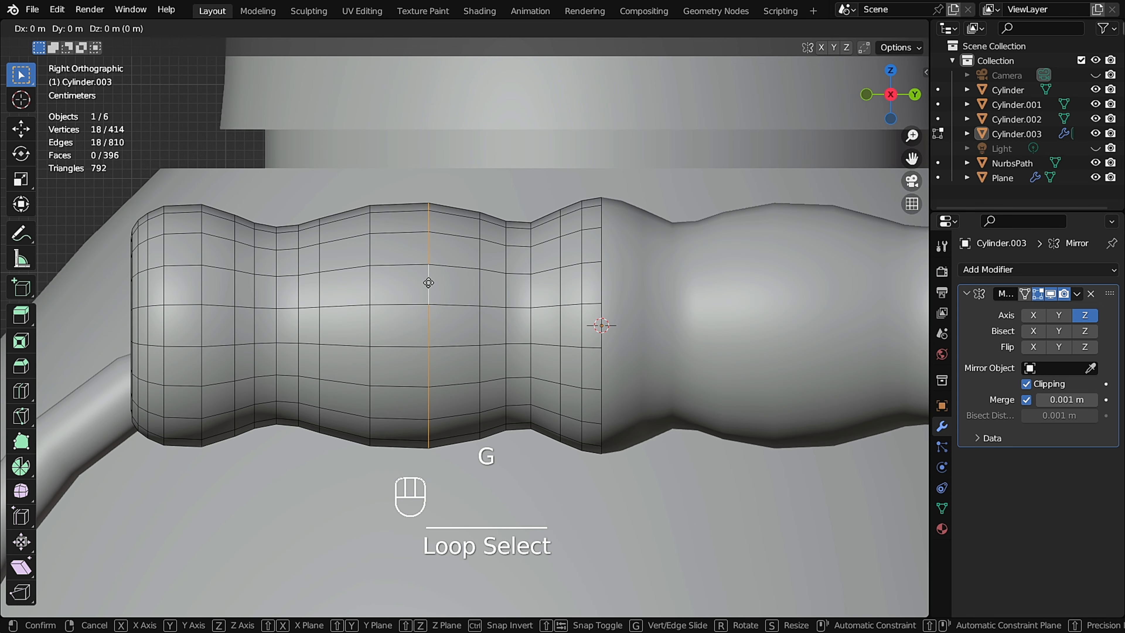
click(418, 282)
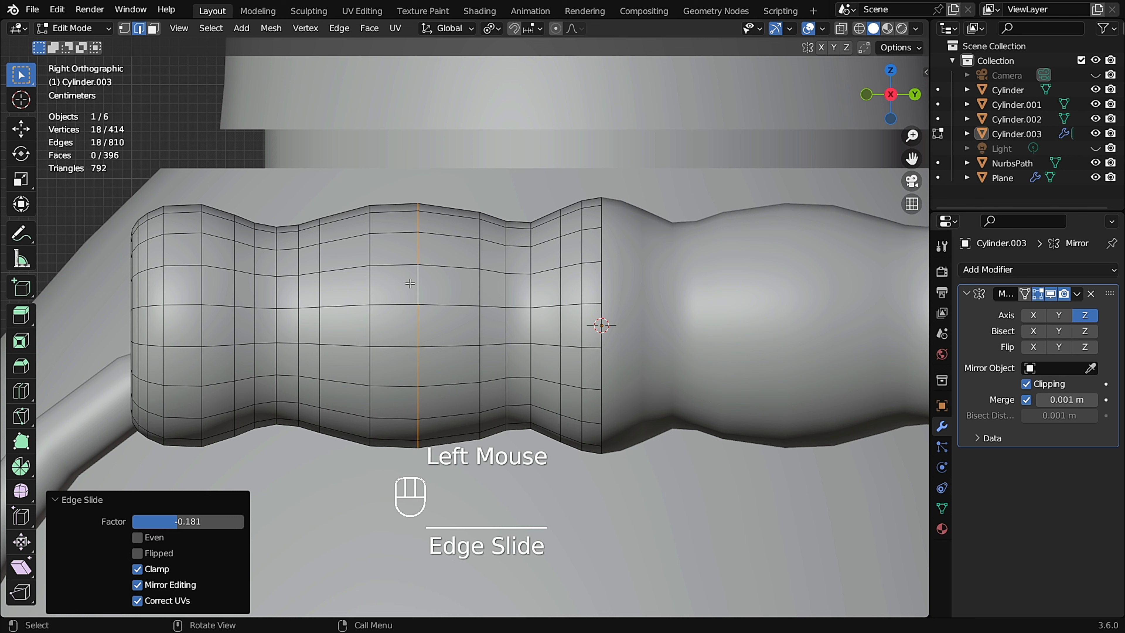
Select a face loop in the grip's first bulge and scale it up by 1.088.
key(3)
alt+click(428, 268)
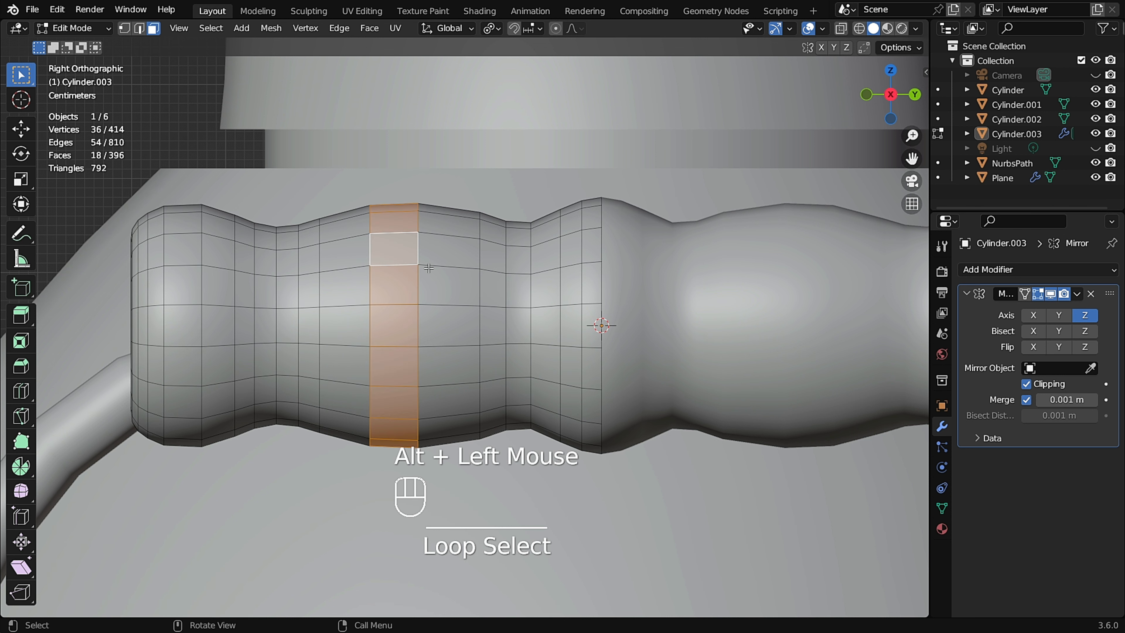
key(s)
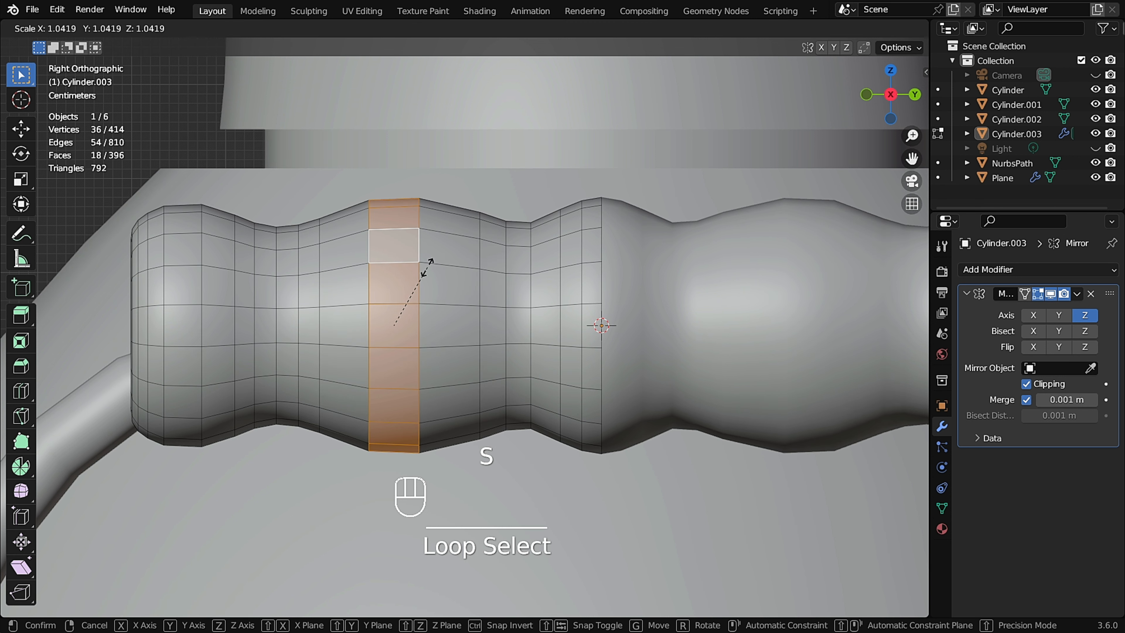
click(432, 267)
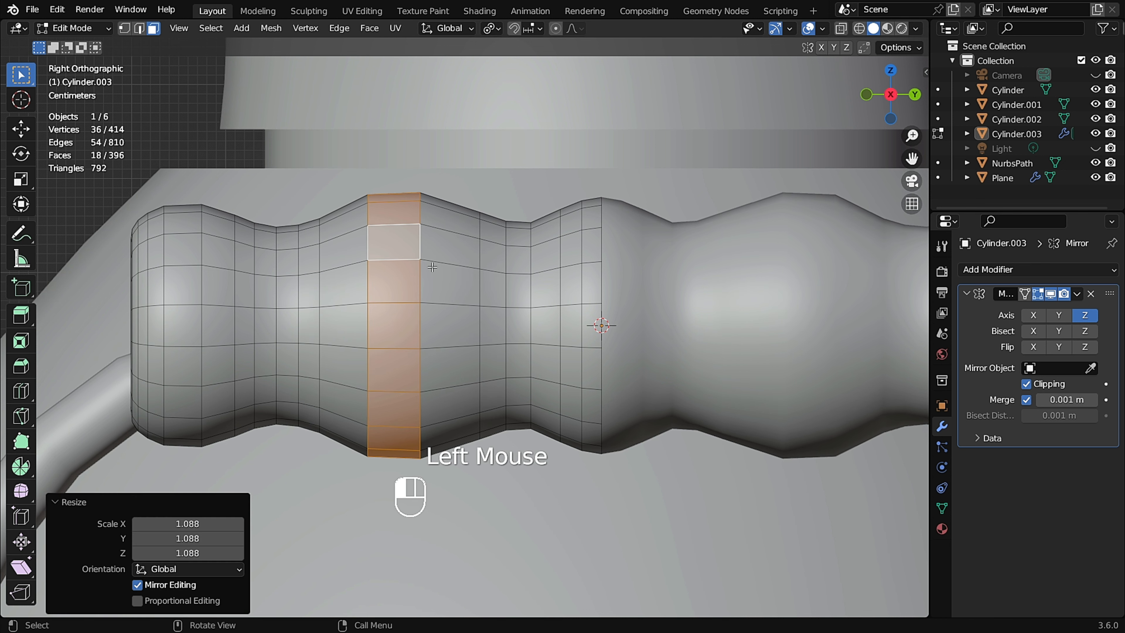
Edge-slide an edge loop in the grip's center with a factor of -0.315.
scroll(398, 267, up, 1)
key(2)
alt+click(424, 279)
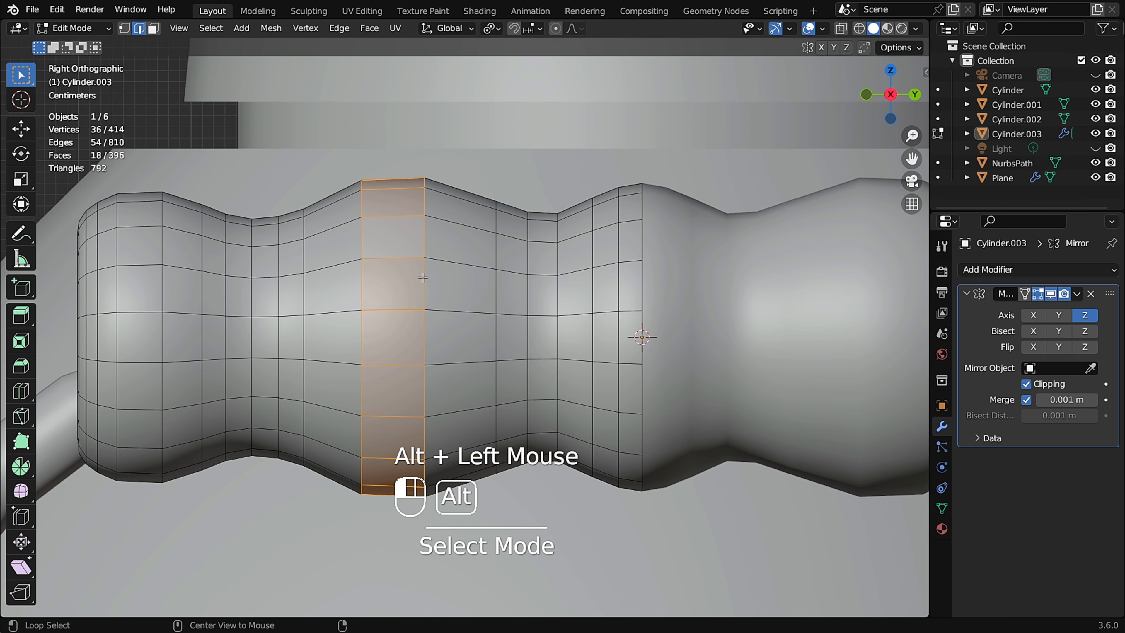
key(g)
key(g)
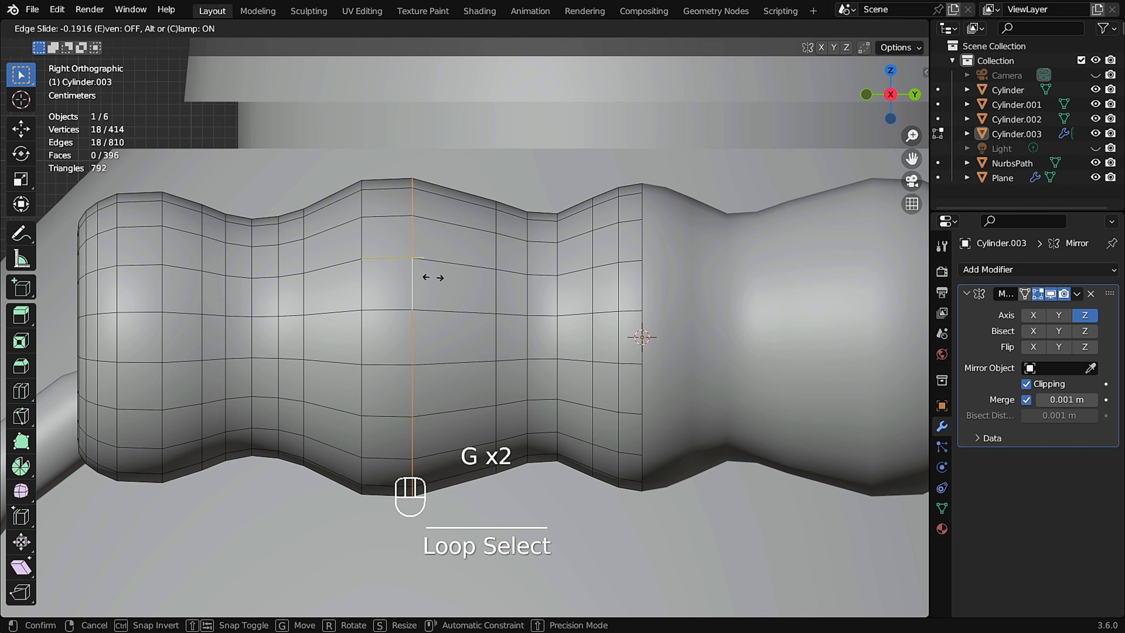
click(421, 276)
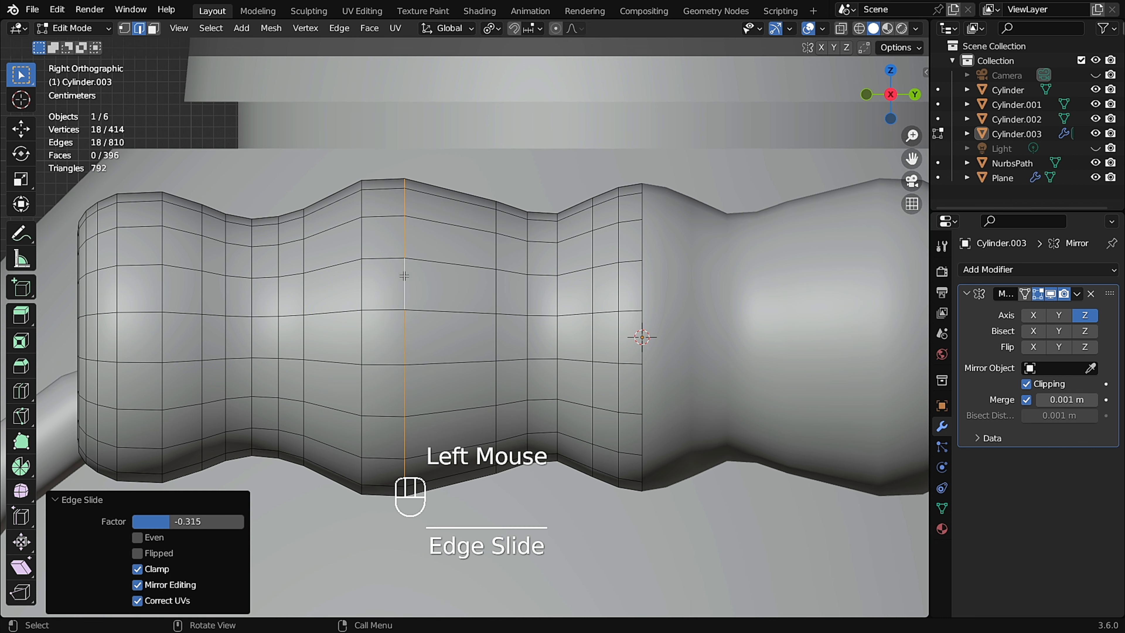
Dissolve the neighbouring edge loop beside the grip's center.
alt+click(361, 276)
key(ctrl+x)
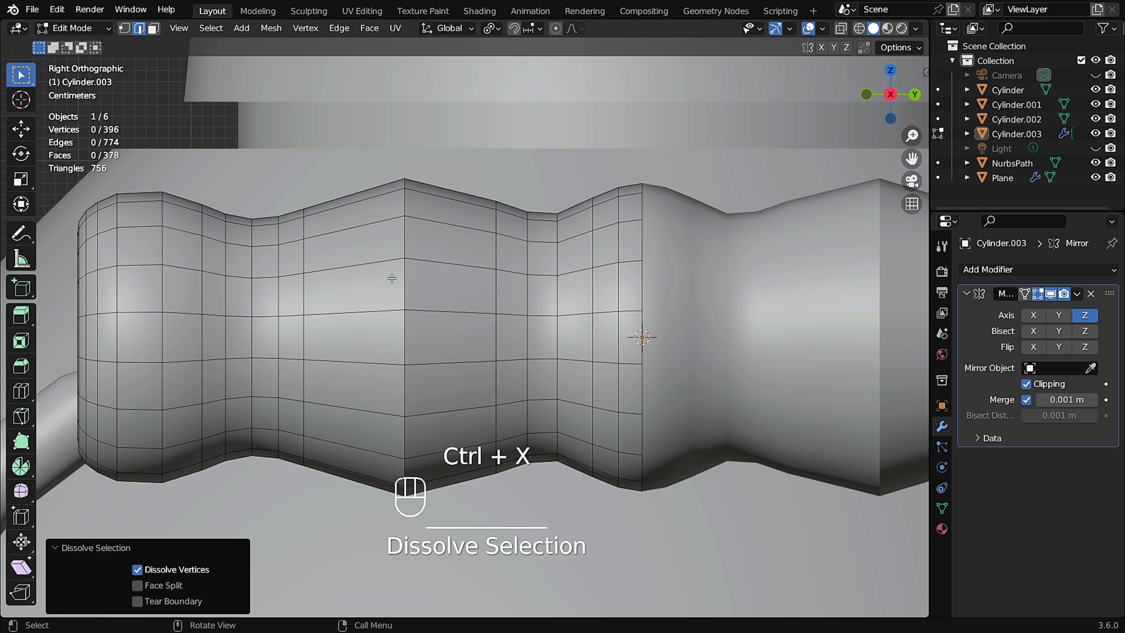
Scale the central edge loop up by 1.122 and bevel it into a band of faces.
alt+click(405, 281)
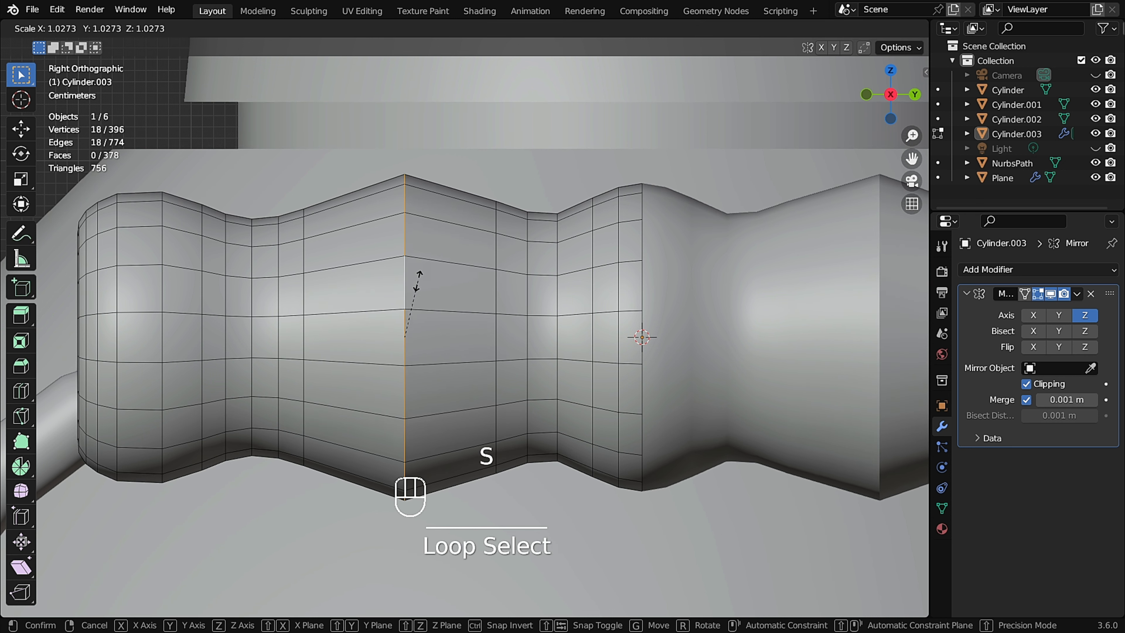
click(432, 280)
key(ctrl+b)
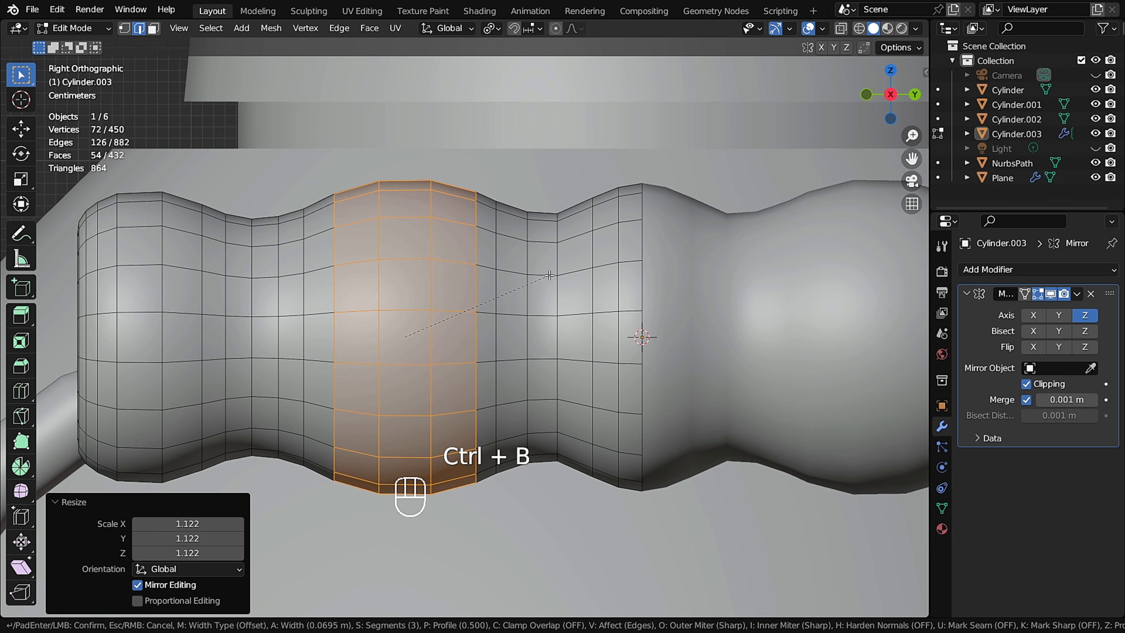
click(522, 271)
Inspect the finished grip sleeve in object mode from several angles.
key(Tab)
scroll(446, 260, down, 3)
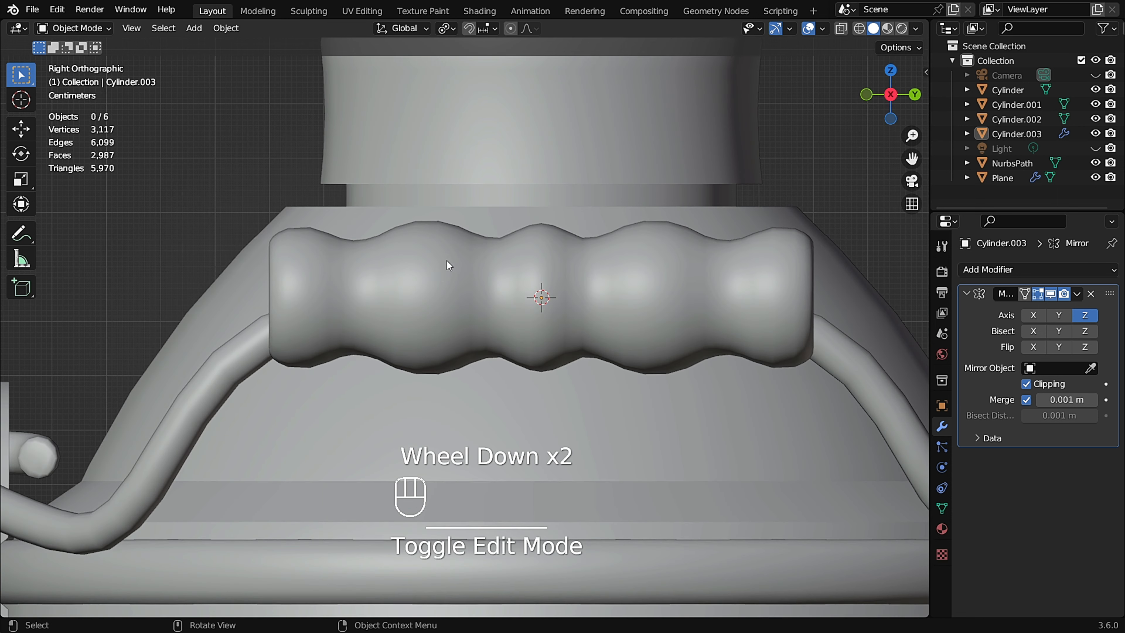
middle_drag(396, 288, 428, 273)
scroll(421, 307, down, 2)
scroll(450, 283, up, 5)
key(Tab)
scroll(406, 288, up, 1)
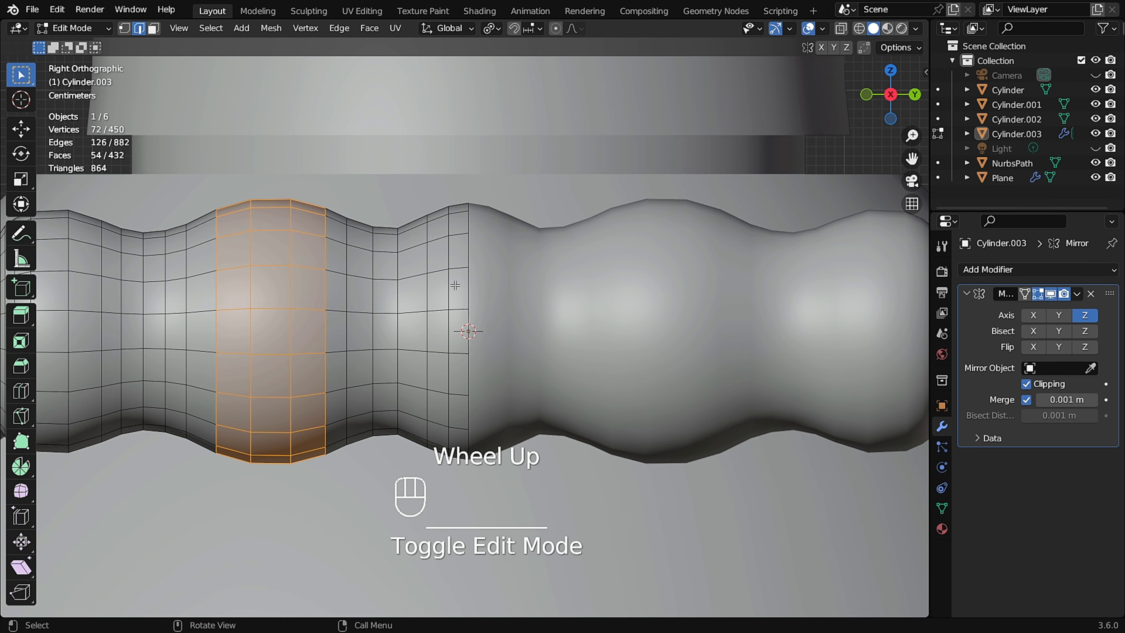
scroll(467, 274, down, 2)
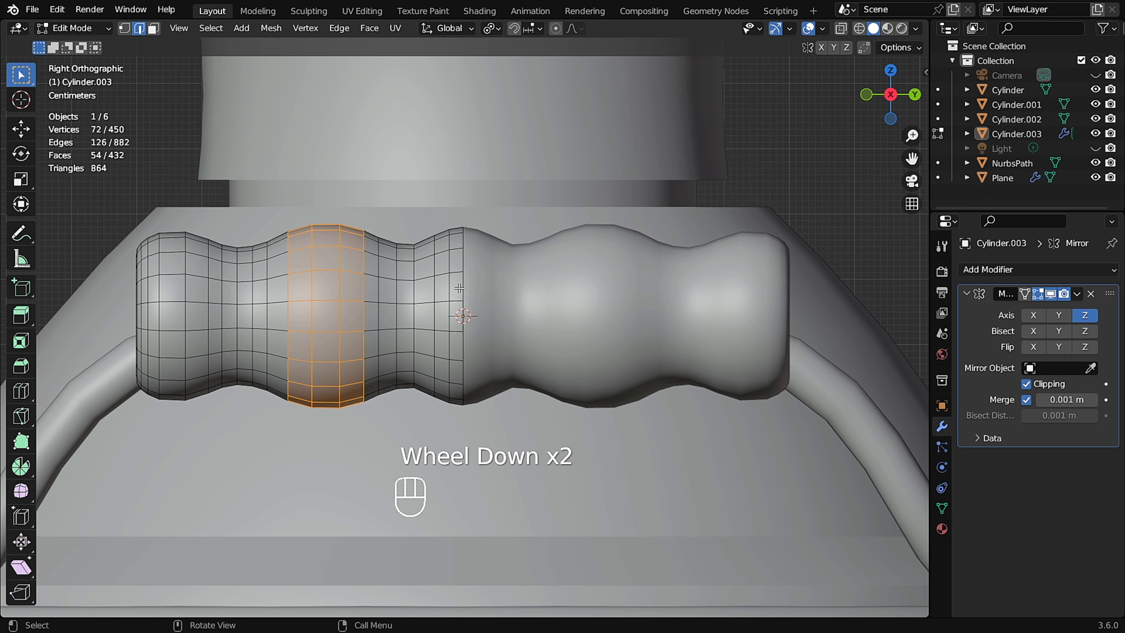
scroll(459, 288, up, 2)
key(Tab)
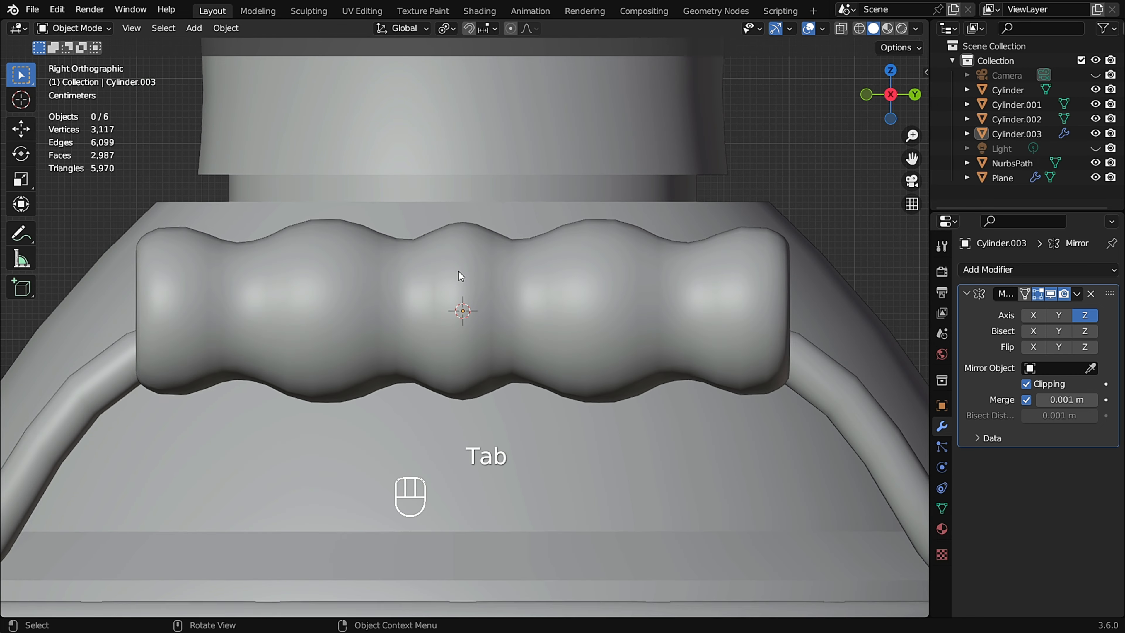
scroll(459, 272, down, 2)
middle_drag(447, 283, 445, 332)
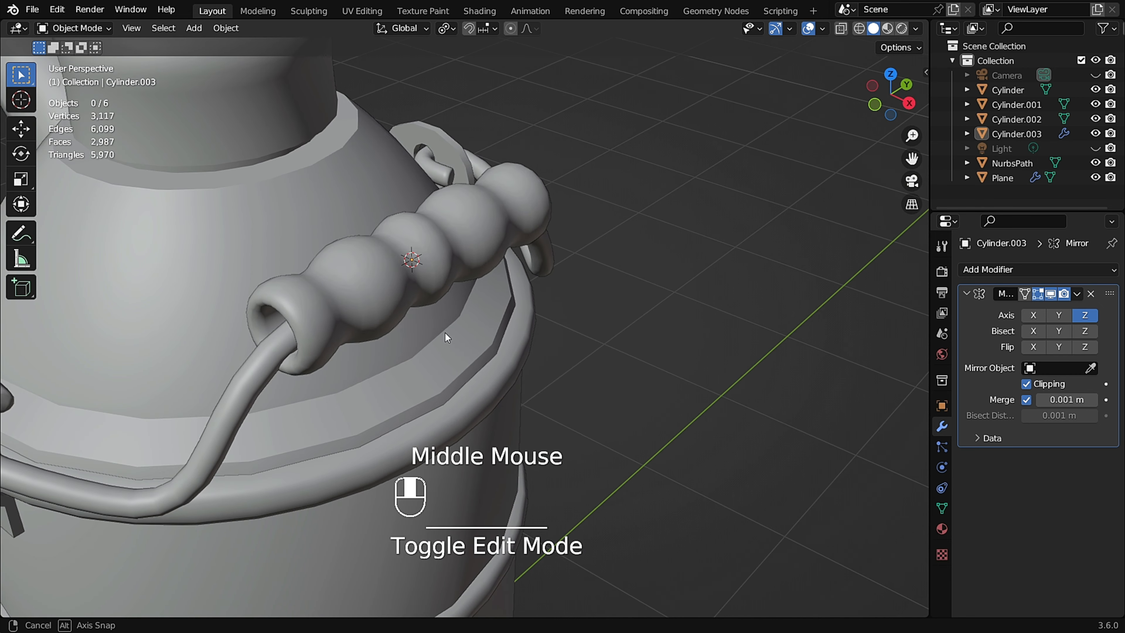
Apply the Mirror modifier on the grip sleeve.
click(1076, 294)
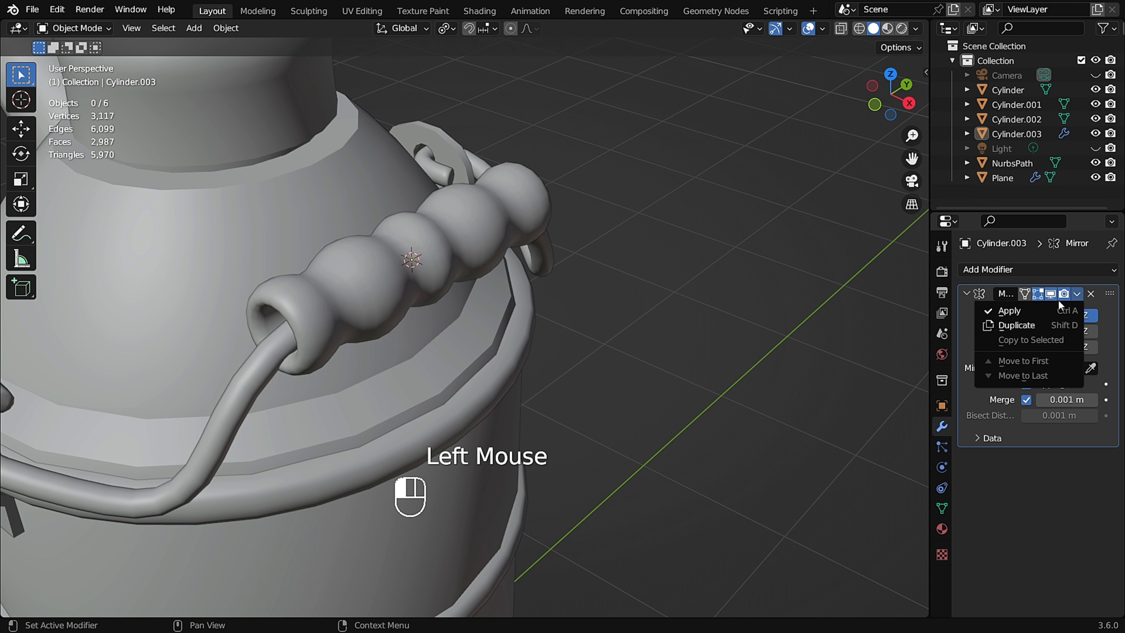
click(1030, 310)
scroll(541, 254, down, 2)
key(Tab)
scroll(454, 254, up, 2)
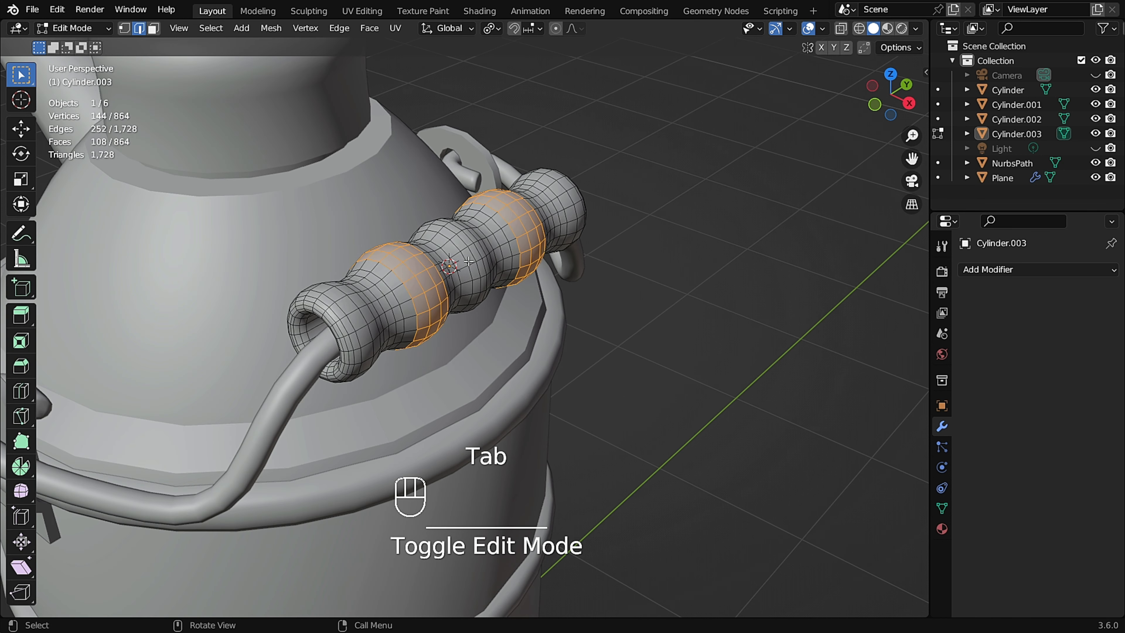
Select the grip sleeve and move it about -0.009 m in X and -0.0099 m in Z onto the handle ring.
click(631, 203)
key(Tab)
scroll(443, 233, down, 3)
middle_drag(443, 232, 492, 201)
scroll(420, 266, up, 4)
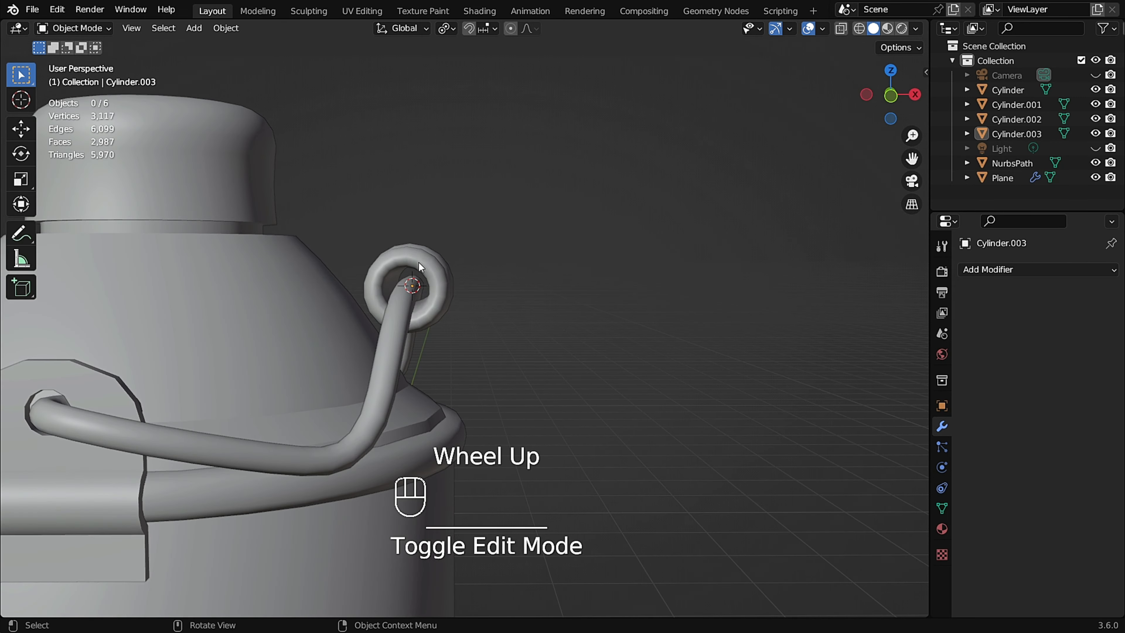
alt+middle_drag(419, 262, 443, 260)
scroll(462, 256, up, 3)
click(463, 254)
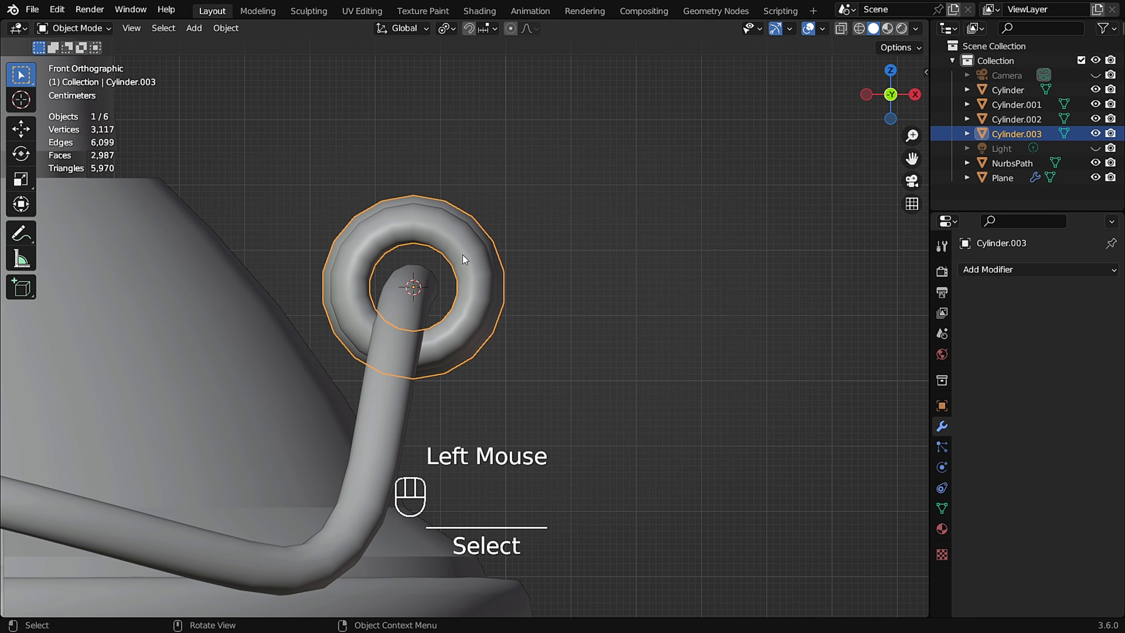
key(g)
click(465, 260)
Move the grip sleeve -0.0334 m along Z and readjust its height along Z.
scroll(465, 262, down, 2)
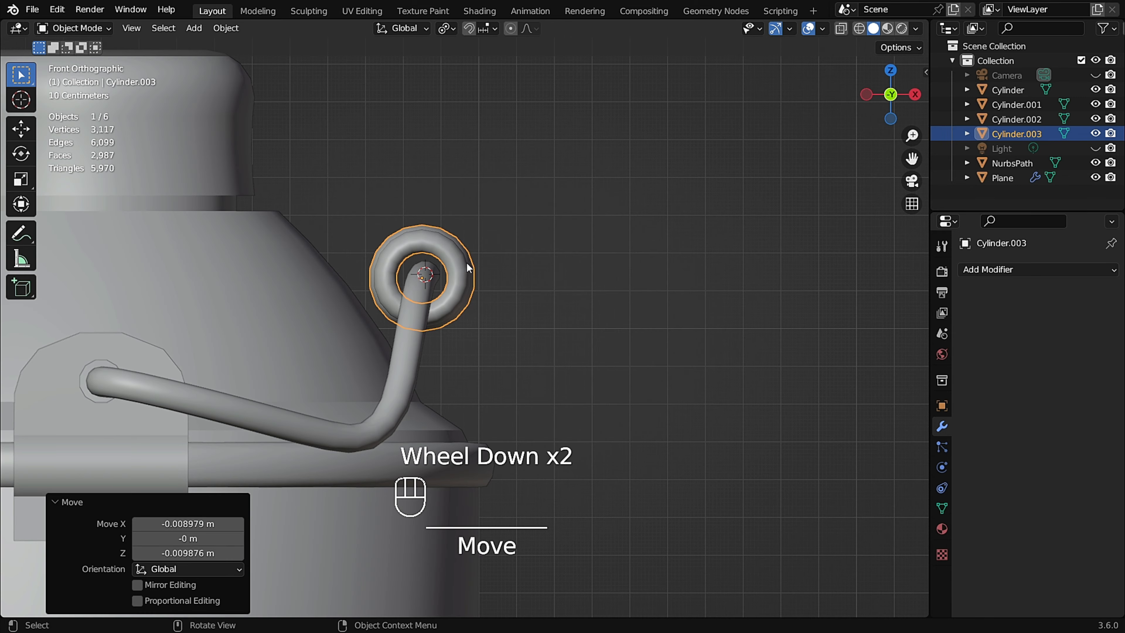
mouse_move(466, 262)
middle_down()
mouse_move(215, 263)
mouse_move(419, 289)
mouse_move(610, 284)
mouse_move(527, 275)
mouse_move(596, 271)
mouse_move(552, 304)
mouse_move(593, 266)
mouse_move(482, 266)
middle_up()
scroll(419, 289, up, 2)
key(g)
key(z)
click(535, 296)
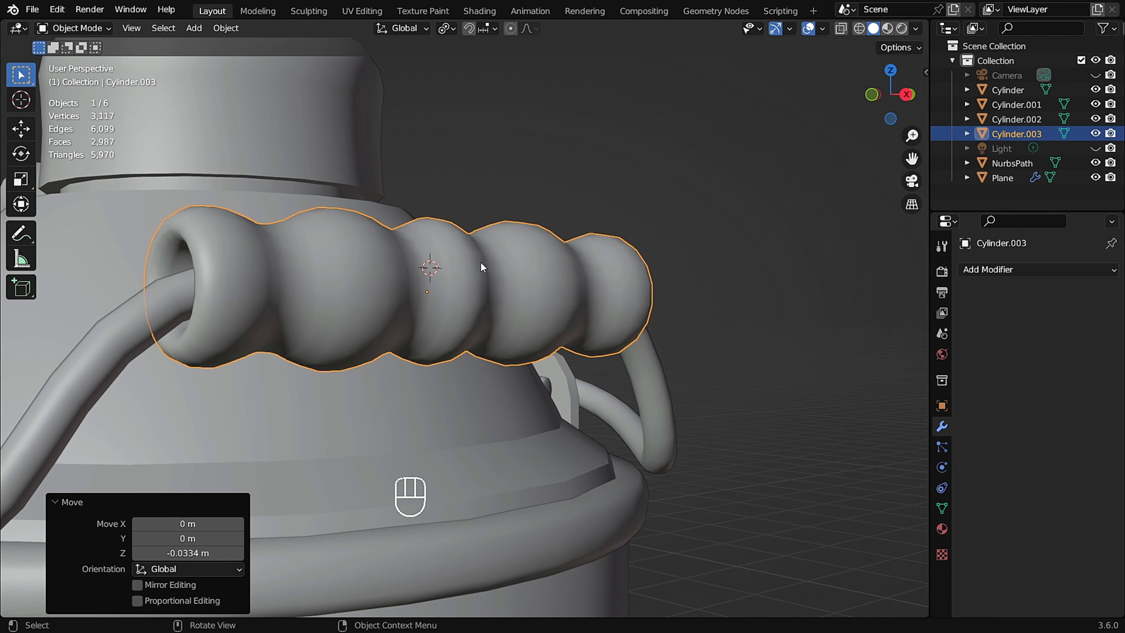
key(g)
key(z)
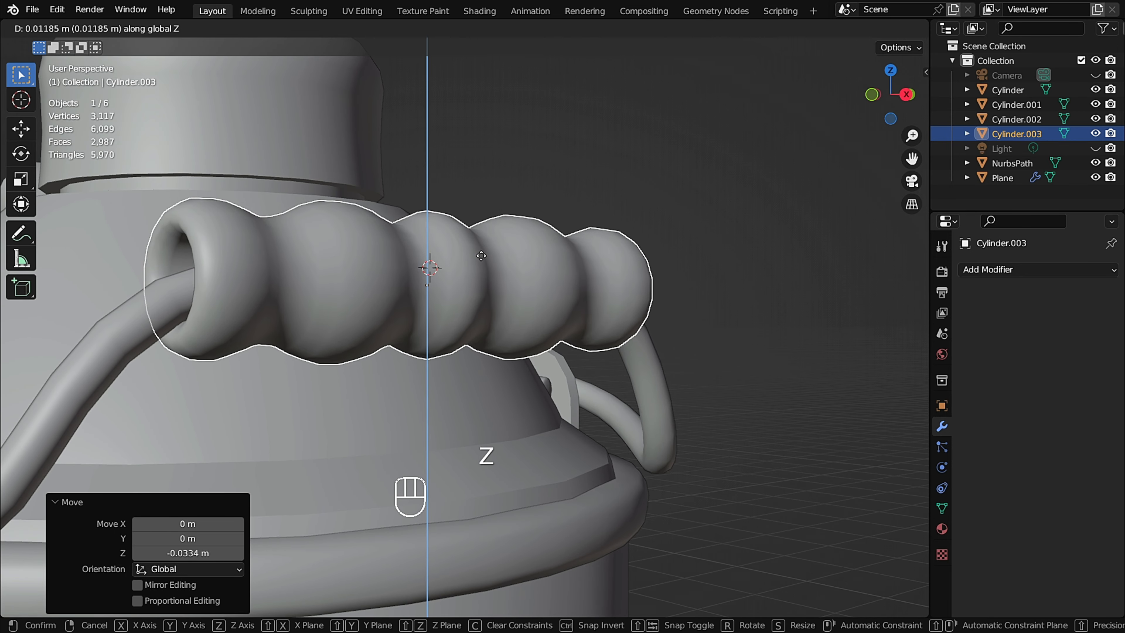
click(481, 256)
Orbit around the whole milk can to inspect the grip's placement.
middle_drag(565, 264, 617, 269)
scroll(484, 227, down, 2)
middle_drag(485, 227, 675, 303)
click(637, 191)
scroll(474, 262, down, 4)
shift+scroll(493, 287, down, 1)
scroll(529, 286, up, 2)
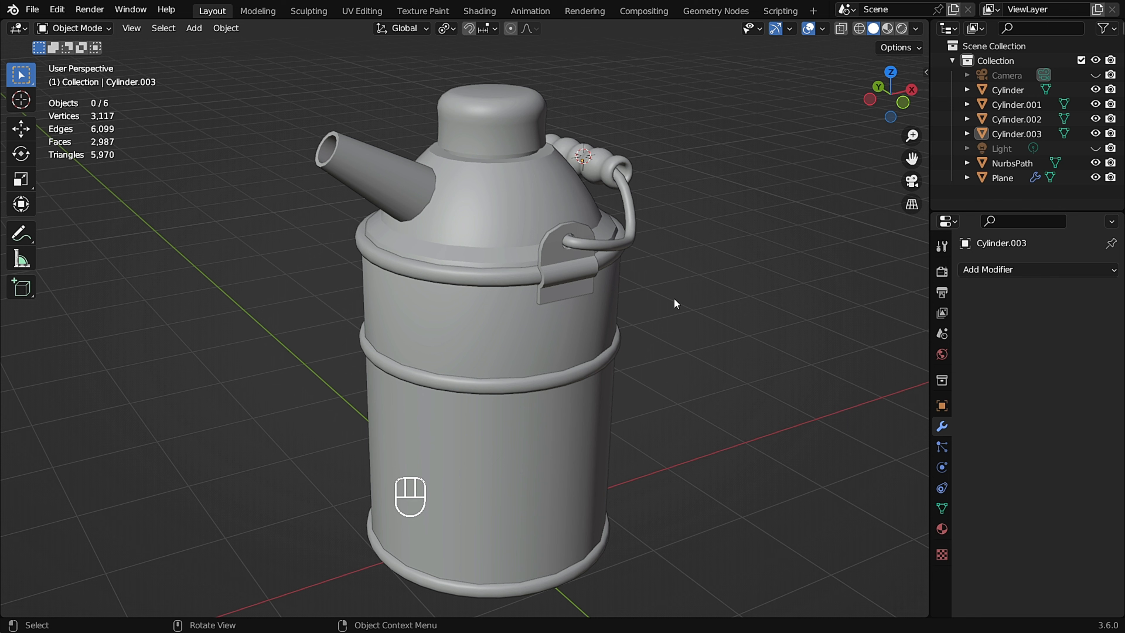
scroll(644, 127, down, 2)
middle_drag(654, 161, 648, 151)
Select the can body and inset the top face of its lid by 0.1386 m.
key(KP_1)
scroll(548, 147, up, 2)
shift+middle_drag(548, 156, 560, 215)
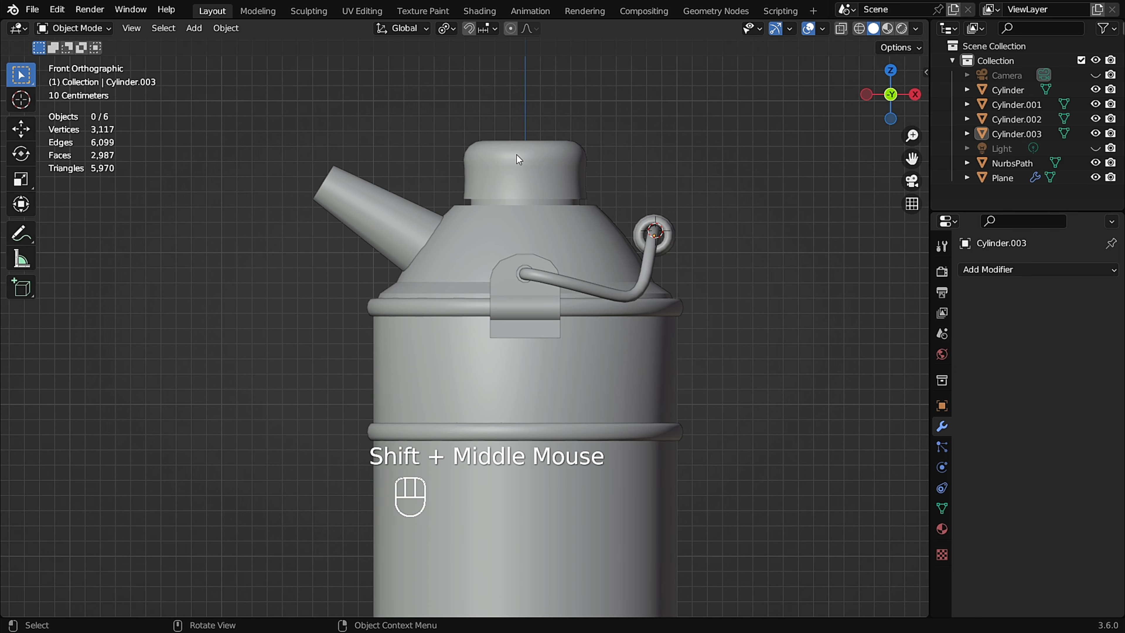
scroll(518, 158, up, 2)
click(524, 152)
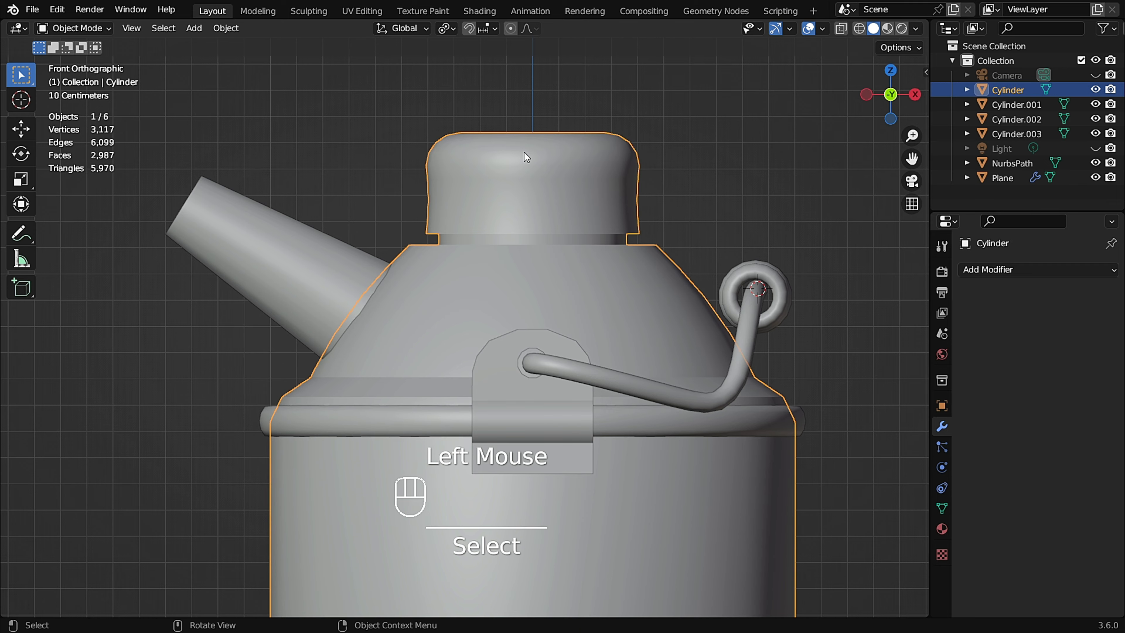
scroll(524, 152, down, 1)
middle_drag(524, 152, 554, 218)
scroll(538, 192, up, 1)
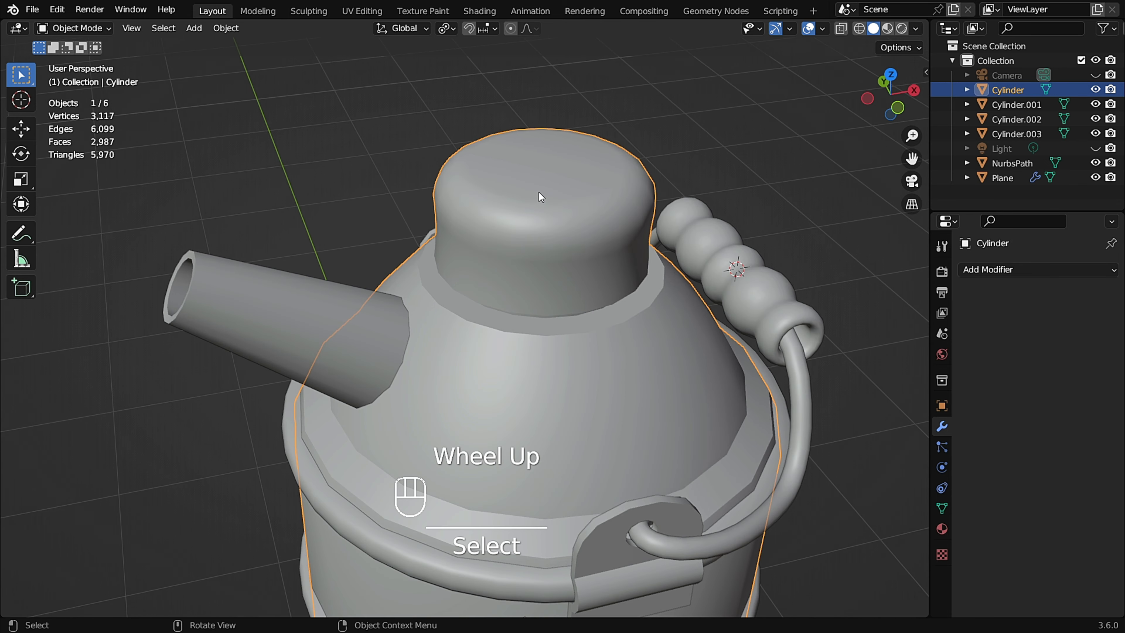
scroll(531, 194, up, 2)
key(Tab)
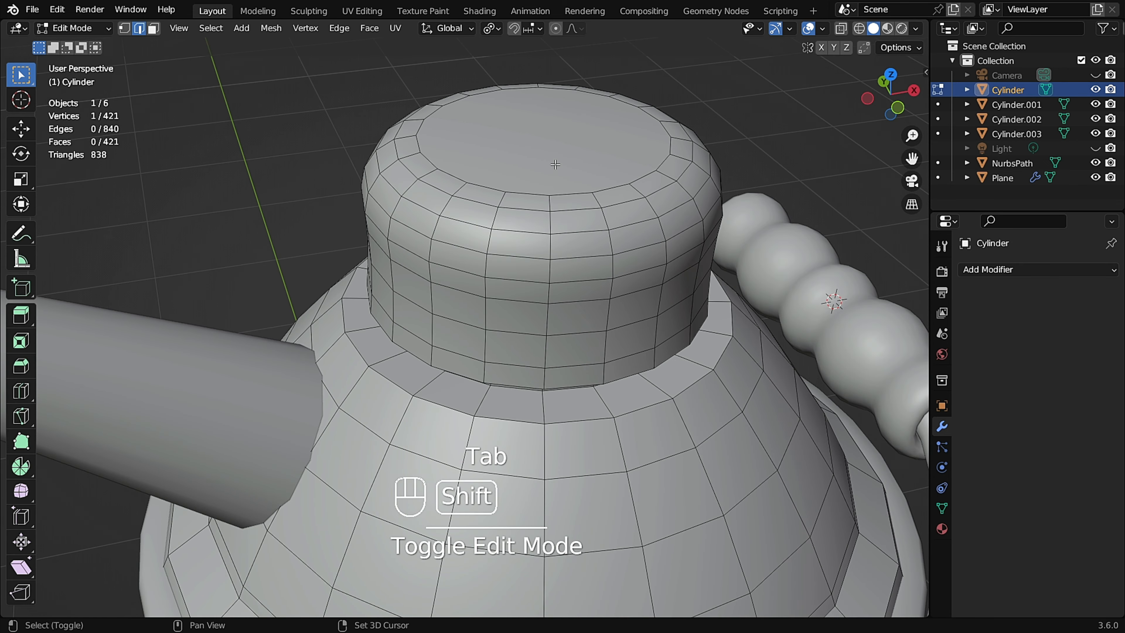
shift+middle_drag(559, 205, 518, 220)
key(3)
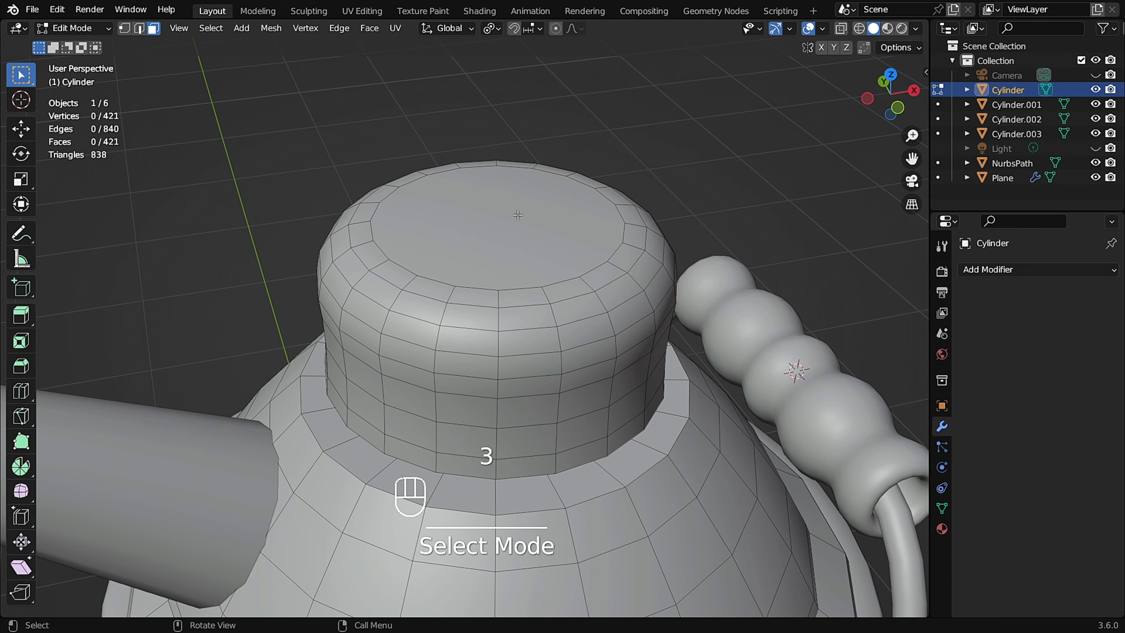
click(511, 215)
middle_drag(575, 205, 714, 191)
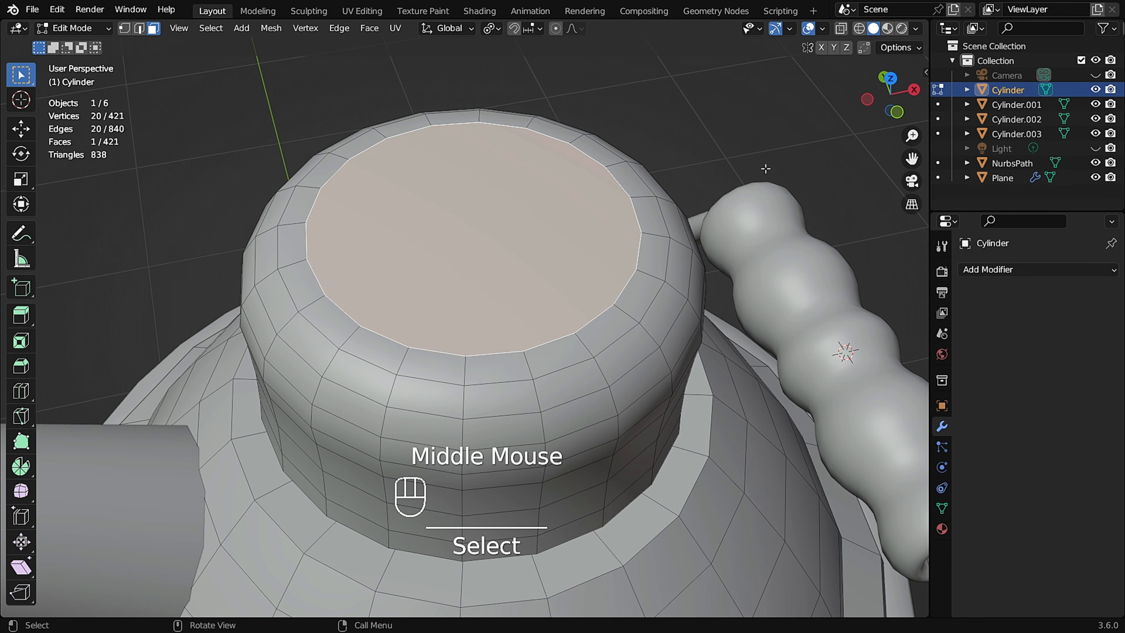
key(i)
click(733, 192)
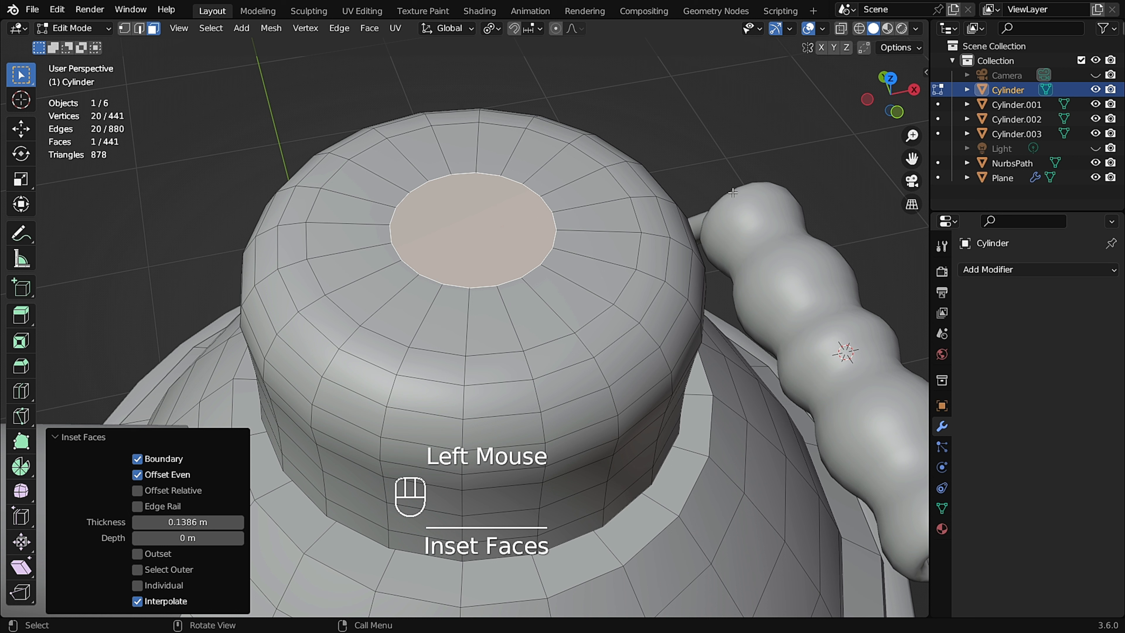
Collapse the inset lid face into a single center vertex.
key(m)
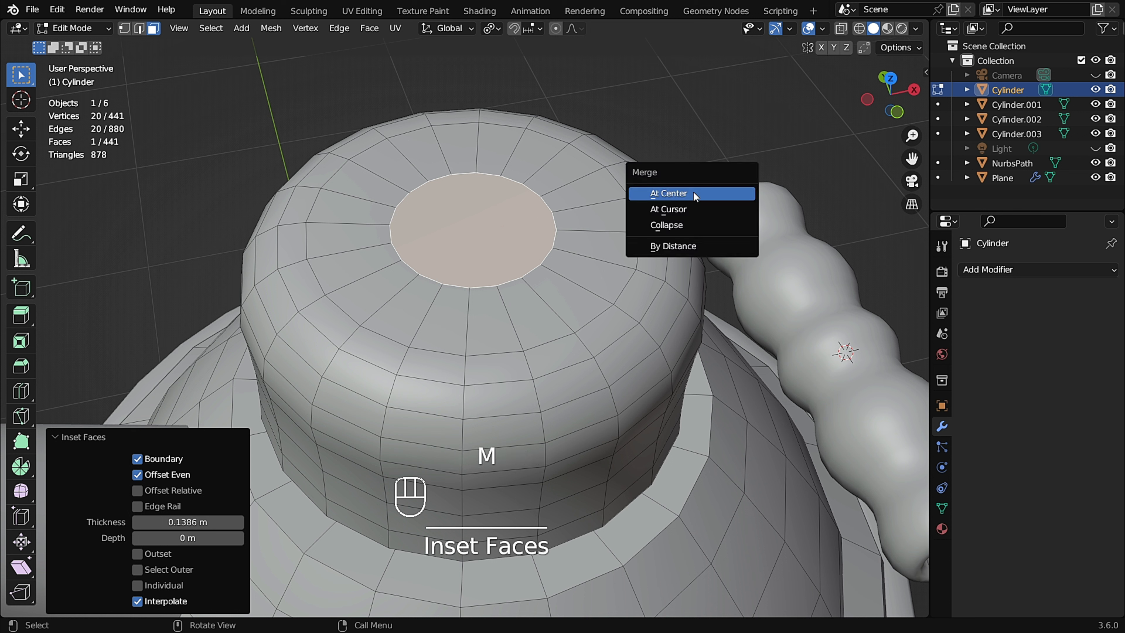
click(683, 226)
middle_drag(515, 272, 507, 260)
Snap the 3D cursor to the lid's center vertex and return to object mode.
key(1)
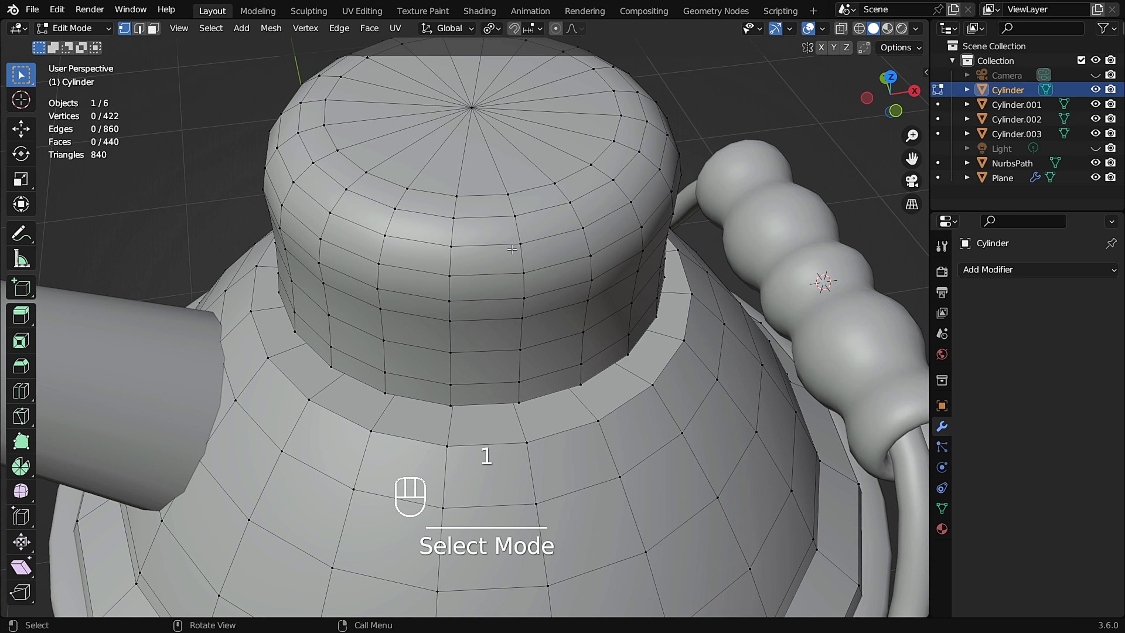
click(474, 111)
shift+middle_drag(474, 112, 513, 213)
key(shift+s)
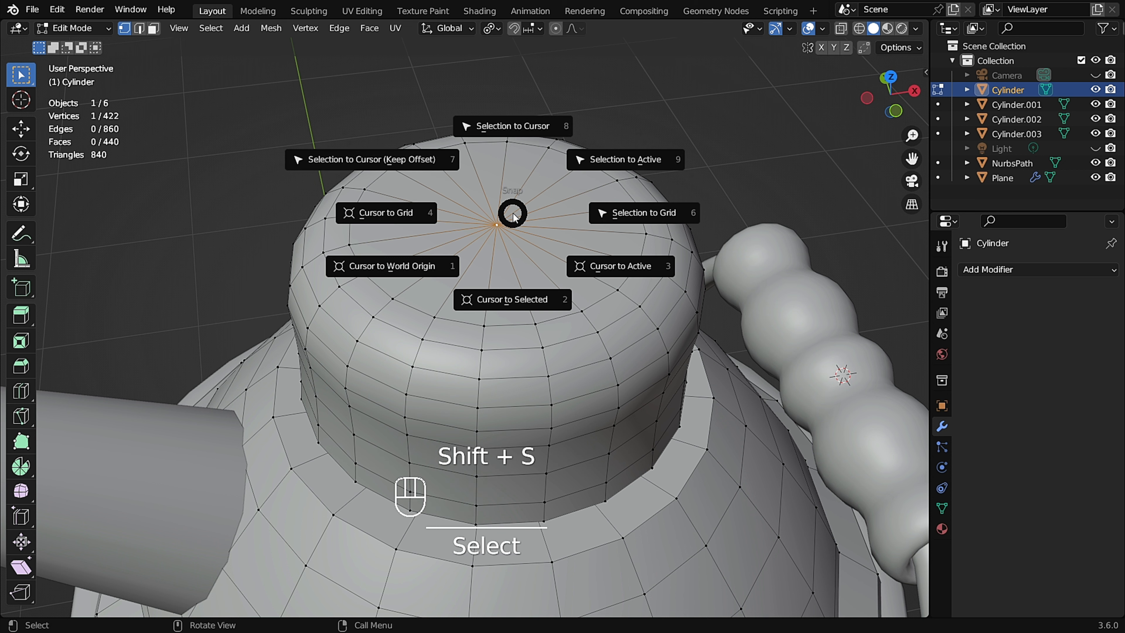
click(527, 301)
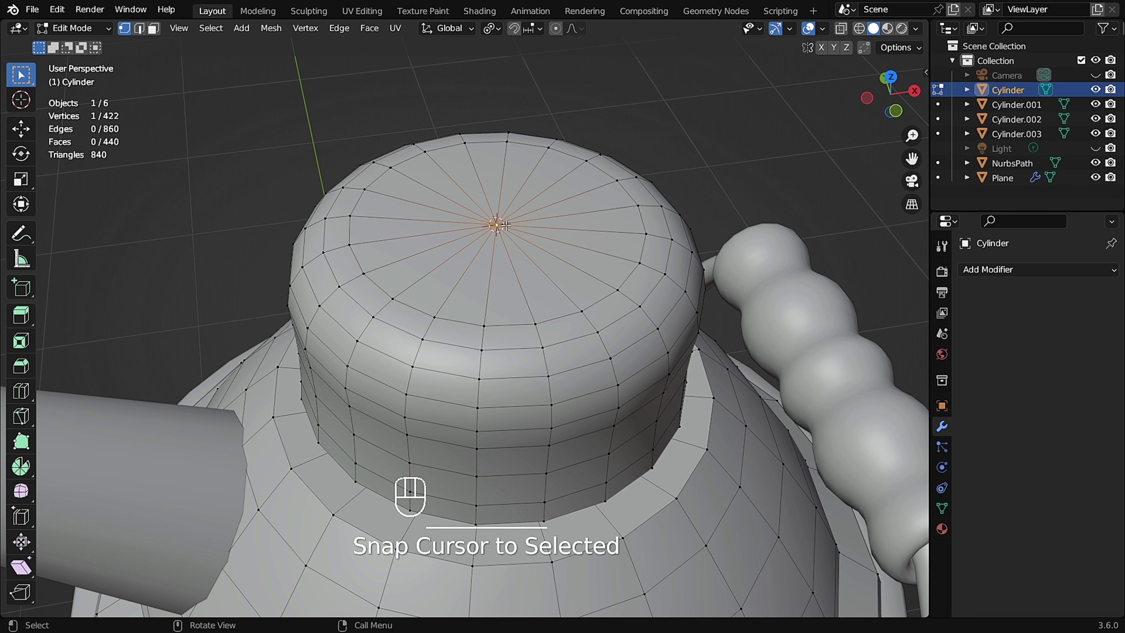
key(Tab)
scroll(506, 225, down, 2)
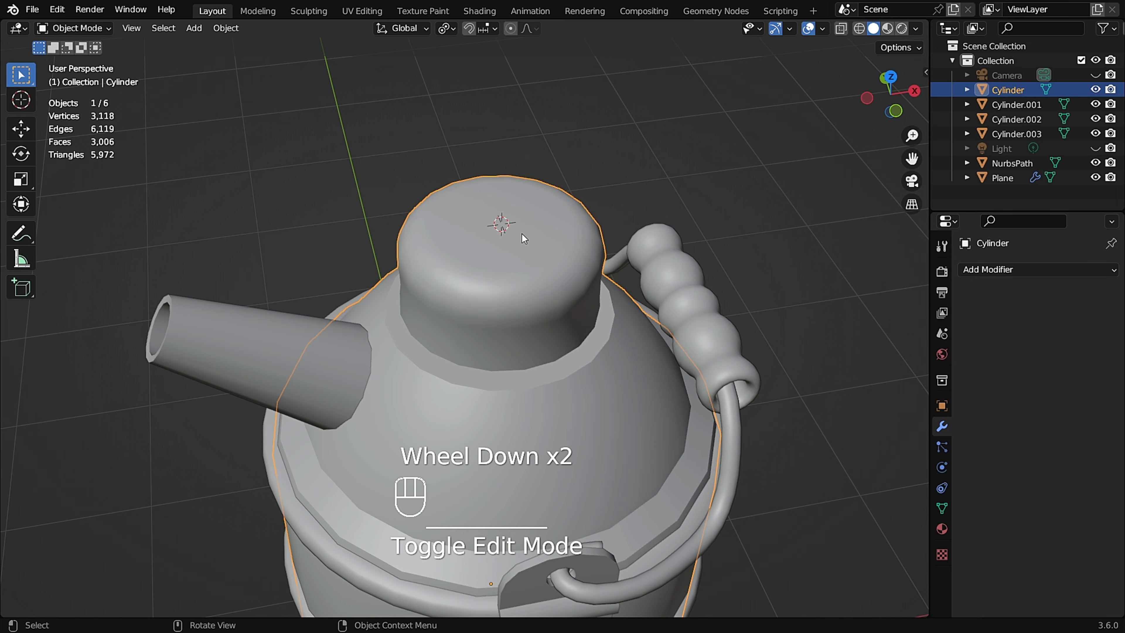
middle_drag(522, 234, 542, 299)
scroll(529, 209, up, 1)
scroll(509, 141, up, 1)
scroll(637, 219, up, 2)
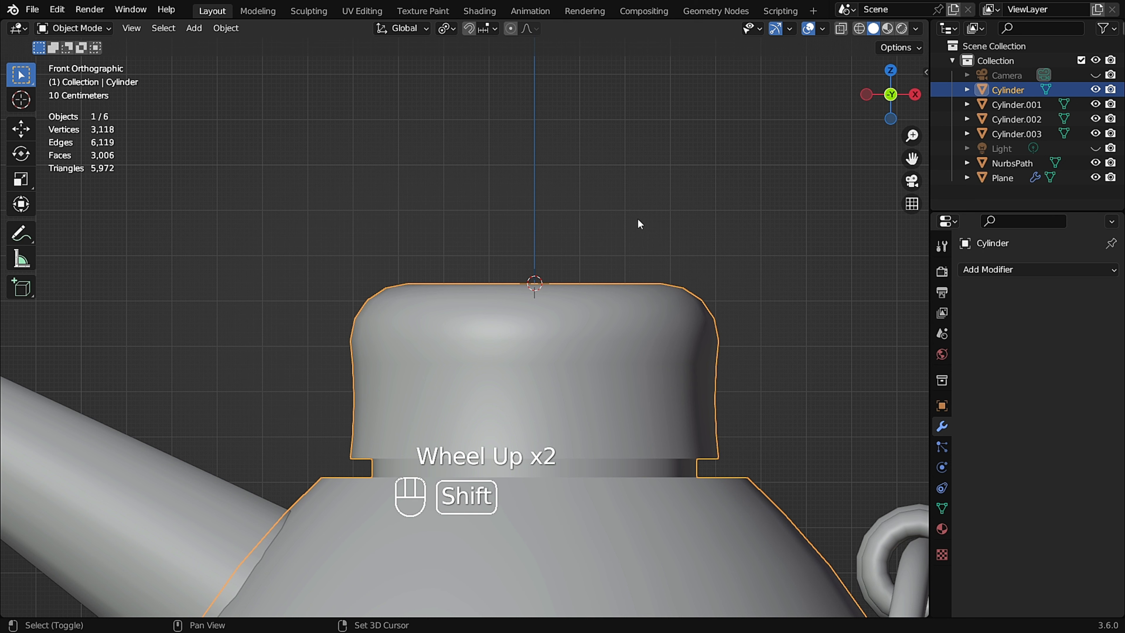
Add a path curve at the 3D cursor on the lid and scale it down to 0.140.
key(shift+a)
mouse_move(627, 234)
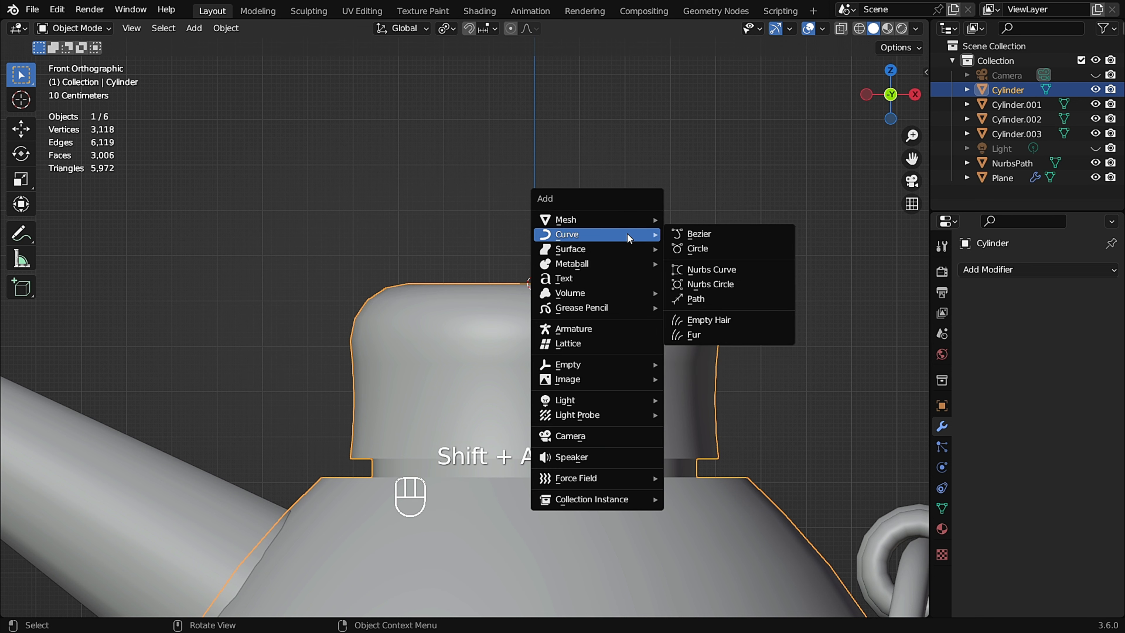
click(715, 297)
scroll(618, 272, down, 2)
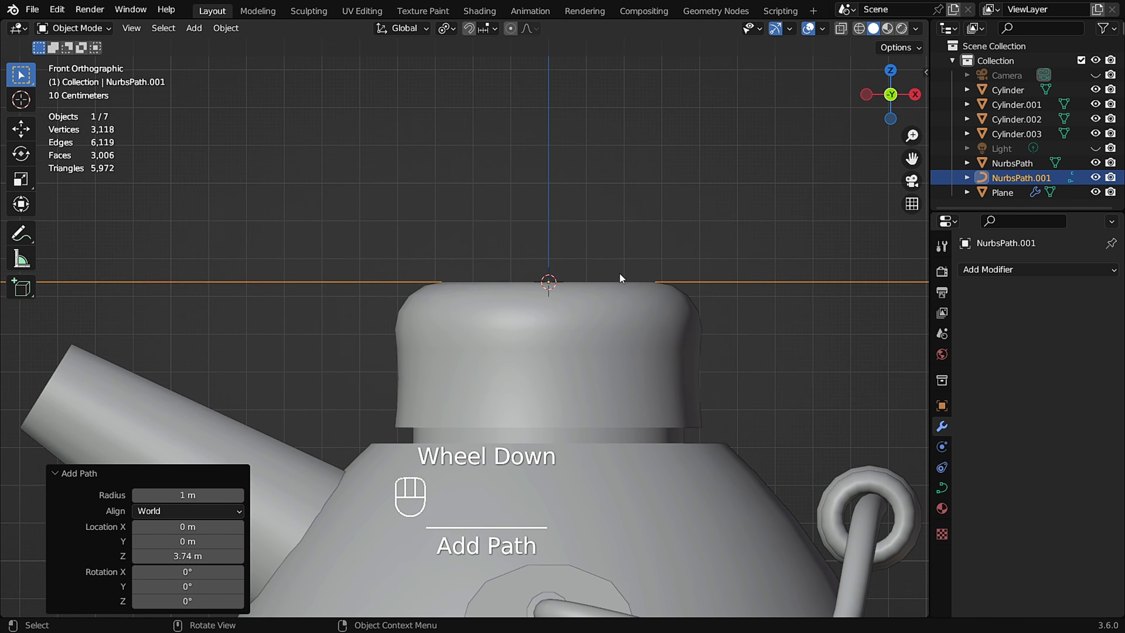
key(s)
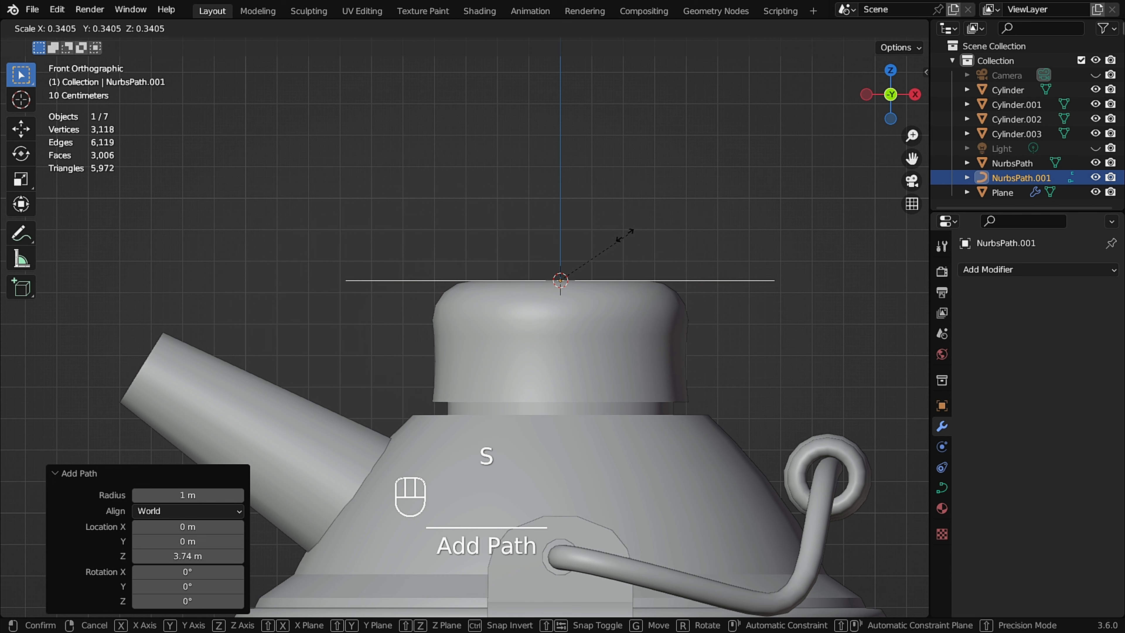
click(577, 255)
Move the path about 0.29 m left and 0.26 m up above the lid, then enter edit mode.
key(g)
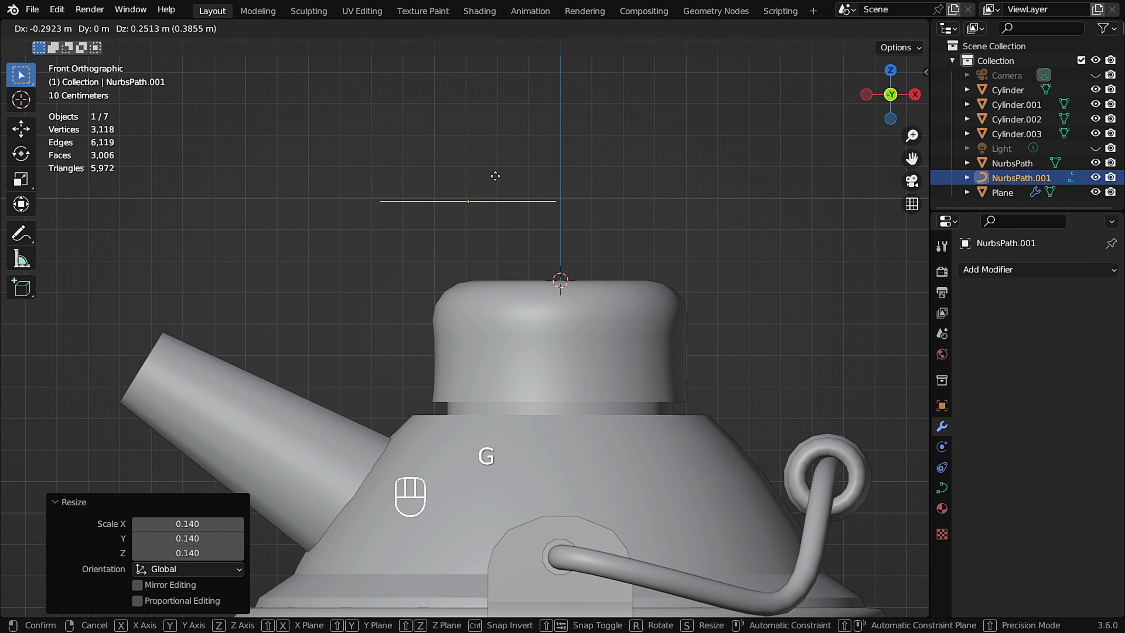
click(464, 189)
scroll(463, 200, up, 5)
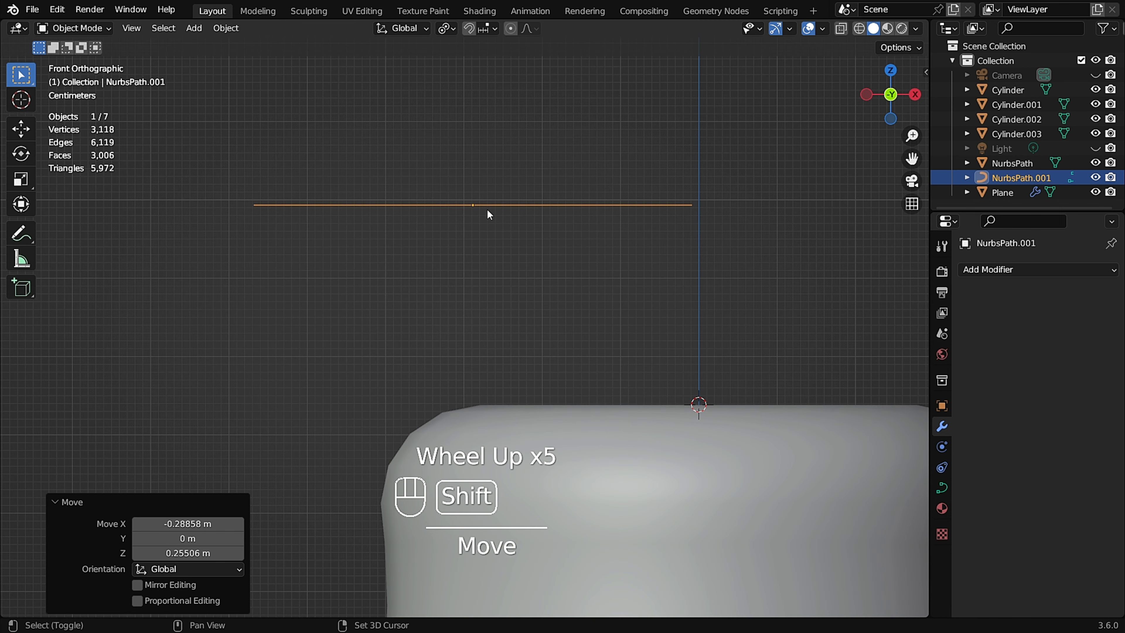
shift+middle_drag(487, 214, 469, 212)
key(Tab)
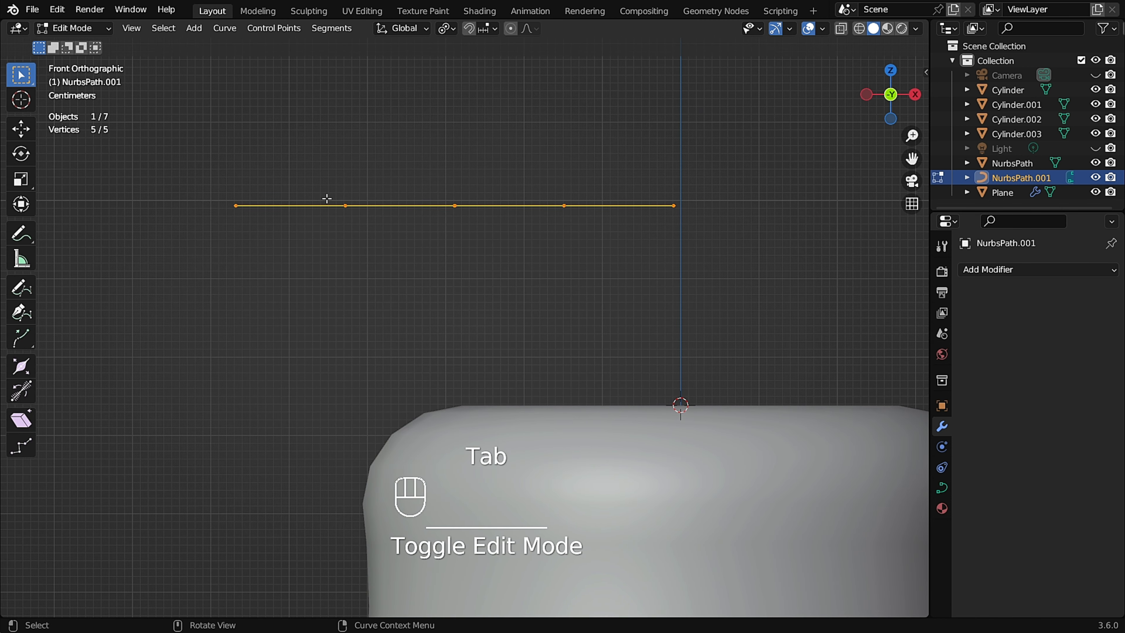
Pull the path's outer control points down and out to bend it into a hook curve.
shift+middle_drag(326, 199, 342, 170)
drag(290, 125, 155, 288)
key(g)
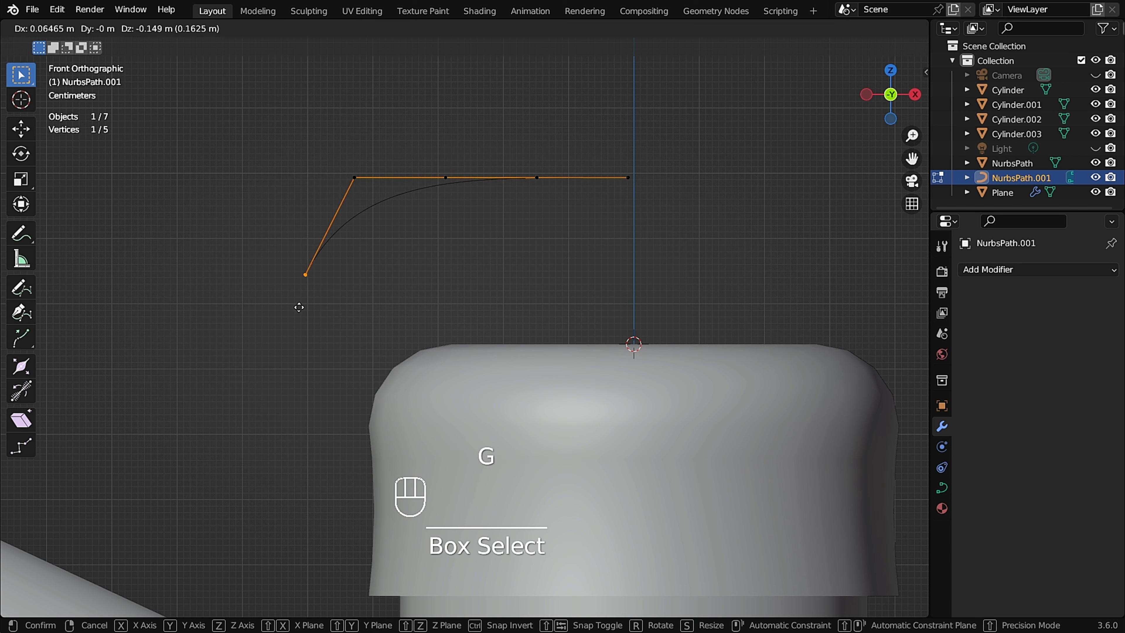
click(457, 338)
scroll(416, 227, up, 1)
drag(374, 132, 276, 209)
key(g)
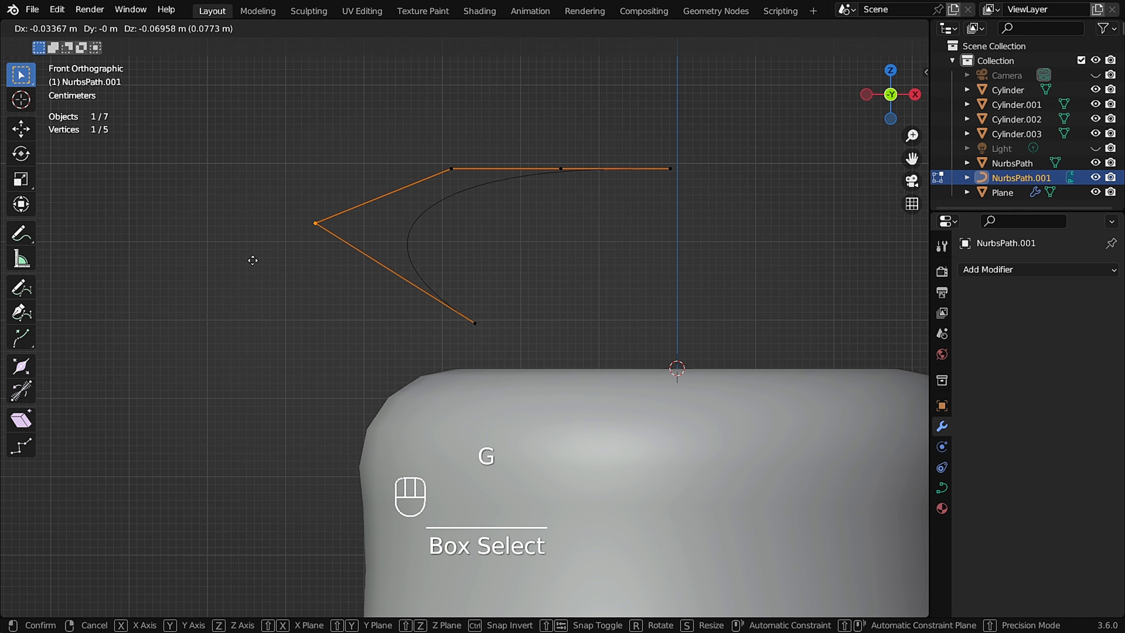
click(253, 260)
Reposition the hook's upper and lower control points to refine the curve's shape.
scroll(341, 224, up, 2)
click(529, 124)
key(g)
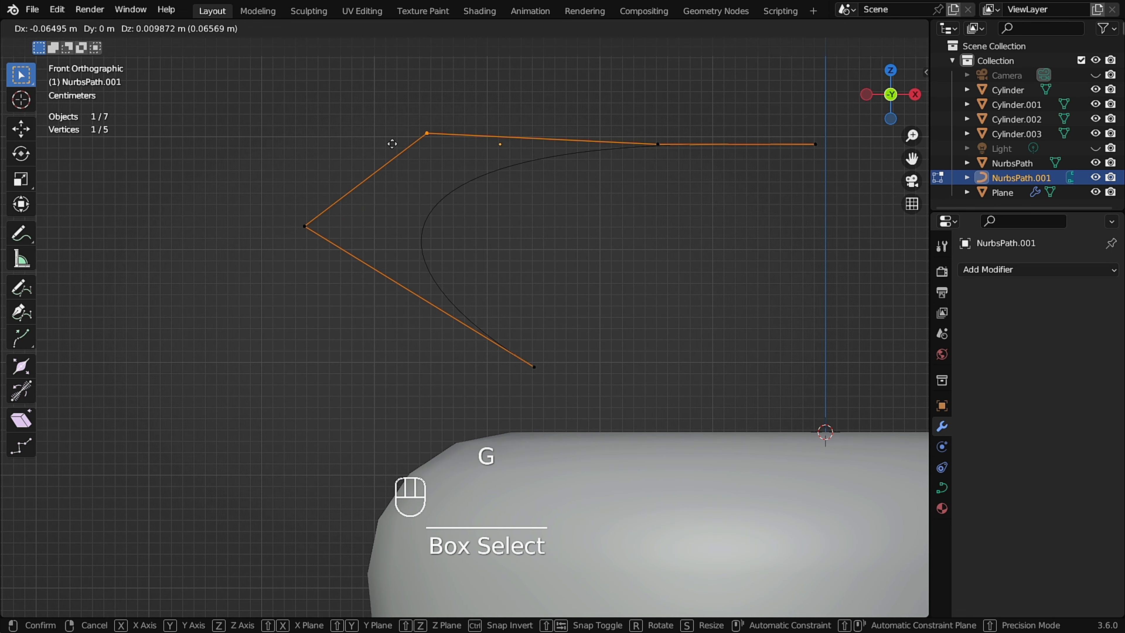
click(346, 138)
click(309, 222)
key(g)
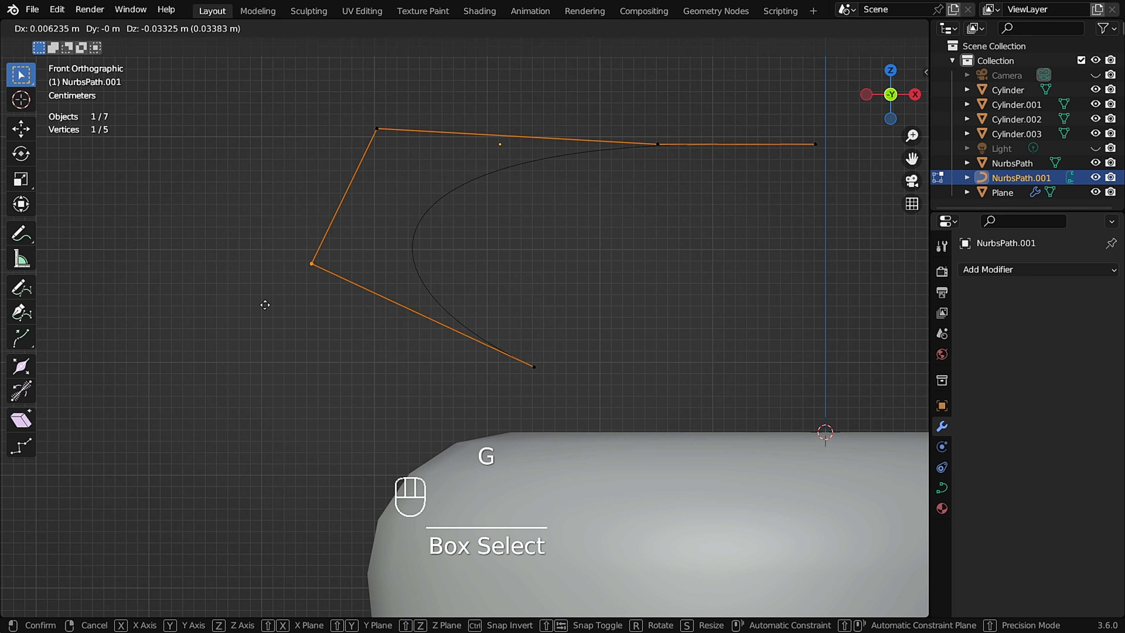
click(267, 319)
click(534, 366)
key(g)
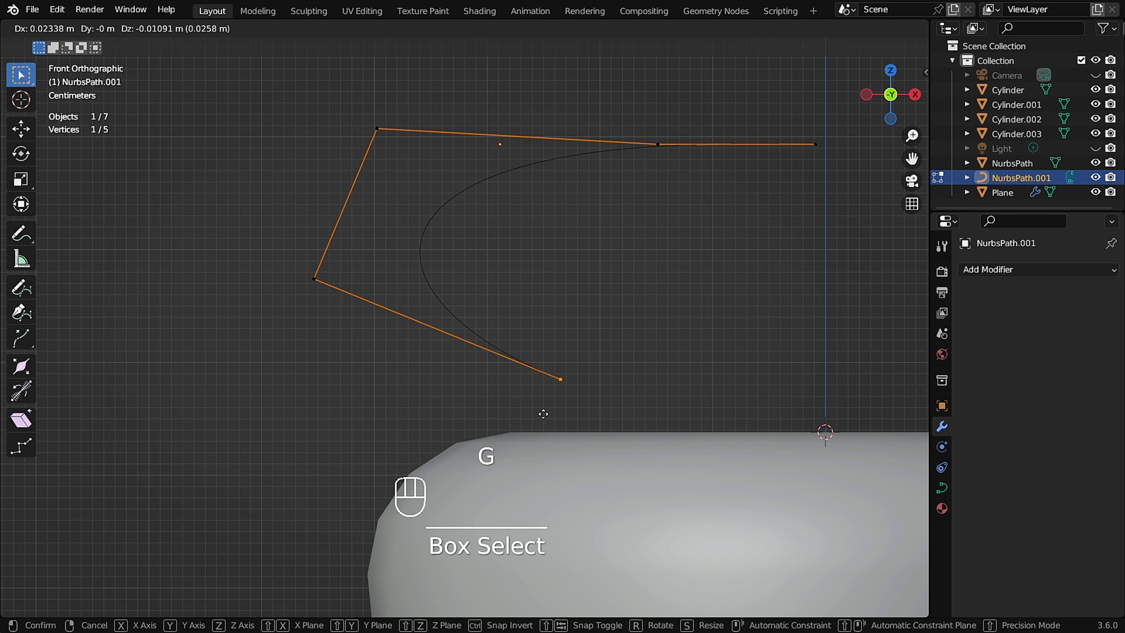
click(543, 413)
scroll(555, 269, down, 1)
scroll(643, 224, up, 1)
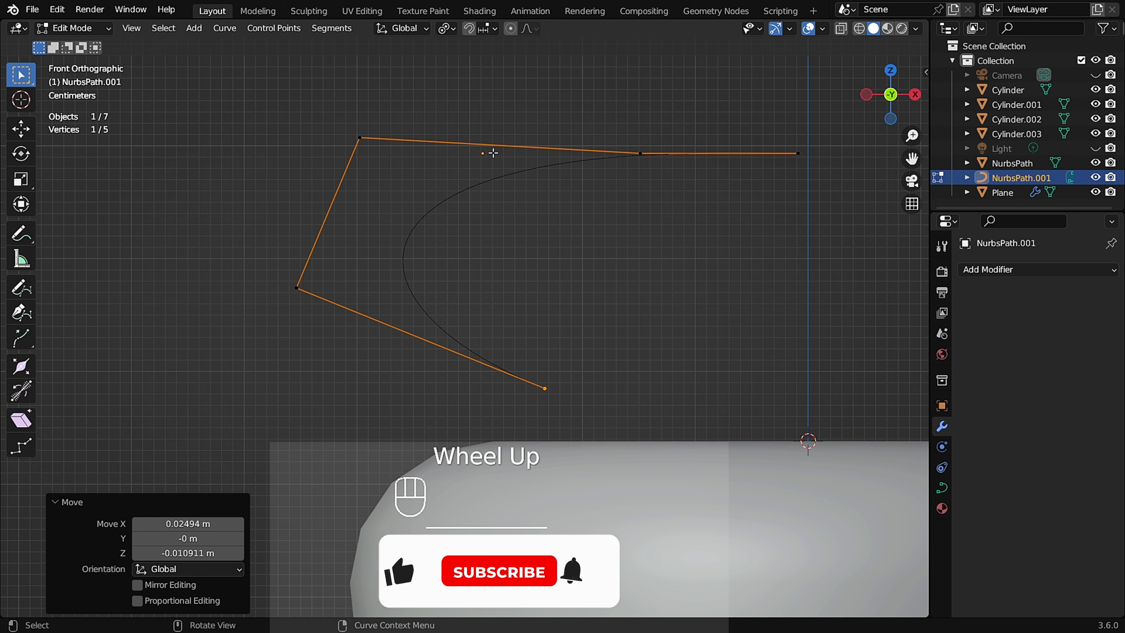
Slide the top inner control point about 0.055 m along the X axis.
drag(615, 107, 680, 180)
key(g)
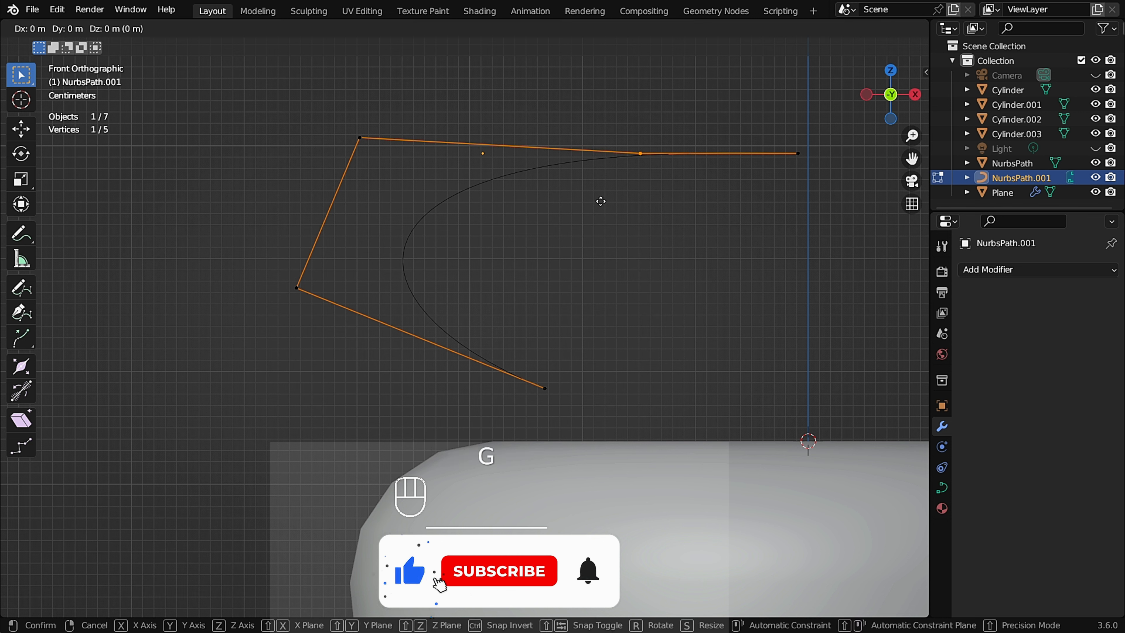
key(x)
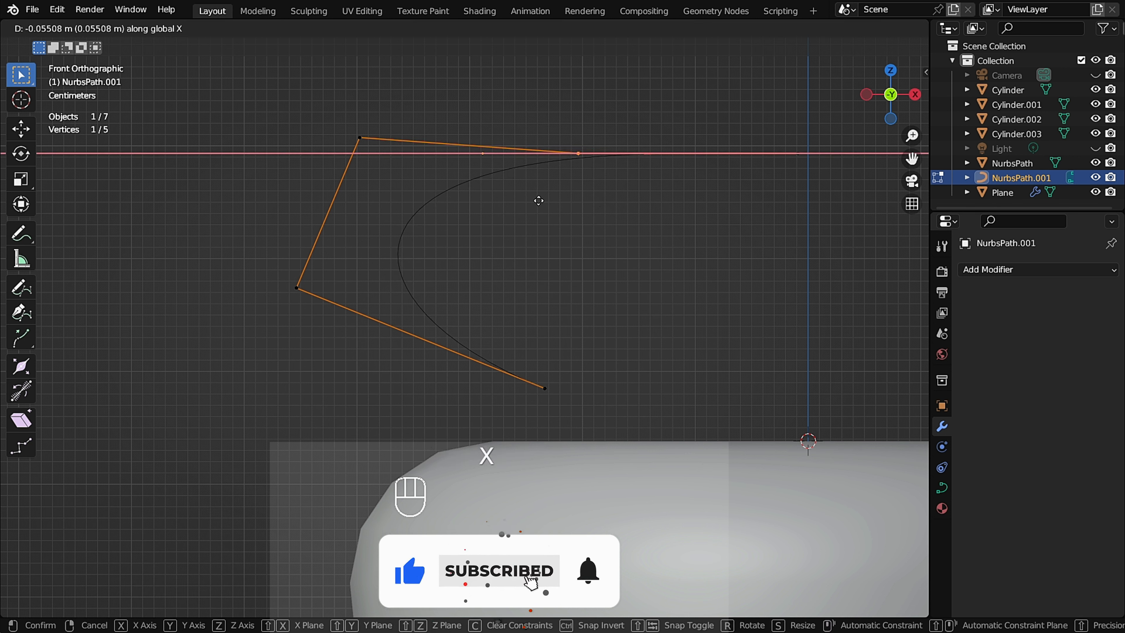
click(538, 200)
Move the lower corner and end control points to even out the hook's bend.
scroll(529, 225, down, 1)
scroll(467, 249, up, 2)
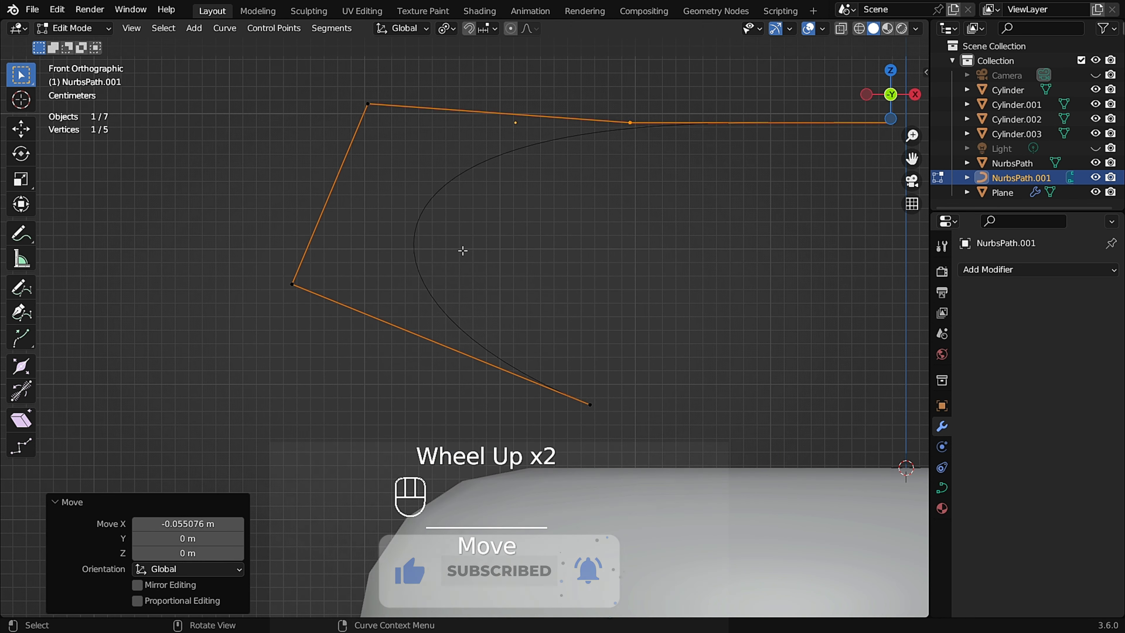
click(291, 284)
key(g)
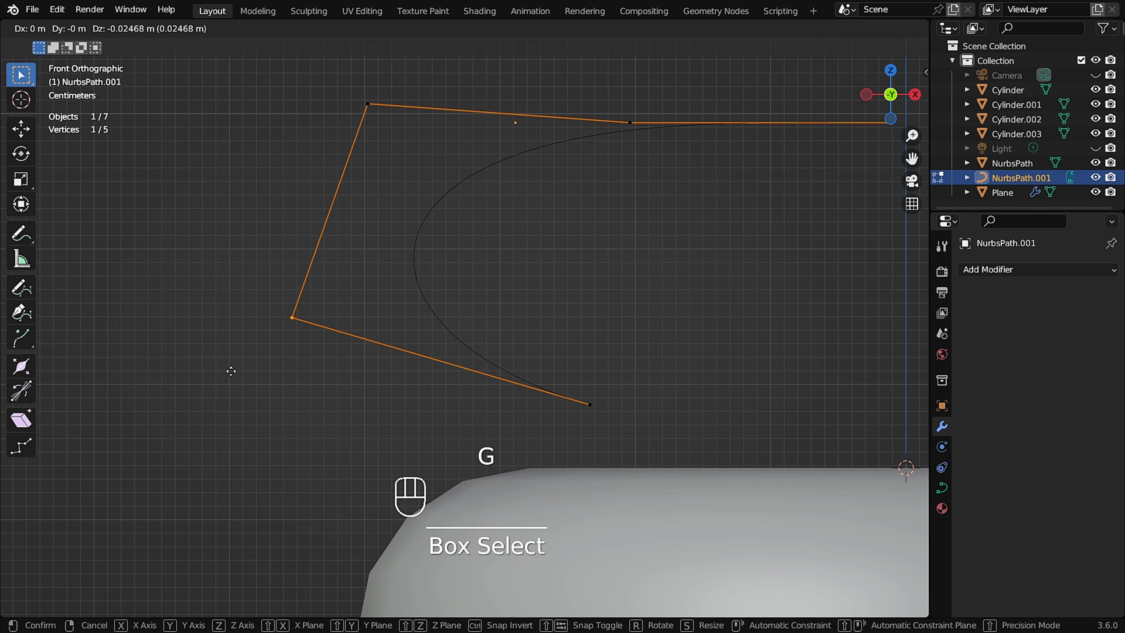
click(230, 377)
click(591, 403)
key(g)
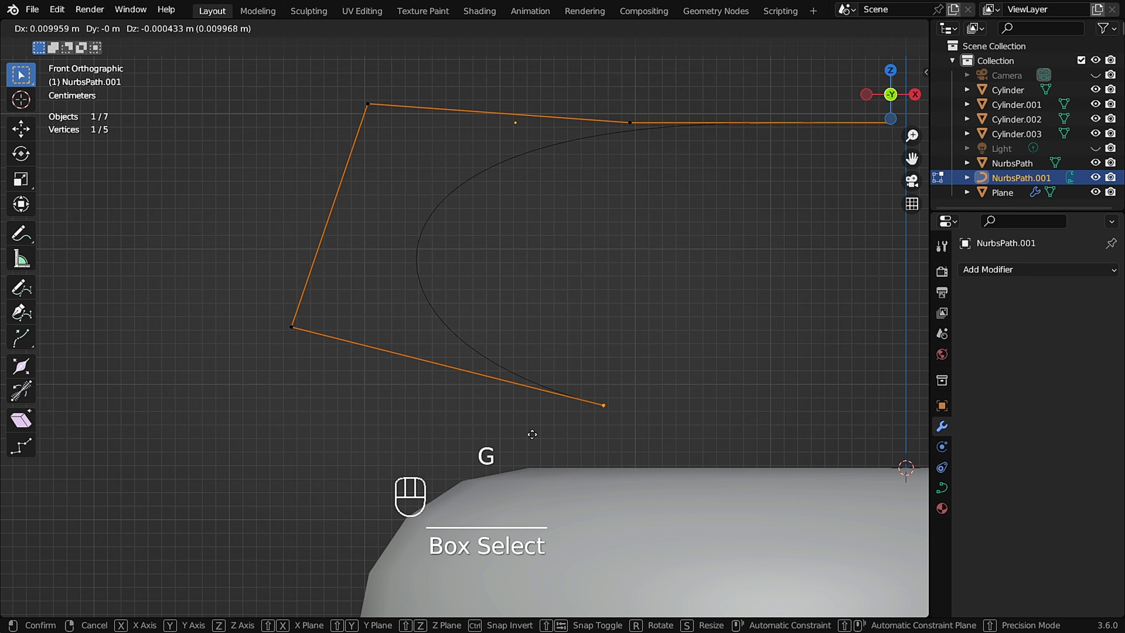
click(565, 437)
Give the curve a geometry extrusion of 0.144 m in its curve data properties.
scroll(470, 336, down, 2)
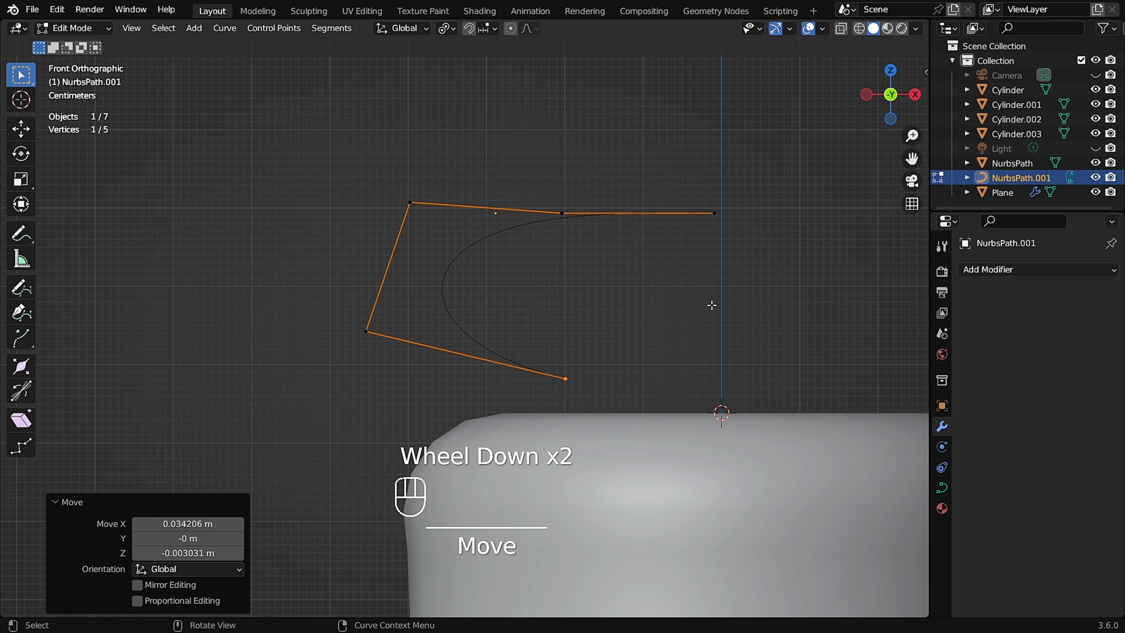
click(946, 485)
scroll(1013, 505, down, 2)
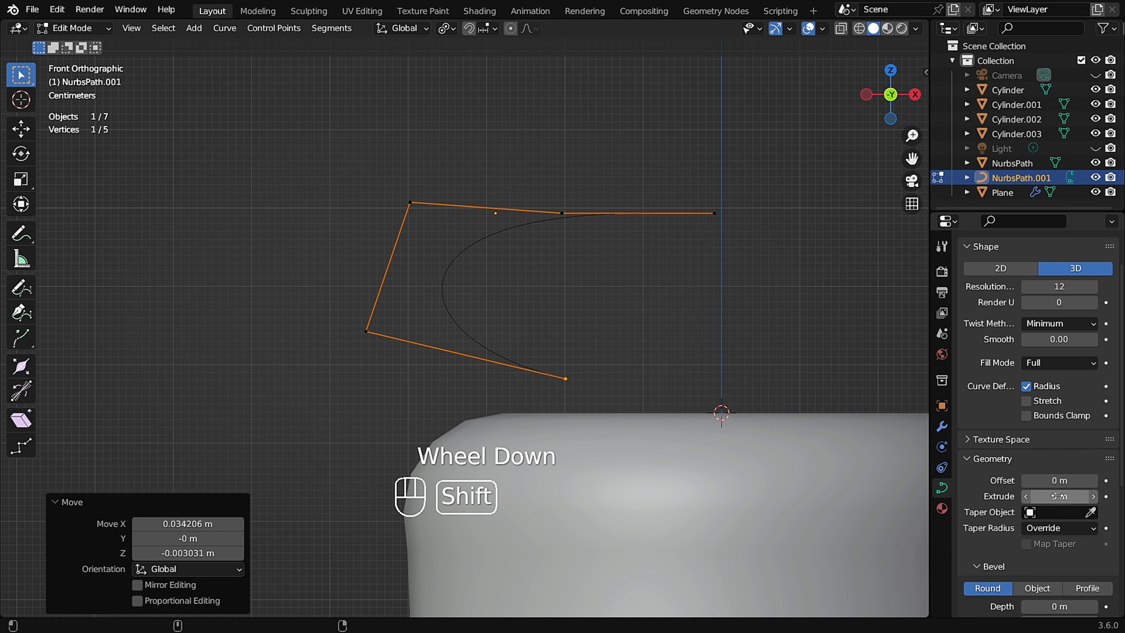
shift+drag(1059, 496, 1112, 496)
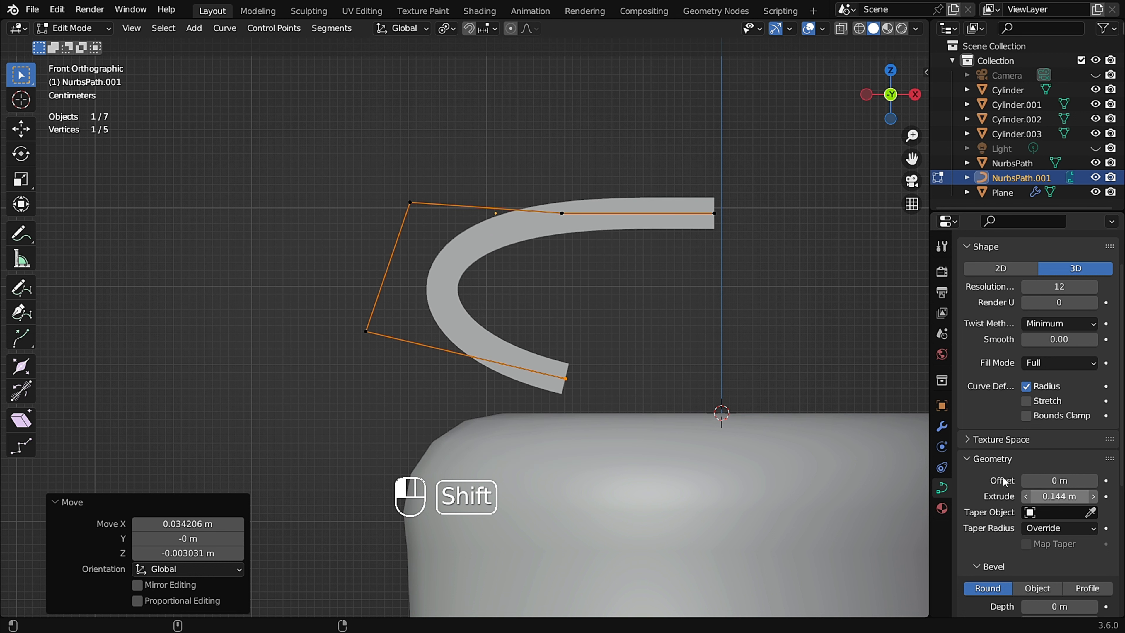
Select the two left control points of the hook and subdivide the segment between them.
scroll(368, 284, up, 1)
shift+middle_drag(364, 301, 378, 252)
scroll(366, 277, up, 2)
click(364, 245)
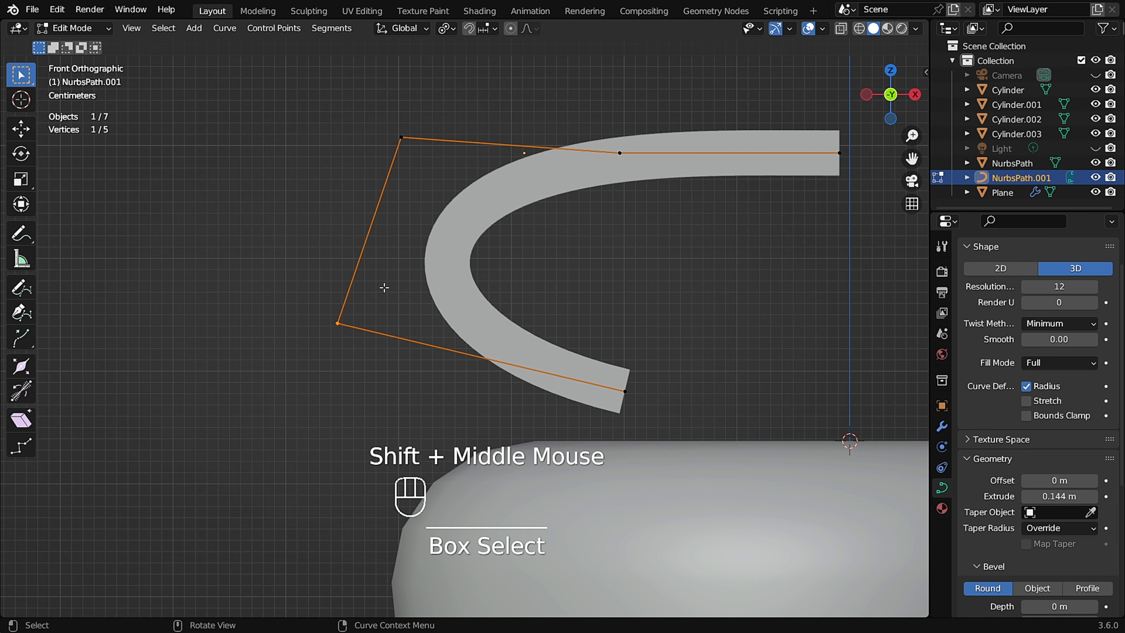
drag(443, 95, 264, 392)
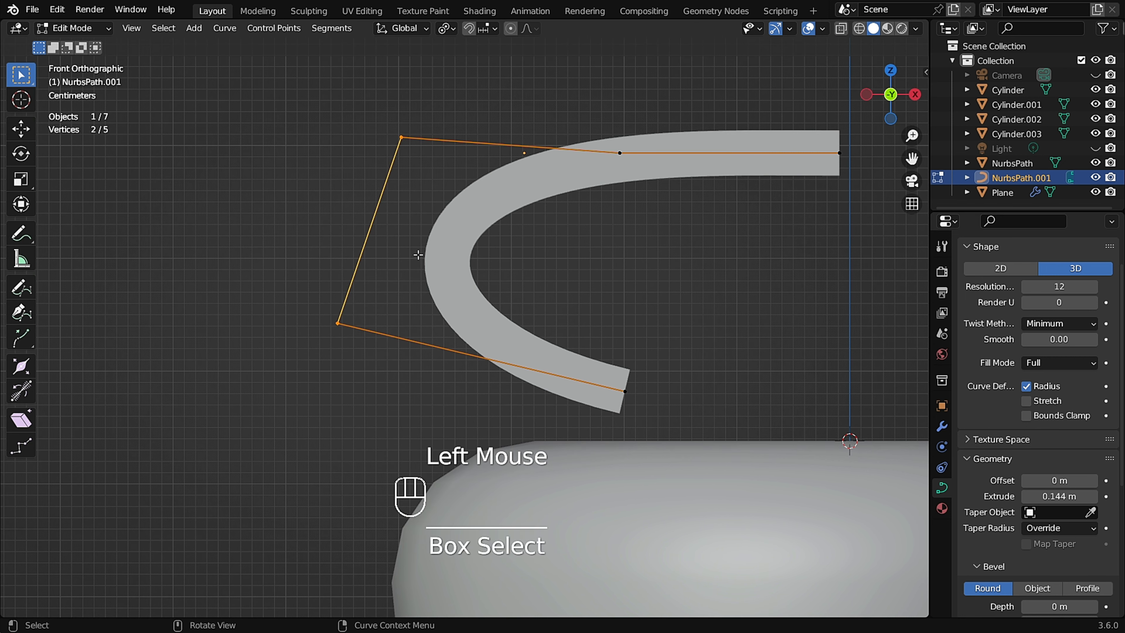
right_click(386, 230)
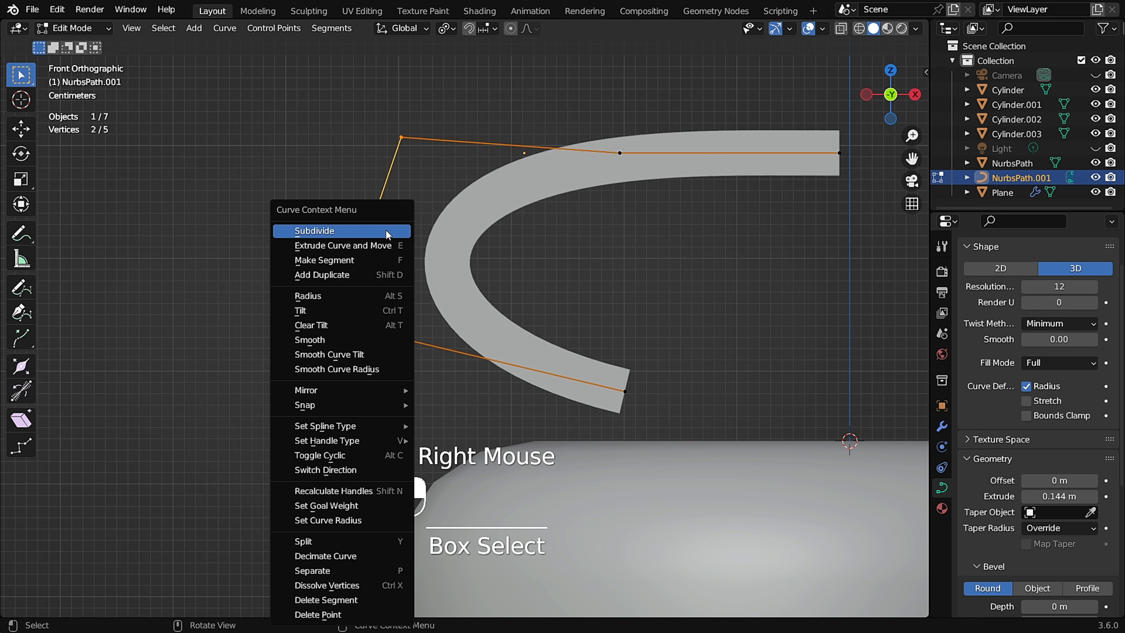
click(370, 231)
Move the control points around the bend one by one to round the hook's curve.
drag(379, 287, 282, 366)
key(g)
click(447, 370)
drag(470, 118, 387, 159)
key(g)
click(426, 158)
drag(399, 204, 327, 277)
key(g)
click(350, 300)
drag(427, 332, 371, 395)
key(g)
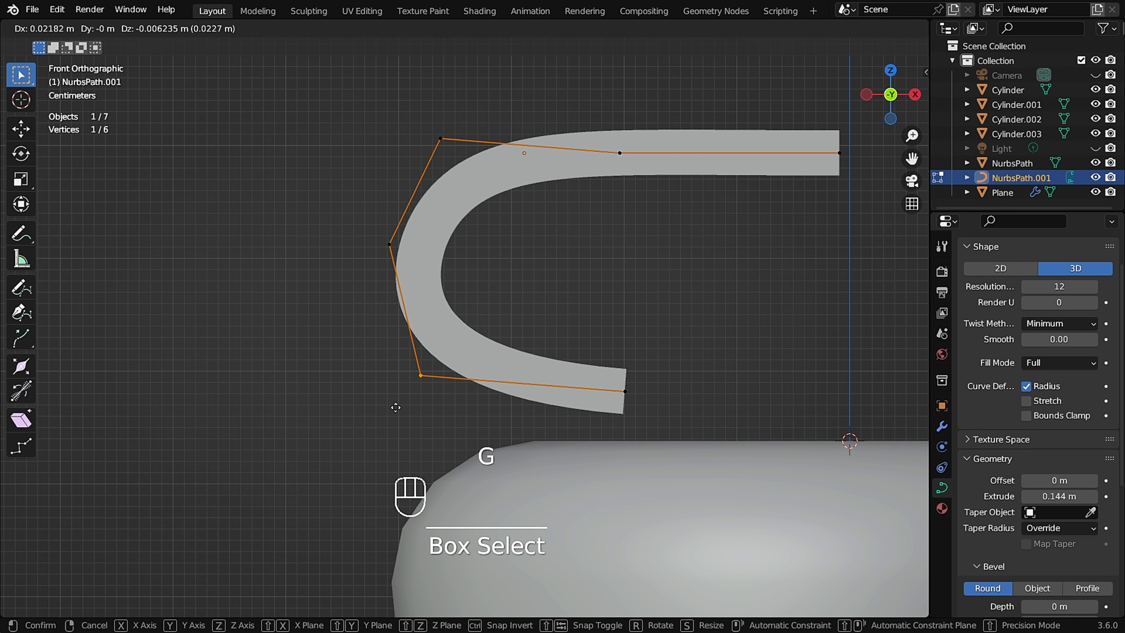
click(394, 405)
drag(423, 201, 357, 265)
key(g)
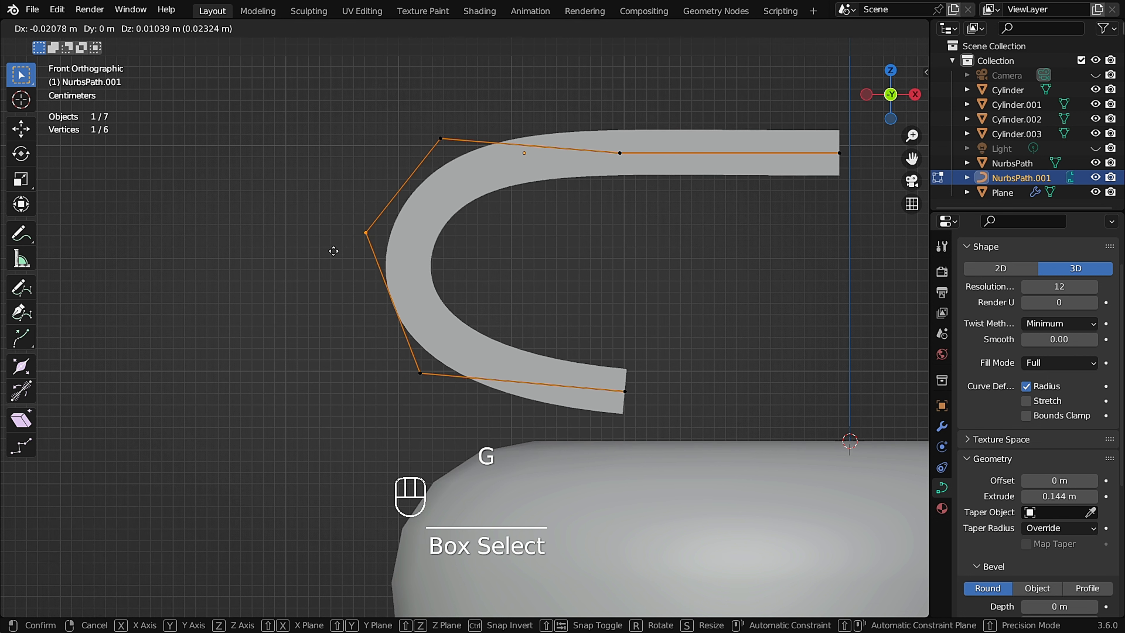
click(333, 251)
Return to object mode and set the curve's shape resolution to 2.
scroll(501, 248, down, 2)
shift+scroll(520, 252, up, 1)
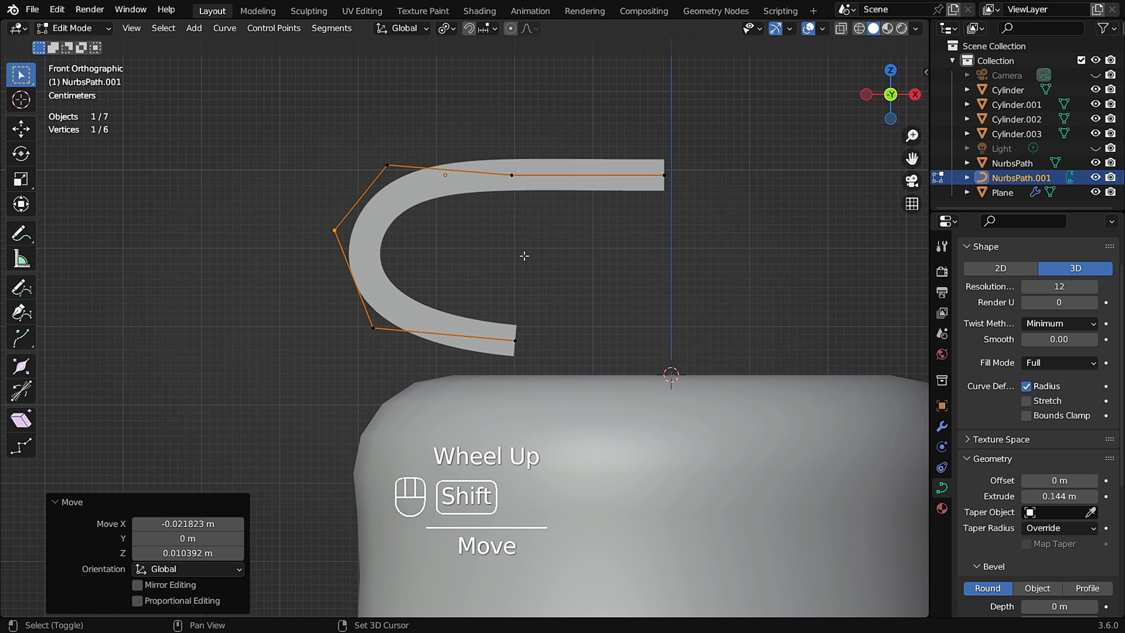
shift+middle_drag(522, 256, 464, 248)
key(Tab)
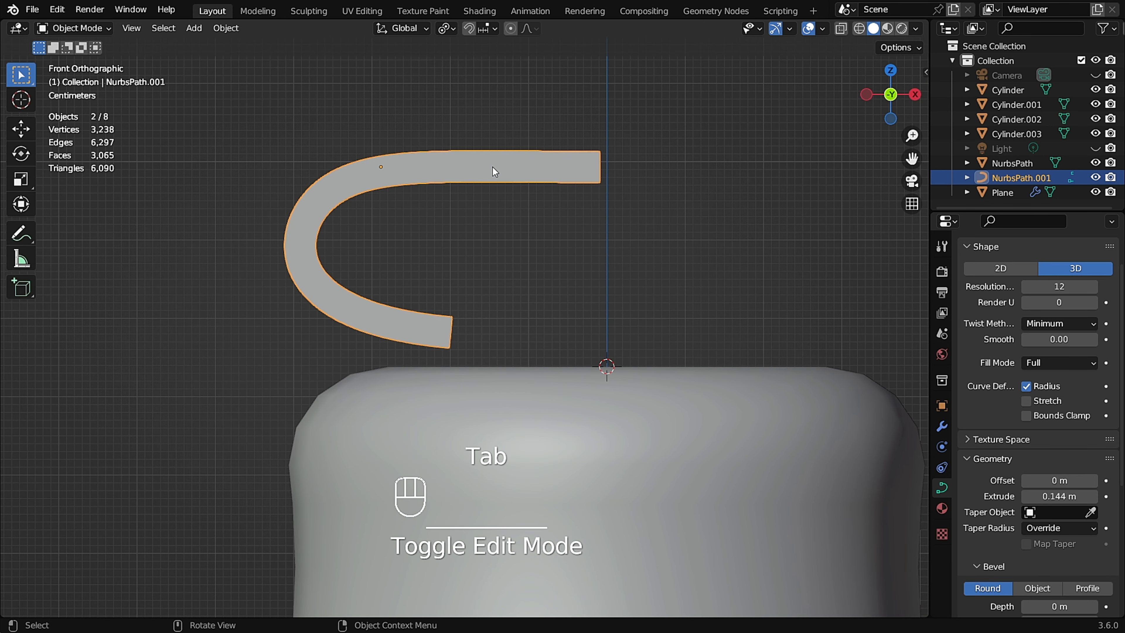
click(1027, 287)
click(1026, 287)
click(1026, 286)
click(1026, 287)
click(1026, 287)
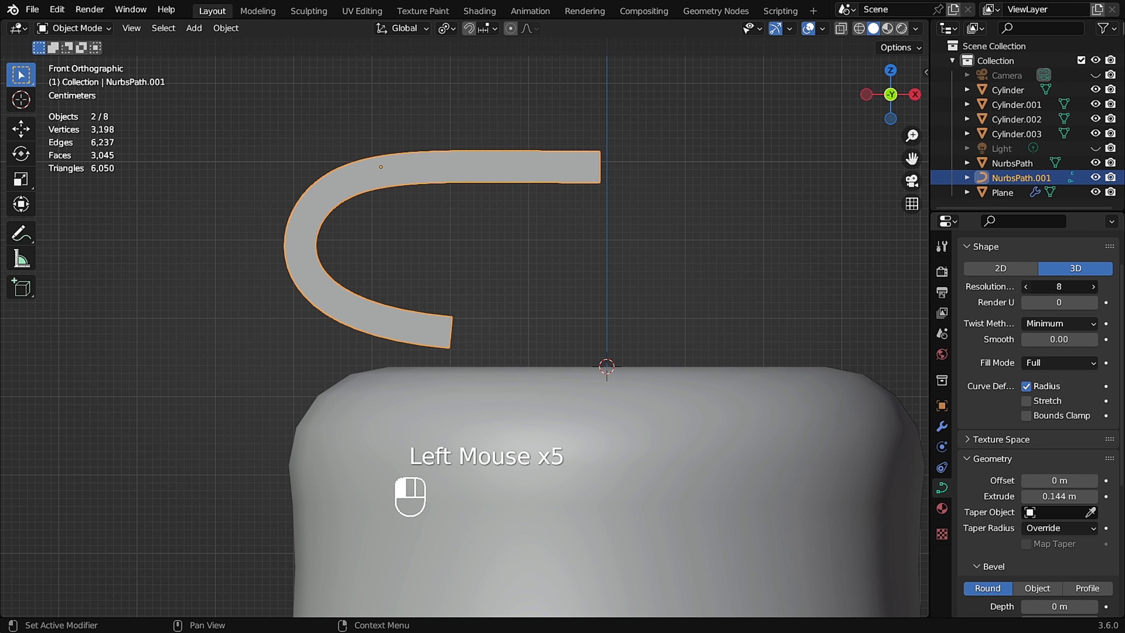
click(1027, 287)
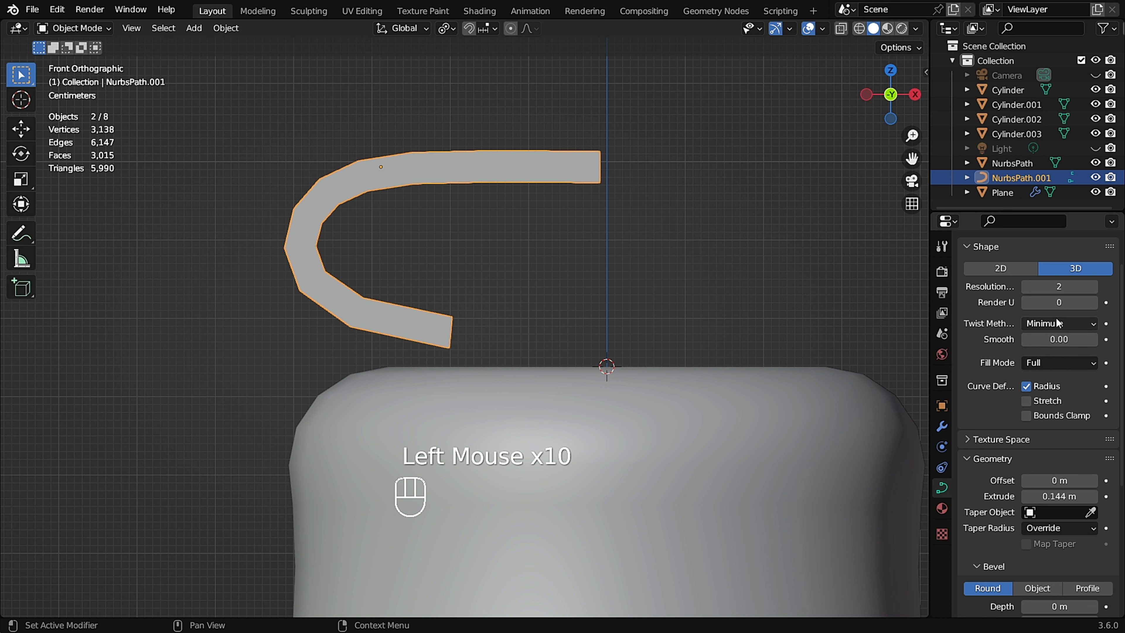
click(1095, 288)
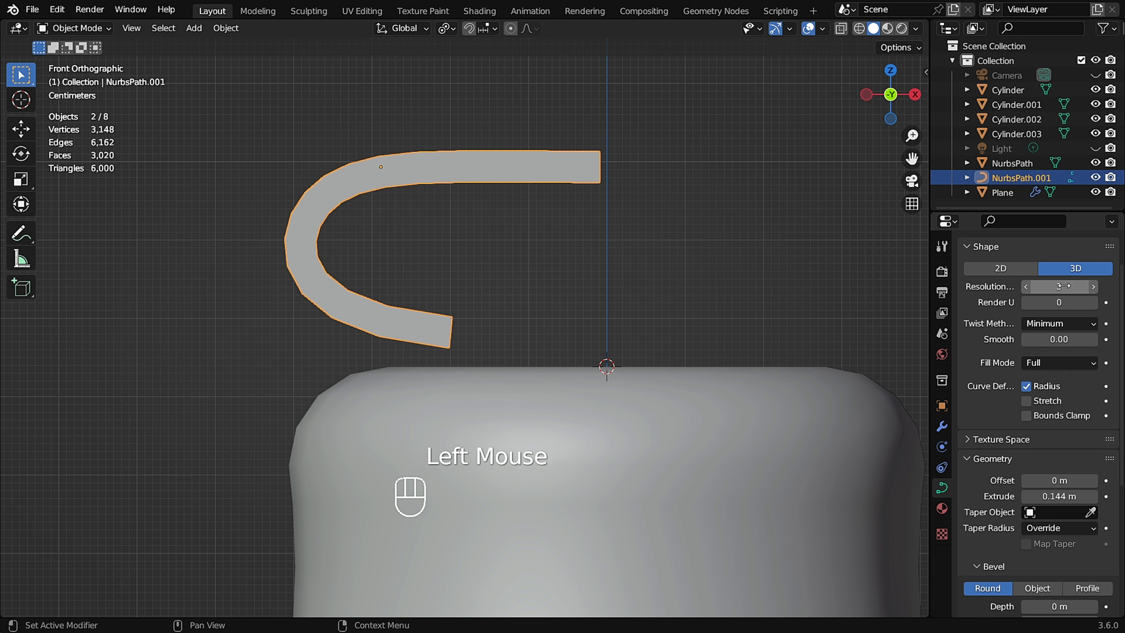
click(1026, 287)
scroll(1040, 433, down, 1)
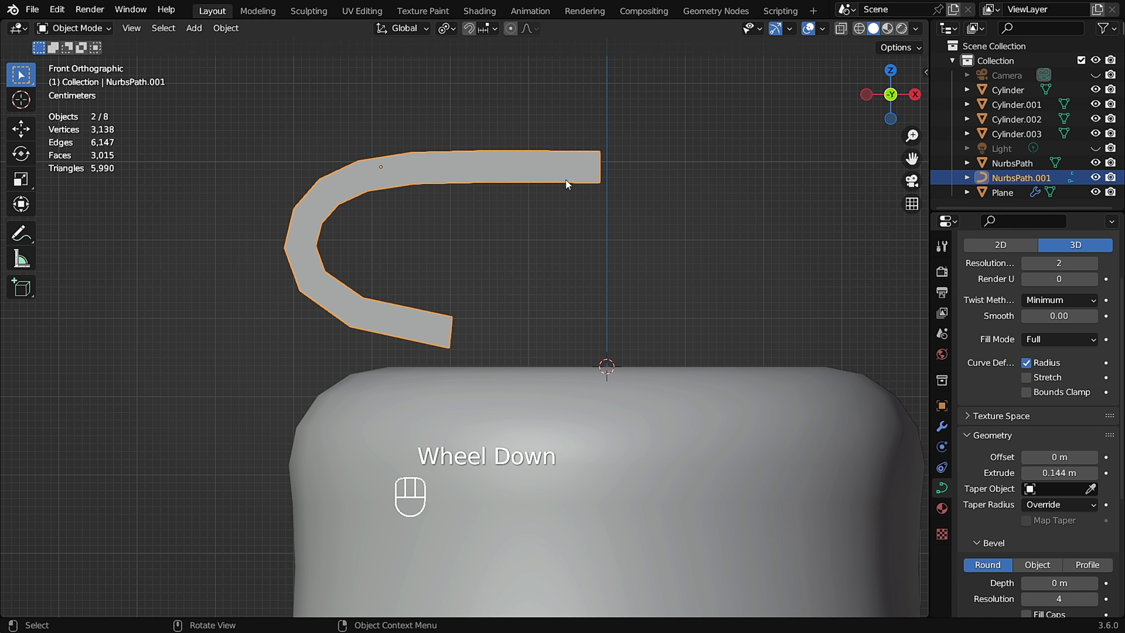
Convert the extruded curve object into a mesh.
right_click(534, 171)
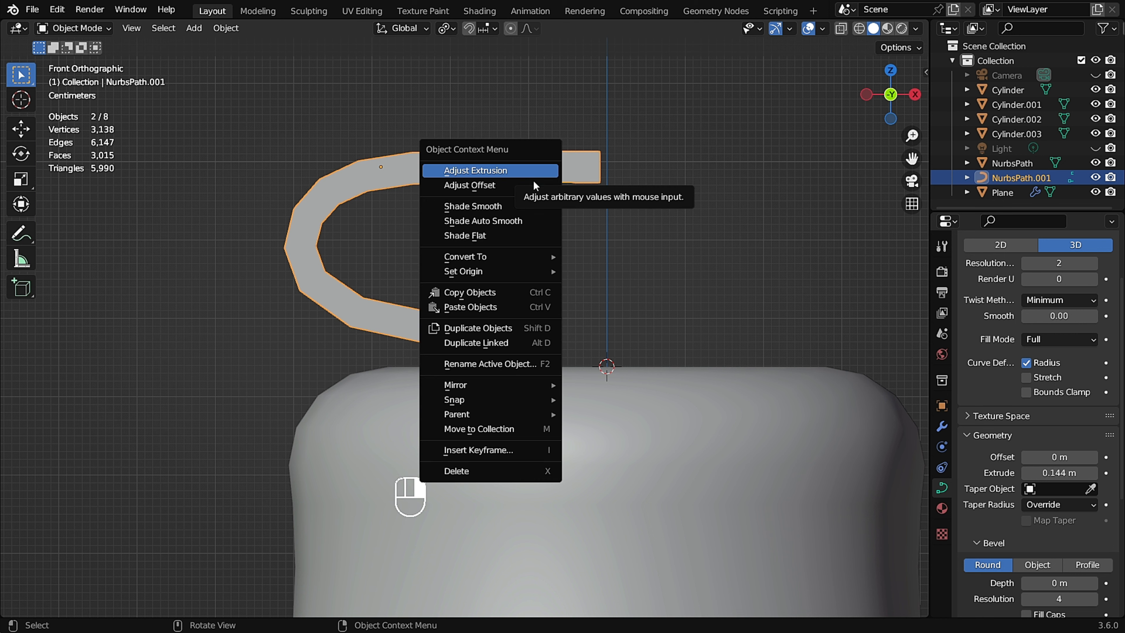
mouse_move(529, 256)
click(623, 272)
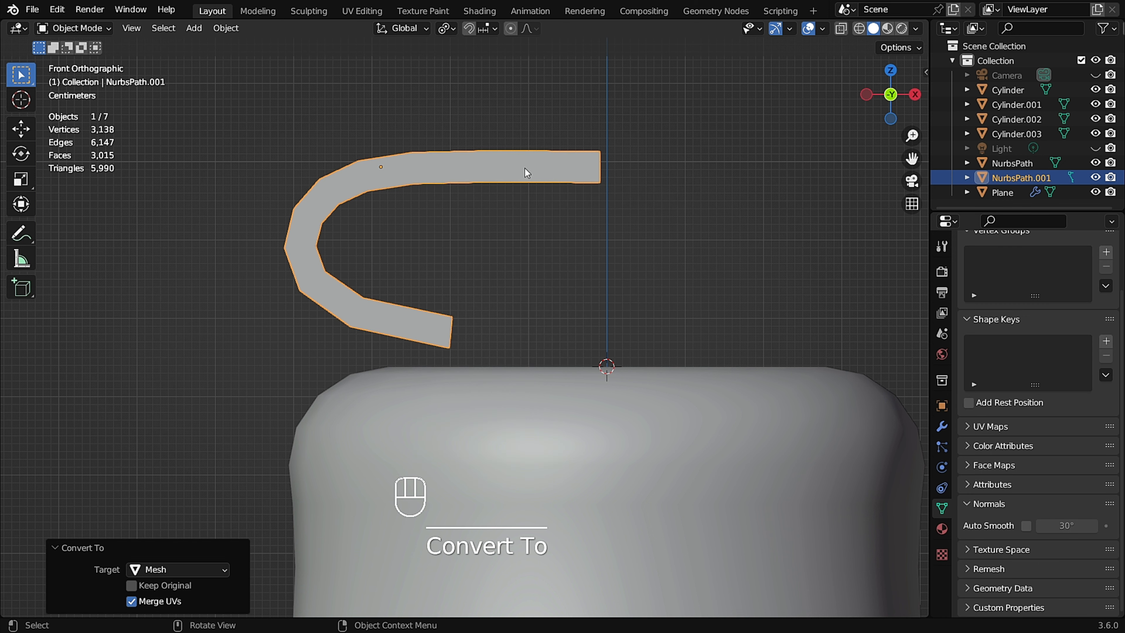
Apply all transforms to the converted handle mesh.
scroll(534, 171, up, 1)
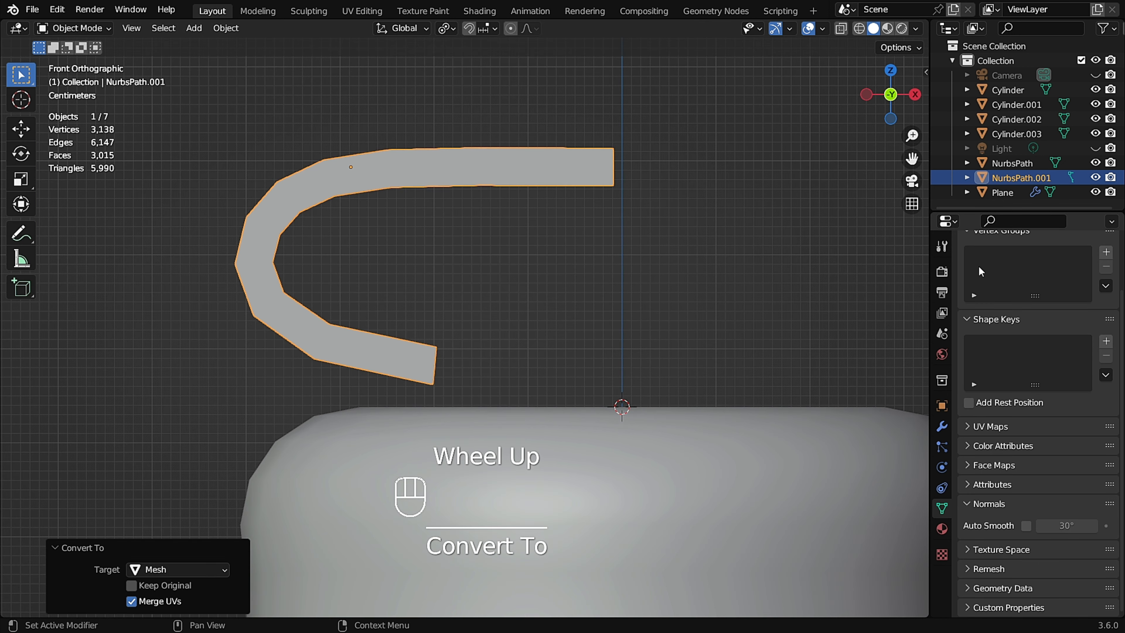
click(942, 427)
key(ctrl+a)
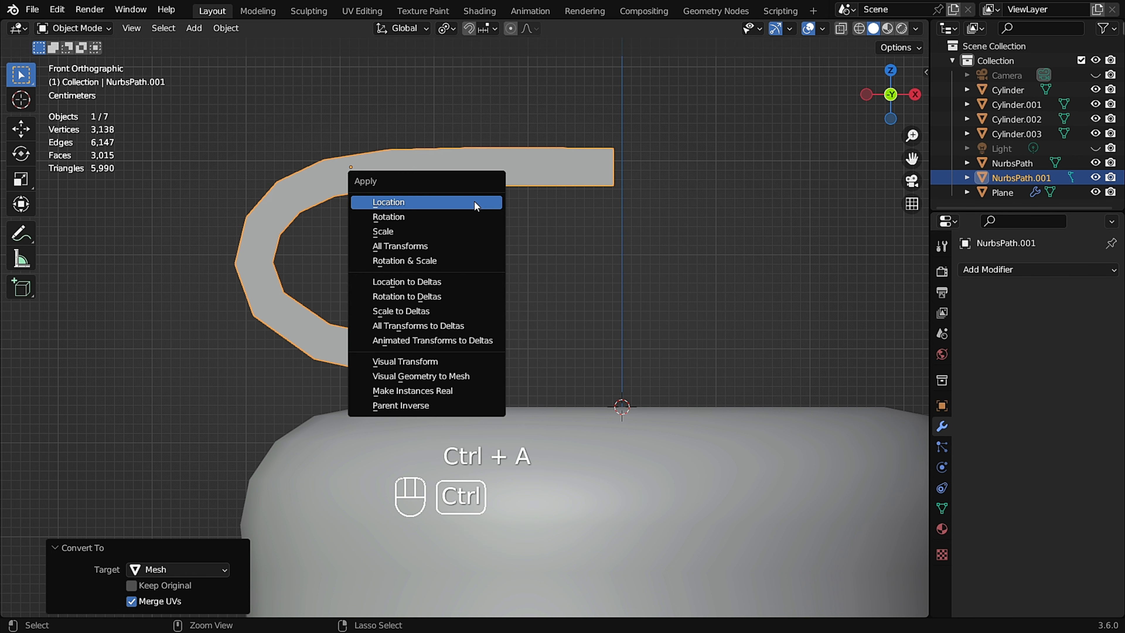
click(427, 246)
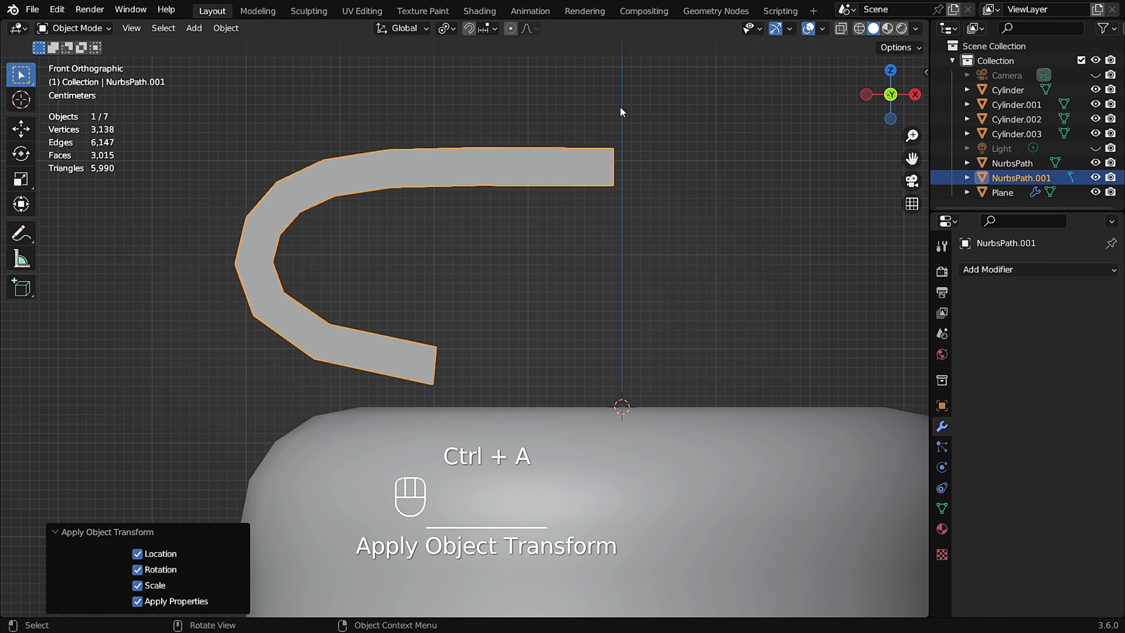
Add a Mirror modifier on the X axis to mirror the hook across the lid's center.
click(1028, 274)
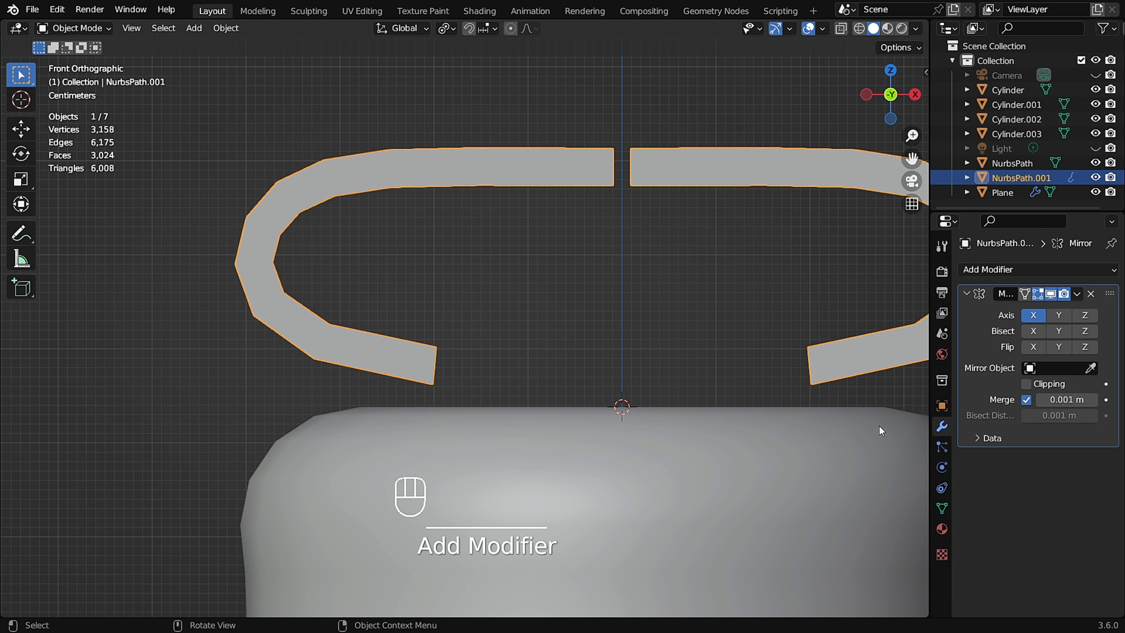
scroll(614, 203, down, 1)
shift+middle_drag(614, 202, 548, 189)
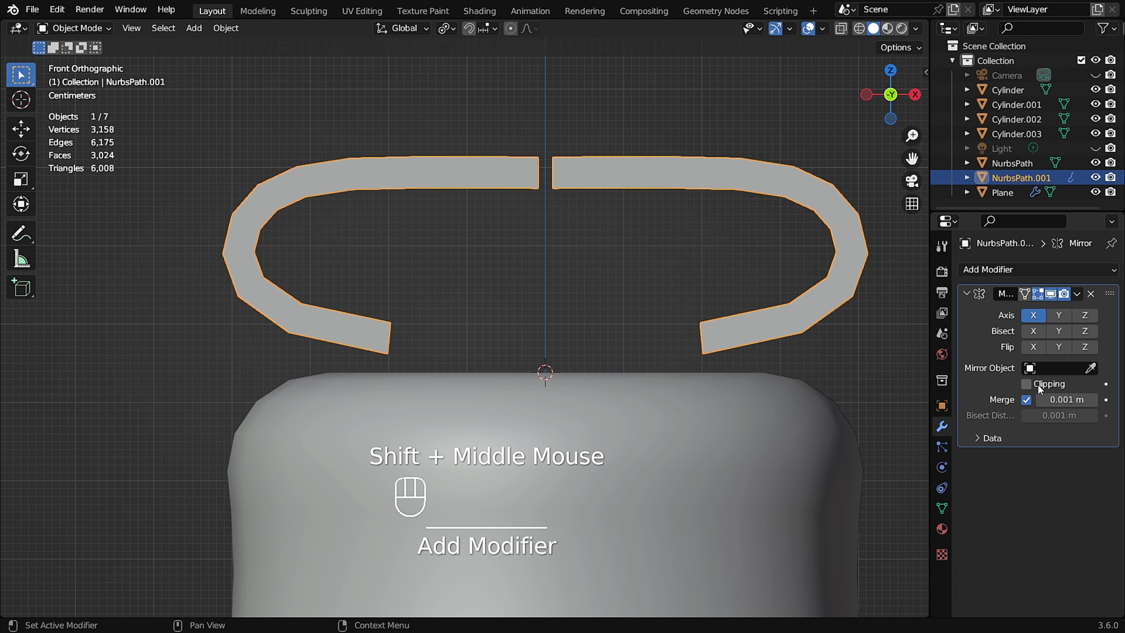
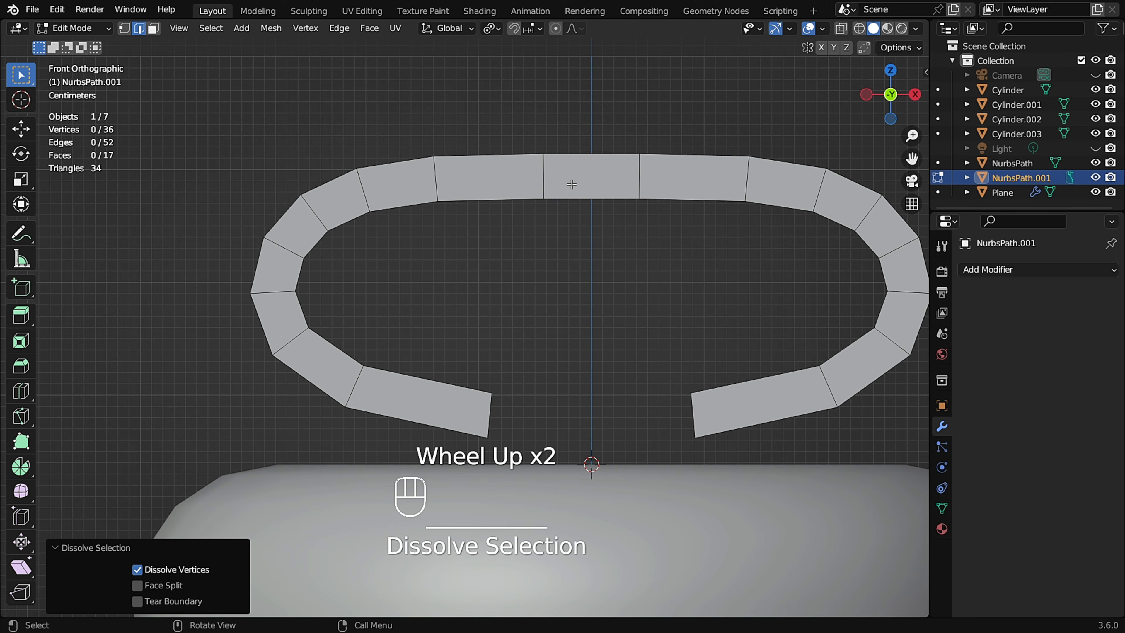
Dissolve the two vertices on the top of the handle so its top becomes one straight segment.
click(544, 175)
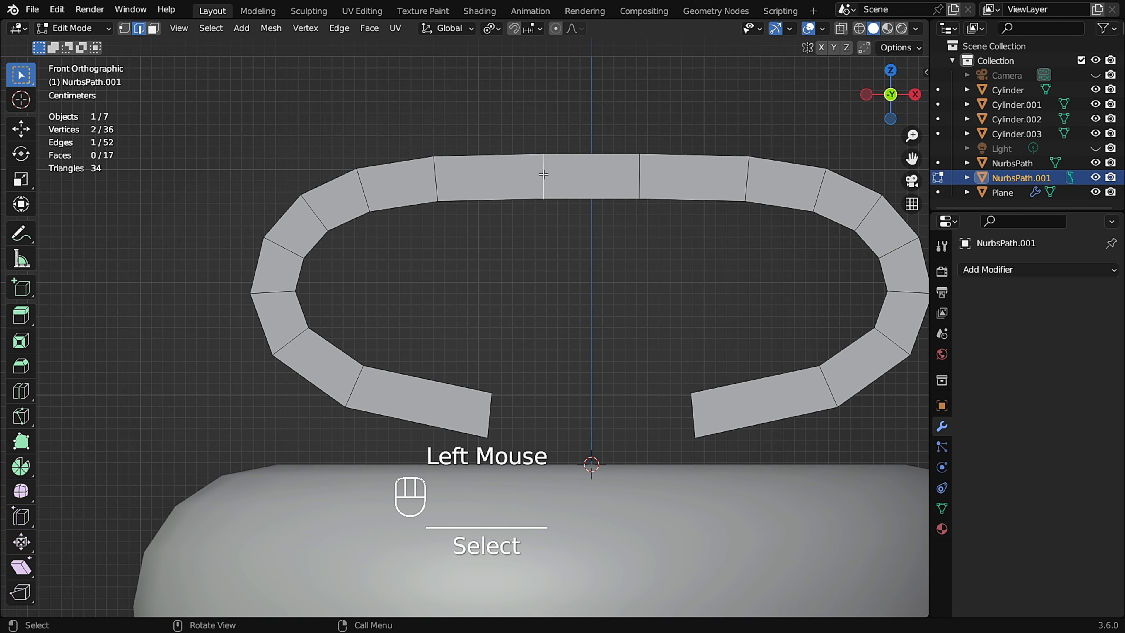
shift+click(637, 175)
key(ctrl+x)
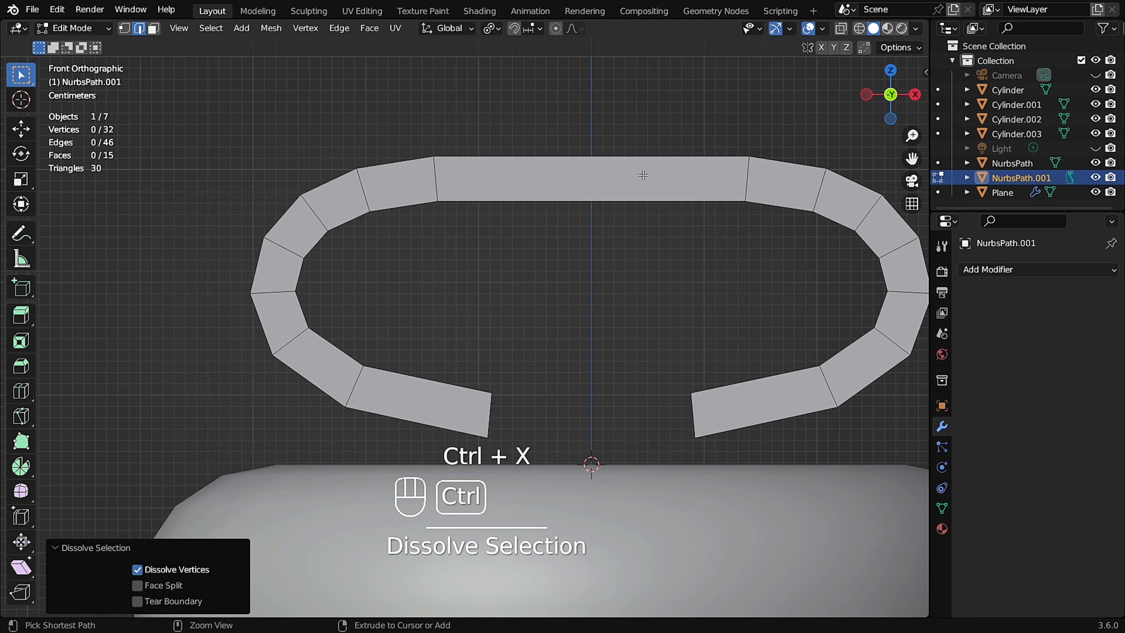
Return to object mode and set the handle's origin to its geometry.
scroll(640, 176, down, 2)
scroll(651, 189, up, 1)
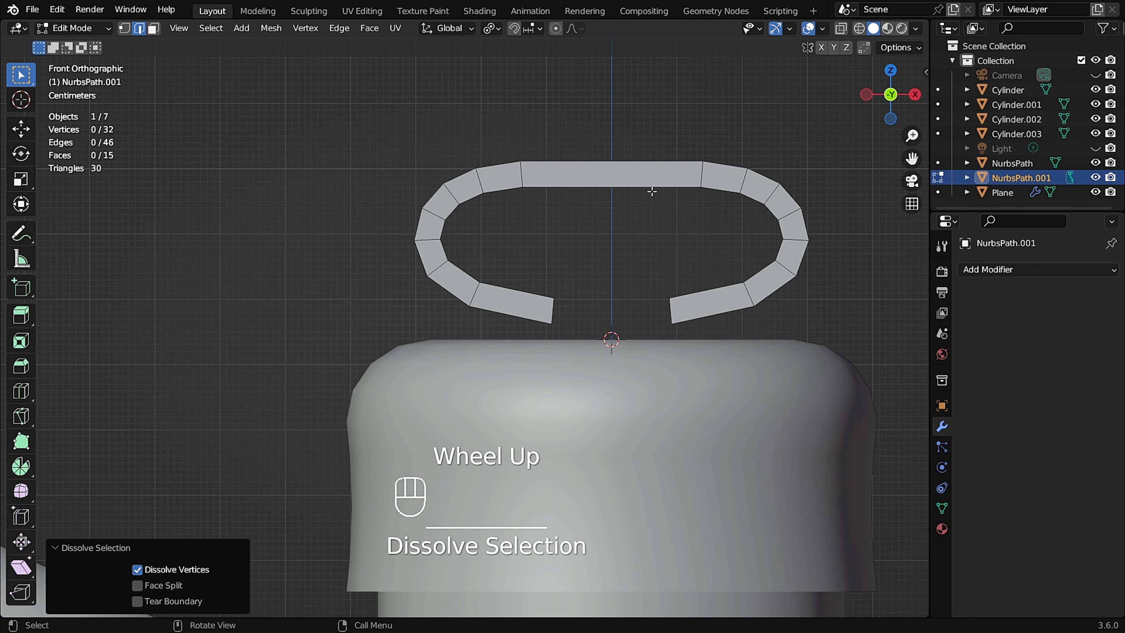
scroll(651, 192, down, 1)
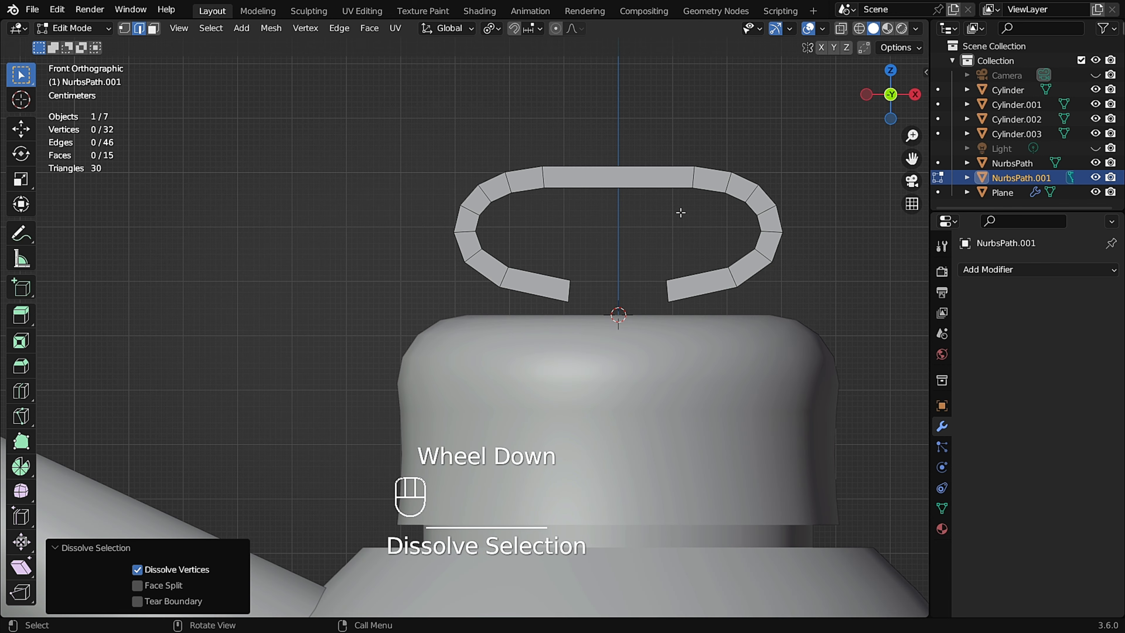
scroll(646, 197, up, 1)
key(Tab)
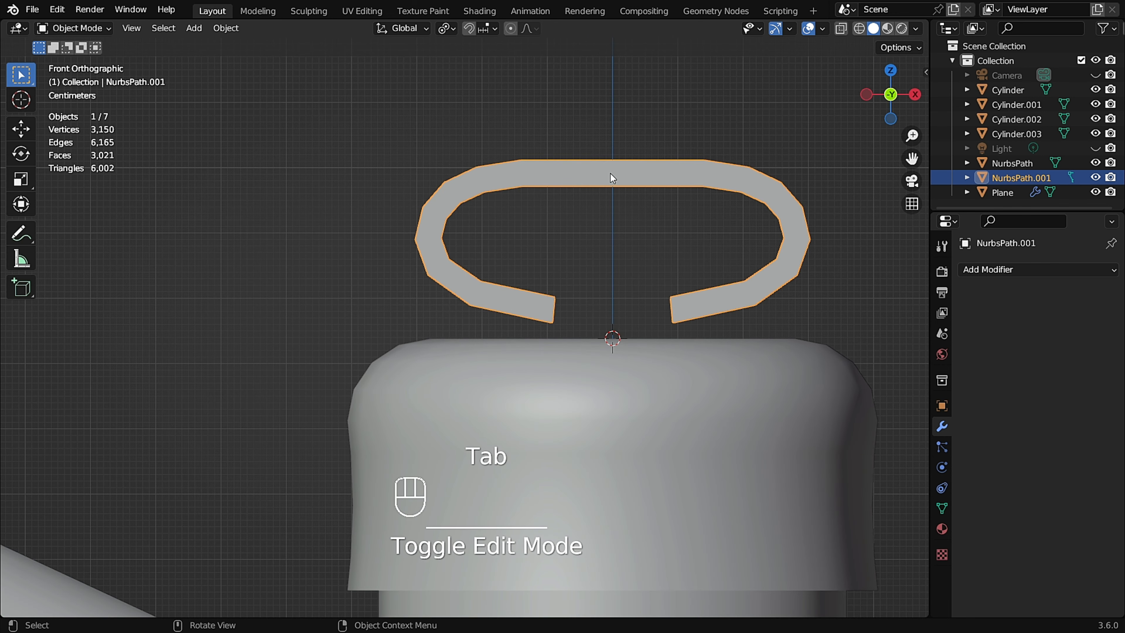
right_click(593, 172)
mouse_move(593, 172)
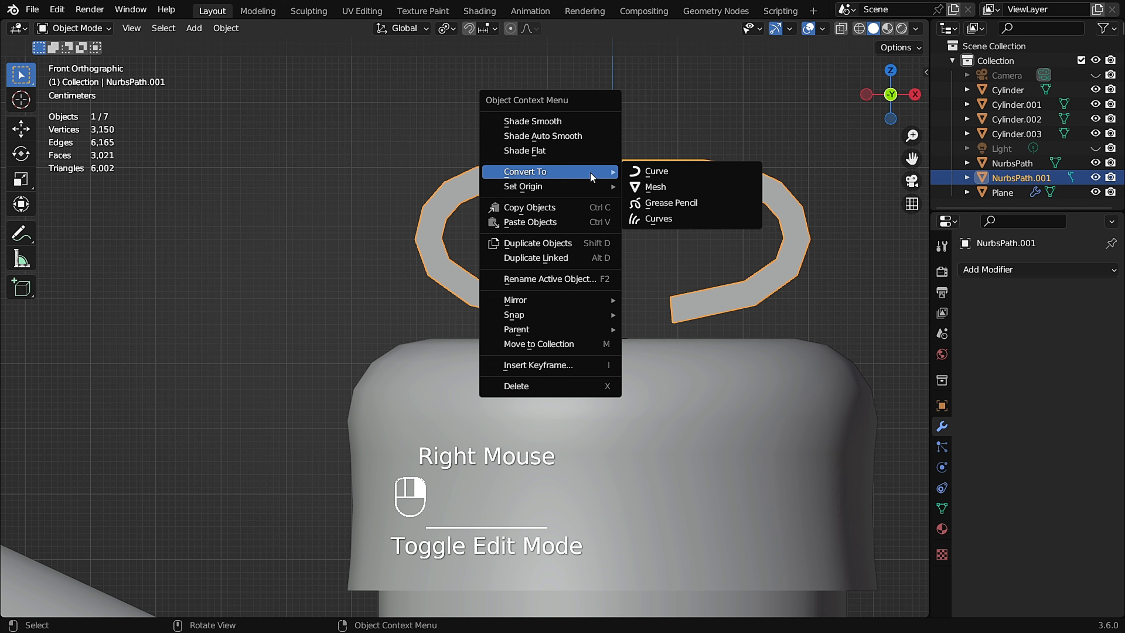
click(729, 205)
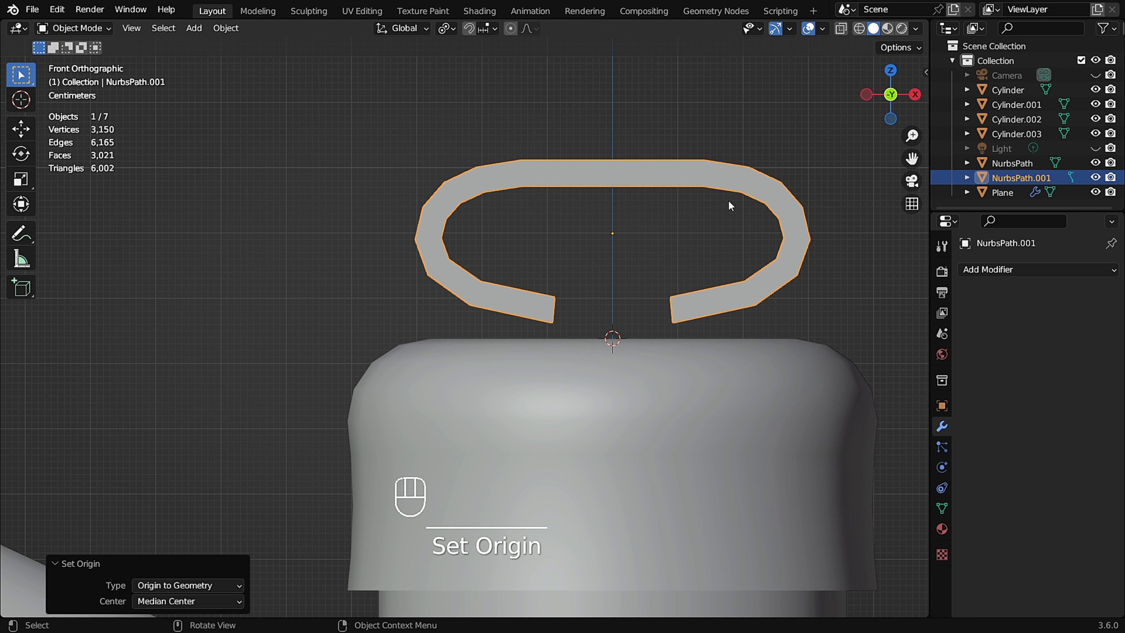
Rotate the handle about 13.3° around the view axis.
scroll(630, 188, down, 2)
shift+scroll(628, 182, up, 1)
shift+middle_drag(628, 181, 653, 177)
key(r)
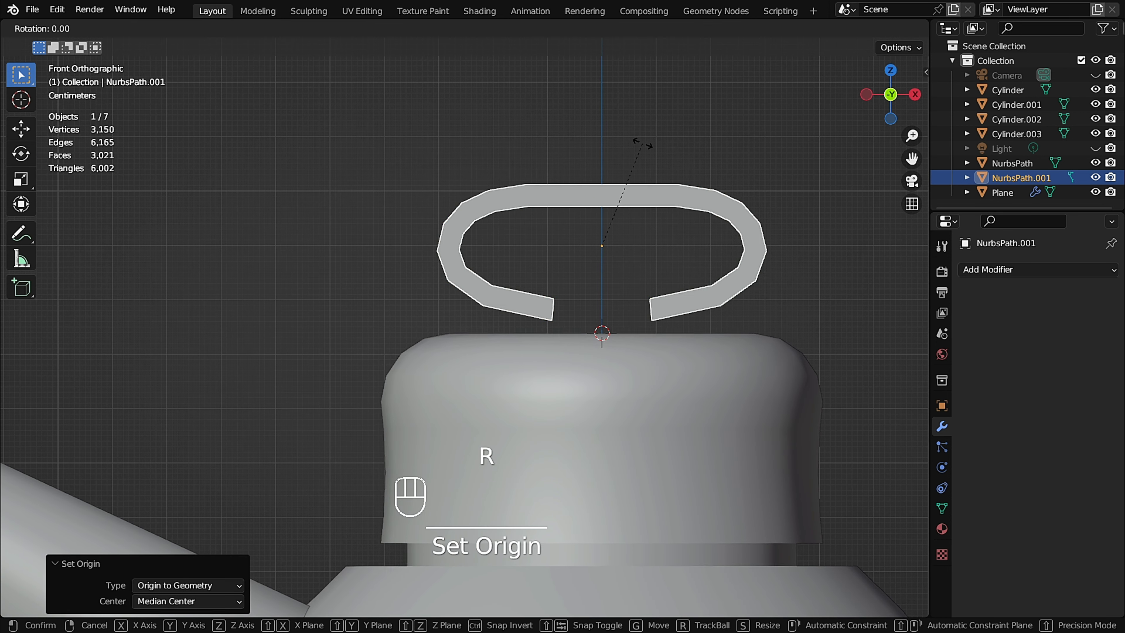
click(663, 156)
shift+middle_drag(655, 195, 638, 221)
Move the handle about 4 cm to the left so its inner end sits at the center line.
key(g)
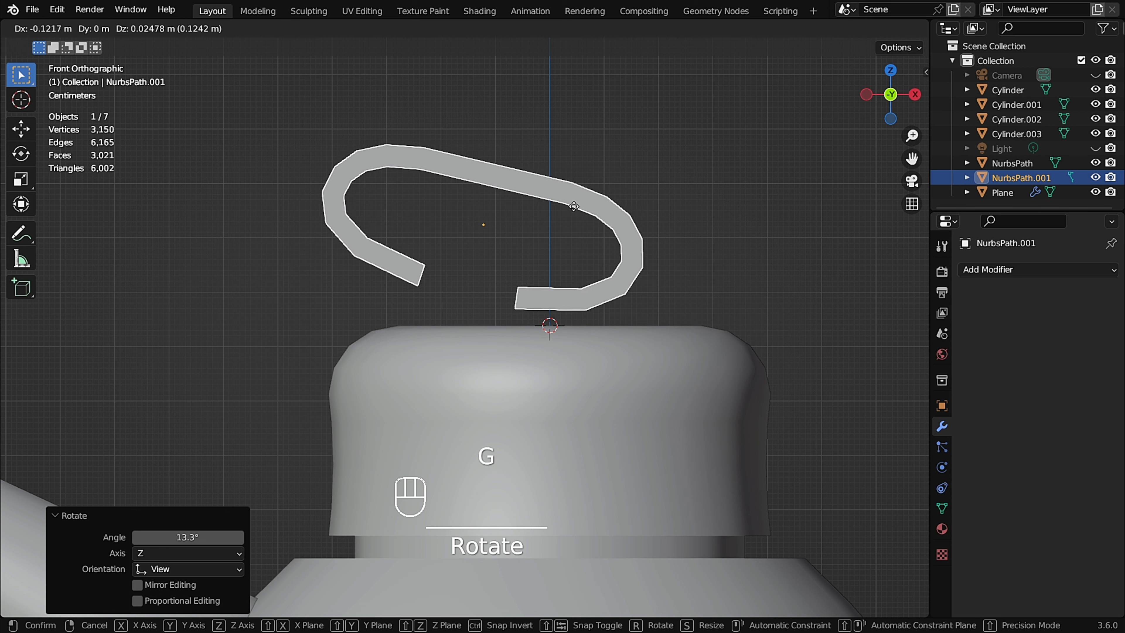
right_click(622, 222)
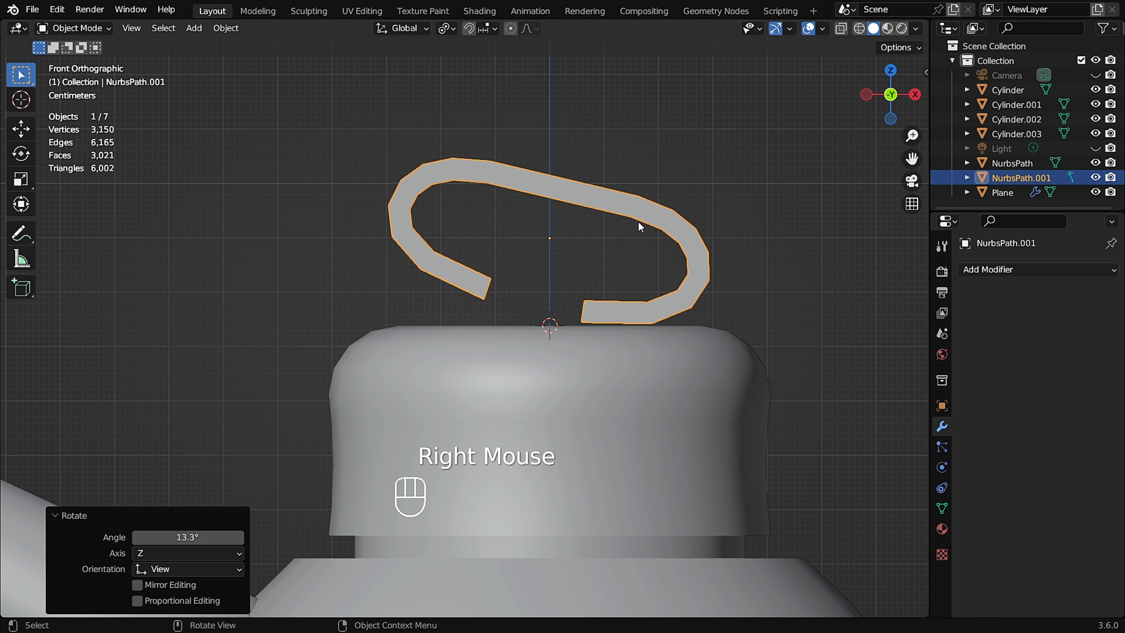
key(g)
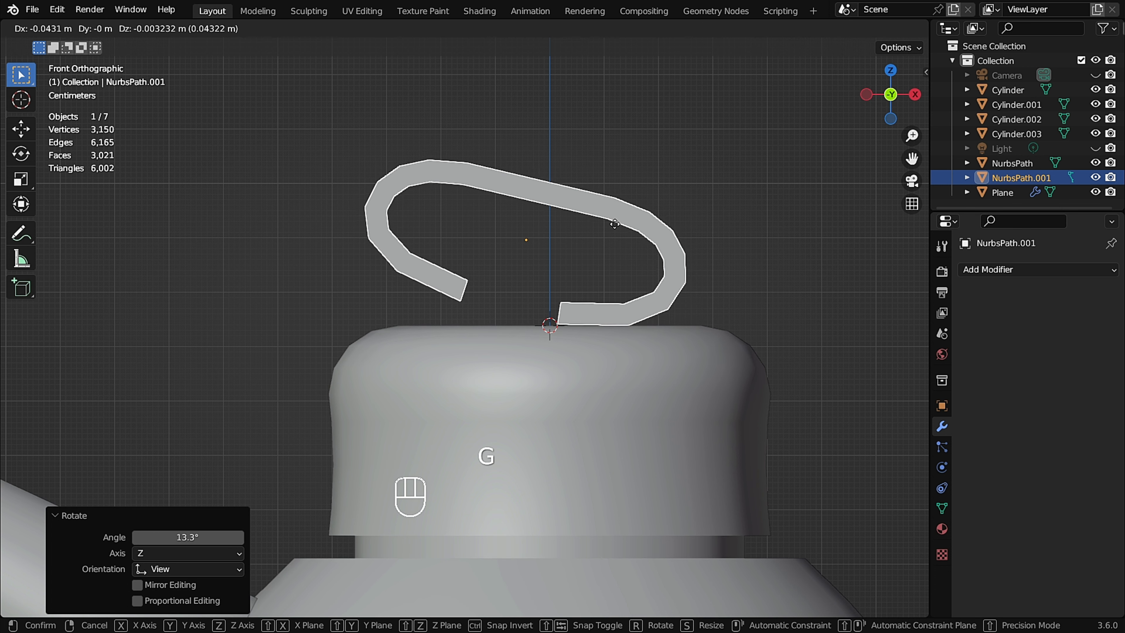
click(617, 226)
In edit mode, move the vertices of the handle's inner end to line up with the center line.
scroll(563, 315, up, 2)
key(Tab)
scroll(577, 317, up, 1)
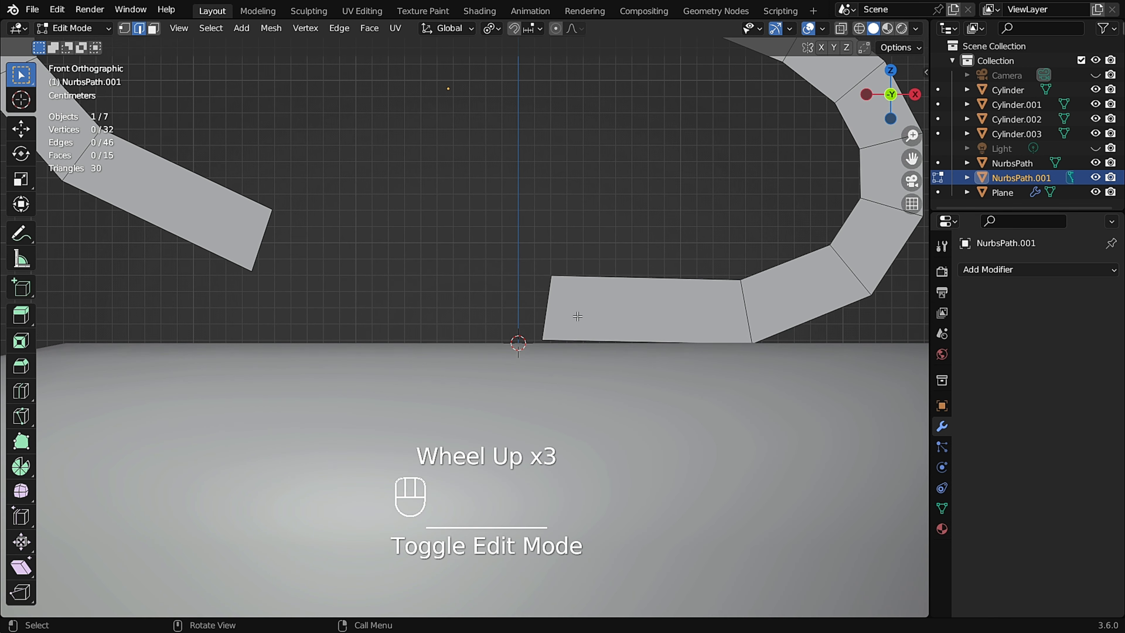
click(555, 305)
key(g)
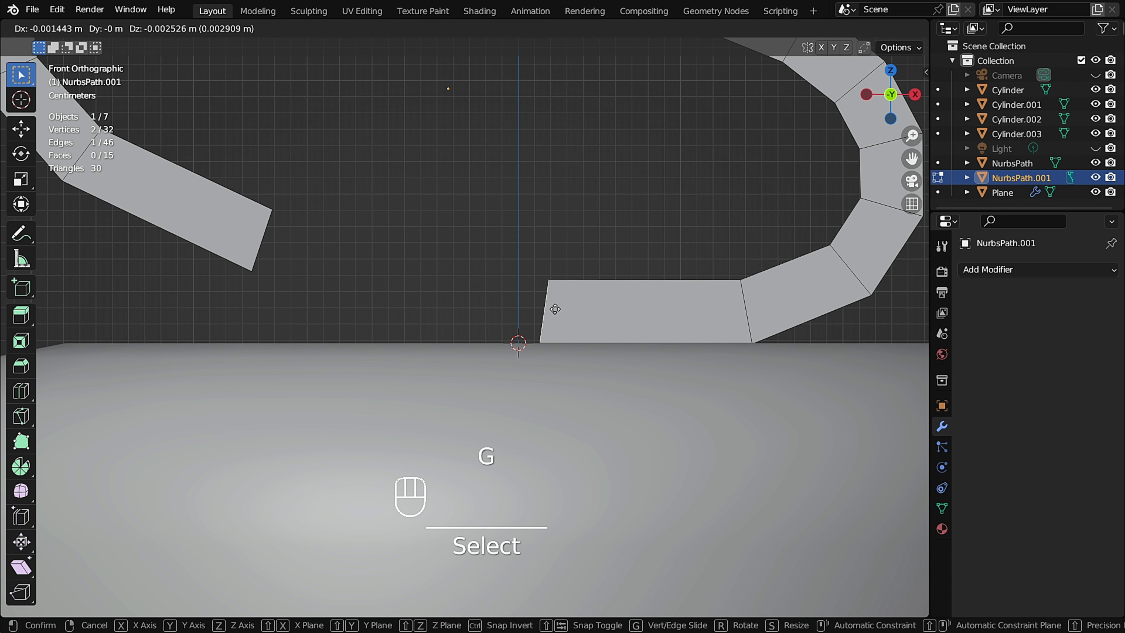
click(555, 309)
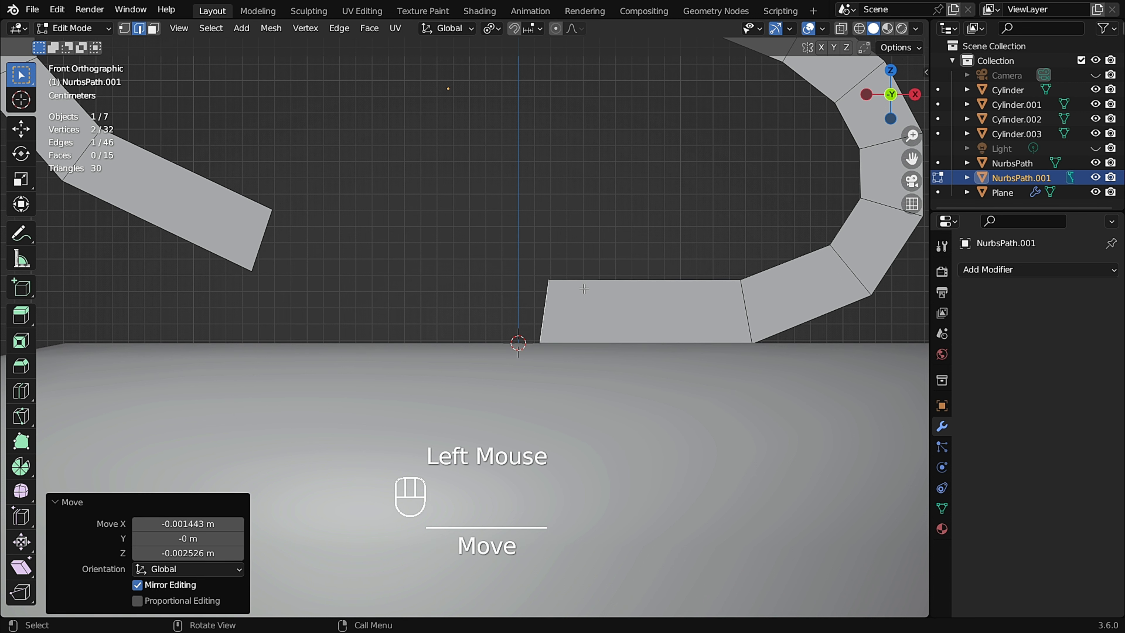
drag(585, 256, 530, 302)
key(g)
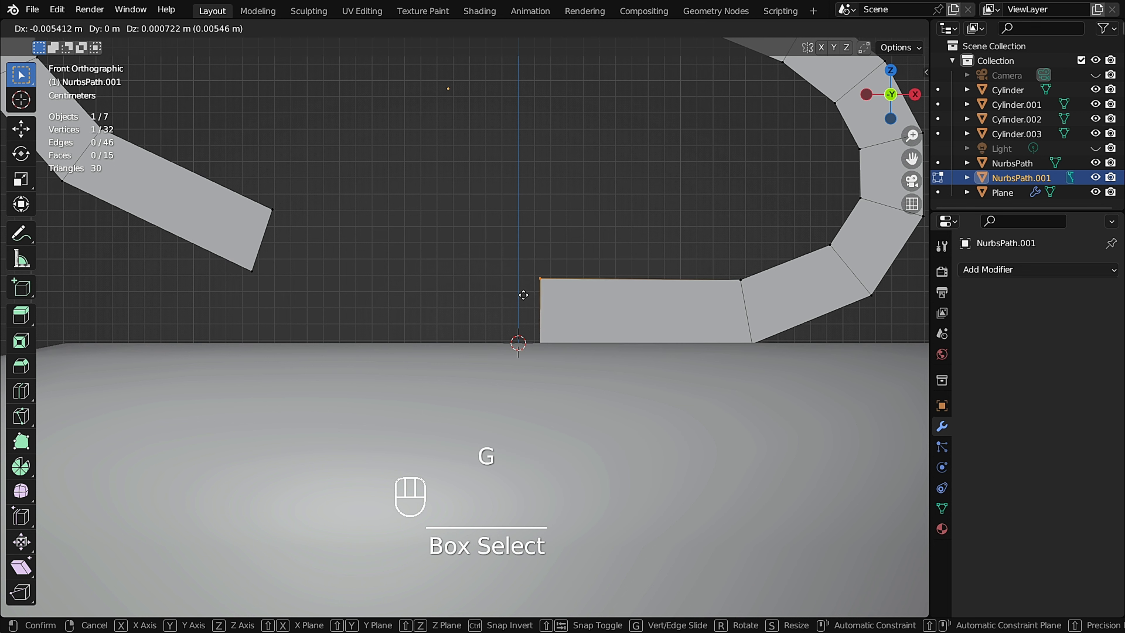
click(523, 295)
shift+middle_drag(523, 295, 655, 330)
scroll(537, 237, up, 3)
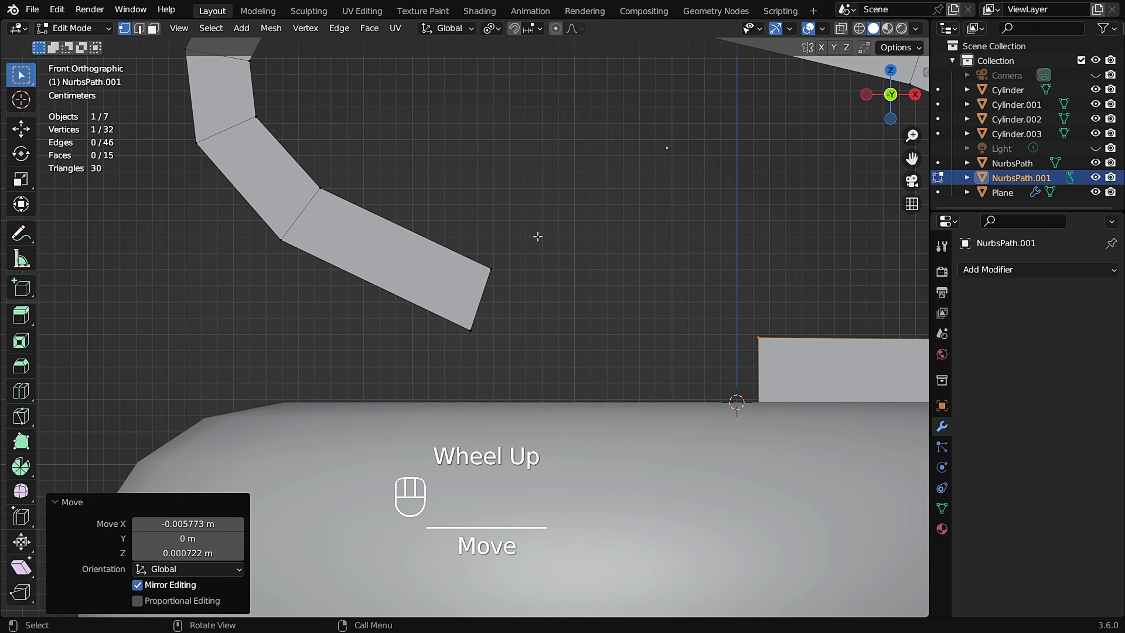
Nudge the corner vertex at the hook's free end and return to object mode.
click(492, 287)
key(g)
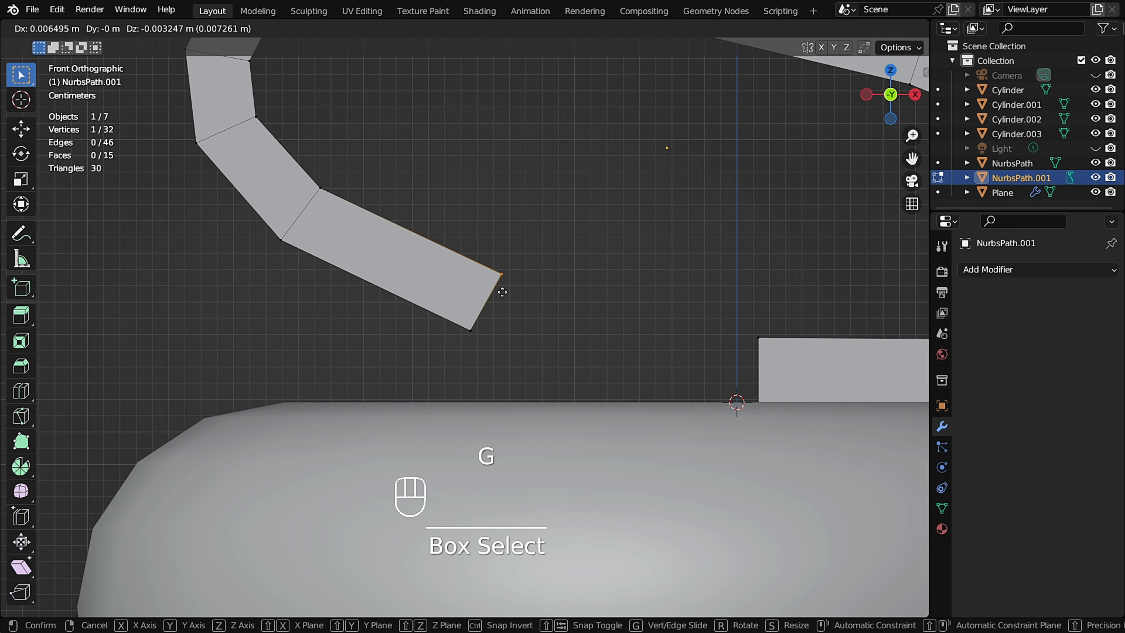
click(503, 292)
scroll(504, 288, down, 2)
key(Tab)
scroll(585, 243, down, 4)
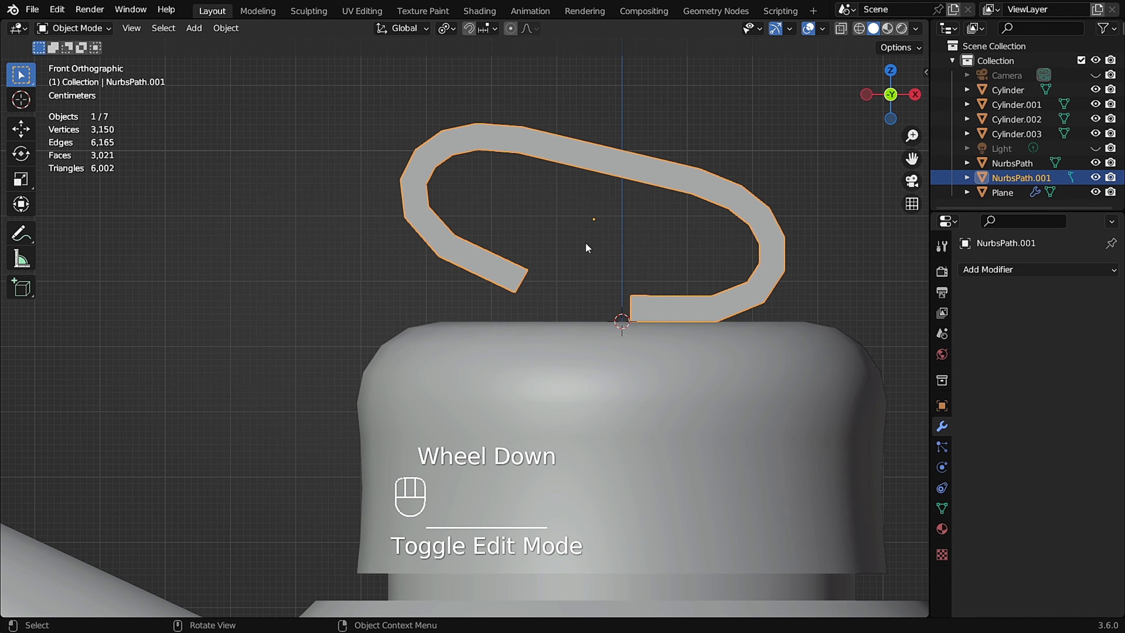
Move the handle up about 0.8 cm along Z so it sits on the lid.
middle_drag(554, 261, 546, 195)
scroll(568, 280, down, 1)
scroll(569, 280, down, 1)
scroll(577, 216, down, 1)
scroll(571, 206, up, 4)
scroll(592, 193, up, 2)
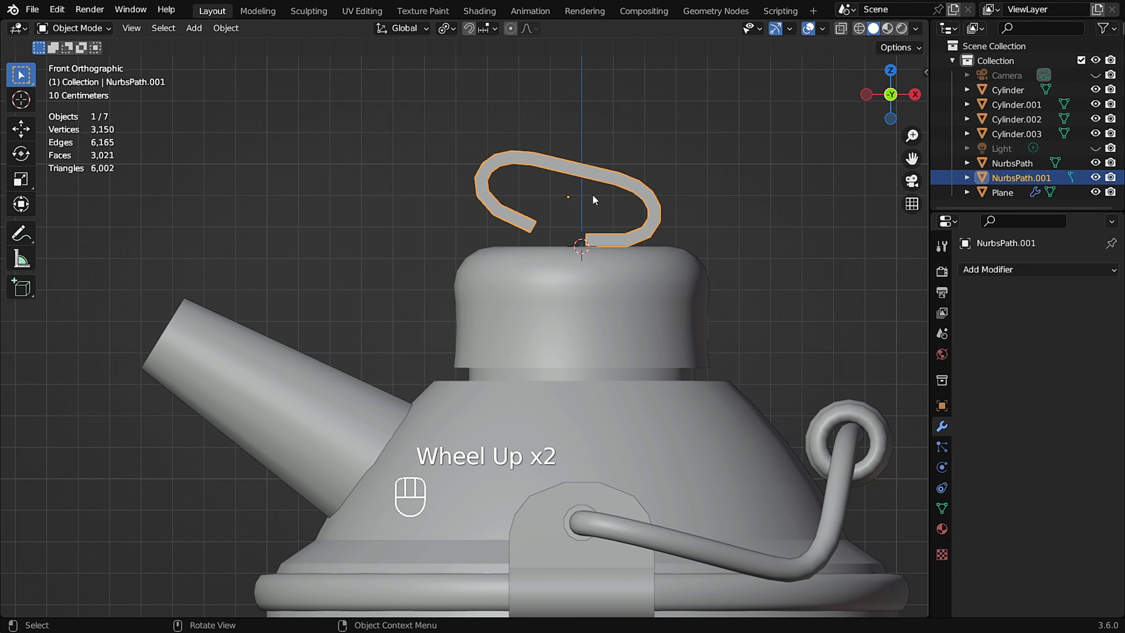
key(Tab)
scroll(593, 188, up, 2)
key(Tab)
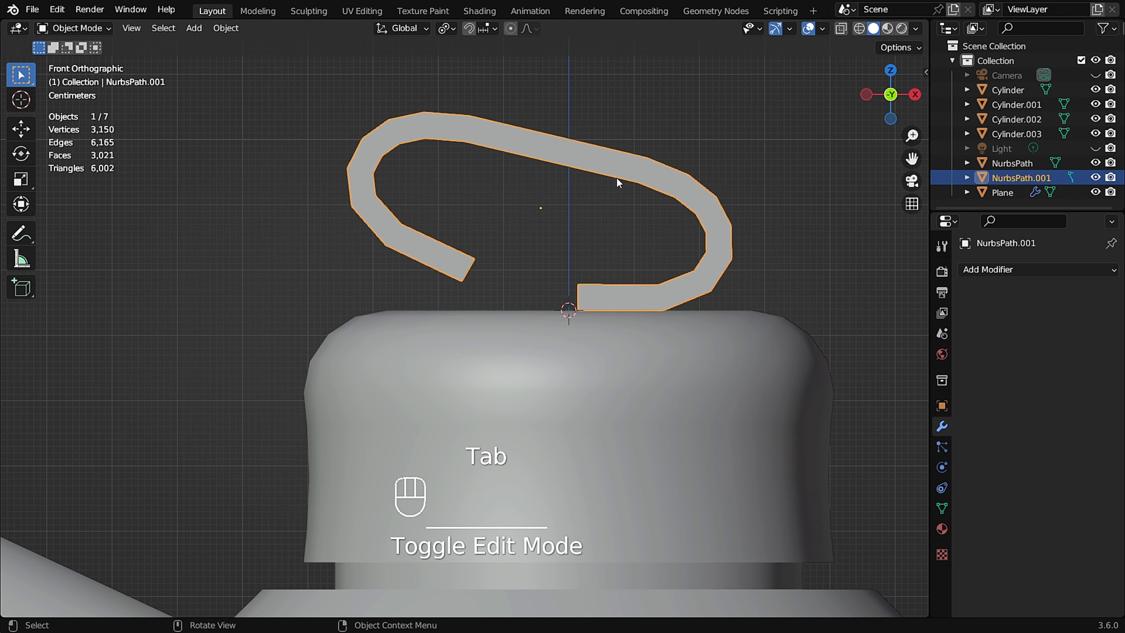
key(g)
key(z)
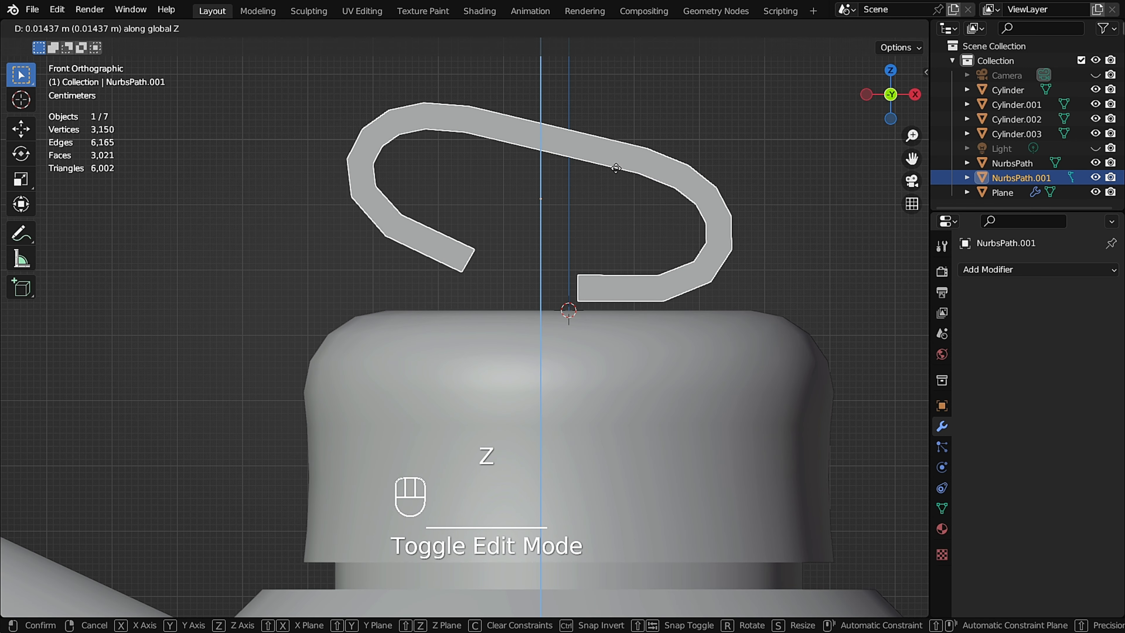
click(587, 181)
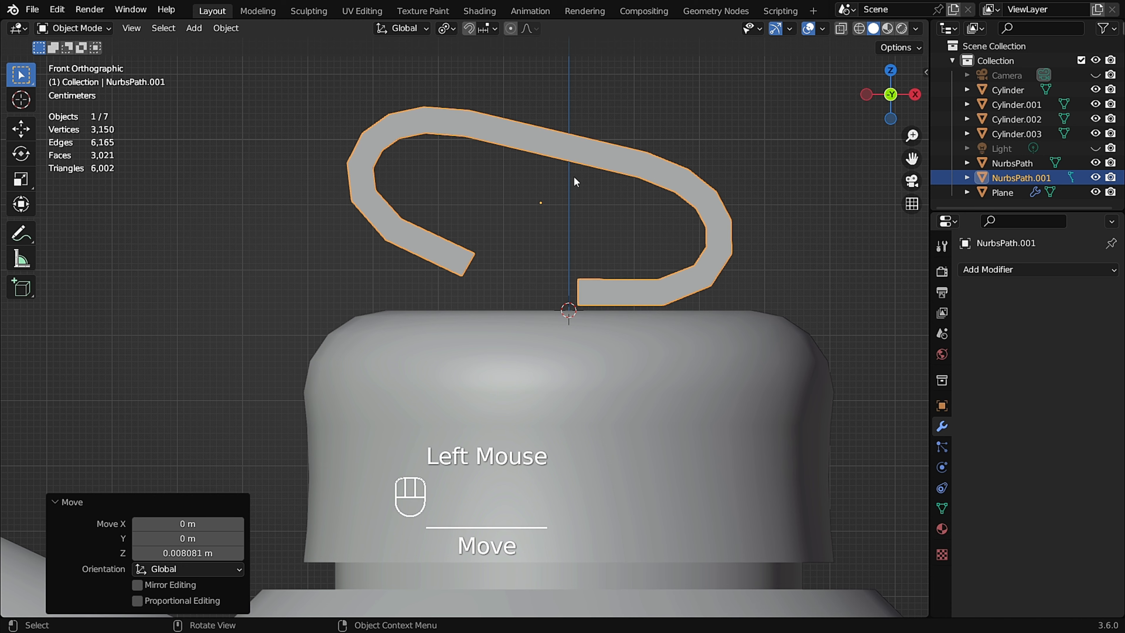
Add a Solidify modifier to the handle and set its offset to 0.
click(1020, 269)
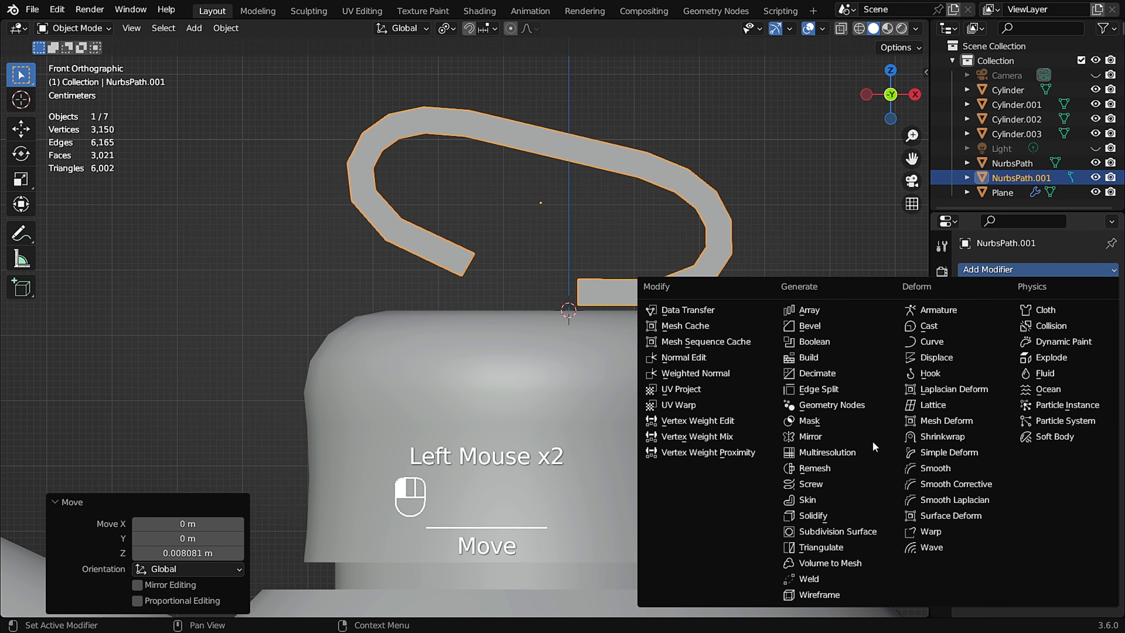
click(844, 514)
scroll(544, 284, down, 3)
middle_drag(544, 284, 467, 220)
scroll(470, 218, up, 3)
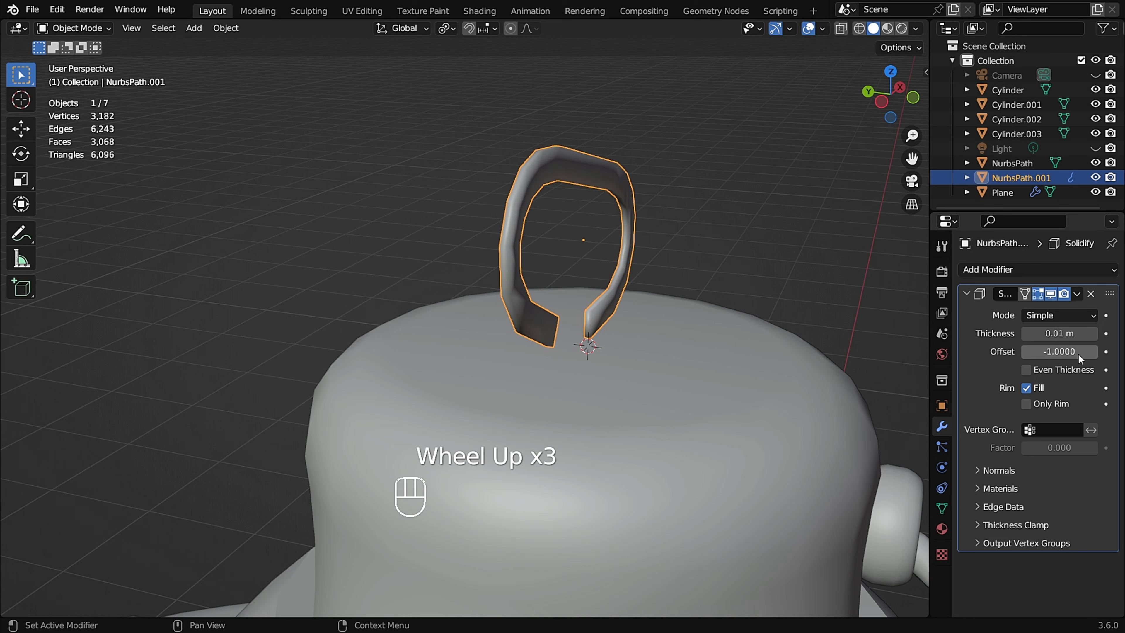
click(1072, 350)
text(0)
key(Return)
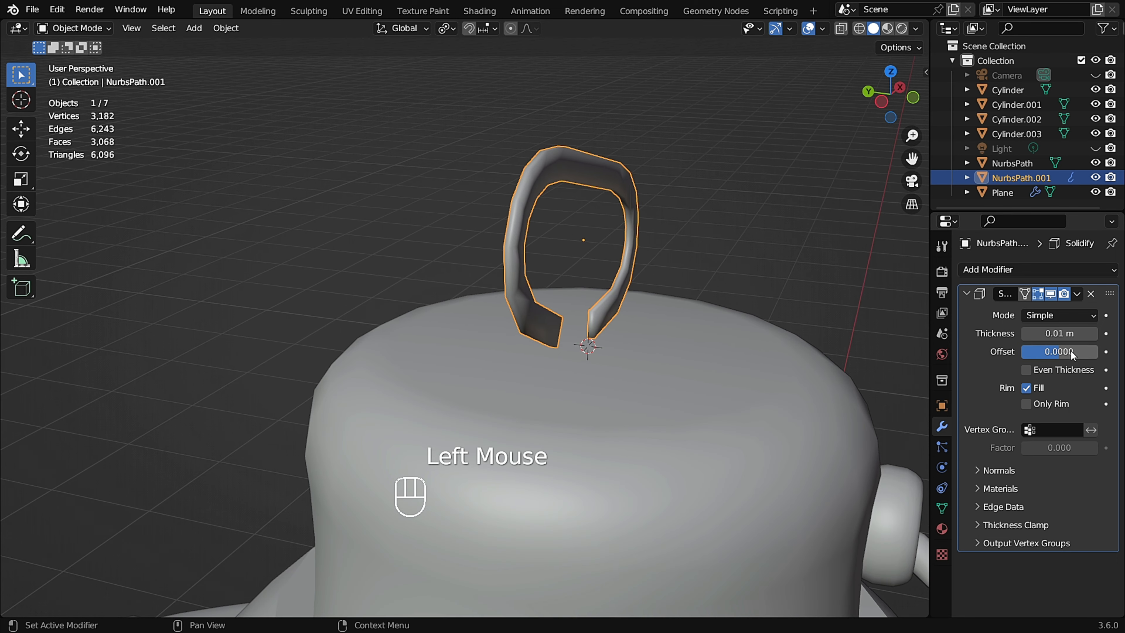
Set the Solidify thickness to about 0.176 m.
mouse_move(1053, 333)
mouse_down()
mouse_move(1098, 333)
mouse_move(1067, 333)
mouse_up()
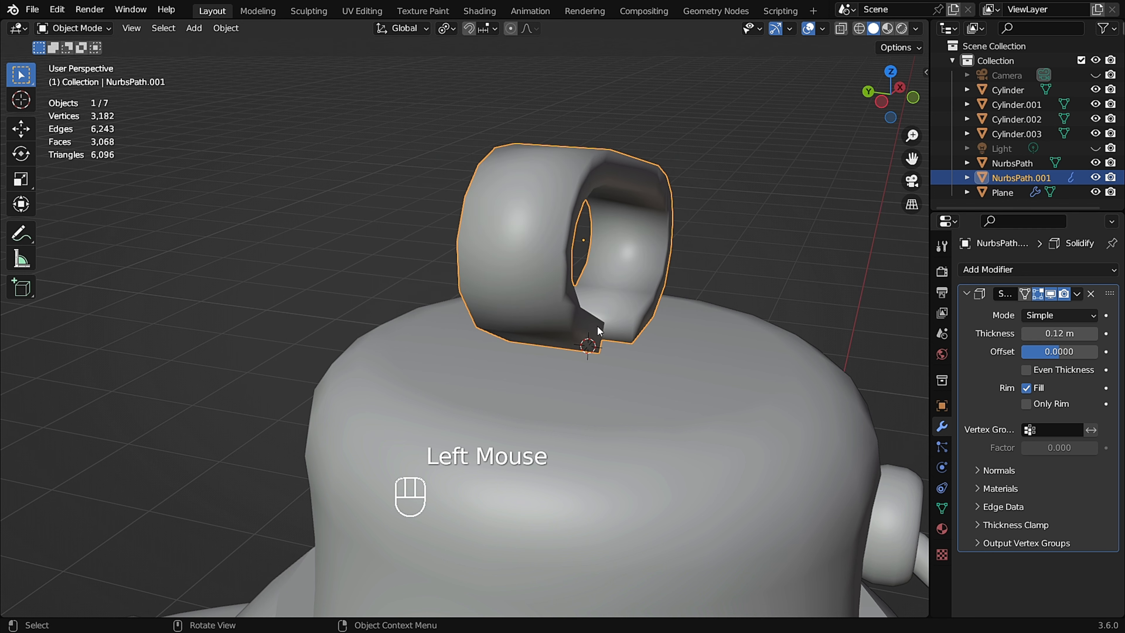
middle_drag(589, 319, 636, 306)
scroll(620, 308, up, 2)
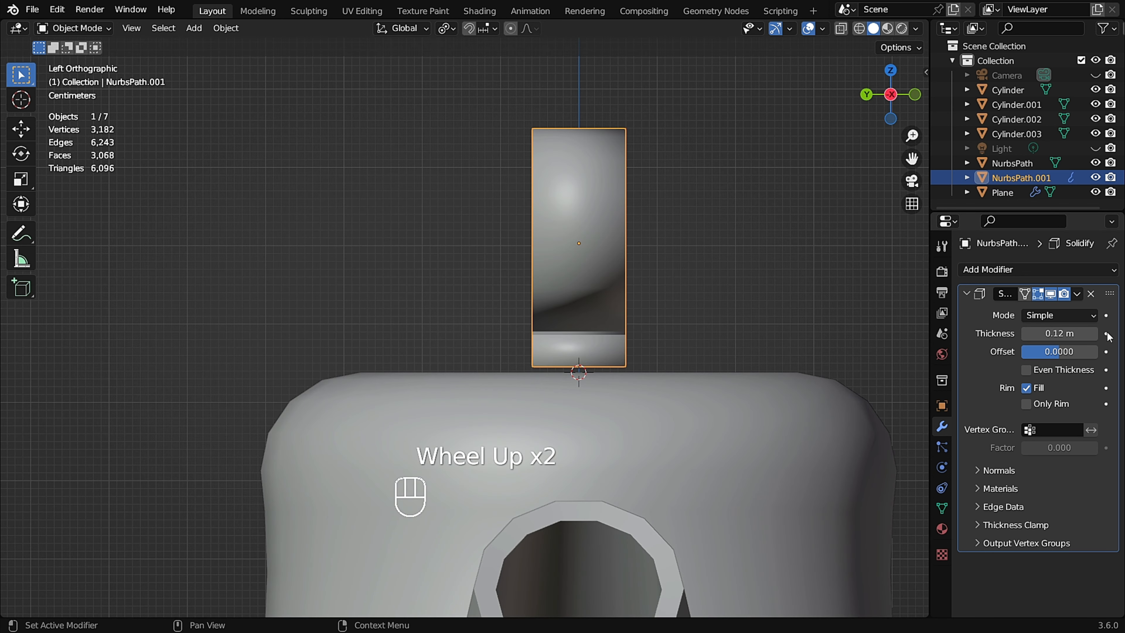
shift+drag(1059, 333, 1068, 333)
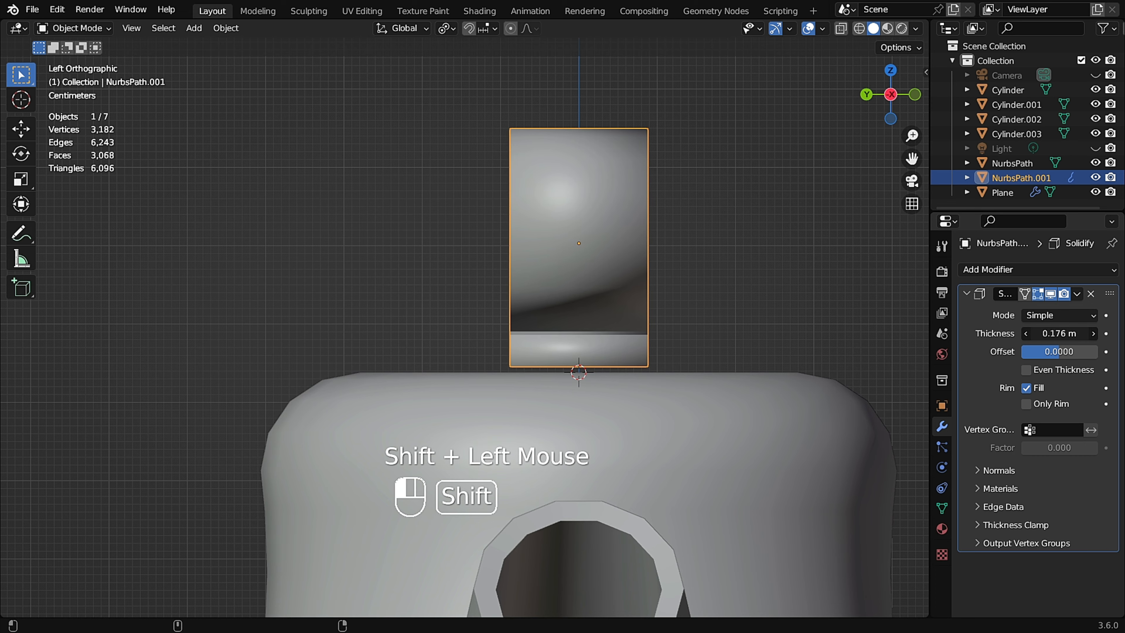
Apply the Solidify modifier to the handle.
middle_drag(544, 280, 500, 318)
scroll(541, 265, up, 2)
mouse_move(541, 265)
middle_down()
mouse_move(527, 257)
mouse_move(549, 253)
middle_up()
click(1077, 293)
click(1055, 310)
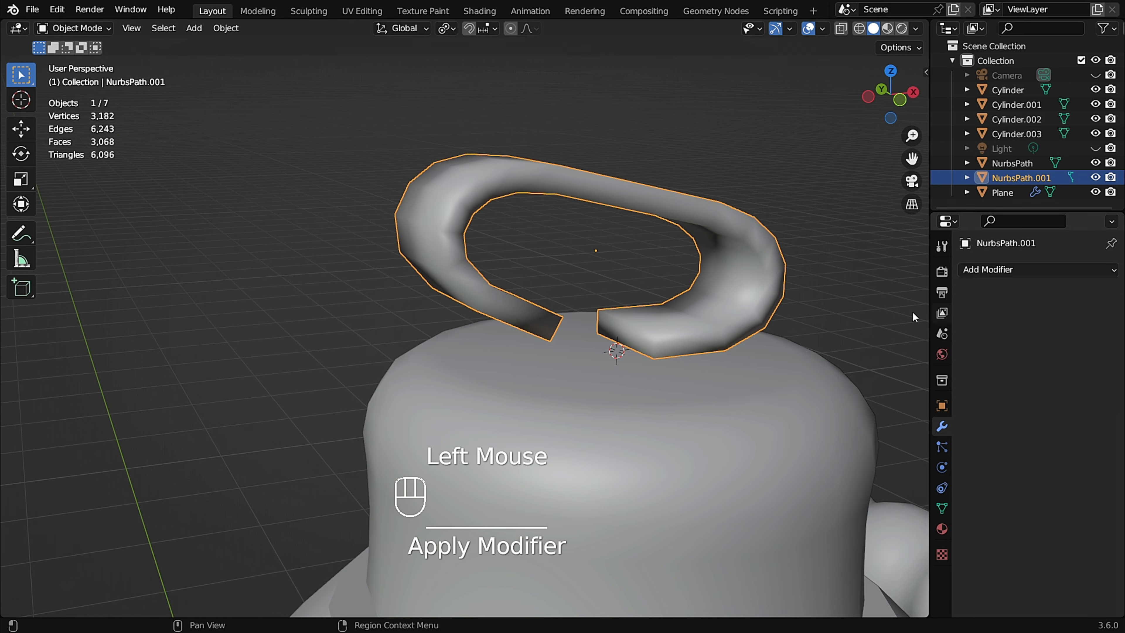
Shade the handle with Auto Smooth and raise the auto smooth angle to about 36°.
right_click(437, 190)
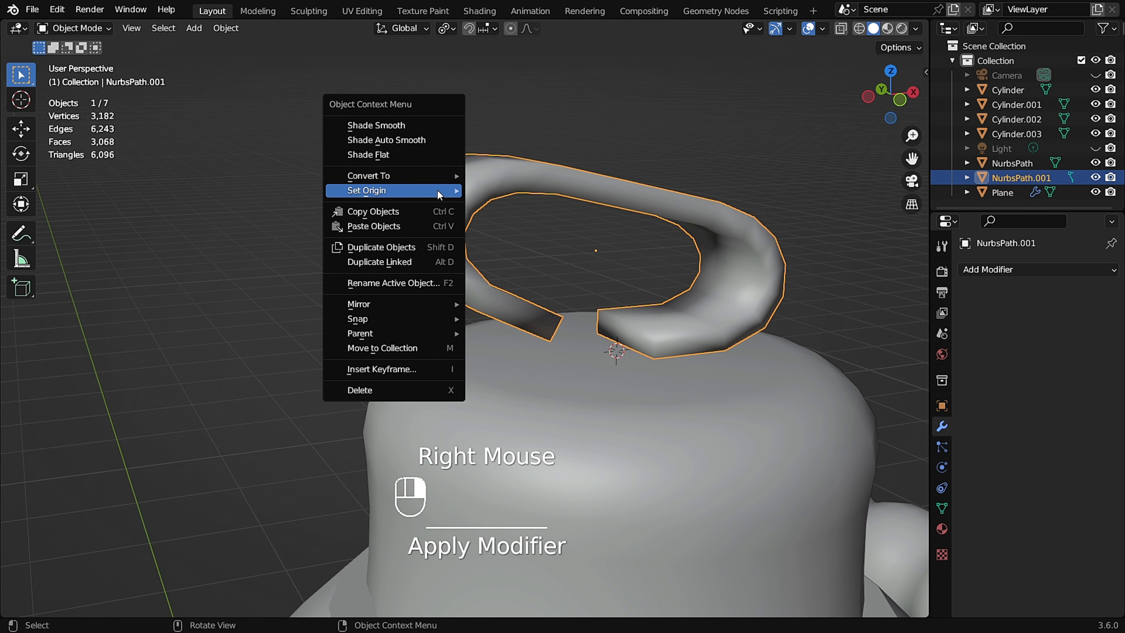
click(410, 140)
middle_drag(645, 265, 686, 282)
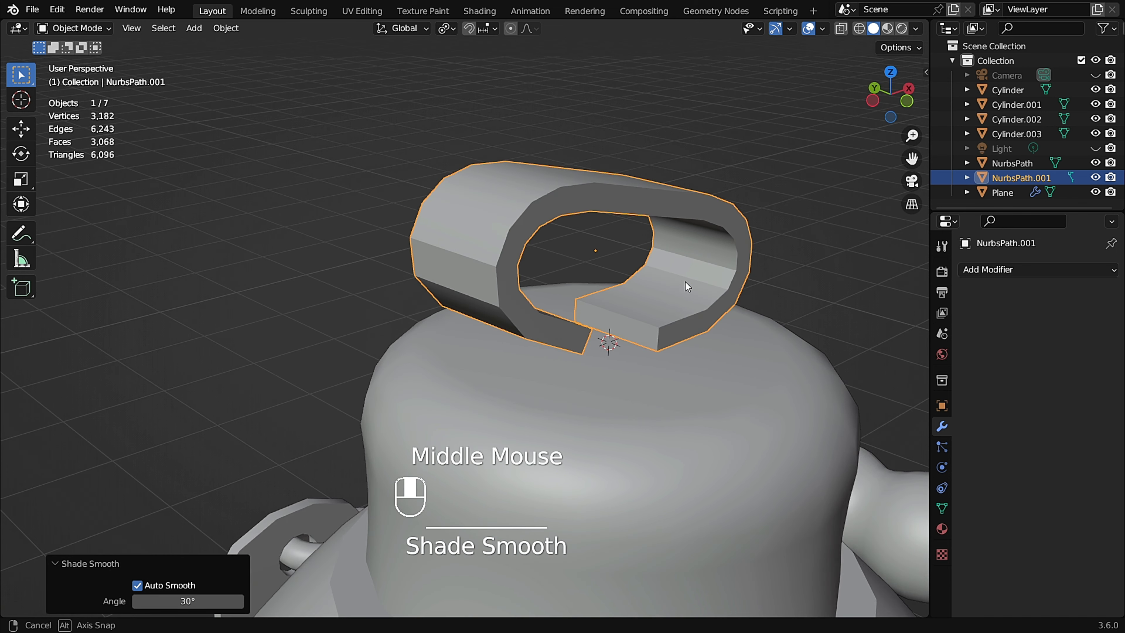
middle_drag(502, 256, 620, 249)
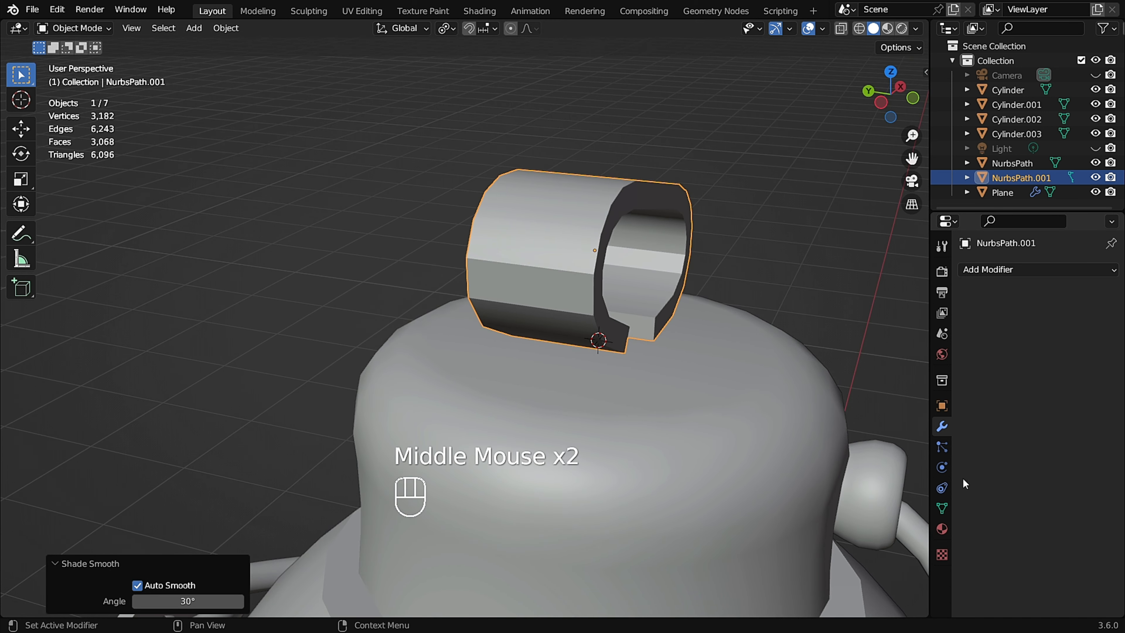
click(942, 509)
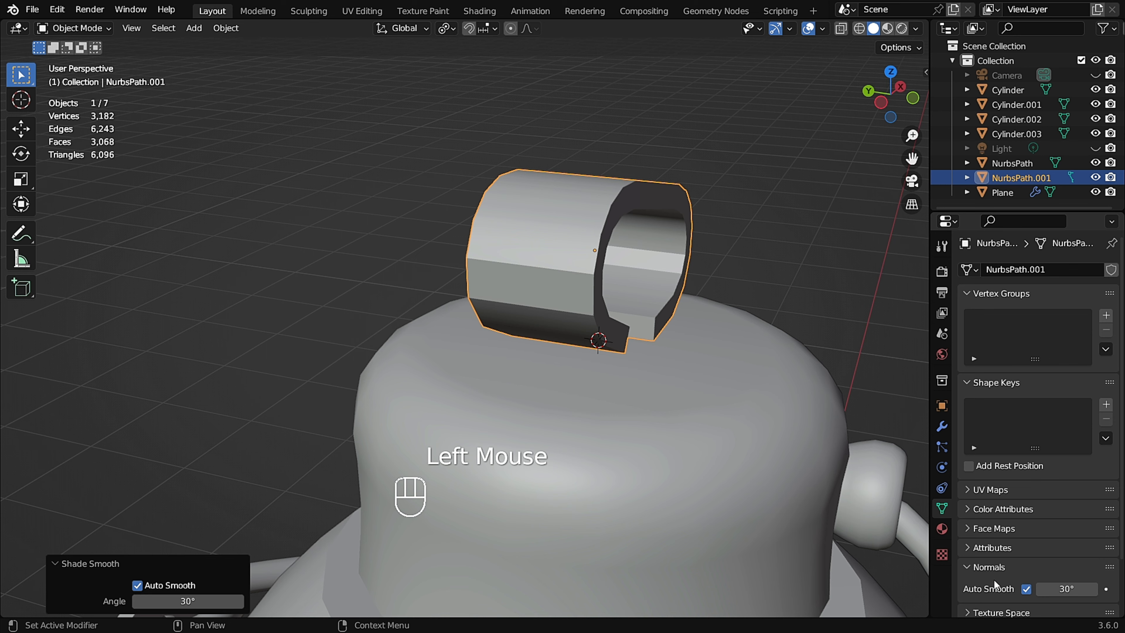
drag(1067, 592, 1081, 591)
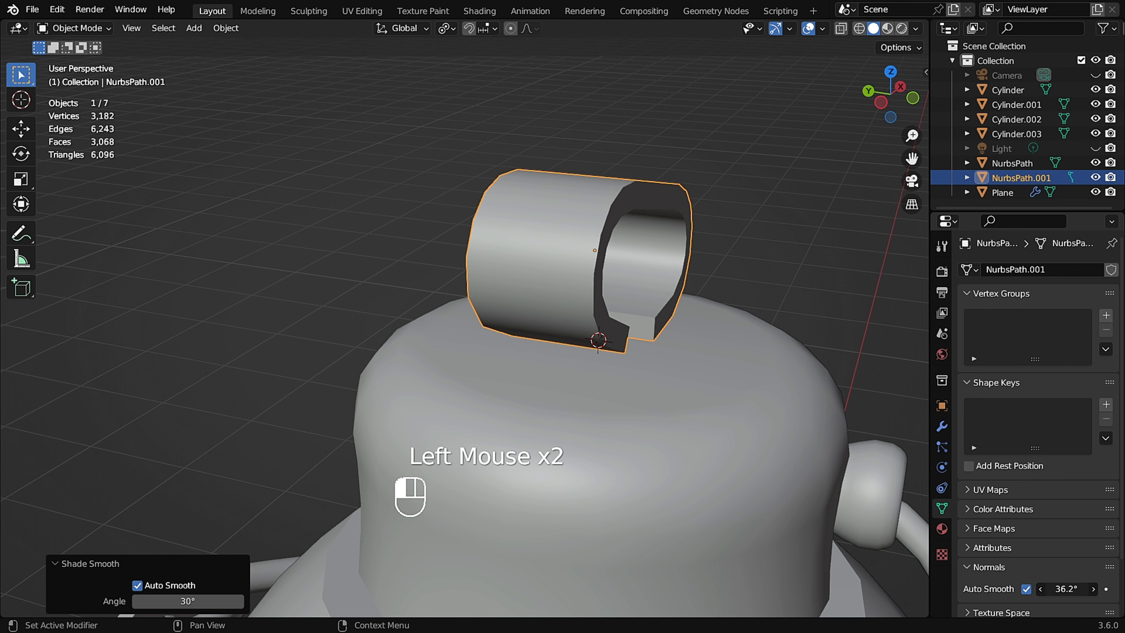
Deselect everything and zoom out to inspect the whole can with its new lid handle.
scroll(487, 266, down, 2)
middle_drag(487, 266, 587, 296)
click(467, 249)
shift+scroll(631, 323, down, 2)
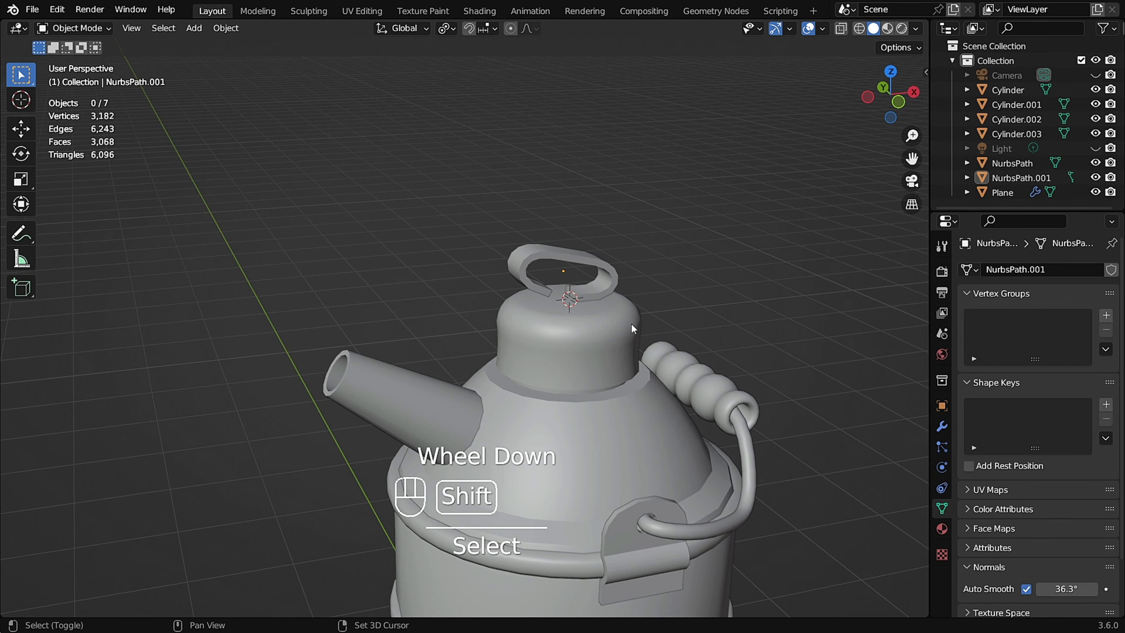
scroll(602, 216, down, 2)
click(607, 187)
scroll(535, 186, down, 2)
middle_drag(535, 186, 509, 195)
scroll(548, 219, up, 3)
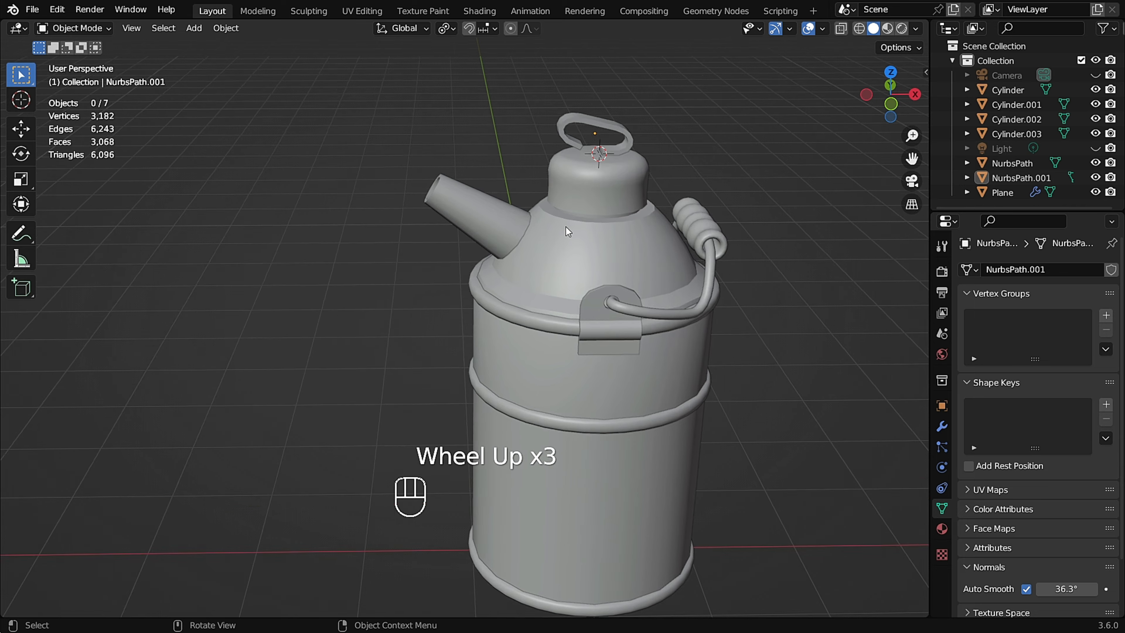
Apply the Mirror modifier on the bracket plates at the can's sides.
middle_drag(566, 226, 613, 221)
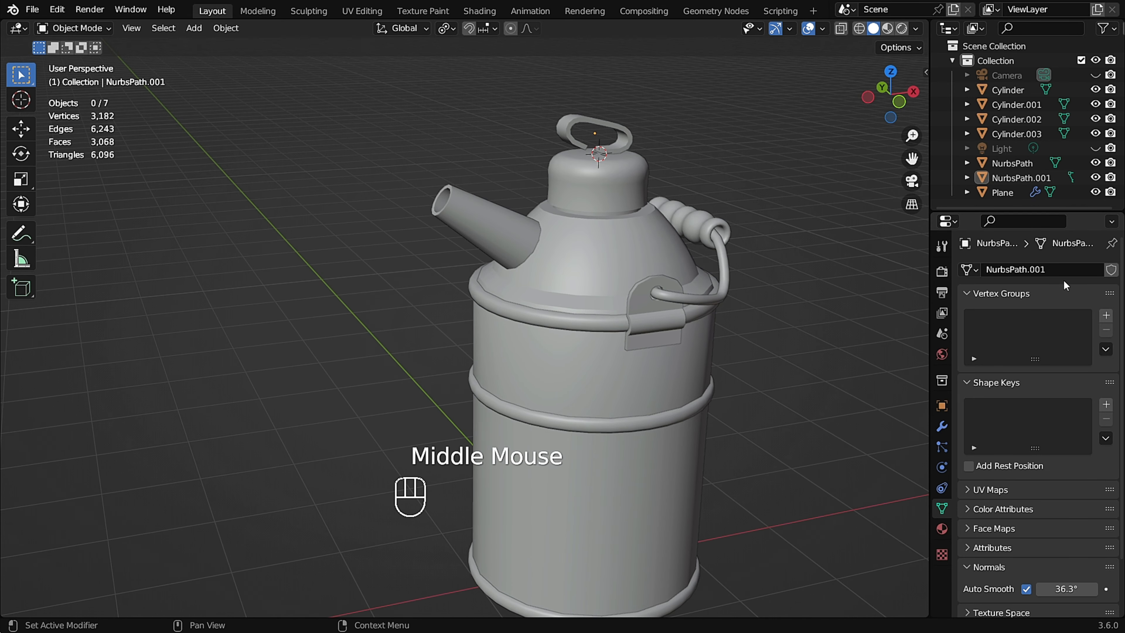
click(571, 130)
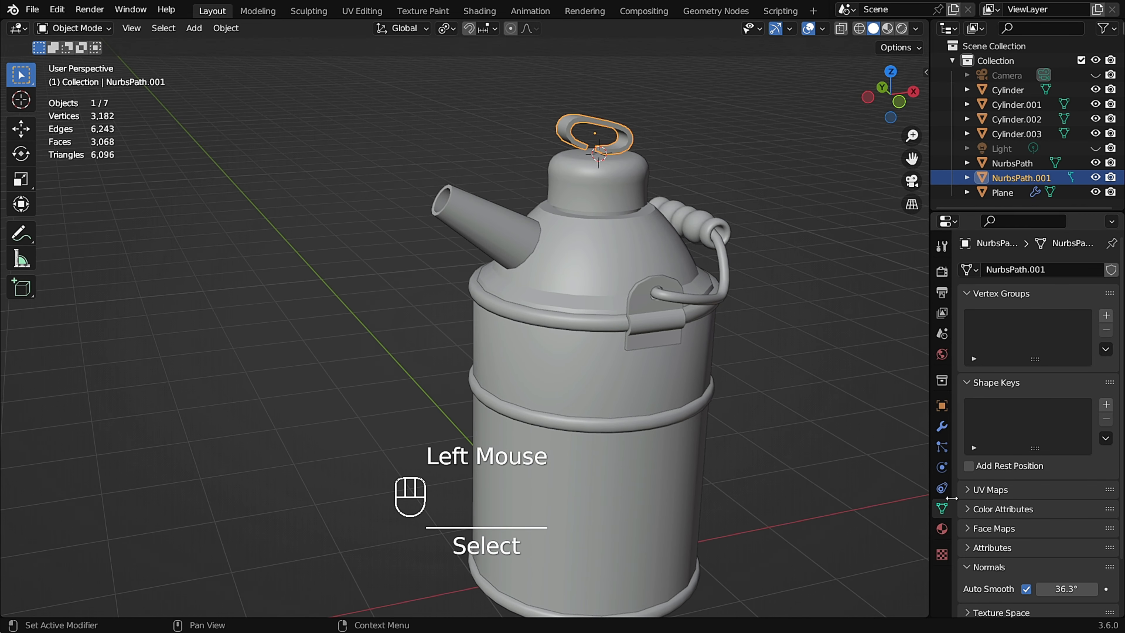
click(942, 428)
scroll(627, 280, up, 5)
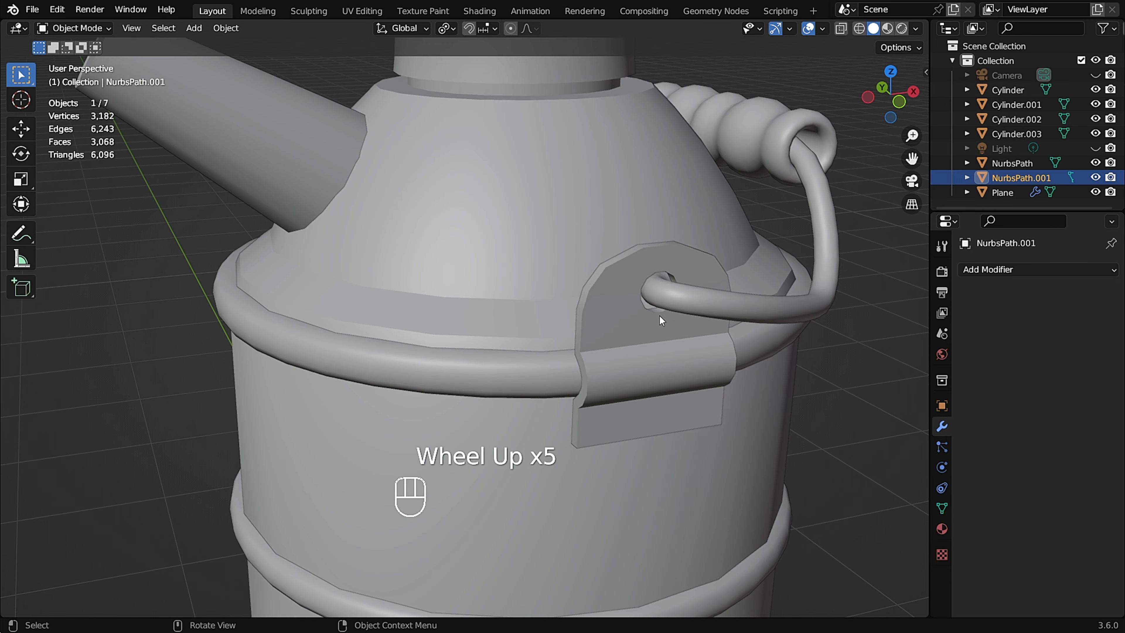
click(619, 308)
scroll(588, 311, down, 2)
middle_drag(588, 310, 787, 357)
click(1078, 294)
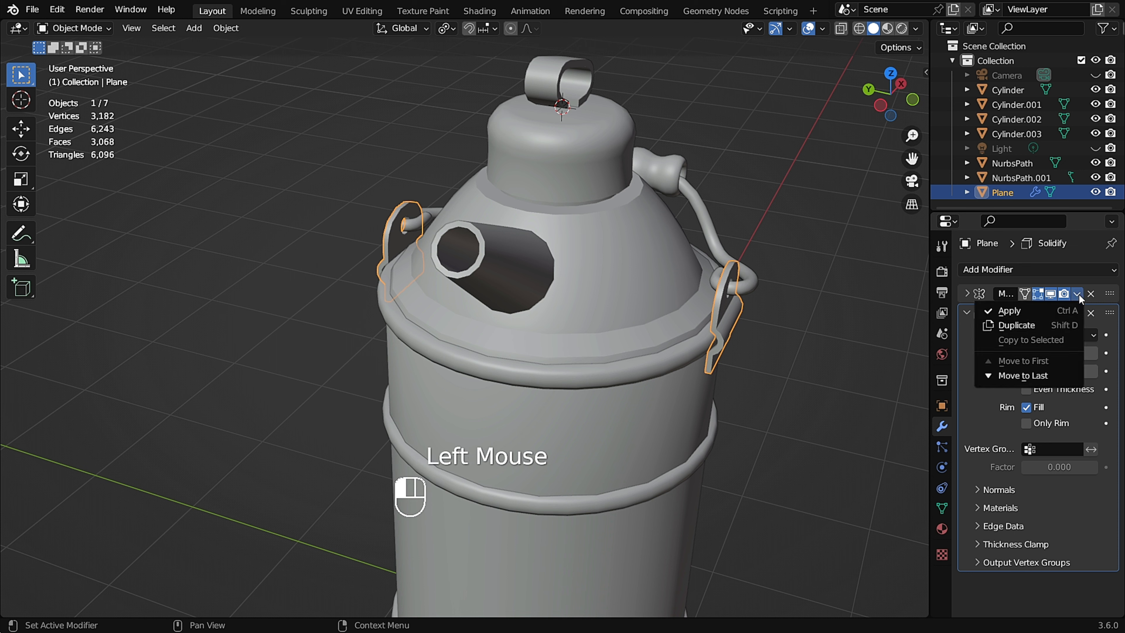
click(1059, 308)
Apply the Solidify modifier on the bracket plates as well.
scroll(746, 318, up, 2)
scroll(745, 318, up, 2)
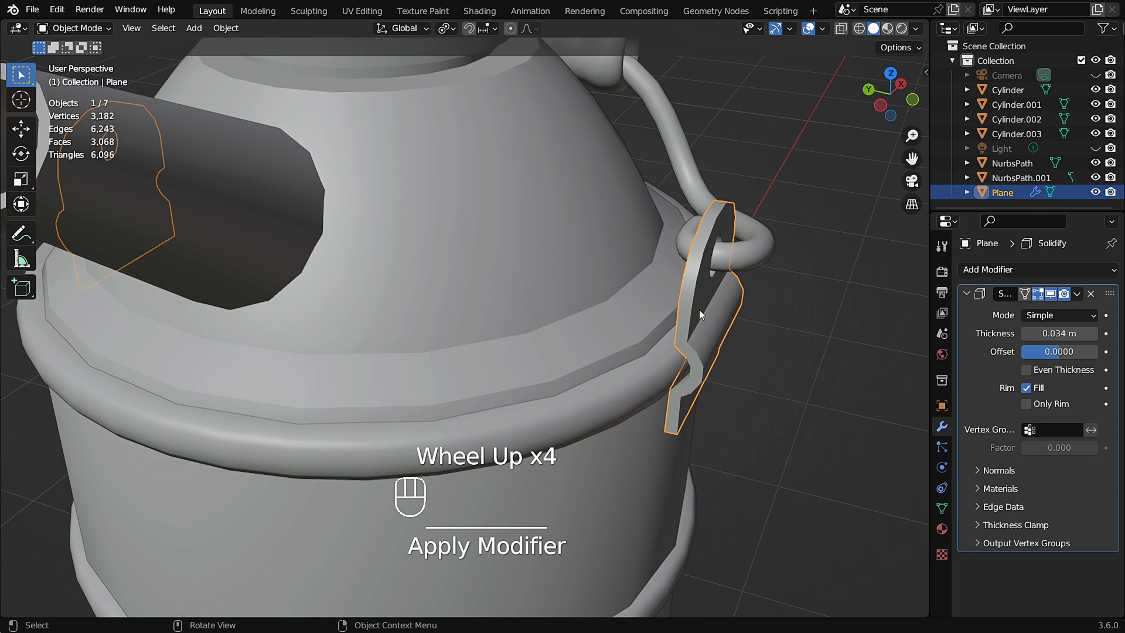
middle_drag(700, 309, 822, 326)
click(1077, 294)
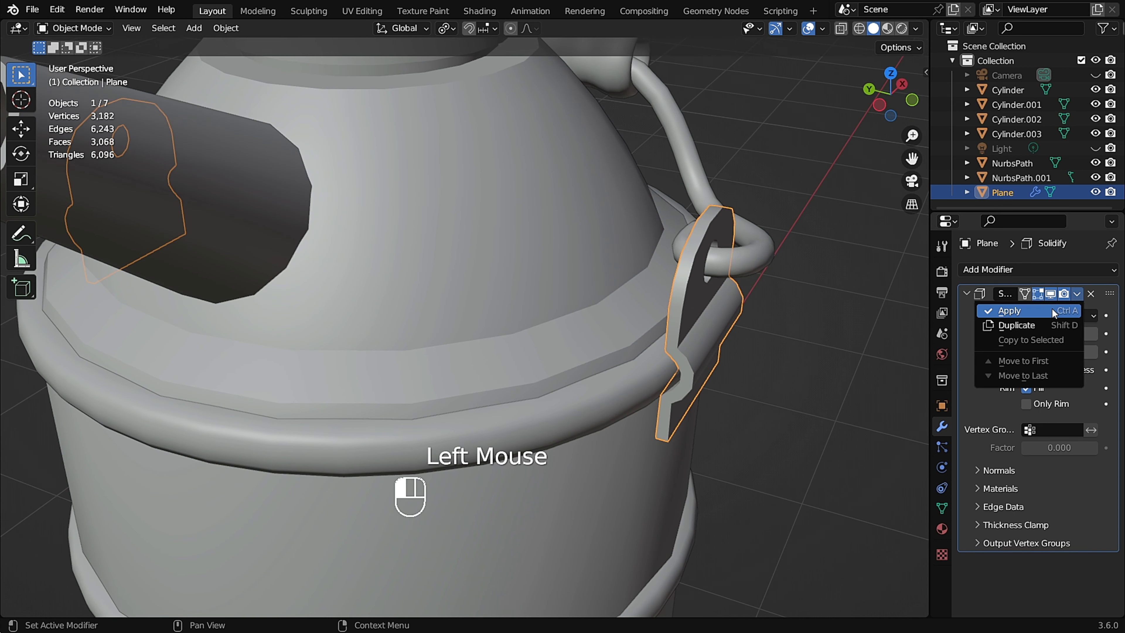
click(1052, 309)
Inspect the grip sleeve, the rings and the base of the lid handle by selecting parts and navigating around them.
scroll(626, 335, down, 2)
middle_drag(625, 334, 677, 221)
click(664, 202)
click(660, 177)
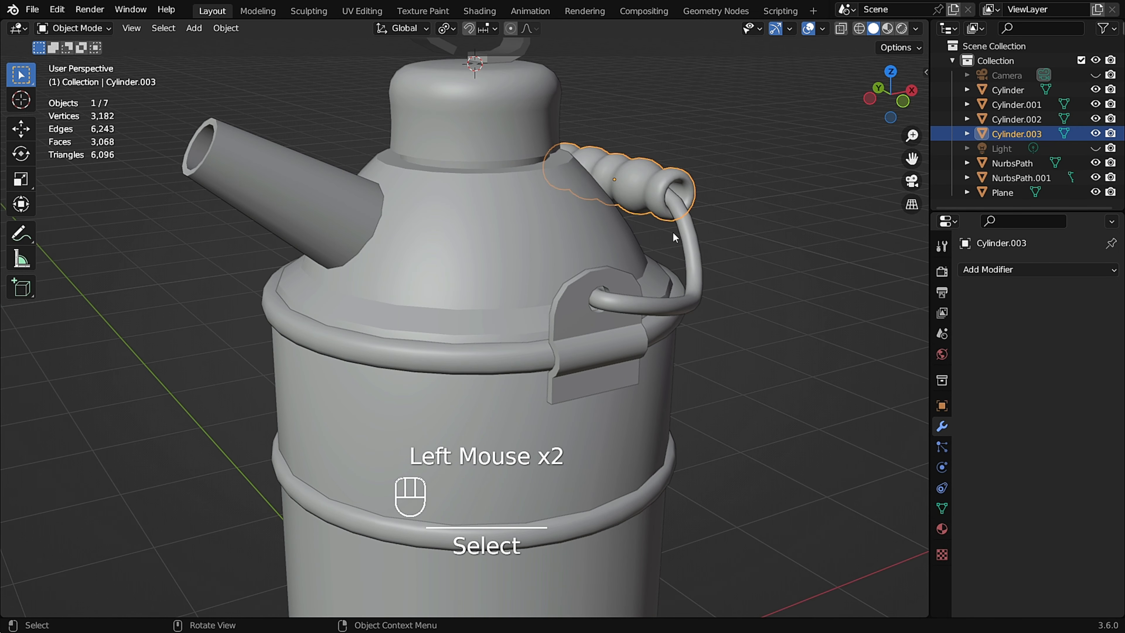
scroll(655, 353, down, 2)
click(551, 319)
scroll(550, 320, down, 2)
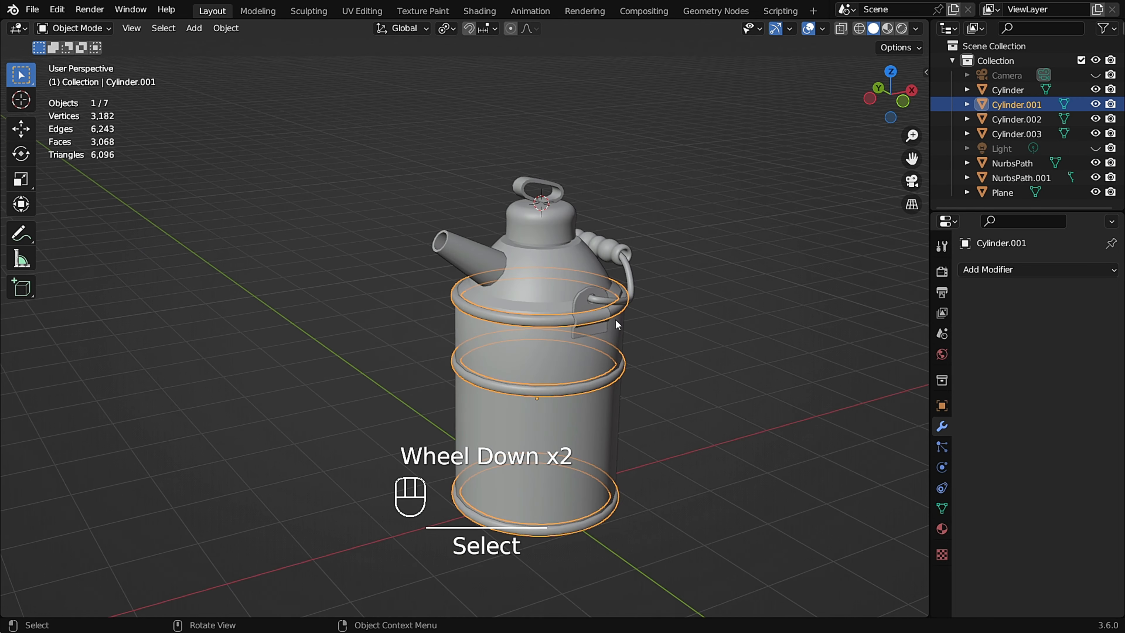
click(622, 310)
scroll(626, 305, up, 2)
shift+middle_drag(627, 305, 658, 260)
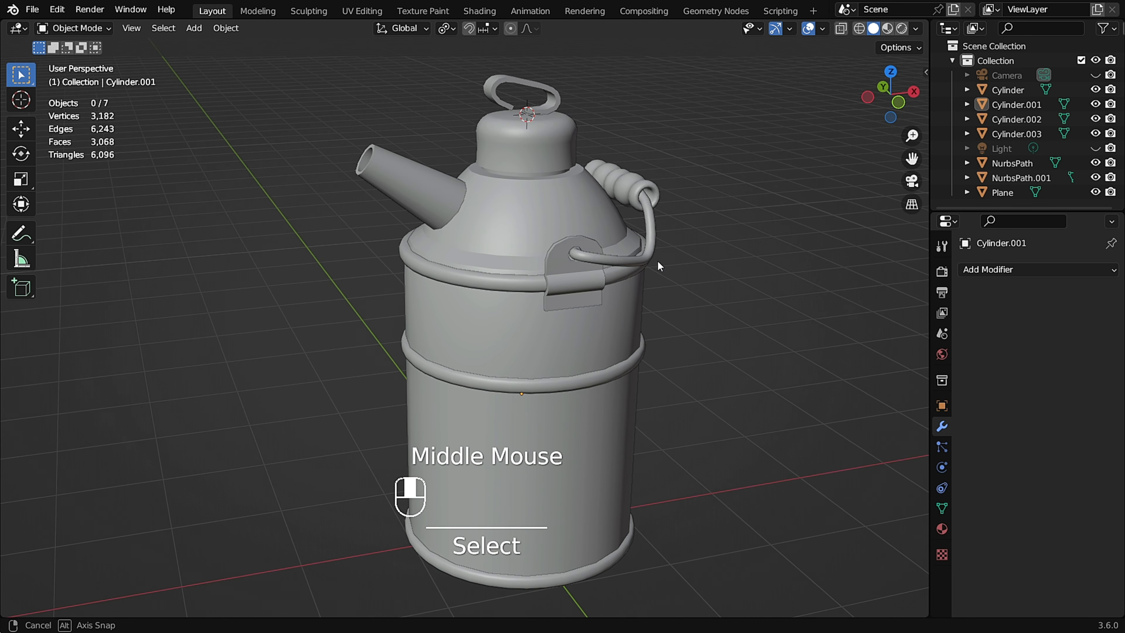
scroll(563, 131, up, 1)
shift+middle_drag(562, 131, 544, 268)
scroll(561, 183, up, 2)
scroll(539, 196, up, 2)
scroll(537, 215, up, 3)
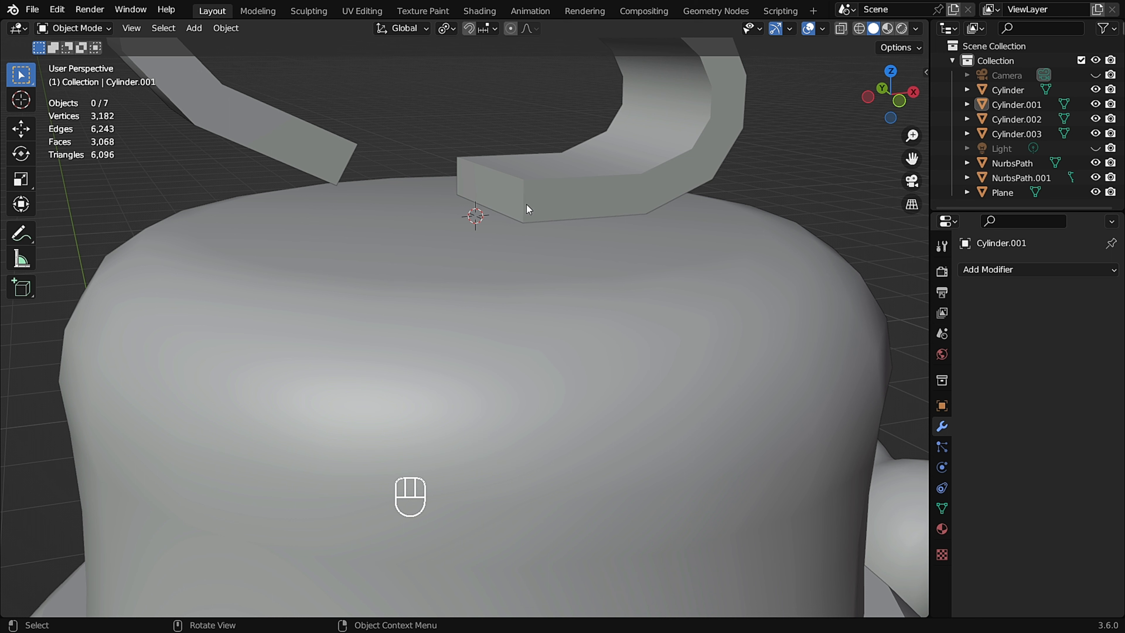
middle_drag(526, 207, 522, 246)
scroll(512, 252, down, 2)
scroll(522, 246, up, 2)
Add an Ico Sphere at the lid top and set its radius to 0.09 m.
key(shift+a)
mouse_move(543, 232)
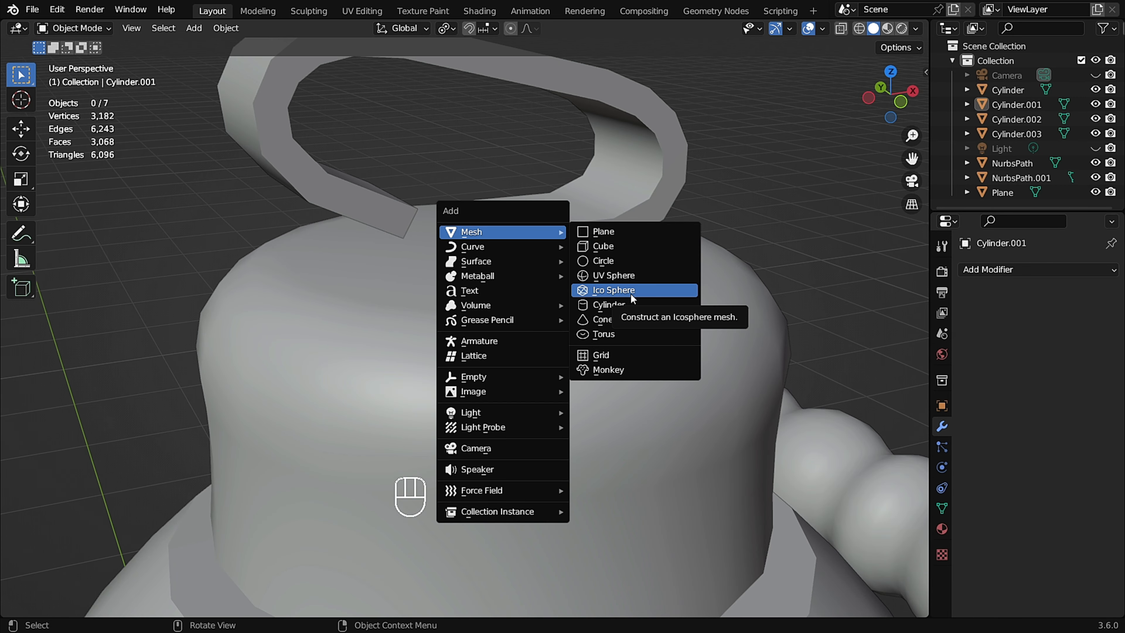
click(643, 293)
scroll(514, 242, down, 4)
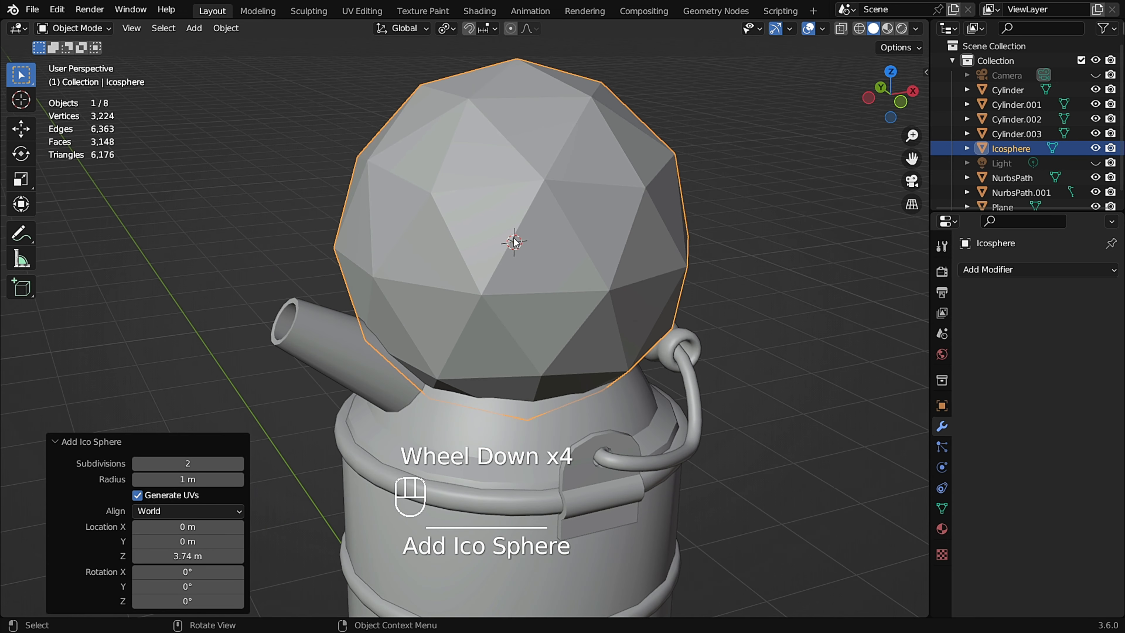
drag(168, 479, 694, 331)
Flatten the ico sphere by scaling it along Z to about 0.224.
scroll(425, 350, up, 2)
scroll(417, 377, up, 4)
shift+middle_drag(591, 183, 372, 329)
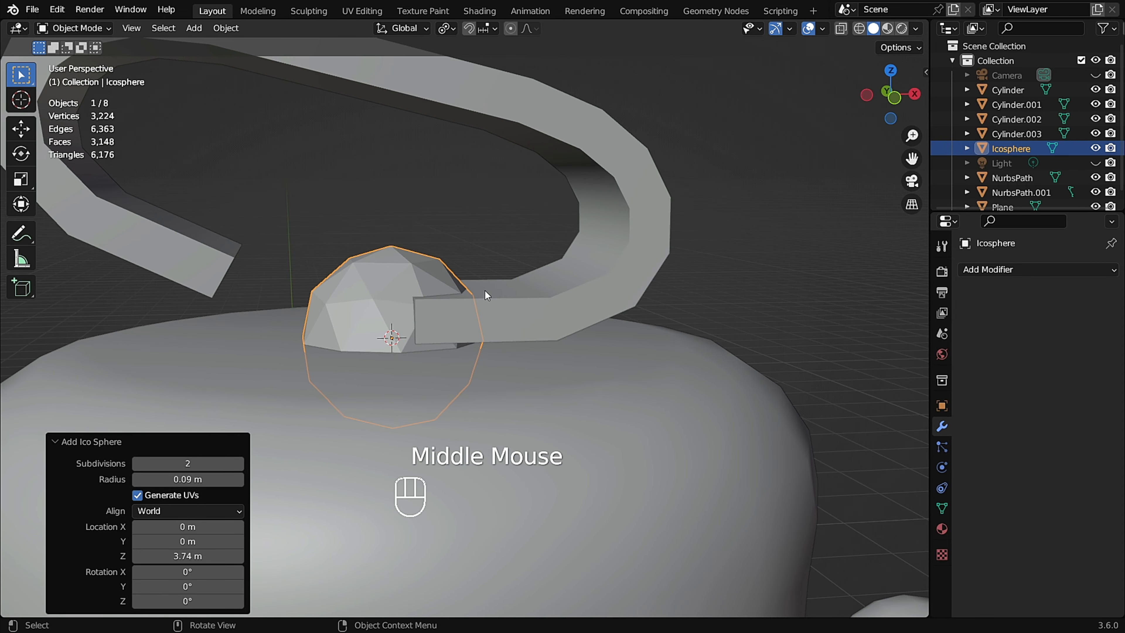
key(s)
key(z)
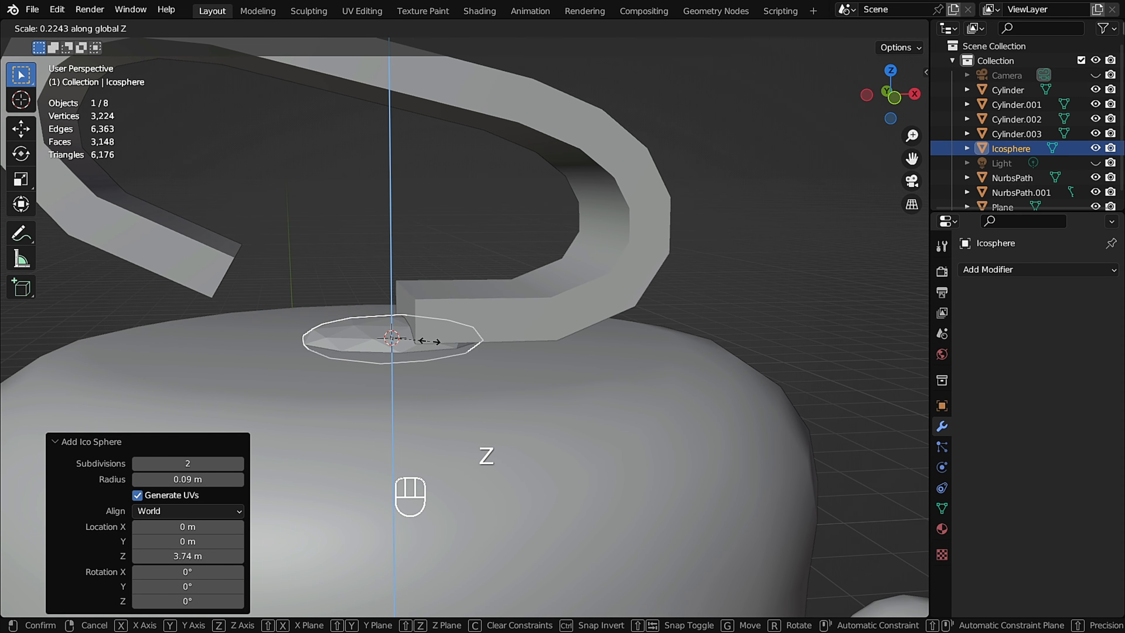
click(430, 342)
Move the flattened sphere along X about 0.098 m under one end of the lid handle.
middle_drag(408, 293, 406, 347)
key(g)
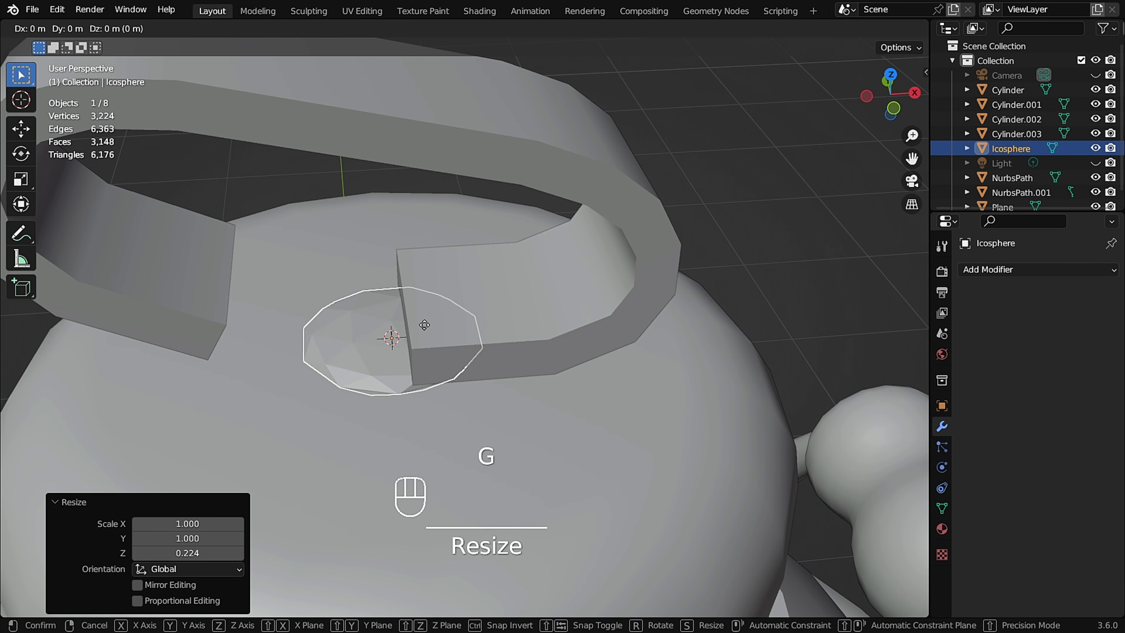
key(x)
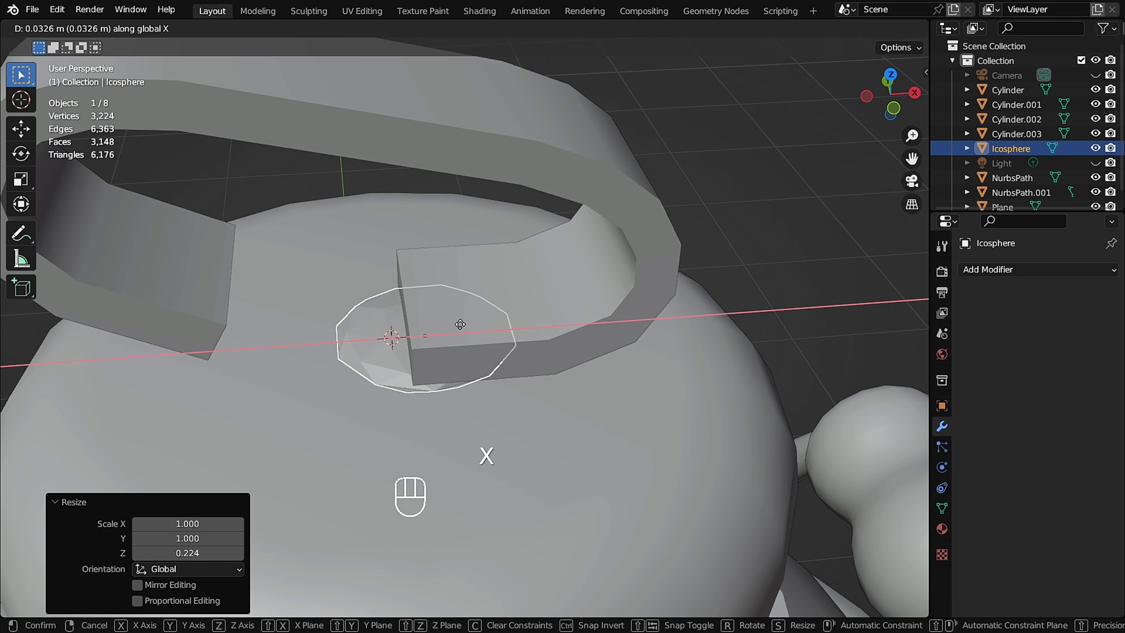
click(523, 323)
scroll(466, 350, up, 1)
middle_drag(465, 350, 542, 326)
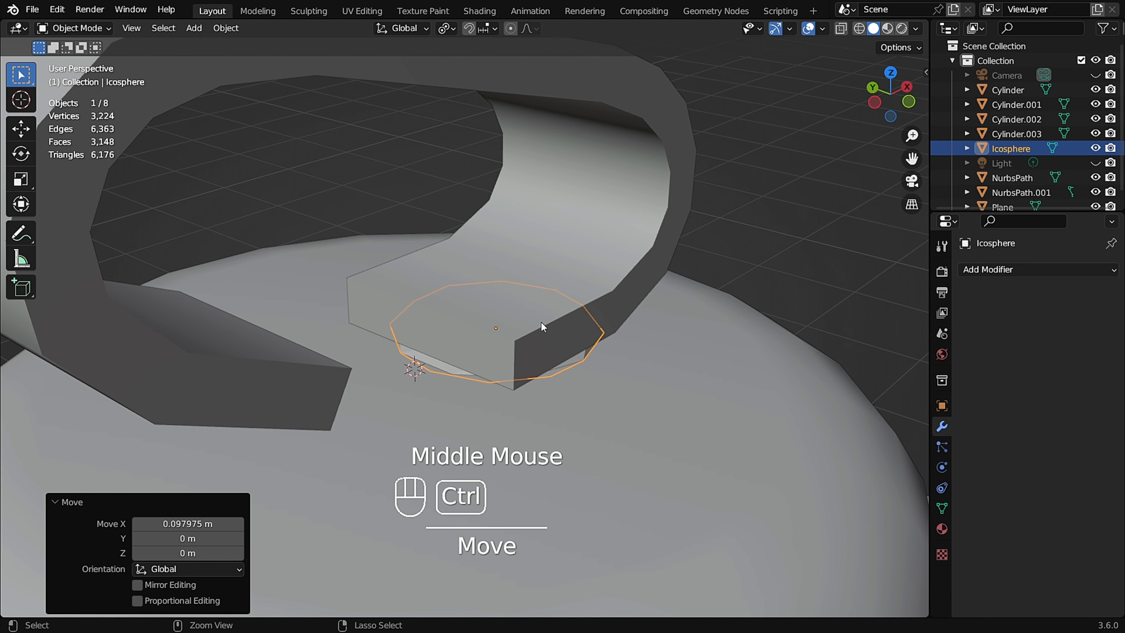
Switch the sphere to Sculpt Mode, set the brush radius to about 181 px and pick the Grab brush.
key(ctrl+Tab)
click(538, 399)
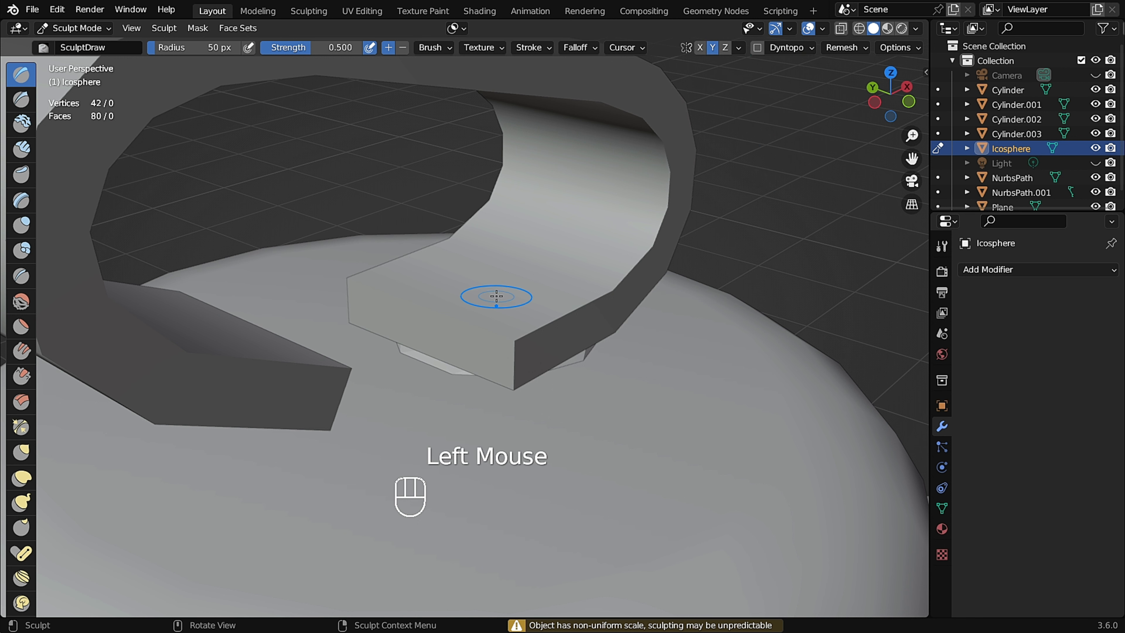
middle_drag(497, 296, 517, 296)
key(f)
click(703, 298)
mouse_move(537, 347)
middle_down()
mouse_move(568, 327)
mouse_move(546, 338)
middle_up()
click(599, 349)
click(592, 353)
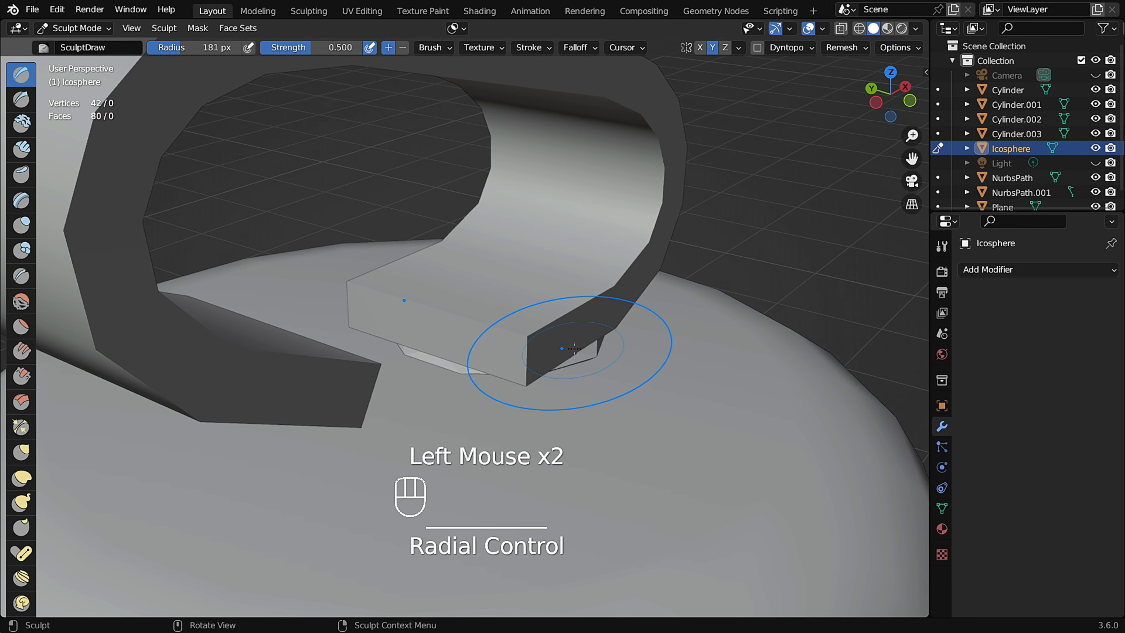
key(g)
Grab-sculpt the flattened sphere into a base pad stretched under the handle's end.
drag(591, 354, 619, 355)
middle_drag(559, 338, 614, 312)
drag(614, 311, 617, 308)
drag(622, 307, 625, 306)
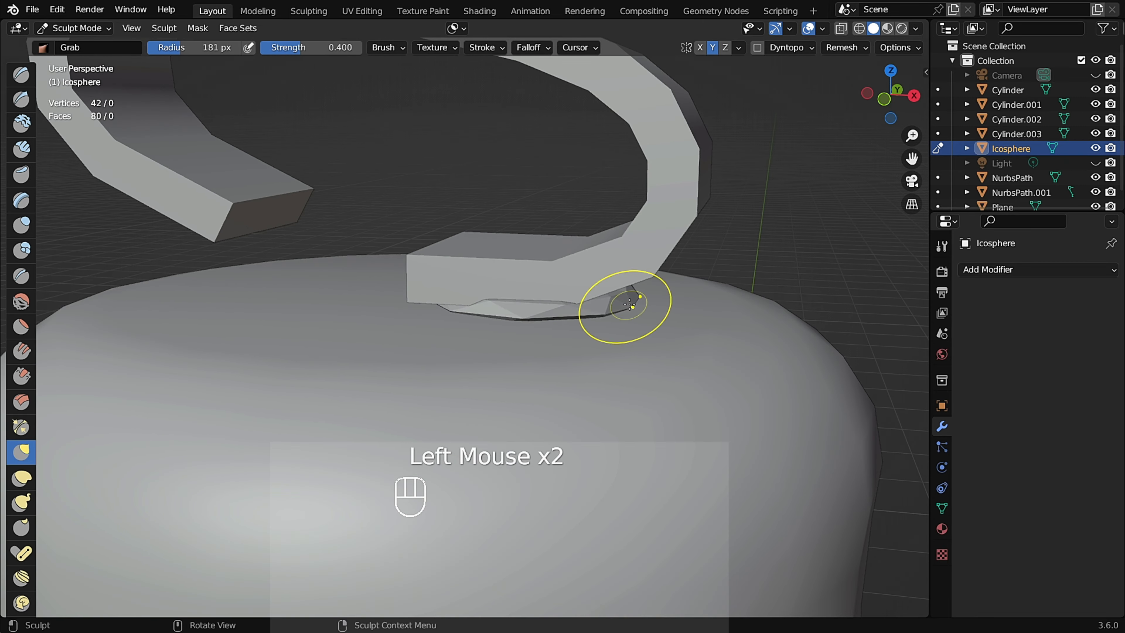
middle_drag(571, 295, 584, 311)
middle_drag(470, 310, 477, 323)
drag(477, 323, 474, 327)
drag(531, 319, 534, 320)
drag(598, 312, 604, 308)
middle_drag(622, 295, 618, 257)
drag(613, 302, 620, 276)
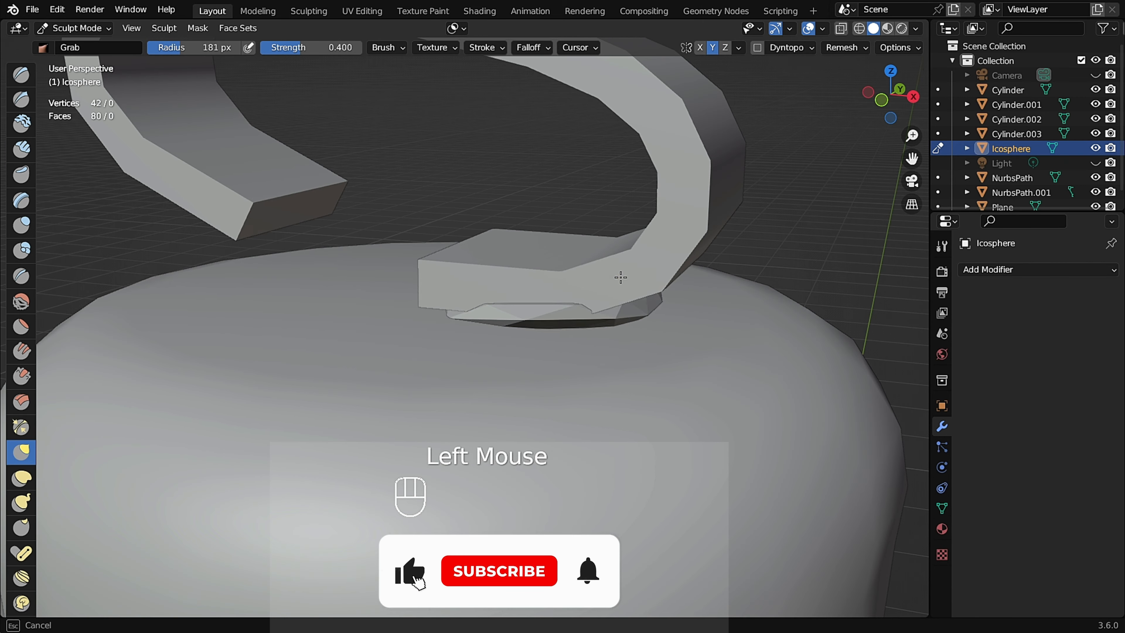
middle_drag(691, 310, 595, 326)
drag(575, 342, 572, 353)
middle_drag(552, 322, 584, 330)
scroll(585, 335, up, 2)
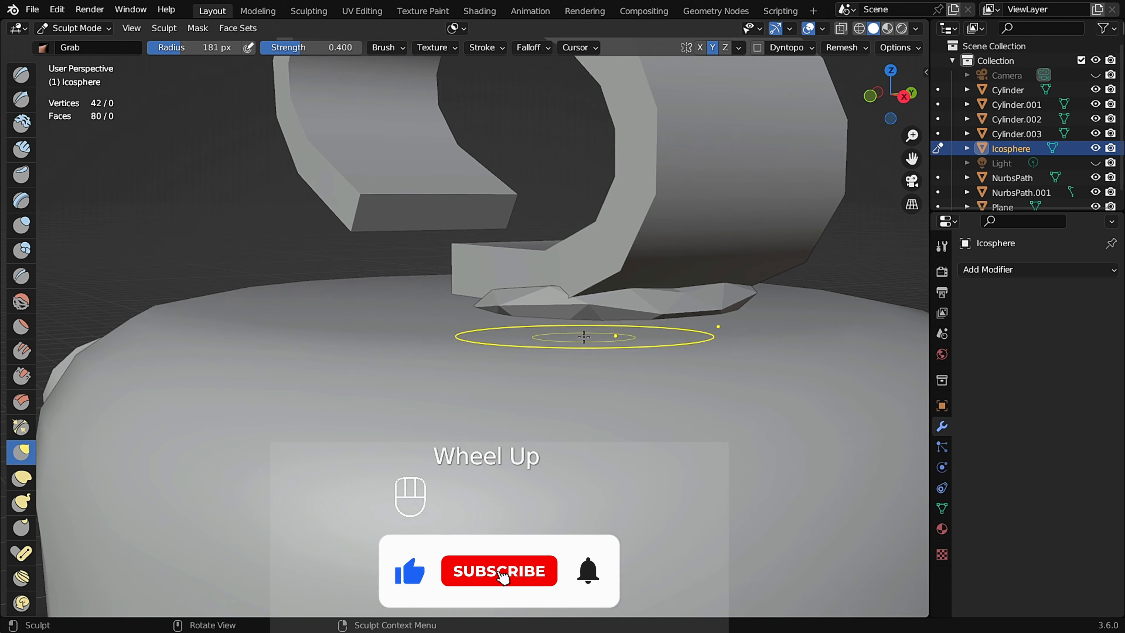
drag(576, 339, 565, 395)
alt+middle_drag(564, 377, 638, 287)
middle_drag(725, 219, 731, 203)
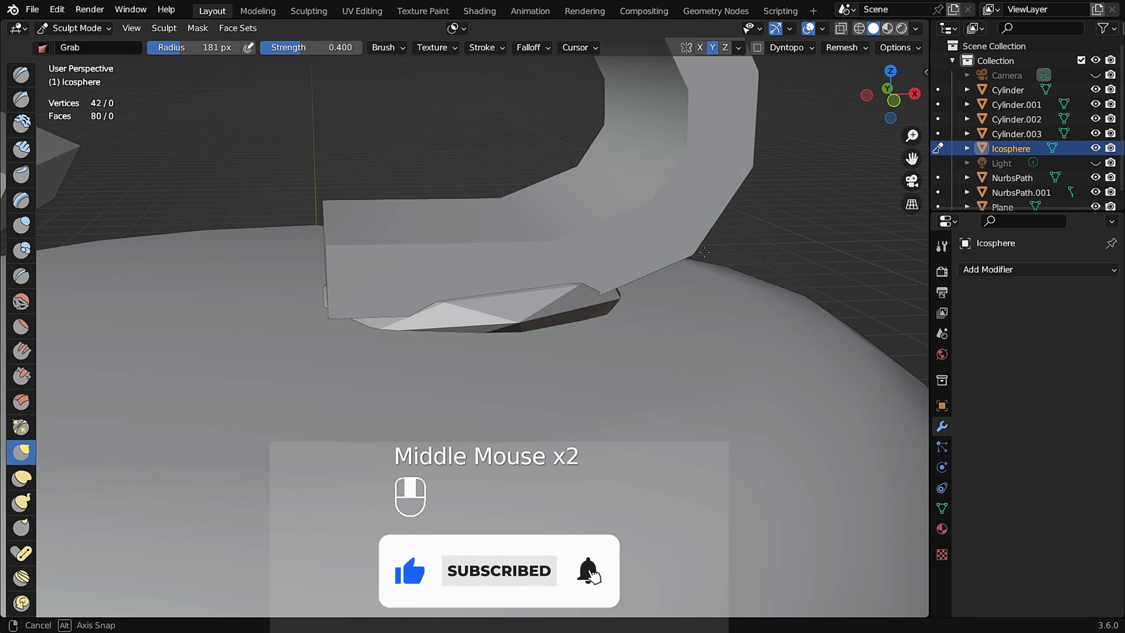
Set the voxel size to about 0.0265 m and voxel-remesh the pad.
key(r)
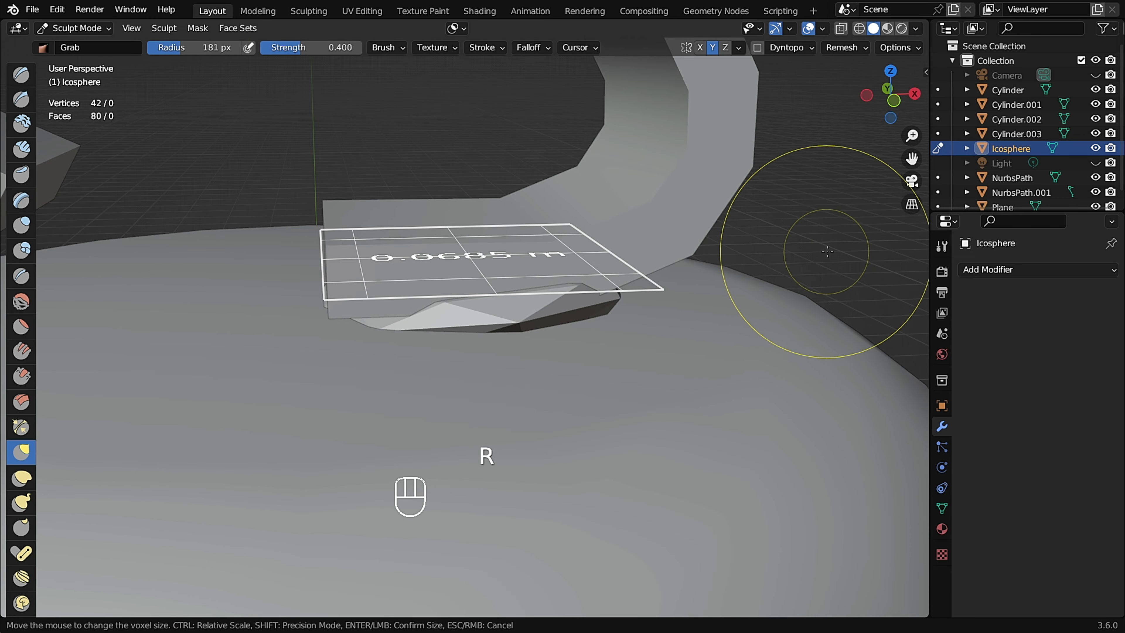
click(867, 252)
middle_drag(510, 270, 534, 306)
key(r)
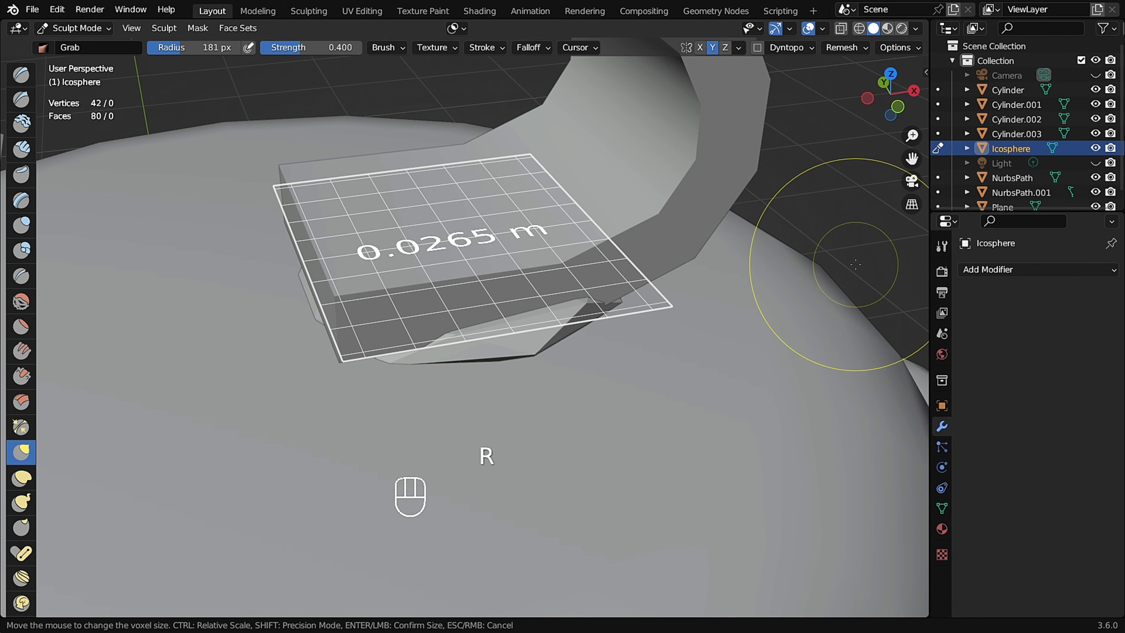
click(715, 275)
key(ctrl+r)
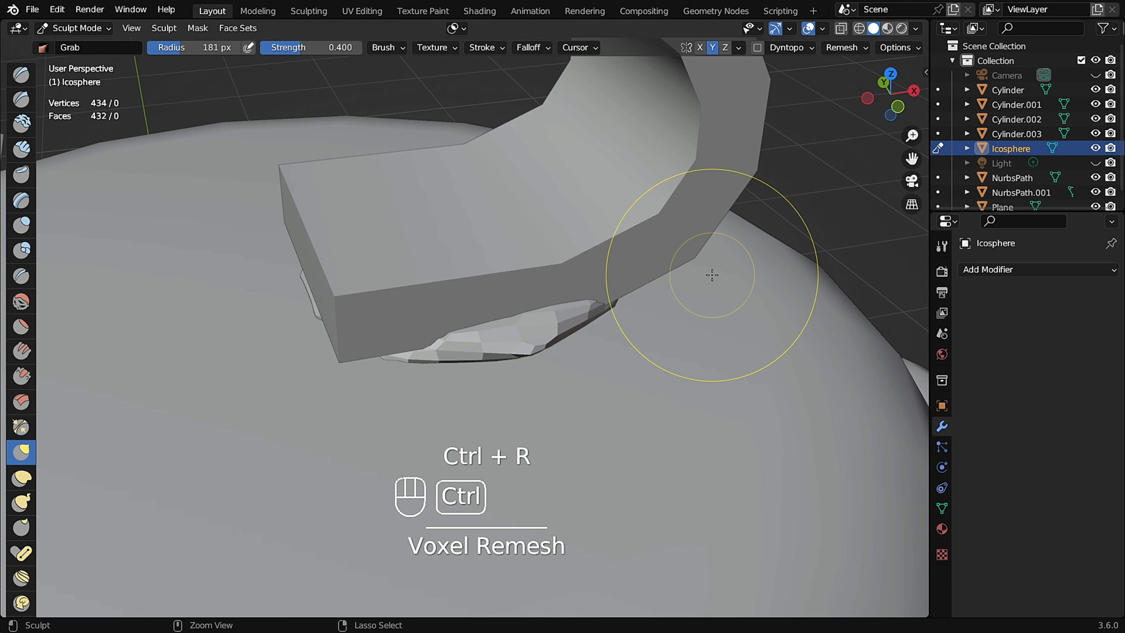
Pull the remeshed pad's edges outward and upward around the handle's end with the Grab brush.
middle_drag(460, 352, 457, 313)
drag(457, 315, 462, 311)
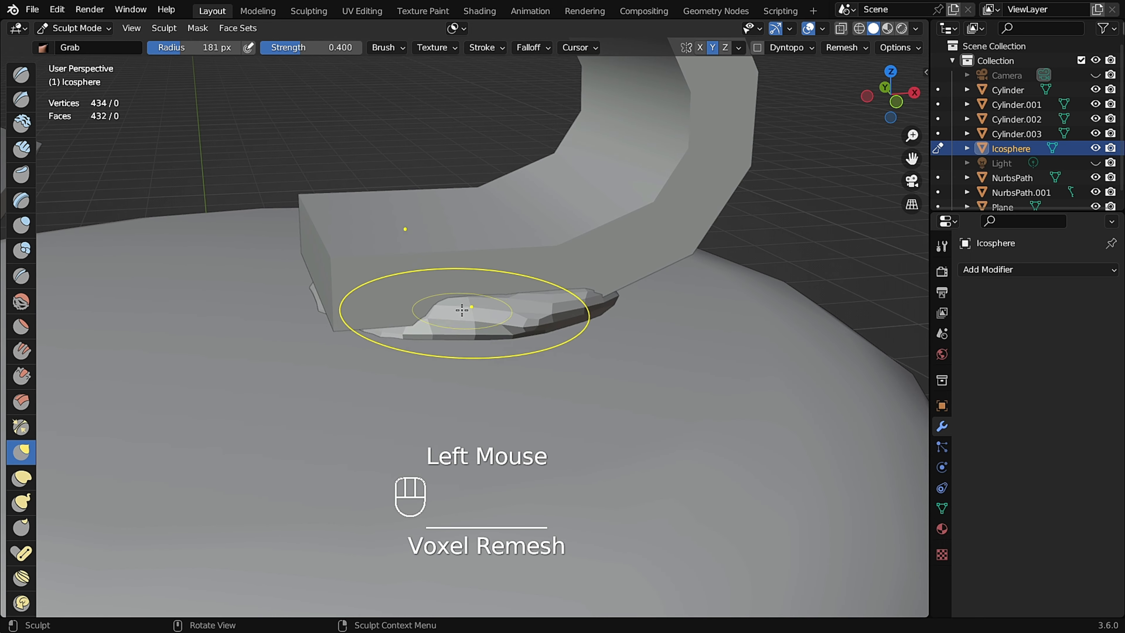
middle_drag(462, 312, 428, 310)
drag(421, 309, 404, 286)
drag(620, 310, 631, 313)
alt+middle_drag(596, 301, 587, 274)
drag(646, 308, 660, 314)
drag(383, 317, 372, 310)
drag(378, 306, 371, 298)
Reduce the Grab radius to about 93 px and raise the pad's top against the handle in front view.
key(f)
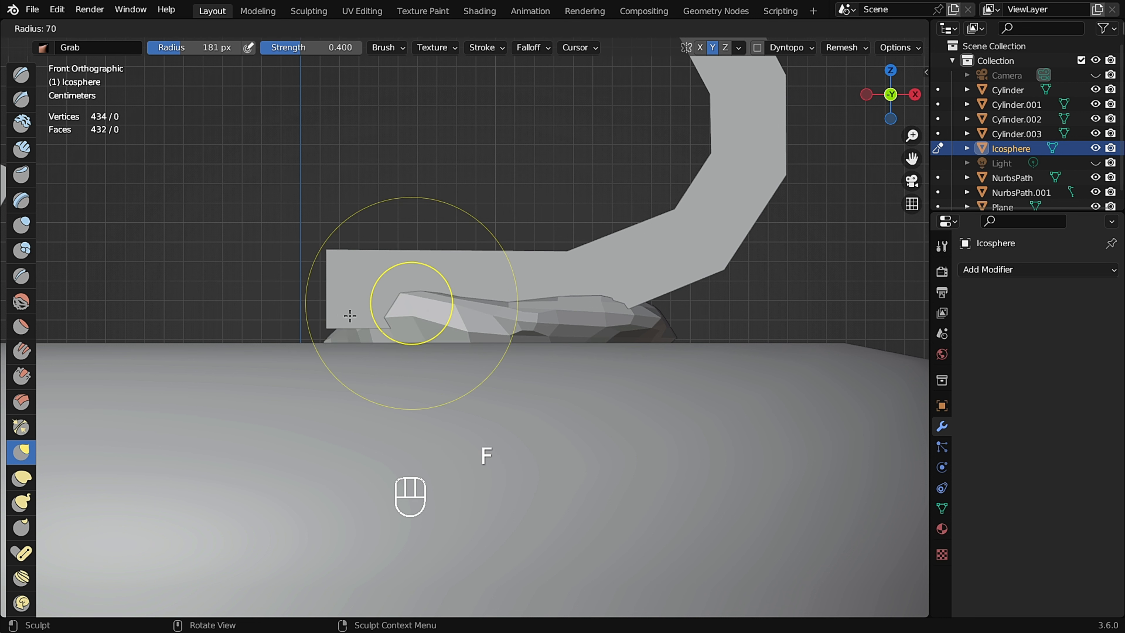
click(365, 317)
key(f)
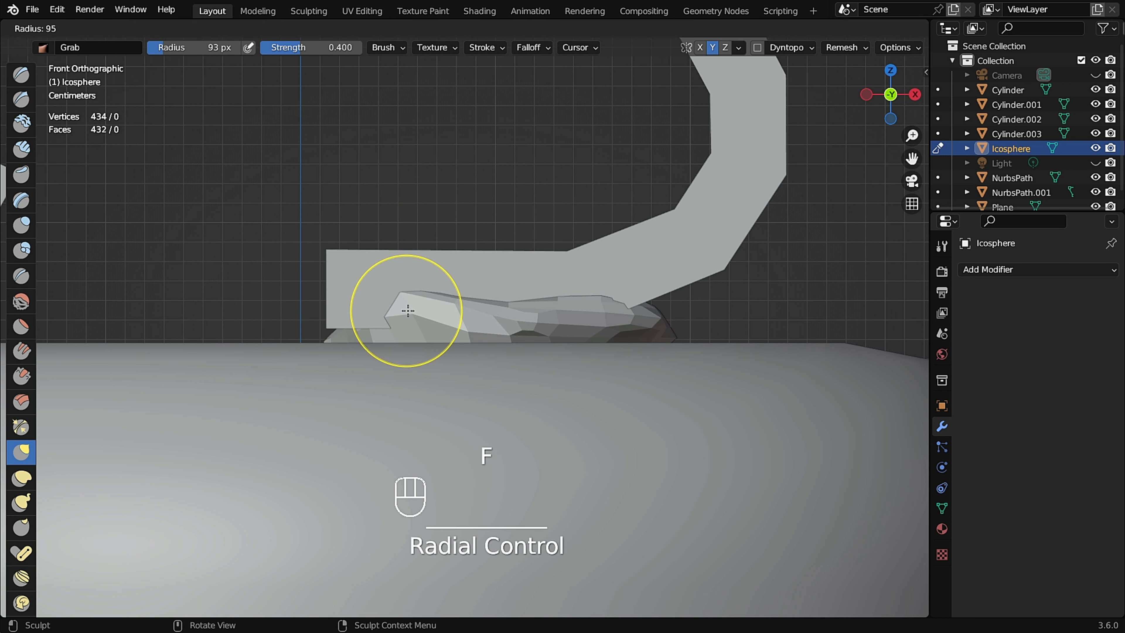
click(433, 314)
drag(403, 302, 399, 263)
drag(390, 316, 377, 314)
drag(460, 306, 461, 283)
drag(509, 306, 508, 284)
drag(538, 301, 532, 253)
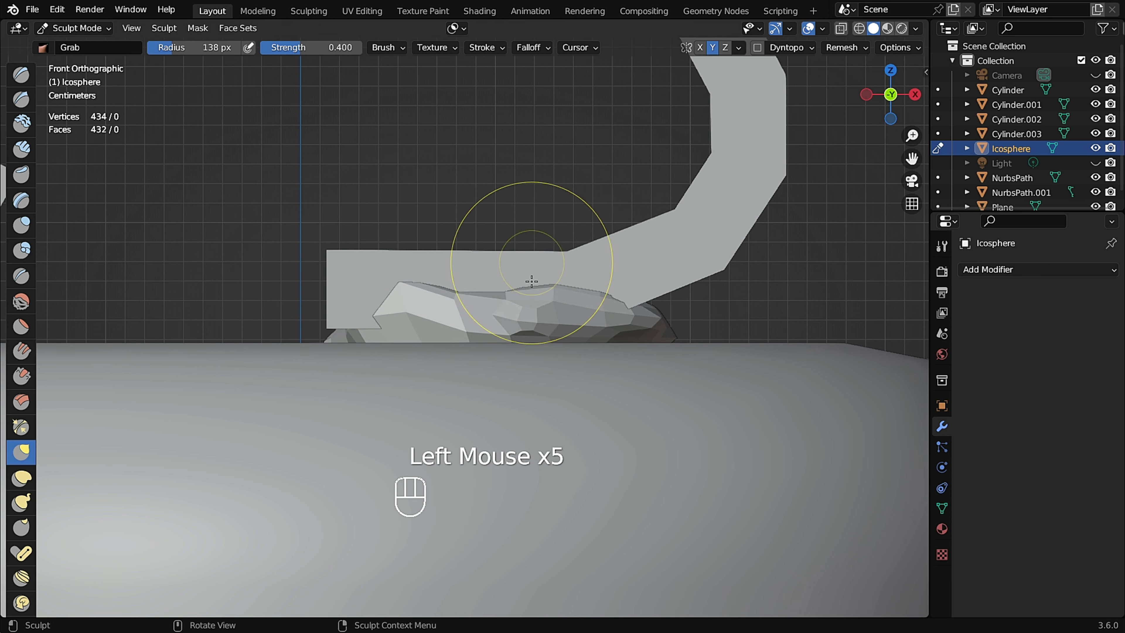
Set the Grab radius to about 88 px and reshape the pad's profile along the handle in front view.
click(501, 320)
scroll(628, 307, up, 2)
key(f)
click(663, 243)
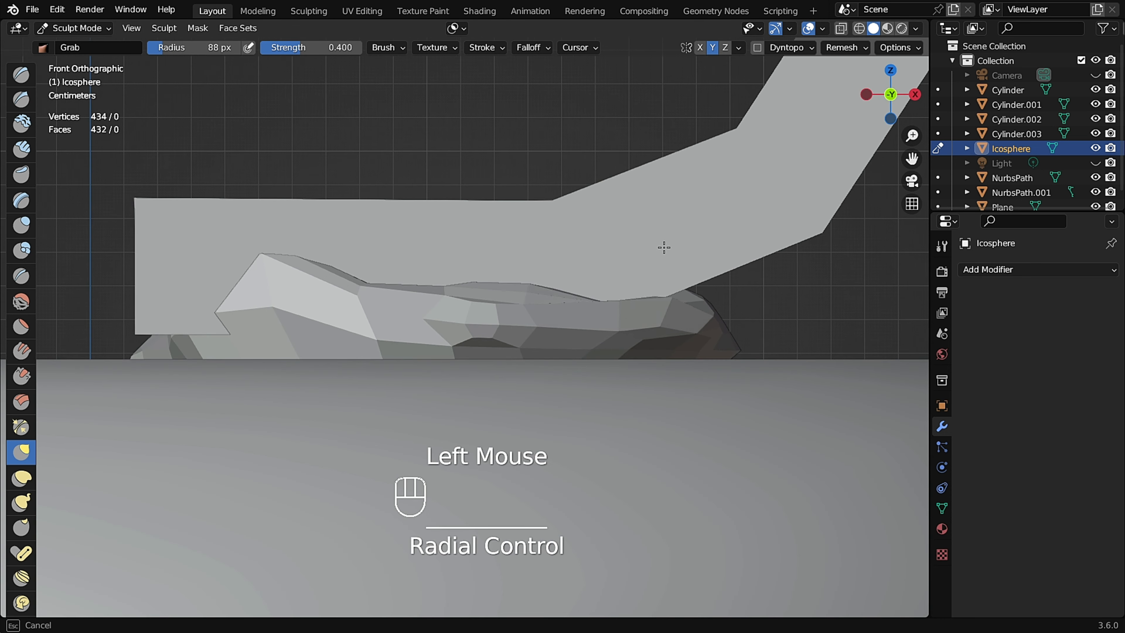
middle_drag(663, 244, 604, 272)
drag(604, 272, 603, 268)
drag(496, 311, 475, 274)
key(KP_1)
drag(590, 284, 584, 242)
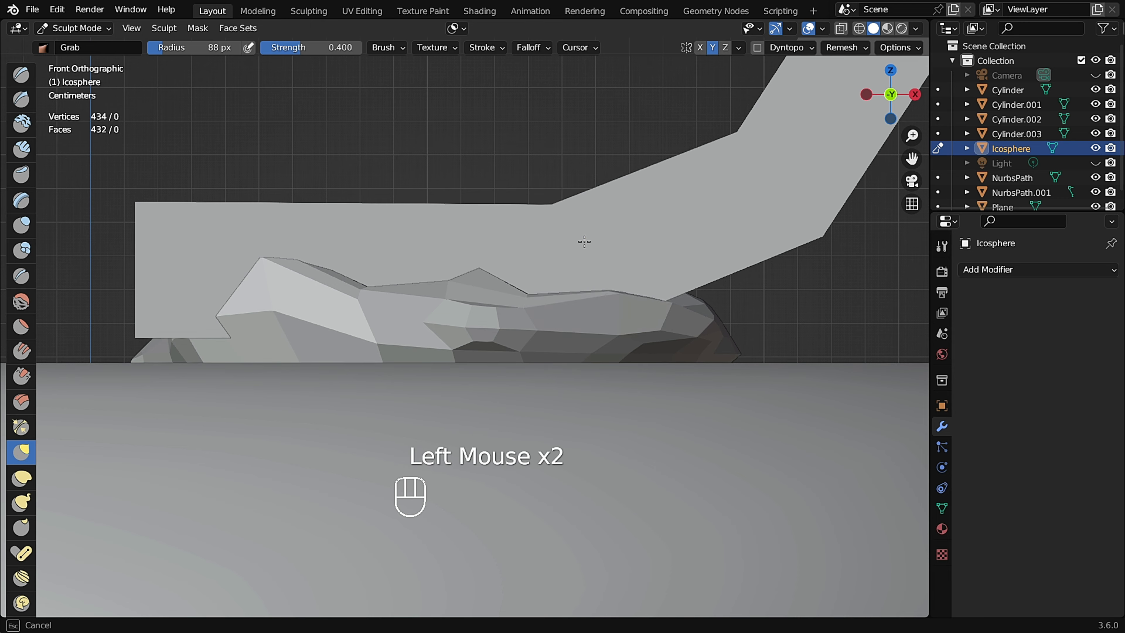
drag(556, 293, 555, 277)
drag(638, 314, 637, 307)
middle_drag(221, 301, 297, 298)
drag(248, 317, 233, 310)
drag(233, 323, 230, 302)
middle_drag(164, 312, 97, 317)
drag(195, 326, 174, 302)
mouse_move(355, 288)
alt+middle_down()
mouse_move(332, 273)
mouse_move(374, 282)
alt+middle_up()
Voxel-remesh the pad again and drag its rim down and outward to hug the lid surface.
key(ctrl+r)
drag(340, 262, 340, 243)
middle_drag(514, 250, 491, 279)
drag(642, 270, 648, 284)
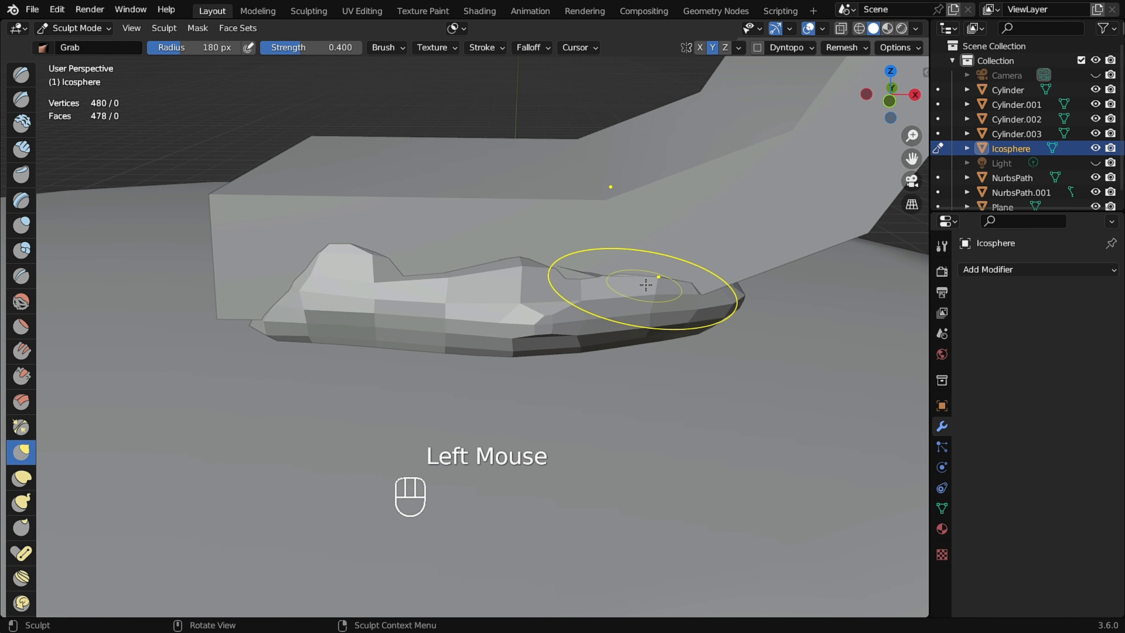
middle_drag(620, 306, 607, 274)
drag(527, 334, 525, 326)
middle_drag(487, 319, 478, 350)
drag(284, 339, 270, 338)
drag(264, 339, 254, 335)
middle_drag(239, 319, 296, 339)
middle_drag(216, 356, 252, 334)
shift+drag(213, 332, 250, 338)
middle_drag(336, 339, 274, 334)
shift+drag(448, 330, 465, 330)
mouse_move(549, 332)
middle_down()
mouse_move(509, 339)
mouse_move(534, 382)
middle_up()
drag(478, 337, 483, 322)
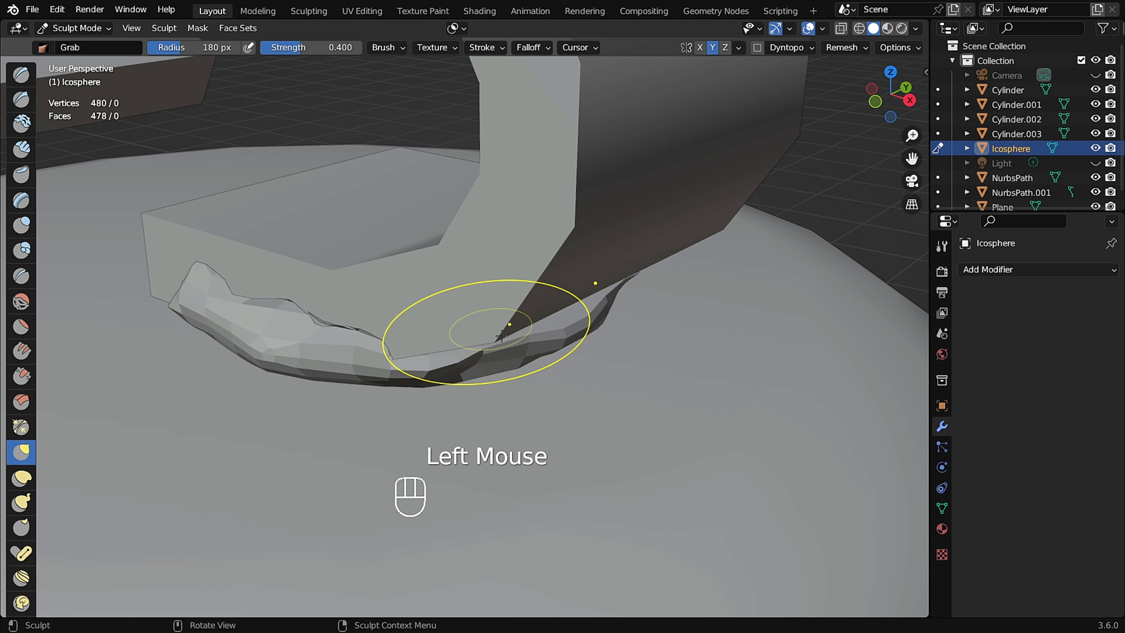
Set the Grab radius to about 105 px and smooth out the pad's remaining uneven edge.
middle_drag(530, 368, 500, 332)
mouse_move(505, 336)
mouse_down()
mouse_move(534, 333)
mouse_move(503, 314)
mouse_move(468, 337)
mouse_up()
key(f)
click(492, 336)
drag(436, 336, 431, 332)
scroll(436, 314, down, 2)
middle_drag(437, 314, 540, 322)
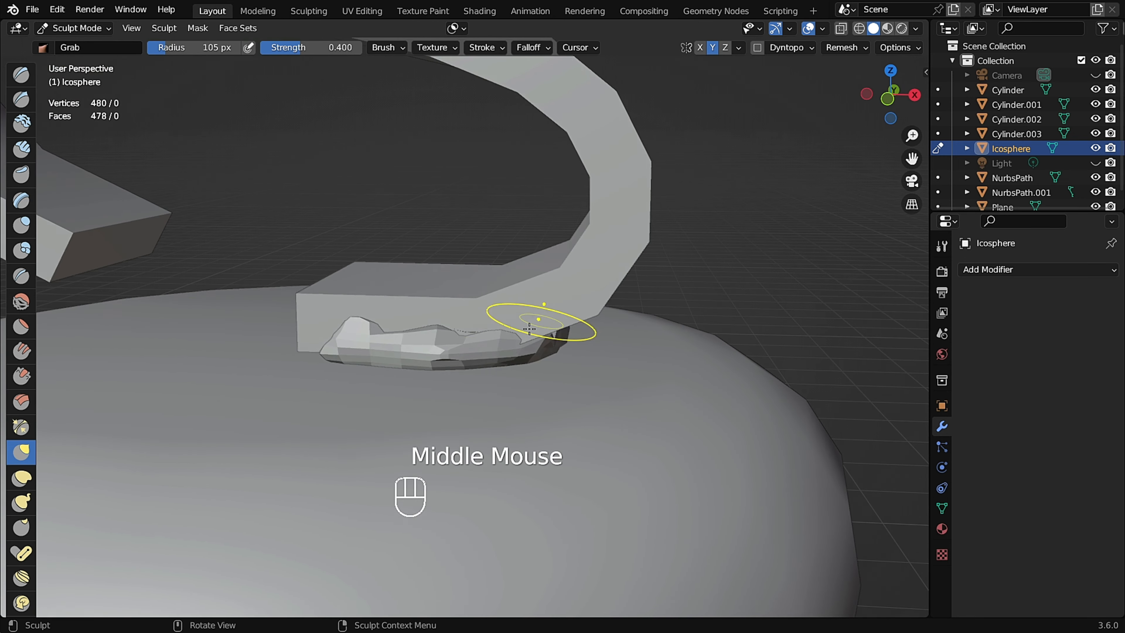
Switch the pad to Object Mode and apply Shade Smooth to it.
scroll(460, 342, up, 2)
key(ctrl+Tab)
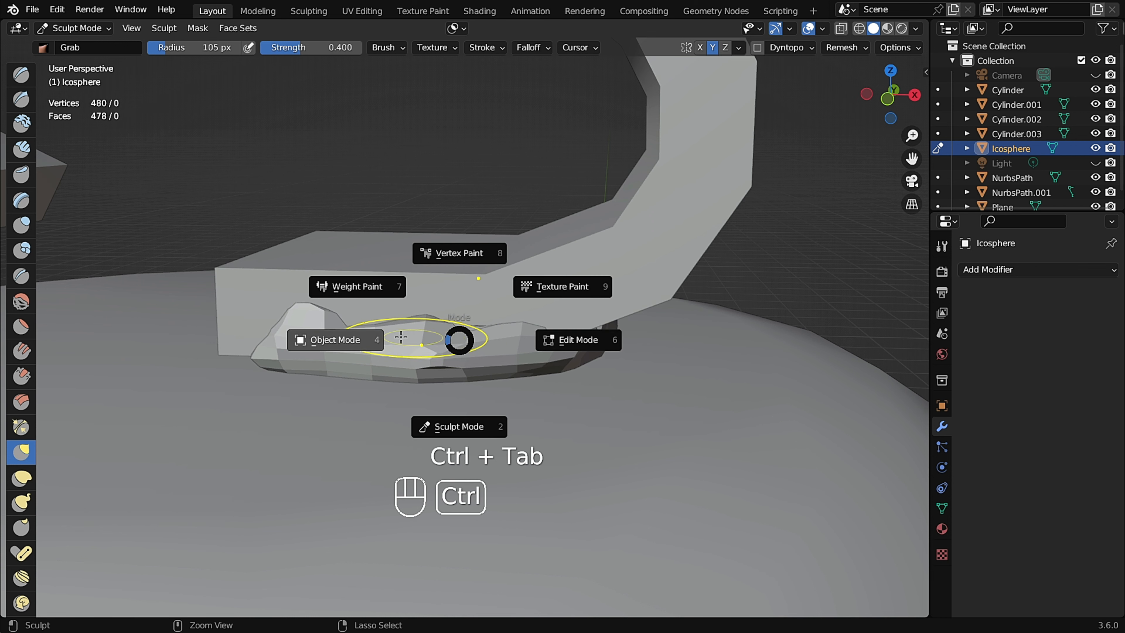
click(321, 341)
right_click(330, 343)
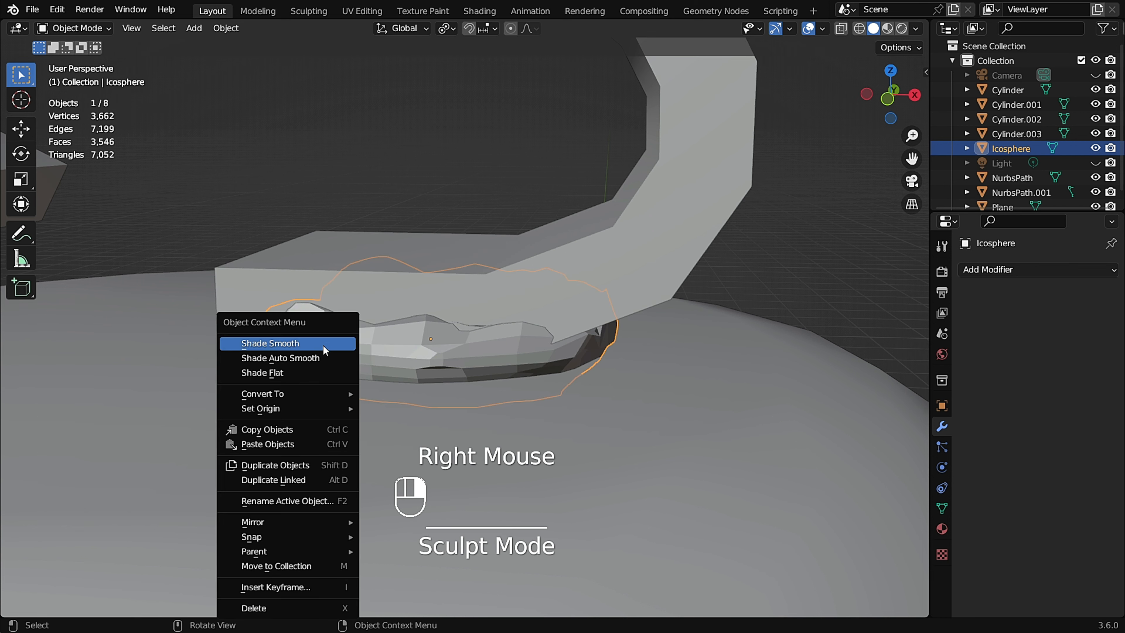
click(318, 353)
middle_drag(433, 343, 425, 327)
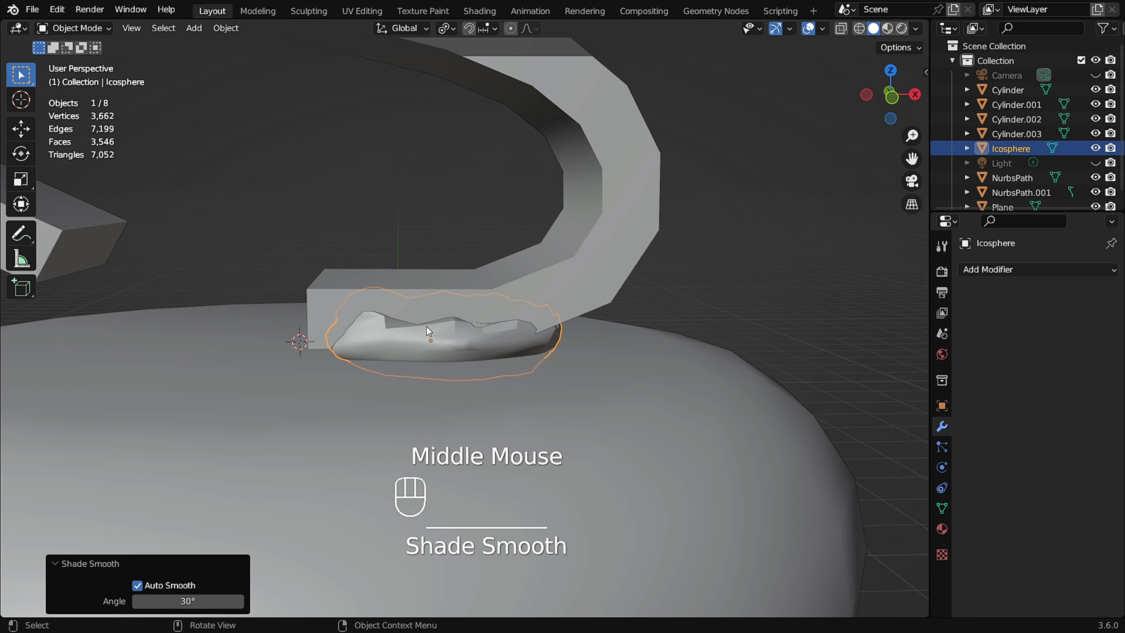
Return to Sculpt Mode and grab the pad's upper edge to follow the handle's underside in front view.
key(ctrl+Tab)
click(438, 412)
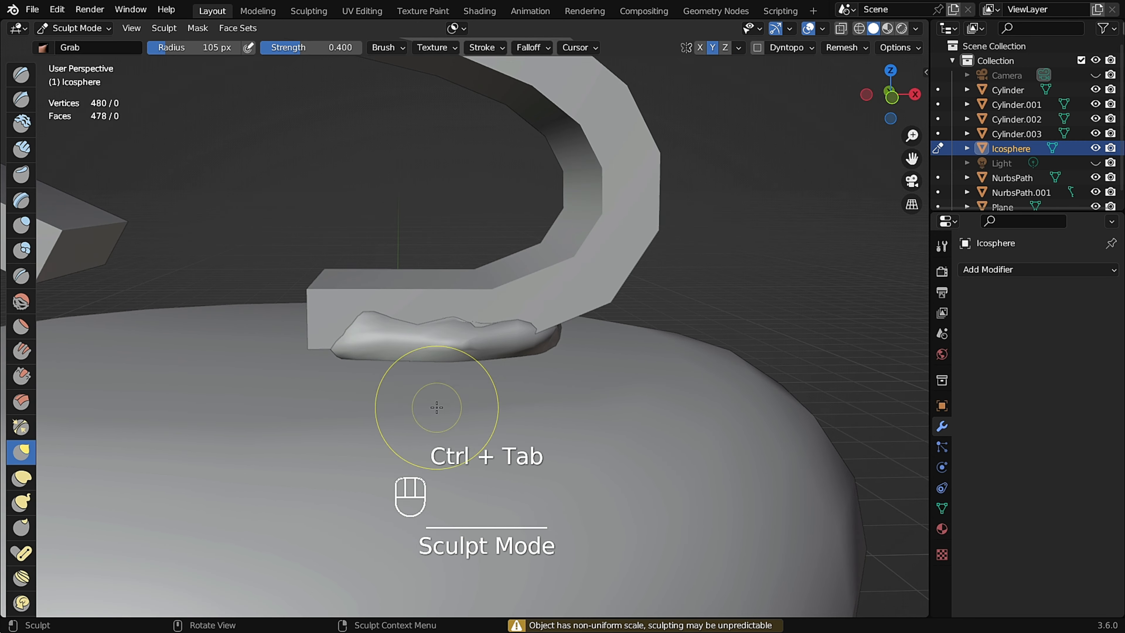
scroll(376, 339, up, 2)
middle_drag(376, 339, 372, 330)
alt+middle_drag(542, 317, 538, 310)
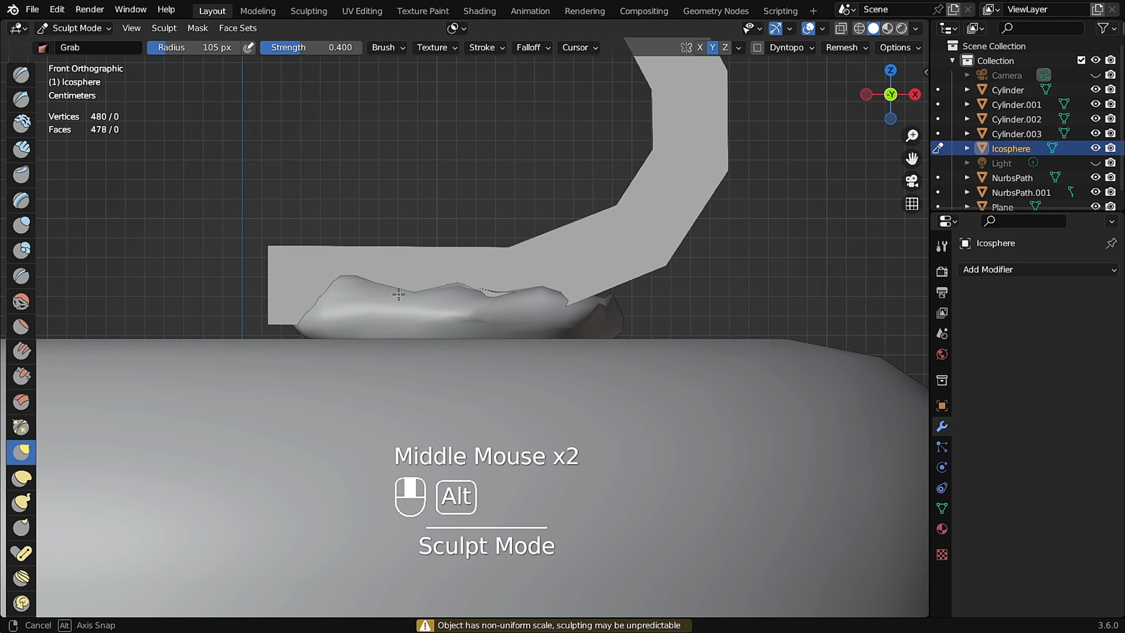
scroll(538, 308, up, 1)
drag(527, 305, 530, 298)
mouse_move(213, 377)
middle_down()
mouse_move(226, 342)
mouse_move(241, 350)
middle_up()
key(f)
click(217, 340)
drag(242, 350, 240, 347)
drag(235, 349, 233, 347)
middle_drag(226, 346, 199, 345)
drag(199, 344, 198, 340)
drag(211, 349, 209, 346)
middle_drag(230, 350, 212, 354)
drag(212, 353, 211, 349)
mouse_move(297, 344)
middle_down()
mouse_move(287, 355)
mouse_move(323, 327)
middle_up()
drag(348, 302, 353, 296)
scroll(391, 305, up, 2)
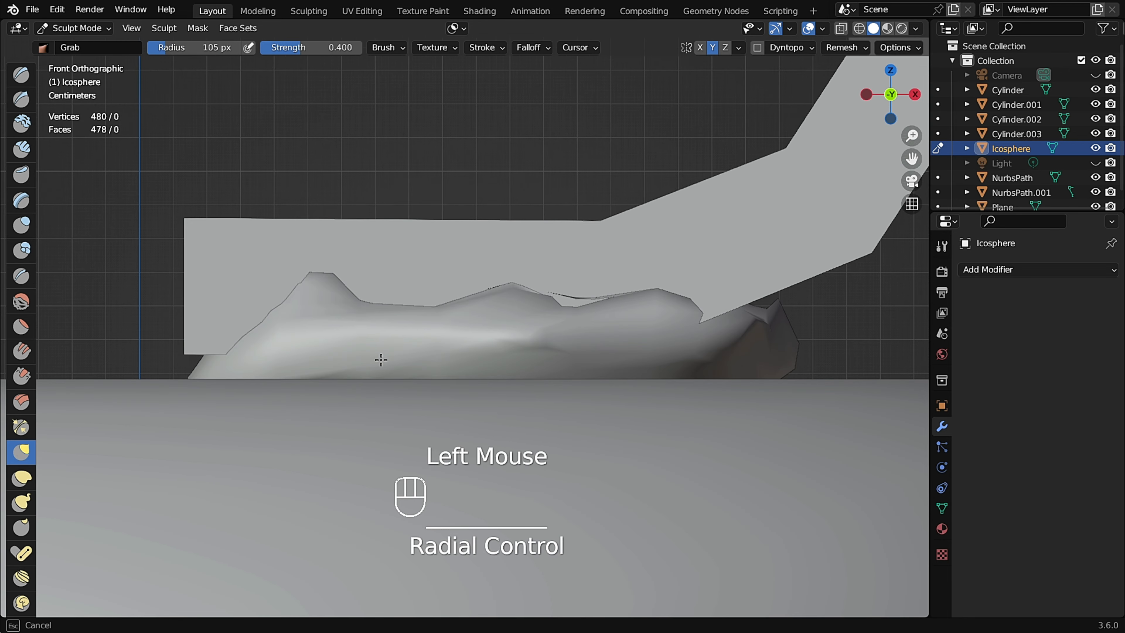
drag(261, 325, 268, 327)
drag(279, 296, 275, 292)
drag(357, 304, 407, 295)
drag(426, 302, 423, 226)
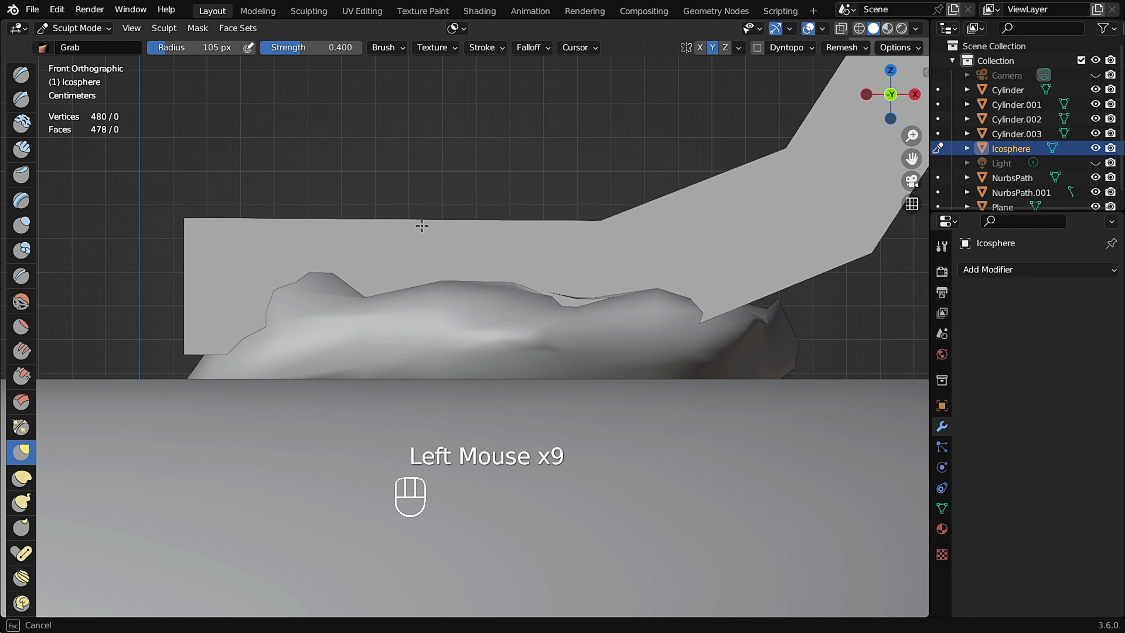
Voxel-remesh the pad and set the Grab radius to about 152 px.
key(ctrl+r)
middle_drag(542, 305, 559, 320)
shift+drag(538, 275, 542, 279)
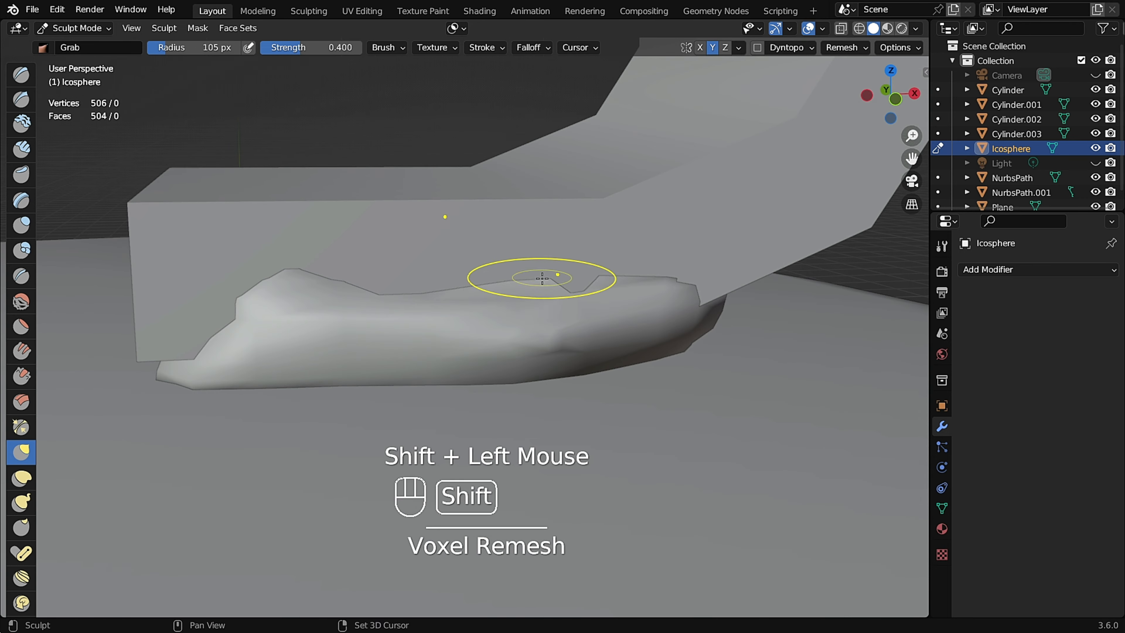
middle_drag(534, 311, 557, 347)
key(f)
click(578, 341)
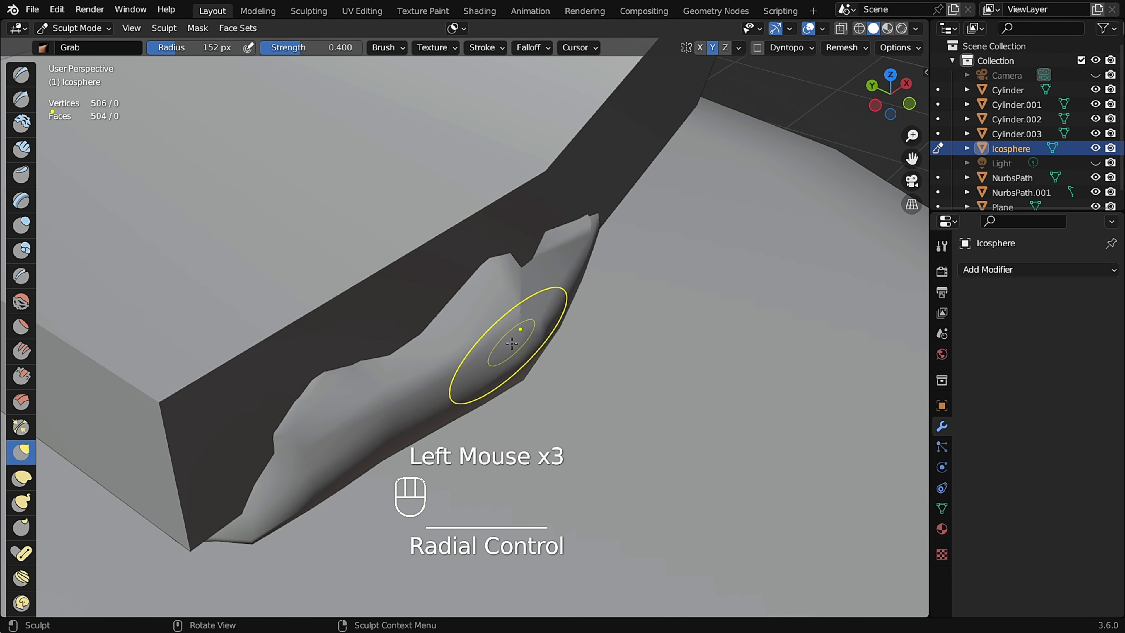
mouse_move(341, 451)
middle_down()
mouse_move(701, 393)
mouse_move(728, 377)
mouse_move(650, 436)
middle_up()
click(701, 393)
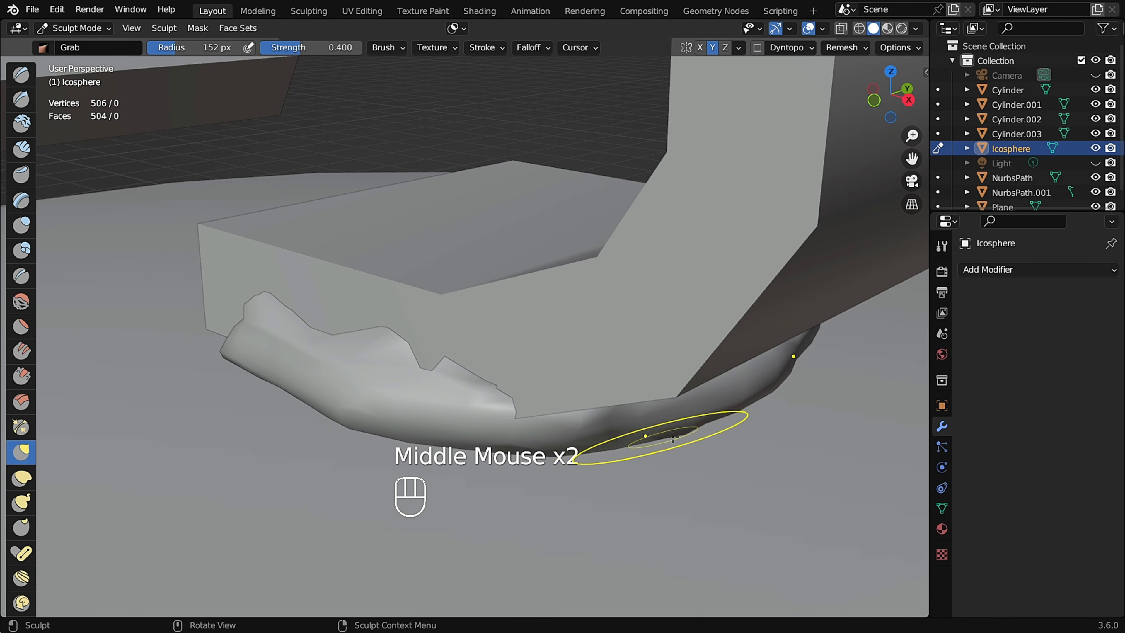
Grab the pad's outer rim down and outward so it wraps the lid around the handle's base.
middle_drag(582, 486, 593, 439)
drag(594, 439, 598, 424)
middle_drag(597, 425, 563, 470)
drag(564, 470, 565, 458)
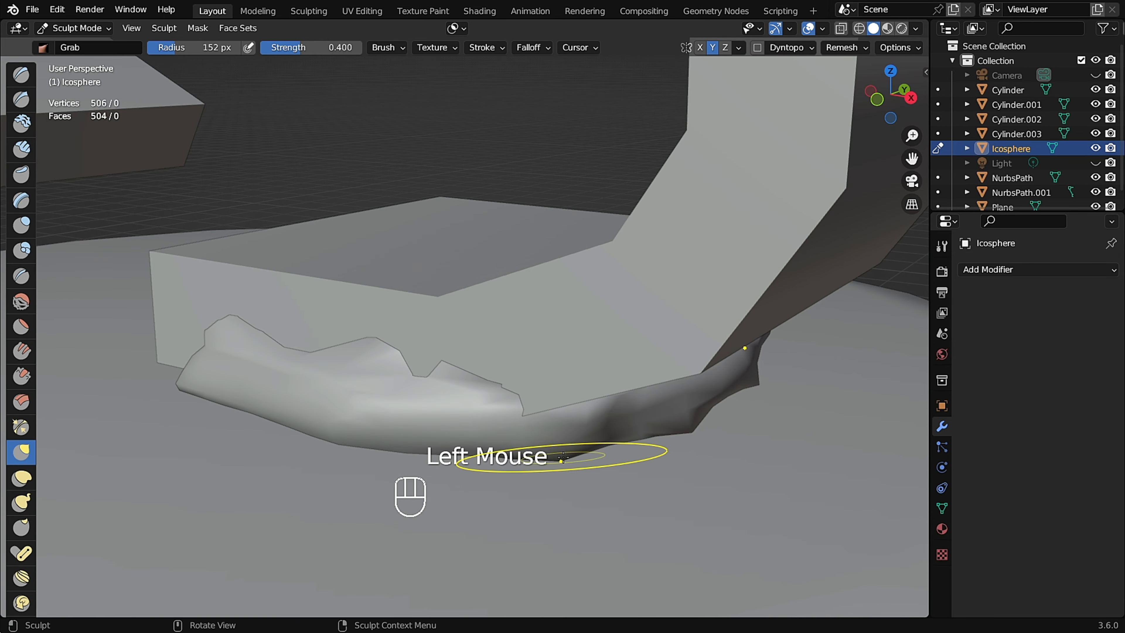
middle_drag(456, 456, 483, 449)
shift+middle_drag(443, 447, 519, 412)
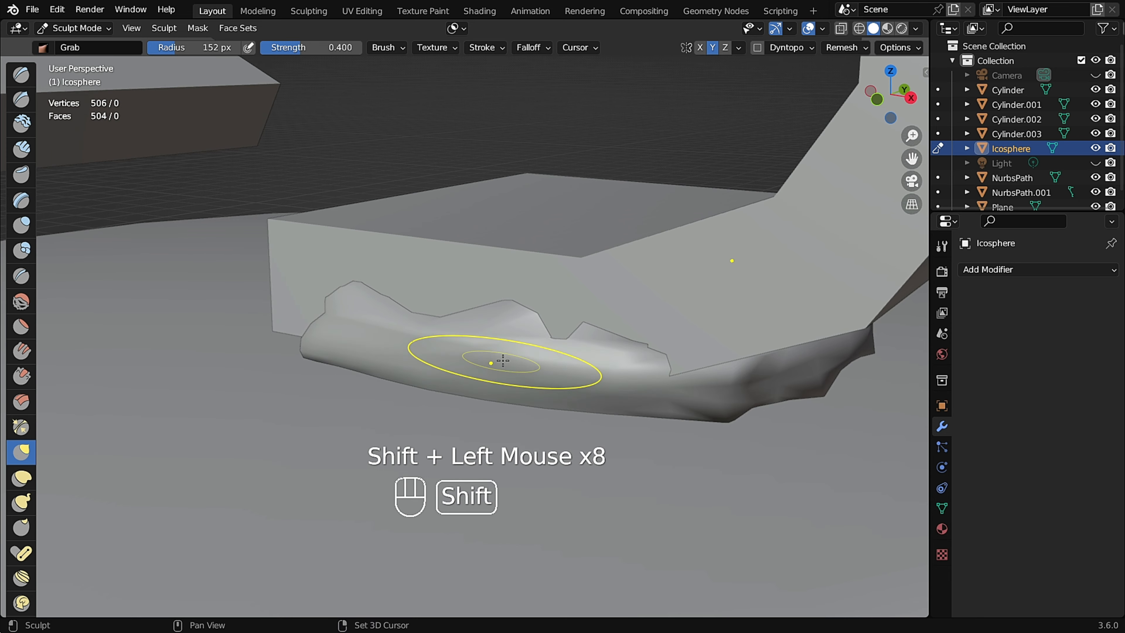
middle_drag(503, 361, 639, 401)
middle_drag(728, 393, 497, 382)
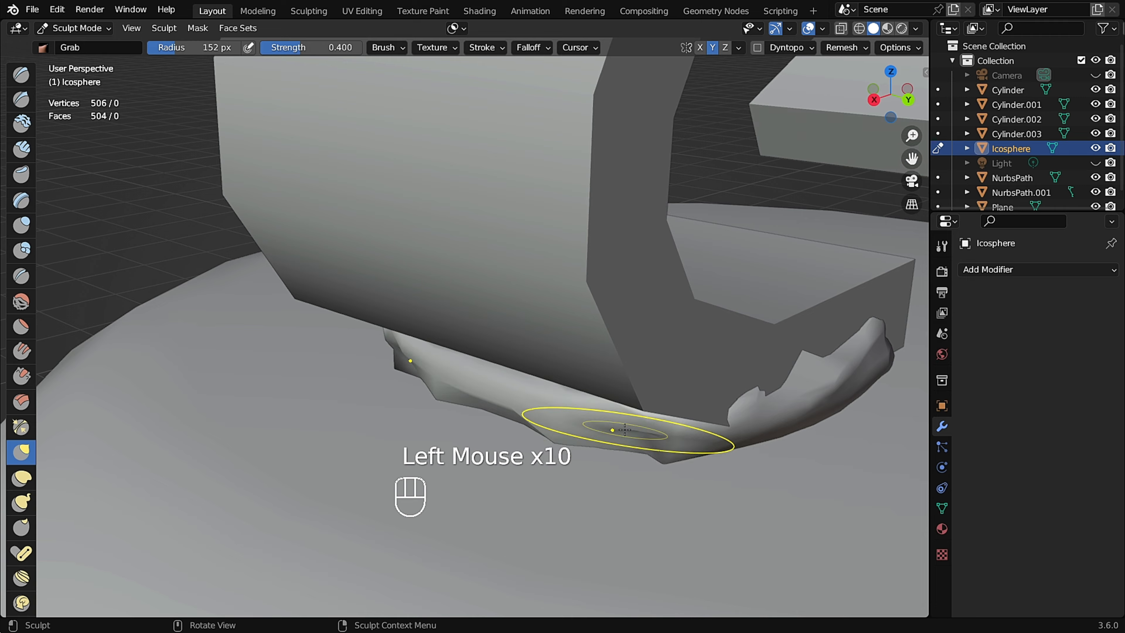
scroll(625, 430, down, 4)
shift+scroll(621, 410, up, 1)
middle_drag(625, 429, 603, 387)
scroll(603, 387, down, 2)
key(KP_1)
scroll(666, 352, up, 6)
drag(593, 332, 576, 315)
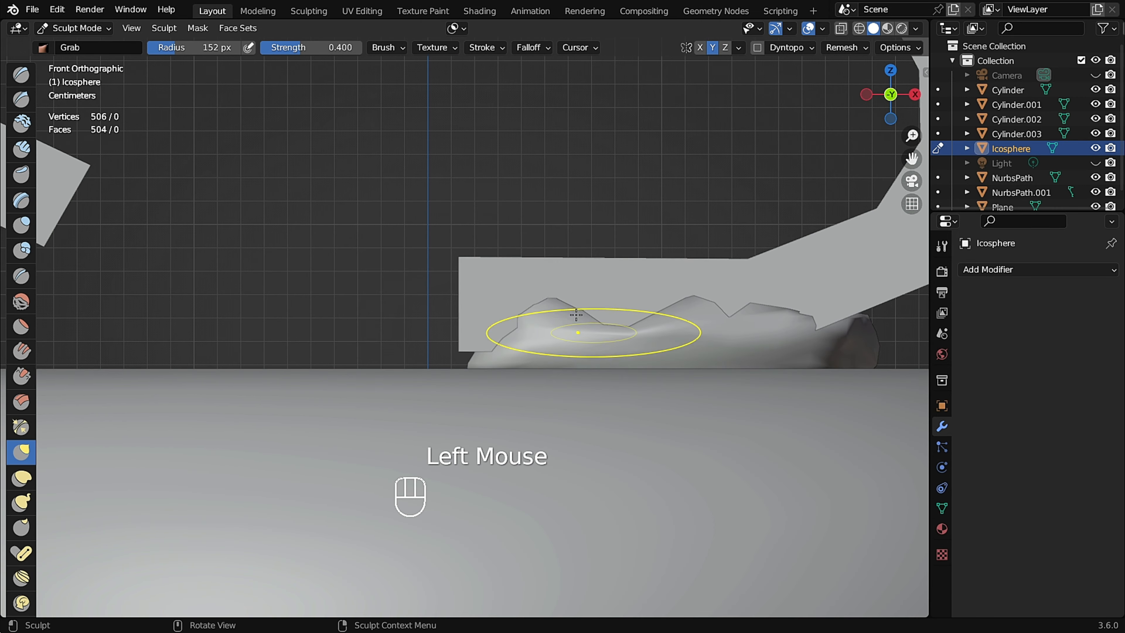
shift+scroll(690, 322, up, 2)
middle_drag(691, 322, 342, 424)
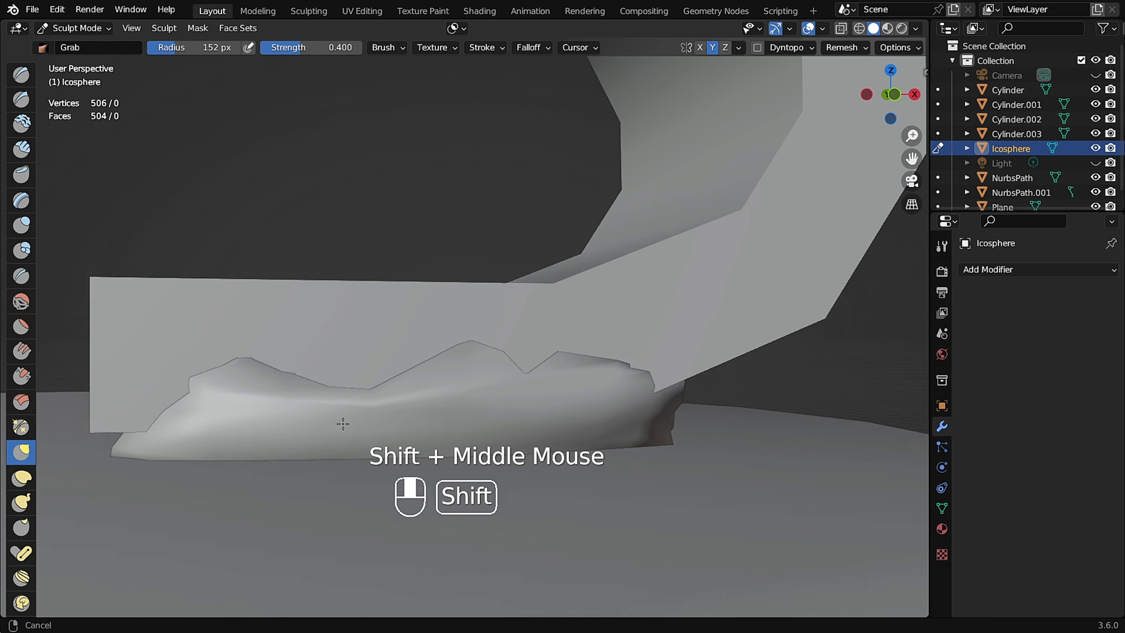
scroll(343, 423, down, 3)
double_click(377, 271)
mouse_move(377, 271)
middle_down()
mouse_move(522, 291)
mouse_move(497, 273)
mouse_move(578, 293)
mouse_move(542, 329)
mouse_move(573, 312)
mouse_move(572, 348)
middle_up()
key(Tab)
scroll(498, 273, down, 1)
scroll(498, 272, up, 4)
key(Tab)
scroll(447, 284, down, 1)
scroll(542, 329, down, 4)
scroll(543, 330, up, 4)
scroll(572, 347, up, 4)
mouse_move(572, 348)
middle_down()
mouse_move(472, 301)
mouse_move(661, 310)
mouse_move(648, 285)
middle_up()
Switch to Object Mode, select the decorative handle path and lower it 0.004988 m along Z.
key(ctrl+Tab)
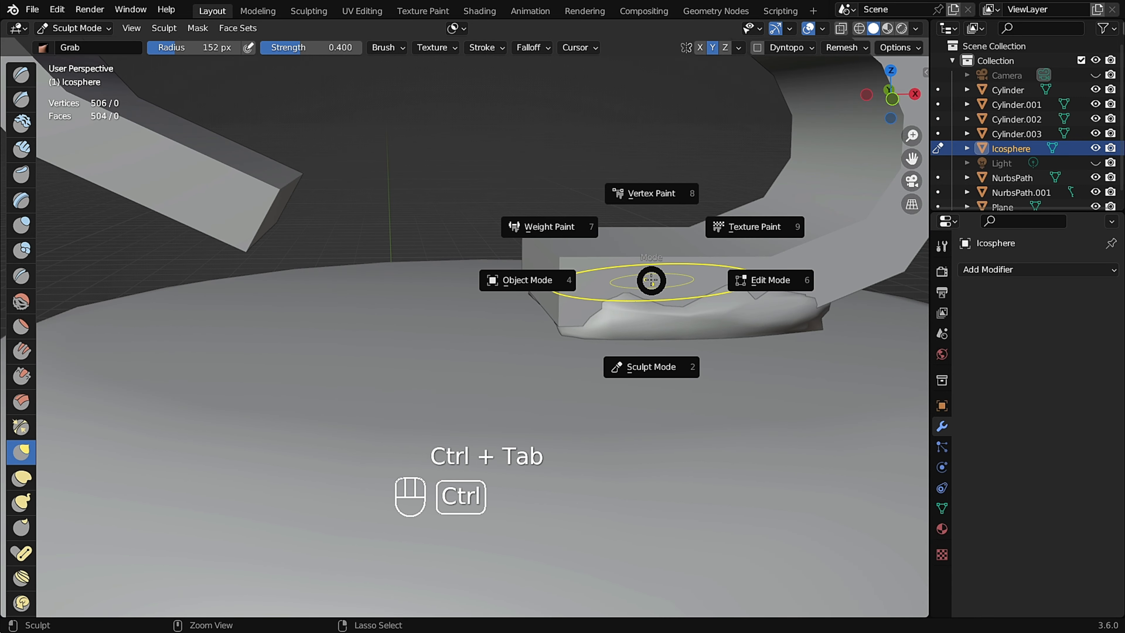
click(515, 280)
scroll(584, 281, down, 3)
middle_drag(584, 281, 579, 261)
shift+scroll(581, 248, up, 2)
click(563, 135)
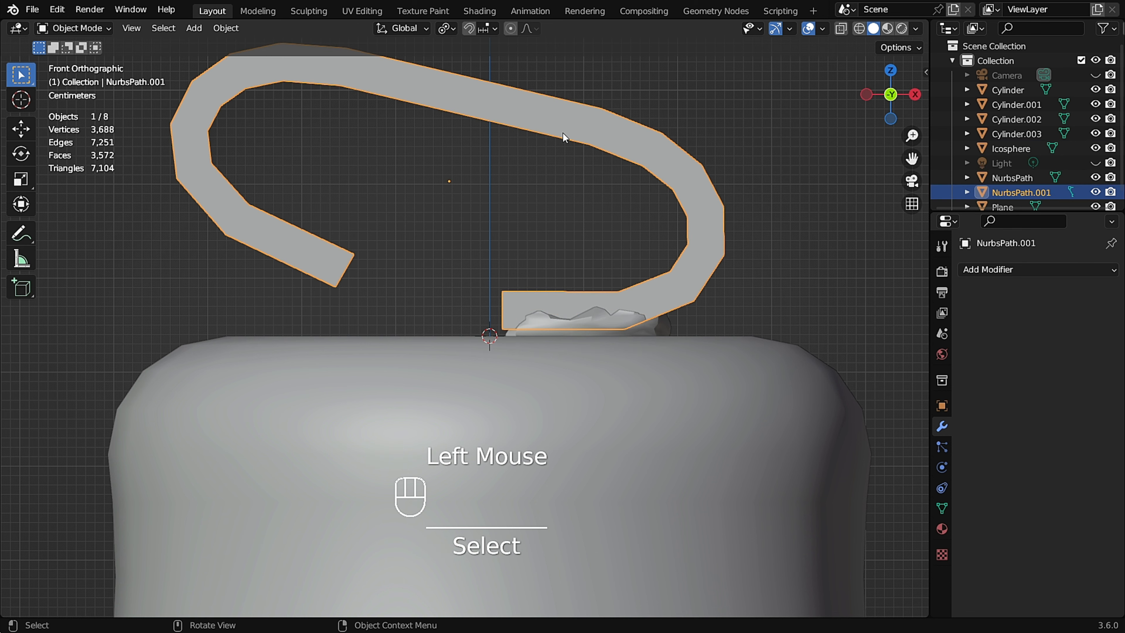
key(g)
key(z)
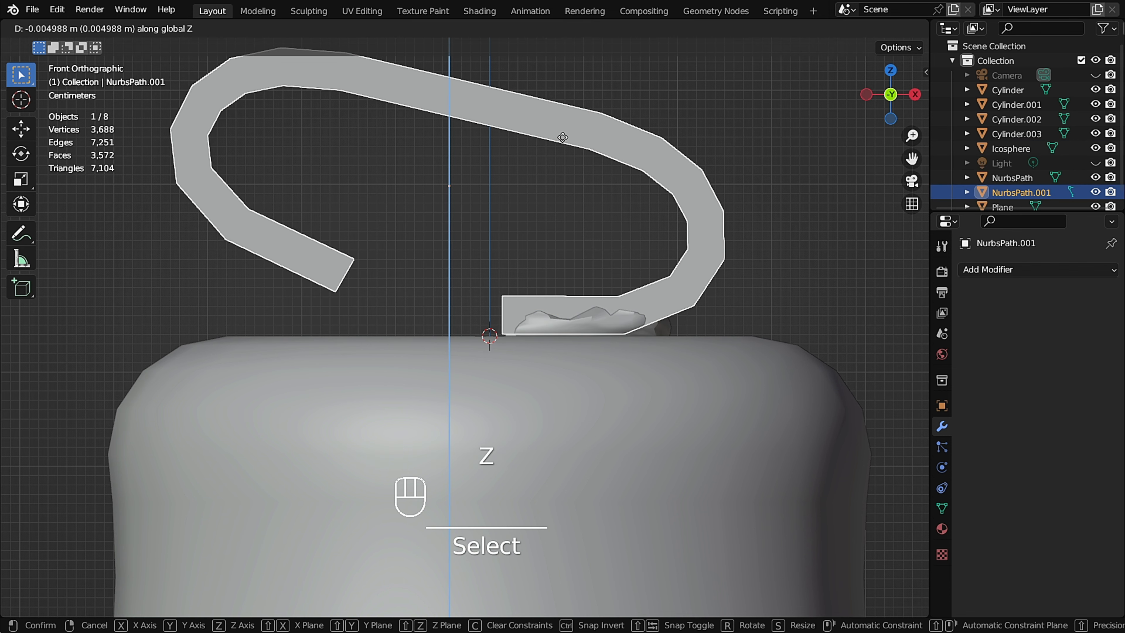
click(563, 138)
middle_drag(505, 226, 597, 340)
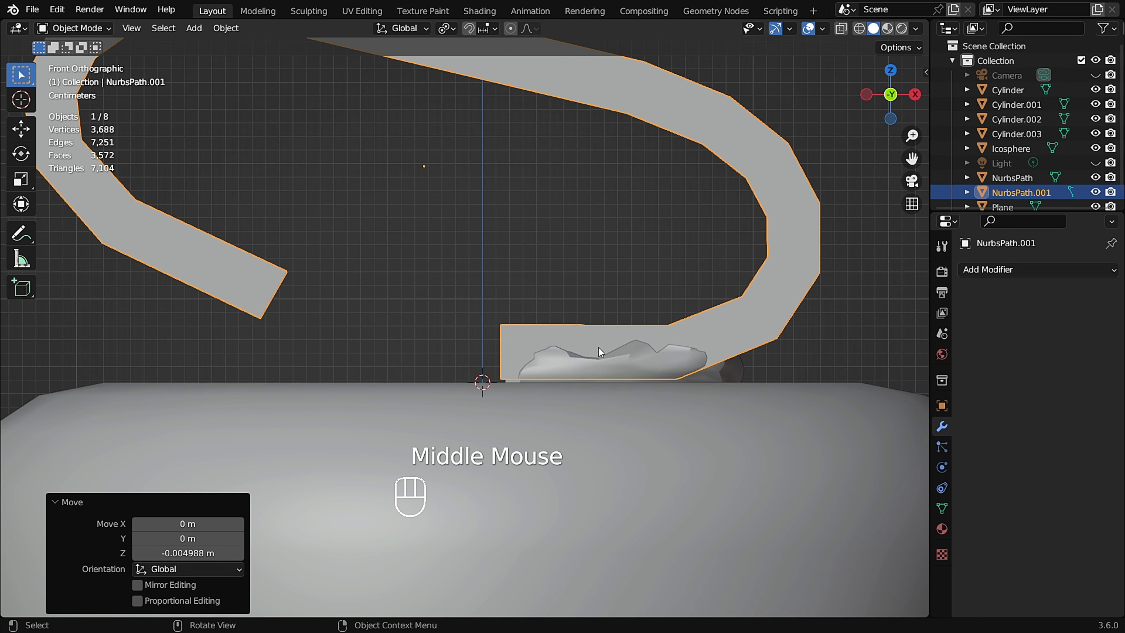
Select the pad again in Sculpt Mode and pull its profile up against the lowered handle.
click(610, 360)
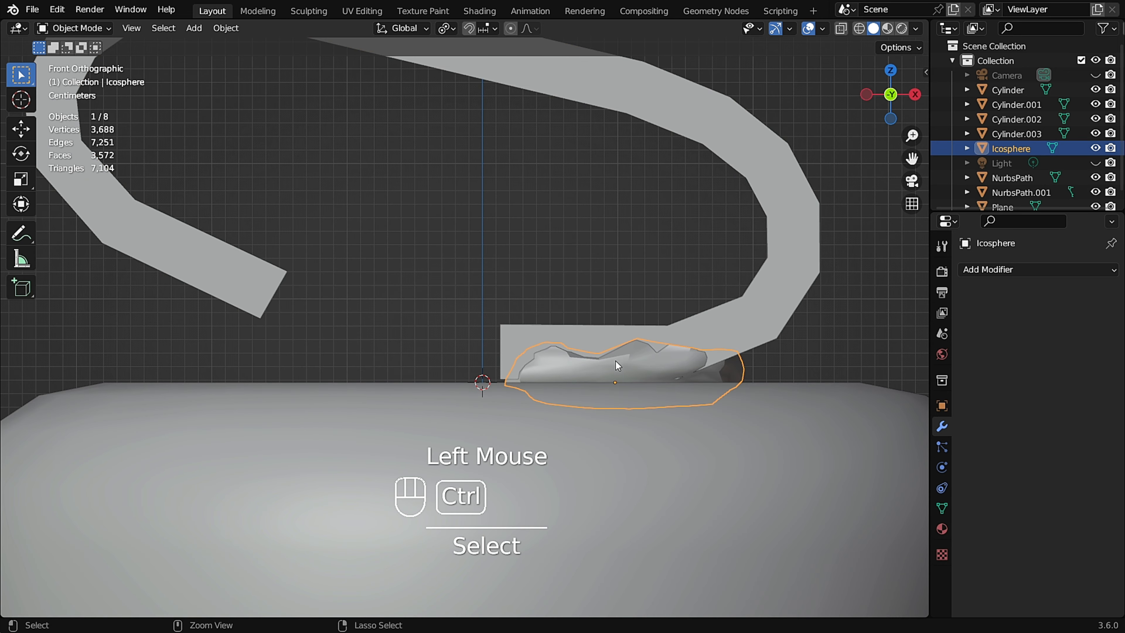
key(ctrl+Tab)
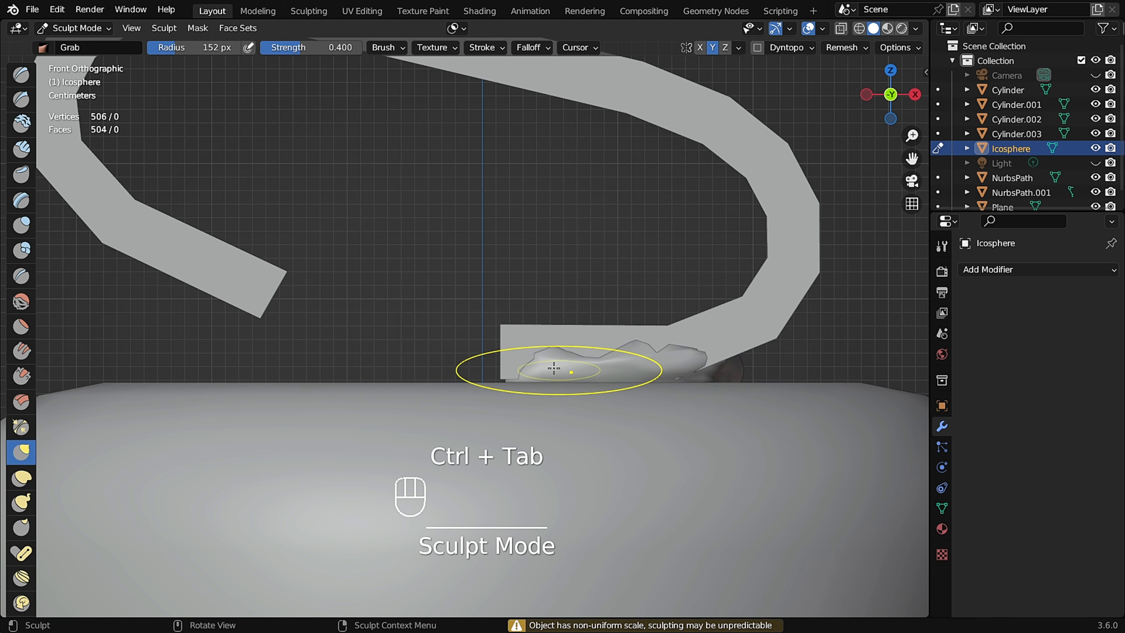
mouse_move(554, 368)
middle_down()
mouse_move(575, 424)
mouse_move(589, 392)
middle_up()
shift+middle_drag(590, 392, 522, 342)
drag(510, 306, 490, 283)
drag(465, 297, 452, 288)
drag(434, 314, 426, 309)
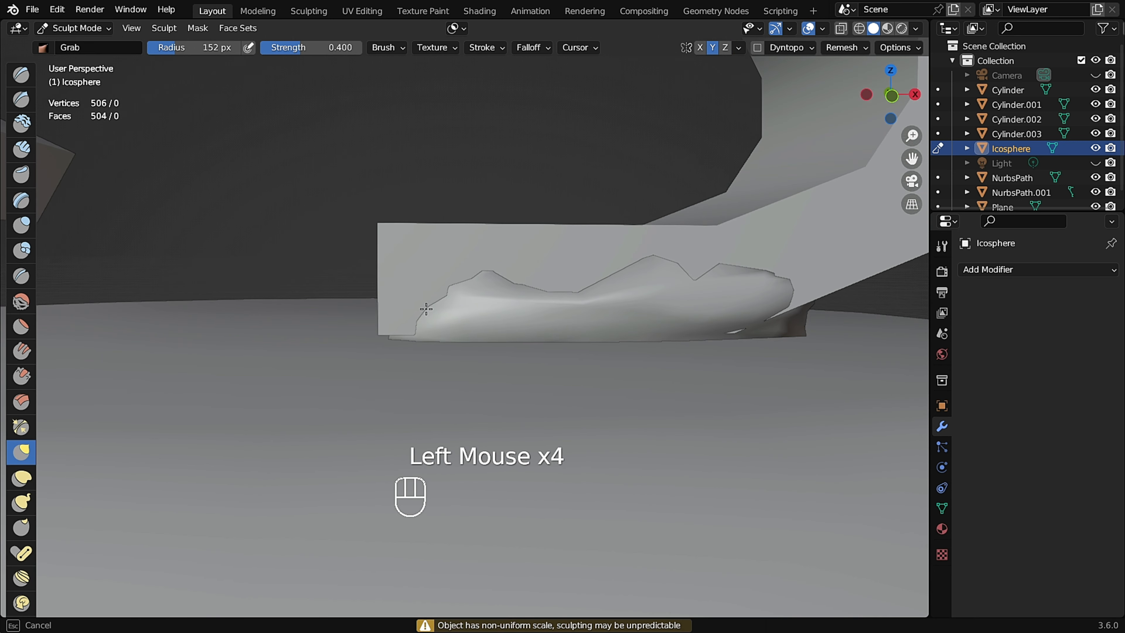
Set the Grab radius to about 99 px and adjust the pad's top in front view.
key(f)
click(459, 322)
key(KP_1)
click(526, 309)
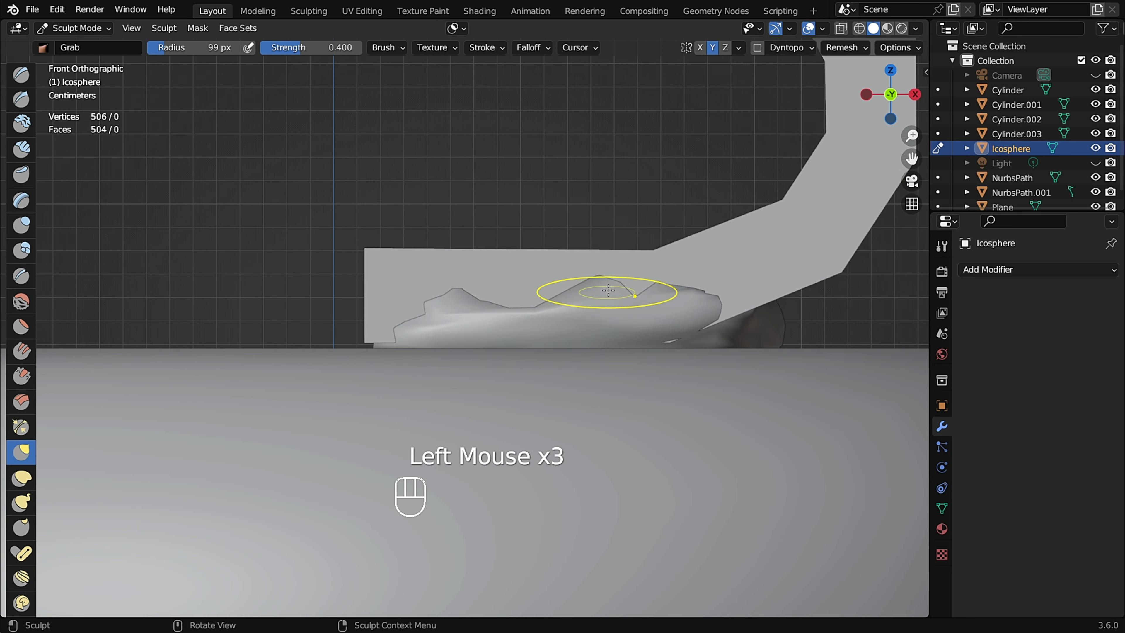
scroll(588, 309, up, 1)
Set the Grab radius to about 131 px and press the pad's rim down against the lid.
key(f)
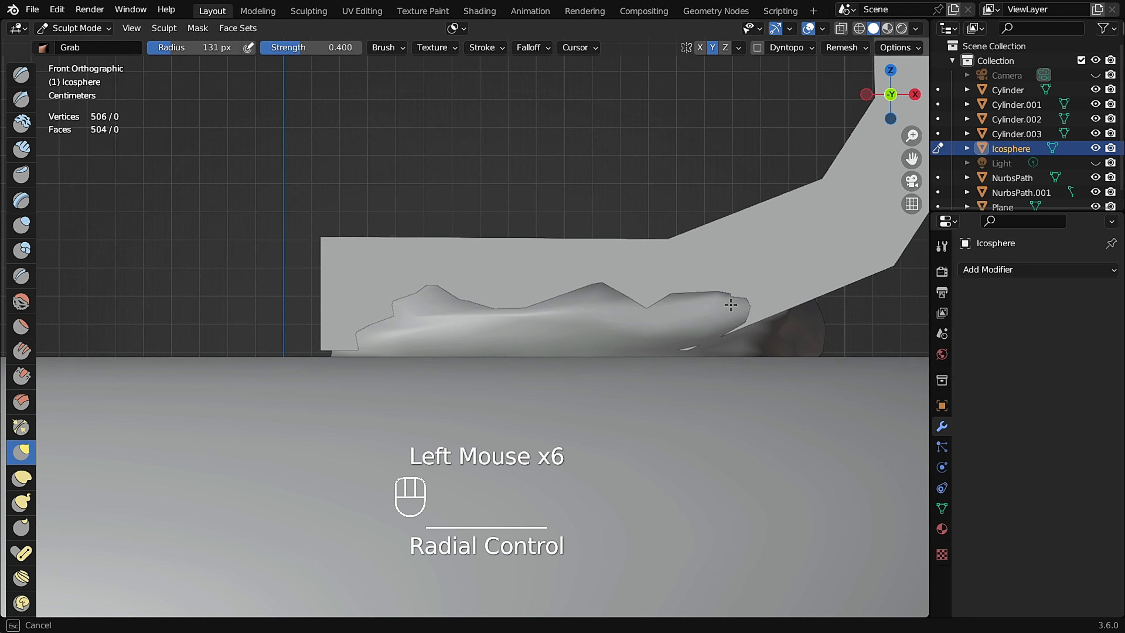
drag(682, 354, 683, 359)
scroll(665, 349, down, 2)
mouse_move(695, 331)
middle_down()
mouse_move(665, 349)
mouse_move(638, 339)
middle_up()
drag(636, 361, 638, 369)
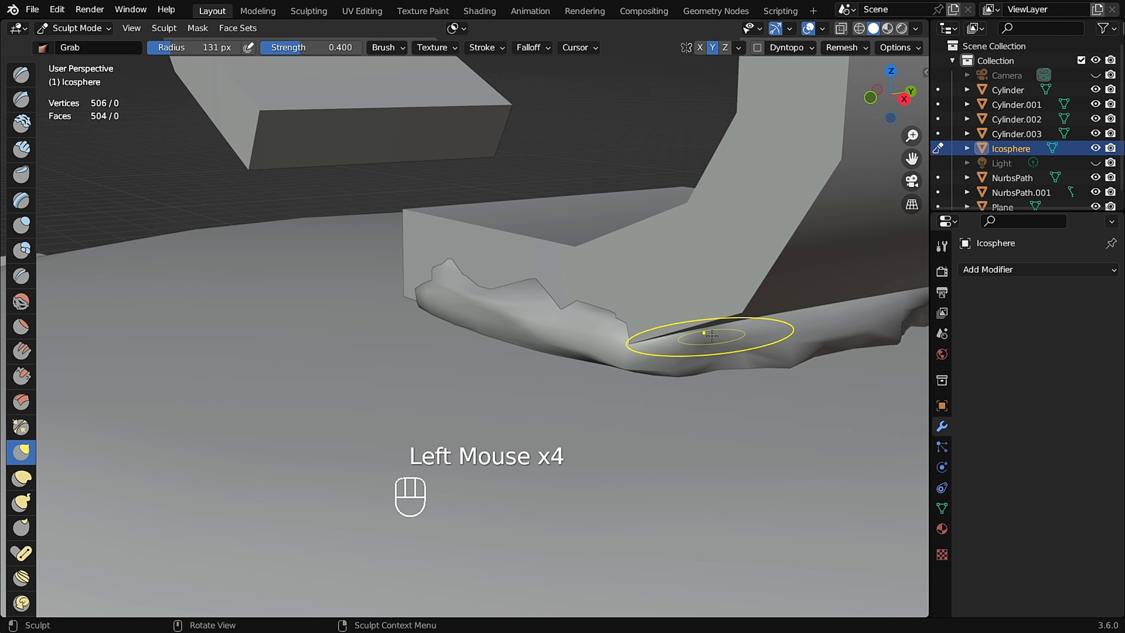
alt+middle_drag(589, 333, 608, 314)
Grab the pad's left end outward and upward along the handle's base.
scroll(358, 338, up, 4)
drag(330, 327, 328, 321)
scroll(241, 369, down, 2)
middle_drag(254, 382, 208, 350)
drag(175, 399, 106, 421)
middle_drag(173, 376, 238, 354)
drag(238, 355, 259, 350)
middle_drag(333, 333, 286, 323)
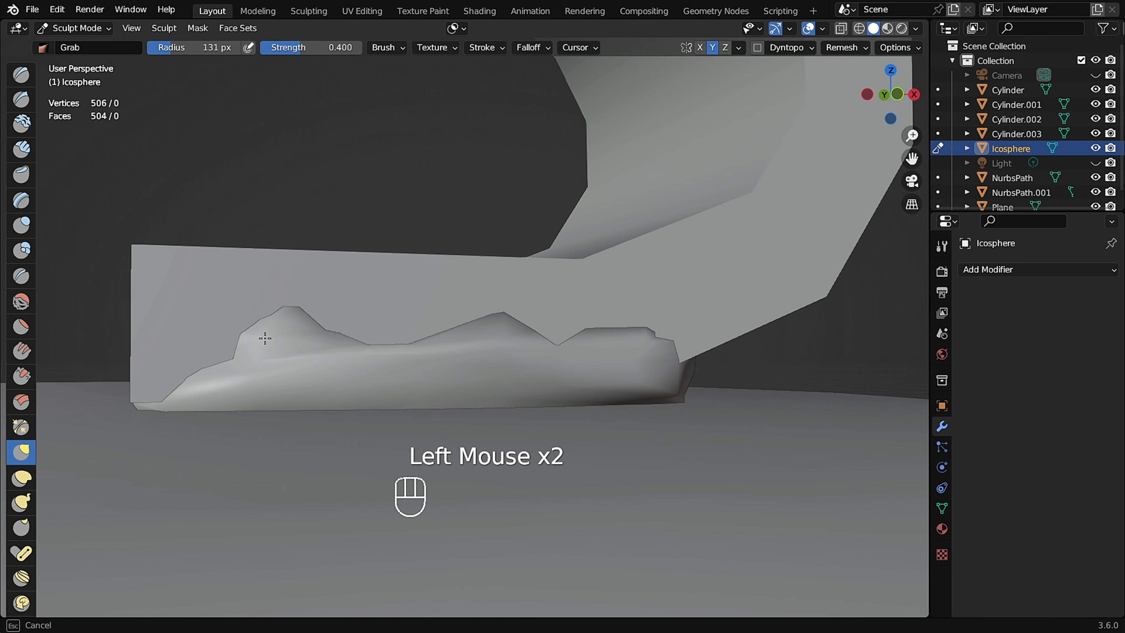
Resize the Grab brush and even out the pad's front and top surfaces.
scroll(452, 327, up, 1)
mouse_move(371, 335)
middle_down()
mouse_move(443, 355)
mouse_move(389, 334)
mouse_move(320, 350)
middle_up()
scroll(497, 380, up, 4)
key(f)
click(464, 383)
middle_drag(464, 383, 488, 366)
shift+drag(477, 349, 638, 347)
mouse_move(305, 284)
middle_down()
mouse_move(381, 292)
mouse_move(397, 322)
mouse_move(412, 288)
middle_up()
scroll(397, 322, down, 2)
scroll(442, 365, up, 2)
scroll(442, 366, up, 3)
Enter Edit Mode on the pad and isolate it in local view.
key(Tab)
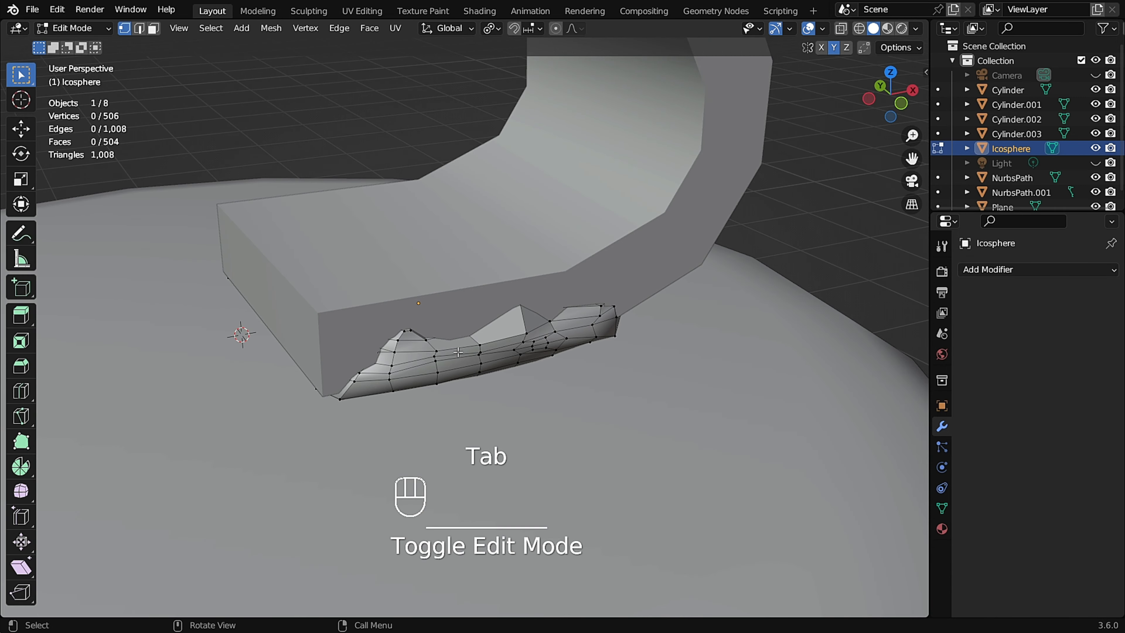
middle_drag(455, 358, 505, 407)
key(slash)
scroll(497, 279, up, 1)
shift+middle_drag(490, 359, 489, 175)
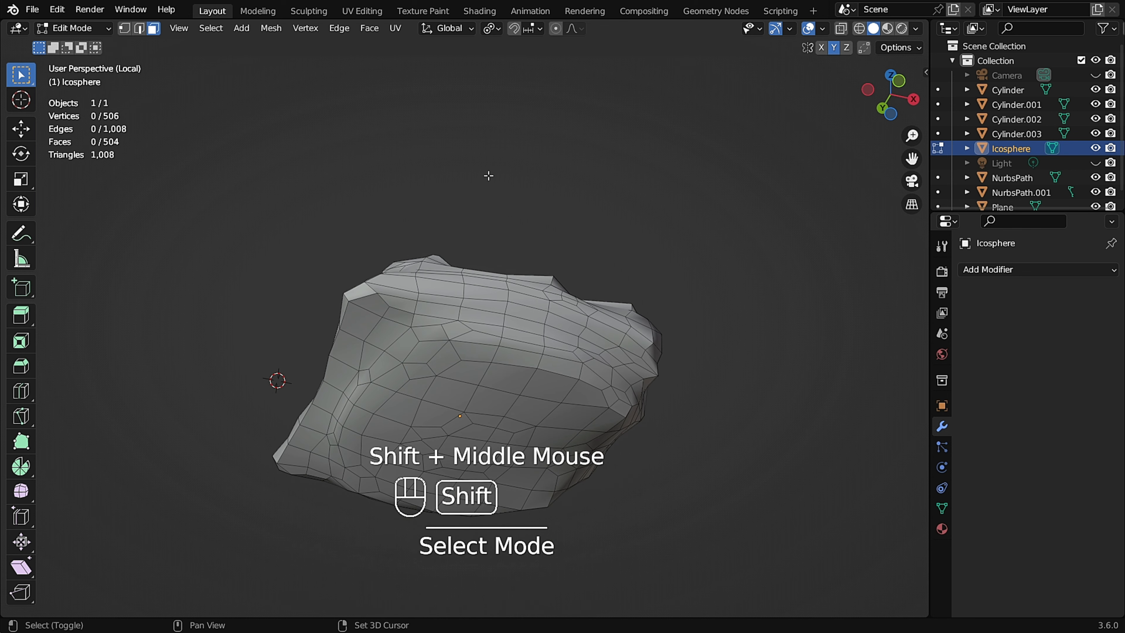
Select a band of faces around the pad's upper rim with shortest-path picks and delete those faces.
click(428, 310)
scroll(428, 309, up, 2)
middle_drag(427, 309, 366, 293)
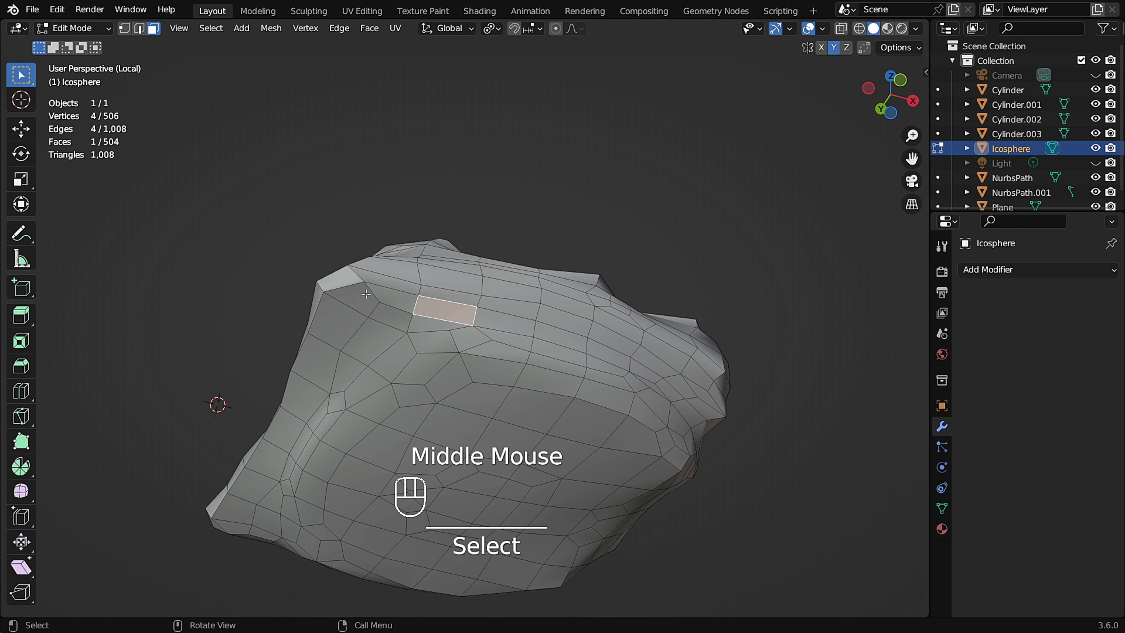
ctrl+click(640, 370)
middle_drag(691, 346, 527, 322)
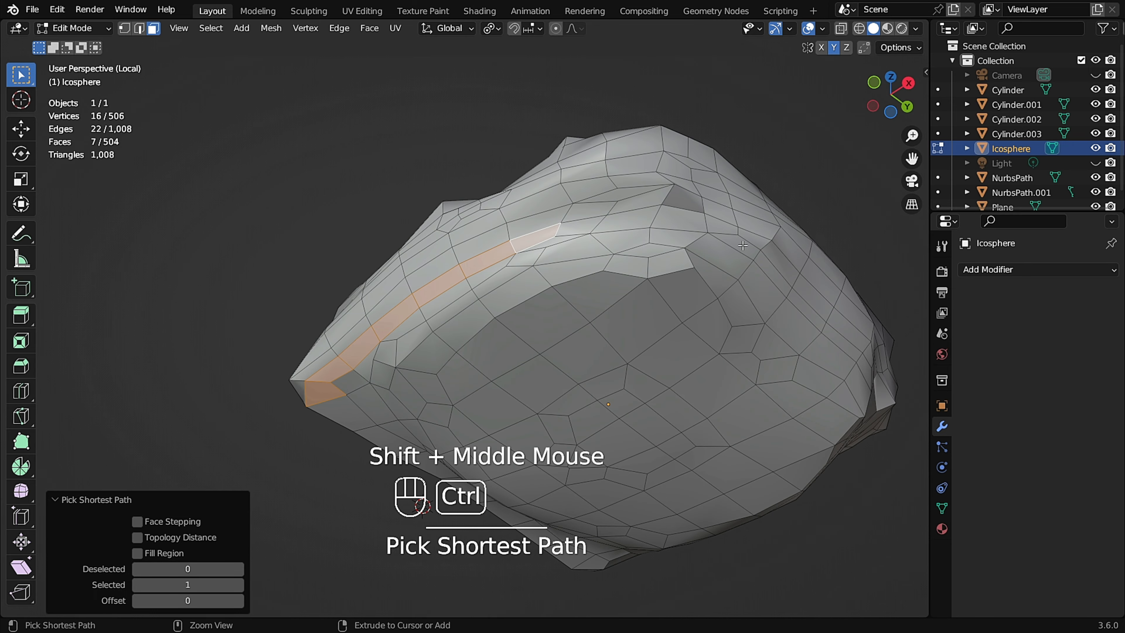
middle_drag(750, 259, 586, 256)
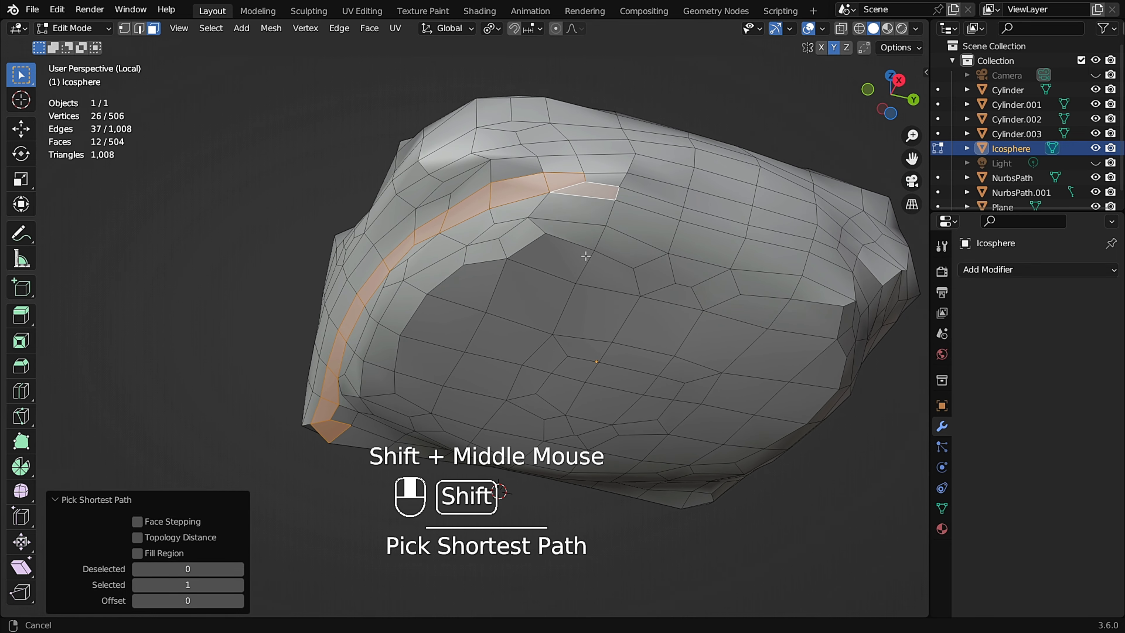
ctrl+click(788, 224)
middle_drag(765, 229, 685, 170)
shift+scroll(709, 230, down, 2)
ctrl+click(755, 150)
shift+middle_drag(755, 150, 507, 230)
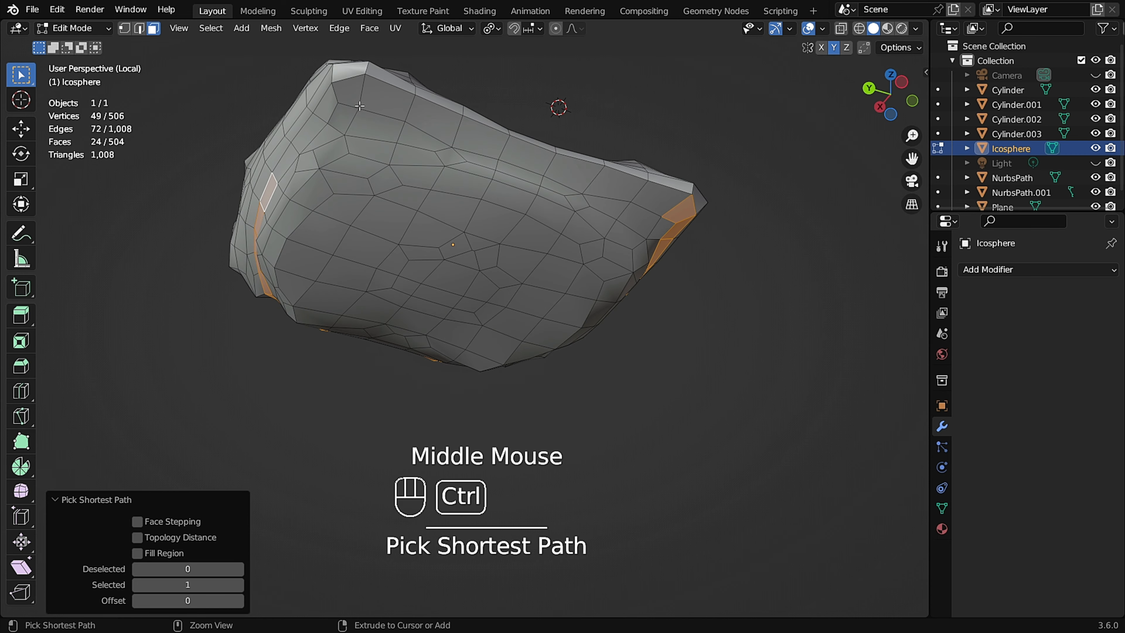
ctrl+click(647, 192)
middle_drag(647, 191, 516, 229)
key(x)
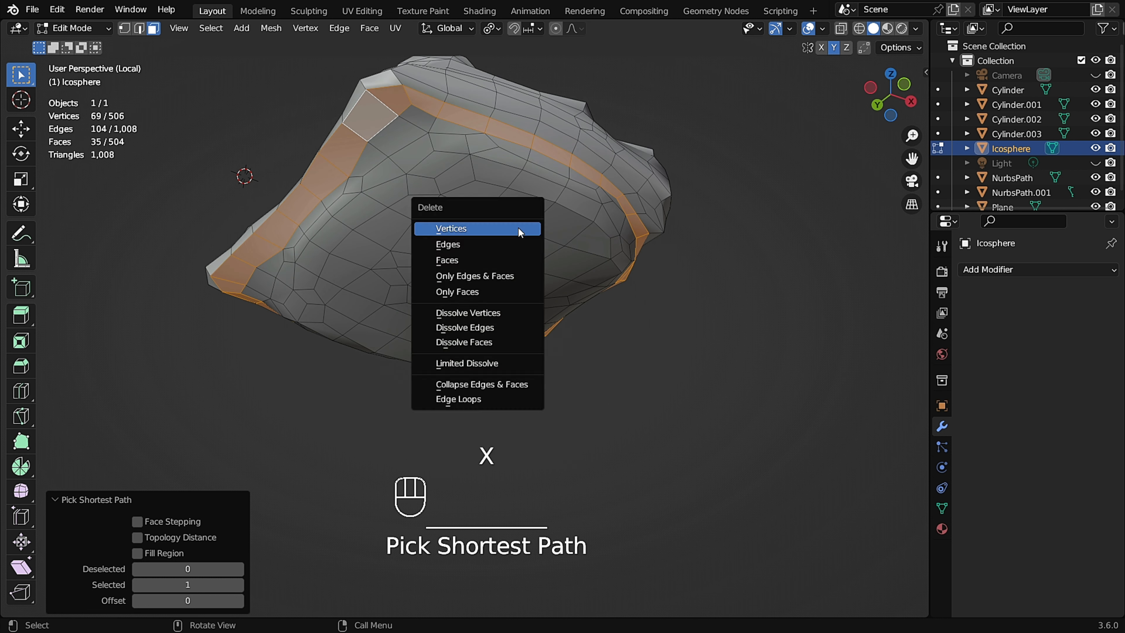
click(505, 259)
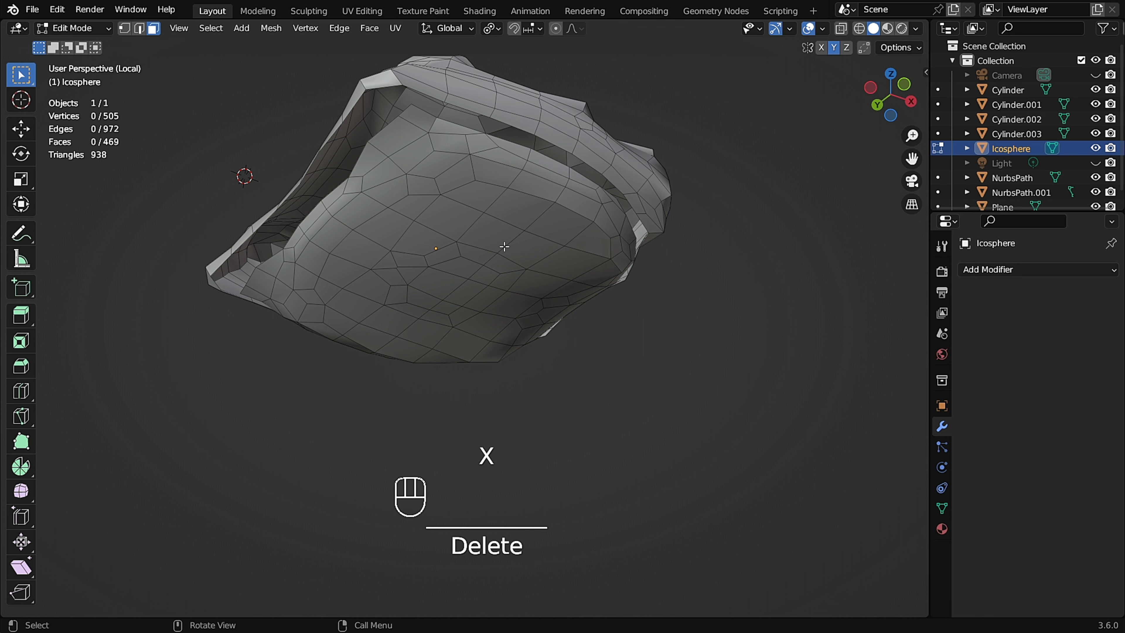
Select the pad's detached upper surface piece and delete it.
key(l)
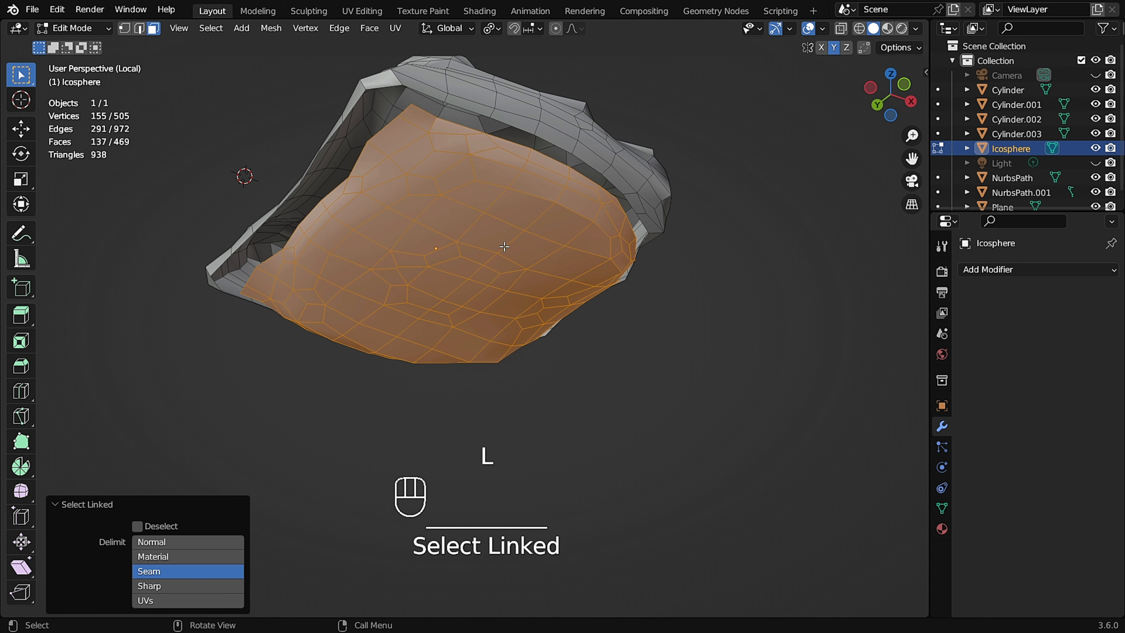
key(x)
click(504, 247)
middle_drag(504, 247, 503, 177)
middle_drag(473, 341, 513, 363)
scroll(443, 382, up, 2)
scroll(544, 325, up, 1)
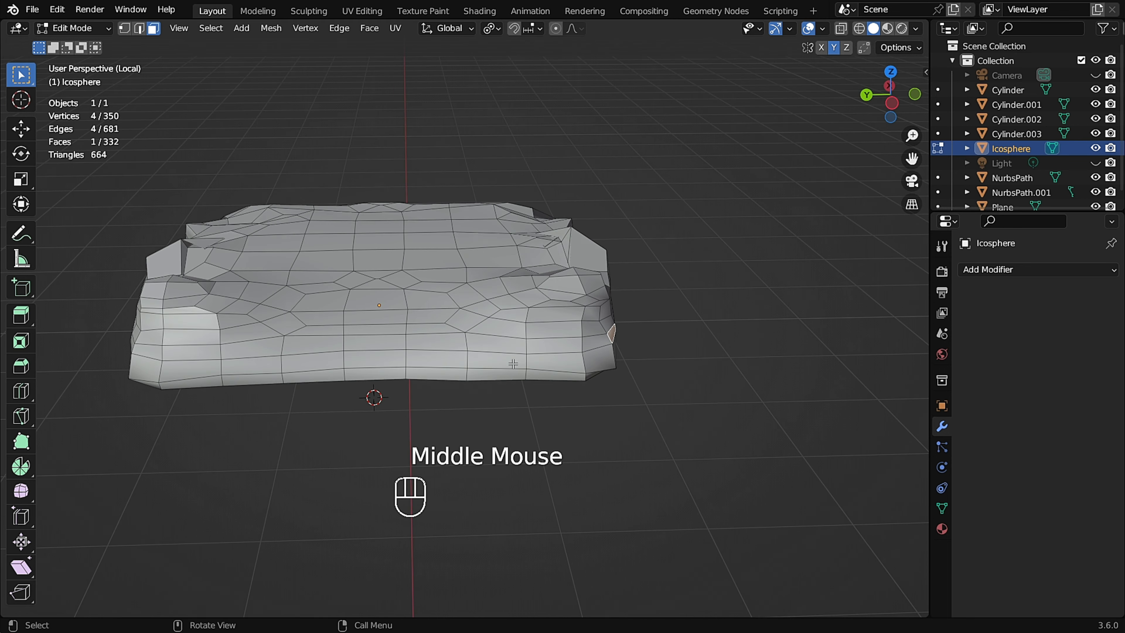
Pick two bands of faces running across the pad's top with shortest-path selections and delete those faces.
middle_drag(495, 300, 447, 301)
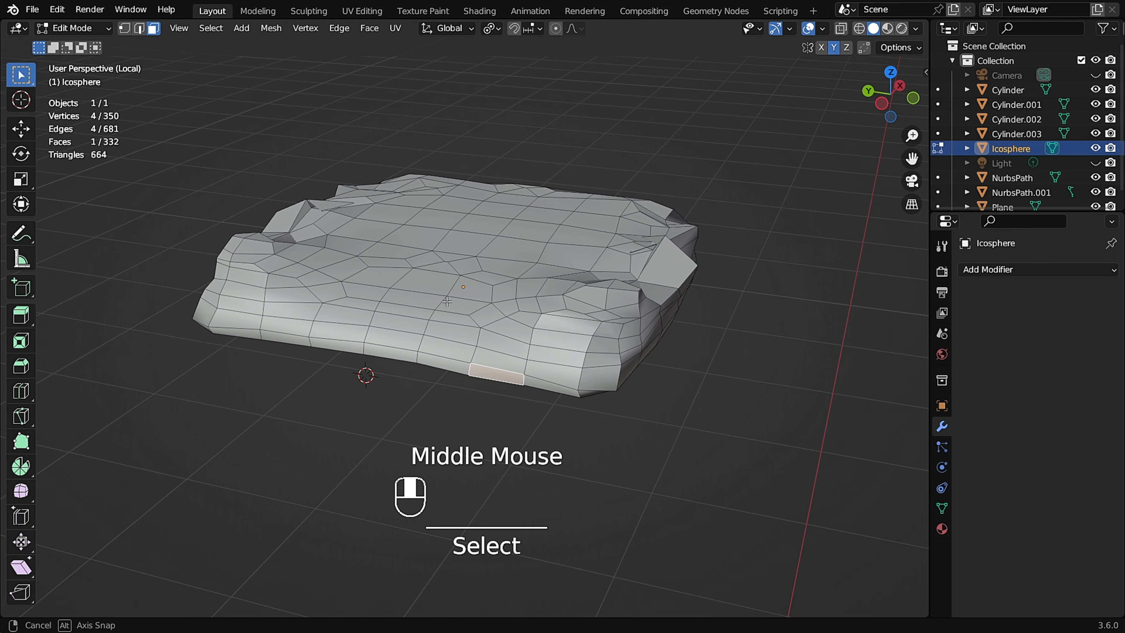
key(KP_Divide)
middle_drag(545, 321, 507, 267)
key(slash)
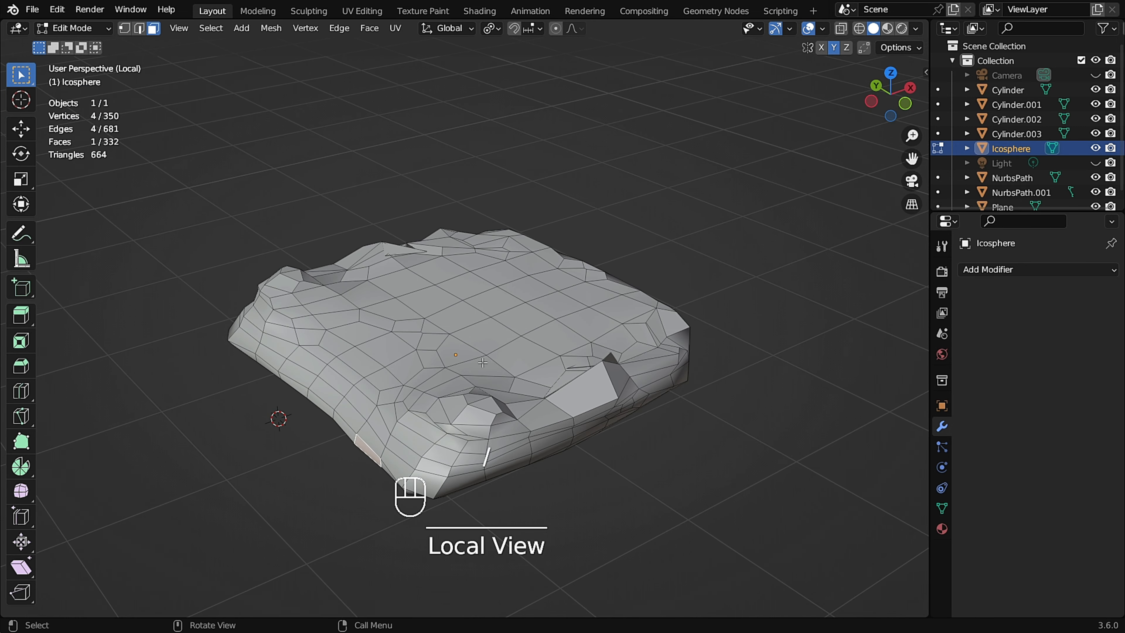
middle_drag(483, 362, 576, 399)
ctrl+click(414, 192)
middle_drag(414, 192, 341, 132)
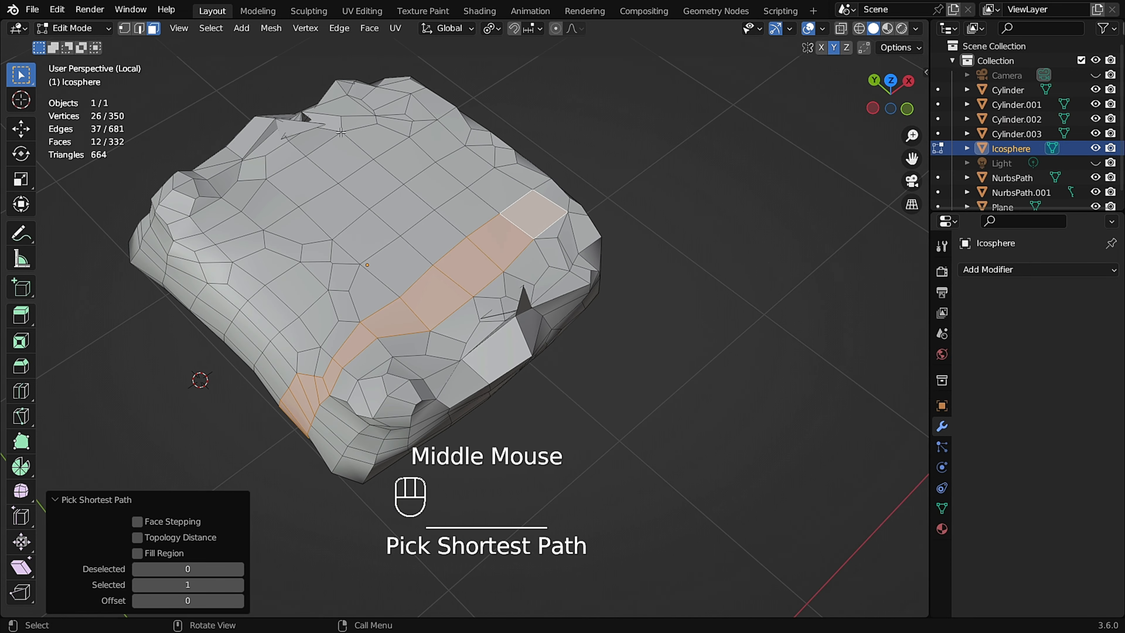
middle_drag(184, 56, 235, 84)
shift+middle_drag(235, 84, 347, 107)
ctrl+click(342, 106)
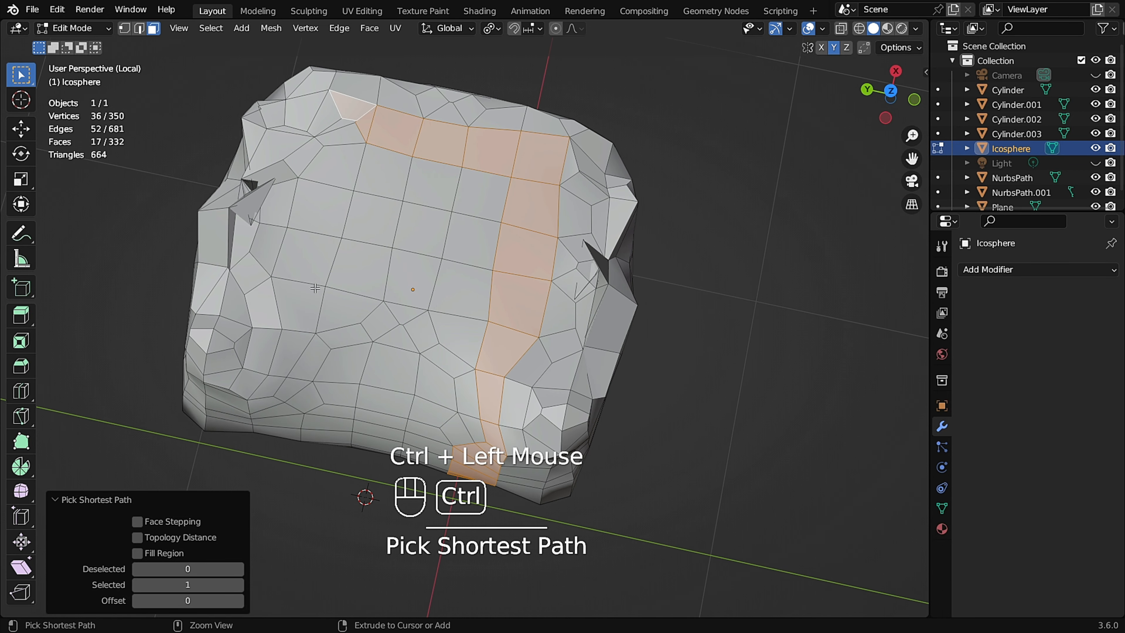
ctrl+click(306, 297)
shift+middle_drag(367, 282, 430, 182)
middle_drag(405, 248, 413, 198)
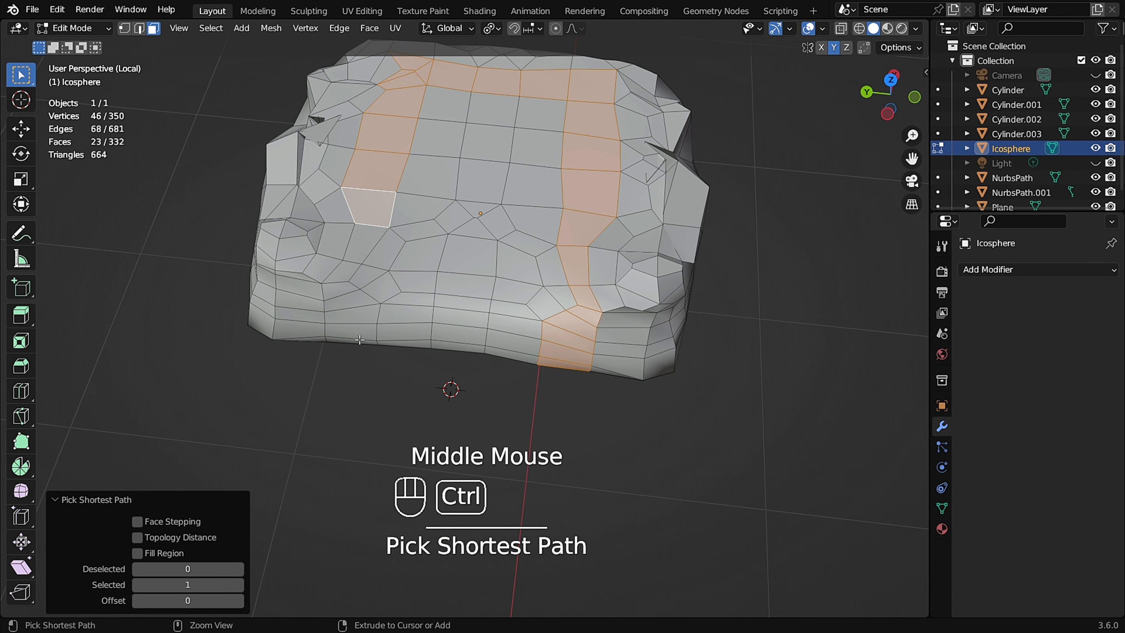
middle_drag(417, 300, 351, 316)
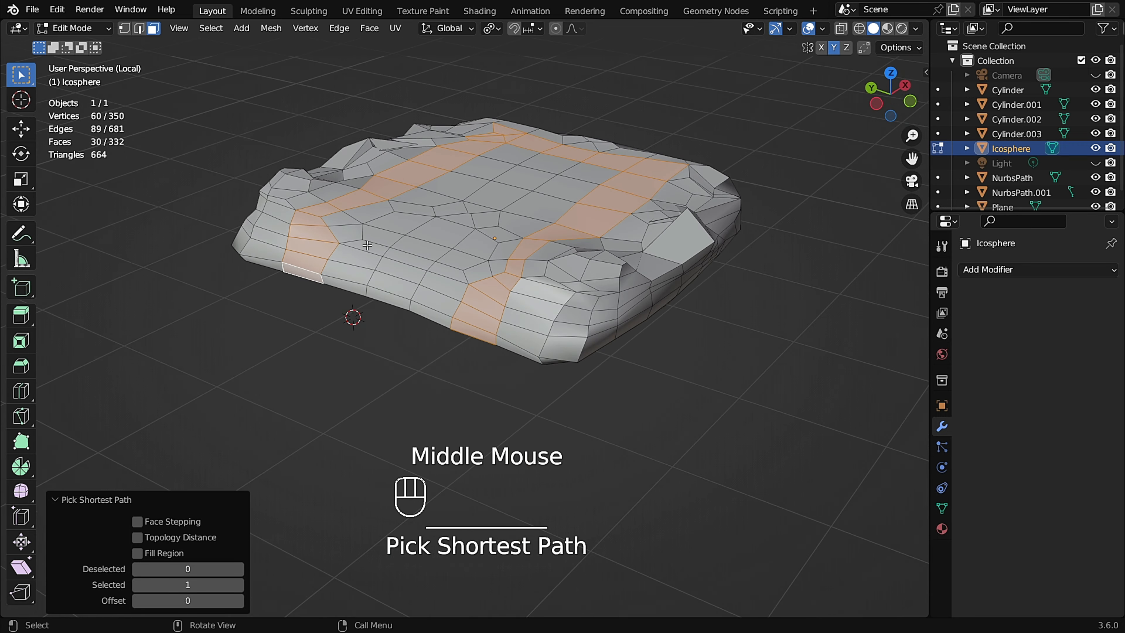
key(slash)
middle_drag(458, 222, 476, 296)
key(slash)
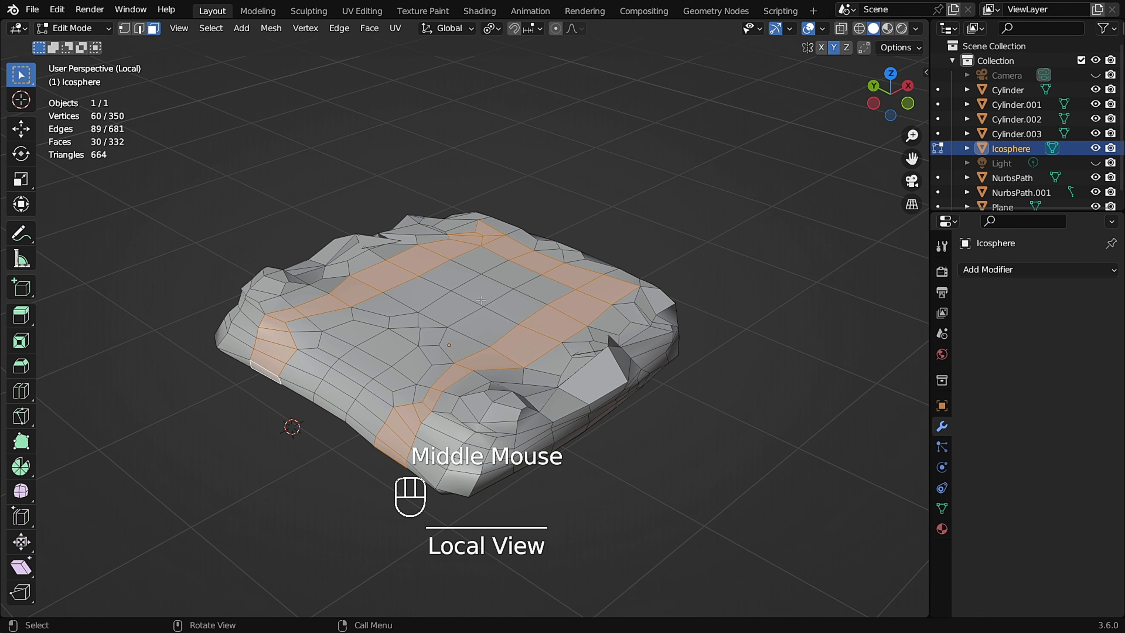
scroll(479, 302, up, 2)
key(x)
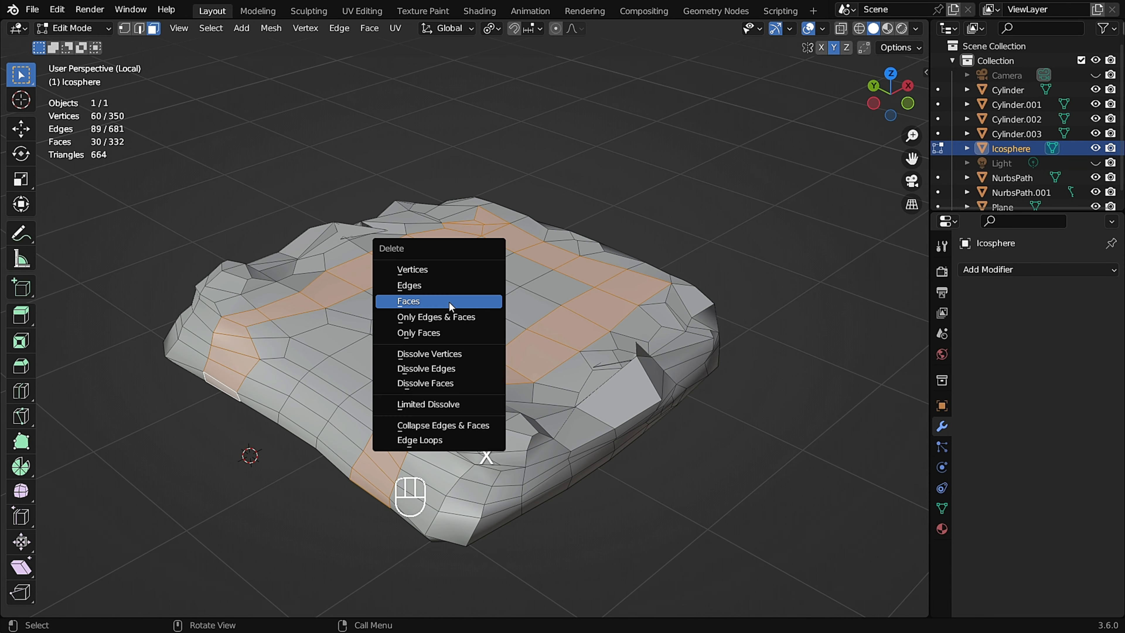
click(451, 303)
Select the pad's loose central top patch and delete it.
key(l)
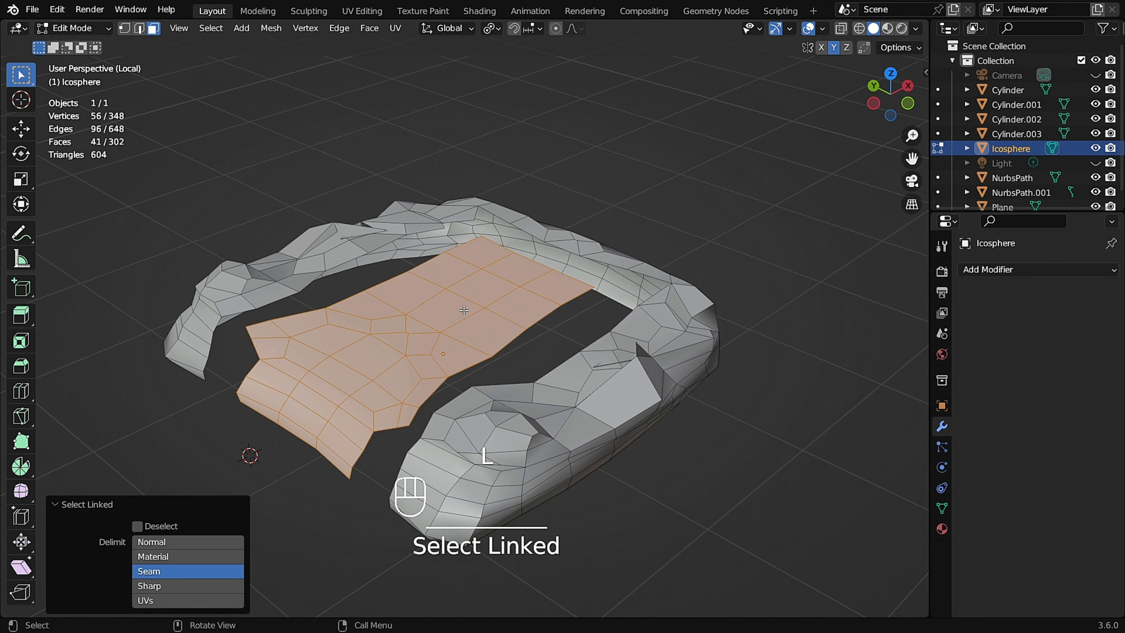
key(x)
click(465, 311)
middle_drag(507, 311, 506, 252)
middle_drag(478, 161, 572, 241)
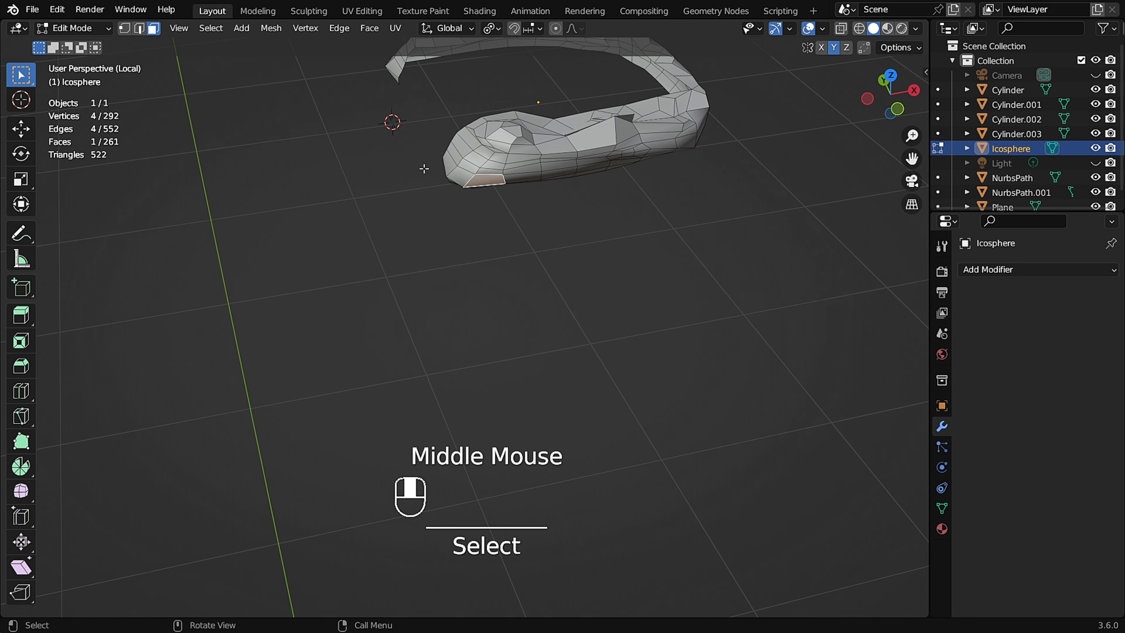
shift+scroll(573, 241, up, 2)
scroll(572, 241, up, 1)
middle_drag(599, 202, 709, 188)
shift+middle_drag(515, 239, 564, 296)
middle_drag(496, 177, 349, 217)
shift+middle_drag(603, 304, 542, 304)
scroll(542, 304, up, 1)
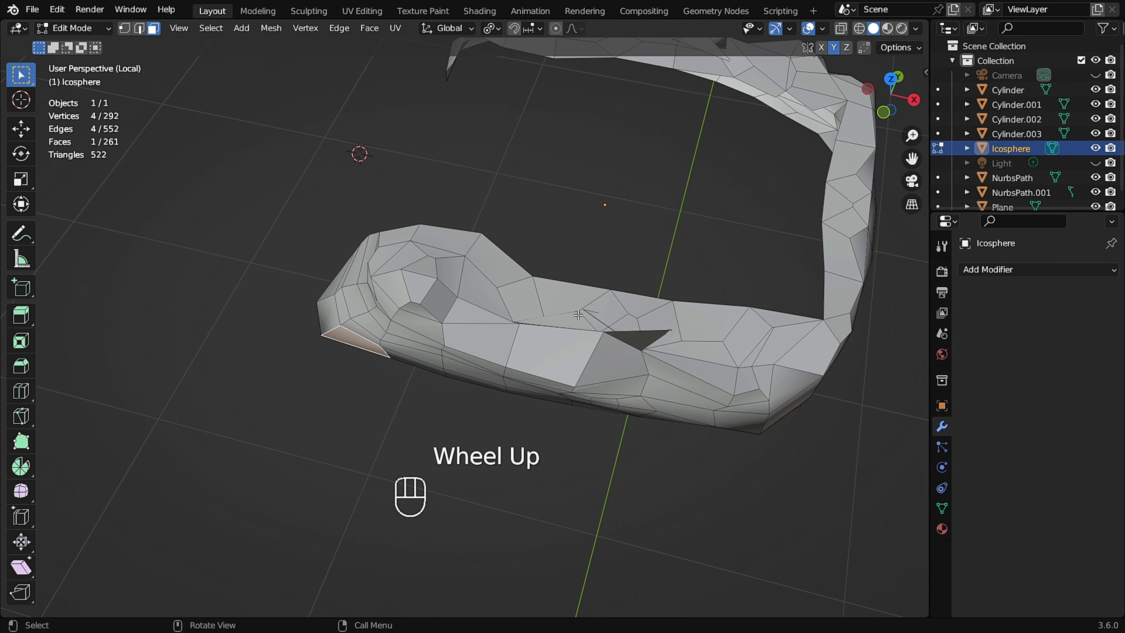
In Sculpt Mode, set the Grab brush radius to 54 px and reshape the remaining U-shaped pad.
key(Tab)
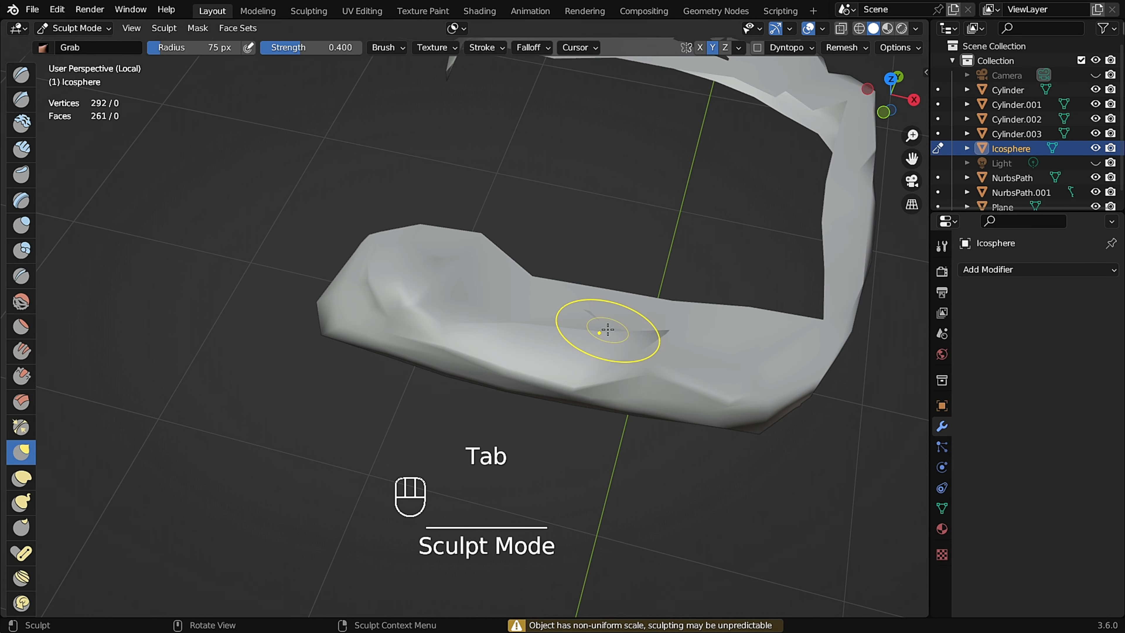
mouse_move(603, 330)
middle_down()
mouse_move(628, 347)
mouse_move(710, 339)
mouse_move(679, 369)
mouse_move(694, 290)
mouse_move(596, 394)
middle_up()
shift+click(673, 348)
shift+click(691, 353)
key(f)
shift+click(651, 371)
shift+click(651, 371)
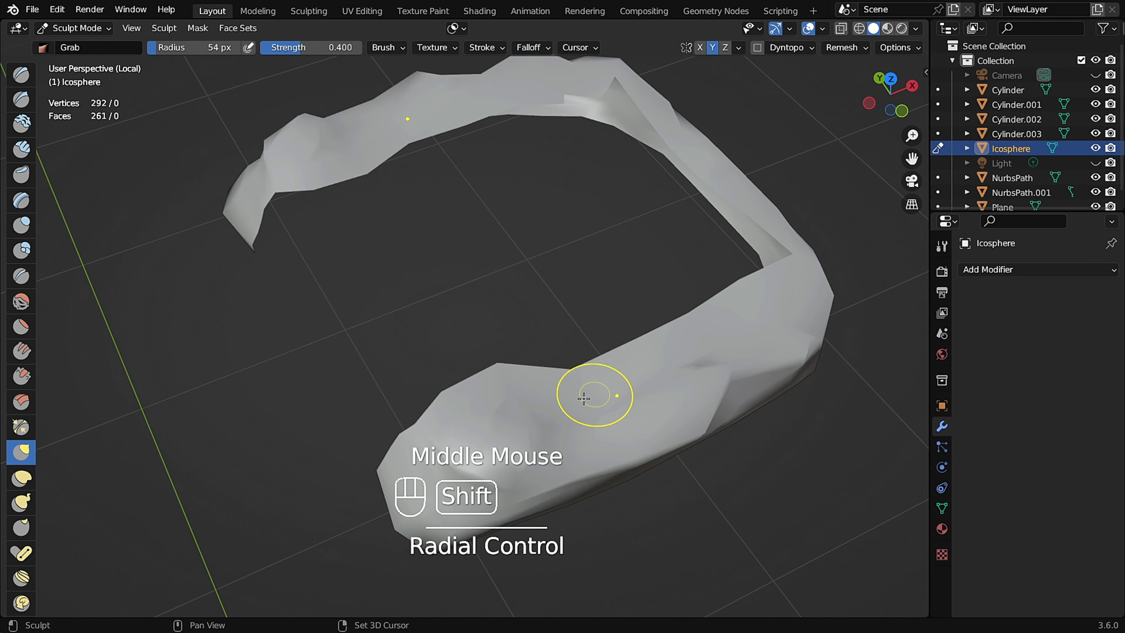
shift+click(595, 395)
shift+click(596, 393)
mouse_move(650, 239)
middle_down()
mouse_move(718, 269)
mouse_move(744, 348)
middle_up()
shift+click(765, 296)
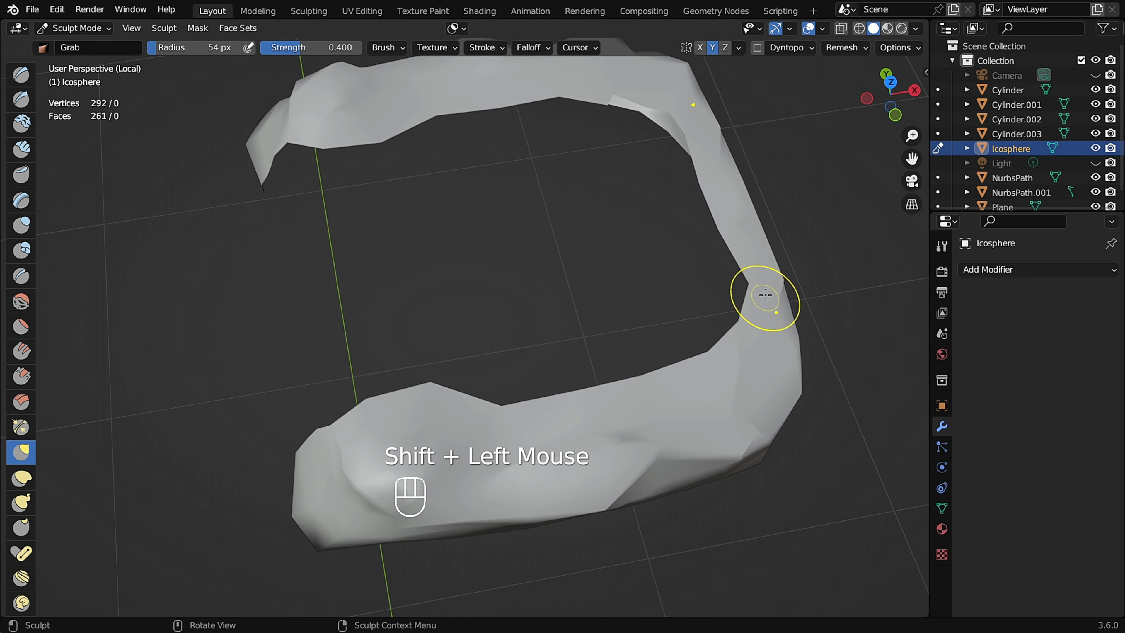
shift+click(604, 87)
mouse_move(461, 191)
middle_down()
mouse_move(493, 161)
mouse_move(618, 189)
mouse_move(493, 208)
middle_up()
shift+click(490, 164)
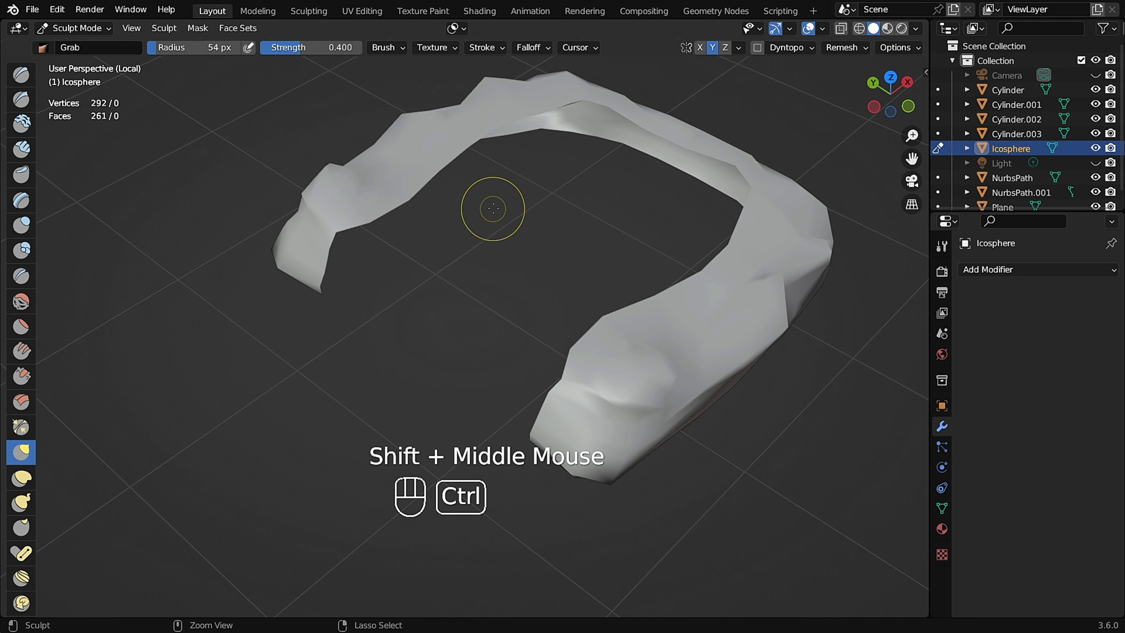
Return to Edit Mode, select the whole mesh, and symmetrize it with direction -Y to +Y.
key(ctrl+Tab)
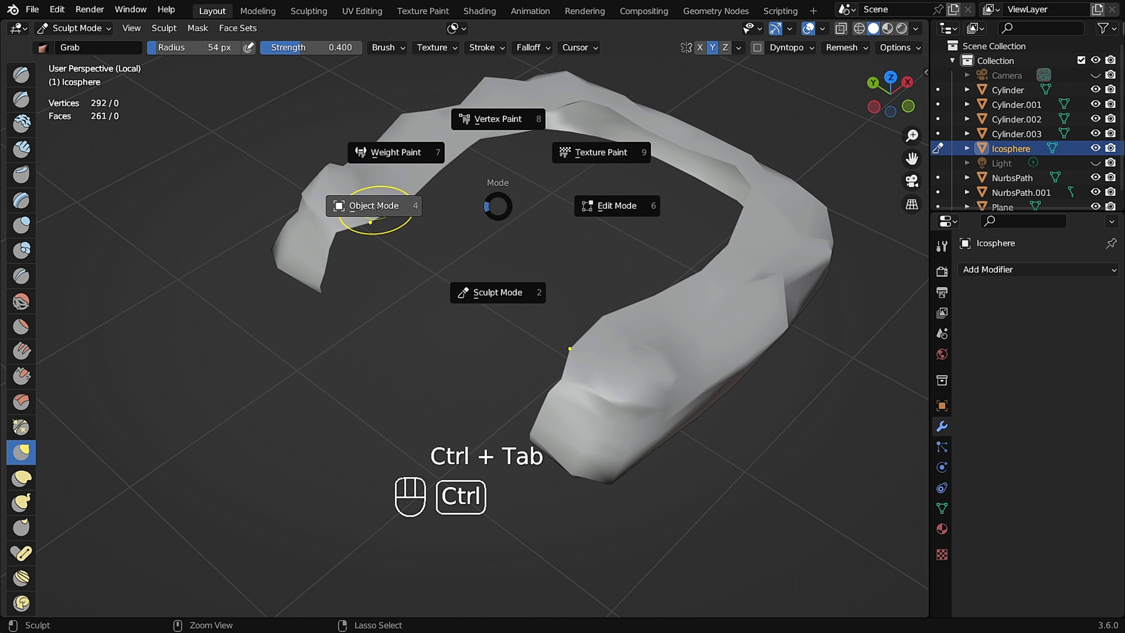
click(376, 208)
key(Tab)
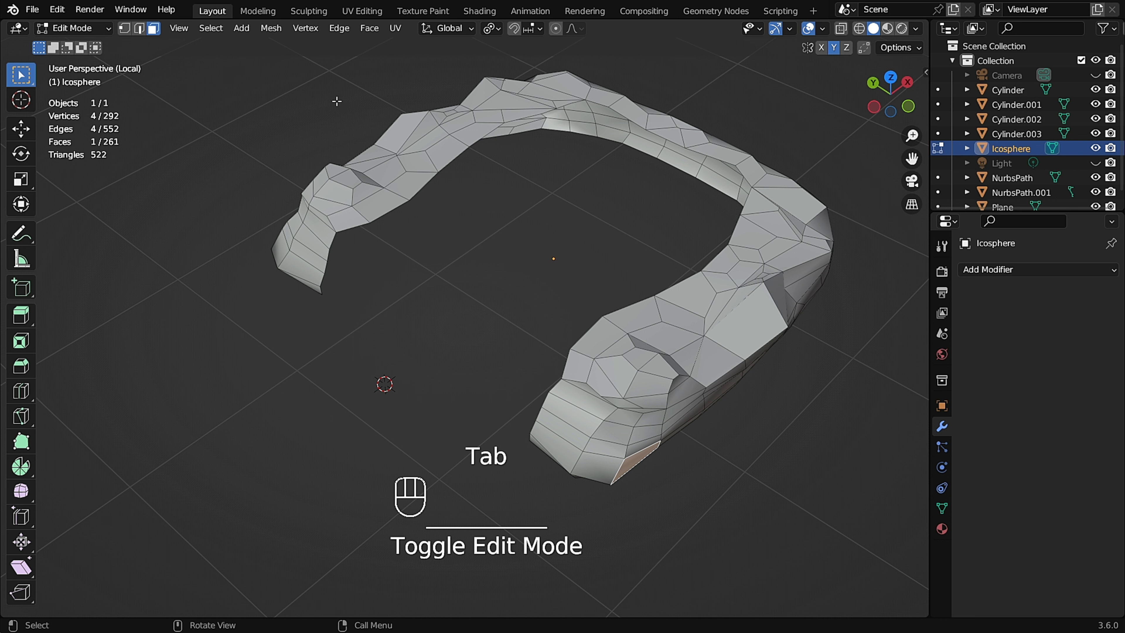
middle_drag(398, 133, 419, 151)
key(a)
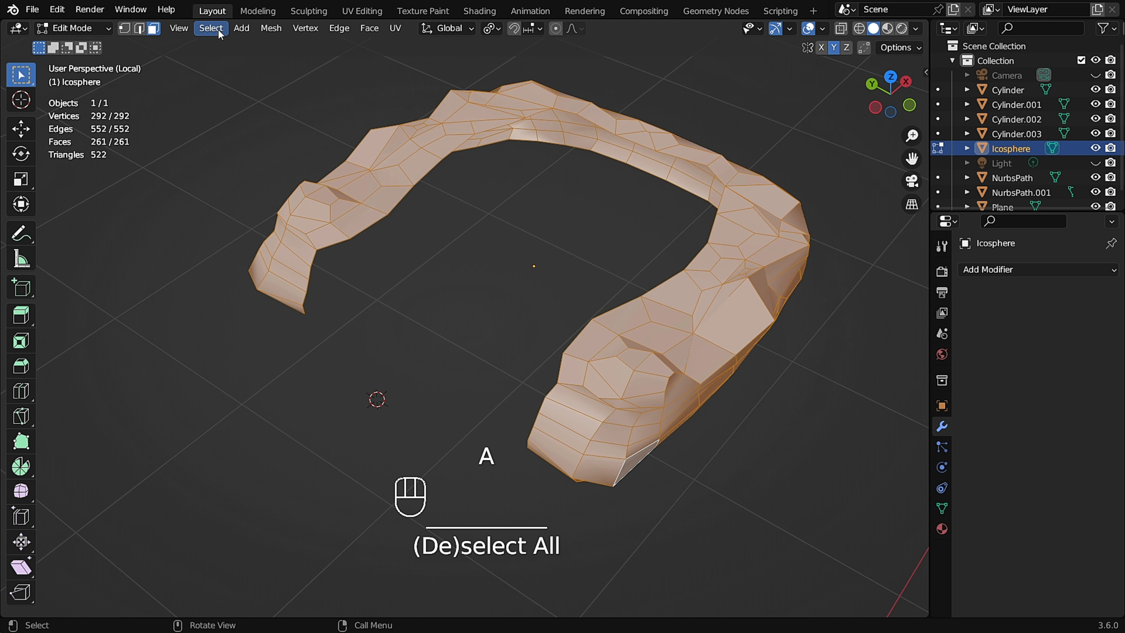
click(271, 28)
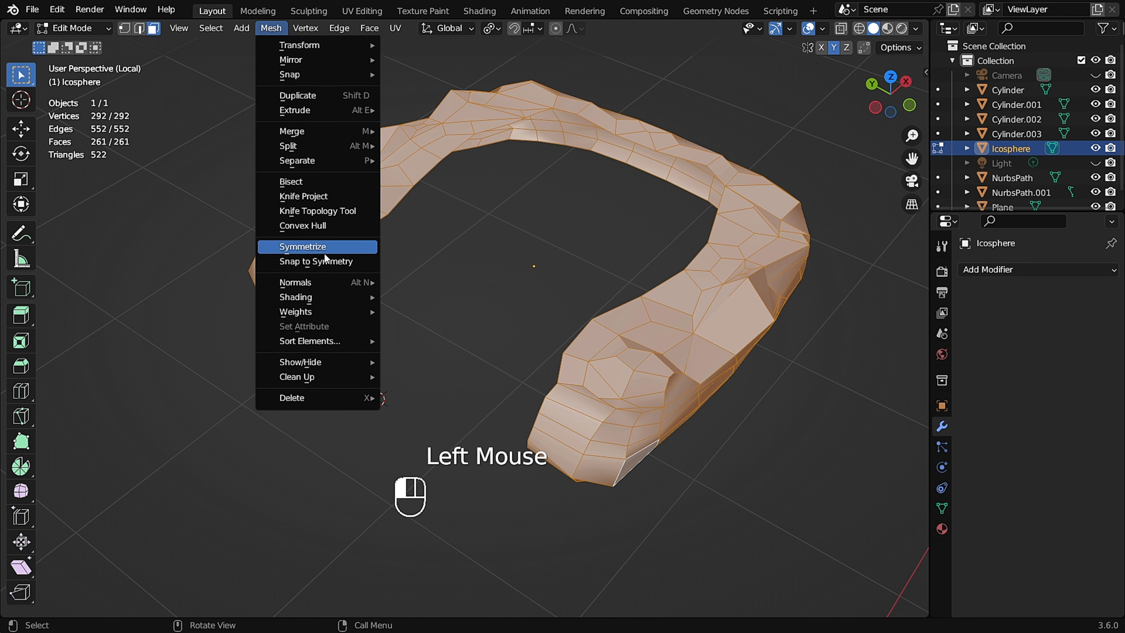
click(333, 249)
click(197, 589)
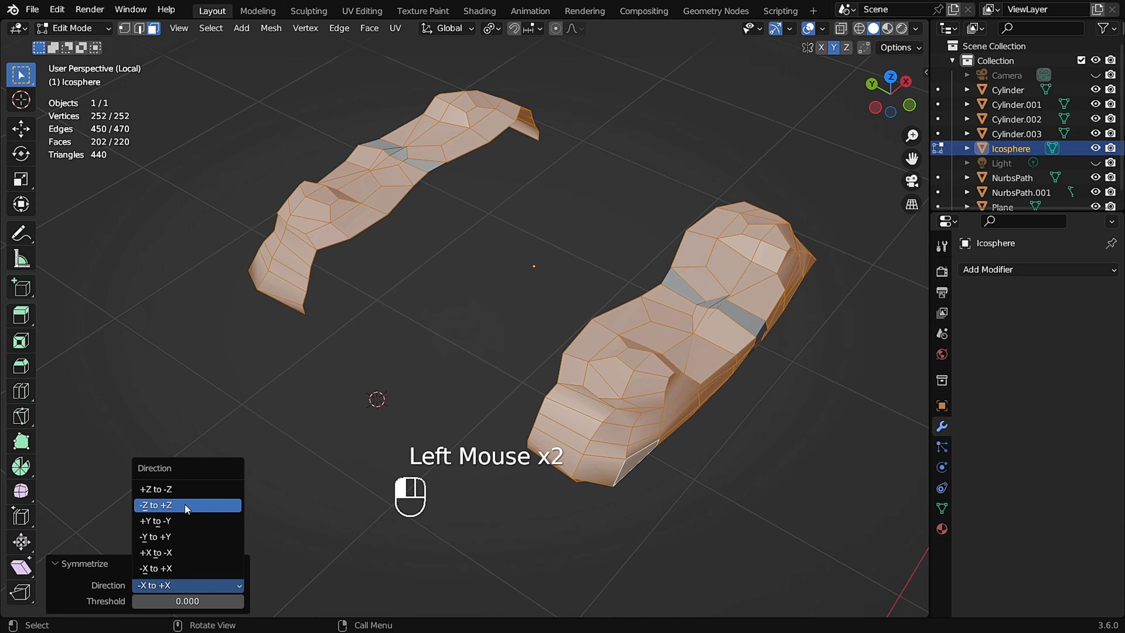
click(187, 517)
middle_drag(571, 337, 692, 349)
middle_drag(464, 418, 390, 406)
click(204, 588)
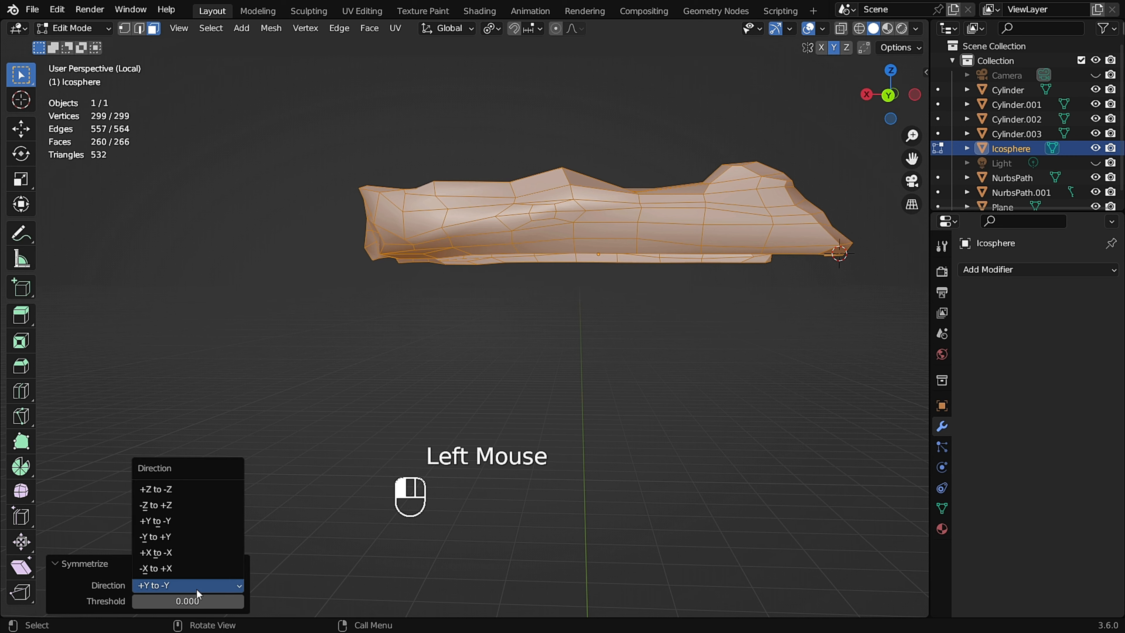
click(182, 536)
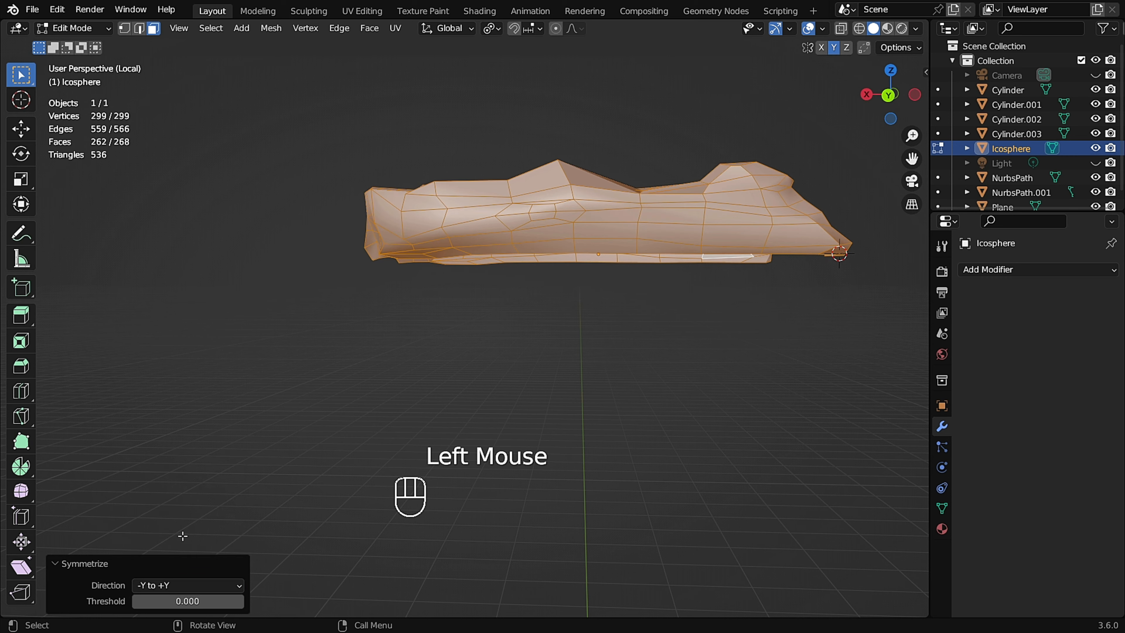
Return to Object Mode, leave local view, and examine the pad where it sits under the handle on the lid.
middle_drag(615, 334, 546, 368)
click(610, 402)
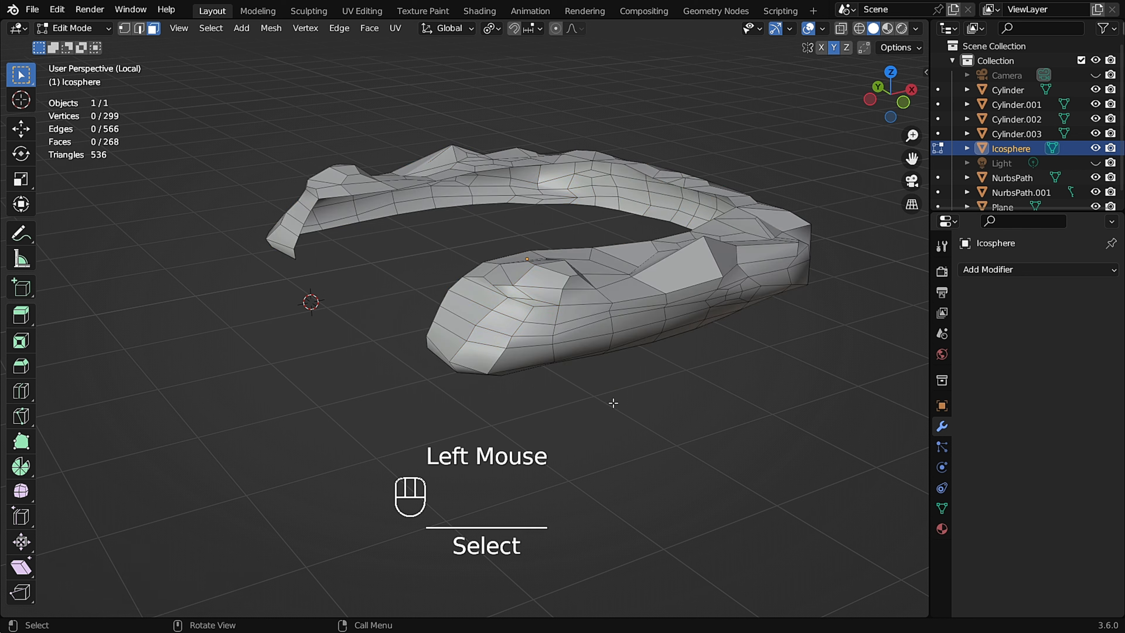
key(Tab)
key(slash)
scroll(459, 216, up, 2)
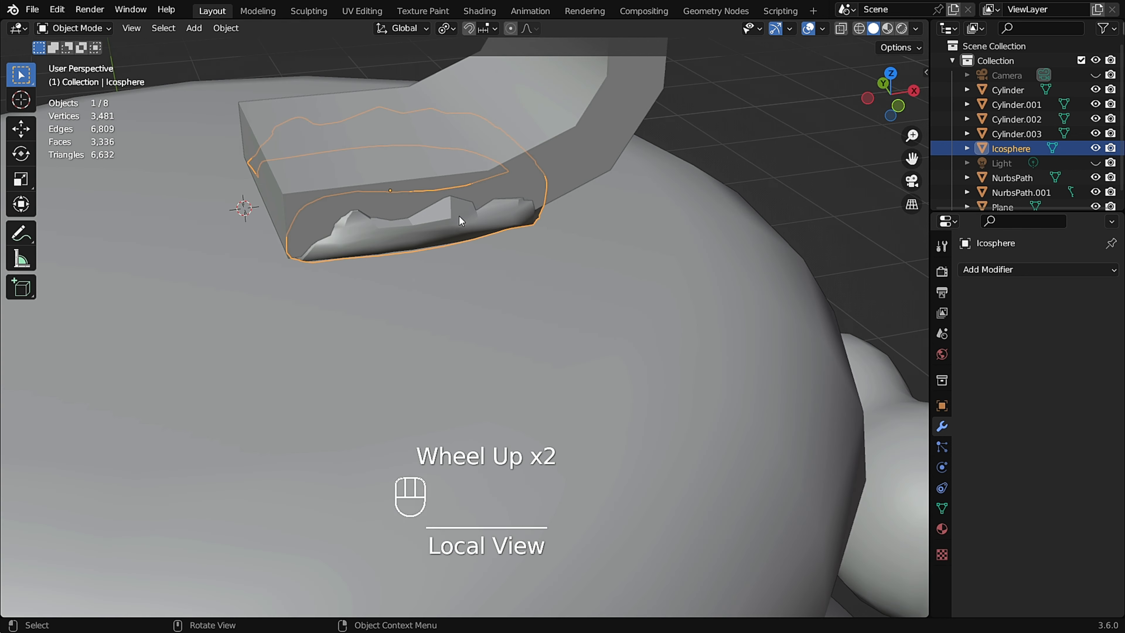
middle_drag(459, 216, 486, 231)
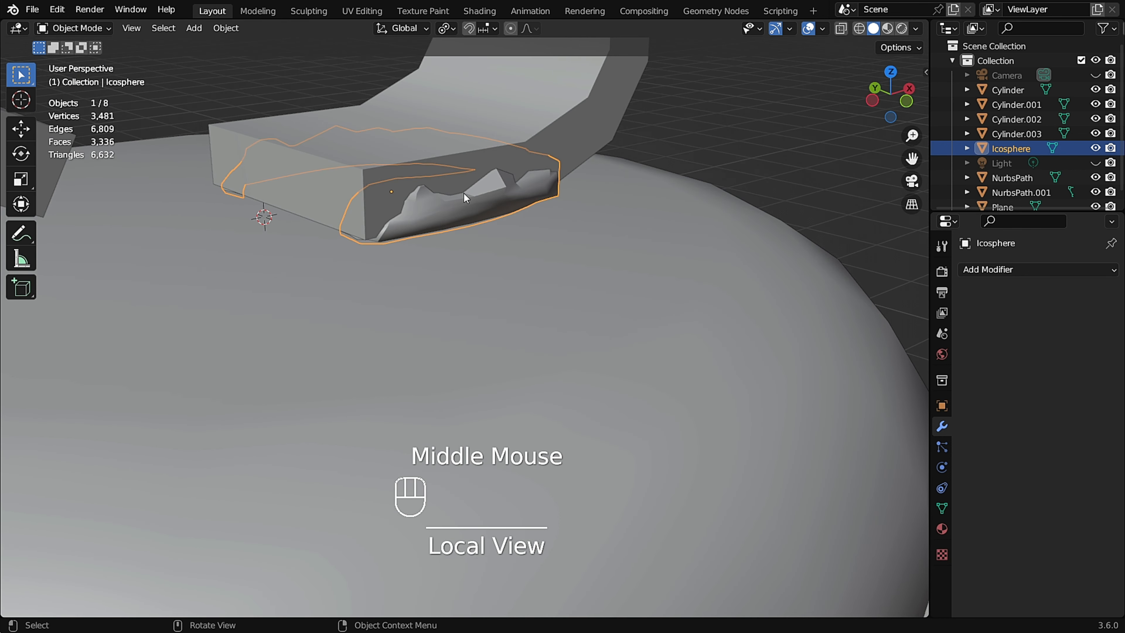
click(474, 206)
scroll(474, 207, up, 2)
click(942, 509)
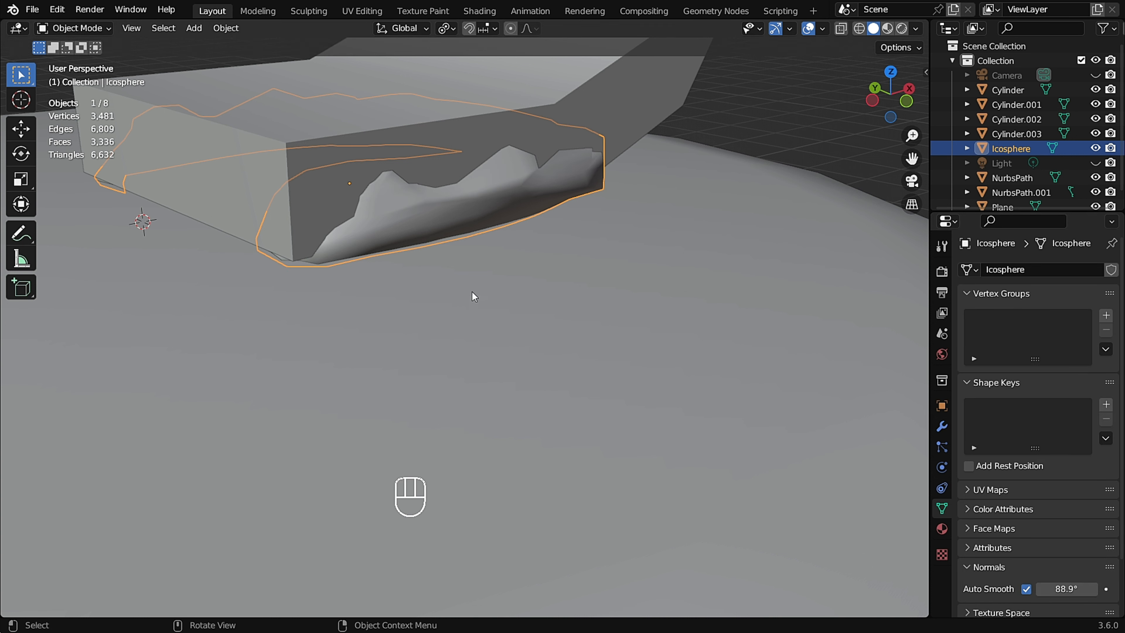
scroll(443, 282, down, 3)
middle_drag(415, 269, 308, 254)
click(684, 159)
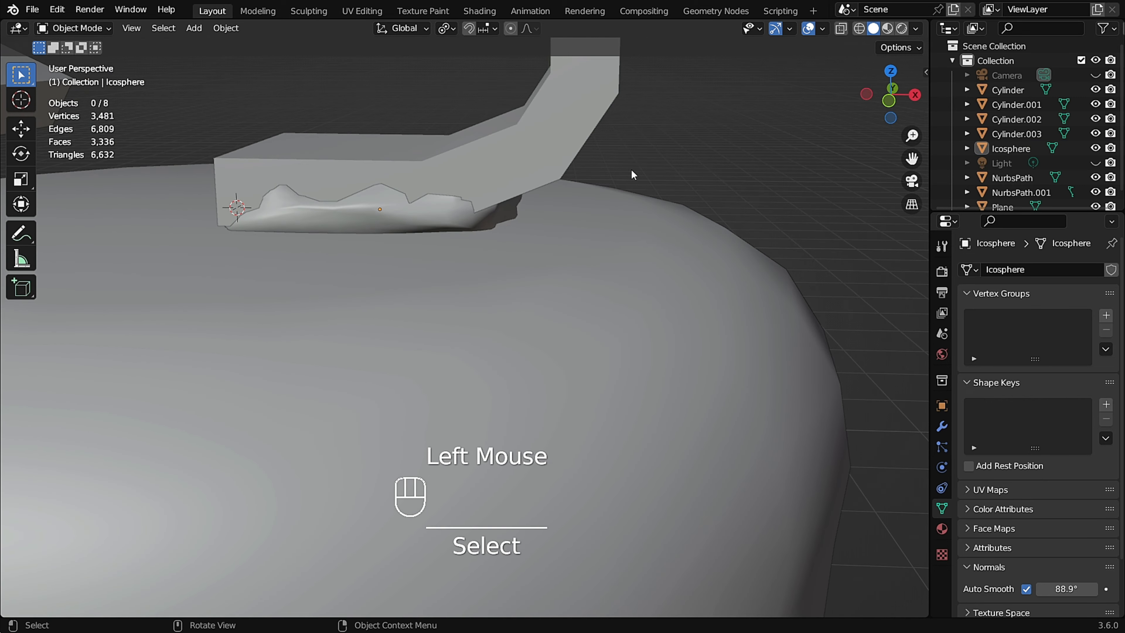
scroll(442, 301, down, 3)
middle_drag(442, 301, 666, 146)
scroll(665, 146, down, 2)
click(635, 192)
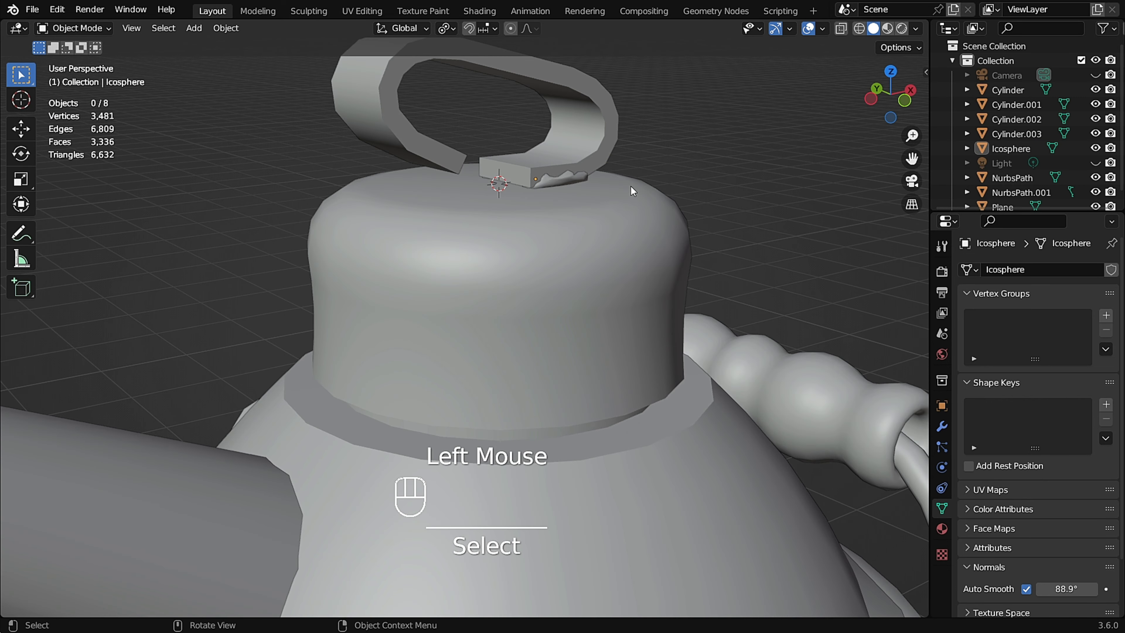
scroll(556, 191, down, 3)
scroll(540, 202, up, 1)
shift+middle_drag(550, 196, 558, 255)
scroll(561, 271, up, 2)
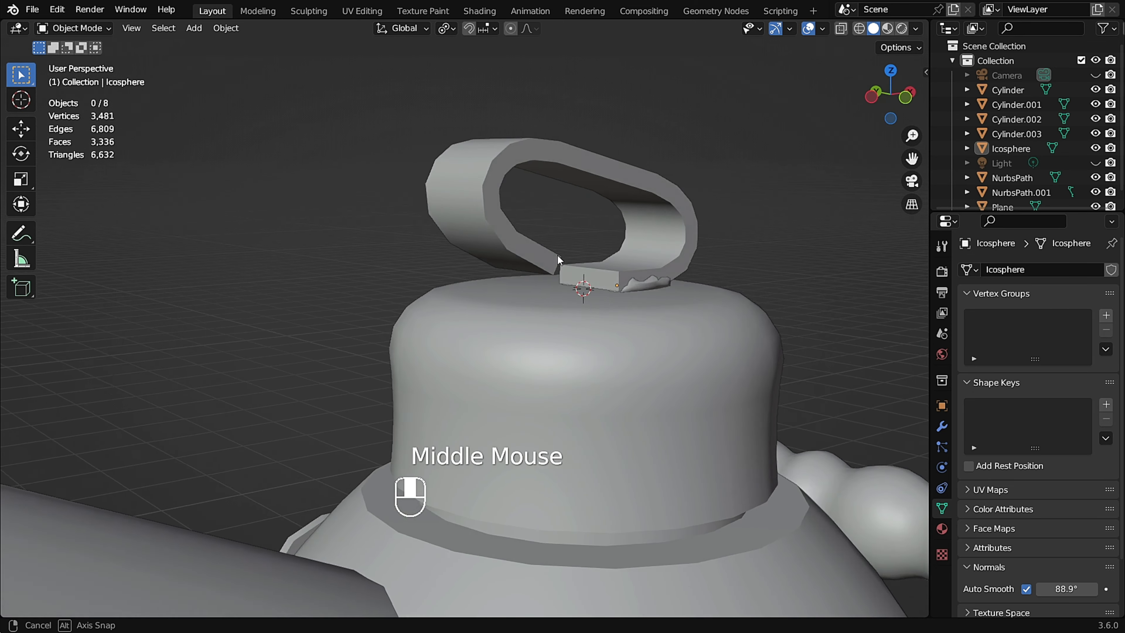
scroll(654, 290, up, 2)
Switch to Sculpt Mode, set the Grab brush radius to 119 px, and reshape the pad under the handle.
key(ctrl+Tab)
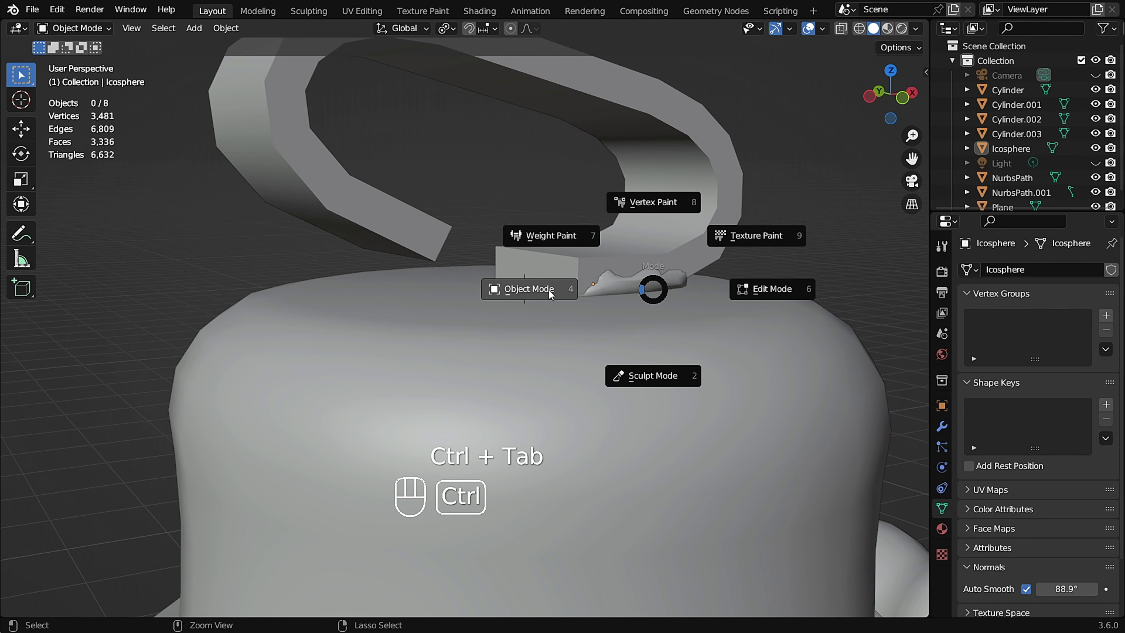
click(649, 376)
scroll(628, 307, up, 2)
middle_drag(658, 276, 608, 270)
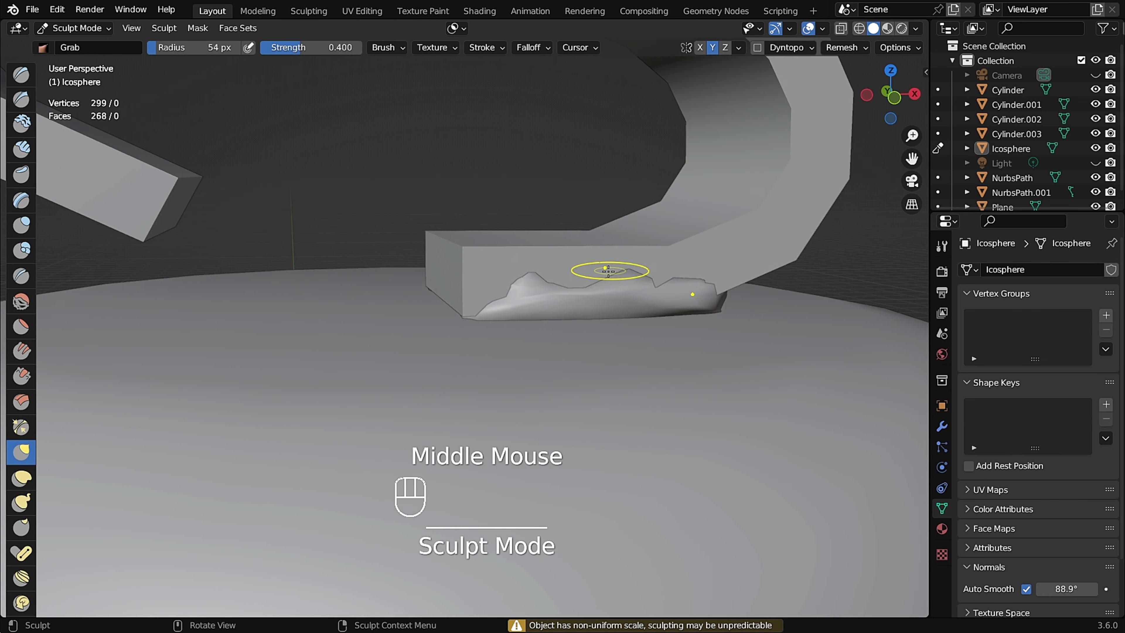
key(f)
scroll(584, 280, up, 3)
click(488, 272)
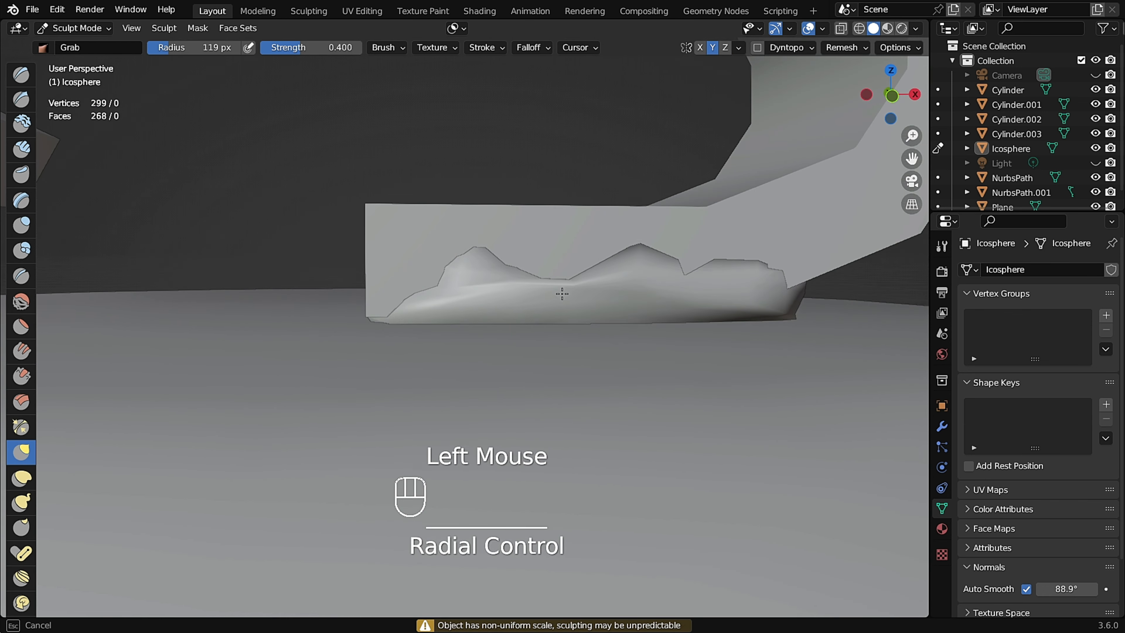
click(462, 270)
middle_drag(523, 288, 603, 273)
scroll(607, 273, up, 2)
drag(596, 290, 581, 315)
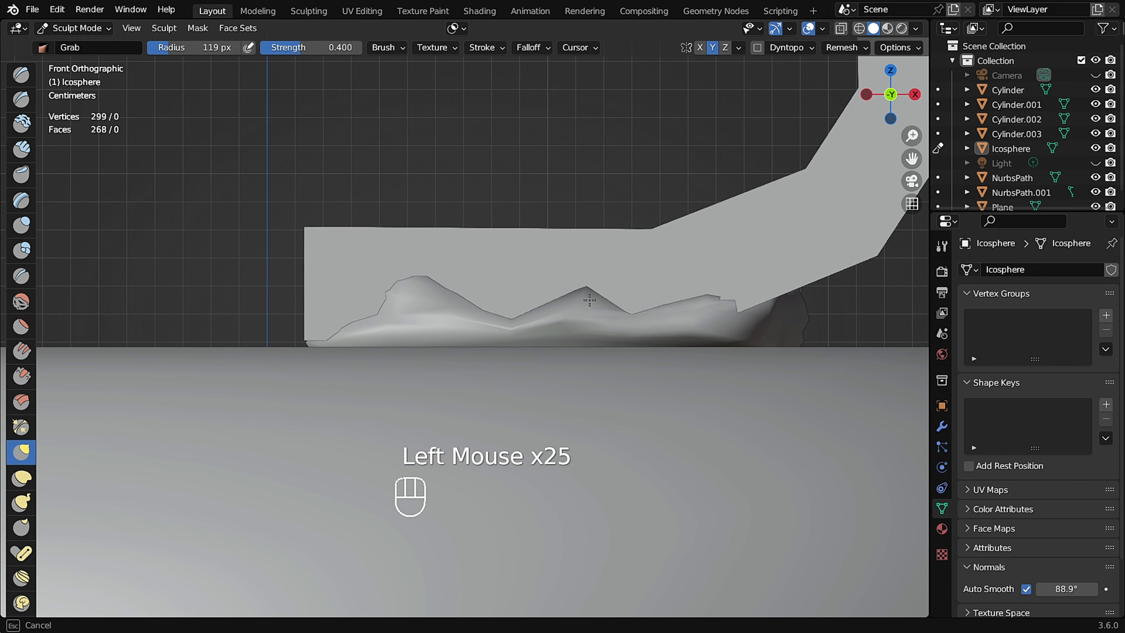
Set the Grab radius to 70 px and refine the pad's right end.
scroll(620, 297, up, 2)
key(f)
click(660, 306)
middle_drag(660, 306, 664, 319)
scroll(667, 328, up, 1)
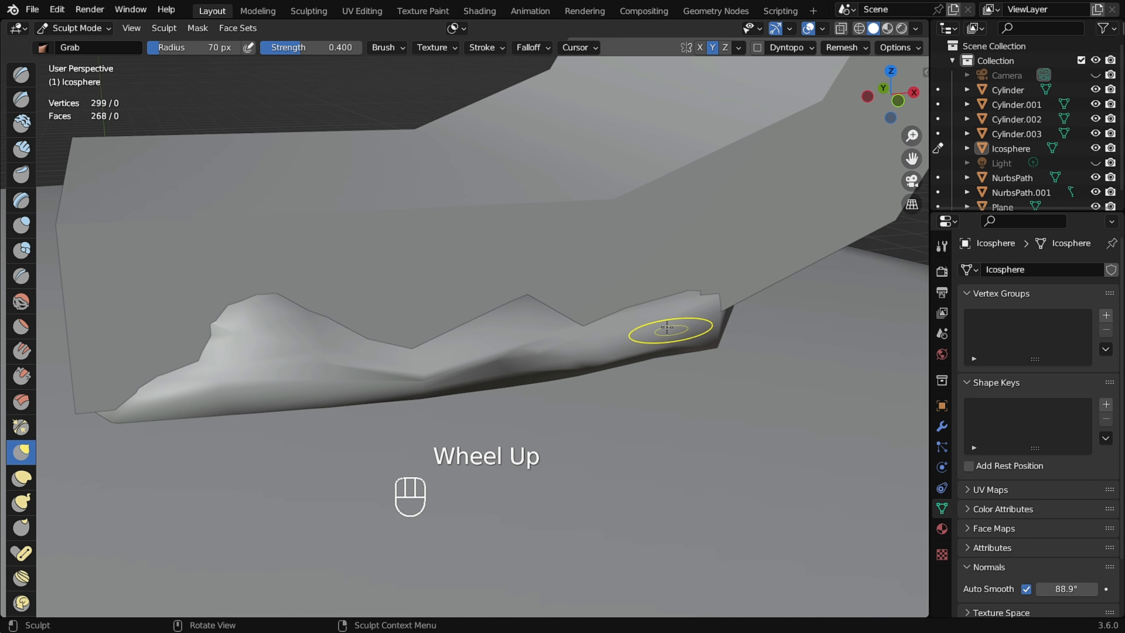
scroll(665, 337, up, 2)
key(Tab)
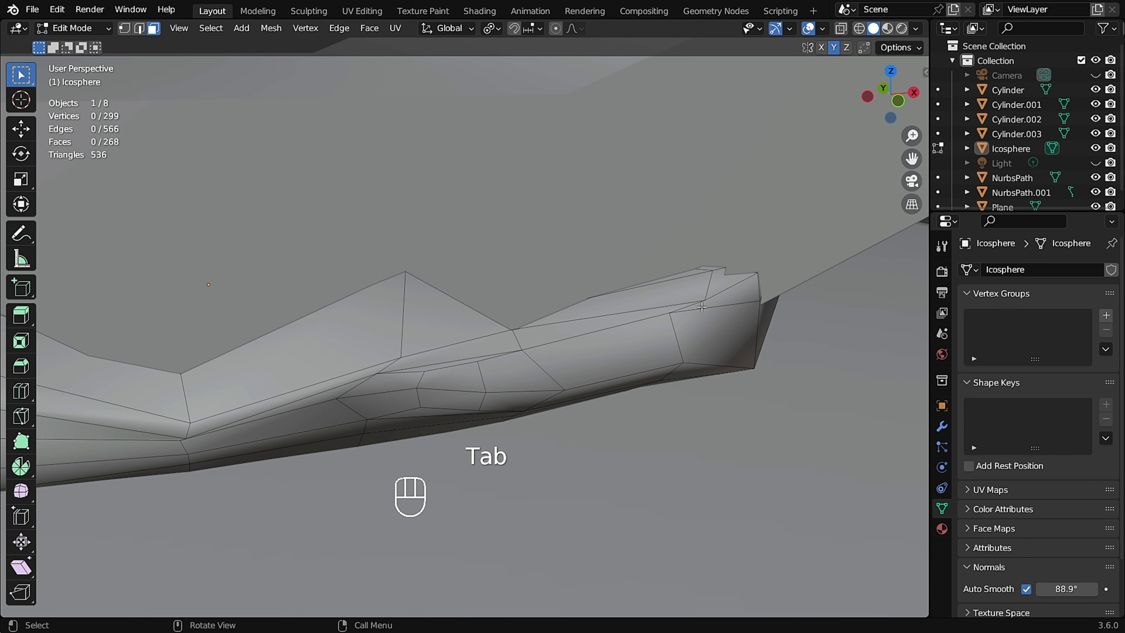
key(Tab)
key(Tab)
key(Tab)
drag(657, 322, 674, 173)
key(ctrl+z)
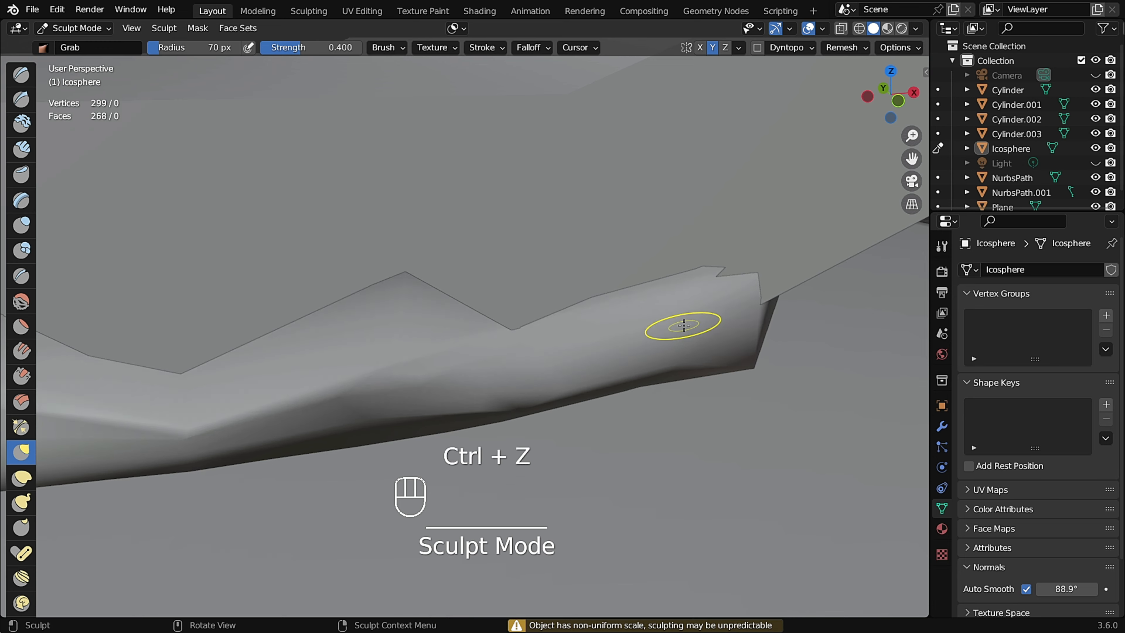
Set the Grab radius to 105 px and pull the pad's edges down against the lid in front view.
mouse_move(678, 321)
middle_down()
mouse_move(706, 333)
mouse_move(711, 359)
middle_up()
drag(711, 360, 732, 380)
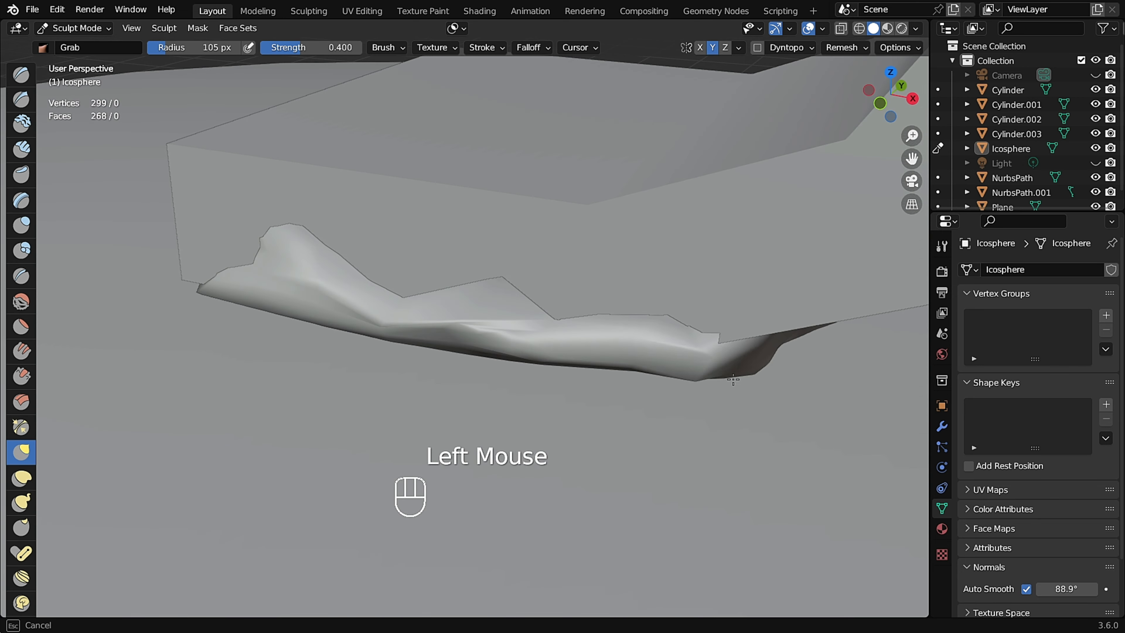
alt+middle_drag(720, 347, 726, 333)
scroll(557, 346, up, 2)
drag(565, 360, 551, 327)
scroll(535, 328, down, 2)
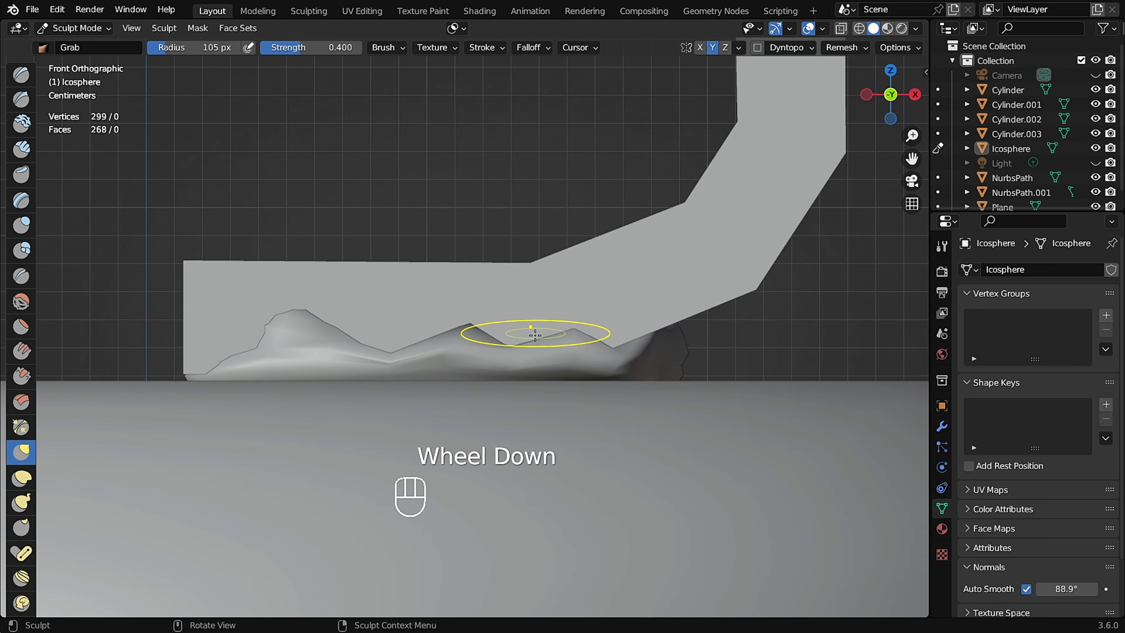
shift+middle_drag(533, 331, 646, 327)
drag(399, 338, 401, 330)
drag(341, 355, 334, 338)
Set the Grab radius to 53 px and smooth out the pad's peaks and right corner.
scroll(553, 361, up, 3)
key(f)
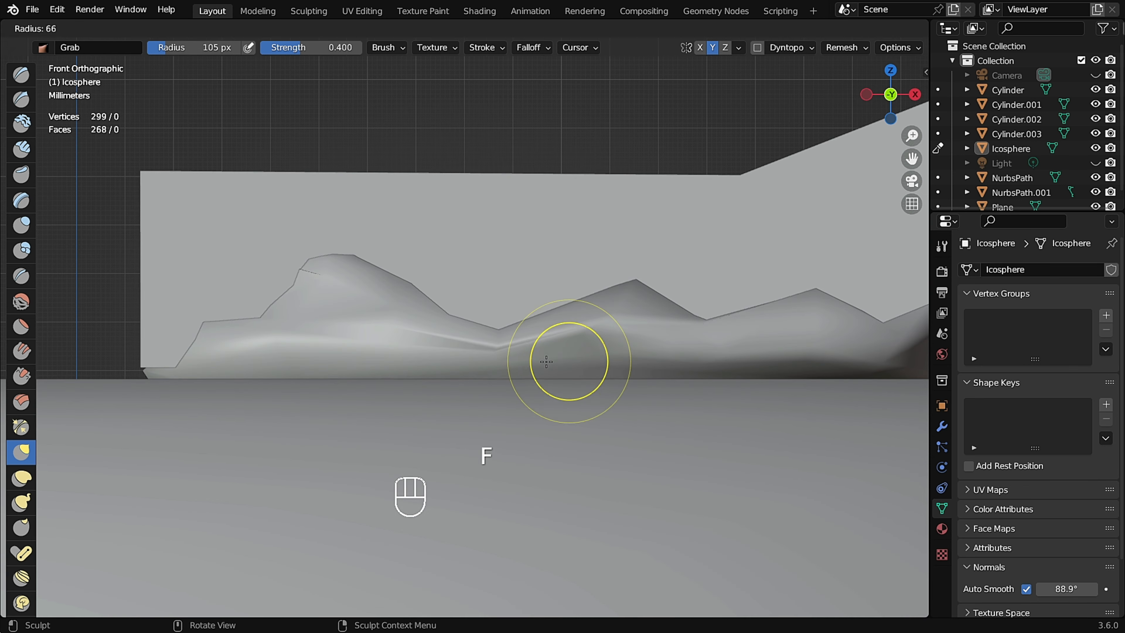
click(601, 362)
scroll(531, 355, up, 1)
shift+drag(576, 337, 477, 337)
middle_drag(622, 350, 706, 375)
scroll(611, 355, up, 4)
shift+drag(625, 306, 603, 310)
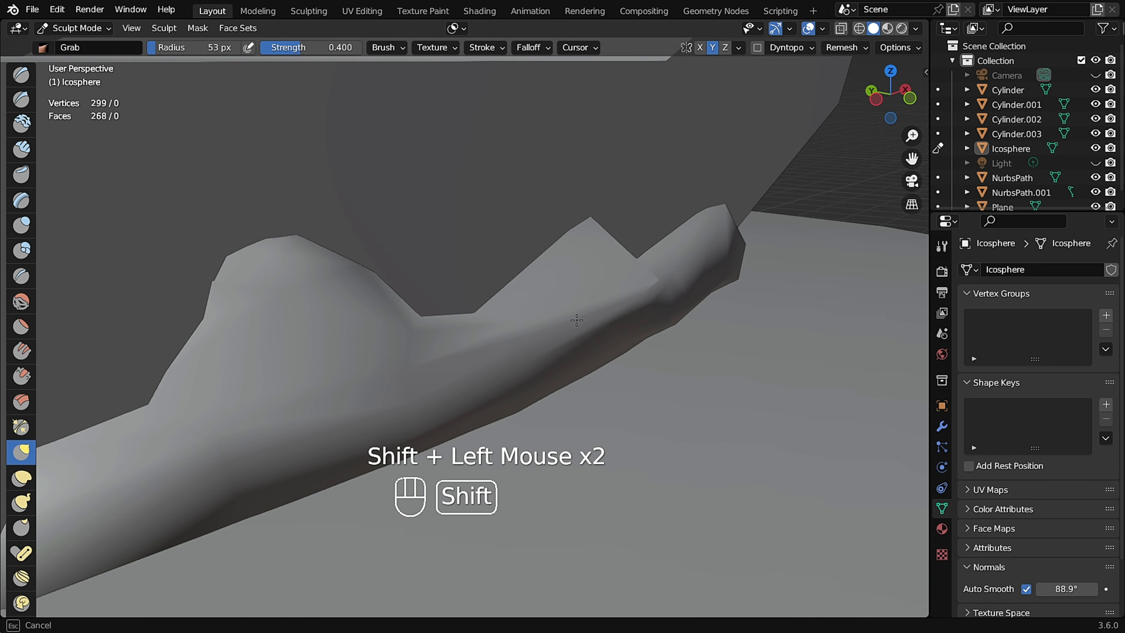
middle_drag(619, 310, 620, 354)
scroll(627, 360, down, 4)
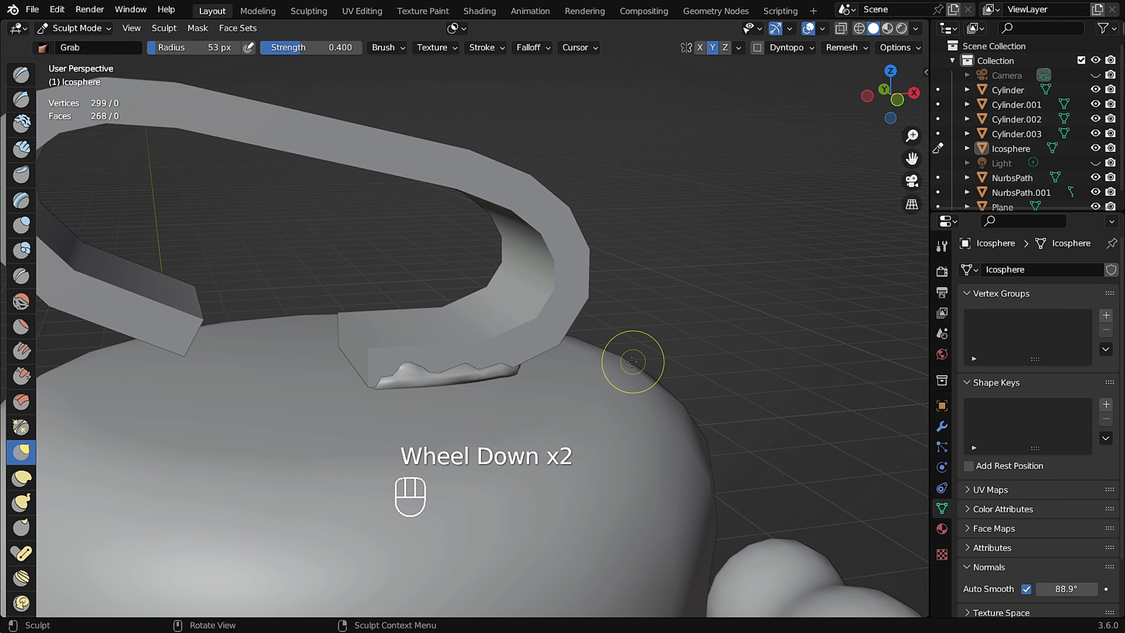
Tuck the pad's front edge against the lid surface with Grab strokes along its length.
middle_drag(663, 425, 583, 410)
scroll(583, 409, up, 4)
shift+drag(589, 322, 620, 315)
shift+drag(620, 315, 576, 308)
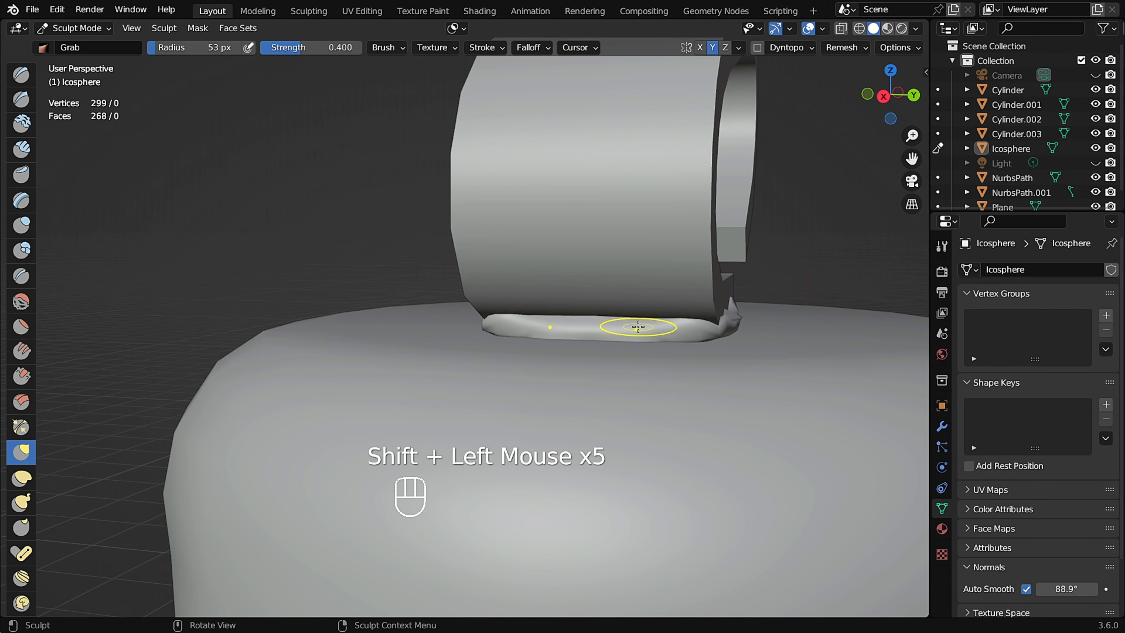
scroll(636, 327, up, 2)
shift+drag(642, 328, 673, 328)
shift+drag(678, 329, 704, 329)
shift+drag(709, 328, 730, 329)
middle_drag(806, 329, 739, 328)
middle_drag(644, 346, 642, 221)
Return to Object Mode.
scroll(554, 345, down, 1)
scroll(675, 301, down, 2)
middle_drag(675, 301, 553, 222)
scroll(611, 231, up, 2)
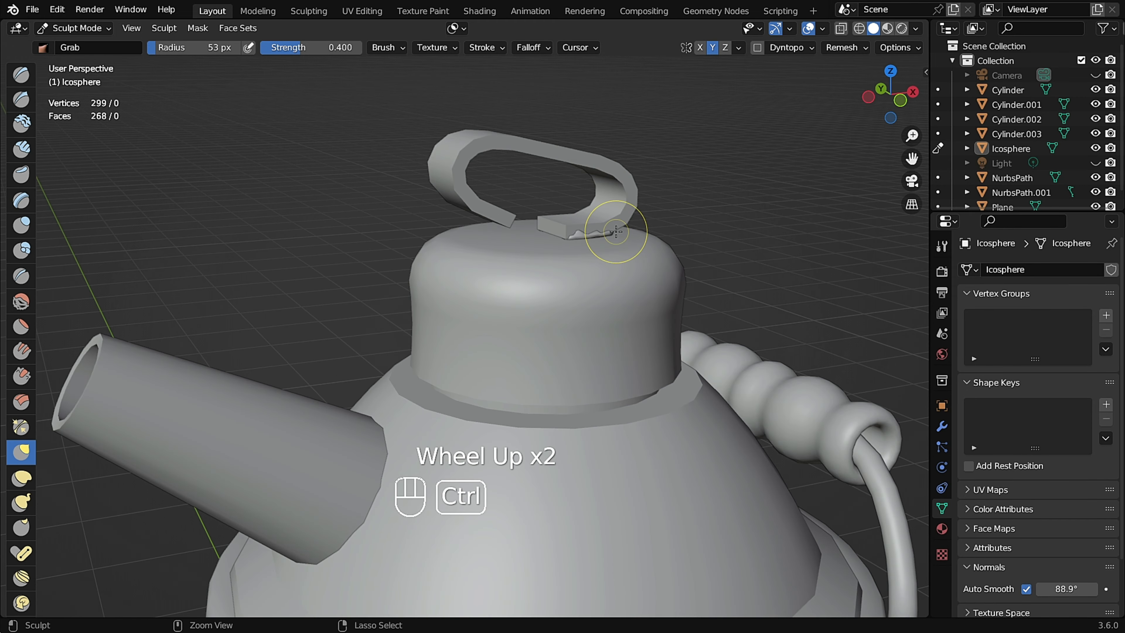
key(ctrl+Tab)
click(508, 232)
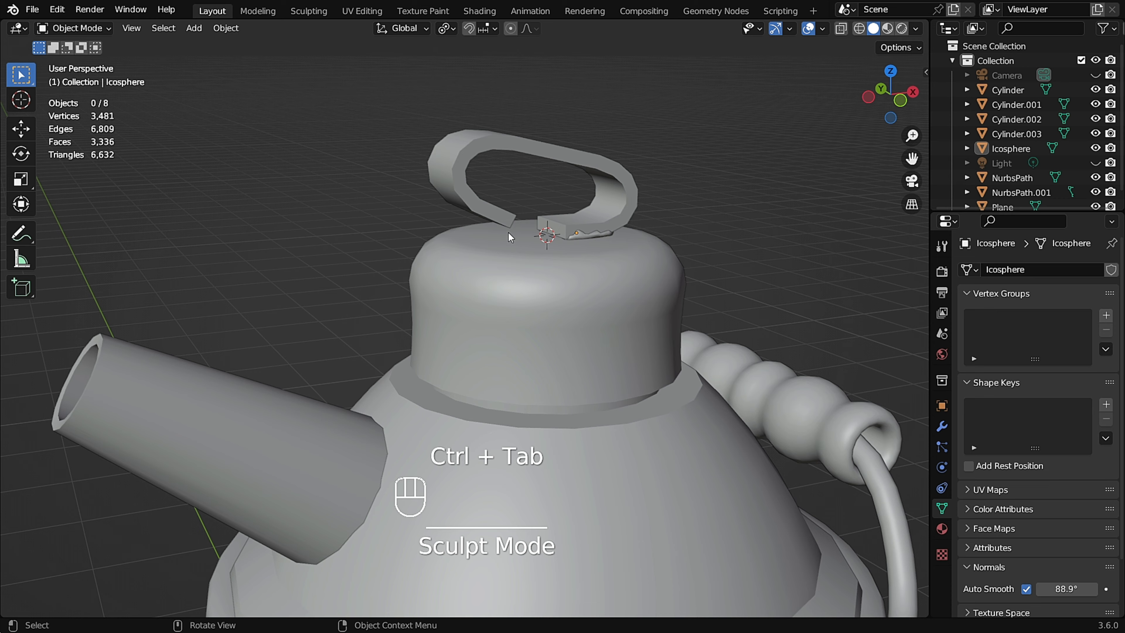
Add an Ico Sphere at the top of the lid.
scroll(508, 232, down, 3)
shift+middle_drag(508, 232, 599, 218)
scroll(577, 211, up, 2)
key(alt+1)
scroll(533, 132, up, 7)
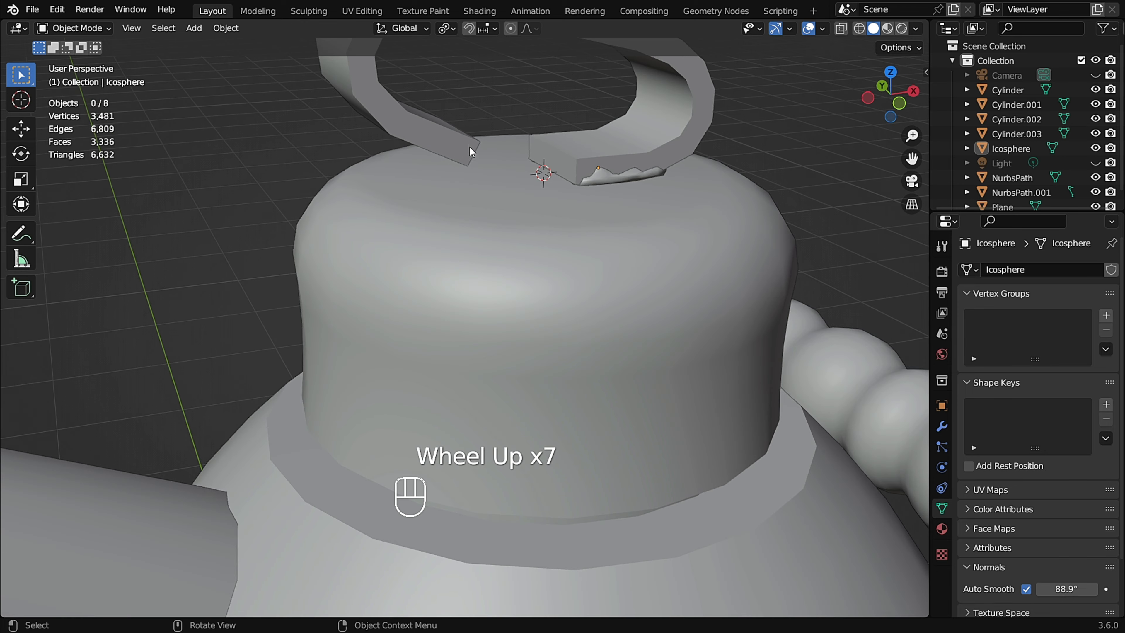
middle_drag(470, 147, 584, 174)
scroll(460, 189, up, 1)
key(shift+a)
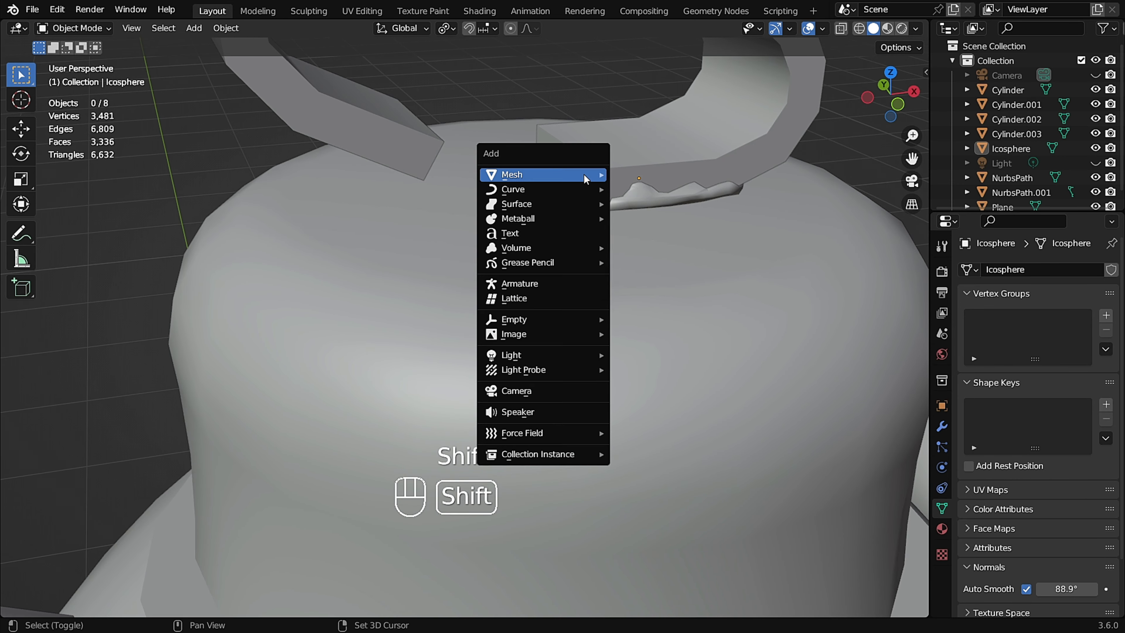
mouse_move(584, 174)
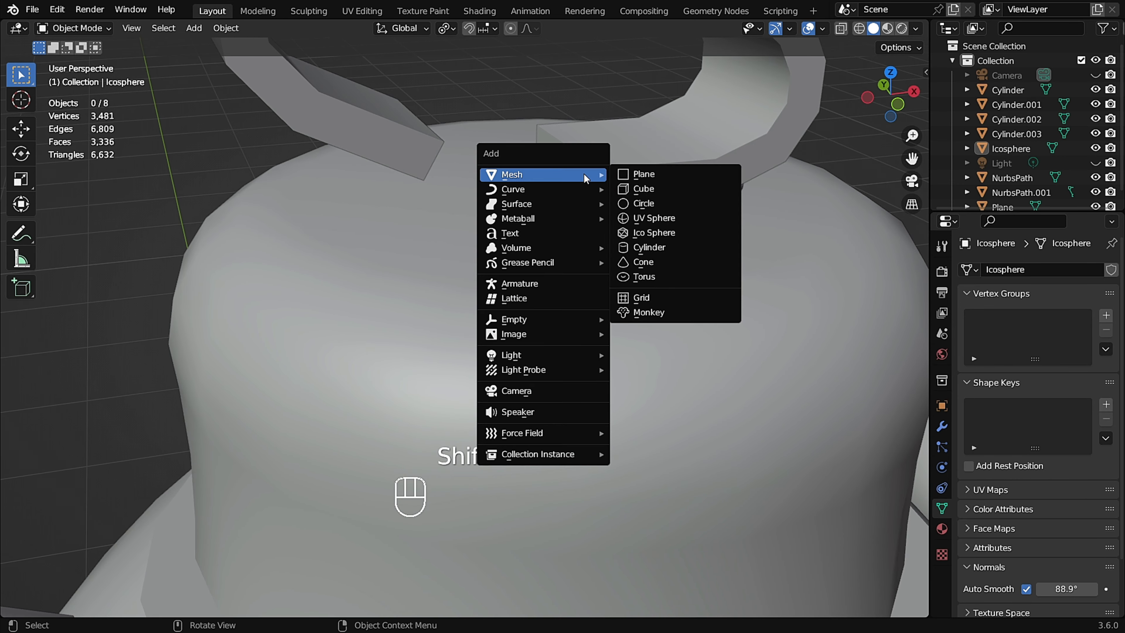
click(683, 233)
Try 1 subdivision for the ico sphere, then set it back to 2.
scroll(531, 187, down, 2)
middle_drag(531, 187, 535, 170)
scroll(577, 184, up, 3)
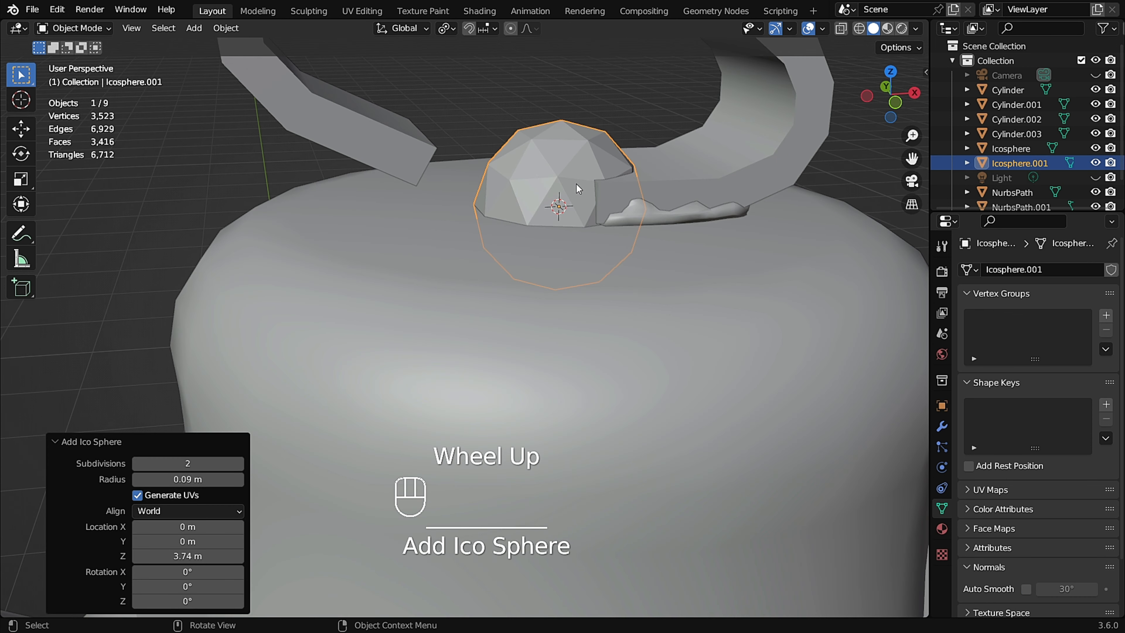
click(138, 463)
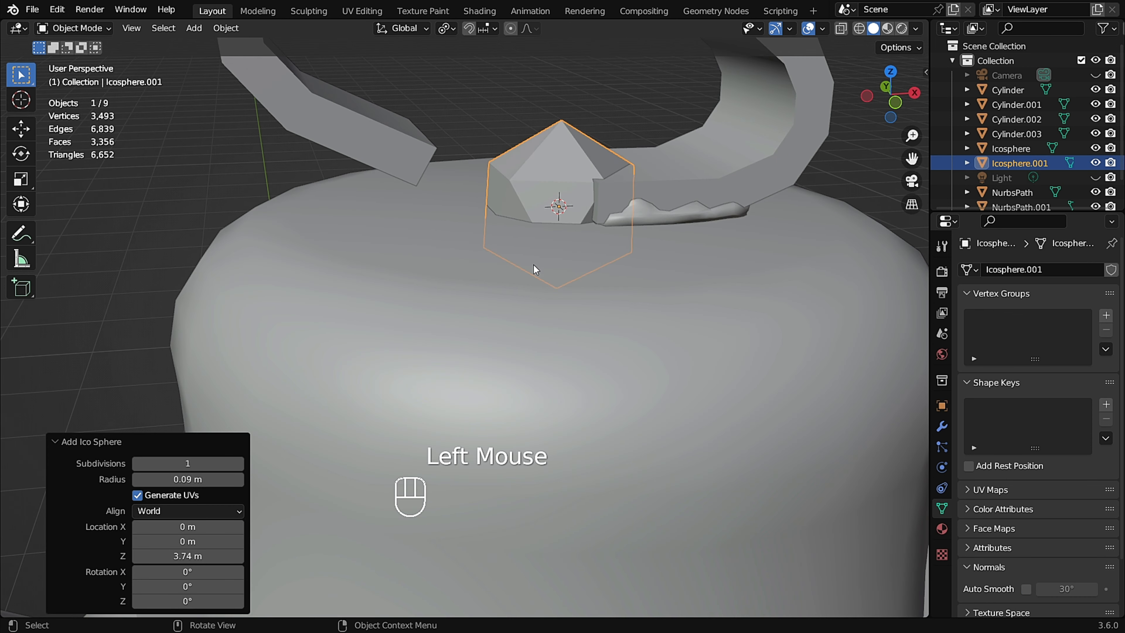
click(238, 465)
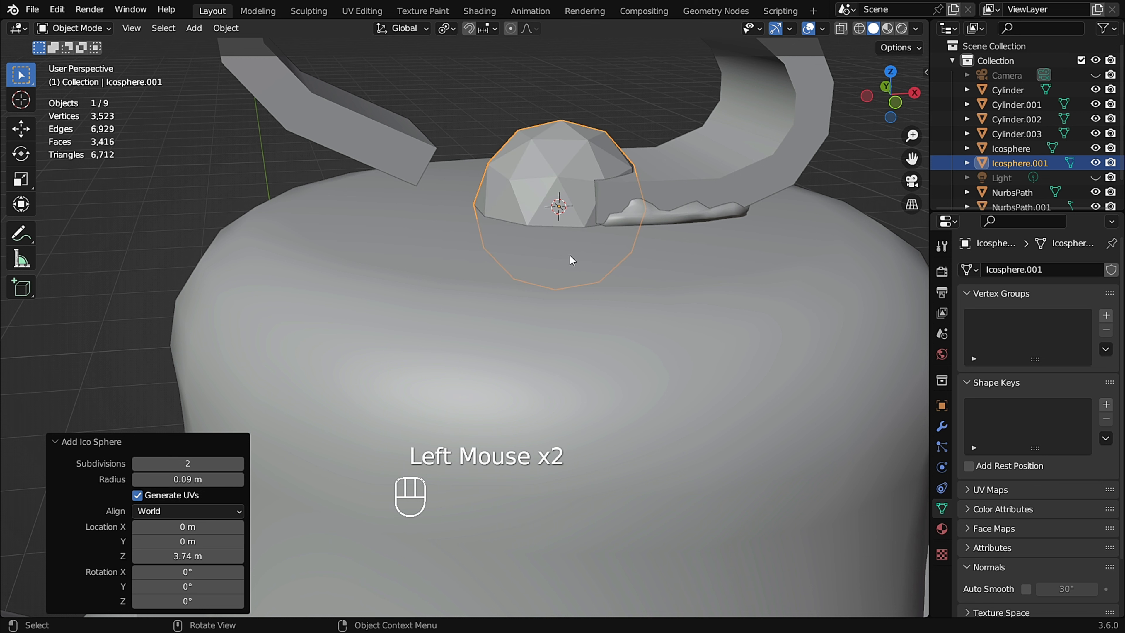
Flatten the ico sphere by scaling it along Z to 0.257.
middle_drag(575, 195, 660, 122)
key(s)
key(z)
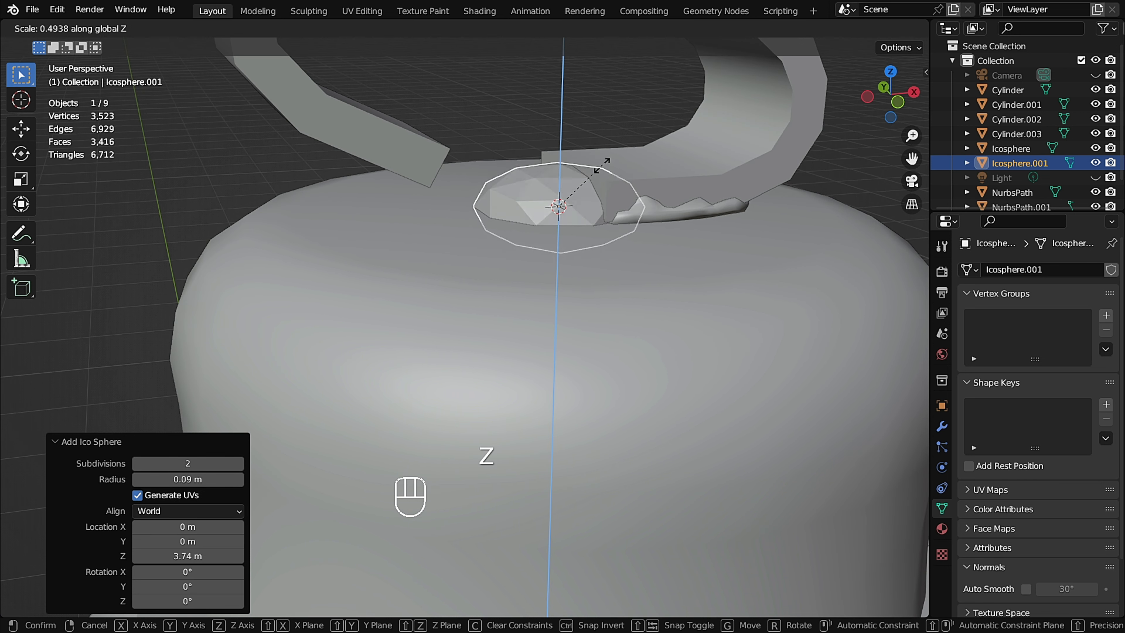
click(583, 183)
middle_drag(583, 183, 589, 214)
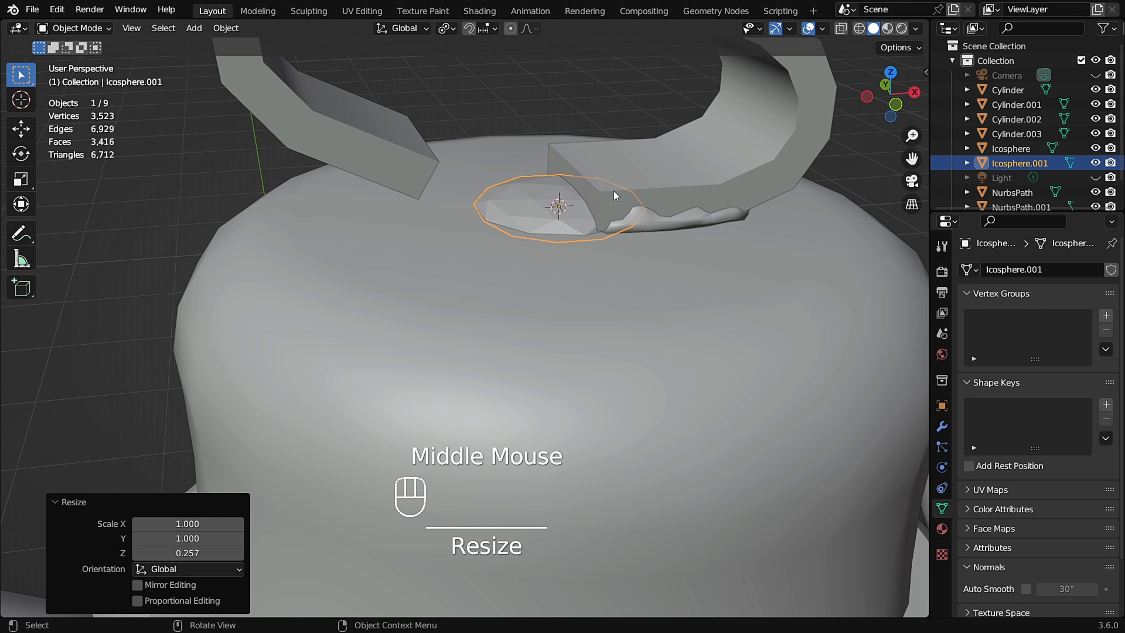
Move the flattened disc -0.14164 m along X under the handle's other end.
key(g)
key(x)
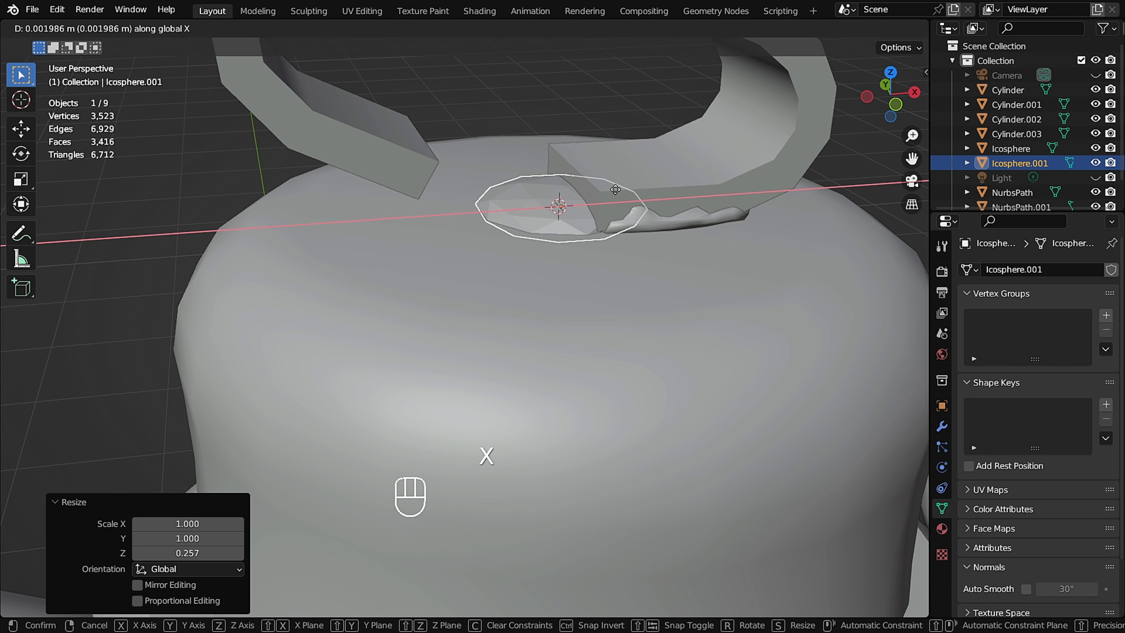
click(480, 201)
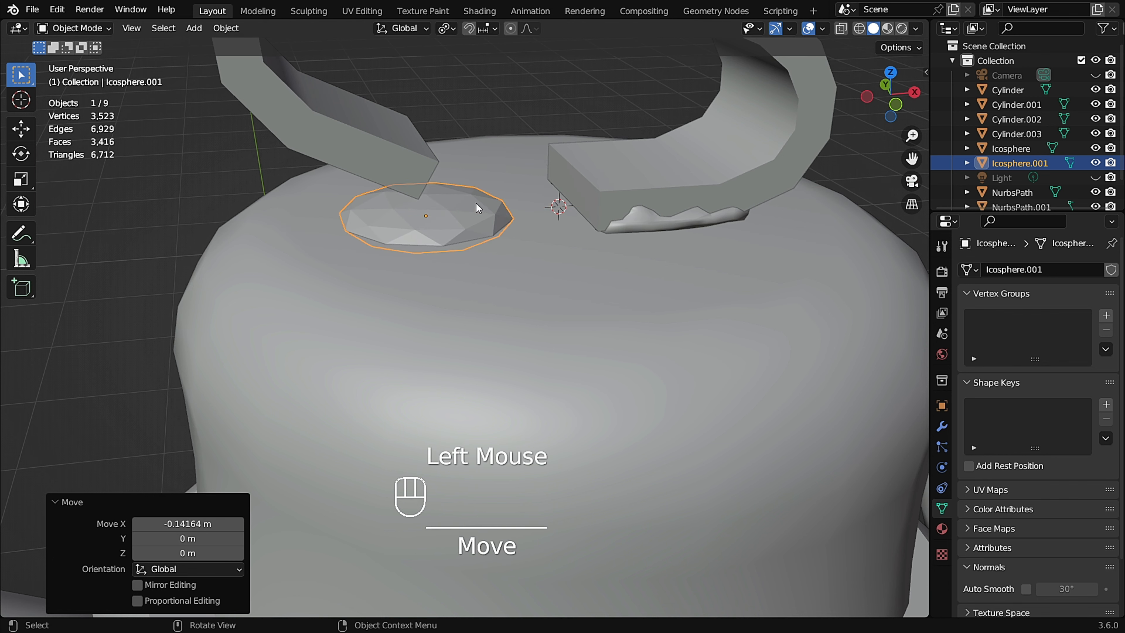
middle_drag(477, 203, 505, 215)
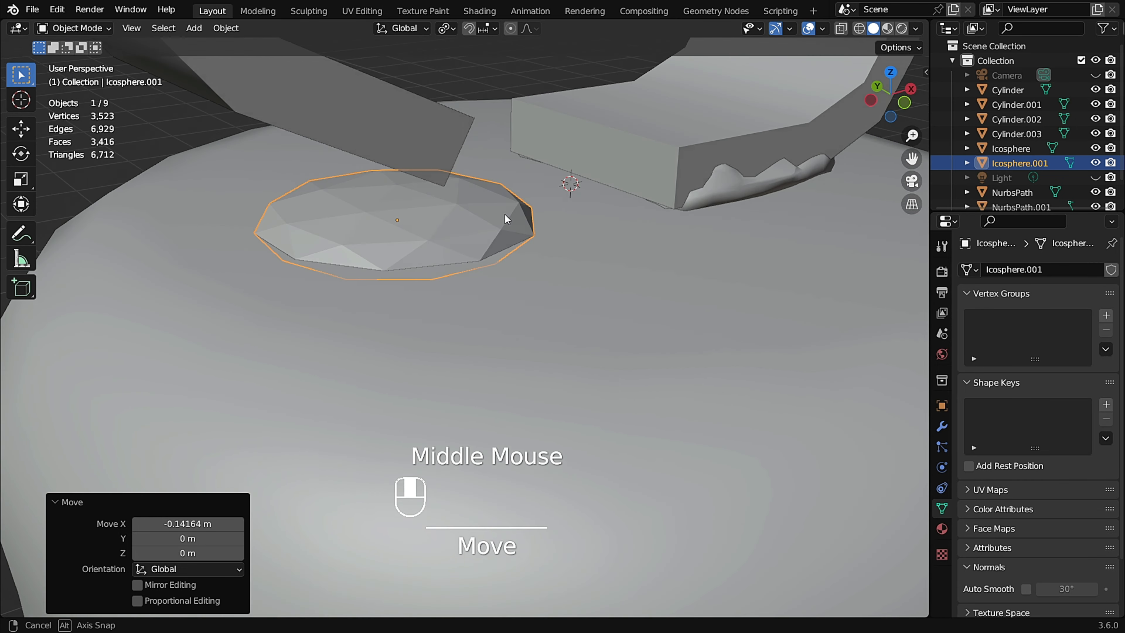
Enter Sculpt Mode on the disc, set the Grab radius to 145 px, and pull its edges.
key(ctrl+Tab)
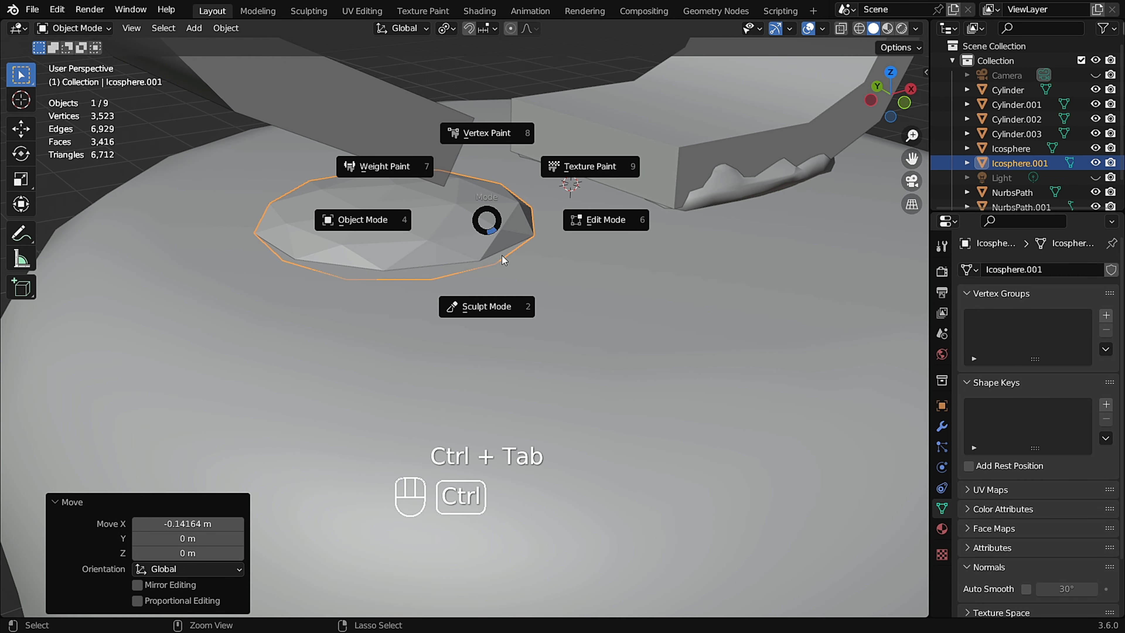
click(510, 308)
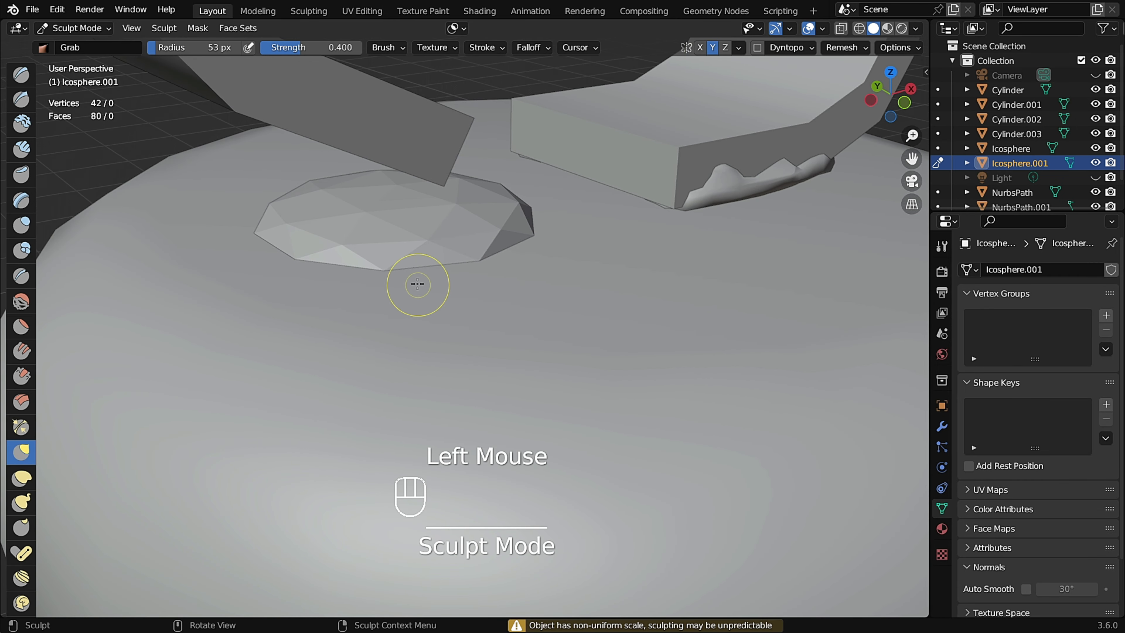
mouse_move(417, 284)
middle_down()
mouse_move(443, 278)
mouse_move(434, 249)
mouse_move(465, 258)
middle_up()
key(f)
click(497, 279)
drag(479, 274, 559, 289)
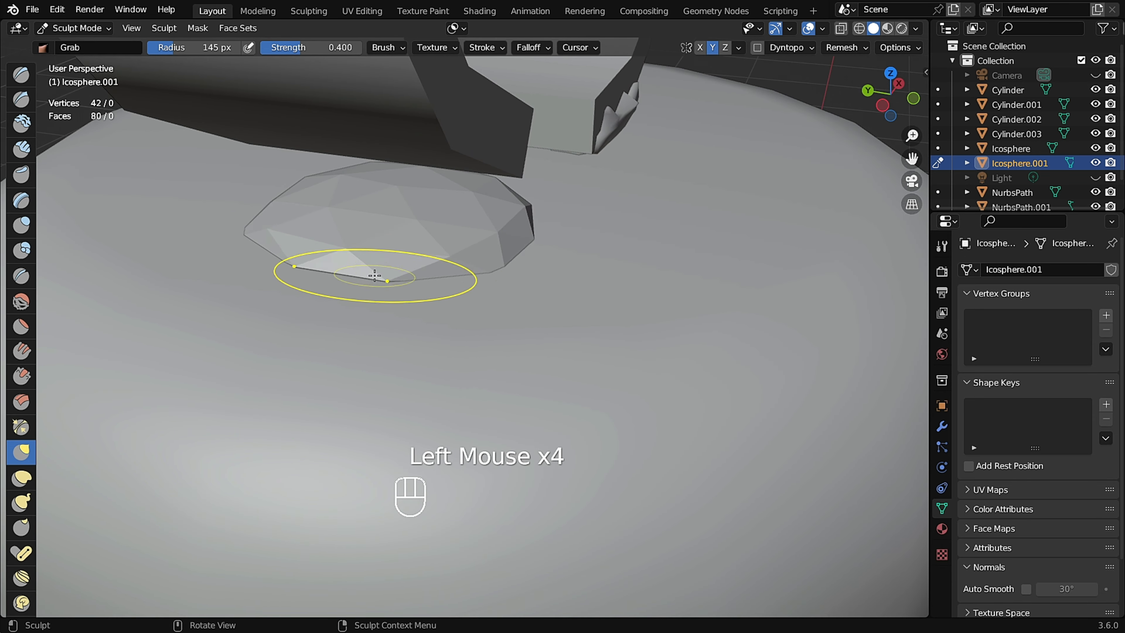
middle_drag(374, 275, 683, 351)
drag(683, 352, 661, 247)
Reshape the disc with Grab so it fits under the handle end.
middle_drag(611, 296, 578, 377)
drag(571, 284, 558, 262)
drag(543, 255, 529, 229)
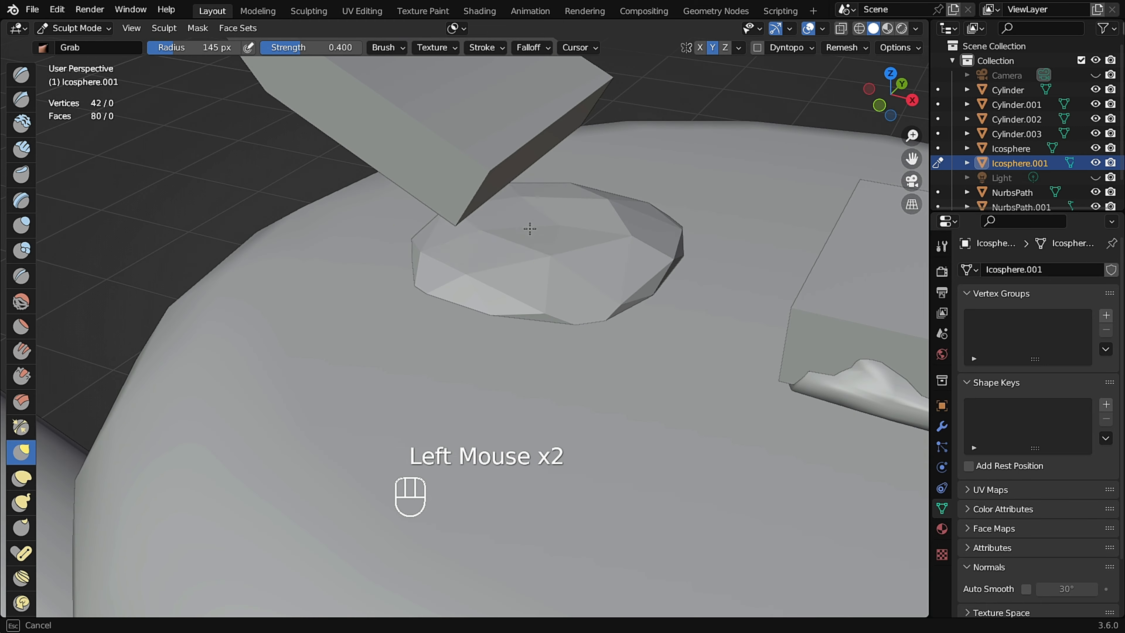
mouse_move(629, 245)
middle_down()
mouse_move(547, 289)
mouse_move(547, 324)
middle_up()
drag(547, 324, 564, 295)
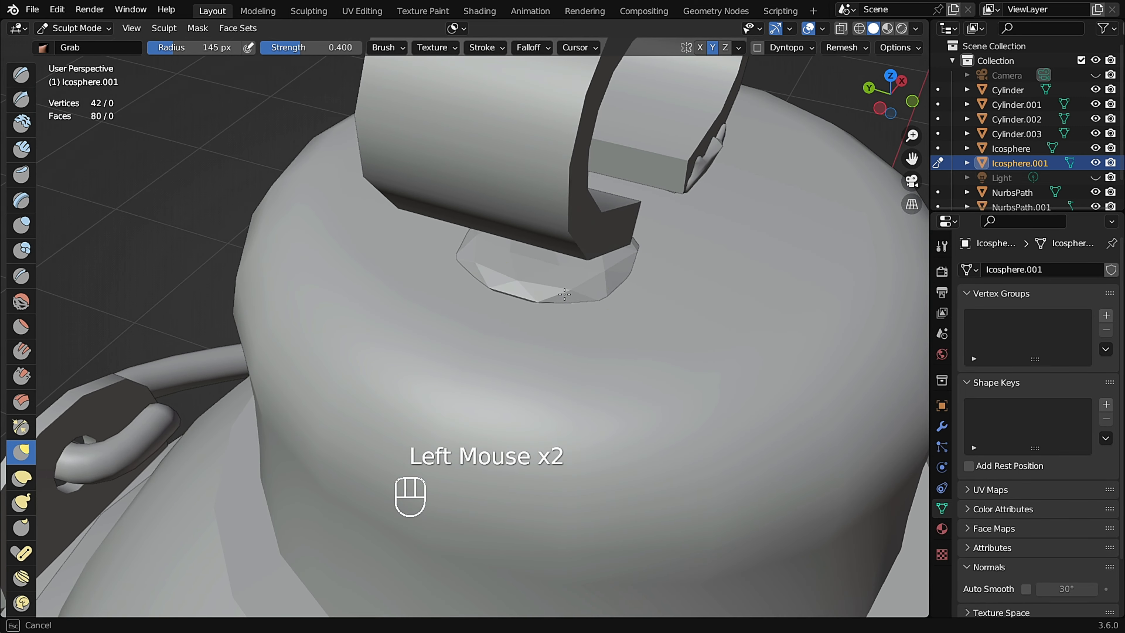
middle_drag(568, 304, 673, 341)
scroll(673, 306, up, 3)
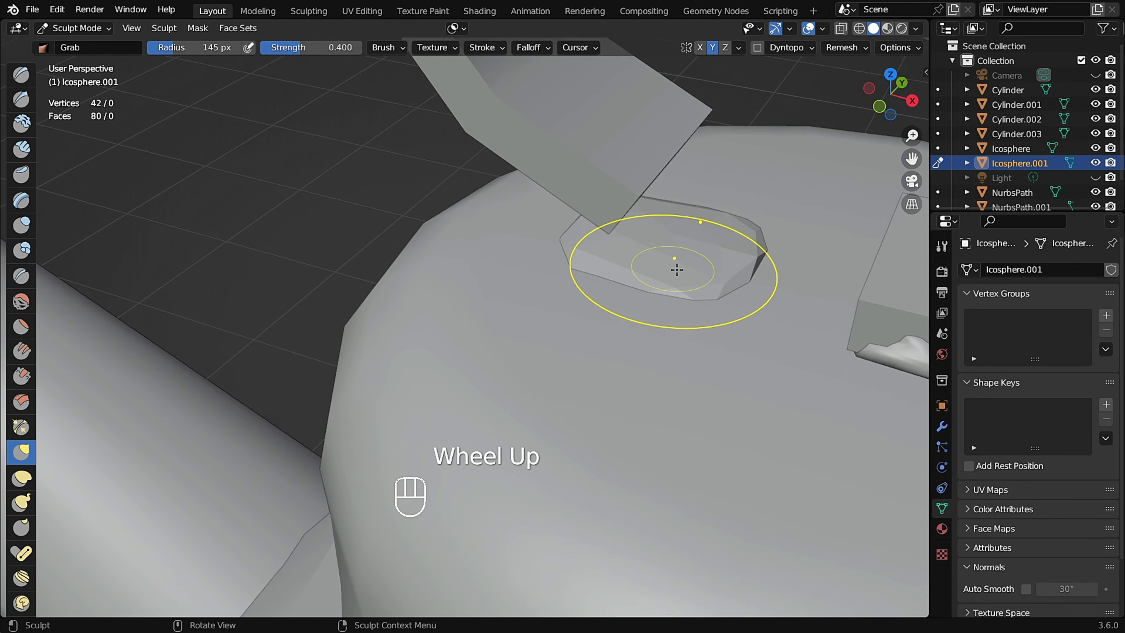
Voxel-remesh the disc with a voxel size of 0.0530 m.
middle_drag(673, 267, 792, 240)
key(r)
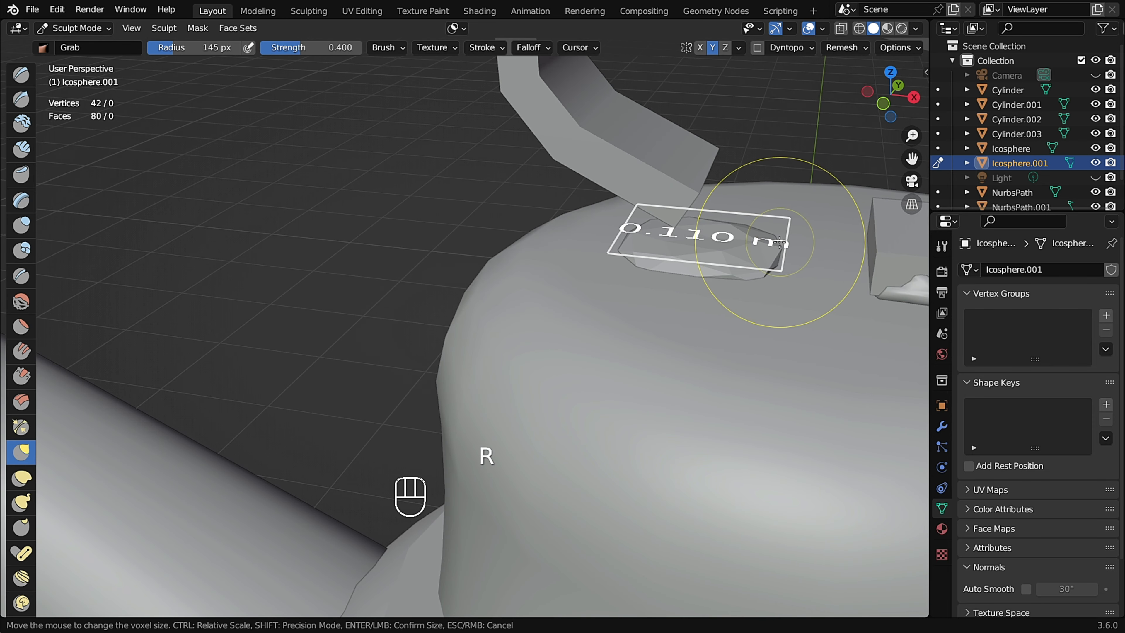
ctrl+click(837, 249)
scroll(695, 249, up, 2)
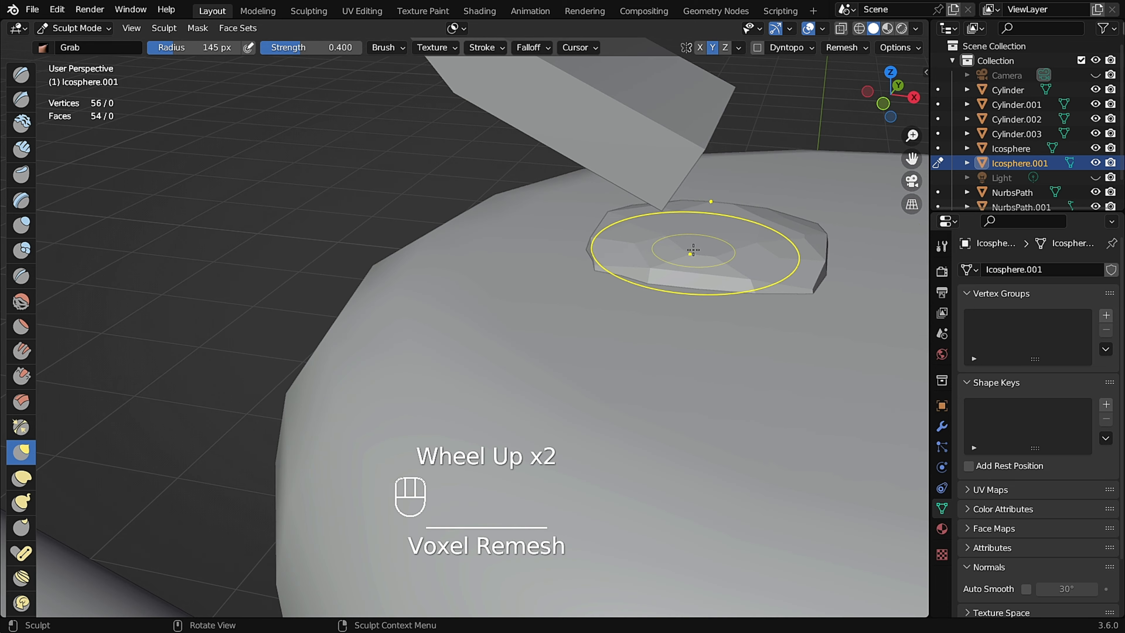
Reshape the remeshed disc with Grab around the handle's base.
middle_drag(696, 248, 621, 276)
drag(620, 276, 617, 278)
middle_drag(704, 324, 782, 317)
drag(605, 309, 598, 320)
middle_drag(598, 320, 702, 285)
drag(596, 315, 590, 309)
scroll(594, 308, up, 2)
drag(678, 287, 668, 279)
middle_drag(668, 279, 735, 270)
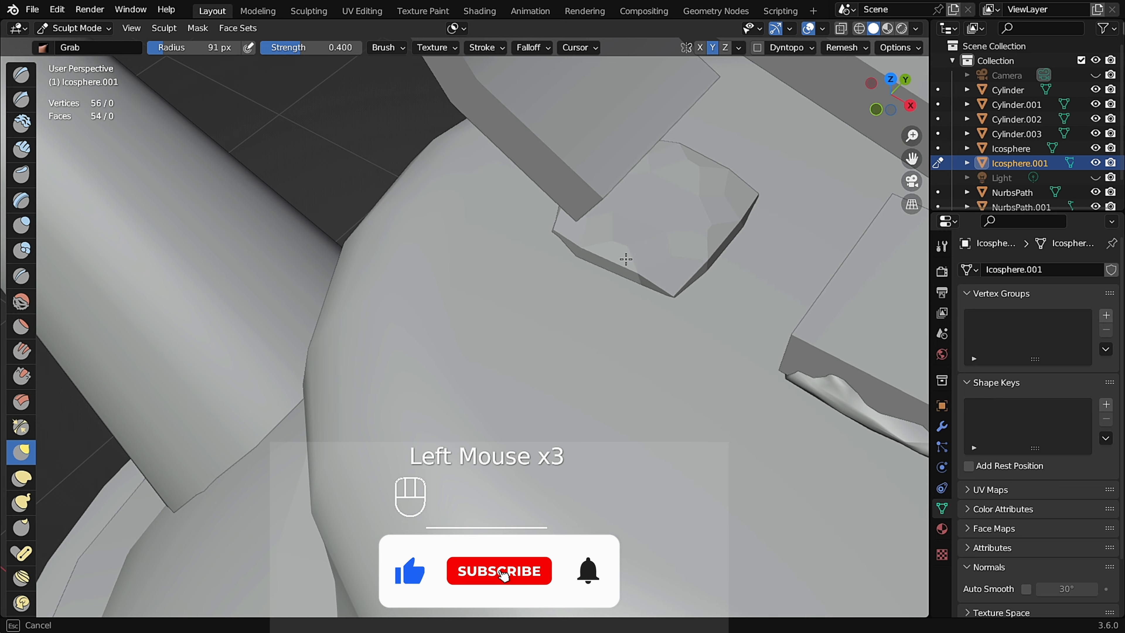
Continue reshaping the remeshed disc with Grab so it sits as a flat pad under the handle end.
middle_drag(626, 259, 508, 243)
drag(536, 228, 537, 257)
mouse_move(537, 257)
middle_down()
mouse_move(539, 284)
mouse_move(532, 230)
mouse_move(563, 319)
mouse_move(576, 306)
middle_up()
scroll(527, 289, down, 4)
scroll(532, 248, up, 5)
drag(609, 357, 616, 372)
middle_drag(465, 337, 480, 297)
drag(486, 327, 487, 321)
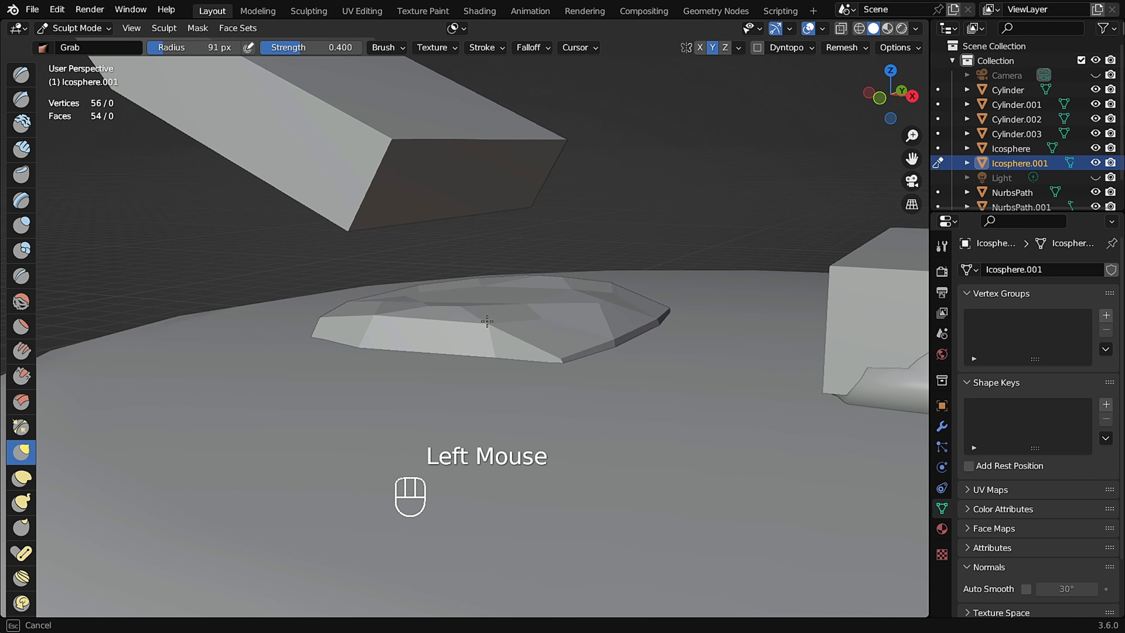
middle_drag(487, 321, 468, 308)
drag(543, 321, 543, 314)
middle_drag(542, 313, 523, 339)
drag(587, 324, 587, 319)
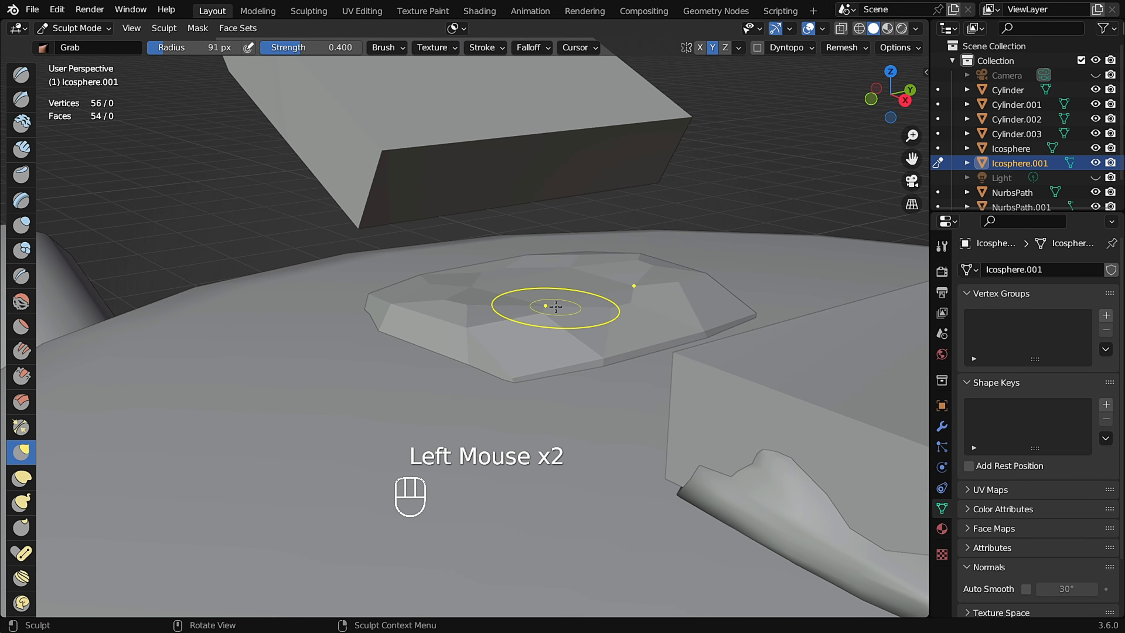
middle_drag(556, 306, 571, 334)
drag(544, 328, 531, 317)
middle_drag(503, 304, 525, 270)
drag(494, 304, 487, 295)
middle_drag(485, 294, 470, 328)
drag(443, 363, 441, 375)
drag(430, 381, 425, 422)
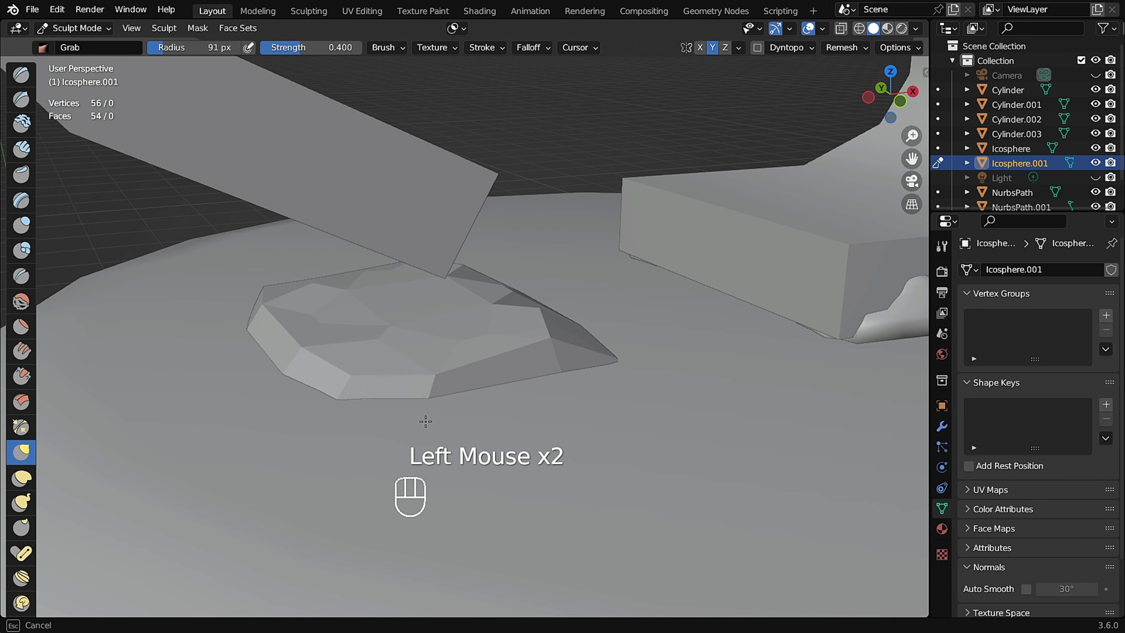
middle_drag(523, 376, 549, 337)
drag(376, 386, 371, 400)
middle_drag(368, 390, 407, 354)
drag(285, 386, 284, 399)
middle_drag(310, 346, 274, 390)
drag(343, 356, 342, 340)
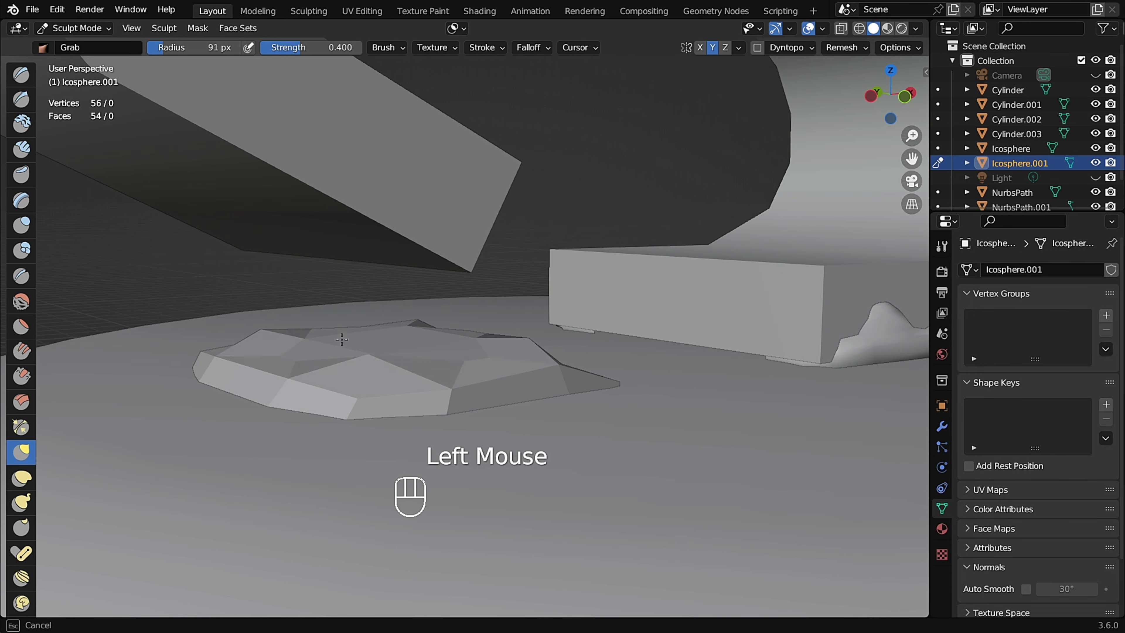
middle_drag(314, 343, 354, 367)
drag(427, 375, 432, 391)
mouse_move(434, 381)
middle_down()
mouse_move(465, 448)
mouse_move(470, 355)
middle_up()
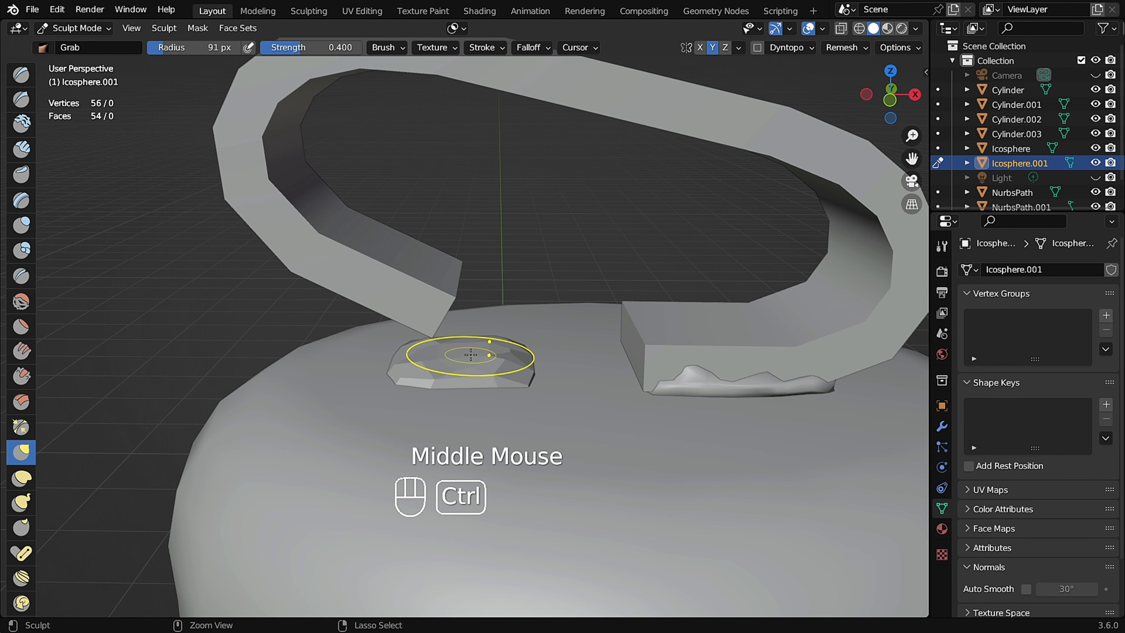
Switch to Object Mode, shade the pad smooth, and set its Auto Smooth angle to about 74°.
key(ctrl+Tab)
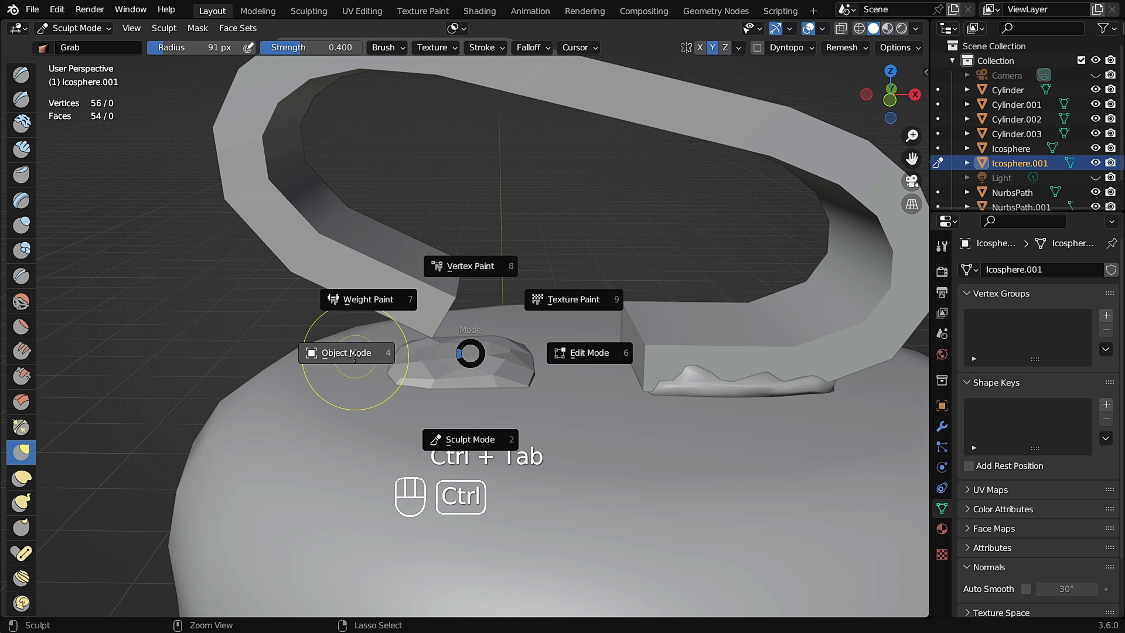
click(355, 353)
scroll(422, 355, up, 3)
right_click(421, 357)
click(451, 358)
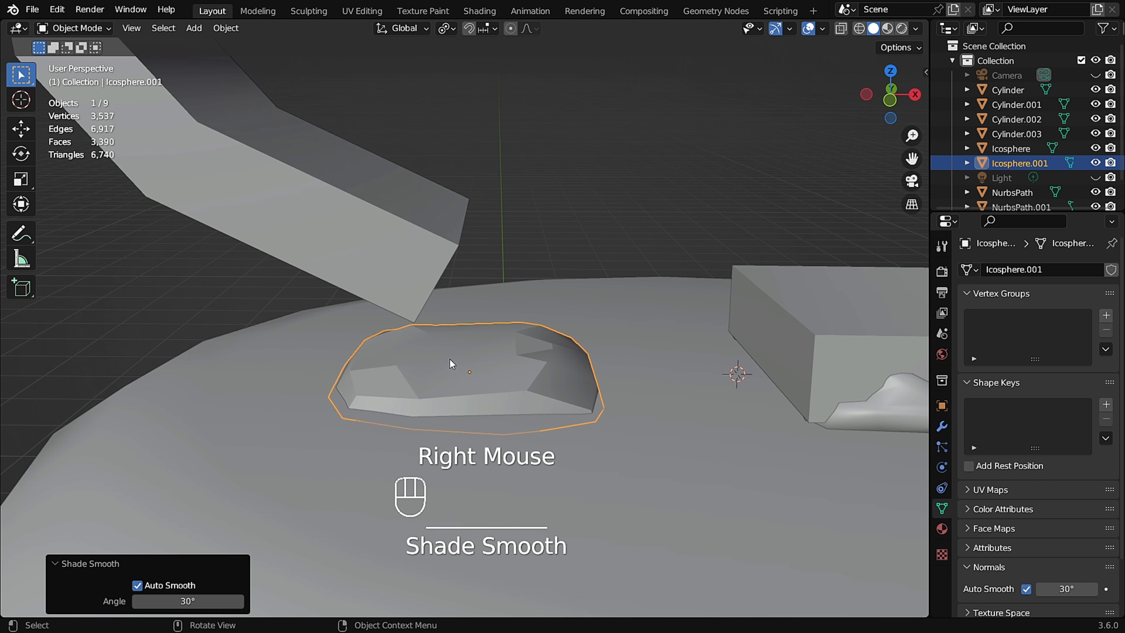
middle_drag(449, 359, 588, 418)
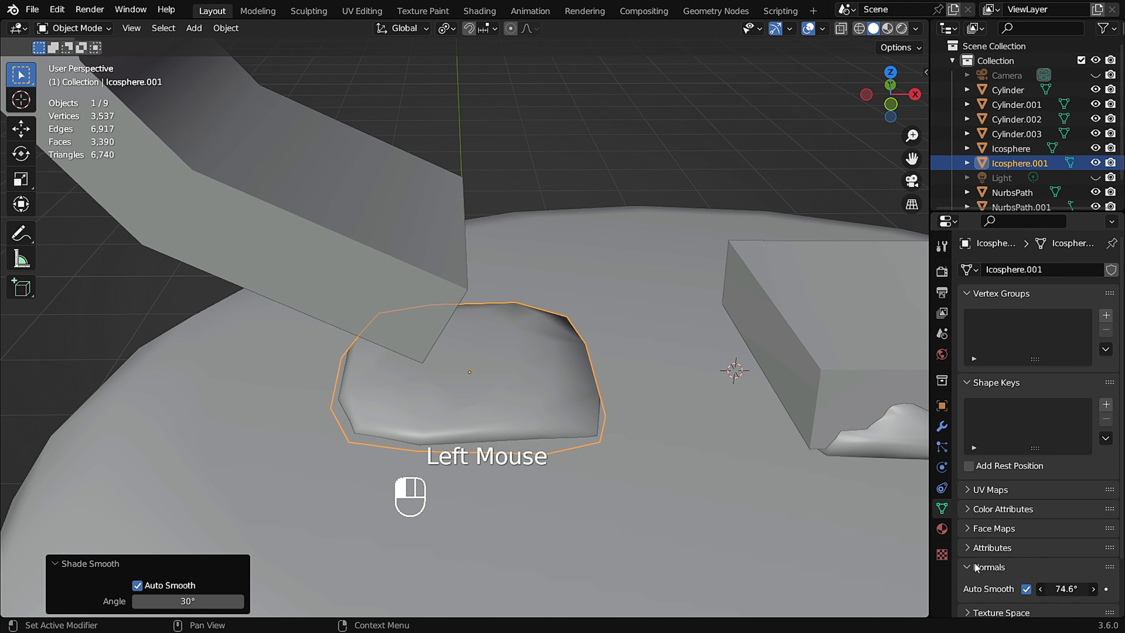
Return to Sculpt Mode, set the Grab radius to 142 px, and pull the pad's edges outward.
scroll(474, 398, down, 3)
middle_drag(474, 398, 536, 382)
key(ctrl+Tab)
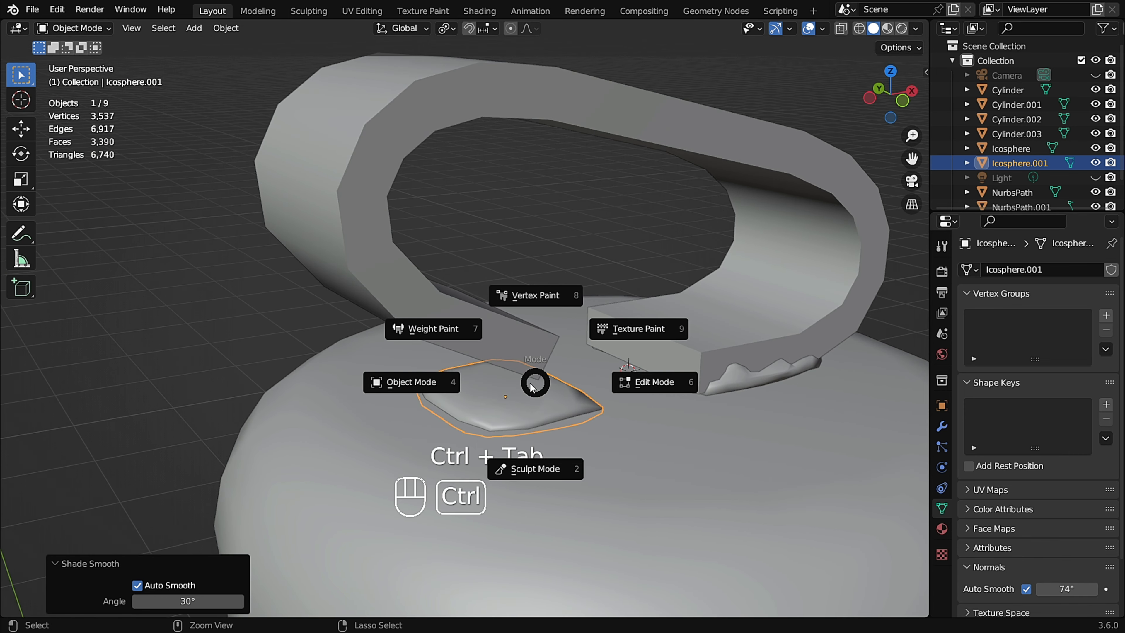
click(534, 468)
scroll(515, 417, up, 2)
key(f)
click(480, 394)
scroll(443, 392, down, 3)
middle_drag(404, 392, 391, 418)
drag(396, 414, 414, 406)
drag(418, 412, 438, 399)
middle_drag(546, 408, 548, 348)
drag(548, 347, 554, 337)
mouse_move(553, 337)
middle_down()
mouse_move(559, 317)
mouse_move(395, 334)
mouse_move(549, 337)
mouse_move(266, 348)
middle_up()
drag(252, 348, 244, 331)
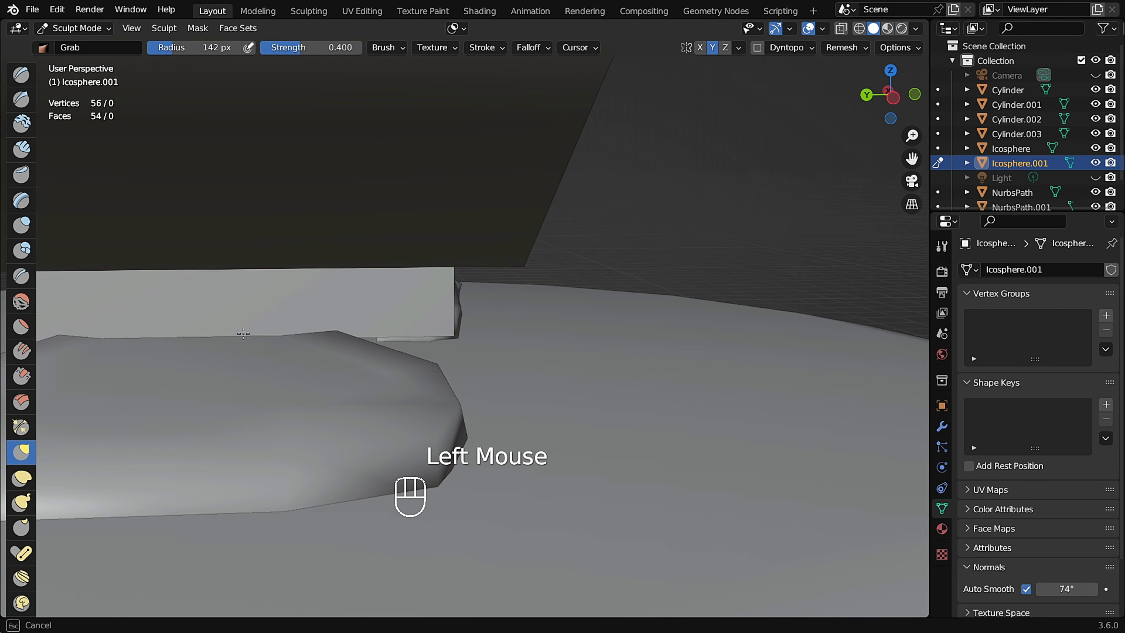
middle_drag(244, 332, 314, 359)
shift+middle_drag(314, 359, 367, 382)
In front view, set the Grab radius to 187 px and flatten the pad's top and rim against the lid.
key(KP_1)
scroll(512, 323, up, 5)
key(f)
click(524, 332)
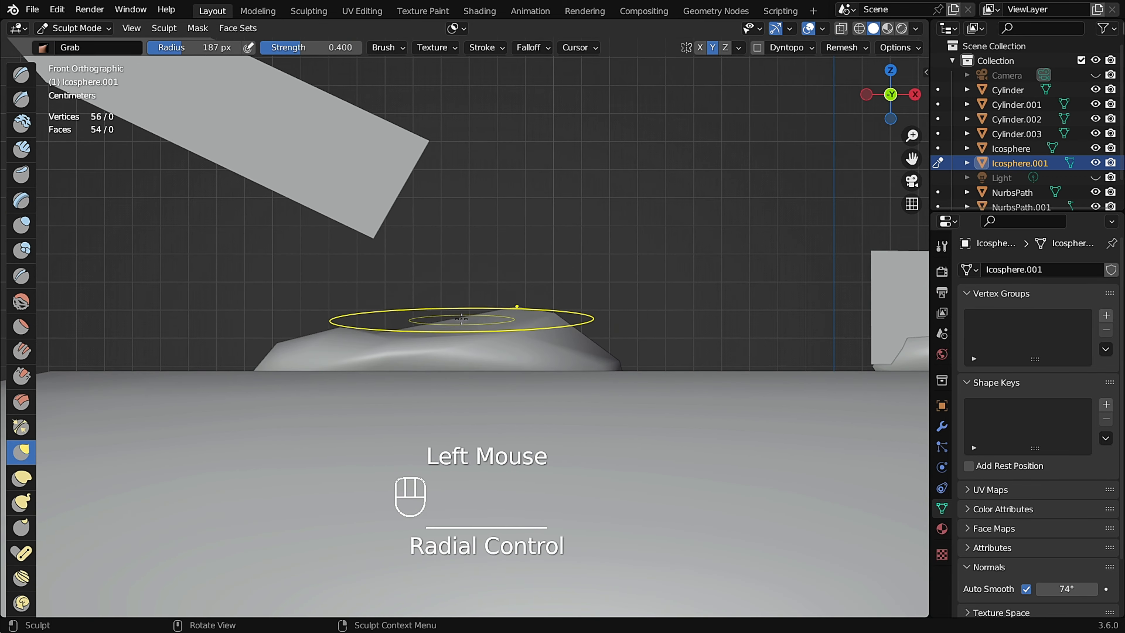
drag(461, 319, 452, 329)
drag(338, 338, 328, 359)
middle_drag(274, 319, 289, 339)
scroll(288, 339, up, 6)
drag(182, 361, 171, 374)
middle_drag(66, 370, 102, 347)
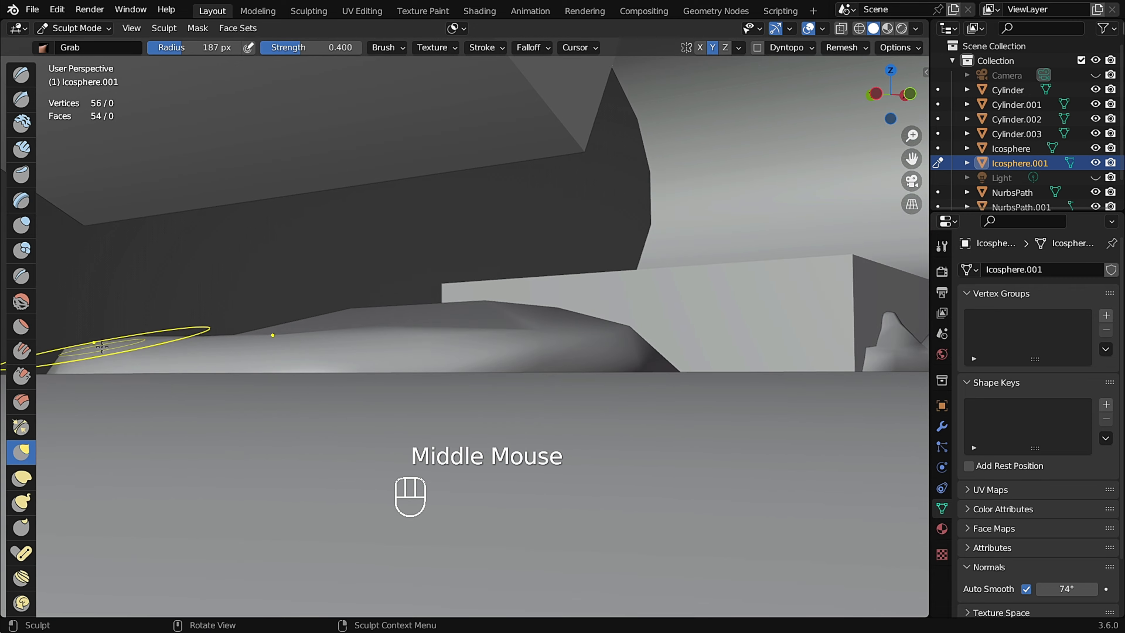
drag(79, 383, 78, 385)
middle_drag(89, 377, 249, 437)
drag(296, 470, 301, 479)
scroll(376, 432, down, 5)
middle_drag(377, 432, 399, 390)
mouse_move(398, 390)
shift+middle_down()
mouse_move(397, 326)
mouse_move(381, 305)
shift+middle_up()
drag(377, 306, 377, 308)
drag(373, 351, 372, 352)
scroll(284, 335, down, 2)
scroll(289, 359, down, 3)
mouse_move(284, 335)
middle_down()
mouse_move(289, 359)
mouse_move(436, 299)
middle_up()
scroll(310, 350, up, 2)
mouse_move(304, 350)
middle_down()
mouse_move(301, 328)
mouse_move(323, 324)
middle_up()
scroll(283, 331, up, 3)
Set the Grab radius to 147 px and reshape the pad's outline to fit under the handle end.
key(f)
click(271, 354)
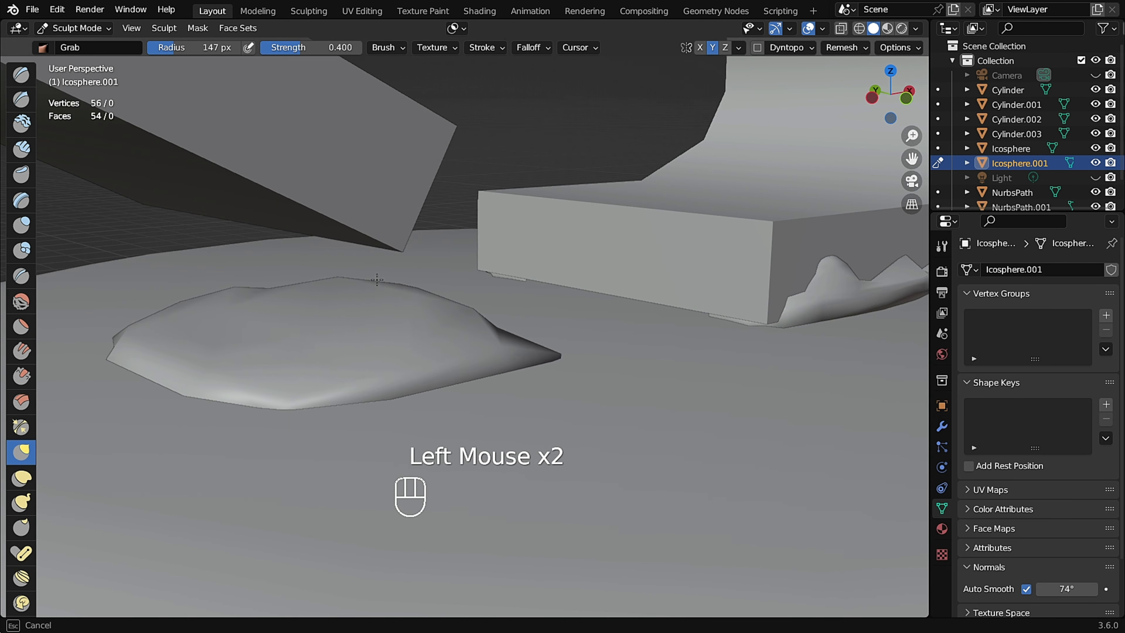
drag(377, 280, 377, 278)
middle_drag(377, 279, 354, 301)
middle_drag(354, 301, 332, 317)
drag(331, 317, 333, 311)
mouse_move(335, 315)
middle_down()
mouse_move(372, 361)
mouse_move(361, 390)
middle_up()
drag(372, 408, 375, 402)
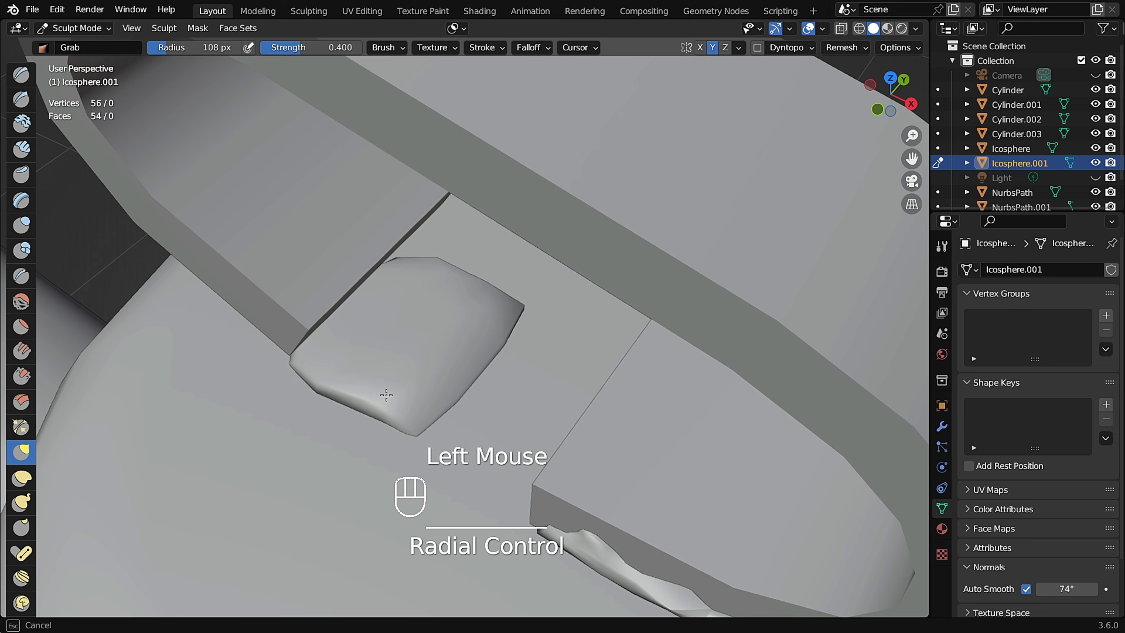
middle_drag(386, 395, 337, 413)
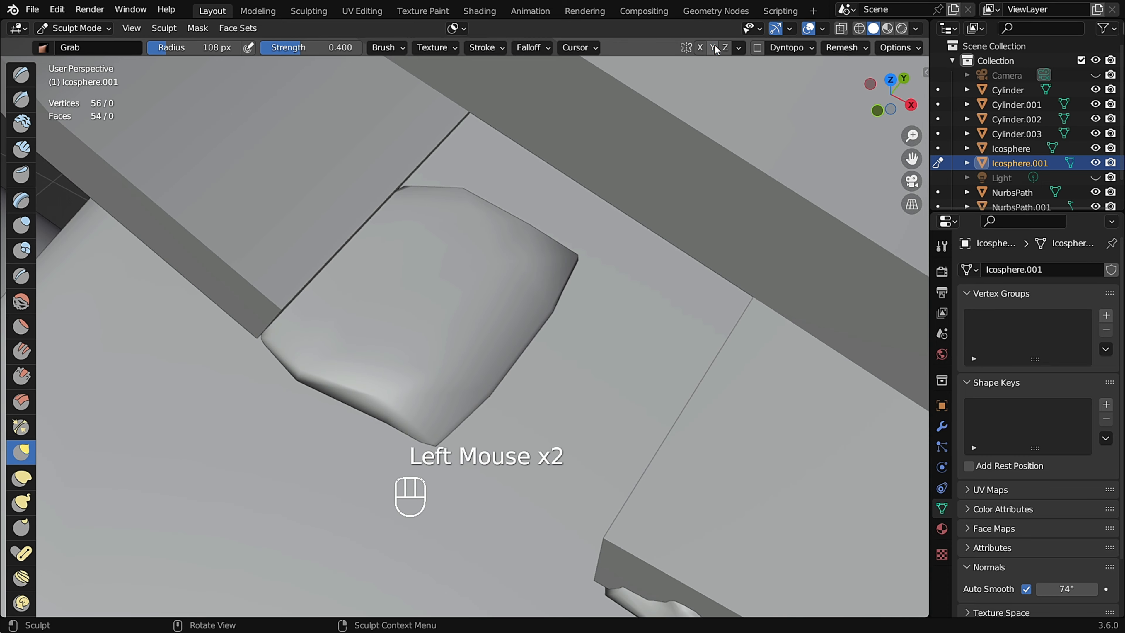
scroll(312, 321, up, 3)
mouse_move(312, 322)
middle_down()
mouse_move(384, 314)
mouse_move(301, 371)
mouse_move(435, 365)
mouse_move(441, 393)
mouse_move(498, 382)
middle_up()
scroll(398, 383, up, 2)
drag(206, 329, 173, 326)
scroll(398, 377, down, 3)
middle_drag(436, 376, 331, 374)
drag(292, 402, 303, 391)
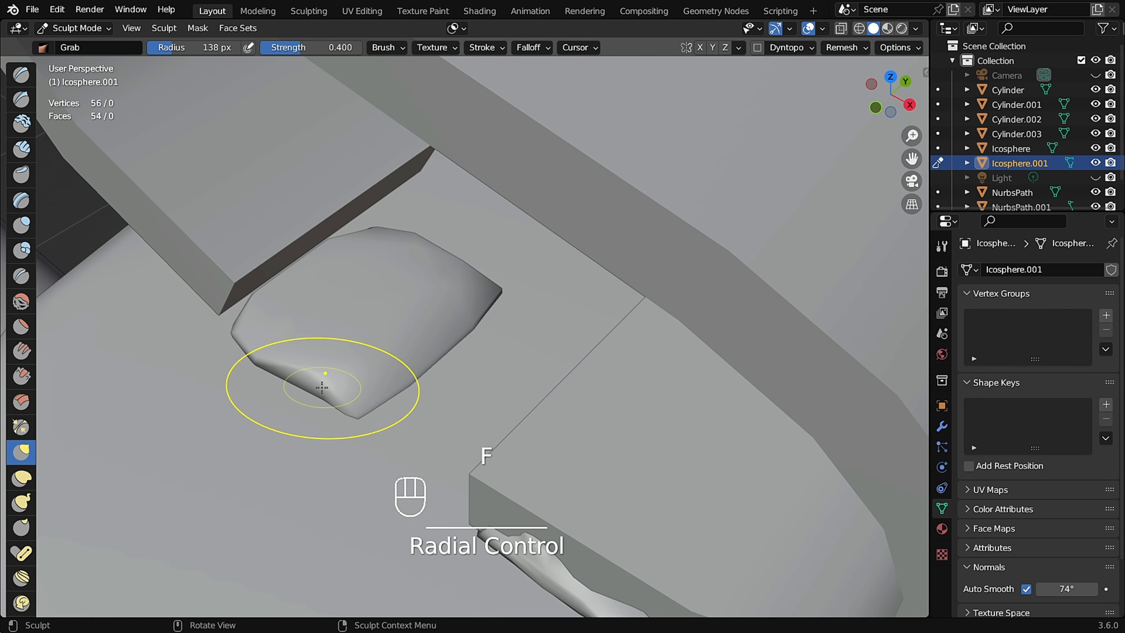
Set the Grab radius to 138 px and refine the pad's corners and edges around the handle base.
middle_drag(339, 359, 361, 390)
scroll(399, 390, down, 6)
mouse_move(449, 377)
middle_down()
mouse_move(392, 349)
mouse_move(356, 348)
middle_up()
scroll(399, 363, up, 5)
drag(519, 390, 500, 394)
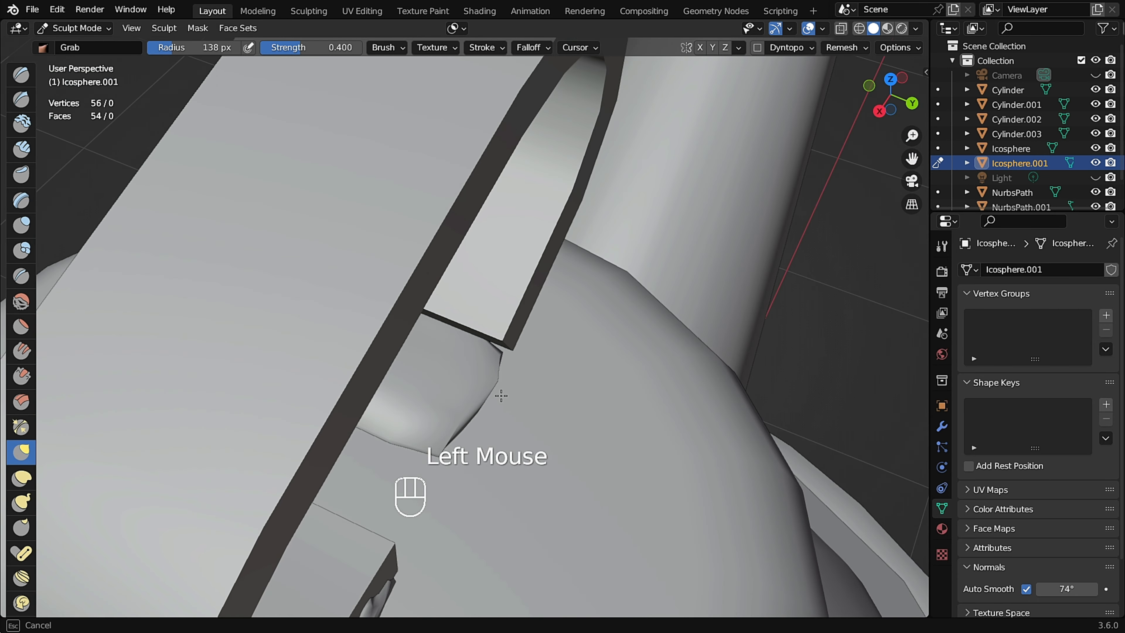
middle_drag(503, 393, 520, 383)
drag(578, 416, 571, 414)
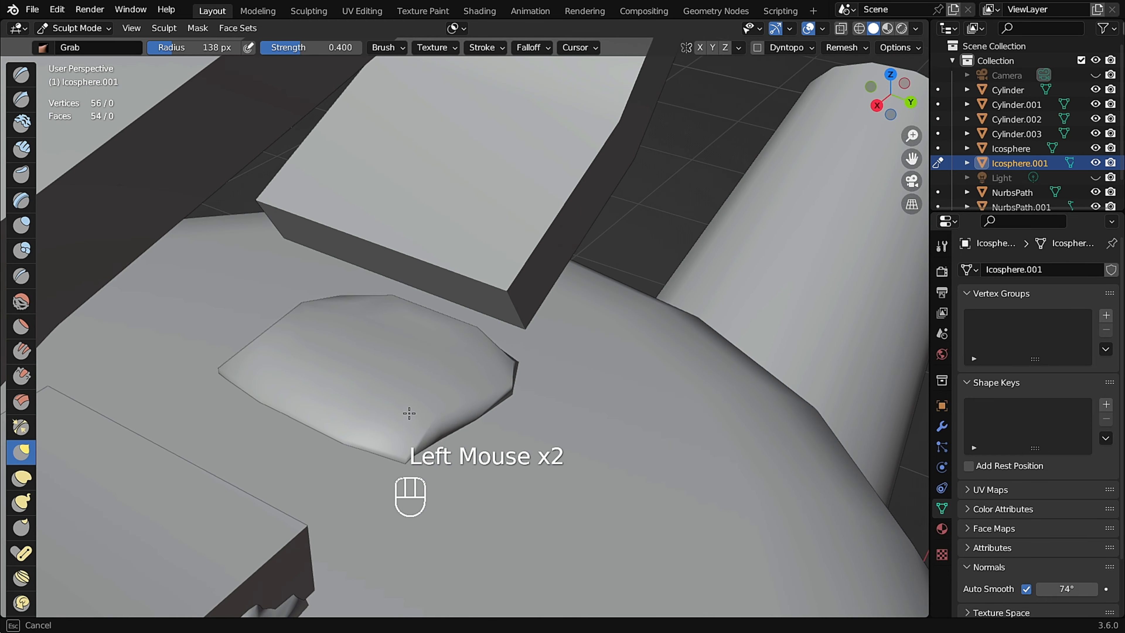
scroll(417, 410, down, 2)
mouse_move(443, 401)
middle_down()
mouse_move(431, 402)
mouse_move(522, 389)
mouse_move(335, 421)
middle_up()
scroll(339, 421, up, 2)
drag(349, 415, 365, 404)
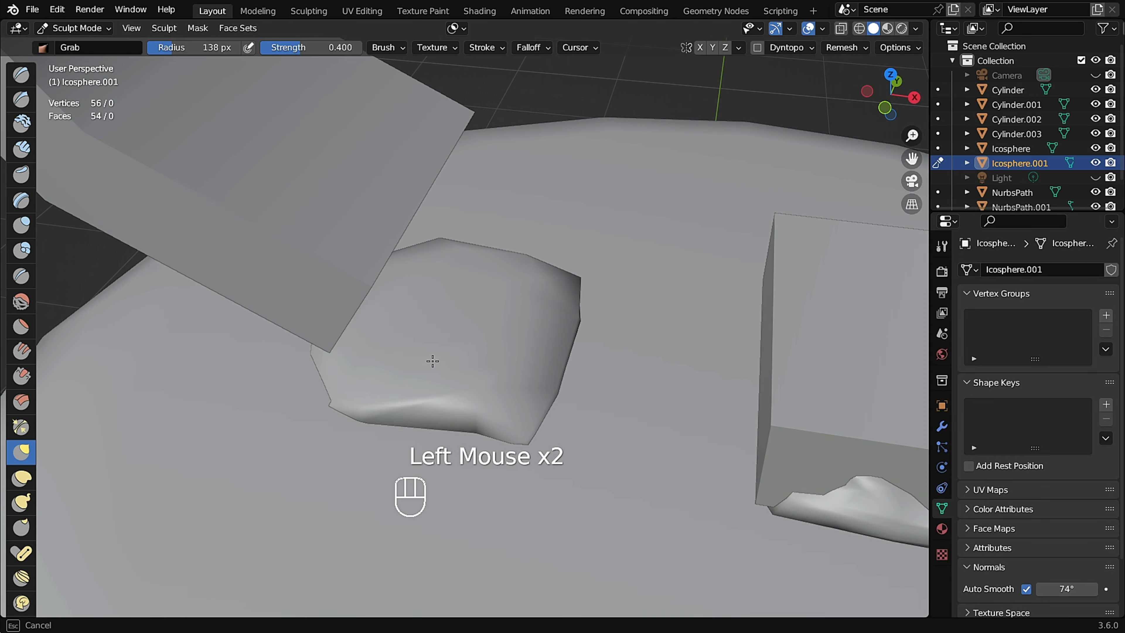
middle_drag(432, 360, 379, 366)
drag(382, 372, 376, 369)
scroll(271, 409, down, 2)
mouse_move(376, 369)
middle_down()
mouse_move(271, 410)
mouse_move(284, 390)
middle_up()
scroll(279, 390, up, 3)
drag(274, 388, 269, 390)
mouse_move(269, 390)
middle_down()
mouse_move(433, 428)
mouse_move(344, 397)
middle_up()
scroll(376, 425, down, 3)
scroll(371, 421, up, 3)
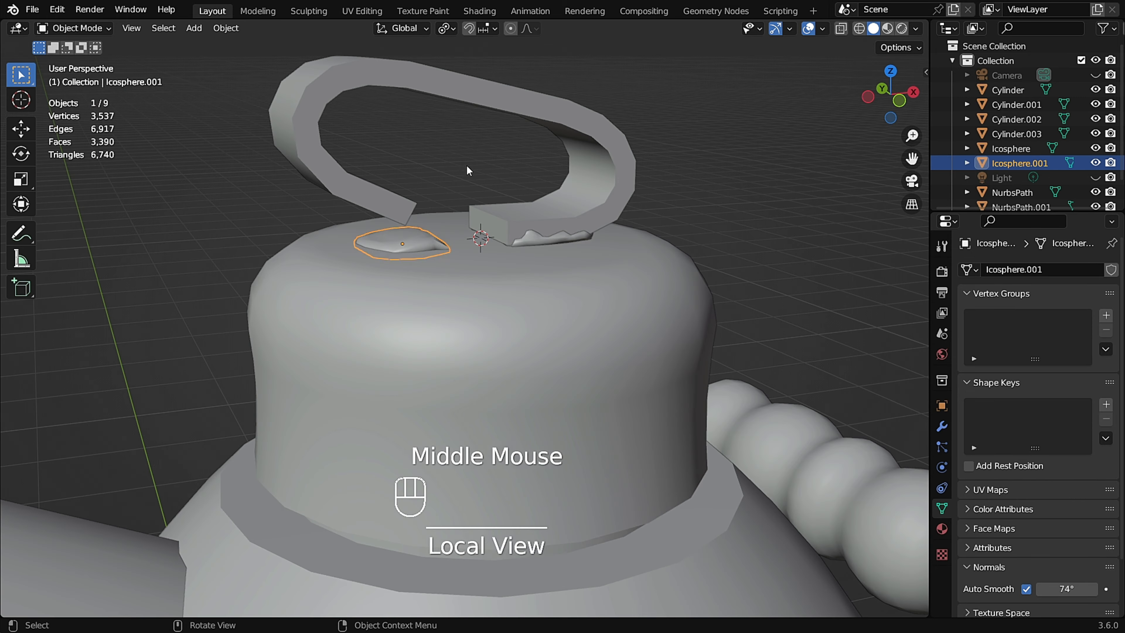
Inspect both handle pads on the lid from several angles in Object Mode.
click(468, 171)
scroll(433, 212, up, 2)
middle_drag(433, 212, 479, 153)
scroll(446, 241, down, 3)
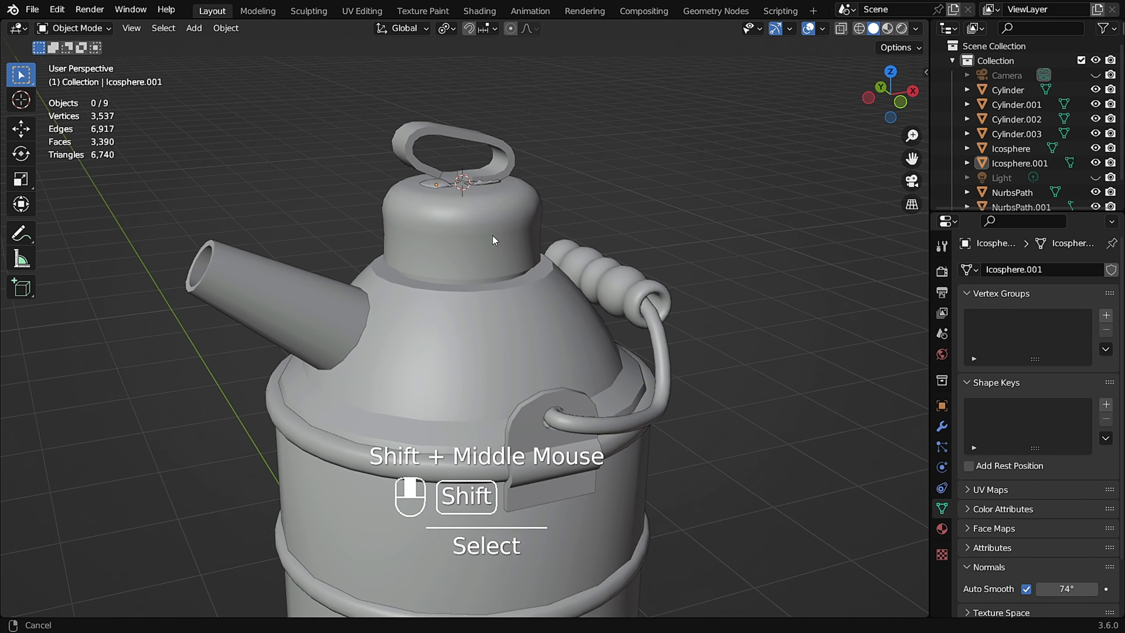
click(479, 137)
scroll(479, 137, up, 4)
click(483, 168)
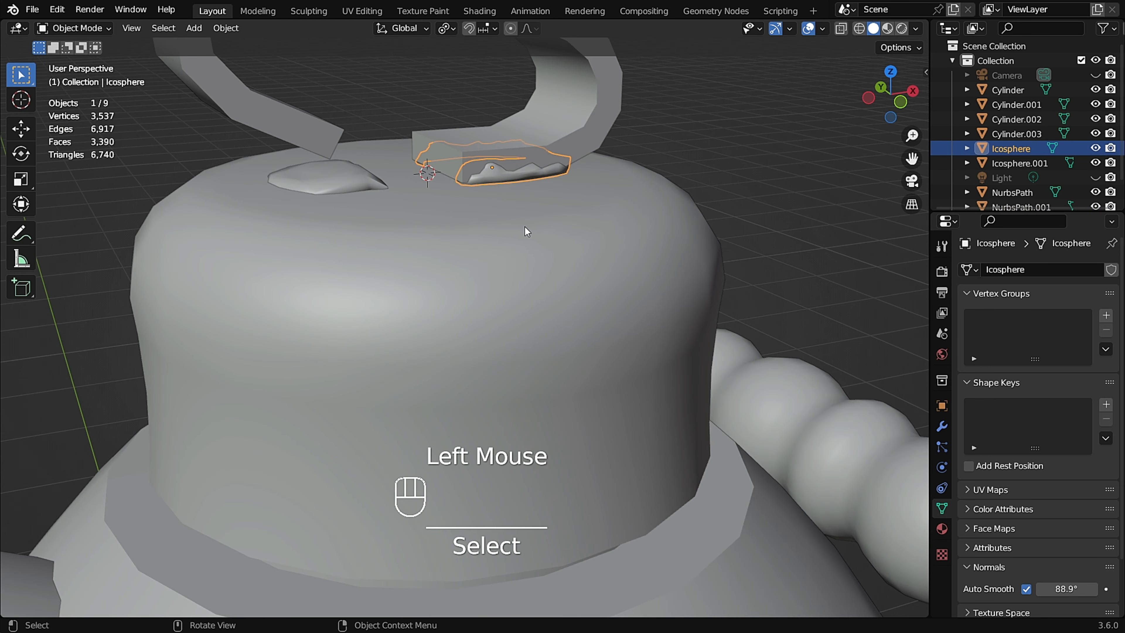
middle_drag(525, 227, 436, 207)
click(941, 426)
click(354, 169)
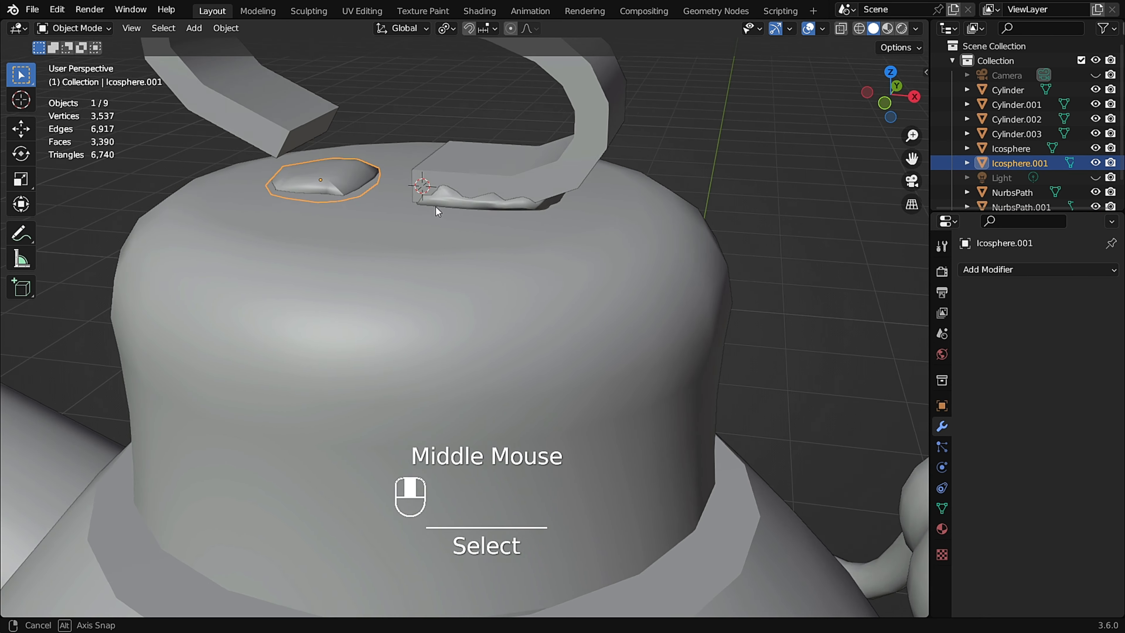
scroll(436, 211, down, 2)
shift+scroll(496, 300, down, 1)
scroll(502, 223, down, 1)
middle_drag(502, 223, 463, 254)
click(463, 258)
middle_drag(736, 255, 687, 239)
click(659, 319)
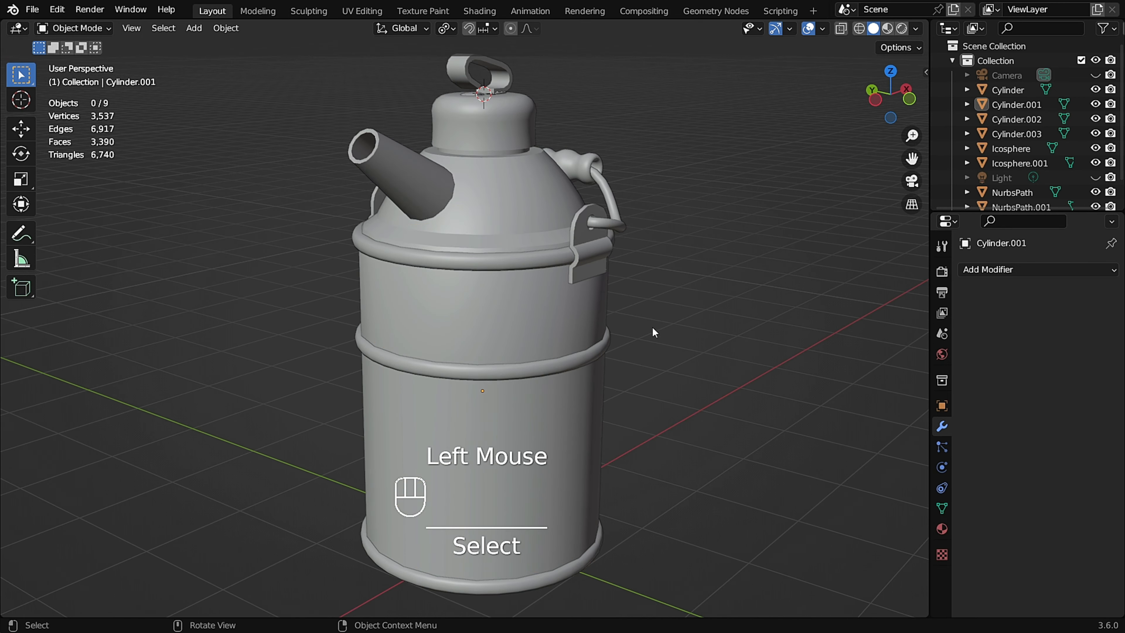
Enter Edit Mode on the lid body and bevel the edge loop where the neck meets the shoulder with 2 segments.
double_click(556, 473)
middle_drag(556, 473, 378, 317)
key(Tab)
key(Tab)
click(549, 586)
key(Tab)
key(Tab)
scroll(378, 316, up, 2)
middle_drag(528, 240, 496, 199)
scroll(535, 146, up, 2)
key(Tab)
scroll(538, 252, up, 2)
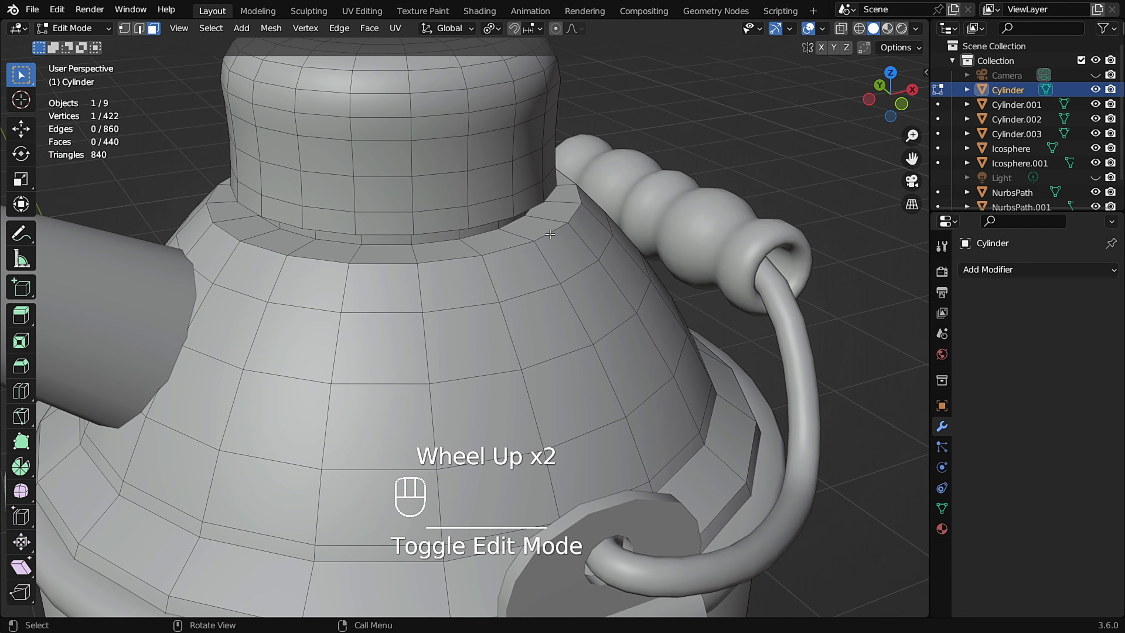
key(2)
alt+click(567, 233)
scroll(569, 237, up, 1)
middle_drag(570, 237, 574, 229)
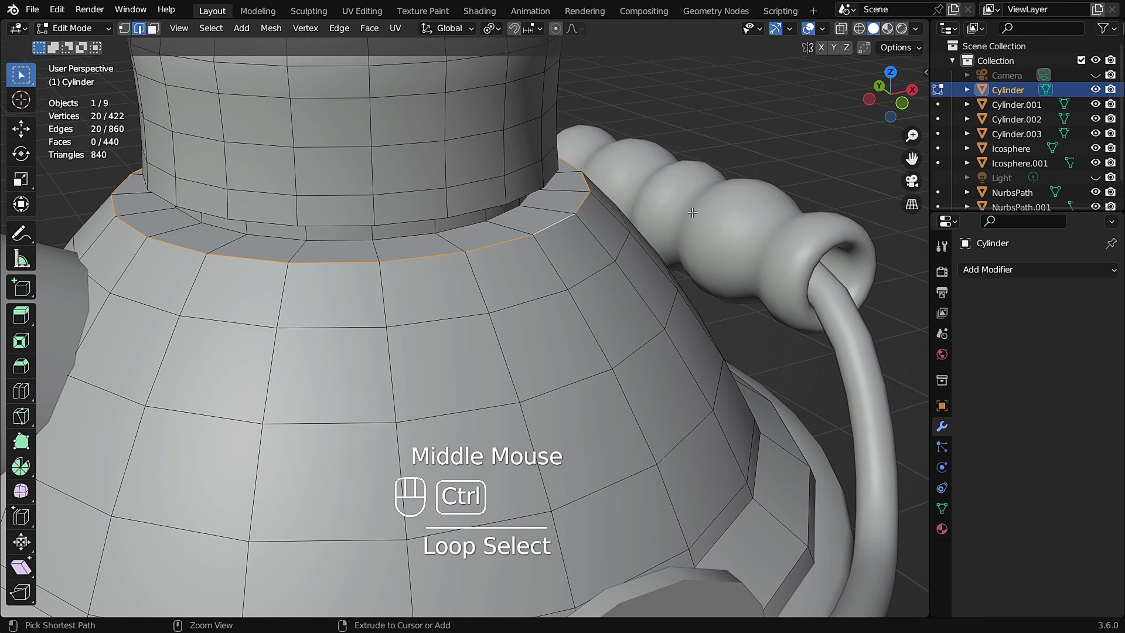
key(ctrl+b)
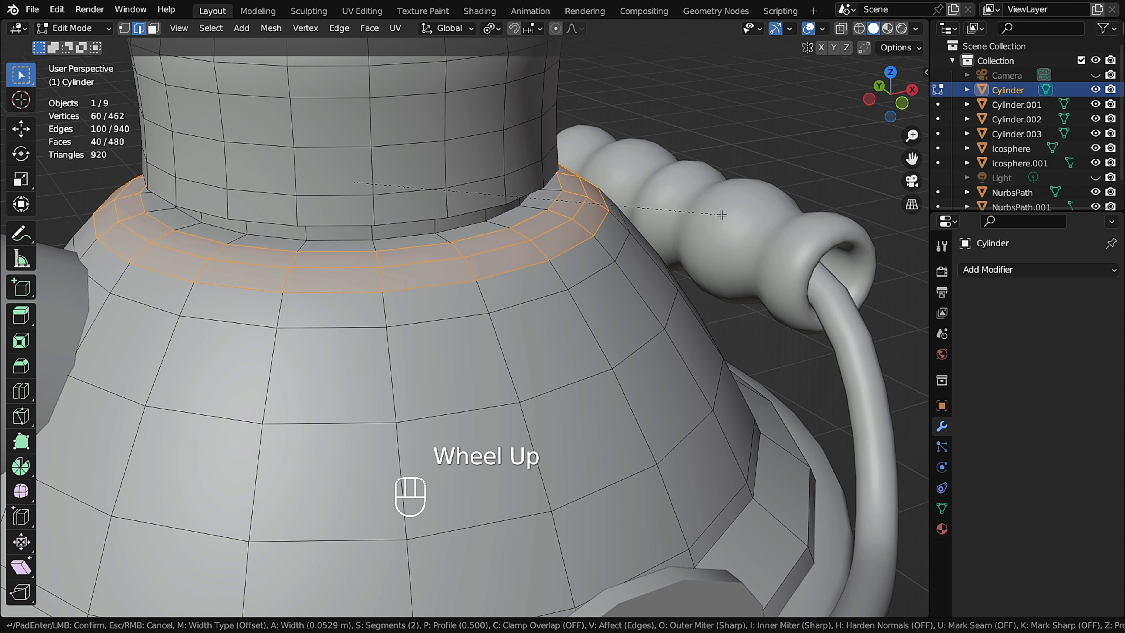
click(573, 227)
Bevel the edge loop around the neck's lower rim about 0.026 m wide with 3 segments and leave Edit Mode.
key(Tab)
scroll(506, 239, down, 2)
middle_drag(506, 239, 470, 160)
click(470, 160)
key(Tab)
scroll(471, 160, up, 2)
alt+click(560, 209)
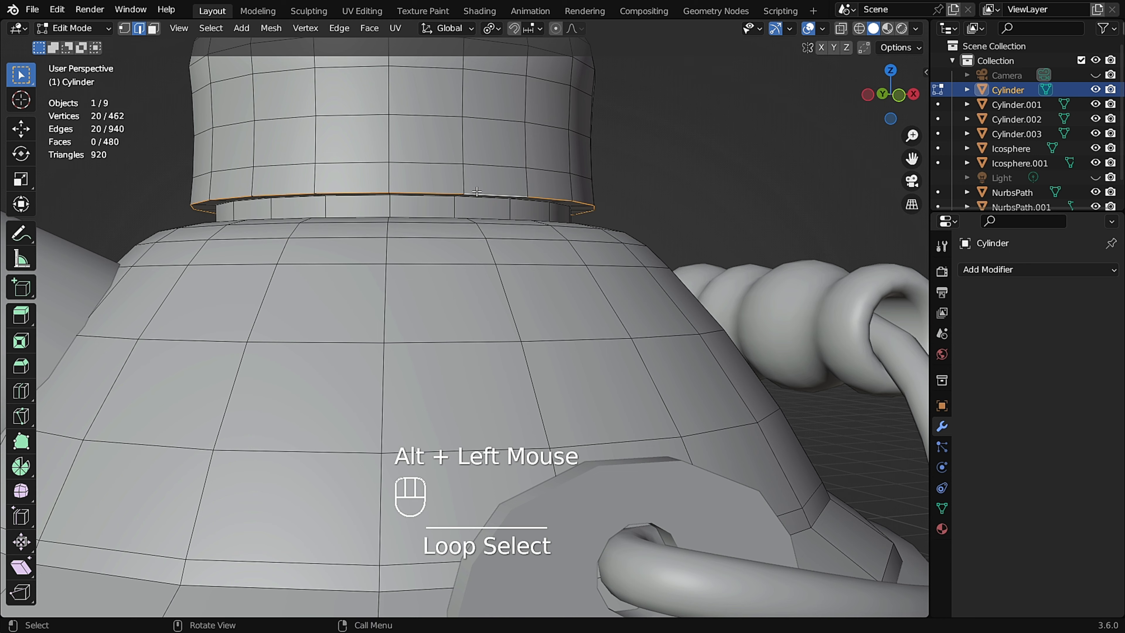
middle_drag(560, 209, 562, 180)
key(ctrl+b)
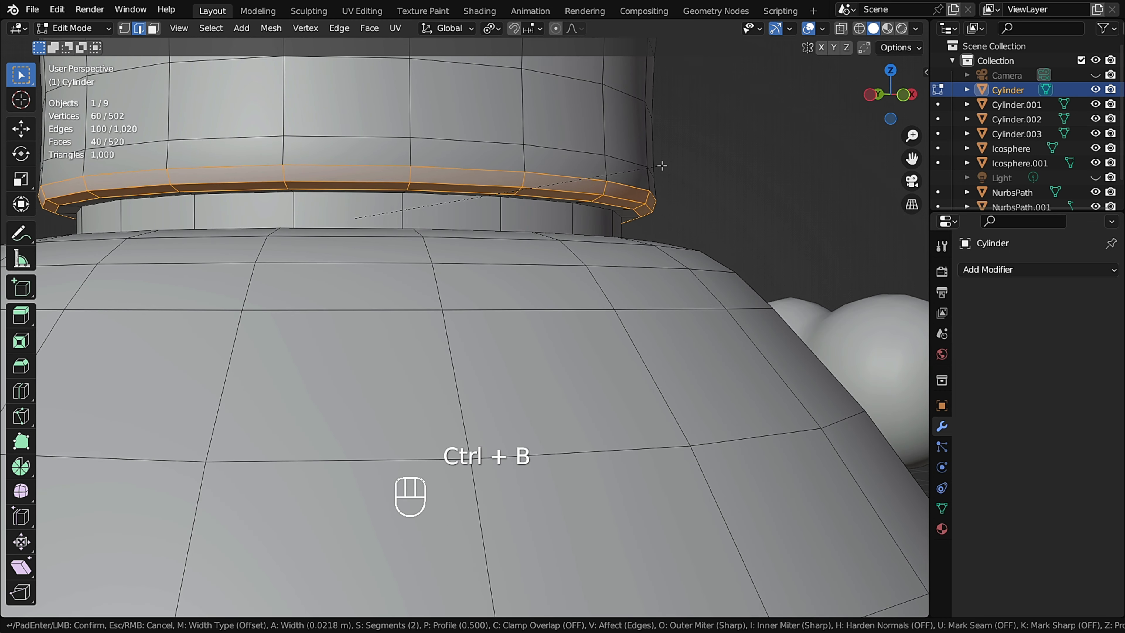
scroll(662, 169, up, 1)
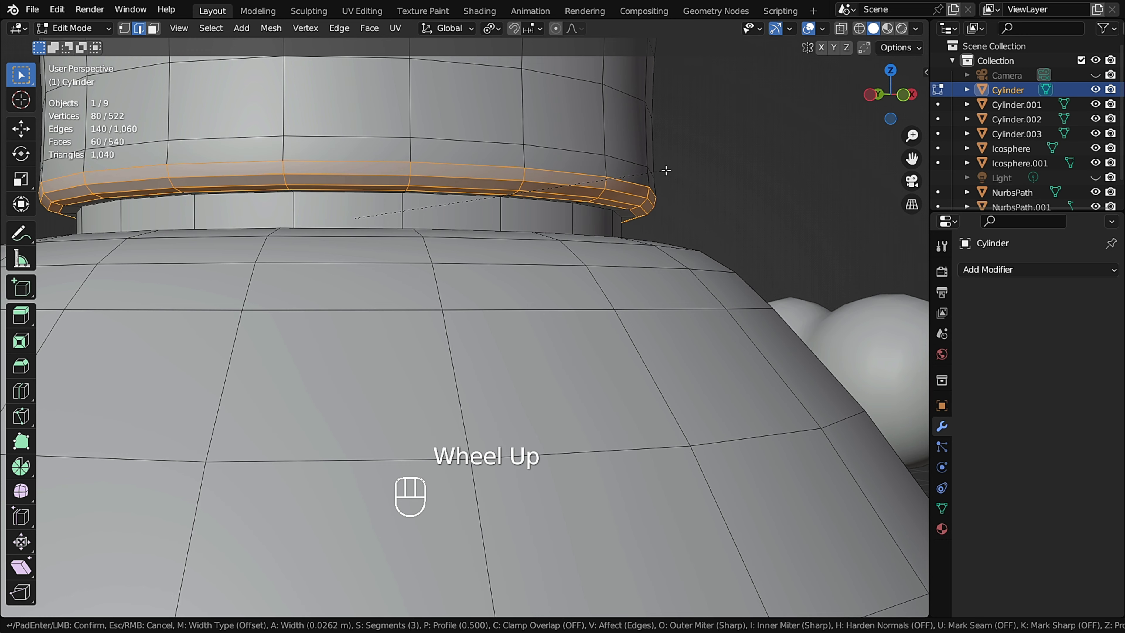
click(666, 170)
middle_drag(665, 170, 559, 198)
key(Tab)
scroll(479, 196, up, 2)
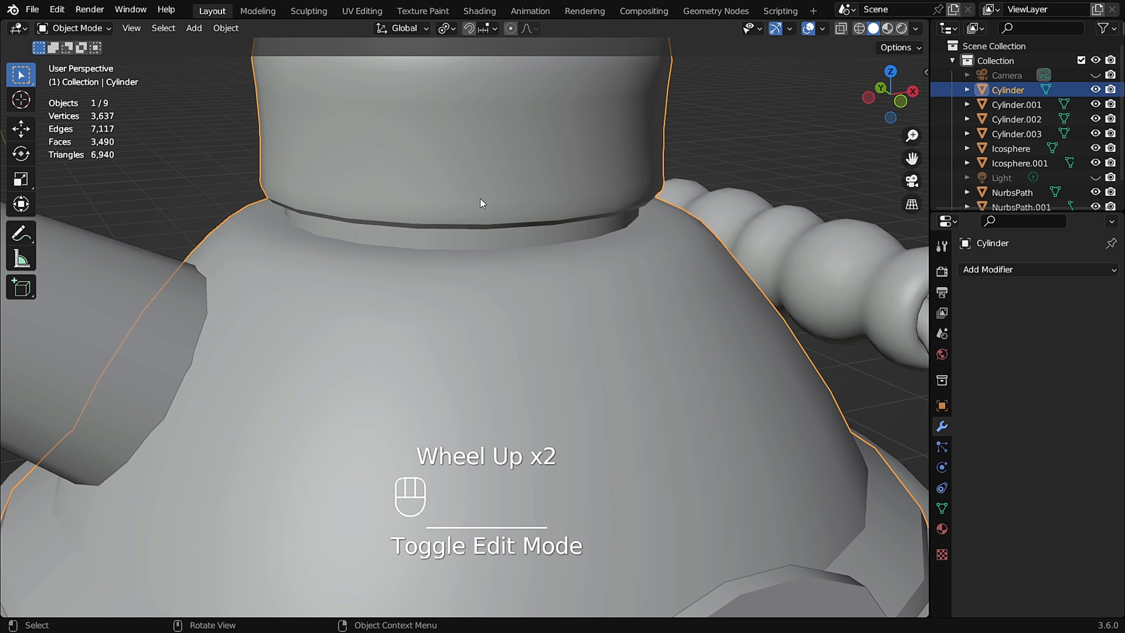
Dissolve the edge loop below the lid's neck on the lid body and return to Object Mode.
key(Tab)
middle_drag(478, 197, 663, 125)
scroll(663, 125, up, 2)
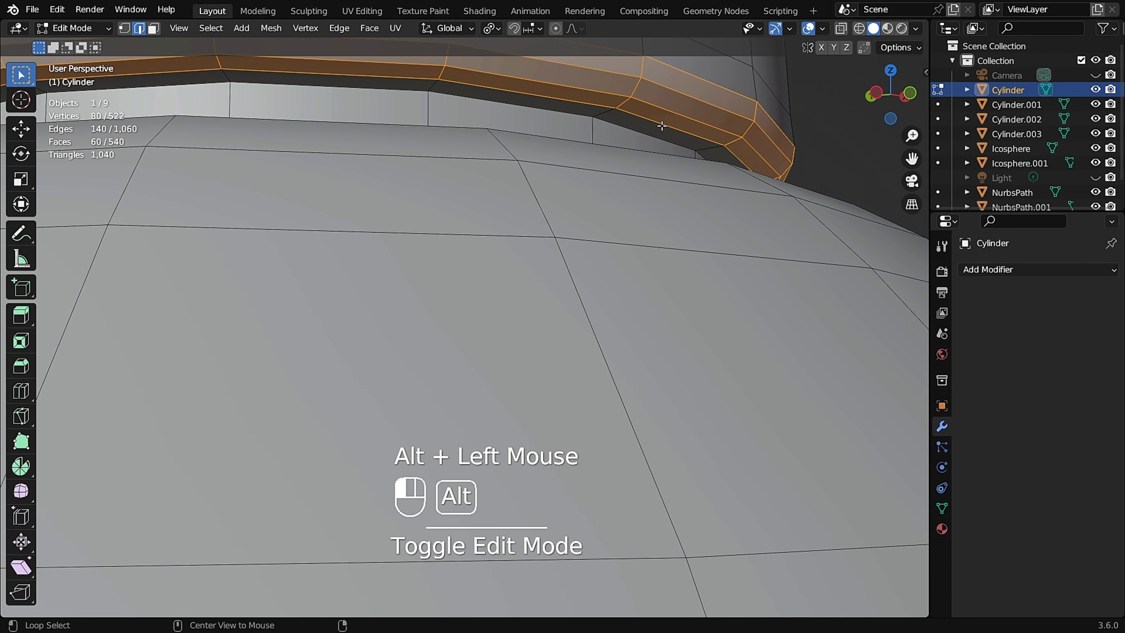
alt+click(662, 126)
key(ctrl+x)
key(Tab)
Set the lid body's Auto Smooth angle to 49.5° and deselect everything.
middle_drag(559, 139, 607, 169)
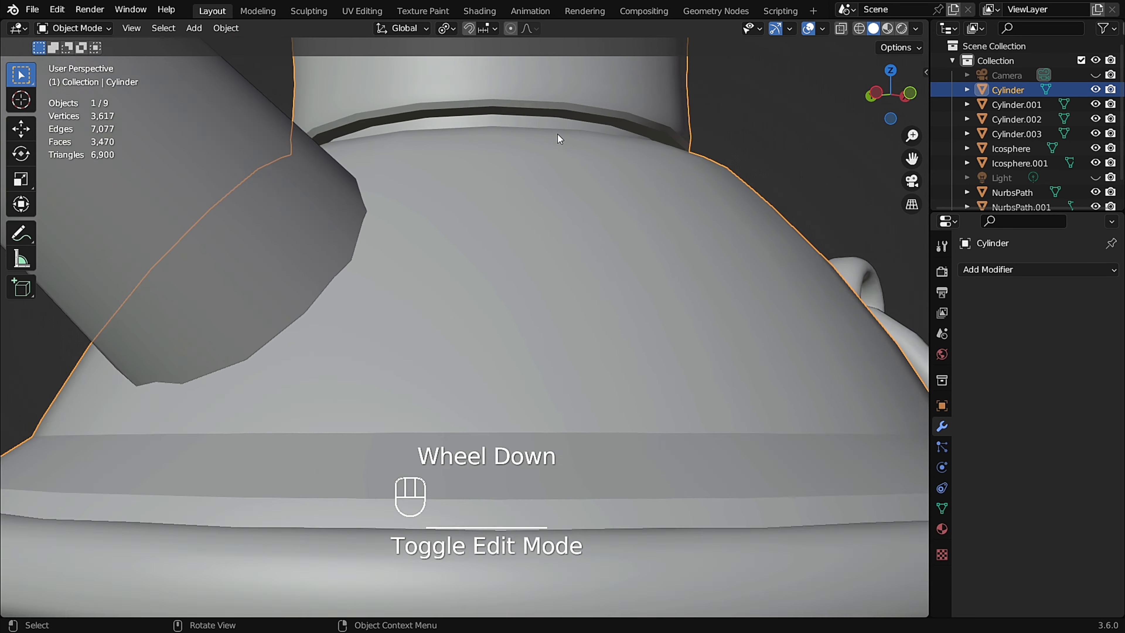
click(942, 509)
click(1026, 588)
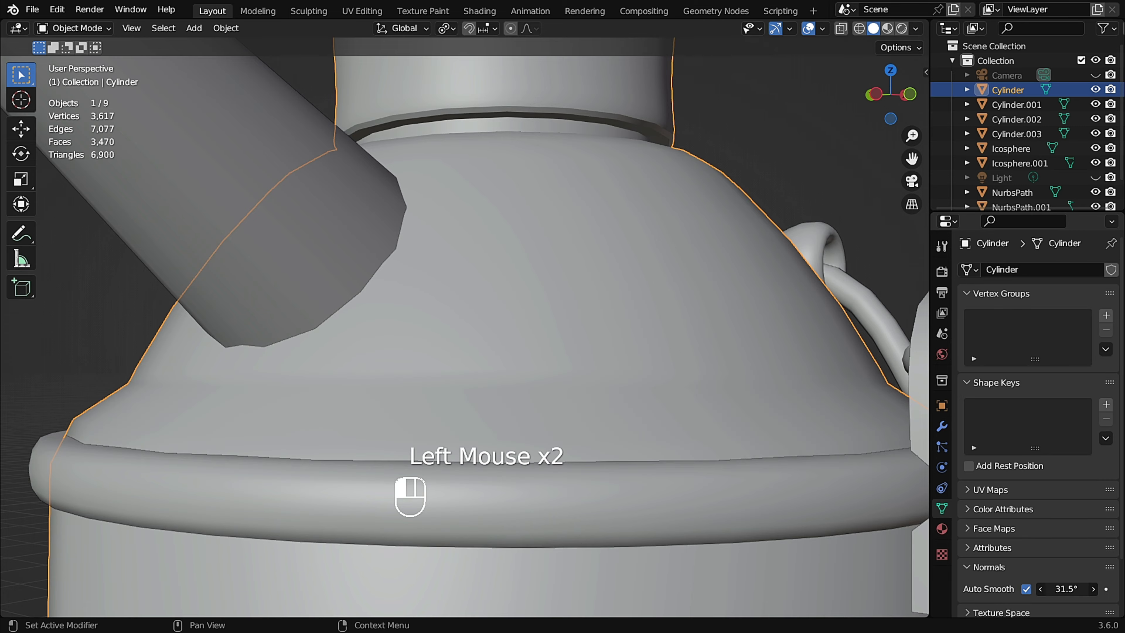
scroll(482, 391, down, 2)
middle_drag(482, 390, 345, 274)
scroll(413, 399, down, 3)
click(628, 179)
middle_drag(469, 290, 454, 257)
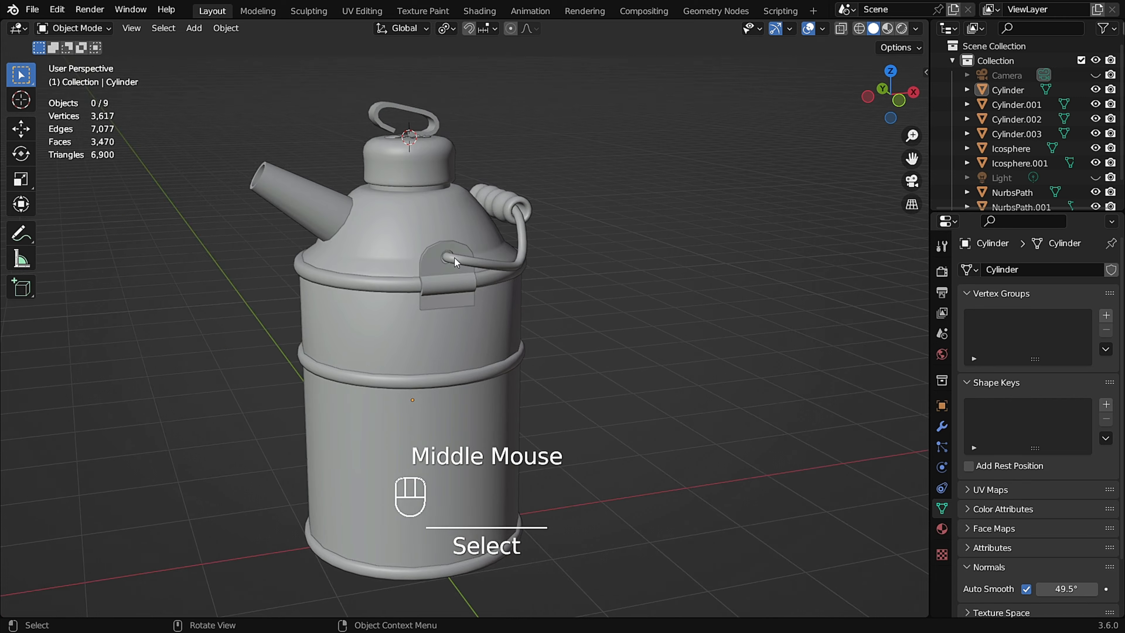
Bevel the edge loop at the base of the neck on the lid body with 2 segments and leave Edit Mode.
scroll(402, 269, up, 2)
scroll(347, 271, up, 2)
middle_drag(348, 274, 722, 269)
key(Tab)
scroll(504, 214, down, 2)
scroll(504, 214, up, 1)
scroll(556, 306, up, 3)
alt+click(557, 307)
key(ctrl+b)
scroll(737, 268, down, 1)
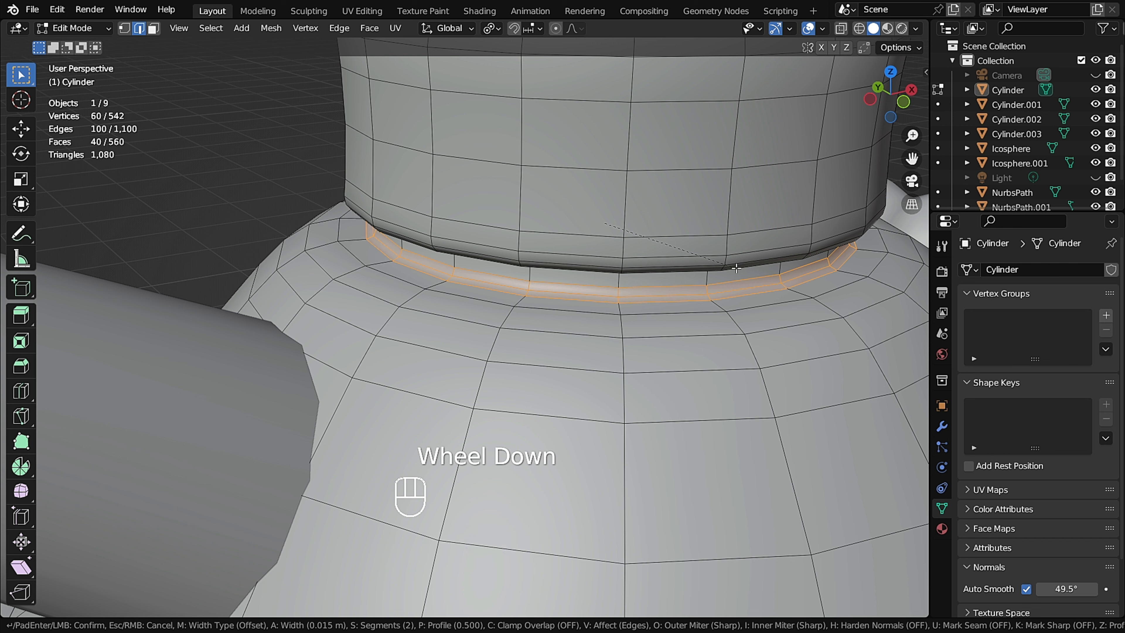
click(742, 268)
key(Tab)
Move the bevelled band at the neck's base along the Z axis and leave Edit Mode.
scroll(607, 284, down, 3)
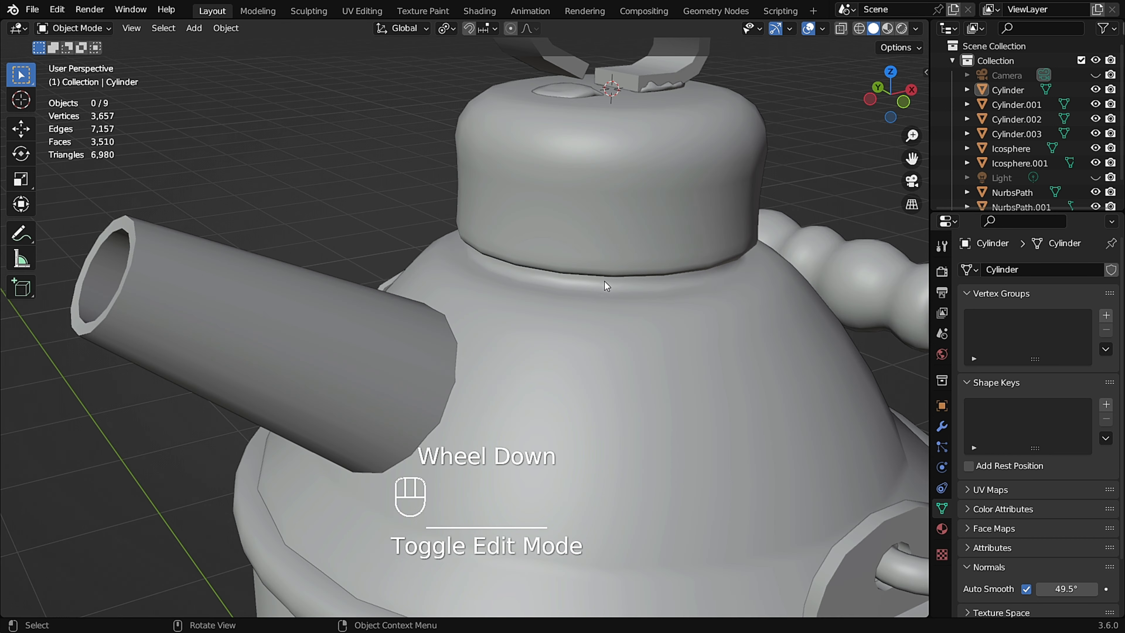
middle_drag(608, 285, 585, 271)
scroll(584, 272, up, 3)
key(Tab)
key(g)
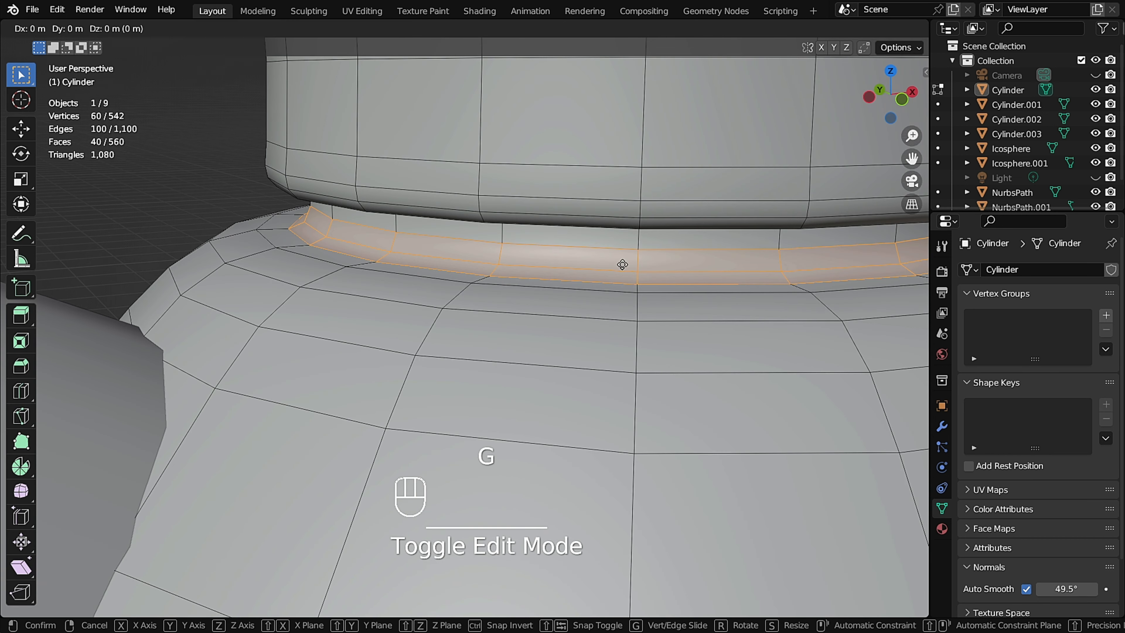
key(z)
click(622, 261)
middle_drag(618, 261, 578, 252)
key(Tab)
Inspect the whole milk can from several angles in a maximised viewport.
scroll(575, 252, down, 4)
middle_drag(405, 249, 500, 246)
scroll(427, 276, down, 2)
scroll(387, 250, down, 2)
scroll(430, 246, up, 2)
key(ctrl+alt+space)
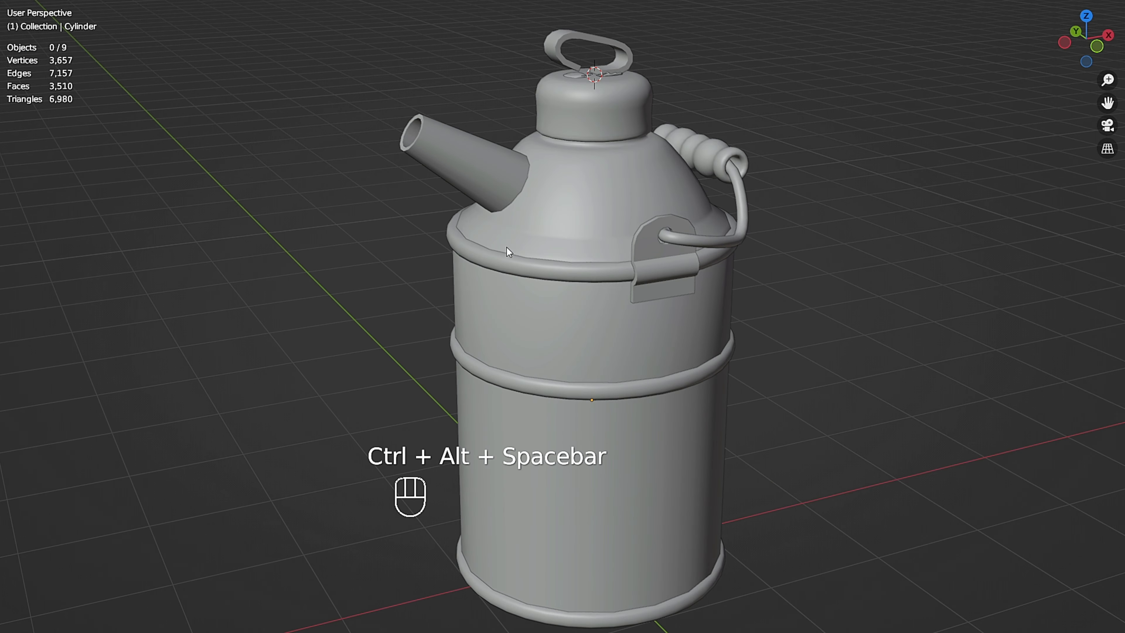
mouse_move(587, 291)
middle_down()
mouse_move(407, 283)
mouse_move(597, 284)
mouse_move(571, 281)
middle_up()
scroll(575, 280, up, 1)
scroll(570, 282, down, 1)
scroll(569, 282, up, 1)
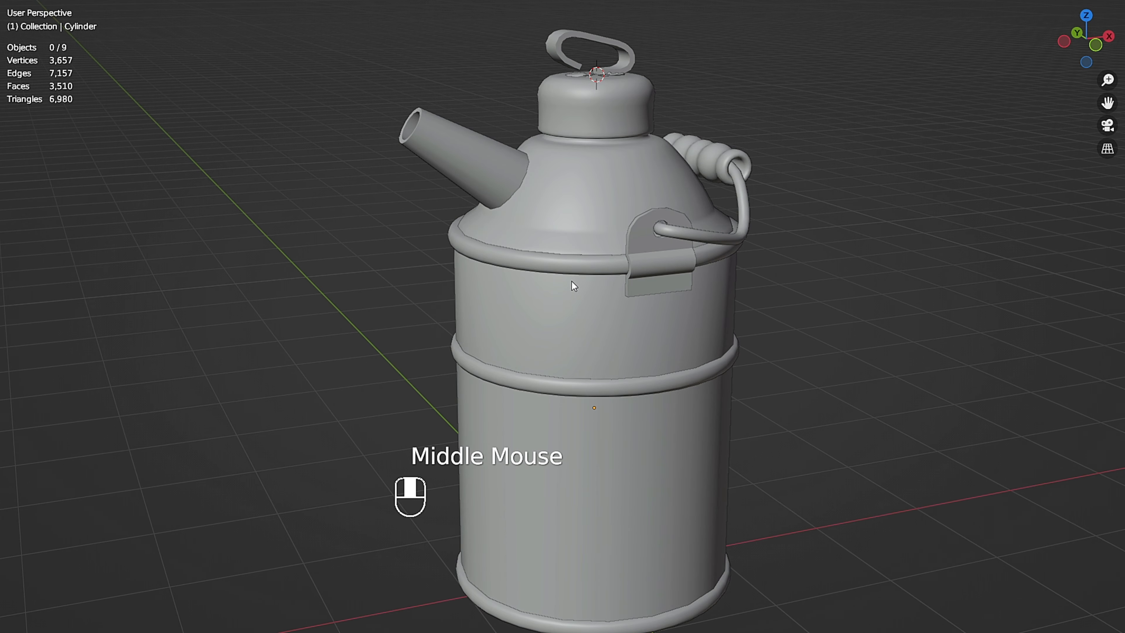
key(ctrl+alt+space)
scroll(561, 349, down, 1)
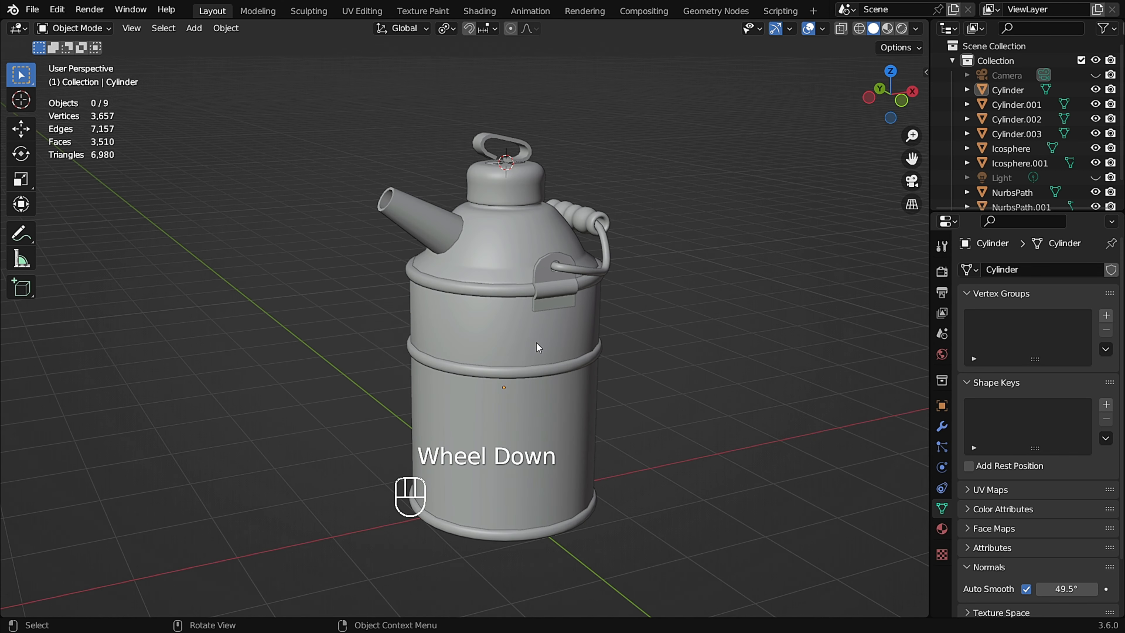
Join the can's upper body and its rim bands into a single object.
shift+middle_drag(535, 347, 531, 274)
scroll(531, 305, up, 1)
scroll(531, 269, up, 1)
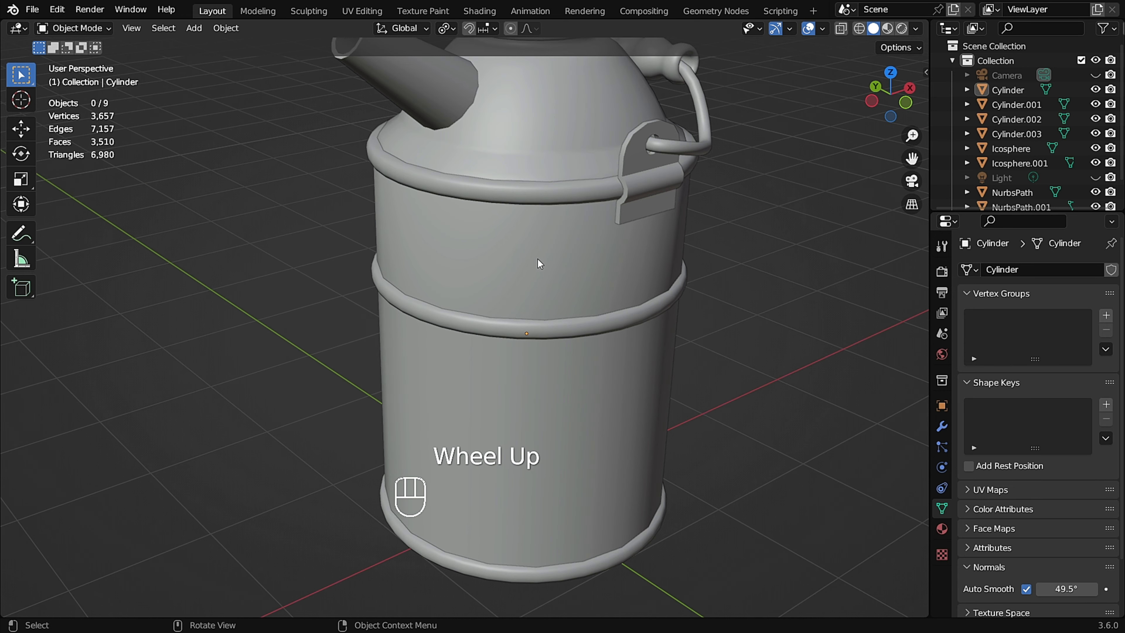
click(538, 258)
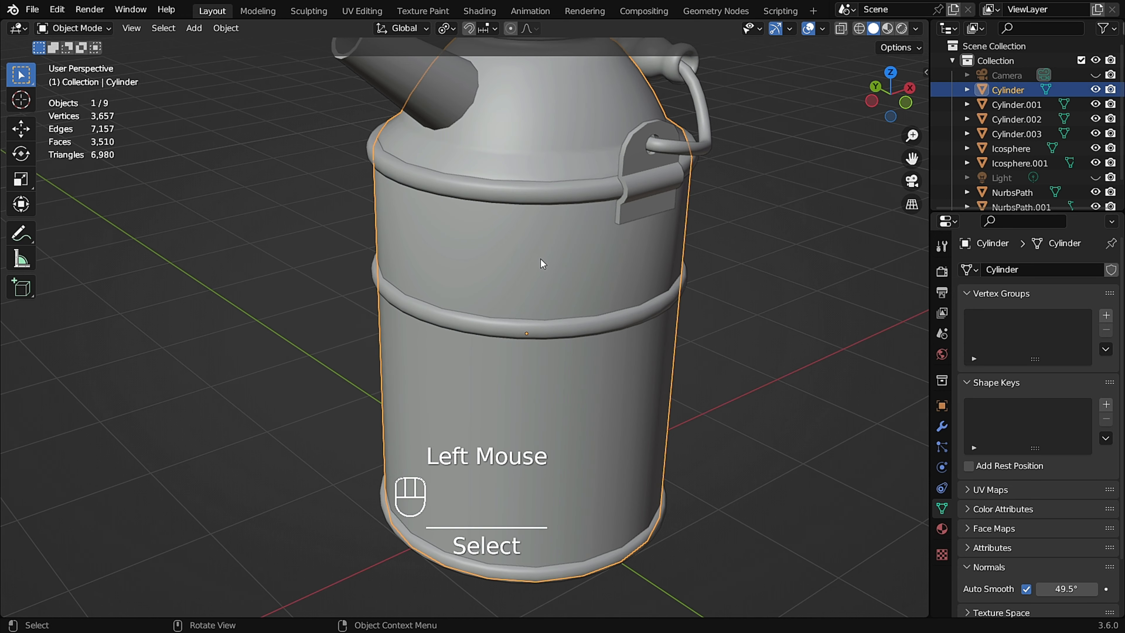
shift+click(542, 196)
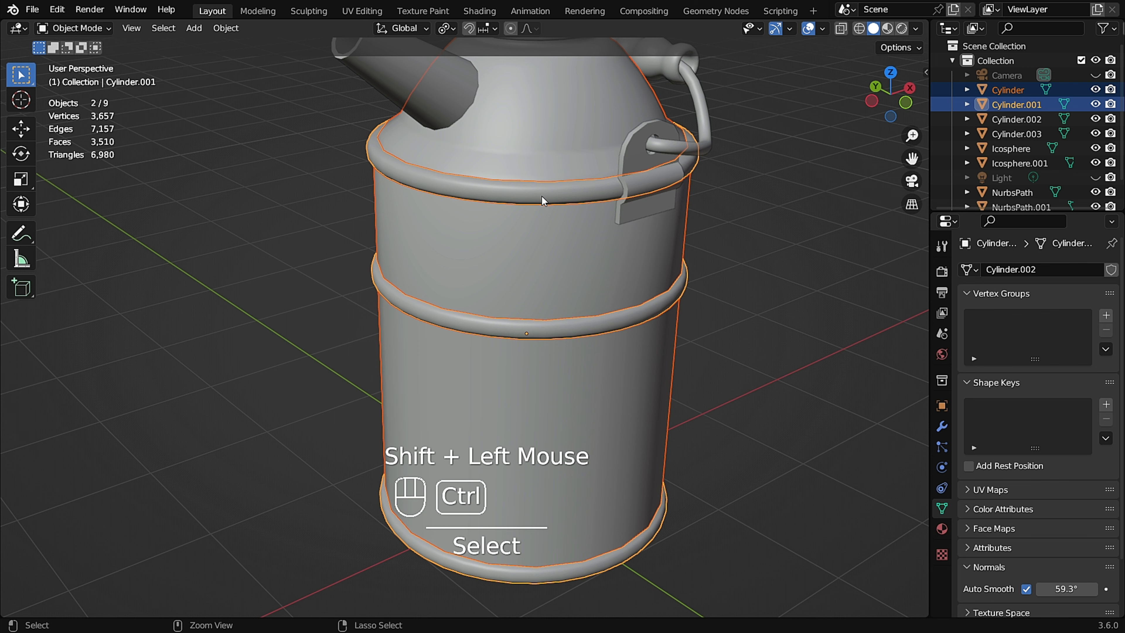
key(ctrl+j)
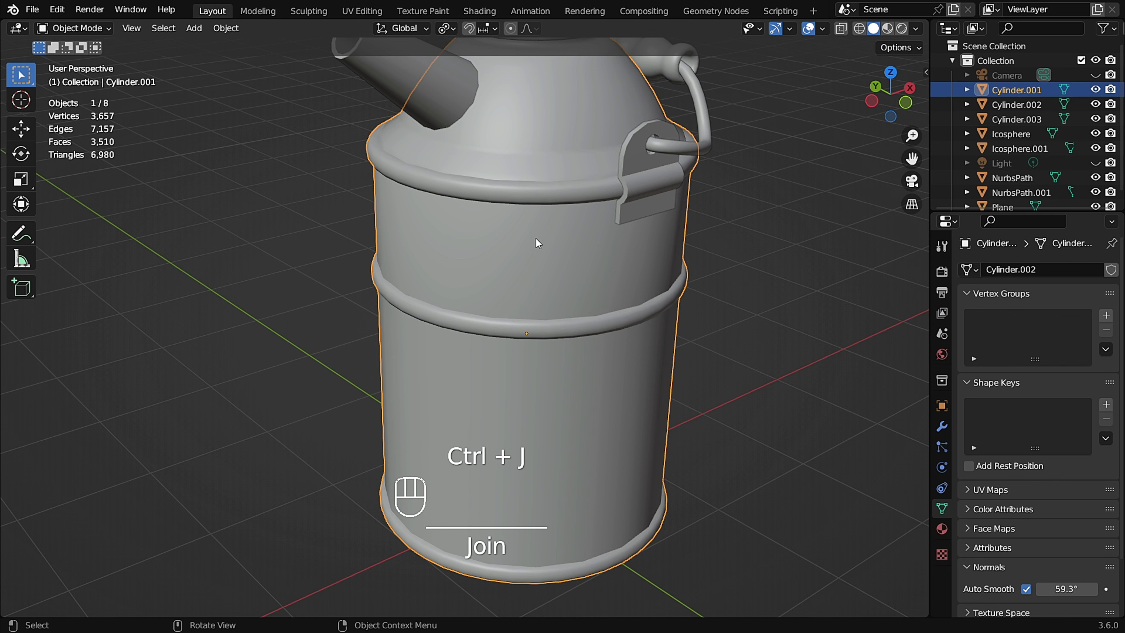
Add a horizontal loop cut around the lower part of the joined body in Edit Mode.
key(g)
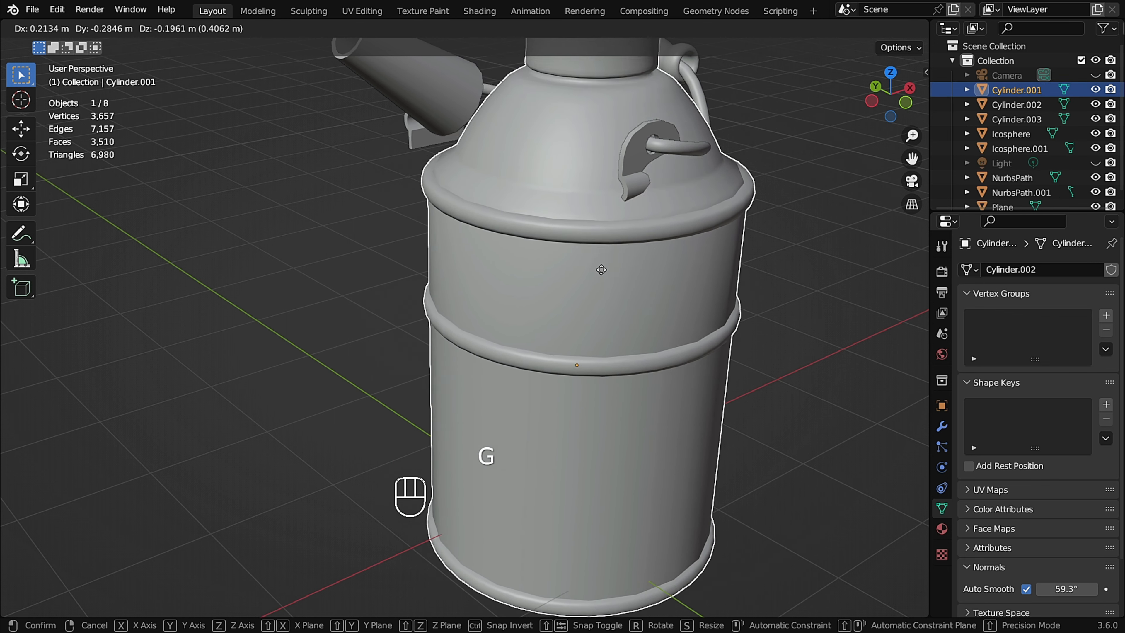
right_click(556, 240)
middle_drag(497, 217, 551, 276)
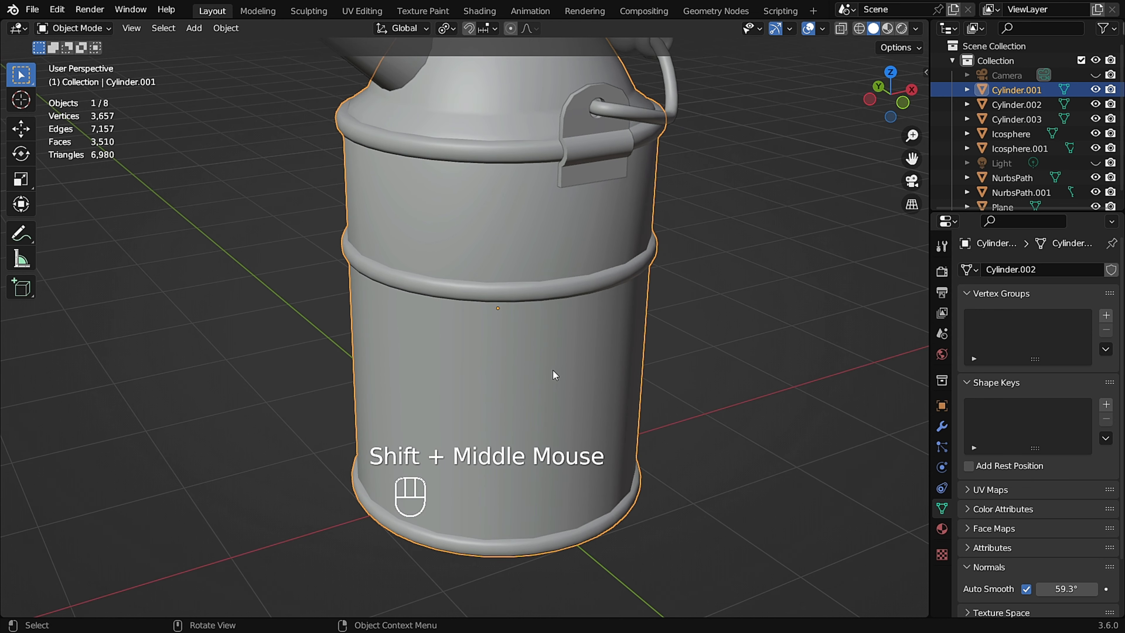
key(Tab)
middle_drag(589, 372, 570, 344)
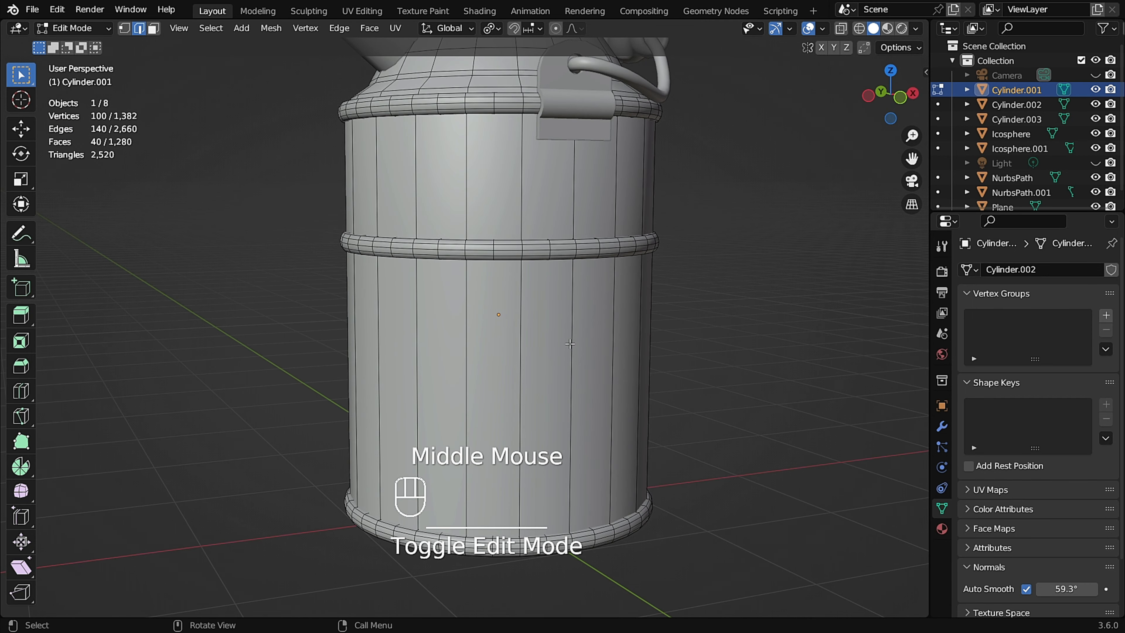
key(ctrl+r)
click(559, 356)
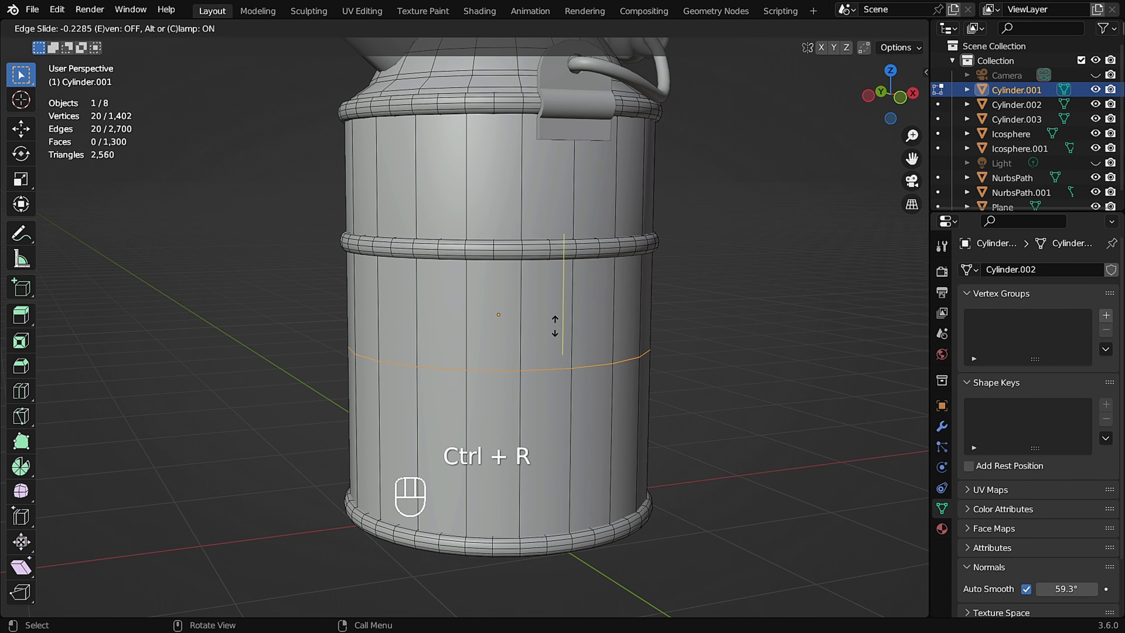
click(554, 315)
middle_drag(554, 314, 589, 362)
Switch the body to Sculpt Mode and turn on its wireframe display.
key(ctrl+Tab)
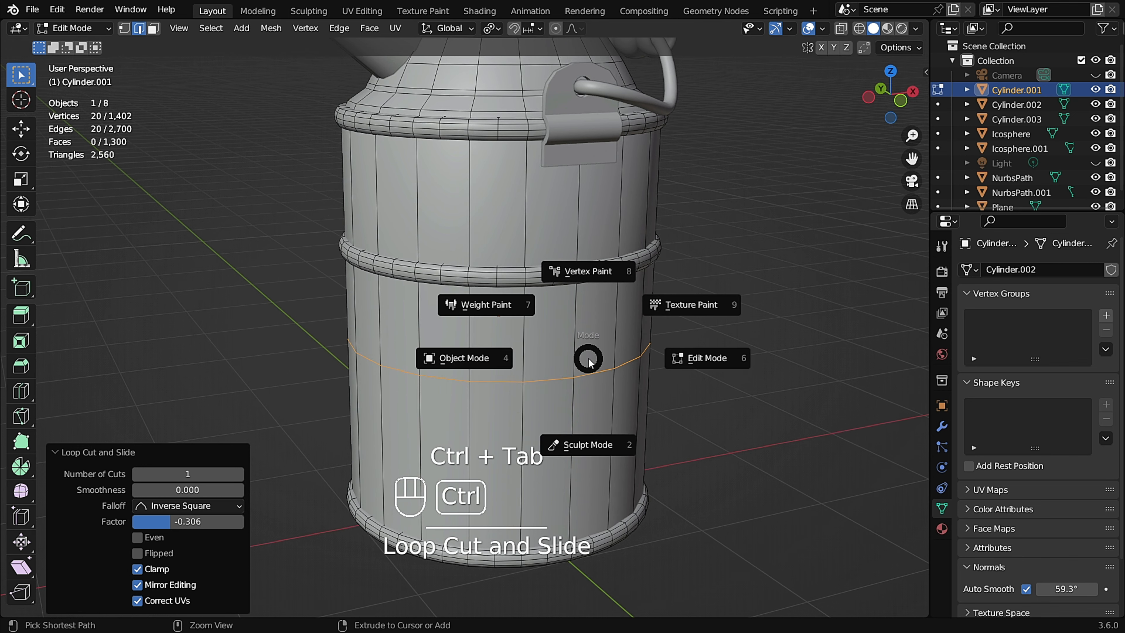
click(589, 445)
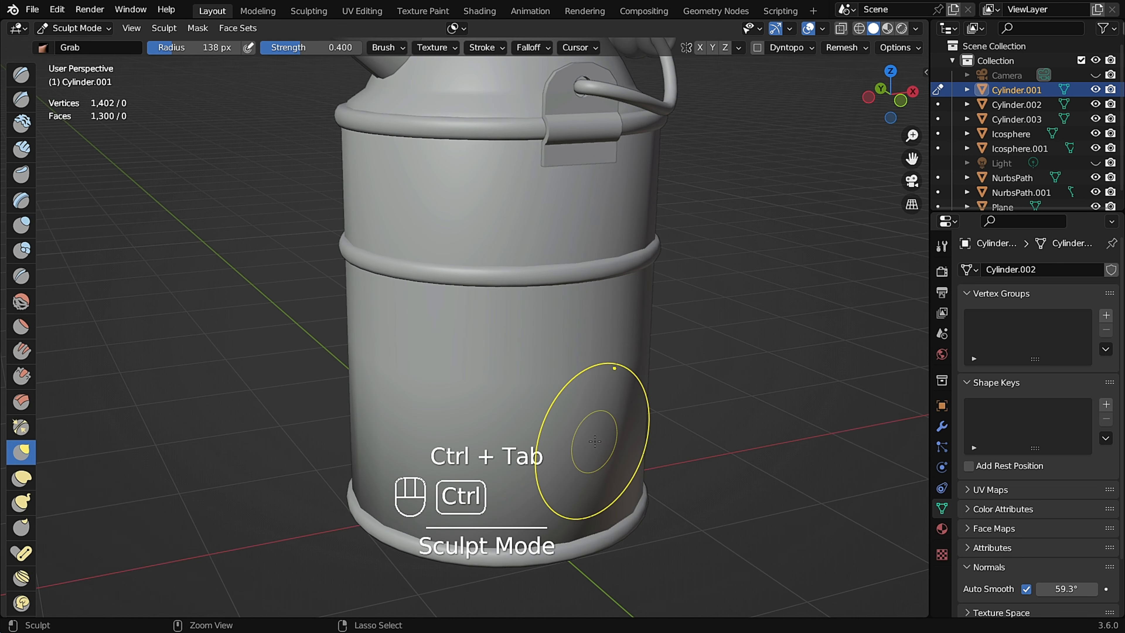
shift+middle_drag(595, 441, 583, 368)
scroll(1038, 512, down, 2)
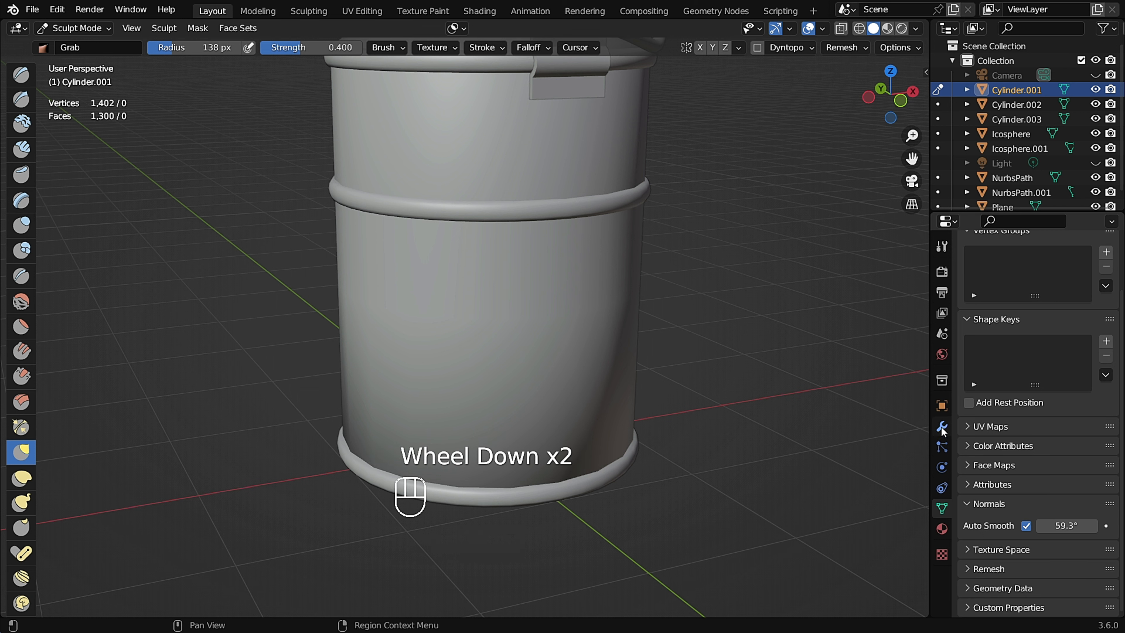
scroll(1014, 542, down, 1)
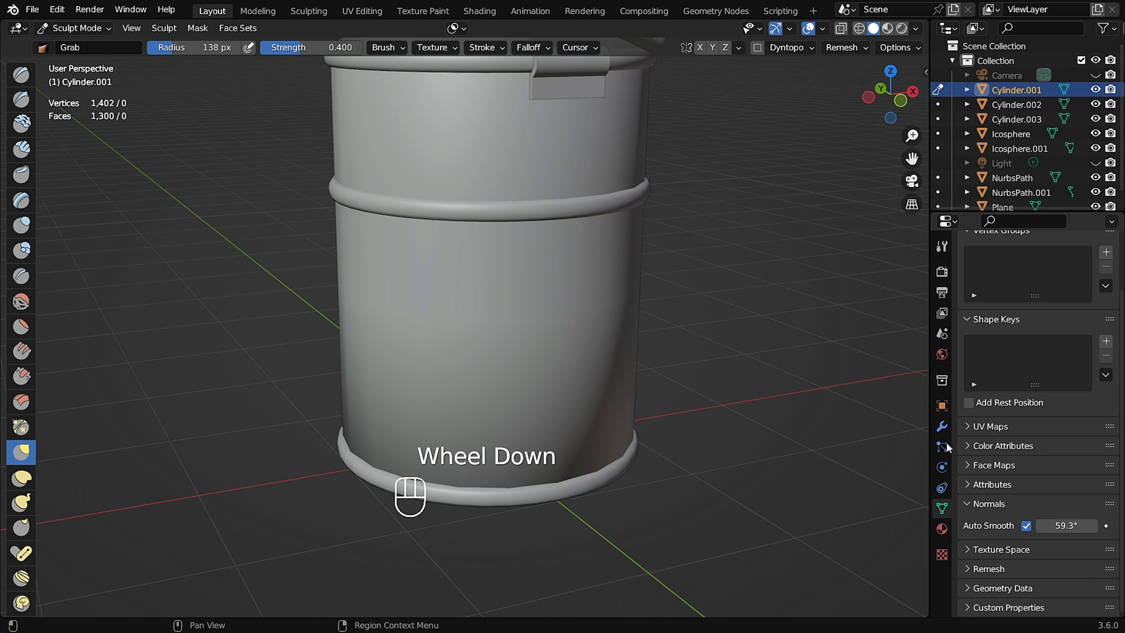
click(942, 406)
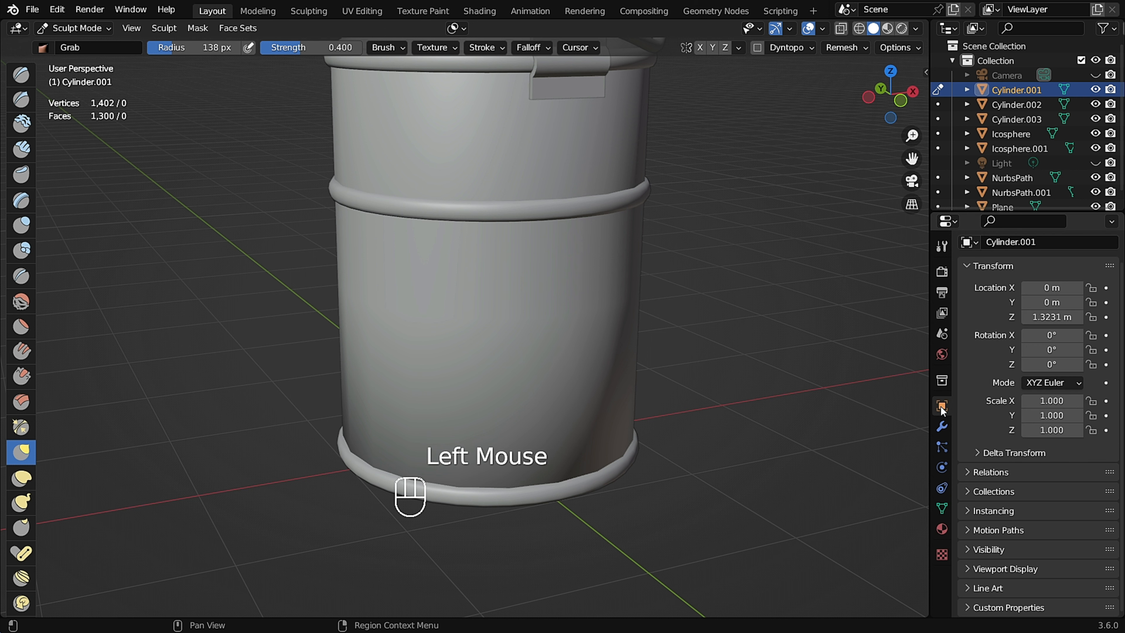
click(972, 570)
scroll(1009, 561, down, 1)
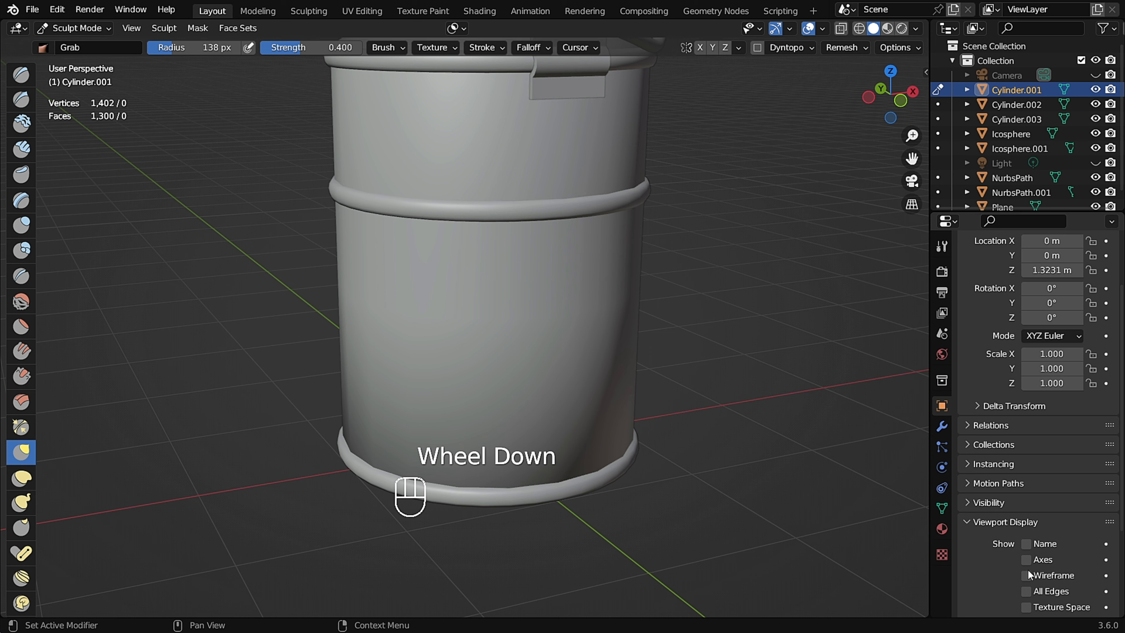
click(1026, 575)
Sculpt slight dents along the new loop and the upper rim of the body with the Grab brush.
middle_drag(390, 452, 429, 343)
scroll(390, 339, up, 1)
scroll(406, 332, down, 2)
scroll(430, 351, up, 1)
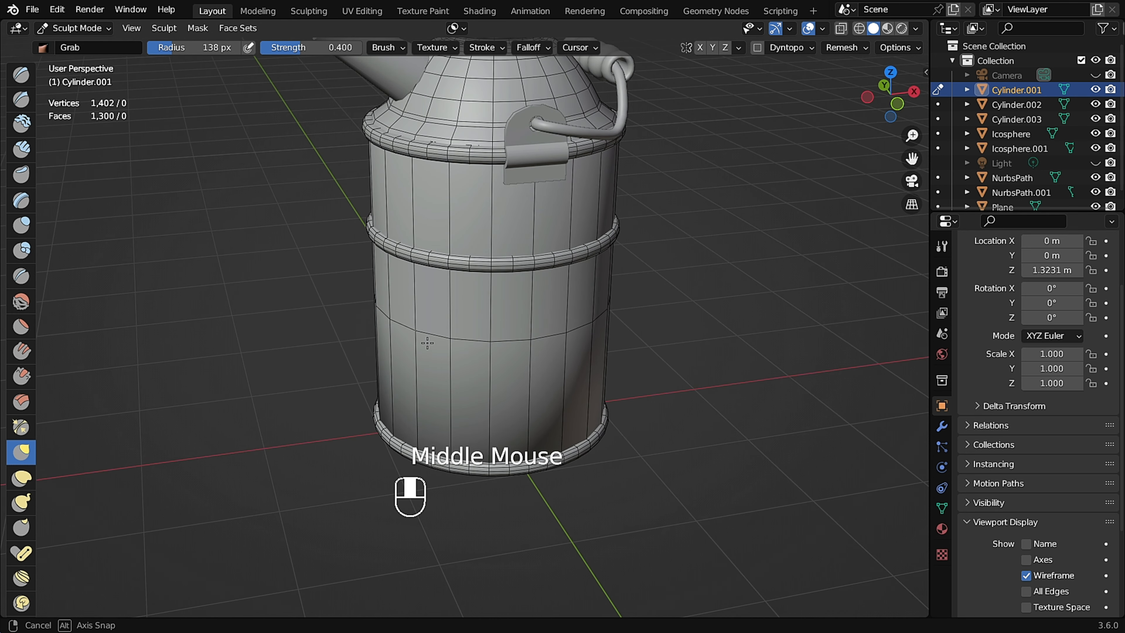
scroll(431, 341, up, 1)
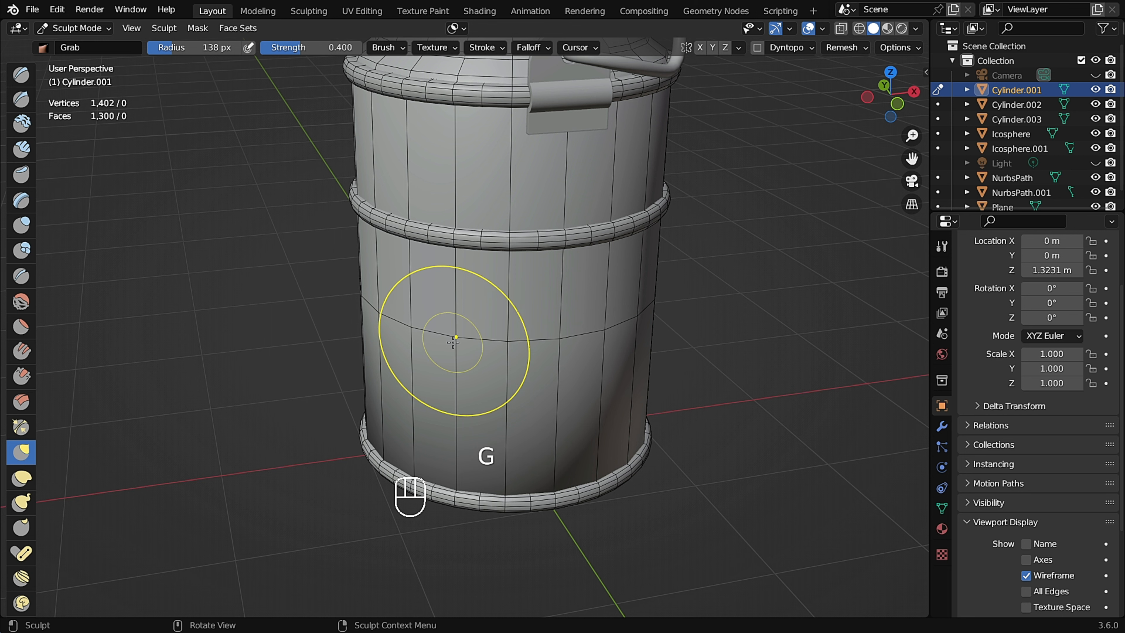
mouse_move(469, 333)
middle_down()
mouse_move(426, 326)
mouse_move(439, 341)
middle_up()
drag(444, 390, 446, 393)
mouse_move(445, 452)
shift+middle_down()
mouse_move(455, 329)
mouse_move(455, 342)
shift+middle_up()
drag(454, 361, 455, 363)
shift+middle_drag(455, 364, 456, 509)
shift+middle_drag(443, 199, 439, 350)
shift+middle_drag(401, 120, 399, 224)
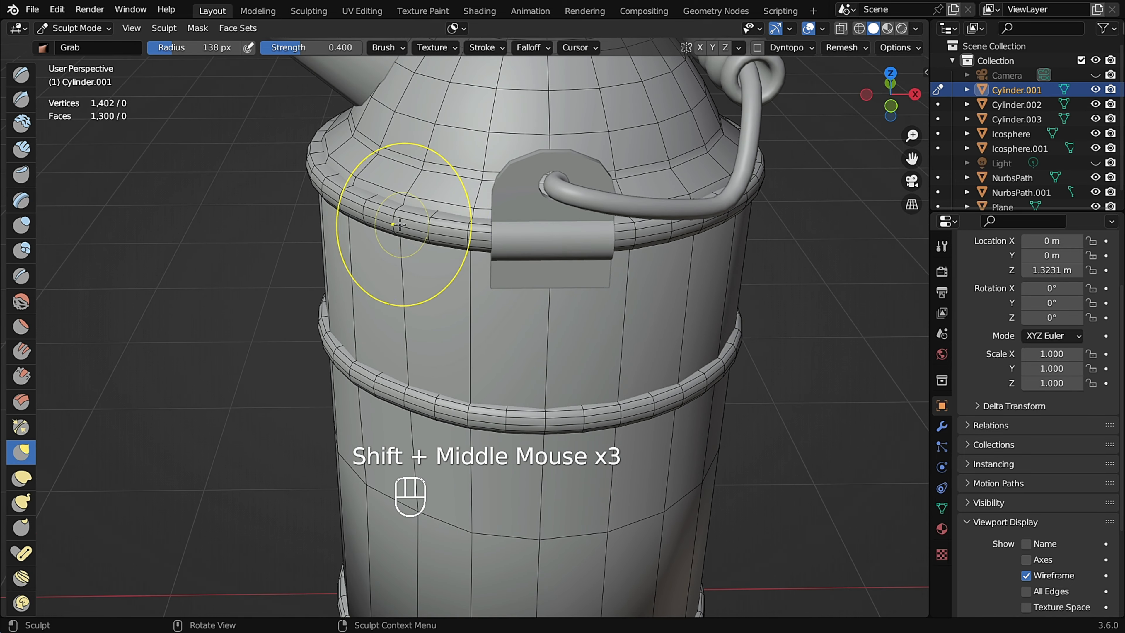
Grab the body's surface near the bottom rim and middle band to make it uneven.
shift+middle_drag(443, 291, 683, 231)
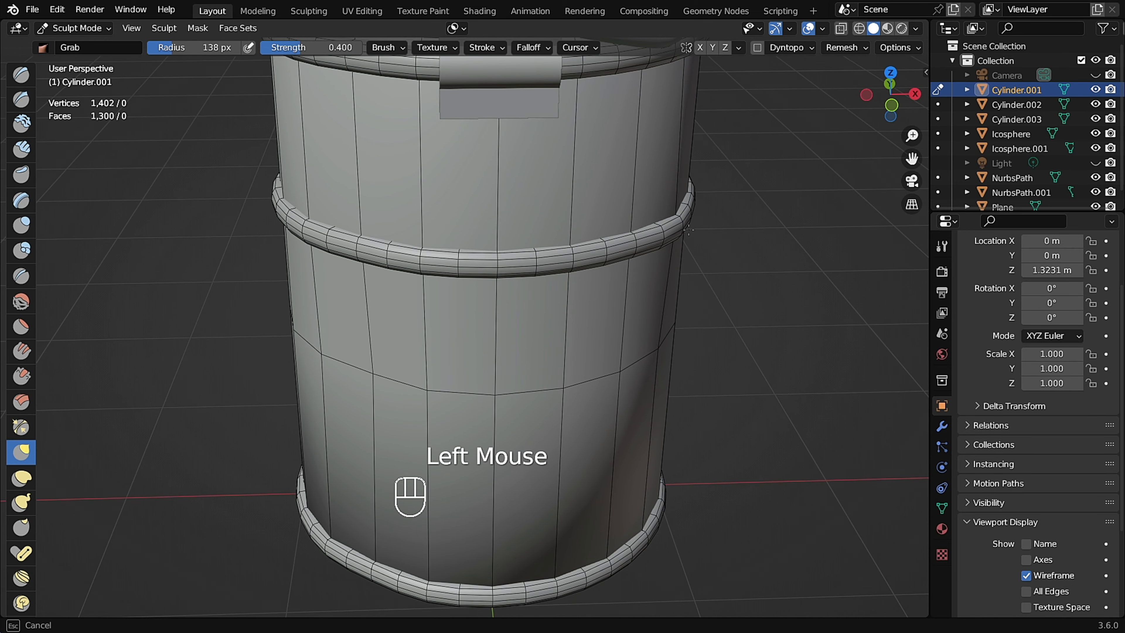
shift+middle_drag(702, 538, 653, 476)
drag(654, 476, 649, 473)
shift+middle_drag(647, 58, 528, 247)
middle_drag(527, 246, 399, 266)
scroll(544, 239, down, 2)
shift+middle_drag(399, 266, 538, 266)
mouse_move(538, 266)
middle_down()
mouse_move(432, 337)
mouse_move(545, 337)
mouse_move(501, 215)
middle_up()
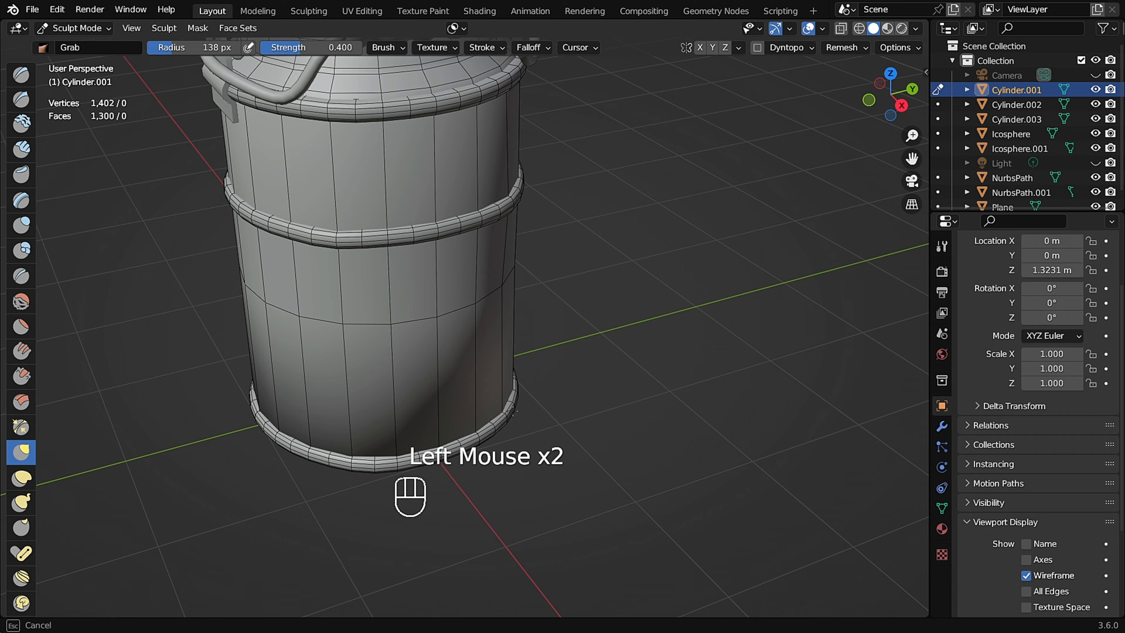
scroll(513, 411, down, 1)
shift+middle_drag(527, 84, 485, 169)
mouse_move(553, 311)
middle_down()
mouse_move(470, 341)
mouse_move(372, 319)
mouse_move(327, 327)
mouse_move(372, 351)
mouse_move(395, 399)
mouse_move(421, 357)
mouse_move(374, 262)
middle_up()
scroll(327, 327, down, 1)
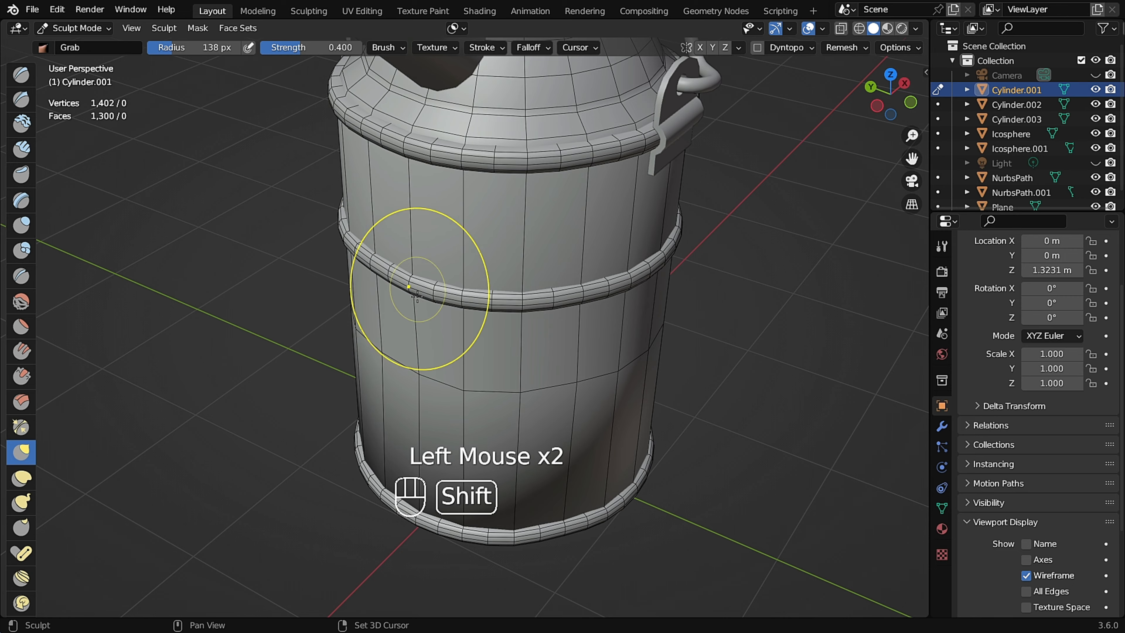
Pull the middle band and lower wall outward with the Grab brush, checking the outline from above.
shift+middle_drag(418, 296, 448, 203)
drag(448, 204, 451, 210)
shift+middle_drag(509, 414, 492, 326)
drag(489, 343, 493, 355)
scroll(493, 354, down, 2)
mouse_move(494, 353)
middle_down()
mouse_move(526, 364)
mouse_move(610, 218)
mouse_move(464, 490)
mouse_move(553, 170)
mouse_move(552, 109)
middle_up()
scroll(578, 354, up, 2)
shift+middle_drag(552, 108, 639, 56)
drag(392, 269, 396, 270)
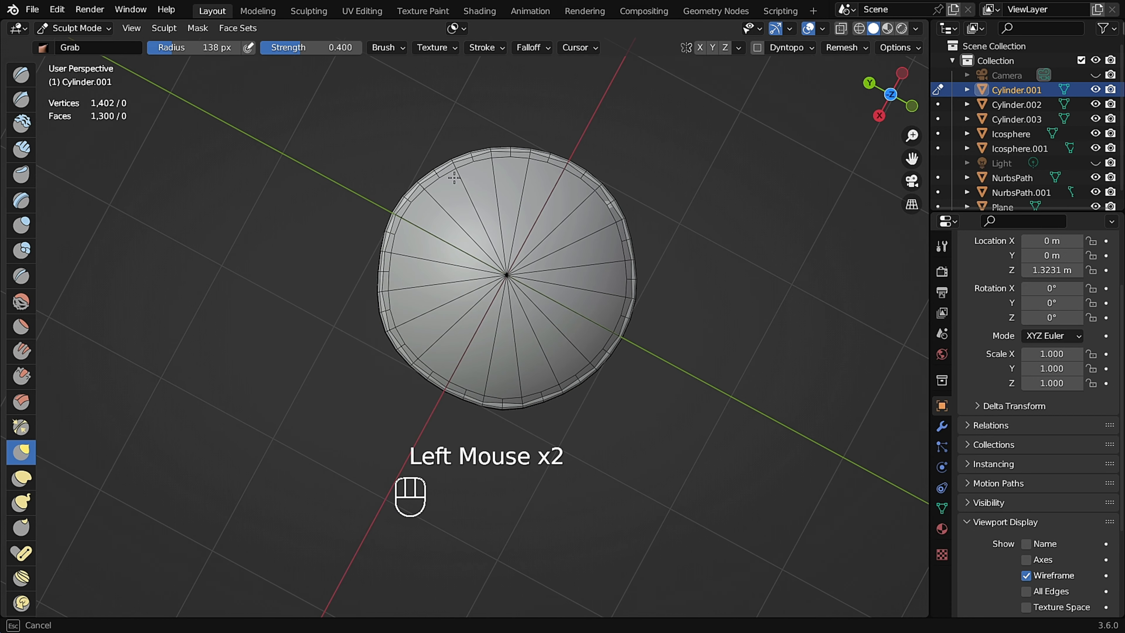
Dent the lower wall's front and the area under the handle pad with Grab strokes.
scroll(523, 410, up, 1)
middle_drag(422, 379, 447, 204)
scroll(455, 209, down, 2)
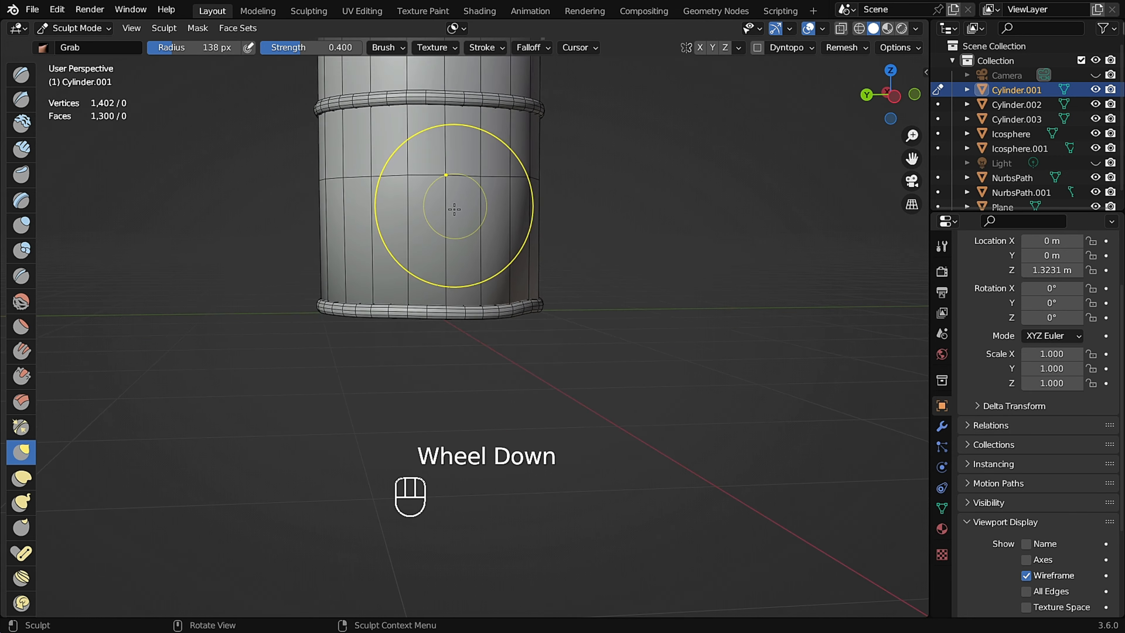
drag(404, 231, 404, 233)
scroll(519, 252, up, 2)
middle_drag(563, 243, 527, 247)
shift+middle_drag(527, 248, 470, 235)
mouse_move(470, 235)
shift+middle_down()
mouse_move(488, 236)
mouse_move(456, 235)
shift+middle_up()
shift+middle_drag(456, 235, 429, 244)
middle_drag(378, 217, 476, 214)
middle_drag(476, 214, 445, 200)
middle_drag(510, 187, 456, 195)
shift+middle_drag(456, 195, 481, 198)
middle_drag(471, 246, 225, 181)
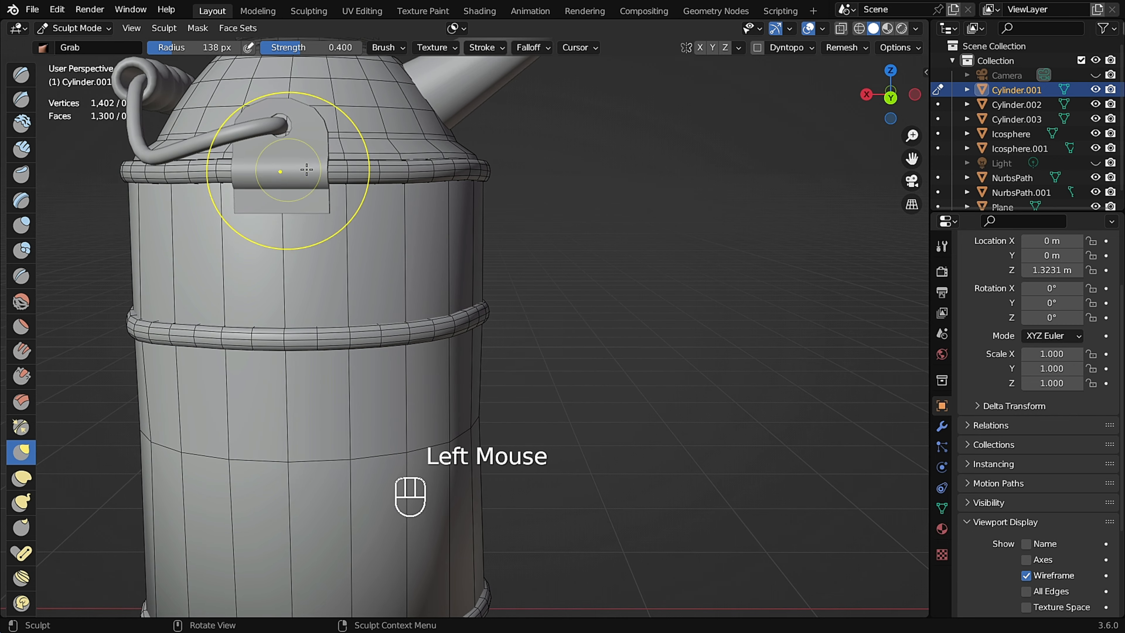
Push more small dents into the body's wall around the middle band and the lower loop.
middle_drag(334, 169, 418, 186)
drag(416, 188, 418, 191)
scroll(418, 190, down, 1)
middle_drag(620, 222, 459, 241)
drag(508, 210, 509, 207)
middle_drag(564, 215, 457, 271)
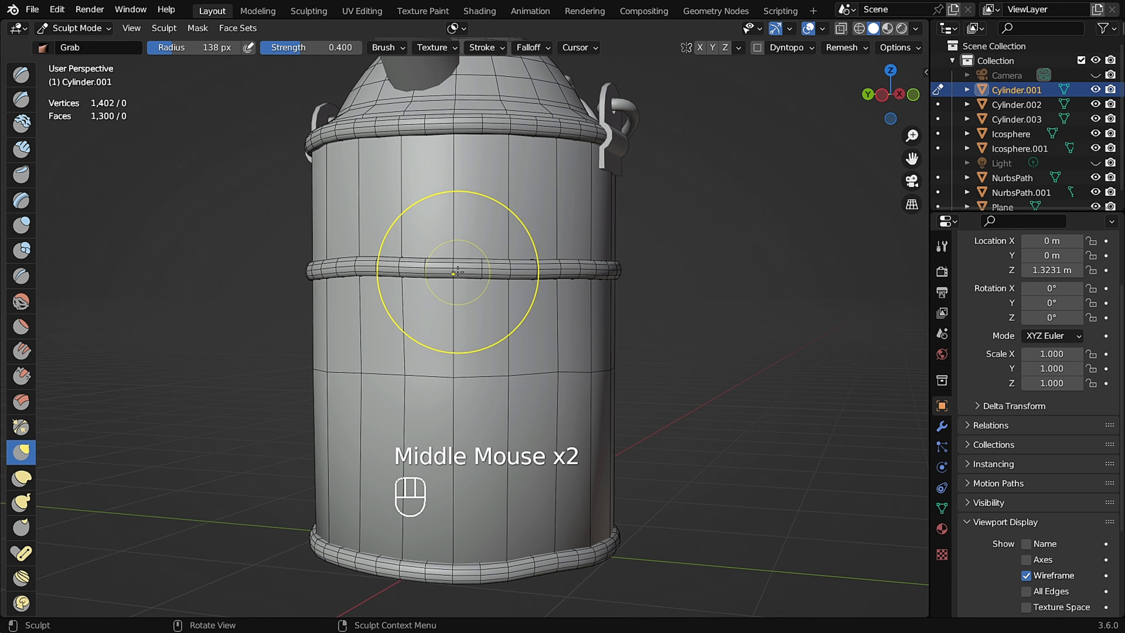
middle_drag(496, 307, 504, 293)
shift+middle_drag(638, 237, 464, 313)
drag(380, 348, 380, 350)
middle_drag(380, 350, 361, 348)
shift+middle_drag(361, 349, 333, 344)
drag(333, 344, 333, 350)
middle_drag(544, 350, 522, 354)
shift+middle_drag(545, 355, 539, 338)
drag(539, 338, 538, 335)
middle_drag(538, 335, 470, 339)
drag(729, 343, 728, 338)
shift+middle_drag(797, 358, 587, 346)
drag(609, 328, 608, 324)
middle_drag(609, 323, 465, 209)
Turn off the body's wireframe display and review the whole can.
scroll(571, 330, up, 5)
scroll(562, 331, down, 5)
scroll(555, 357, up, 4)
scroll(425, 248, up, 4)
mouse_move(412, 259)
middle_down()
mouse_move(390, 272)
mouse_move(416, 248)
middle_up()
scroll(392, 268, down, 6)
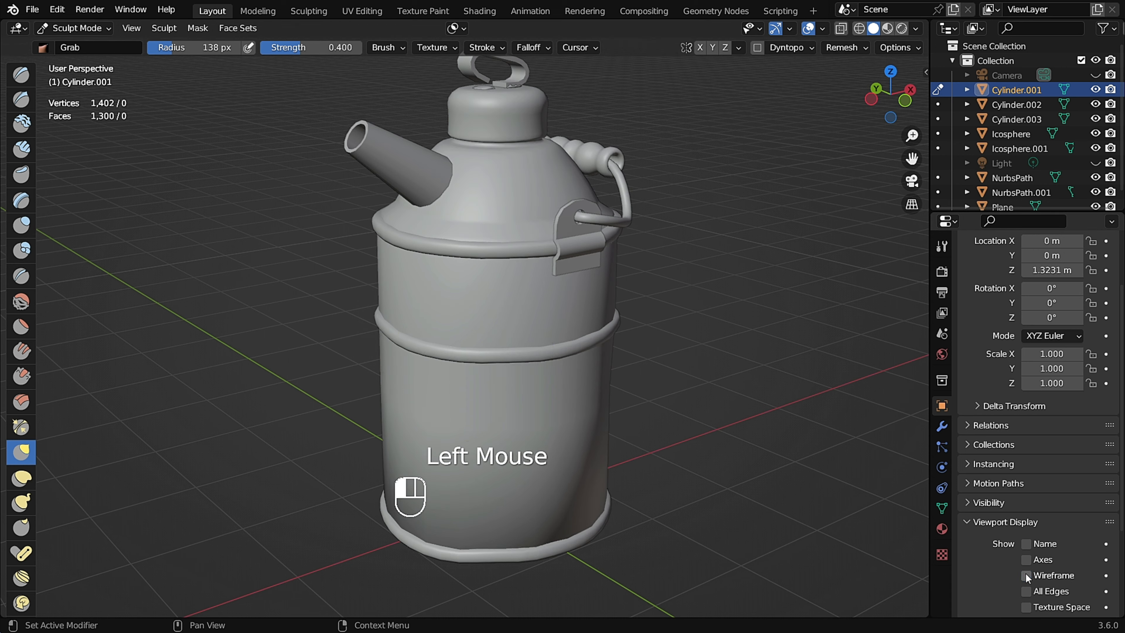
Add final Grab strokes to the body's wall below the handle pad.
middle_drag(495, 338, 499, 344)
scroll(500, 345, up, 4)
middle_drag(500, 345, 540, 294)
drag(540, 295, 532, 301)
shift+middle_drag(527, 304, 486, 295)
scroll(499, 328, down, 3)
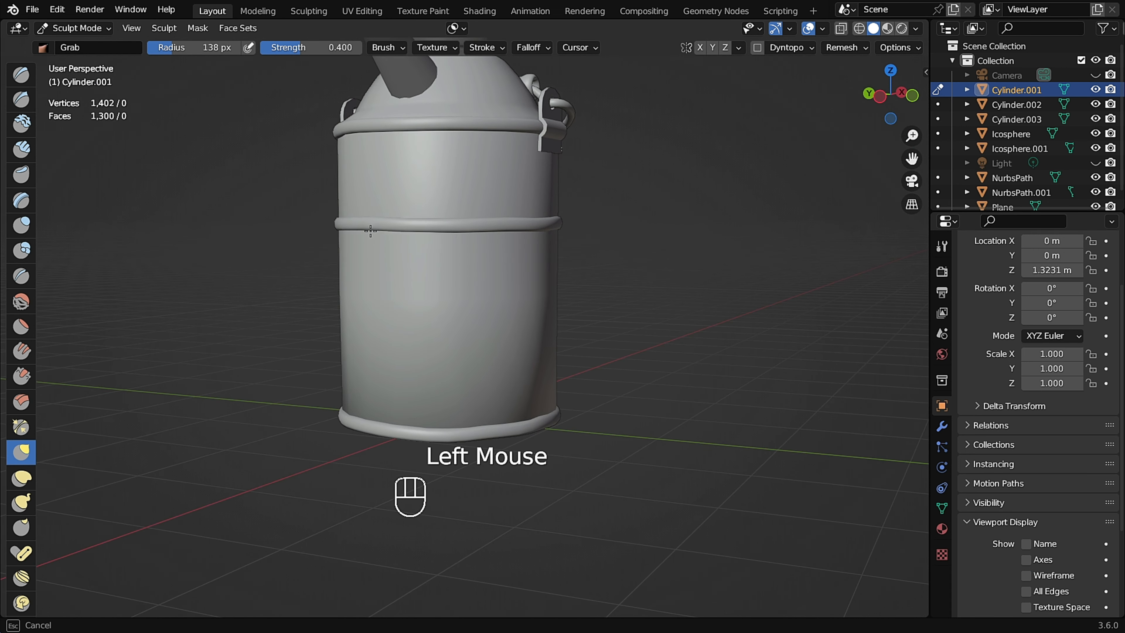
Orbit and zoom around the can to inspect the lid and its loop handle.
middle_drag(514, 231, 389, 326)
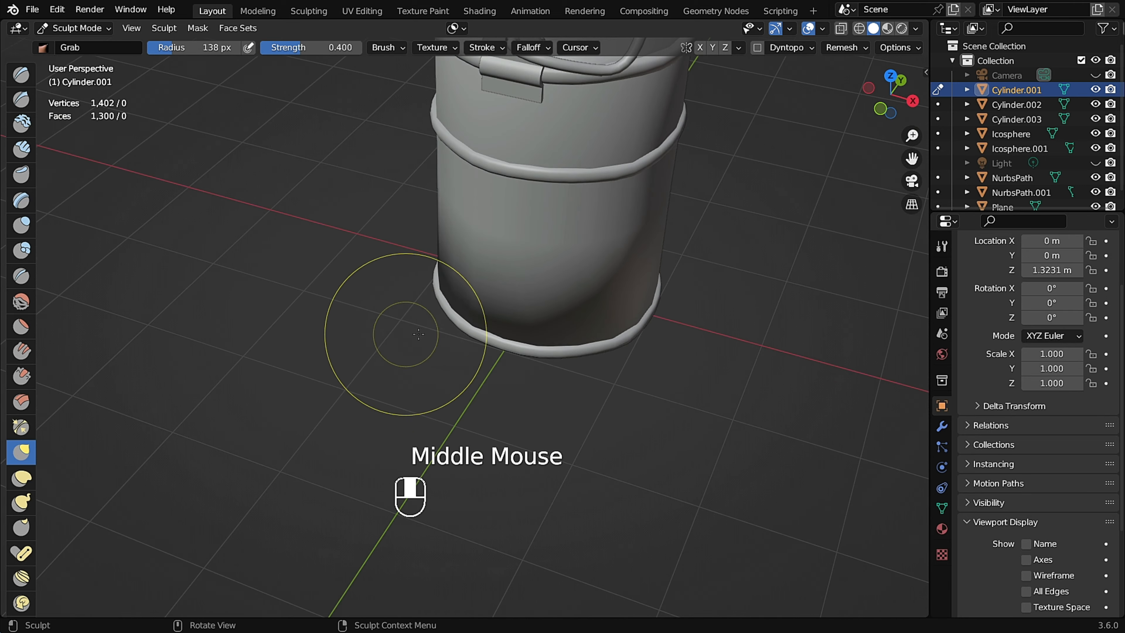
scroll(490, 213, up, 2)
mouse_move(489, 214)
shift+middle_down()
mouse_move(452, 266)
mouse_move(488, 199)
shift+middle_up()
drag(580, 352, 576, 348)
mouse_move(527, 327)
shift+middle_down()
mouse_move(555, 342)
mouse_move(541, 339)
shift+middle_up()
middle_drag(471, 332, 465, 296)
shift+middle_drag(467, 89, 472, 297)
middle_drag(472, 297, 477, 218)
shift+scroll(482, 299, up, 2)
shift+middle_drag(482, 299, 448, 169)
key(q)
scroll(459, 186, down, 2)
scroll(432, 188, up, 2)
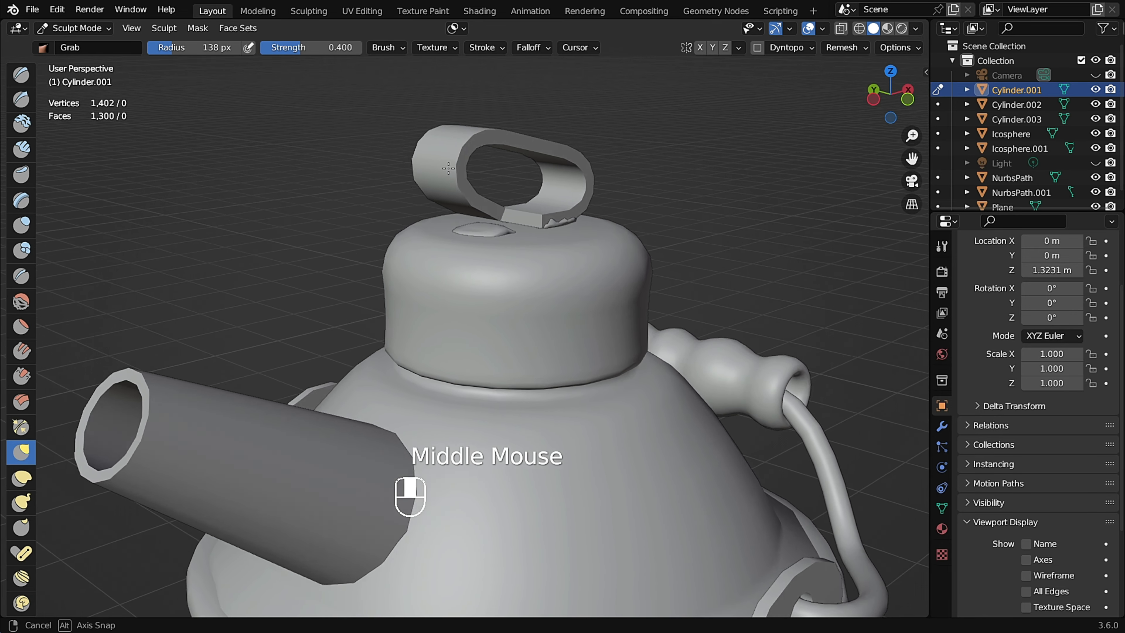
scroll(502, 239, down, 3)
middle_drag(502, 239, 496, 248)
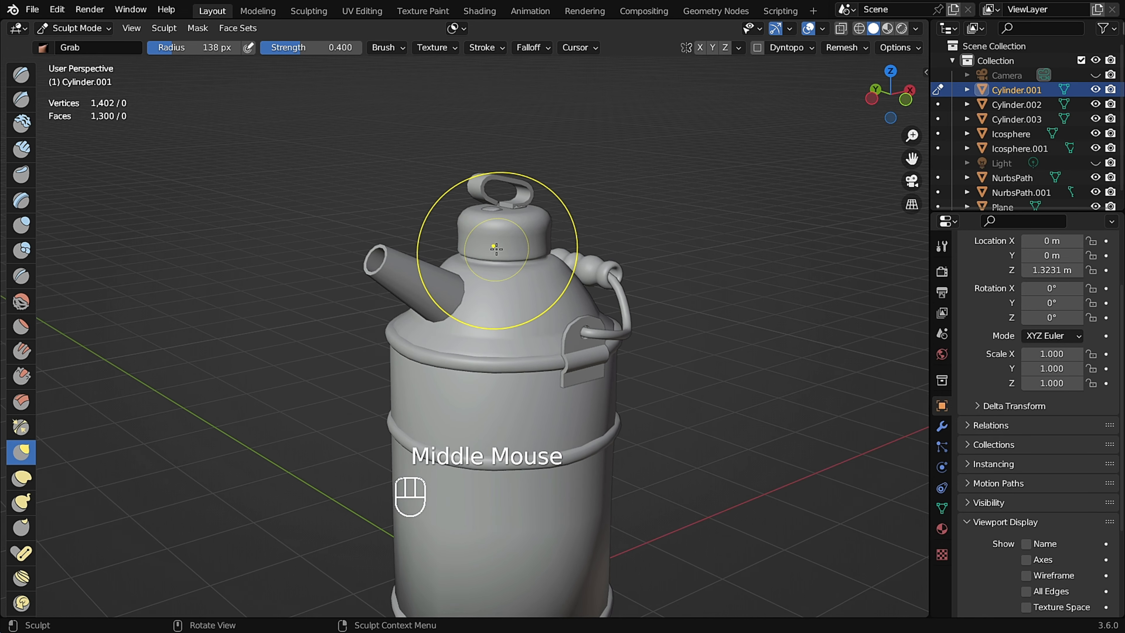
Return to Object Mode, select the spout, and switch it into Sculpt Mode.
key(ctrl+Tab)
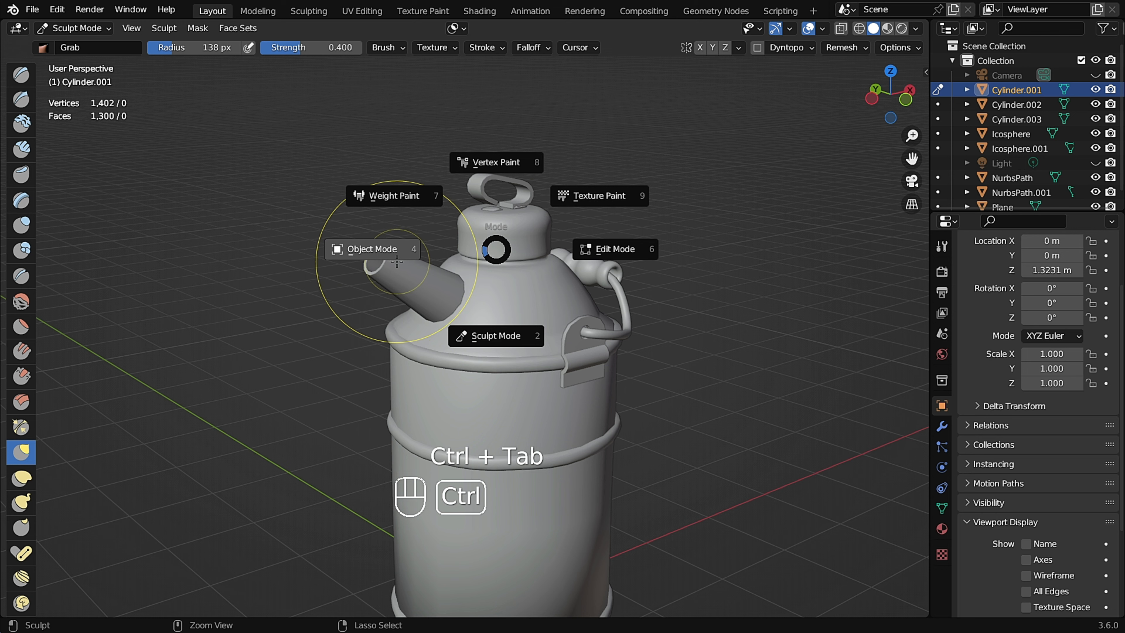
click(363, 249)
scroll(480, 185, up, 2)
scroll(498, 211, down, 2)
scroll(483, 194, up, 1)
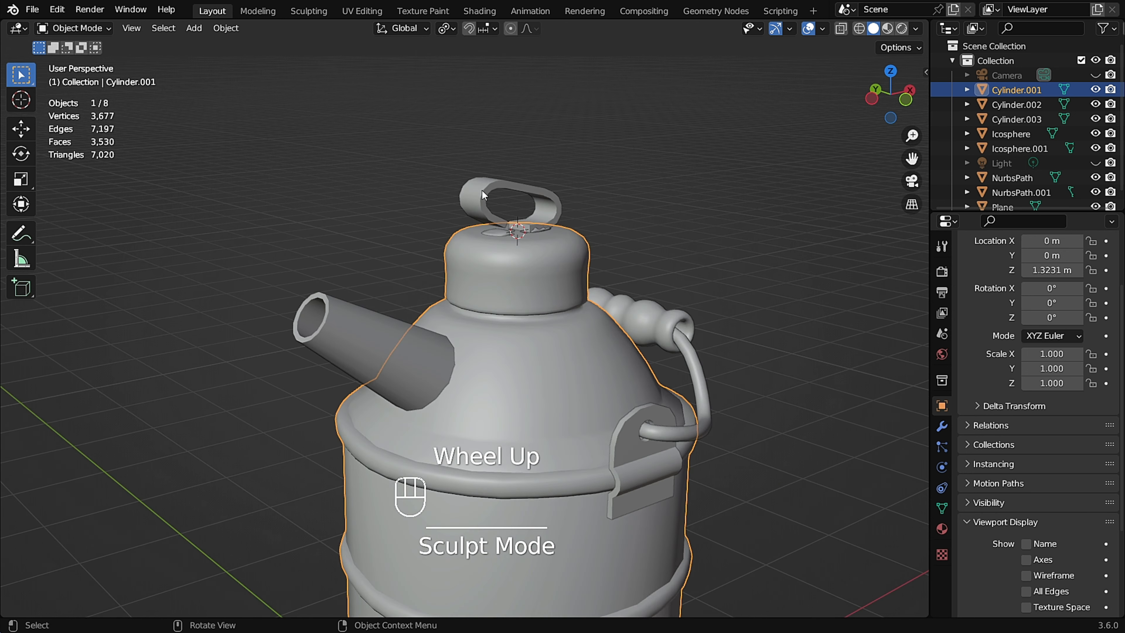
click(338, 346)
scroll(326, 329, up, 1)
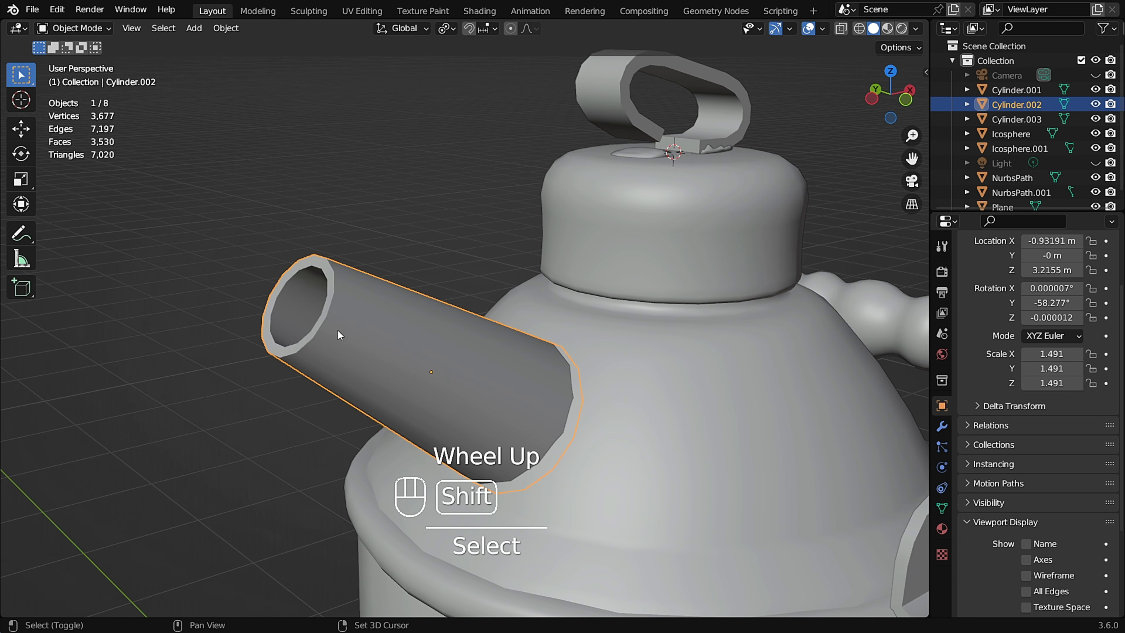
shift+middle_drag(338, 330, 389, 251)
key(ctrl+Tab)
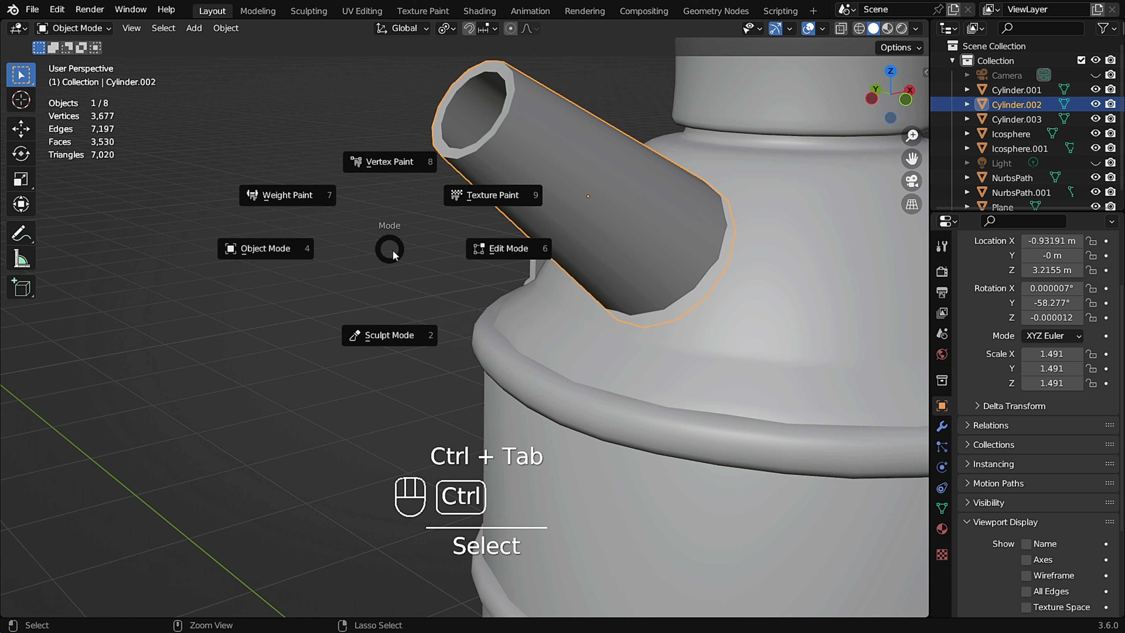
click(385, 337)
Try Grab strokes on the spout, then undo them.
mouse_move(459, 214)
middle_down()
mouse_move(475, 223)
mouse_move(464, 243)
middle_up()
shift+middle_drag(438, 306, 442, 264)
drag(424, 262, 432, 264)
mouse_move(454, 269)
middle_down()
mouse_move(480, 253)
mouse_move(411, 269)
middle_up()
key(ctrl+z)
key(ctrl+z)
In Edit Mode, add two loop cuts to the spout, one near its mouth and one near its base.
key(Tab)
key(ctrl+r)
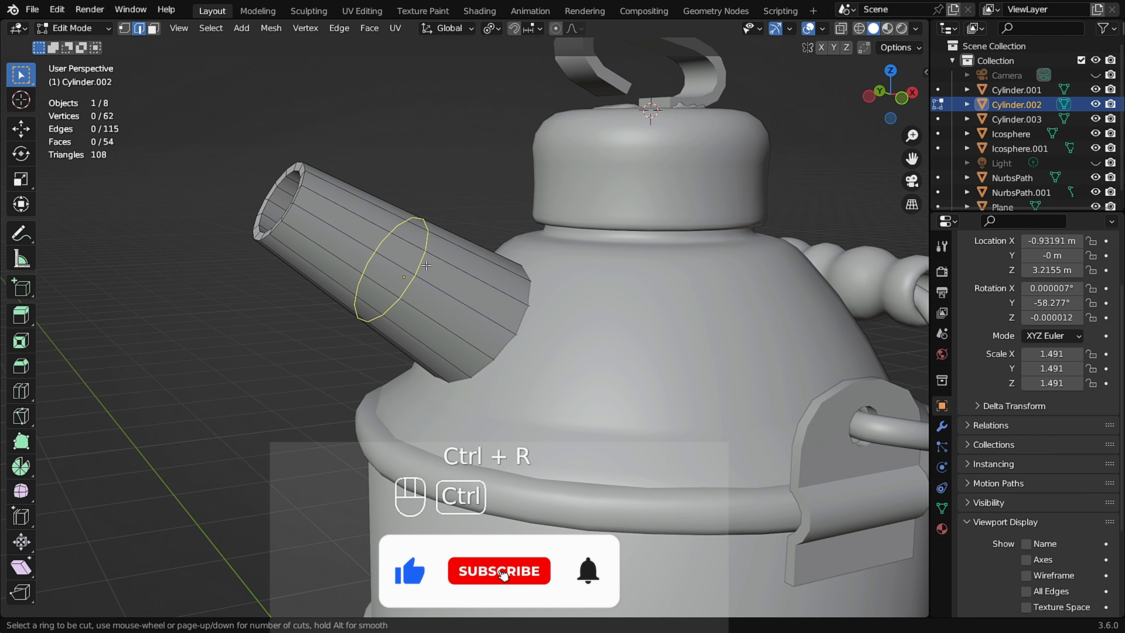
click(426, 265)
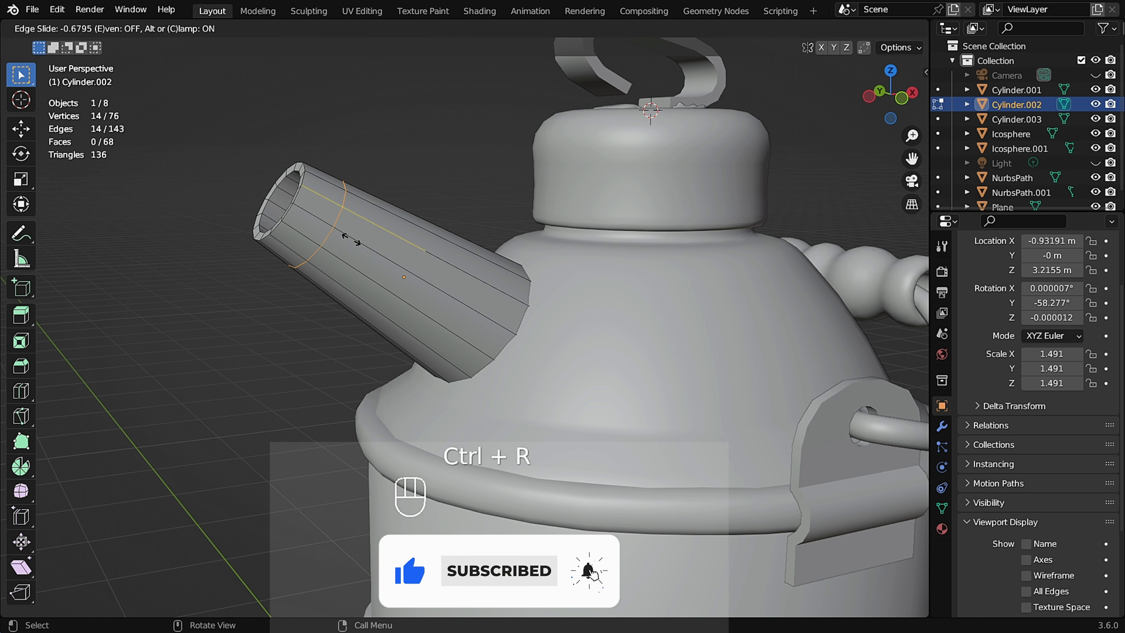
click(351, 239)
key(ctrl+r)
click(434, 283)
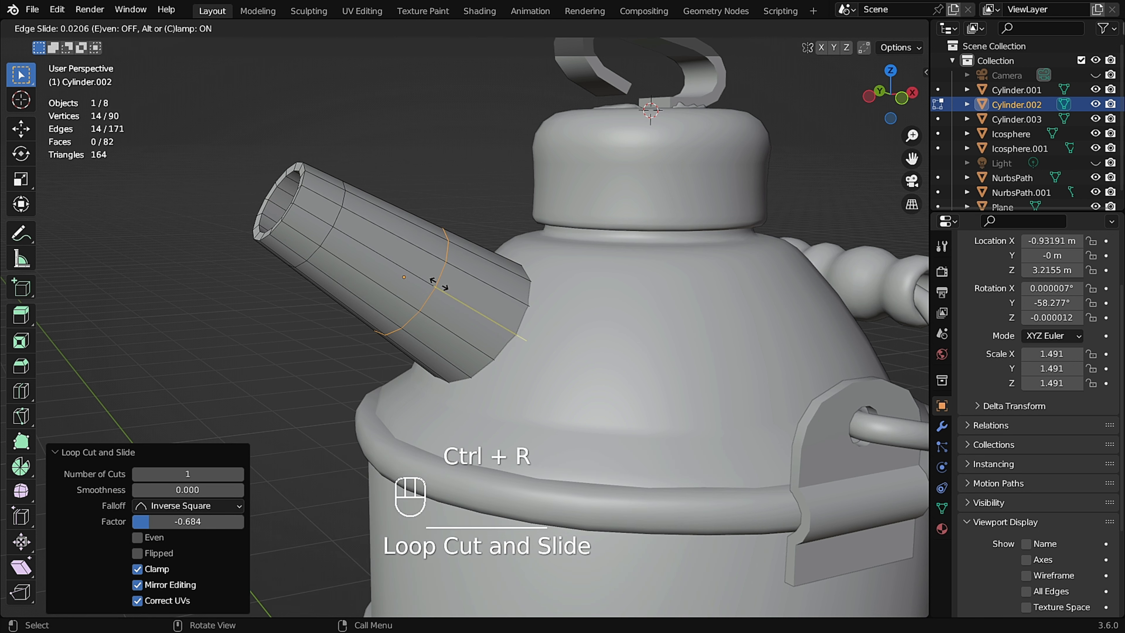
click(427, 277)
Back in Sculpt Mode, dent the spout's rim with Grab strokes using a 118 px brush radius.
middle_drag(292, 244, 355, 248)
drag(292, 257, 301, 269)
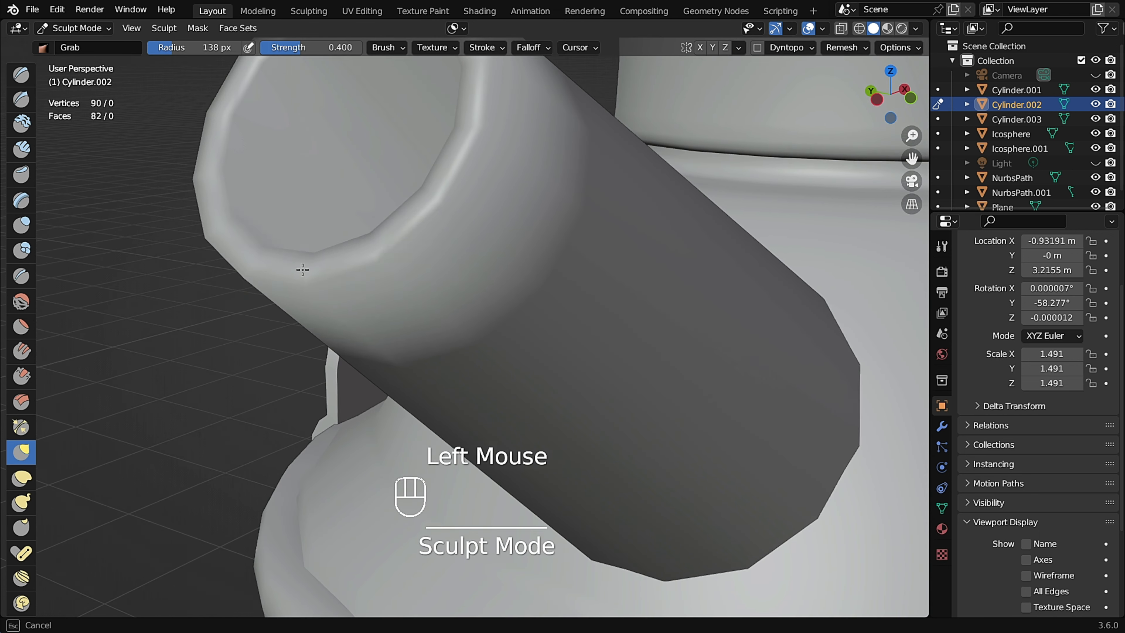
scroll(301, 261, down, 6)
middle_drag(279, 248, 294, 243)
scroll(290, 244, up, 6)
drag(281, 244, 266, 249)
scroll(317, 212, down, 7)
scroll(319, 210, up, 8)
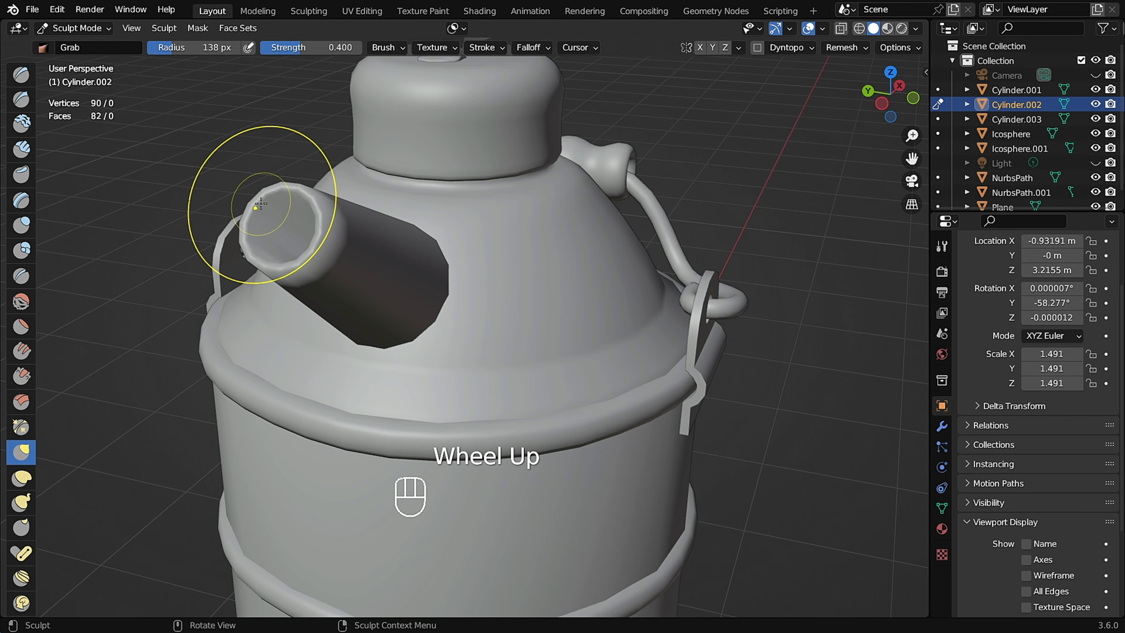
ctrl+middle_drag(291, 225, 238, 196)
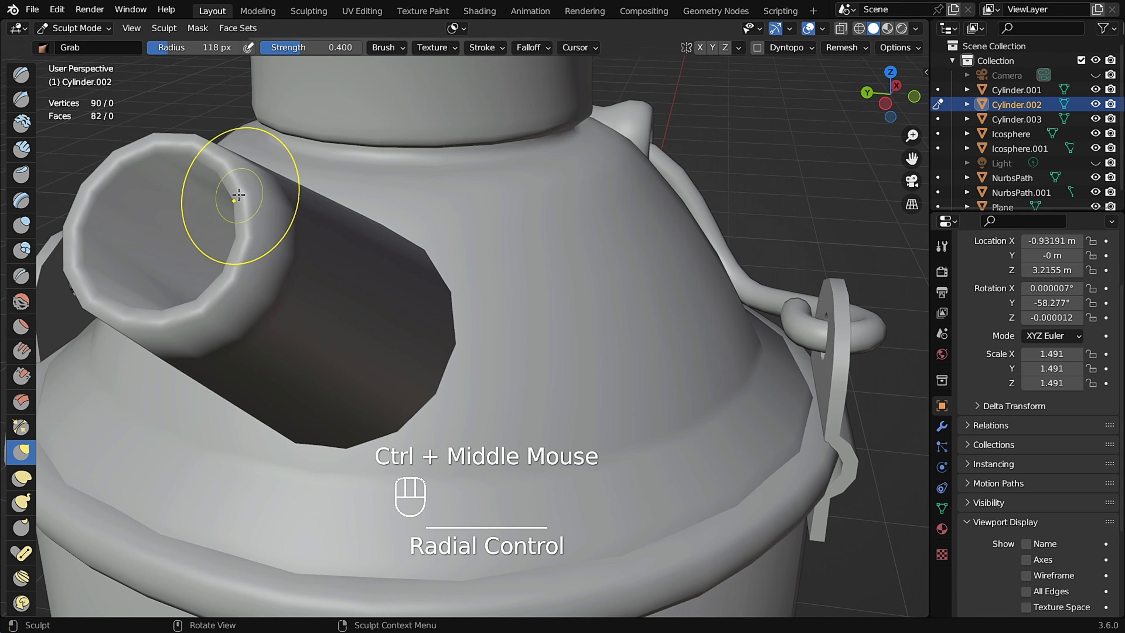
shift+middle_drag(216, 271, 546, 276)
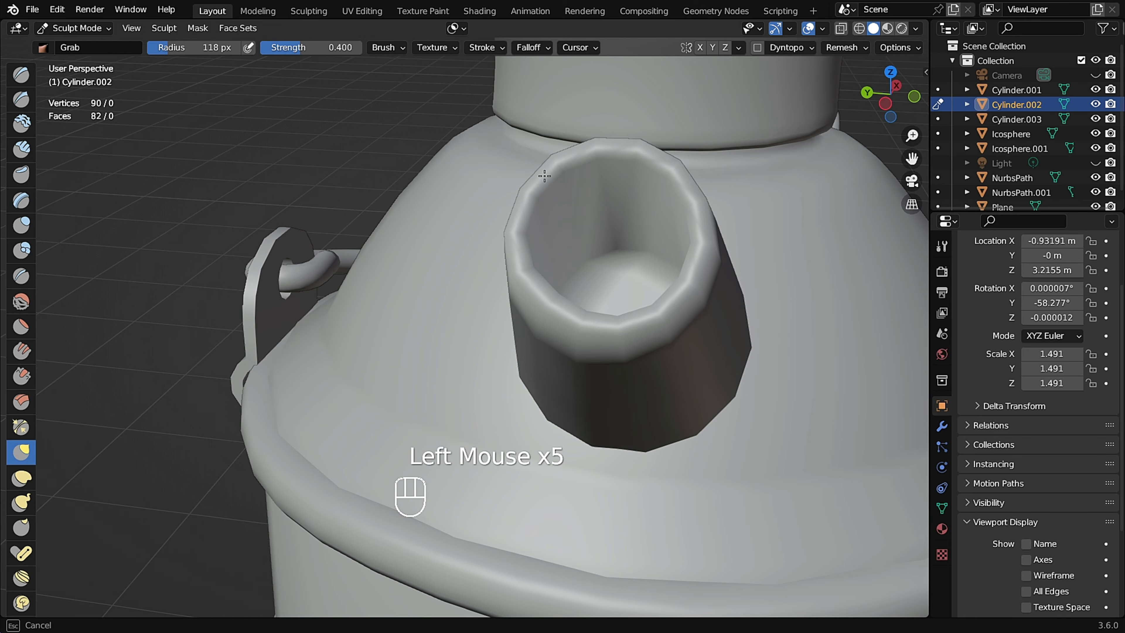
Push the spout's sides and base into an uneven shape with more Grab strokes.
scroll(544, 176, down, 2)
scroll(617, 266, up, 1)
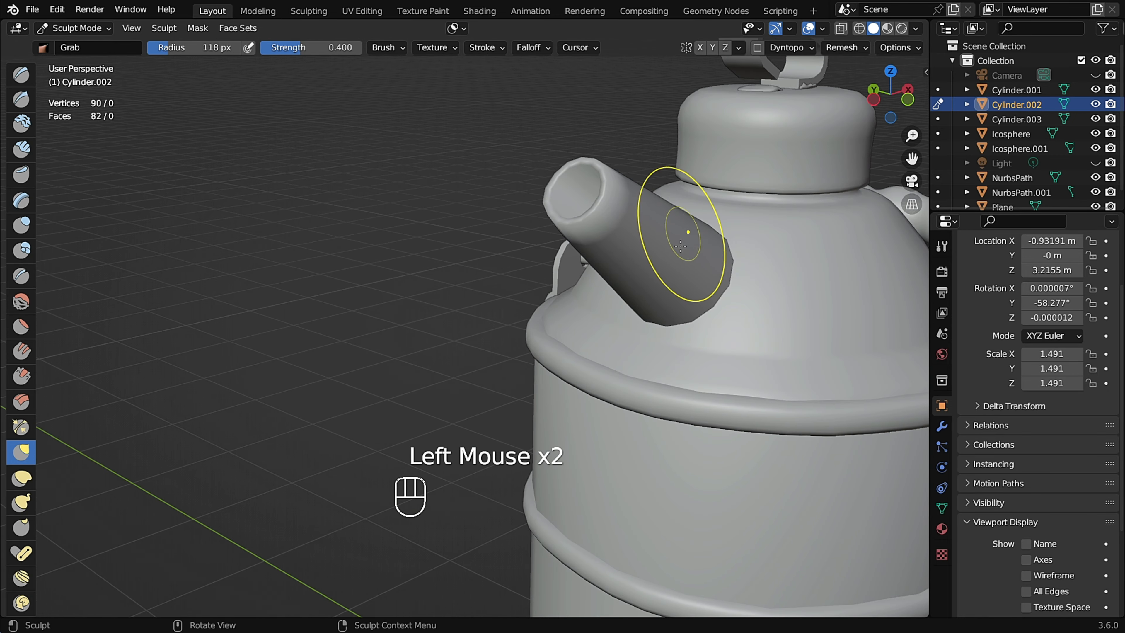
middle_drag(496, 261, 500, 306)
scroll(501, 306, down, 4)
shift+middle_drag(500, 306, 522, 319)
scroll(479, 293, up, 4)
middle_drag(452, 283, 389, 243)
scroll(407, 177, down, 2)
mouse_move(406, 176)
shift+middle_down()
mouse_move(567, 284)
mouse_move(496, 277)
mouse_move(470, 249)
shift+middle_up()
Take the spout back through Edit Mode to Object Mode.
key(Tab)
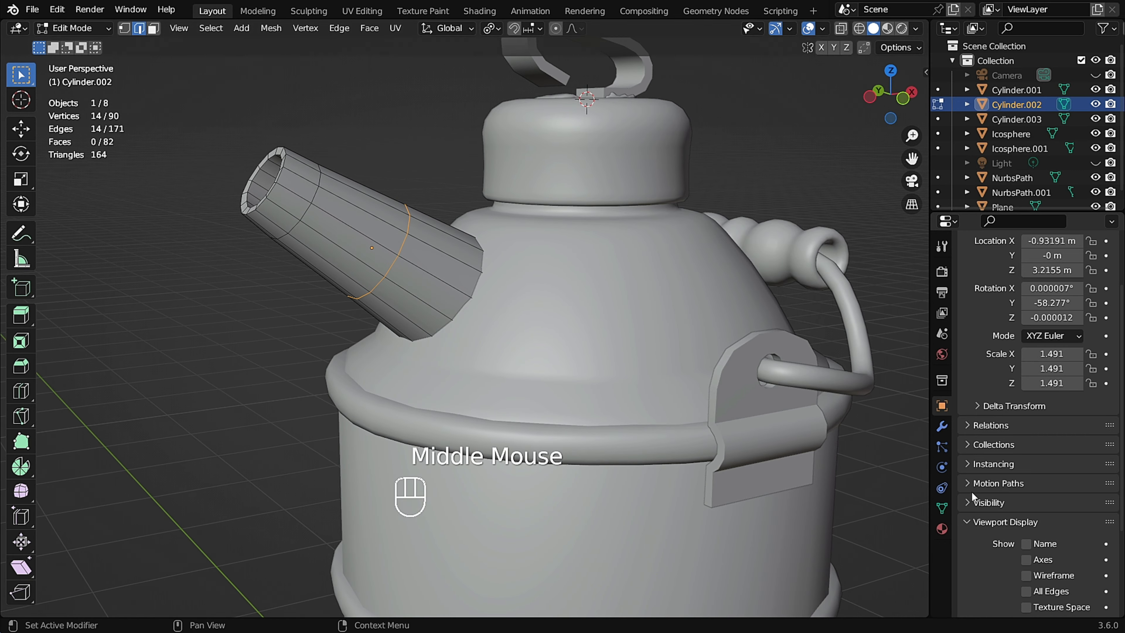
scroll(443, 200, up, 3)
click(422, 140)
key(Tab)
key(ctrl+Tab)
click(295, 248)
scroll(353, 193, down, 2)
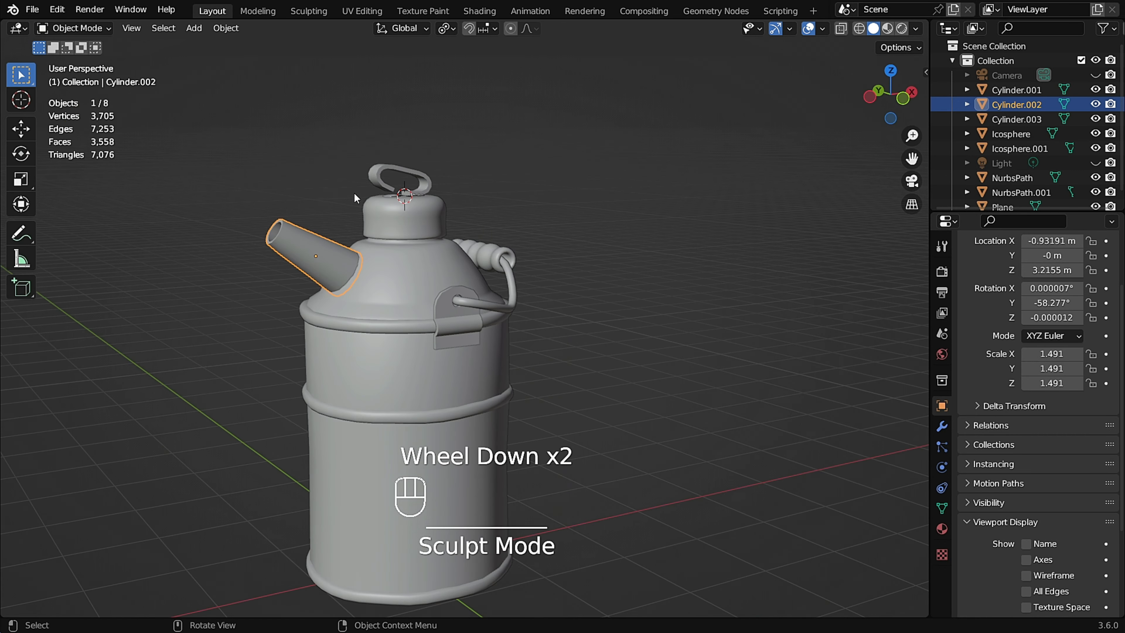
Select the bail handle wire and switch it into Sculpt Mode.
click(353, 193)
scroll(314, 224, up, 2)
mouse_move(313, 224)
middle_down()
mouse_move(265, 243)
mouse_move(391, 277)
mouse_move(434, 237)
mouse_move(537, 338)
mouse_move(430, 352)
middle_up()
scroll(237, 254, up, 2)
scroll(234, 250, down, 2)
click(591, 345)
scroll(587, 337, down, 2)
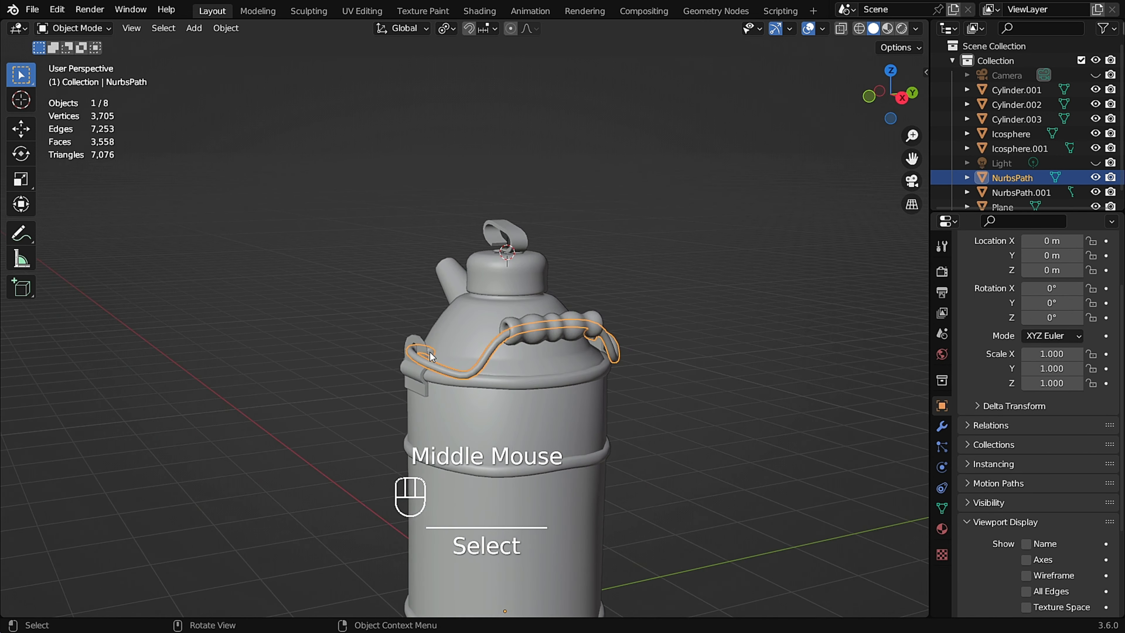
scroll(527, 344, up, 2)
key(ctrl+Tab)
click(529, 424)
Set the brush radius to 135 px and bend the handle wire with Grab strokes.
shift+middle_drag(553, 306, 500, 261)
middle_drag(500, 261, 483, 248)
key(f)
click(493, 249)
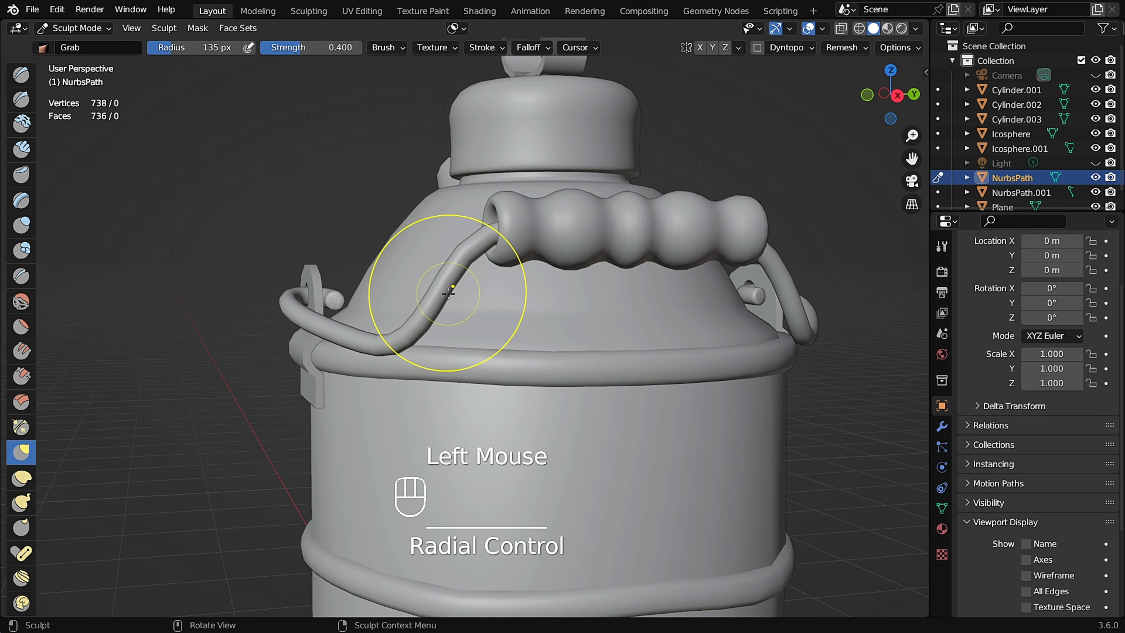
mouse_move(413, 350)
middle_down()
mouse_move(265, 282)
mouse_move(297, 316)
mouse_move(221, 292)
middle_up()
mouse_move(222, 292)
shift+middle_down()
mouse_move(235, 252)
mouse_move(190, 222)
shift+middle_up()
mouse_move(191, 222)
shift+middle_down()
mouse_move(193, 204)
mouse_move(262, 223)
shift+middle_up()
drag(264, 222, 287, 212)
drag(455, 344, 453, 337)
middle_drag(453, 337, 381, 327)
drag(621, 321, 616, 309)
mouse_move(598, 301)
middle_down()
mouse_move(556, 295)
mouse_move(484, 252)
mouse_move(394, 246)
mouse_move(490, 324)
mouse_move(408, 318)
middle_up()
scroll(485, 251, up, 2)
scroll(491, 325, down, 1)
scroll(490, 324, up, 2)
Switch sculpting to the handle's grip and dent it with Grab strokes.
key(alt+q)
click(577, 331)
middle_drag(578, 330, 553, 339)
mouse_move(564, 348)
shift+middle_down()
mouse_move(560, 319)
mouse_move(547, 317)
shift+middle_up()
drag(312, 302, 301, 305)
middle_drag(305, 306, 329, 304)
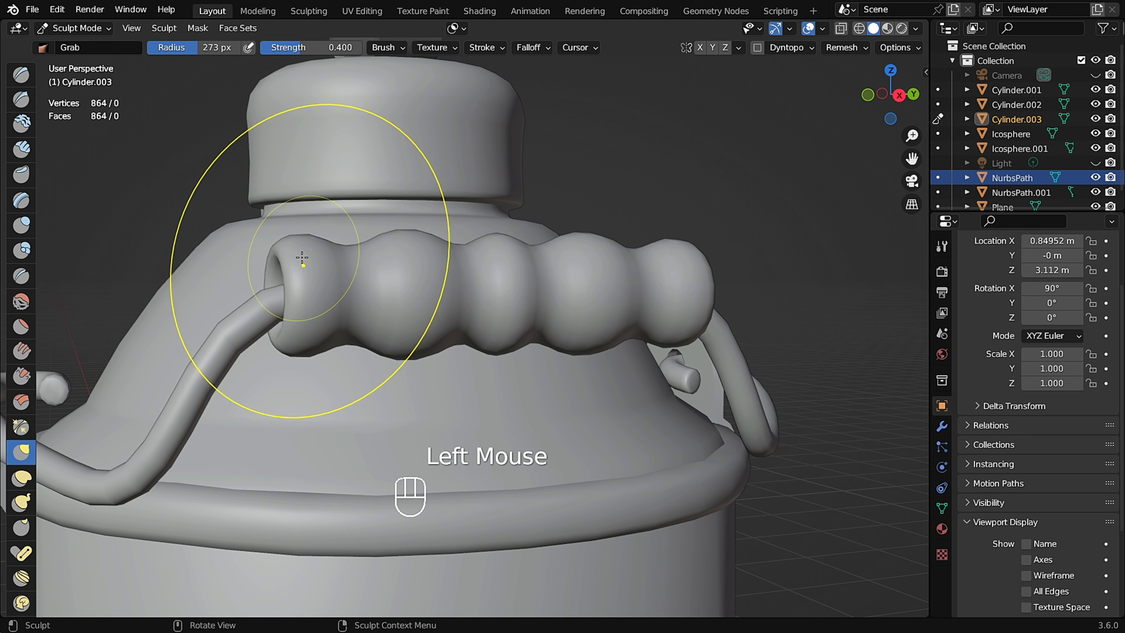
middle_drag(688, 327, 668, 326)
drag(748, 282, 761, 280)
Enlarge the brush radius to 312 px and push the grip's ends and ridges with Grab strokes.
key(f)
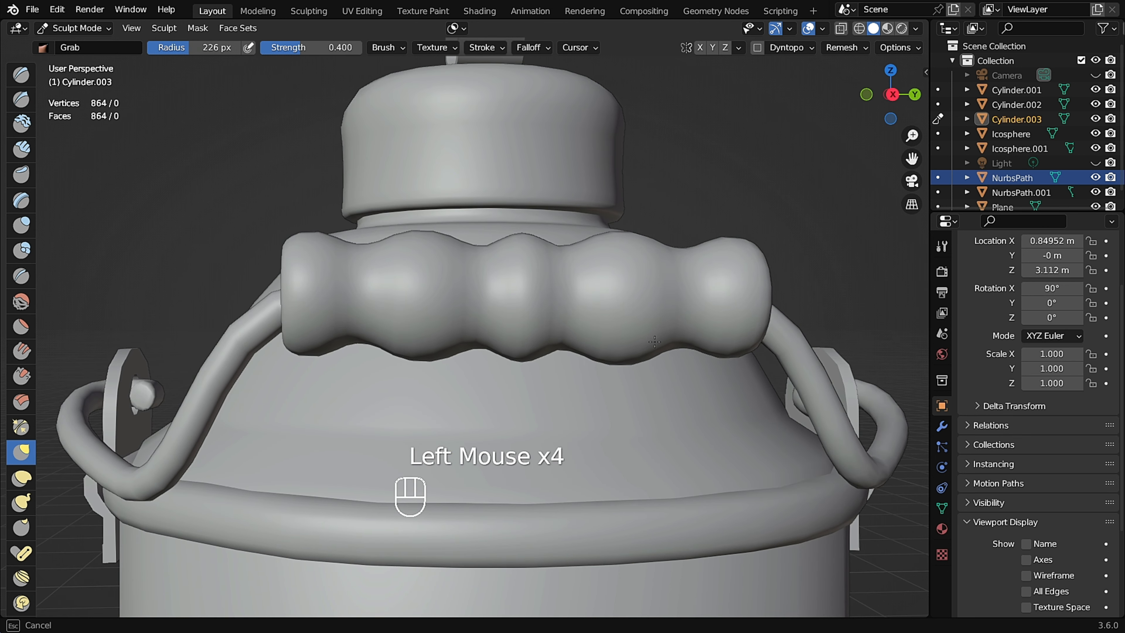
mouse_move(573, 253)
middle_down()
mouse_move(540, 281)
mouse_move(567, 267)
middle_up()
key(f)
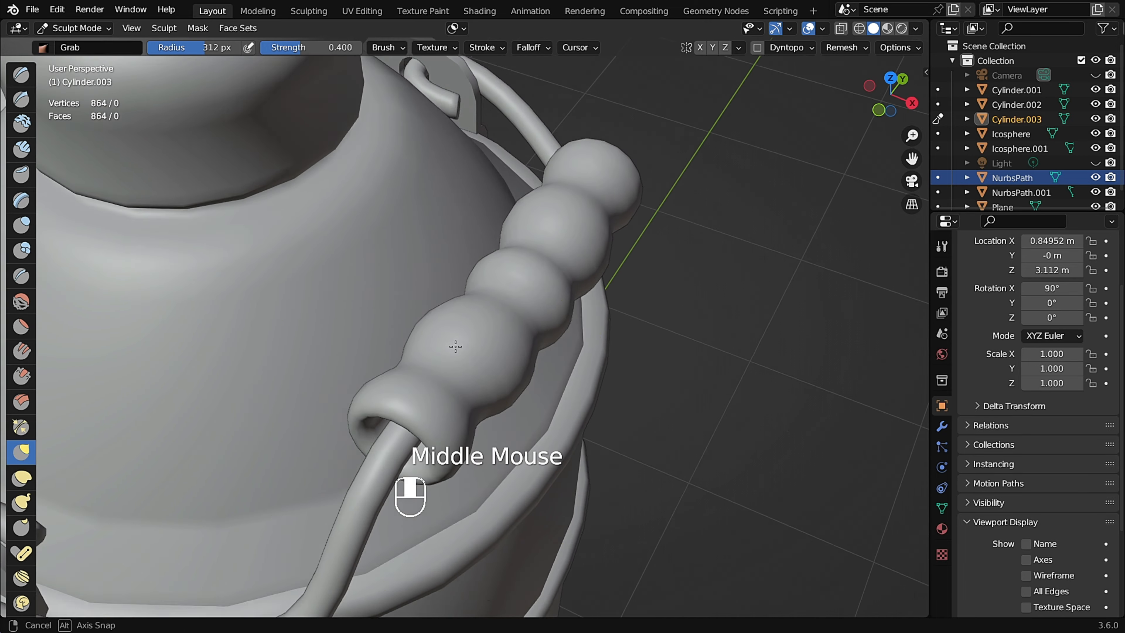
click(454, 350)
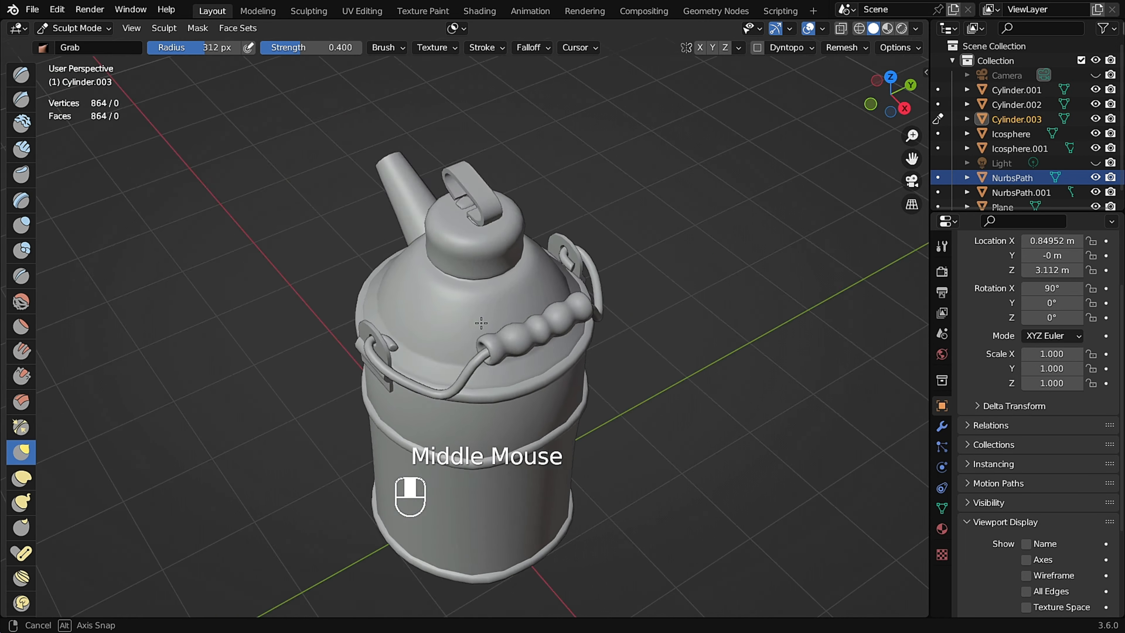
middle_drag(452, 351, 482, 353)
scroll(460, 294, up, 2)
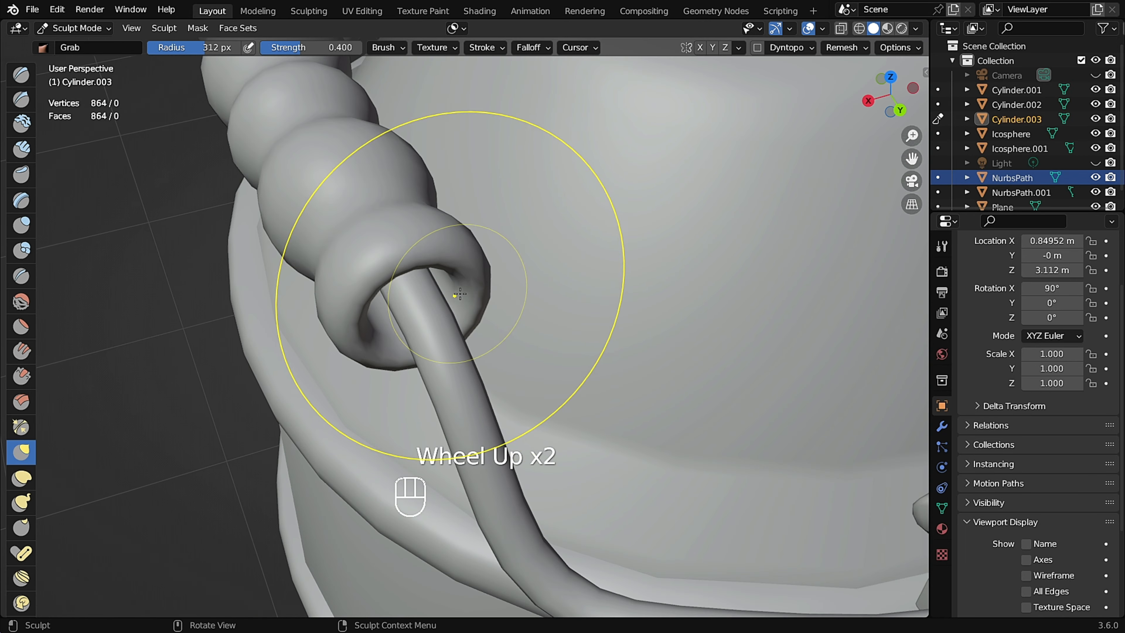
scroll(380, 265, up, 1)
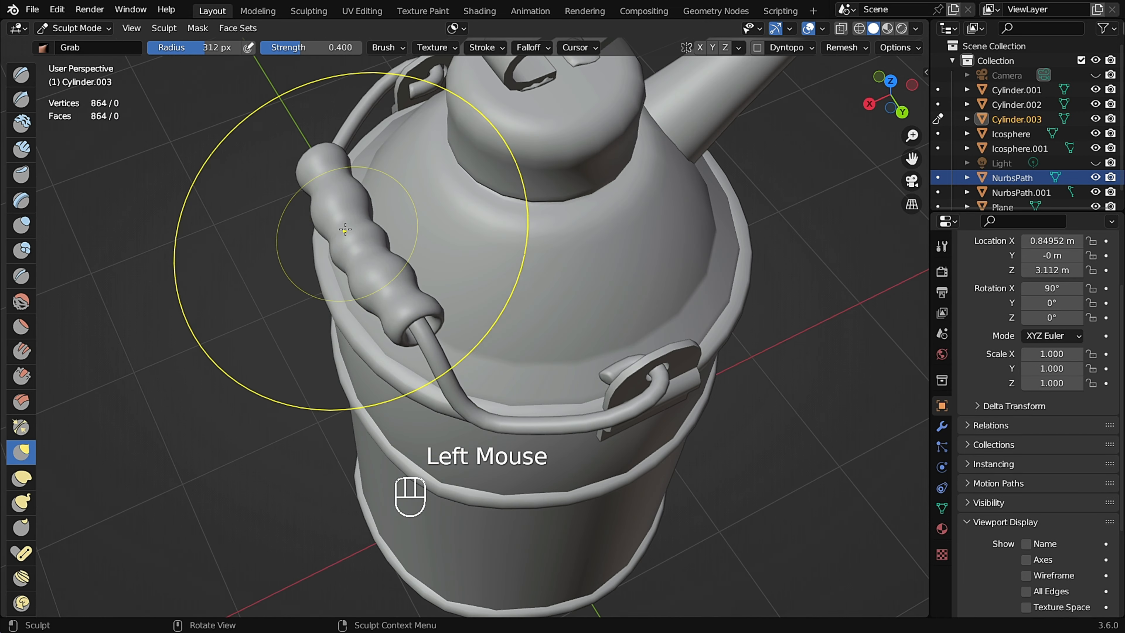
middle_drag(345, 229, 329, 251)
drag(343, 227, 345, 226)
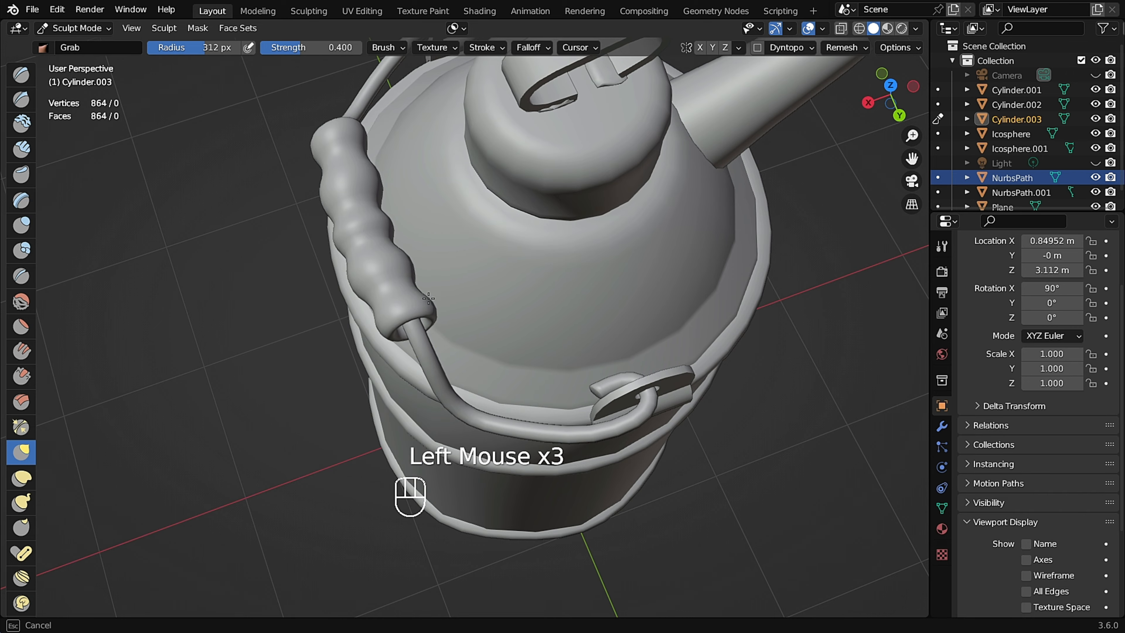
middle_drag(428, 298, 230, 310)
drag(210, 311, 210, 311)
shift+middle_drag(279, 309, 512, 360)
middle_drag(606, 285, 632, 355)
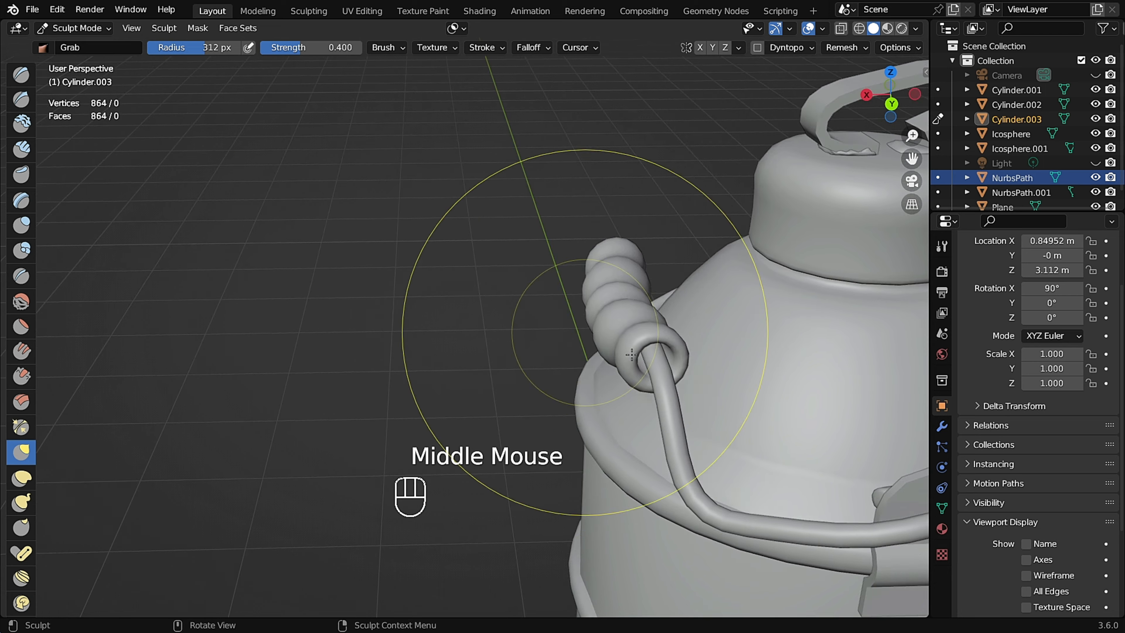
In right orthographic view, roughen the grip's ridges with further Grab strokes.
alt+middle_drag(602, 312, 399, 336)
scroll(397, 339, up, 4)
click(373, 323)
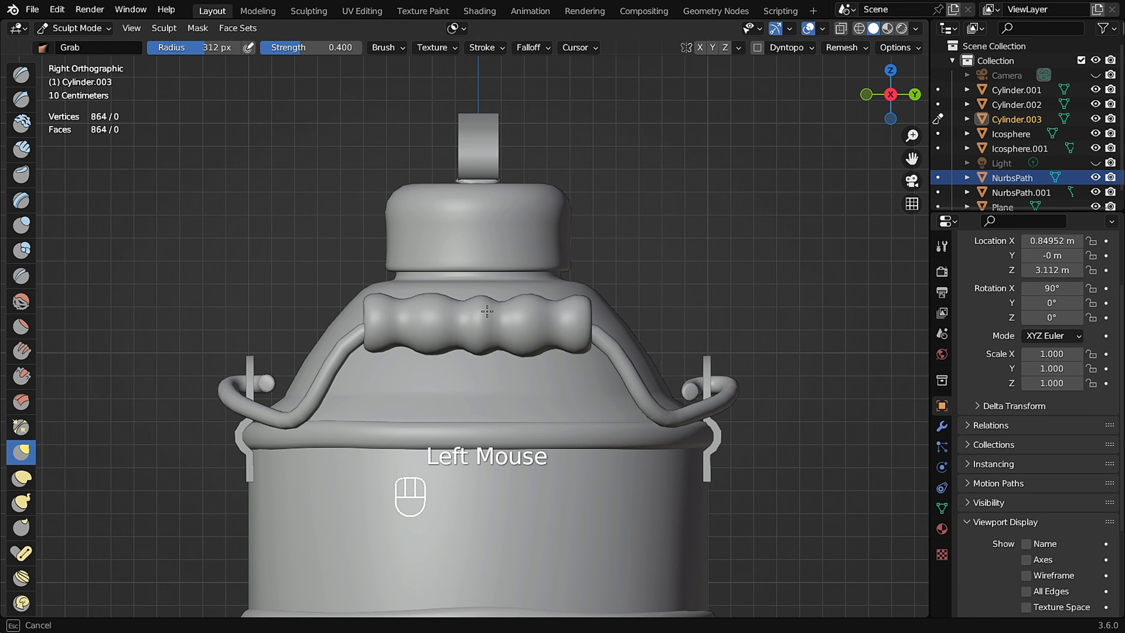
scroll(371, 319, up, 1)
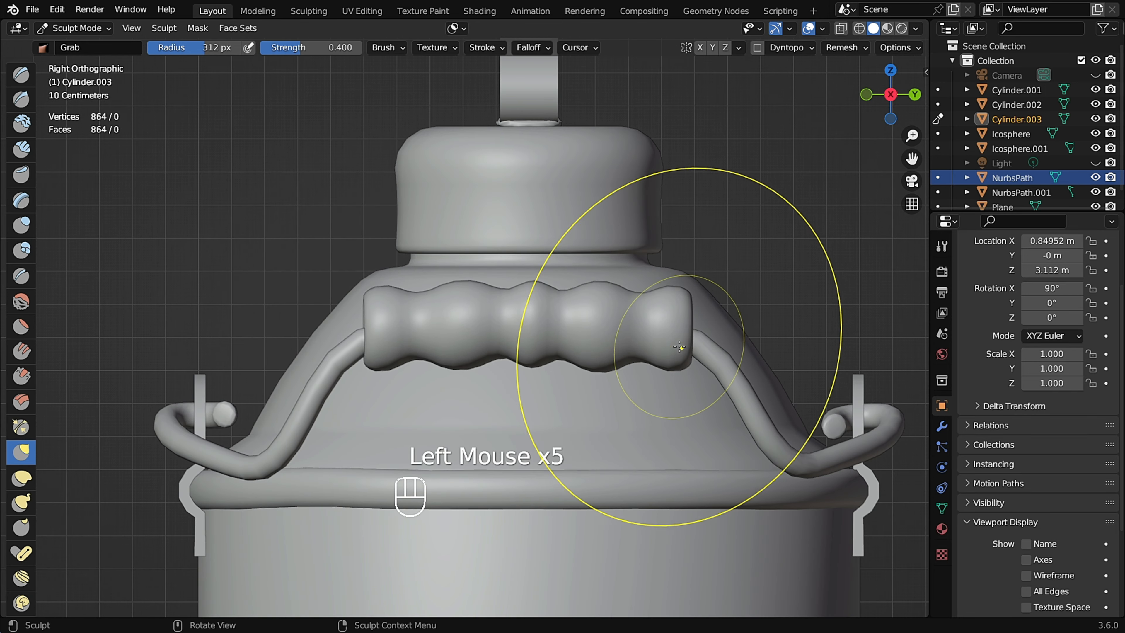
scroll(626, 349, down, 5)
middle_drag(678, 302, 531, 350)
scroll(754, 361, up, 4)
scroll(754, 361, down, 2)
middle_drag(532, 350, 576, 339)
Switch sculpting to the lid's loop handle and deform it with Grab strokes.
click(354, 208)
middle_drag(354, 208, 376, 221)
shift+middle_drag(376, 221, 524, 267)
scroll(460, 307, down, 2)
middle_drag(212, 250, 269, 275)
ctrl+middle_drag(269, 274, 443, 323)
middle_drag(443, 323, 565, 363)
middle_drag(565, 364, 599, 216)
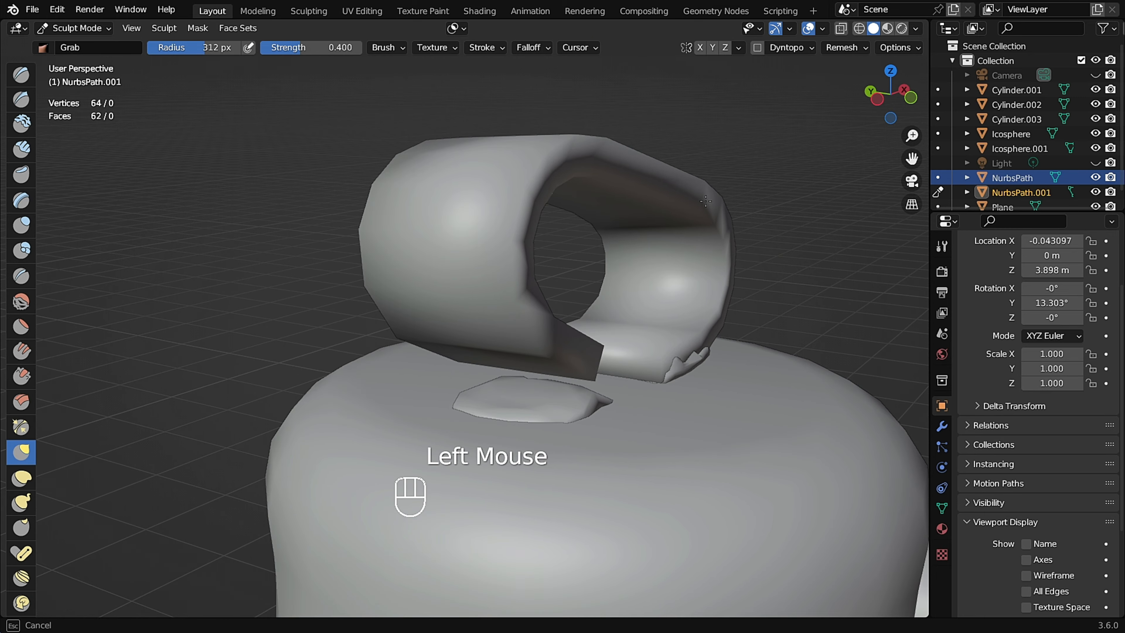
middle_drag(705, 201, 687, 303)
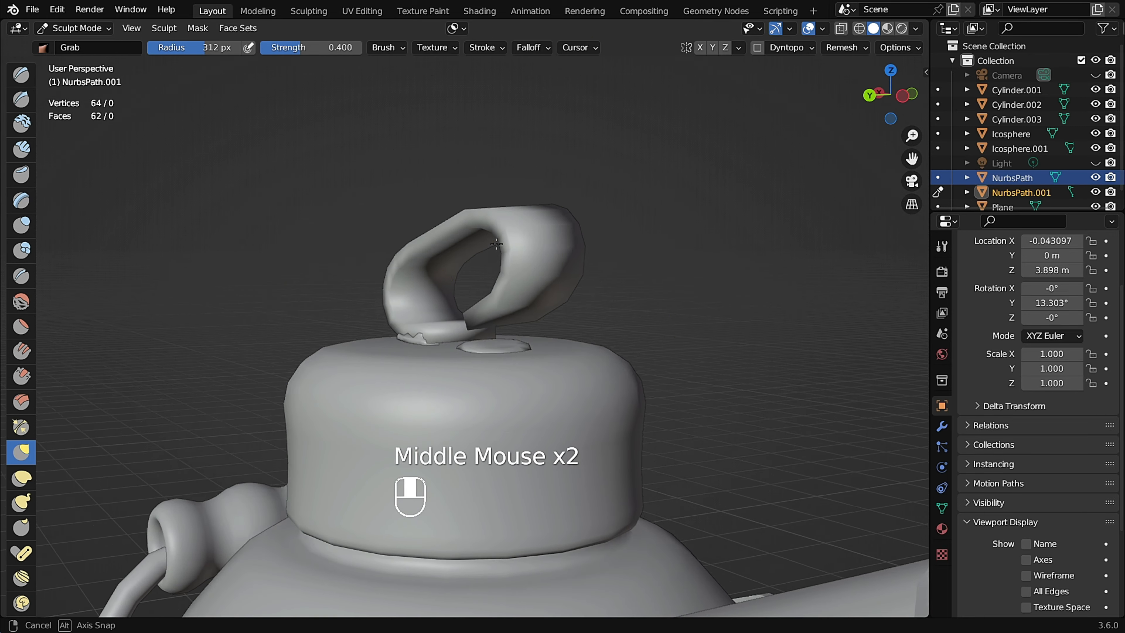
scroll(471, 393, down, 6)
shift+middle_drag(470, 392, 501, 186)
mouse_move(543, 345)
middle_down()
mouse_move(552, 344)
mouse_move(470, 377)
middle_up()
mouse_move(525, 408)
shift+middle_down()
mouse_move(524, 389)
mouse_move(607, 350)
mouse_move(623, 277)
mouse_move(619, 424)
shift+middle_up()
Switch sculpting to the side lug holding the wire and bend it with Grab strokes.
key(alt+q)
scroll(613, 333, up, 5)
drag(611, 418, 614, 417)
middle_drag(614, 418, 634, 406)
shift+middle_drag(633, 405, 606, 254)
drag(567, 398, 564, 399)
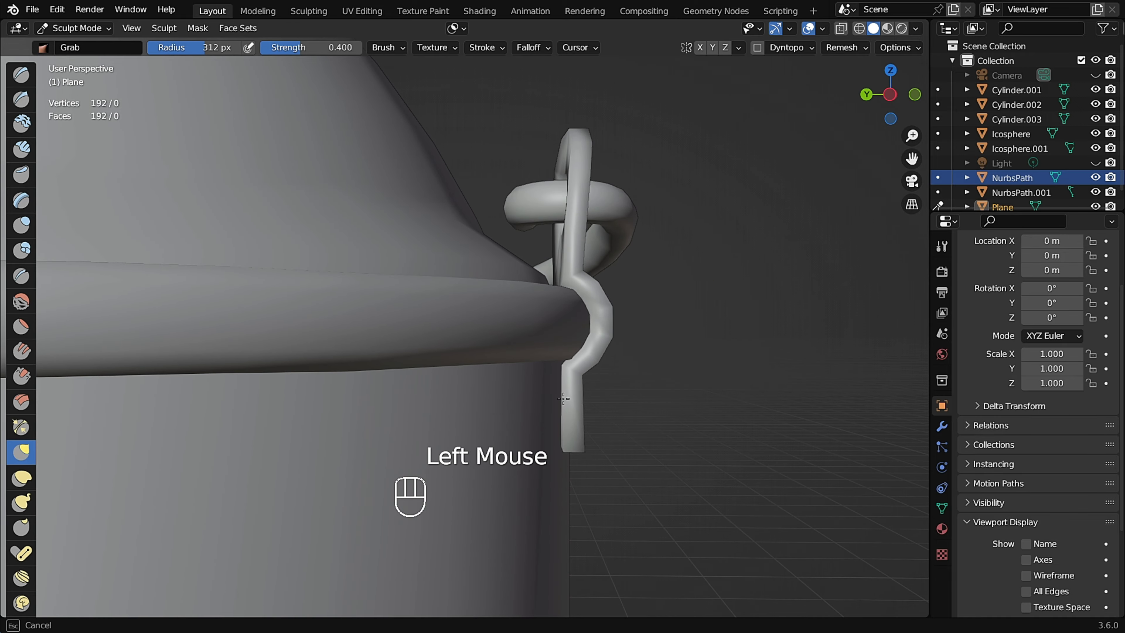
ctrl+middle_drag(612, 404, 556, 374)
scroll(755, 339, up, 4)
Reshape the lug plate around the wire with more Grab strokes.
middle_drag(756, 339, 713, 367)
middle_drag(702, 292, 624, 311)
shift+middle_drag(625, 310, 798, 421)
scroll(629, 438, down, 5)
scroll(630, 438, down, 2)
shift+middle_drag(556, 429, 624, 332)
mouse_move(624, 333)
middle_down()
mouse_move(681, 350)
mouse_move(414, 319)
middle_up()
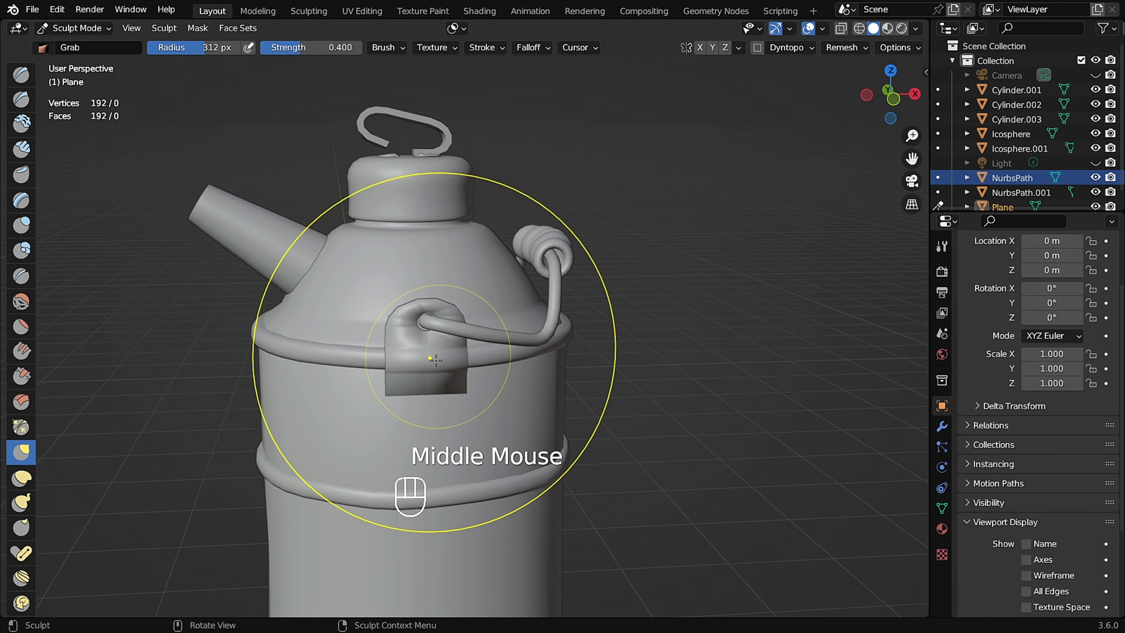
scroll(350, 227, up, 4)
drag(433, 247, 429, 249)
middle_drag(691, 261, 432, 277)
drag(562, 278, 541, 277)
scroll(551, 282, down, 4)
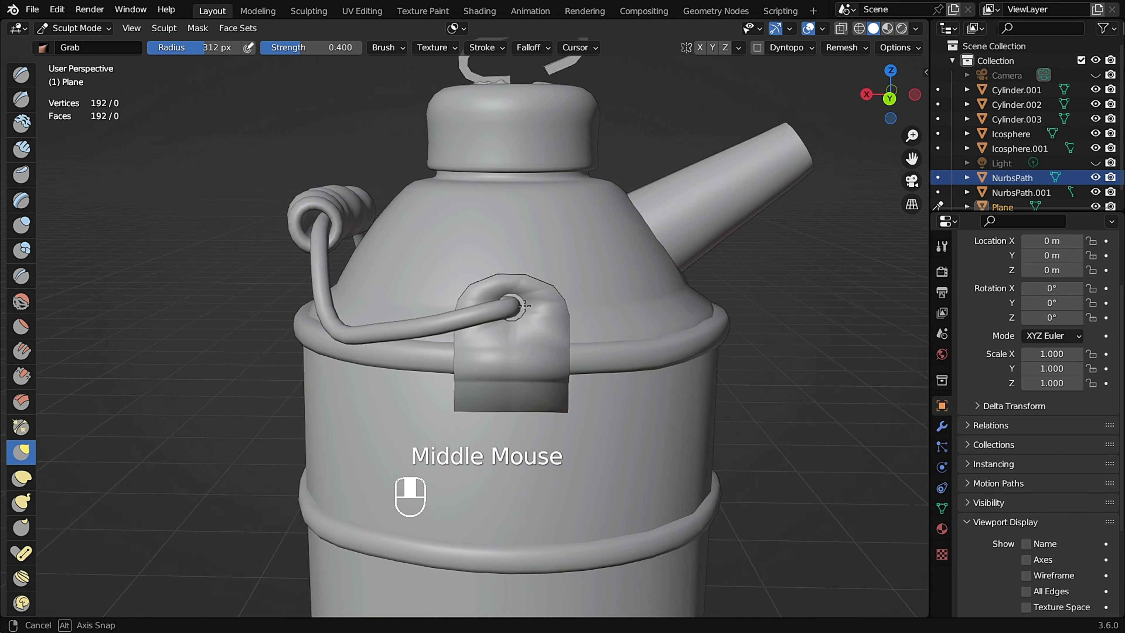
Return to Object Mode and select the can's body.
middle_drag(551, 283, 697, 302)
key(ctrl+Tab)
click(687, 312)
scroll(664, 291, up, 3)
middle_drag(660, 286, 625, 324)
scroll(492, 302, down, 3)
click(536, 352)
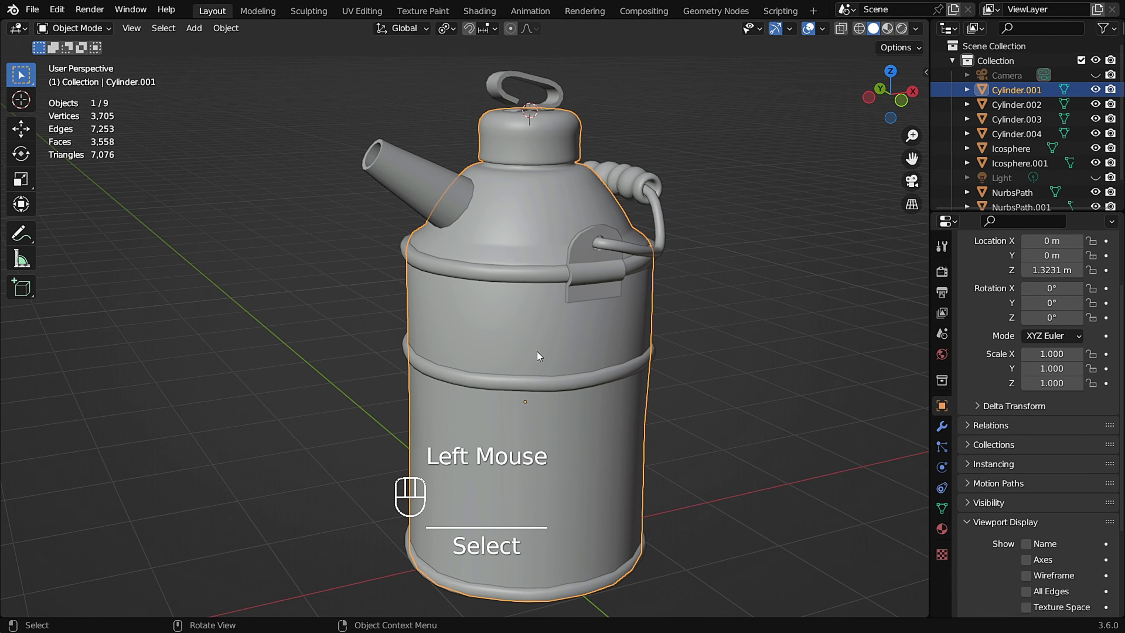
Rename the can's body object to Vessel.
key(F2)
text(Vessel)
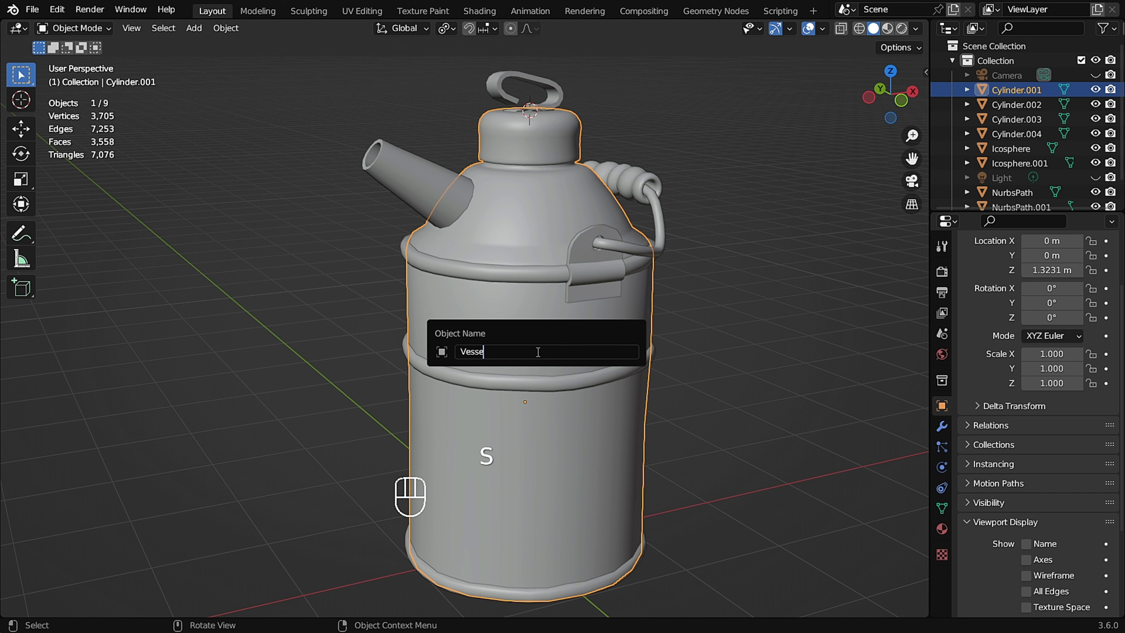
key(Return)
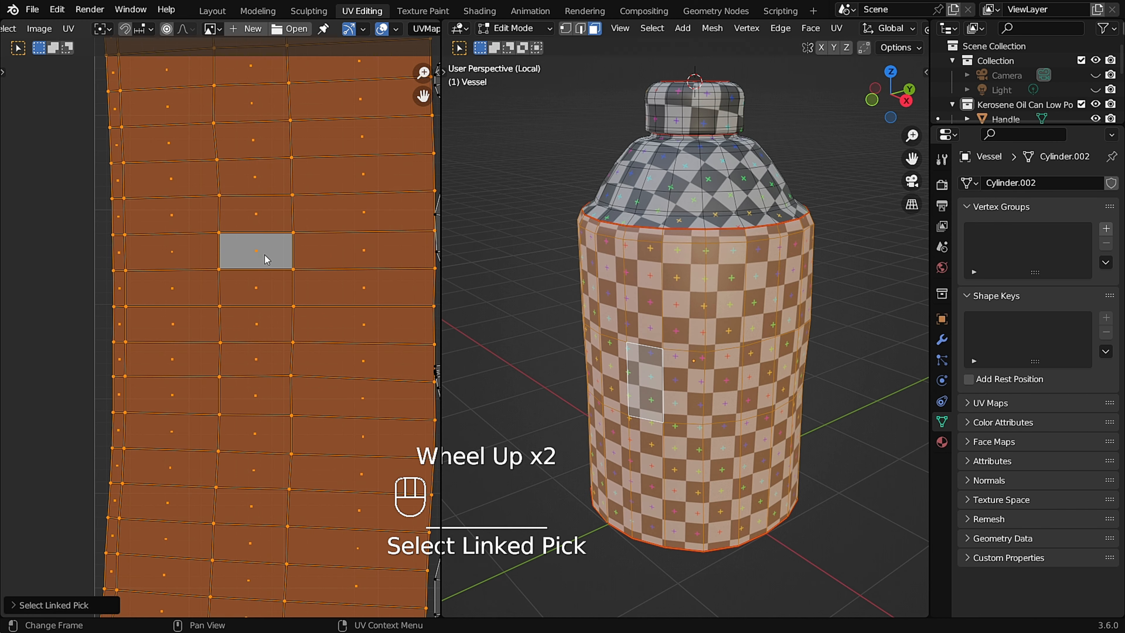
Unwrap the vessel's UVs with Follow Active Quads.
key(space)
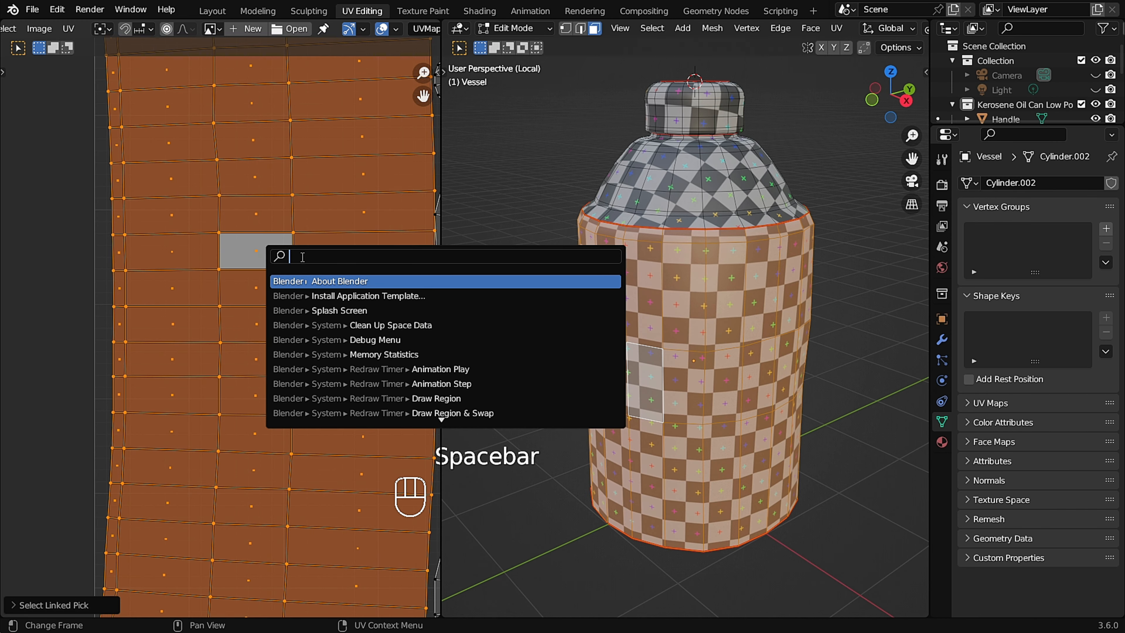
text(foll)
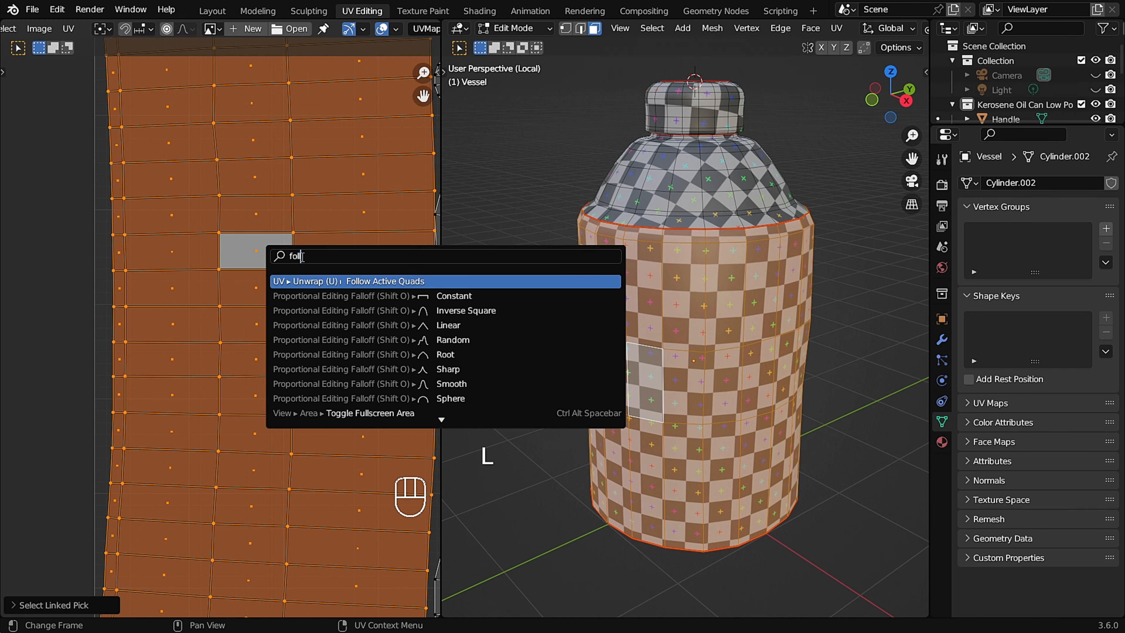
click(429, 280)
click(401, 317)
Select all low-poly parts of the can and duplicate them in place.
scroll(295, 279, down, 2)
middle_drag(558, 279, 602, 279)
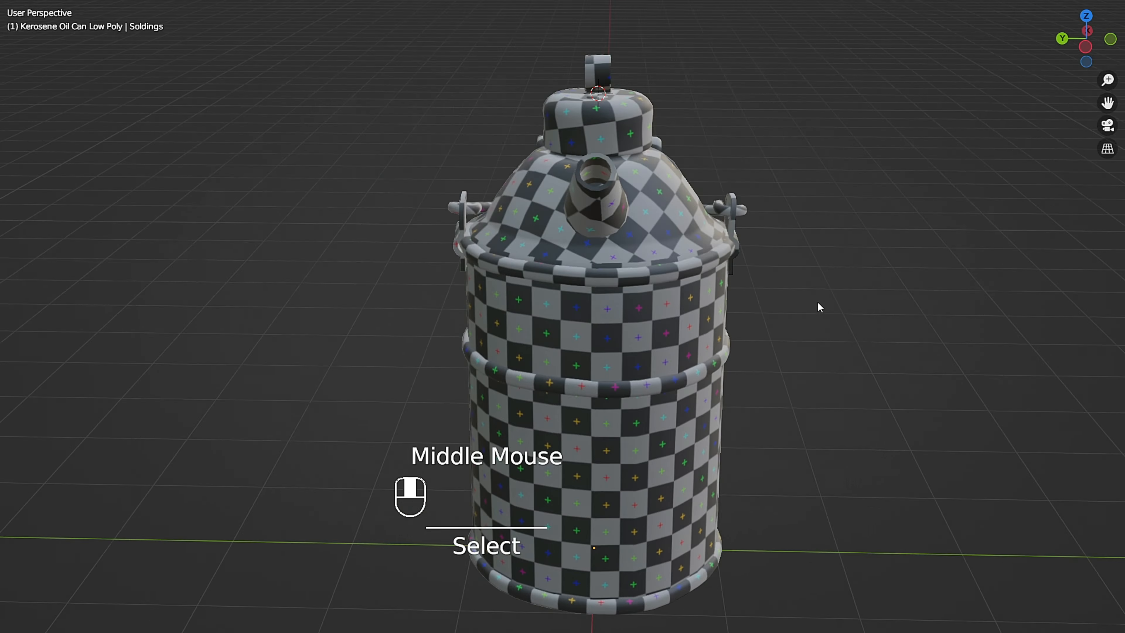
middle_drag(817, 310, 576, 310)
shift+click(1036, 221)
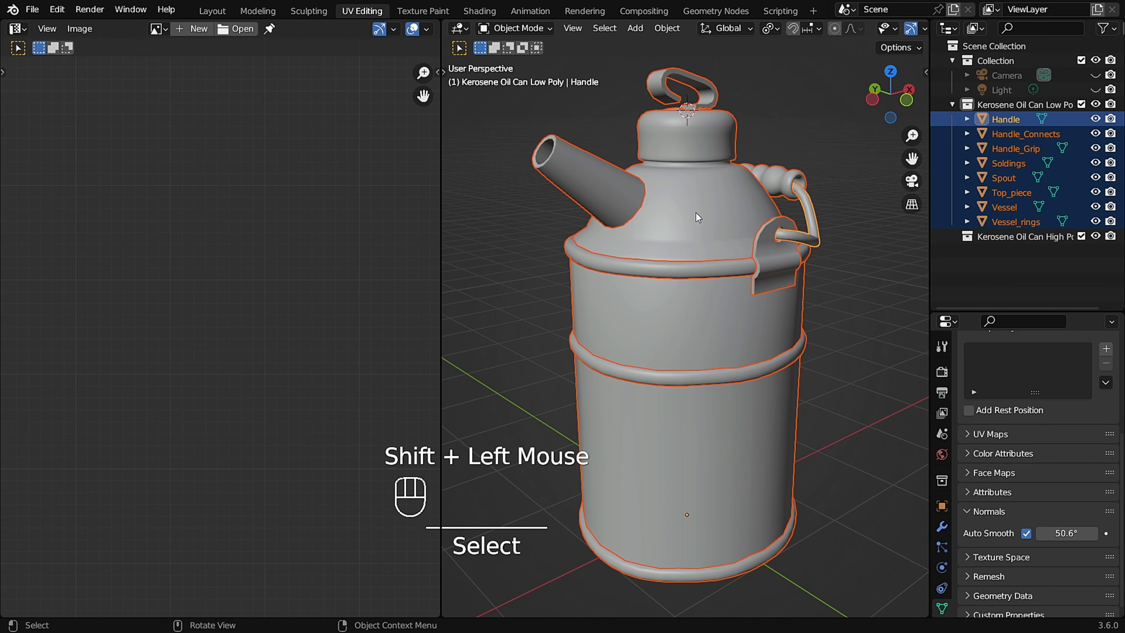
key(shift+d)
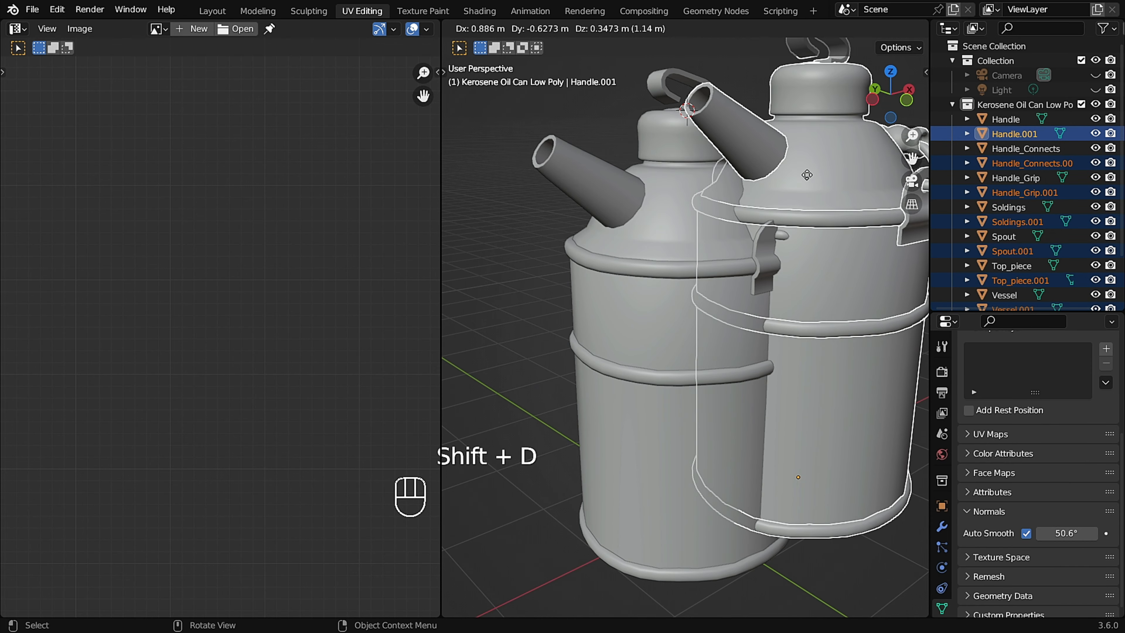
right_click(808, 177)
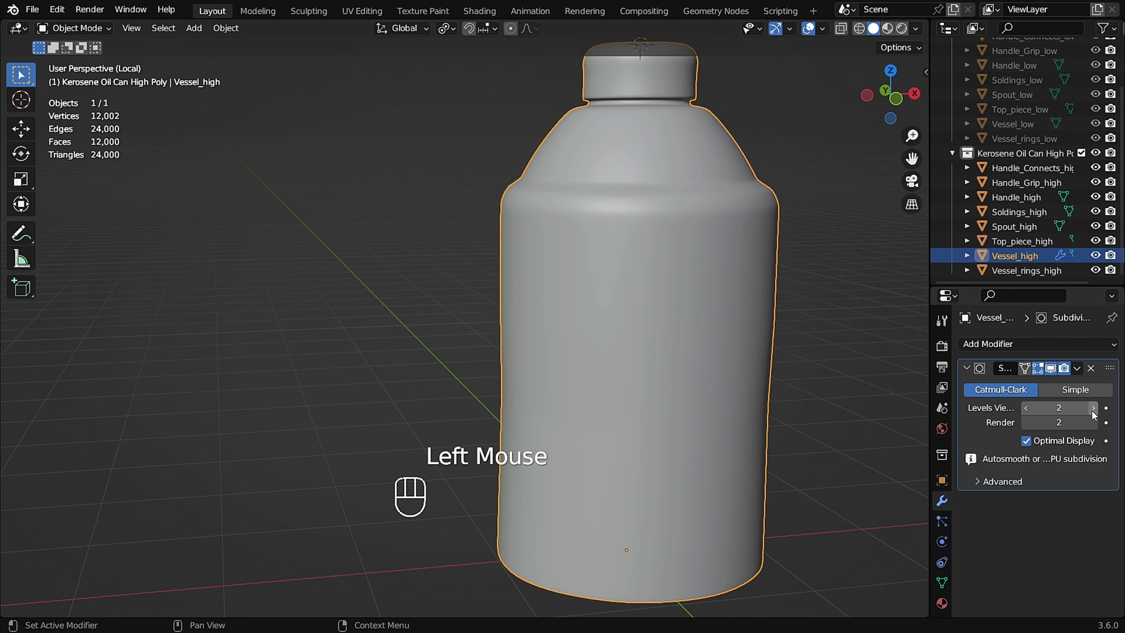
Batch rename the can's parts so the low-poly set ends in _low and the high-poly set in _high.
click(1092, 411)
middle_drag(753, 274, 690, 231)
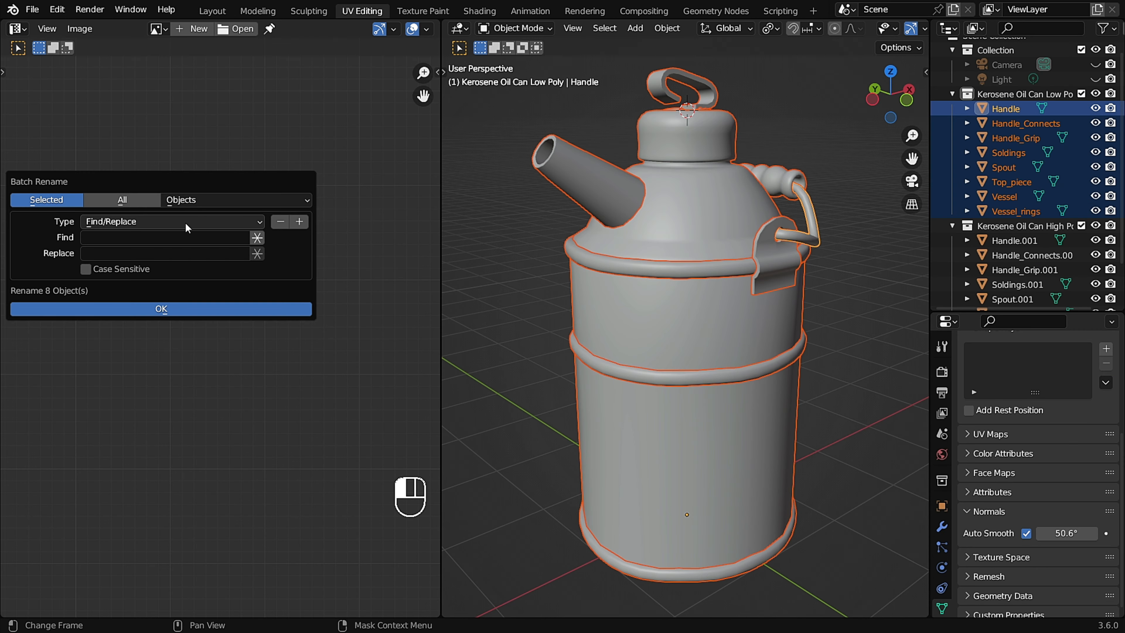
click(184, 221)
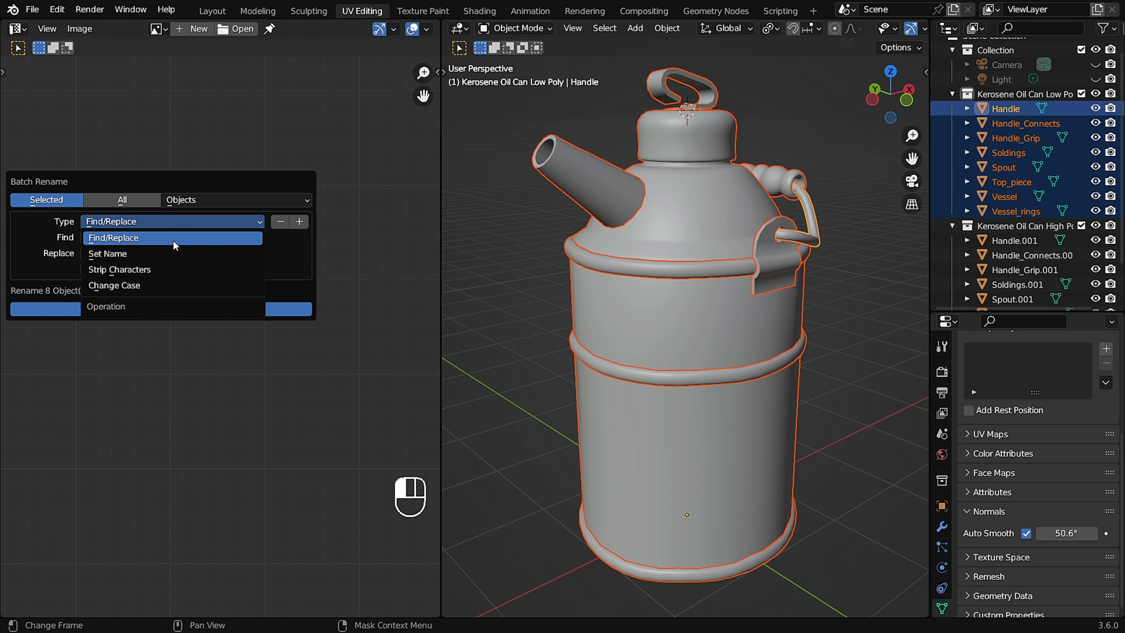
click(174, 258)
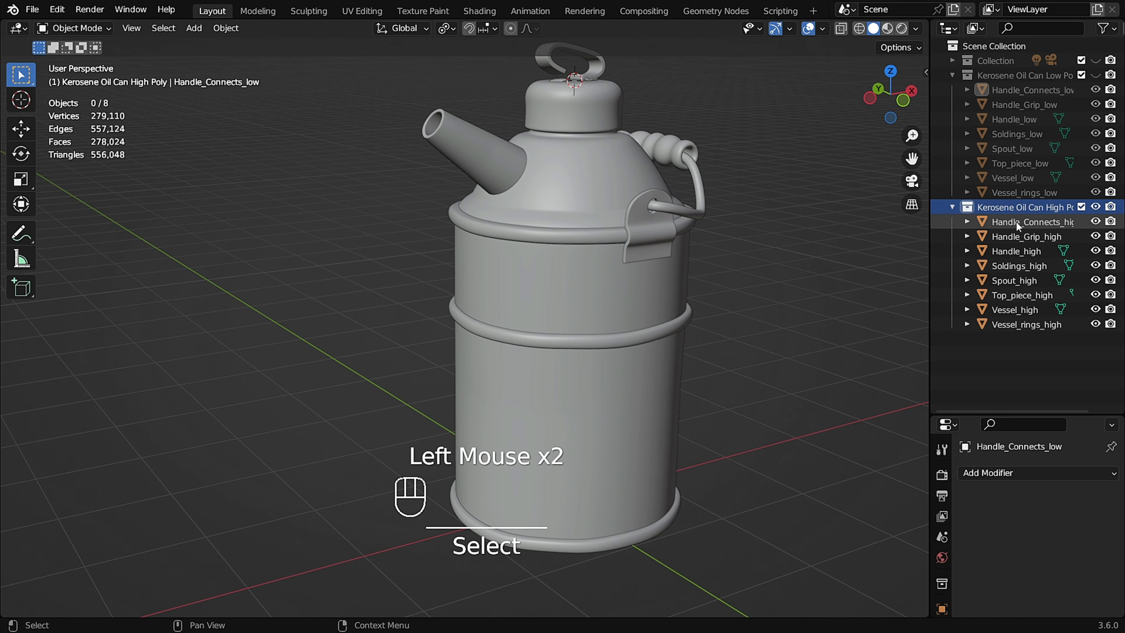
Select all eight high-poly parts in the high-poly collection and open the File menu.
shift+click(1026, 324)
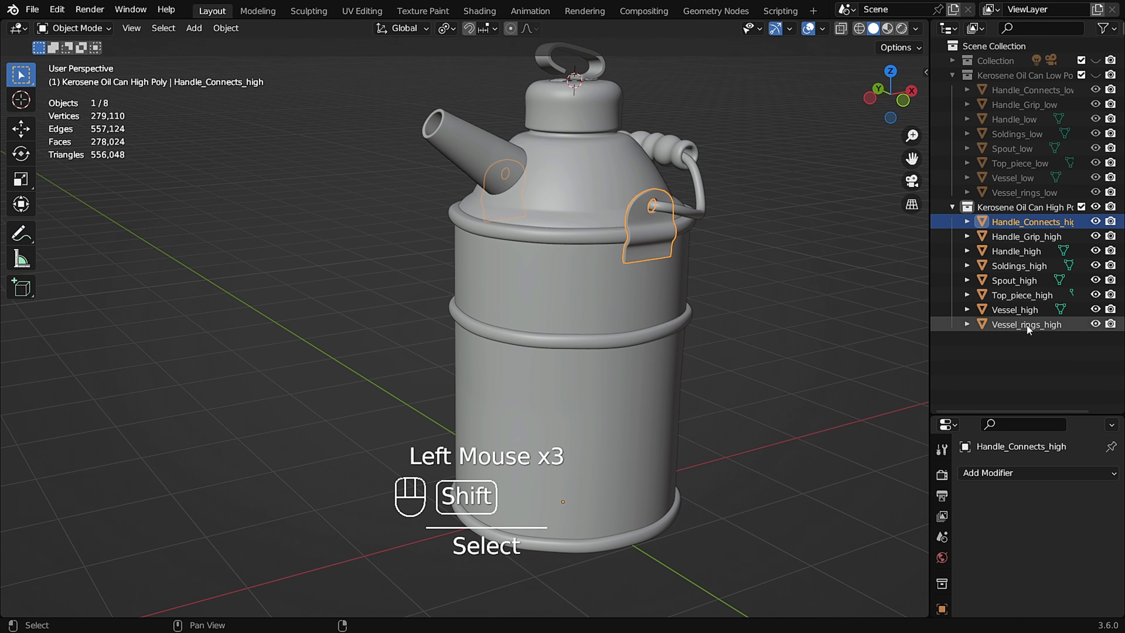
shift+middle_drag(756, 331, 722, 374)
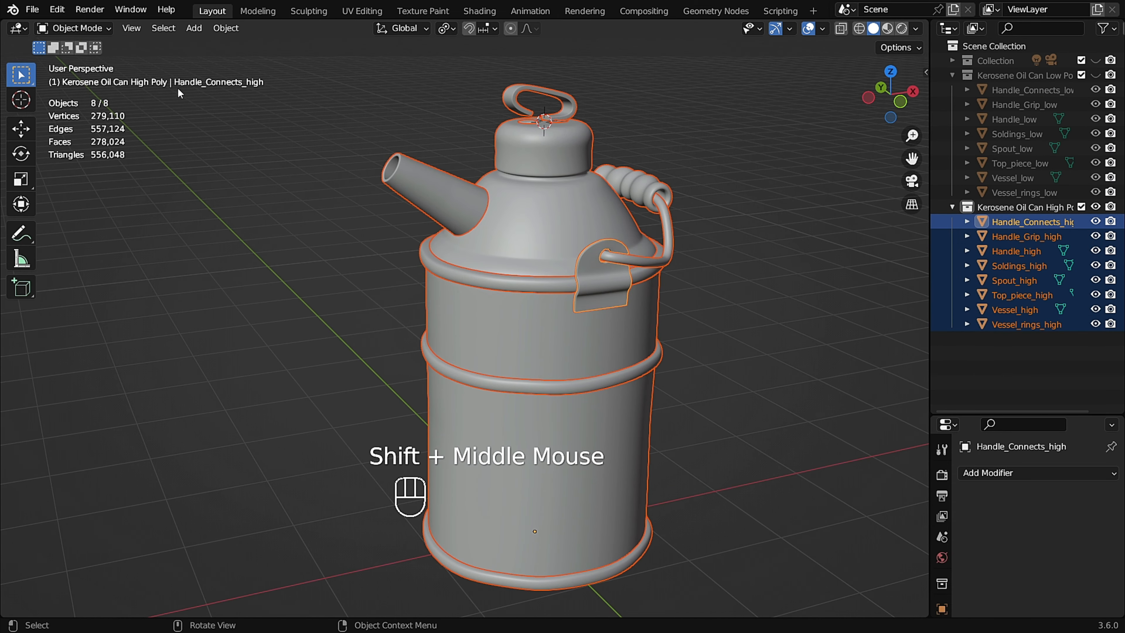
click(32, 8)
mouse_move(114, 228)
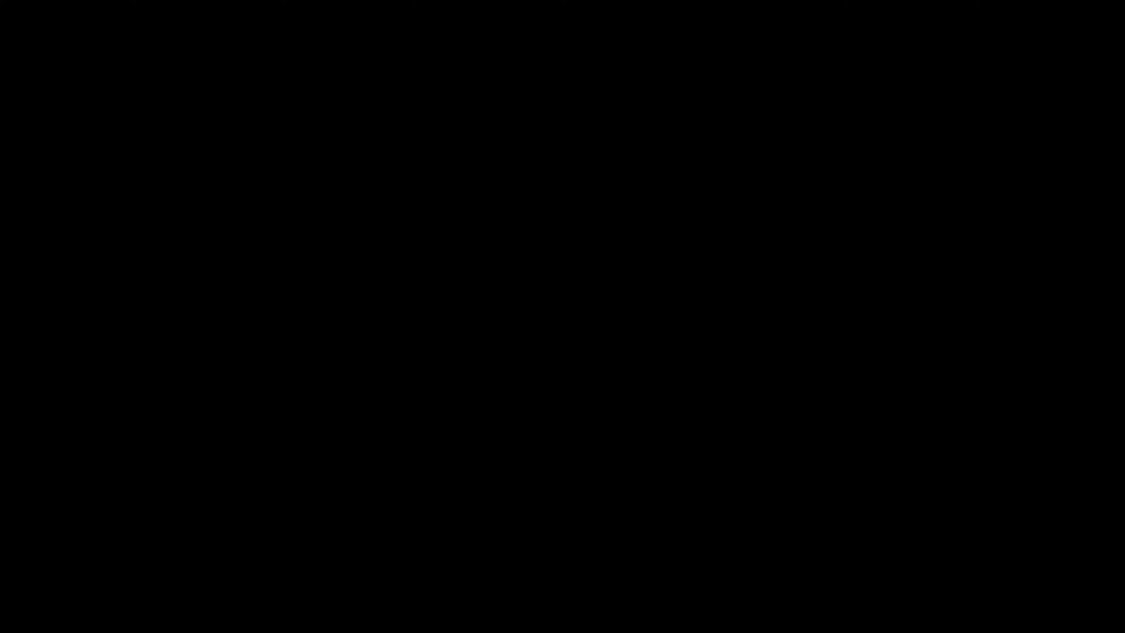